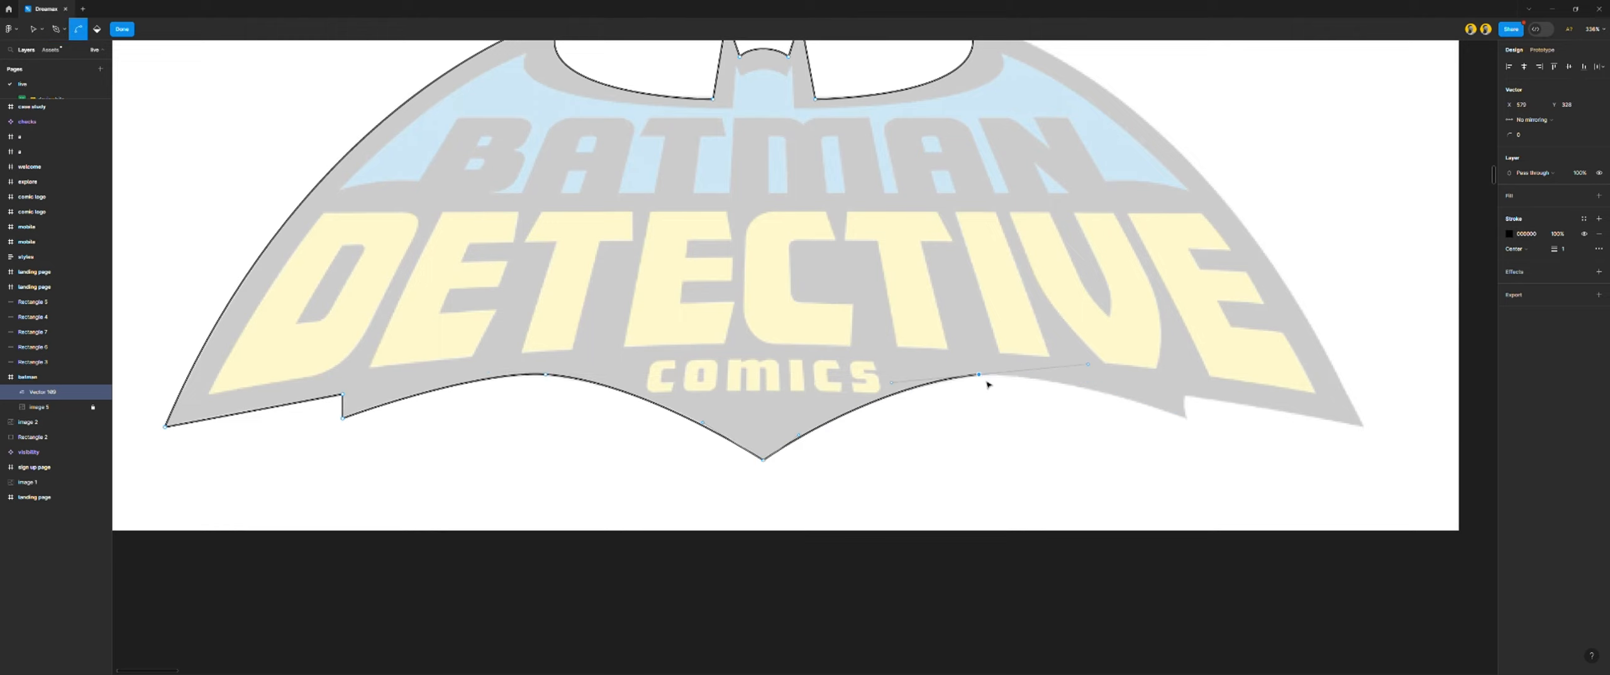
Redraw the bat outline's curve from the bottom centre tip to the crest of the right-hand scallop, matching the reference image
{"action": "key", "text": "ctrl+z"}
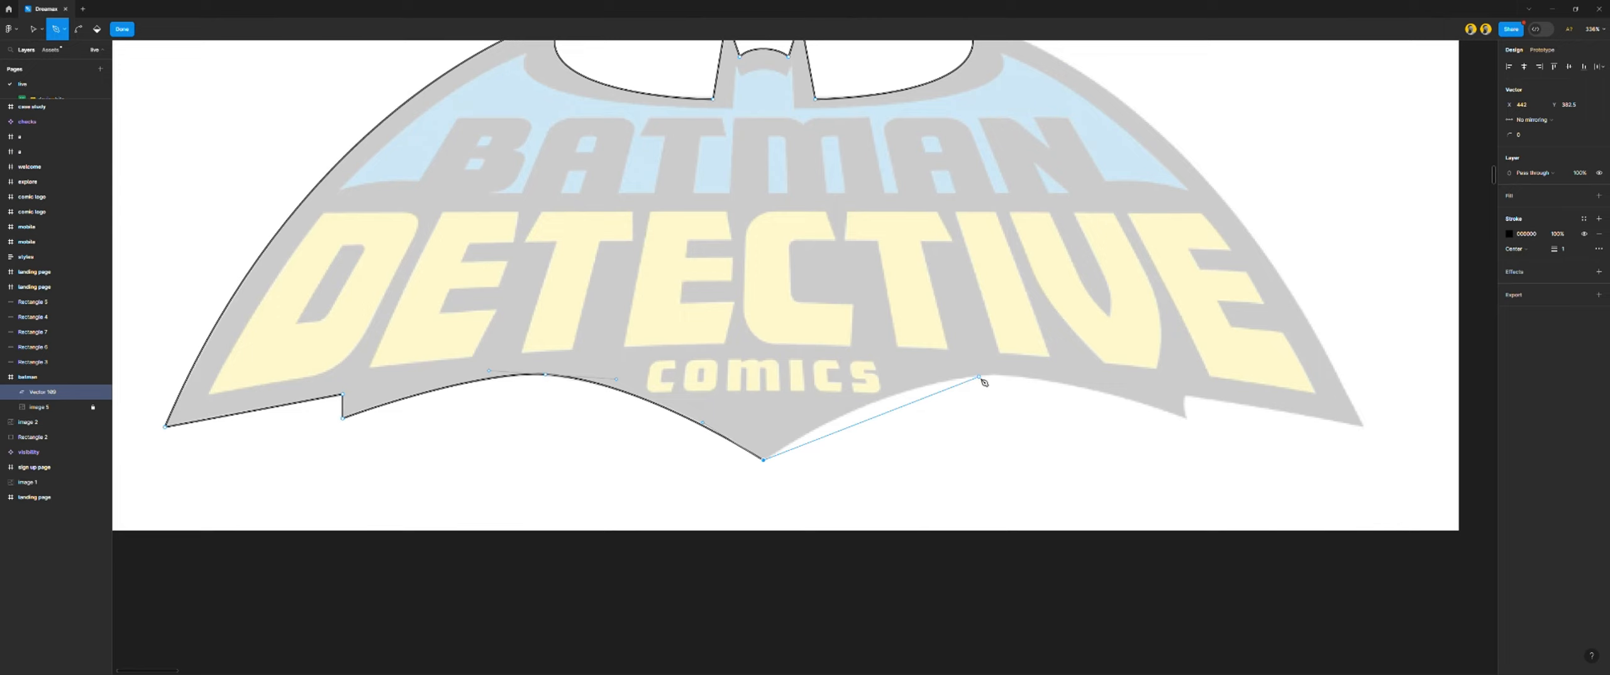
{"action": "left_click_drag", "start_coordinate": [979, 376], "coordinate": [1041, 388]}
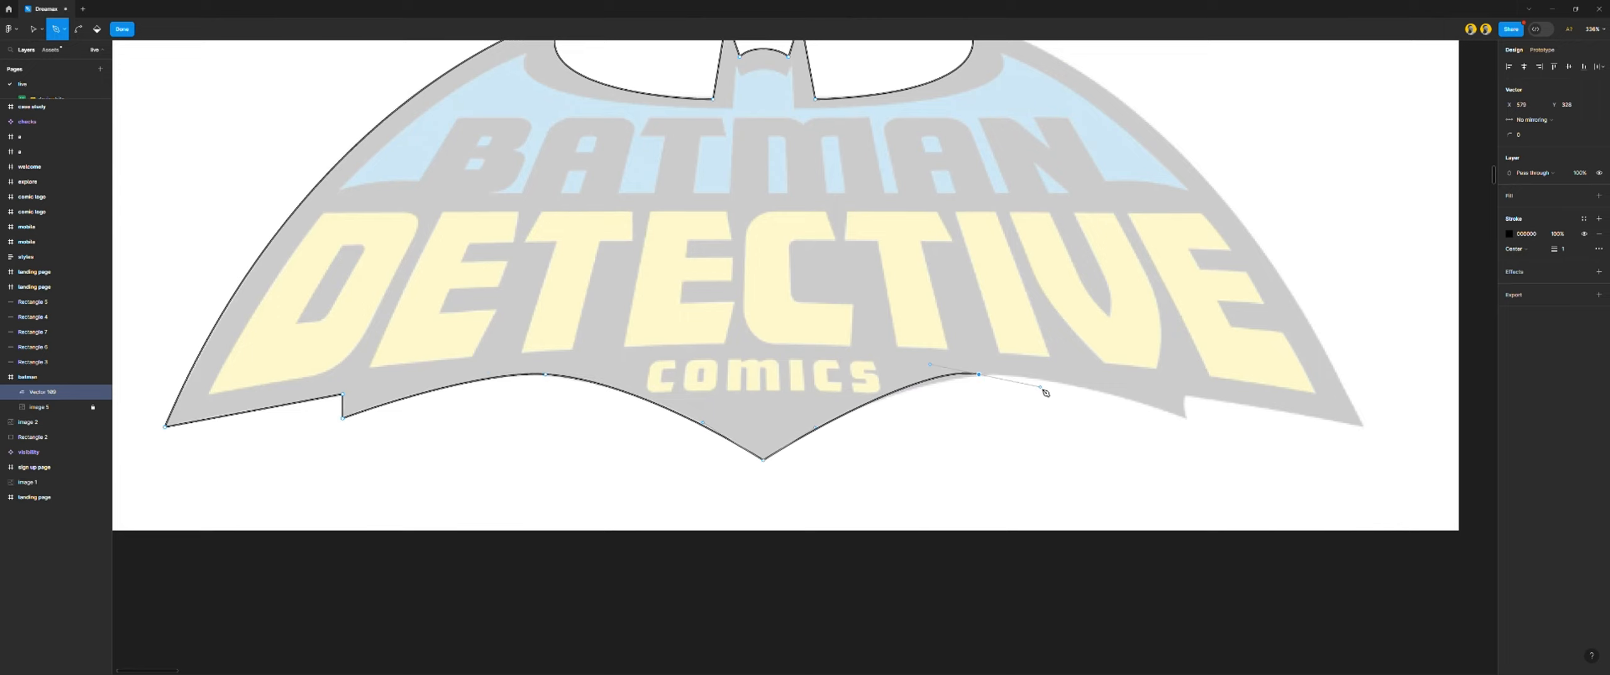
{"action": "key", "text": "ctrl+z"}
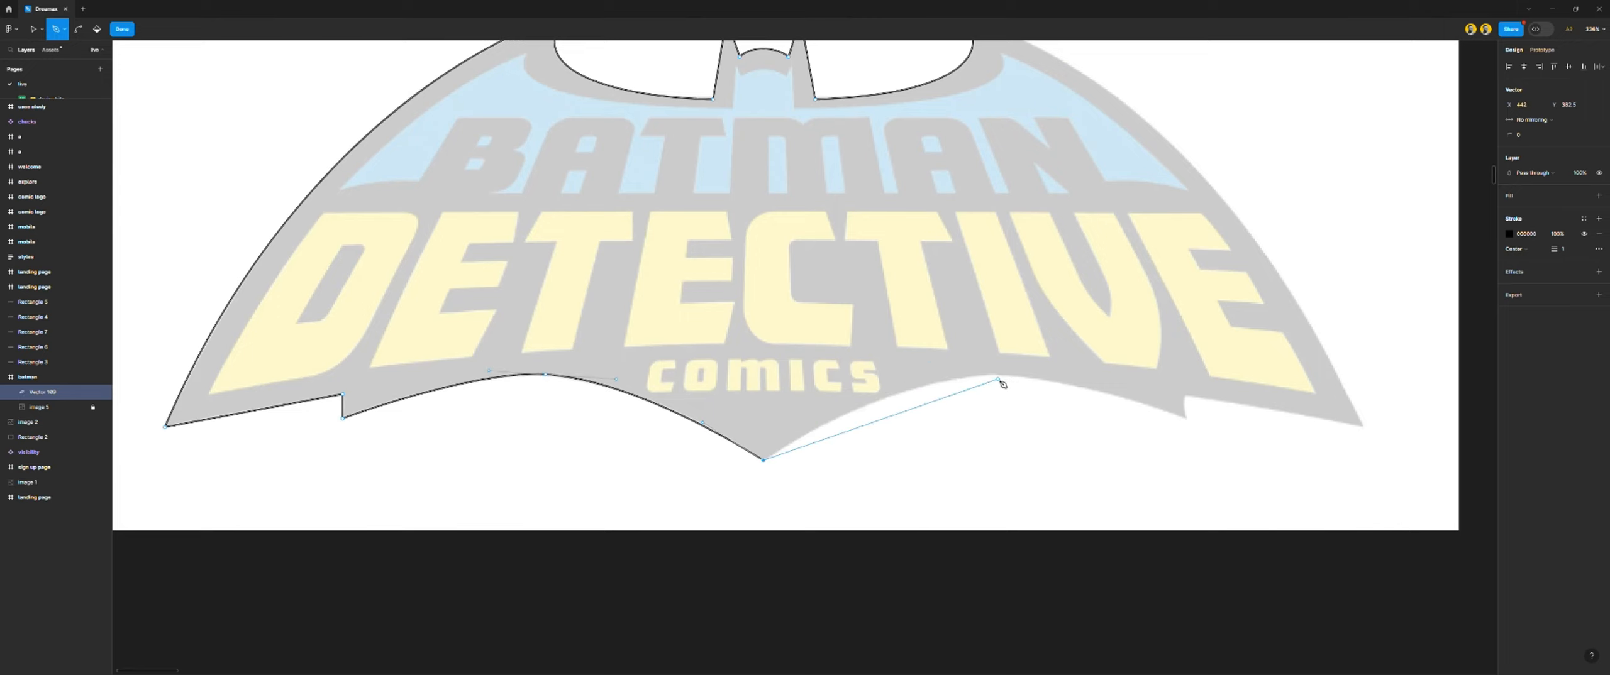
{"action": "left_click_drag", "start_coordinate": [995, 375], "coordinate": [1089, 386]}
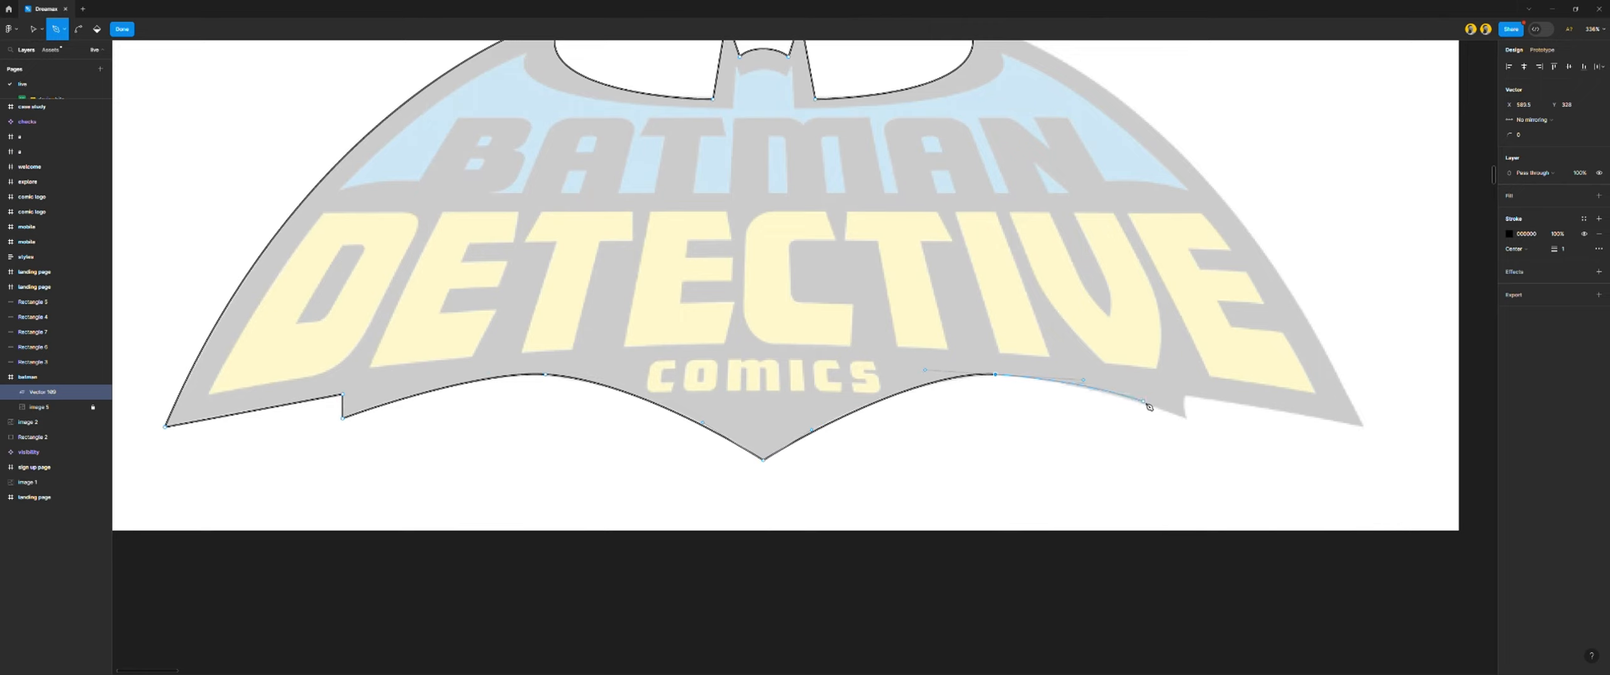
Trace the rest of the right scallop, the short vertical notch and the straight lower edge to the right wing tip
{"action": "left_click", "coordinate": [1186, 418]}
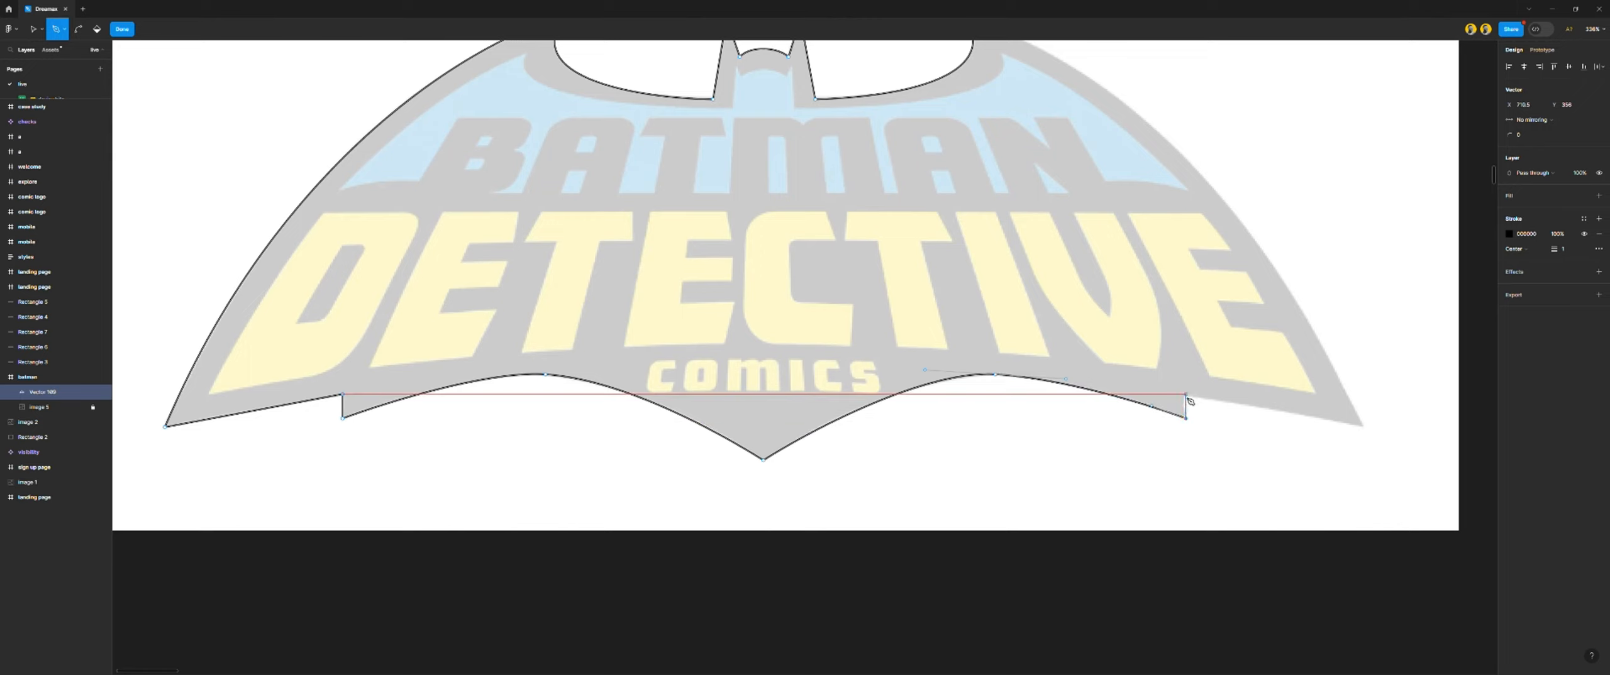
{"action": "left_click", "coordinate": [1186, 395]}
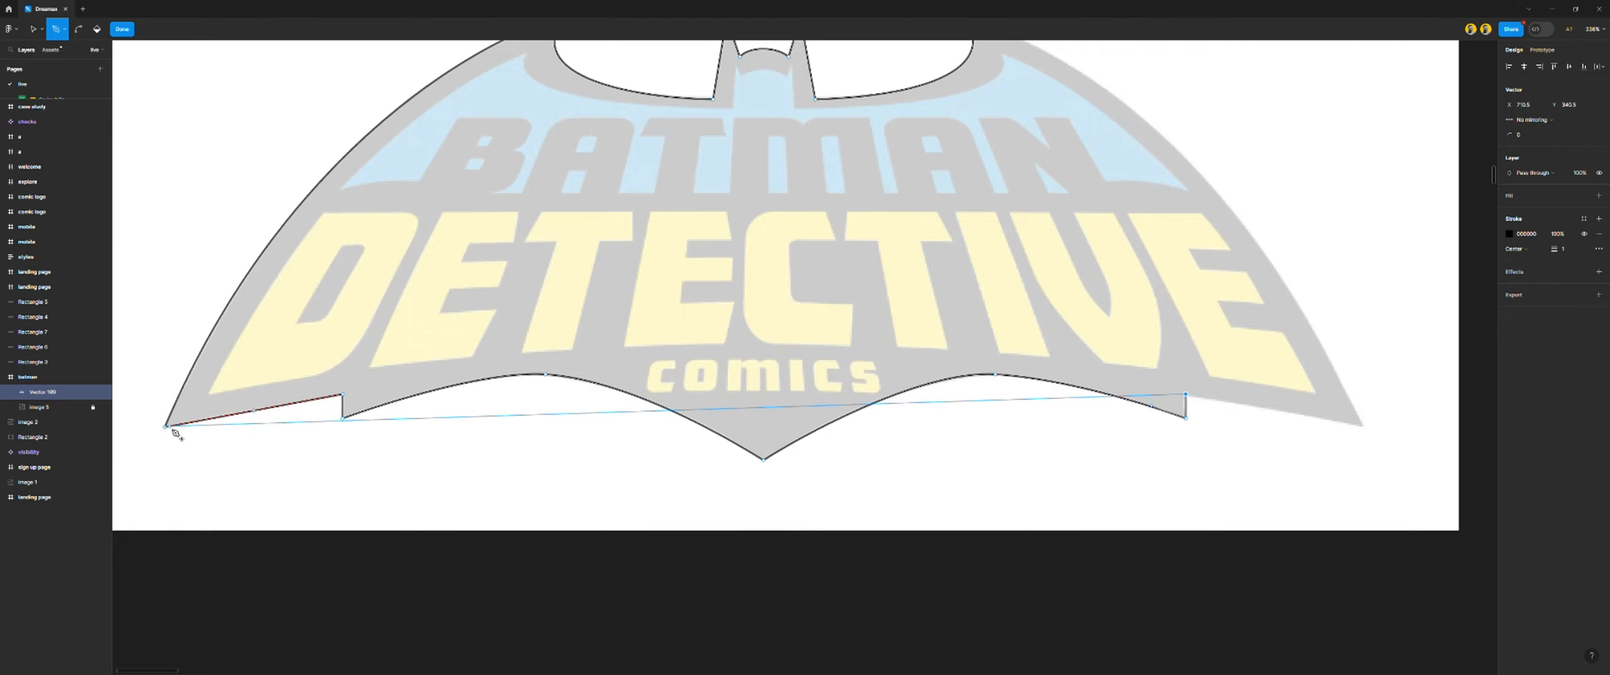
{"action": "left_click", "coordinate": [1364, 428]}
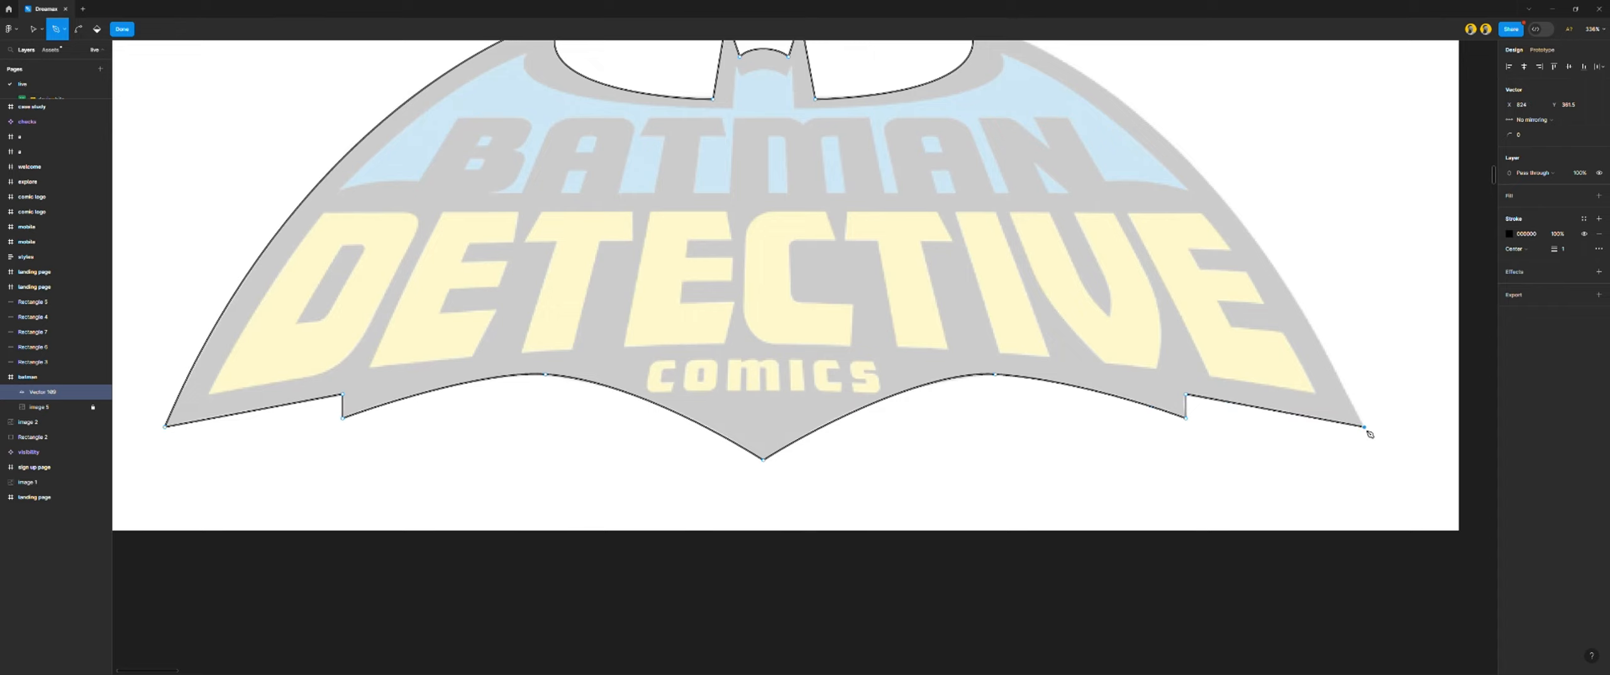
Close the bat outline with a curved segment along the right wing's outer edge and finish editing the vector
{"action": "scroll", "coordinate": [1273, 308], "scroll_direction": "down", "scroll_amount": 3}
{"action": "scroll", "coordinate": [1272, 307], "scroll_direction": "up", "scroll_amount": 3}
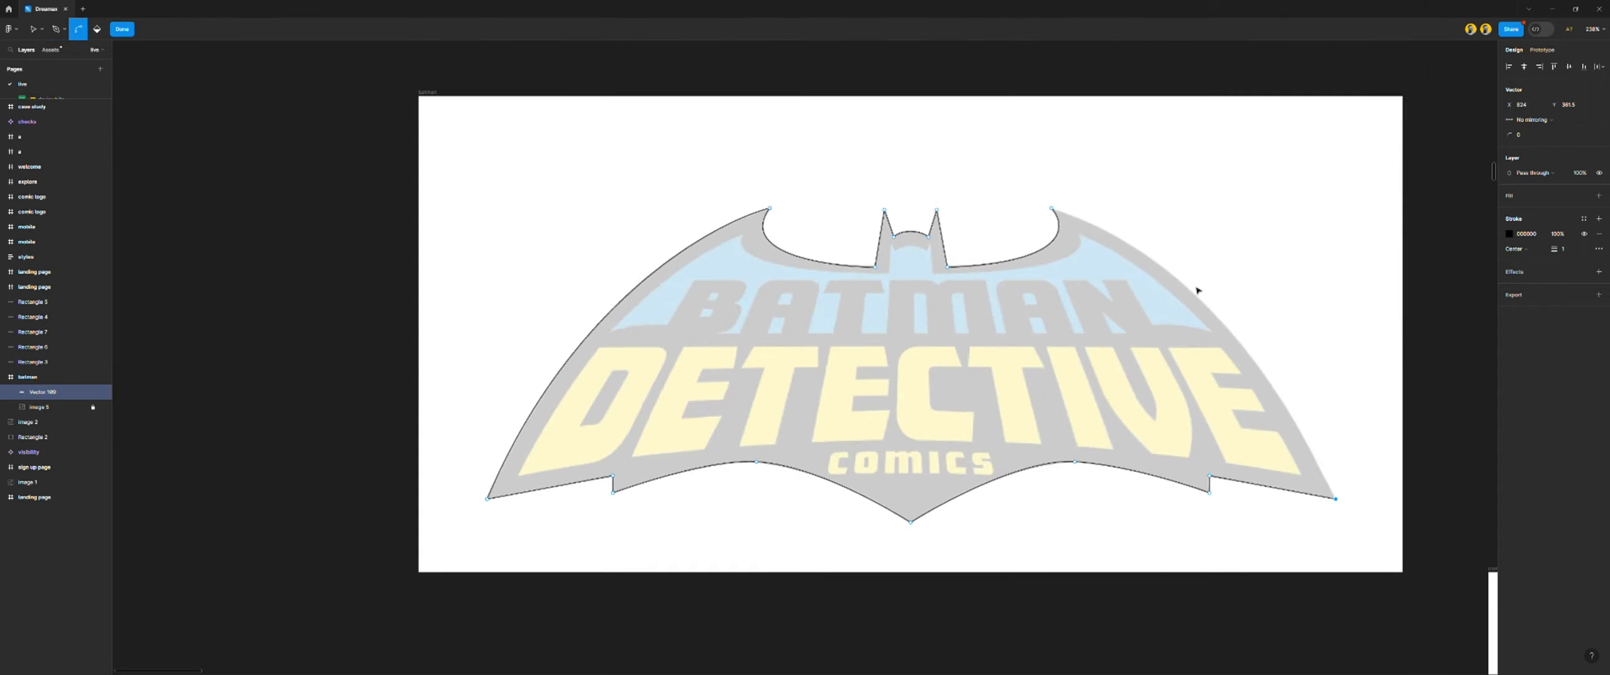
{"action": "scroll", "coordinate": [1196, 295], "scroll_direction": "up", "scroll_amount": 2}
{"action": "left_click_drag", "start_coordinate": [1043, 209], "coordinate": [830, 152]}
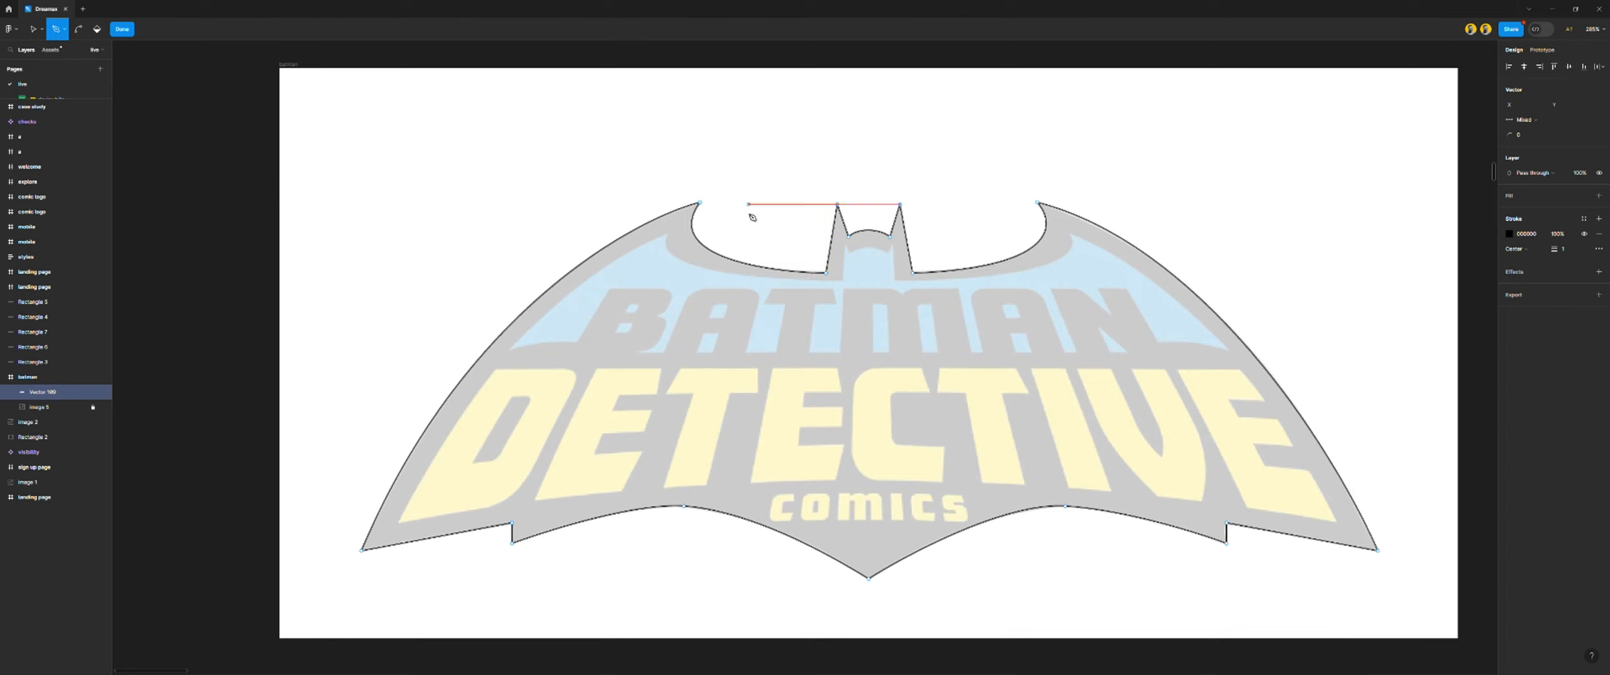
{"action": "left_click", "coordinate": [115, 32]}
{"action": "left_click", "coordinate": [873, 180]}
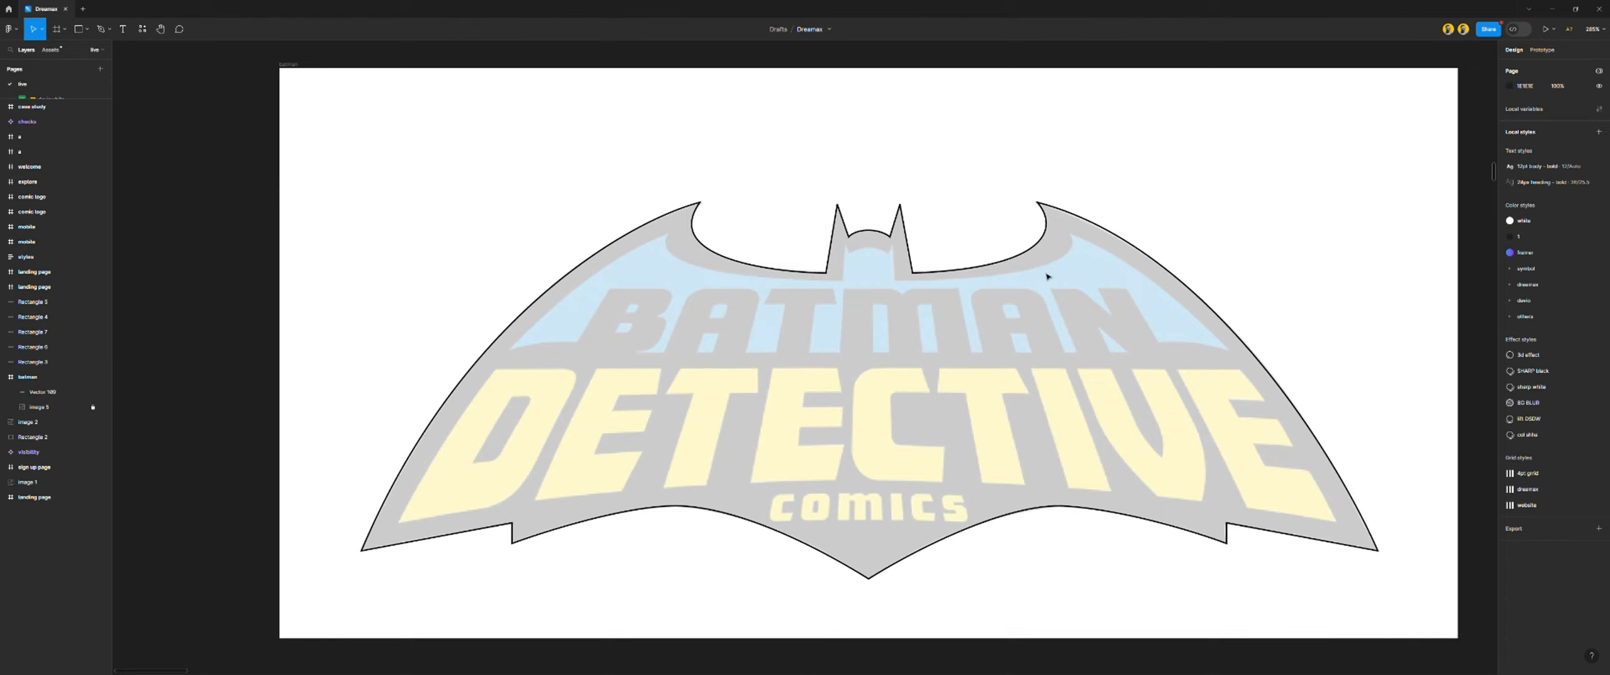
Move the bat outline off the reference image and undo the move
{"action": "left_click_drag", "start_coordinate": [1036, 252], "coordinate": [1079, 153]}
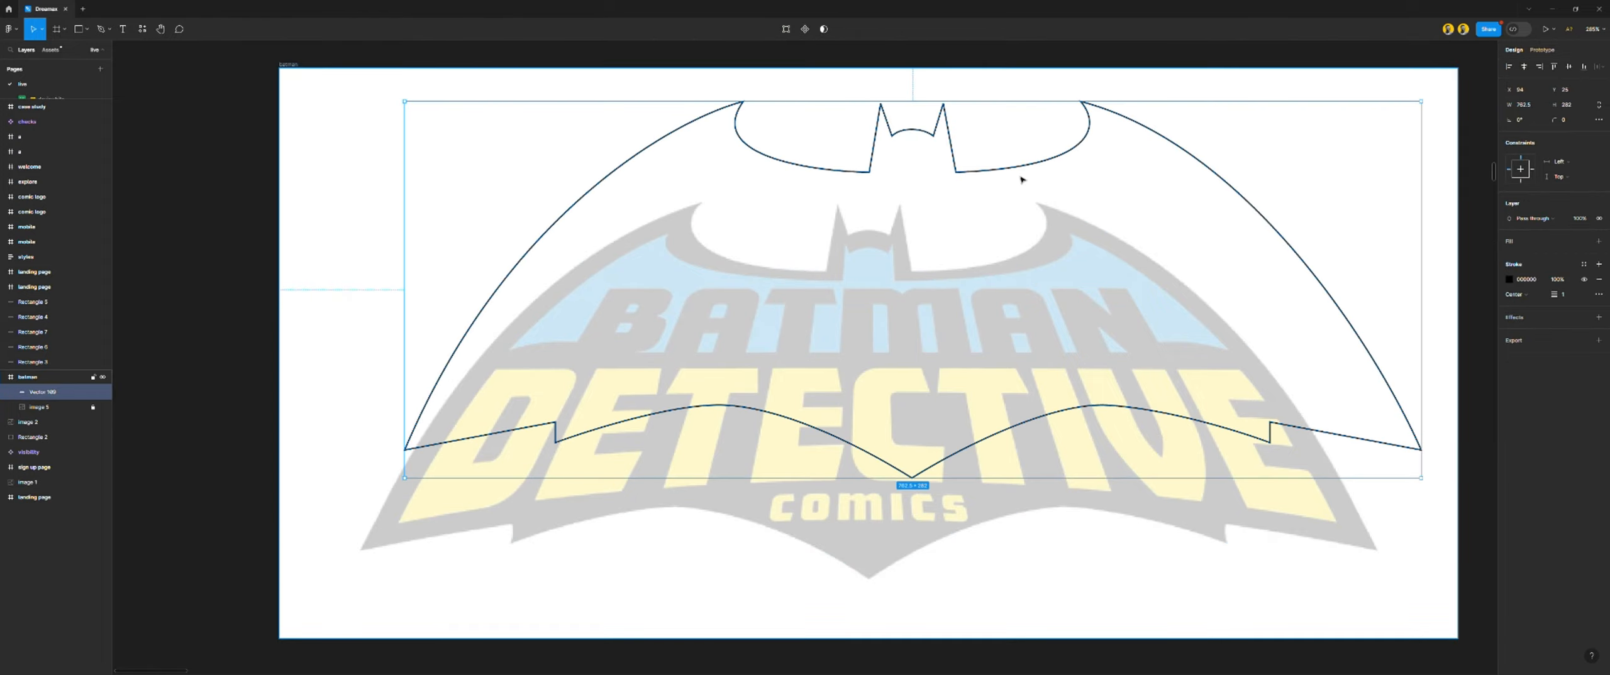
{"action": "key", "text": "ctrl+z"}
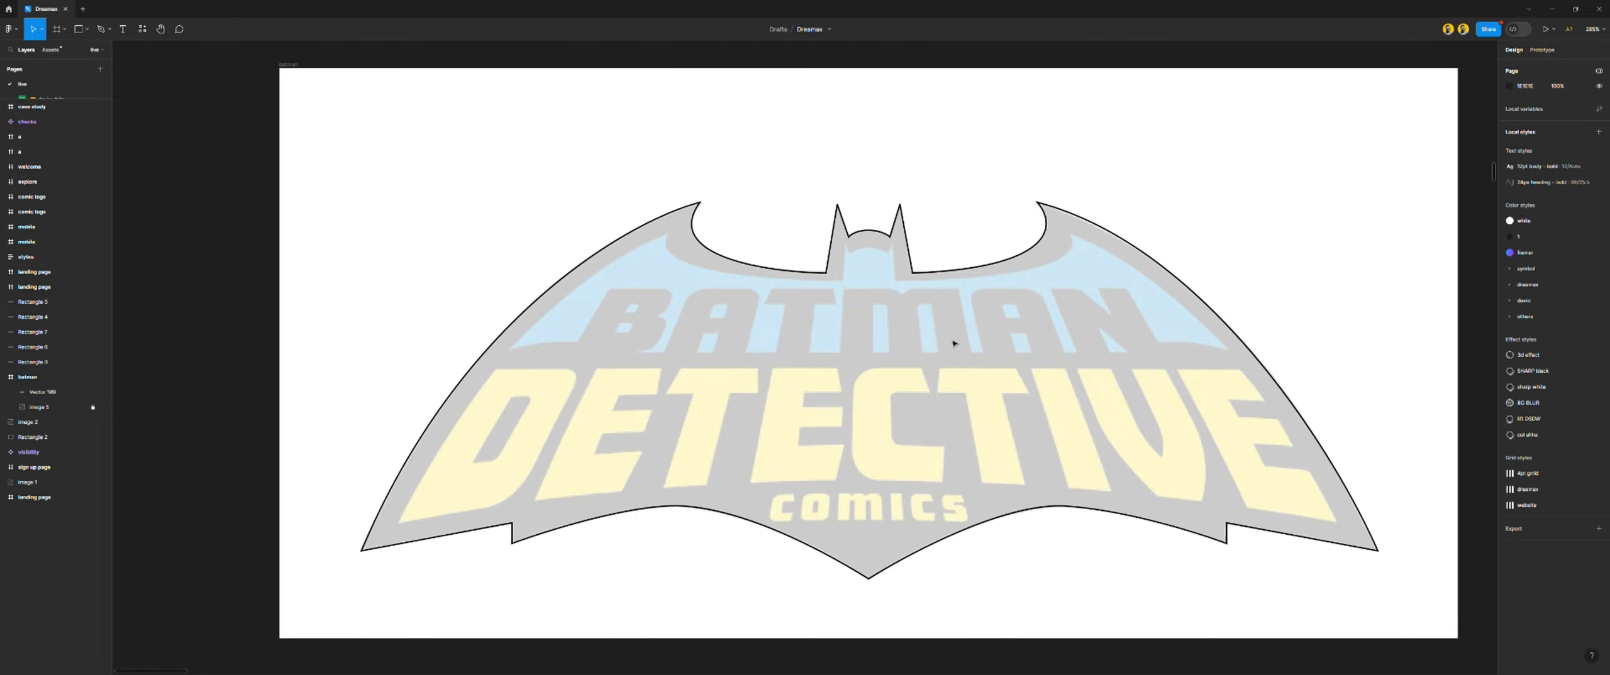
Start a new pen path at the blue area's right tip, tracing its curved lower edge and the right side of the N in BATMAN
{"action": "scroll", "coordinate": [868, 315], "scroll_direction": "up", "scroll_amount": 3}
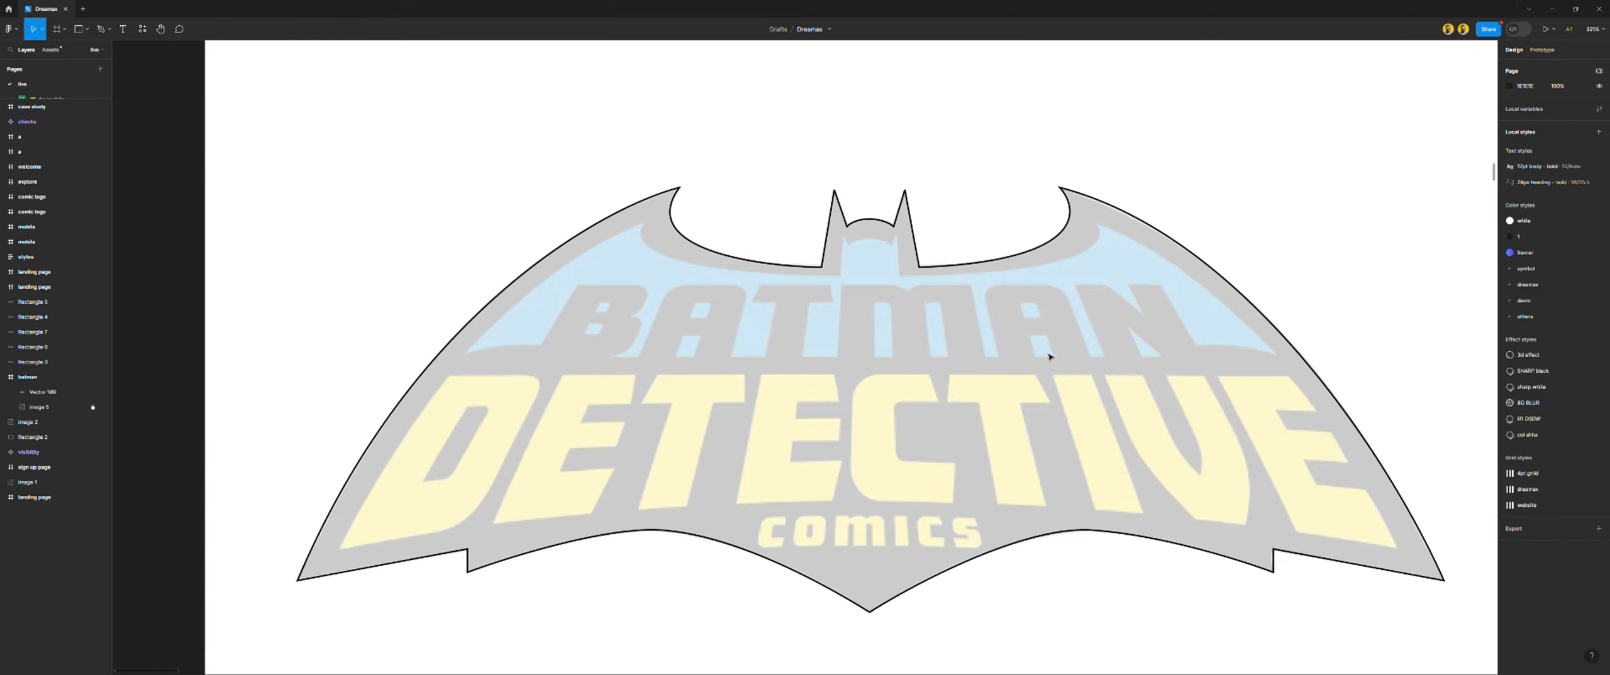
{"action": "key", "text": "p"}
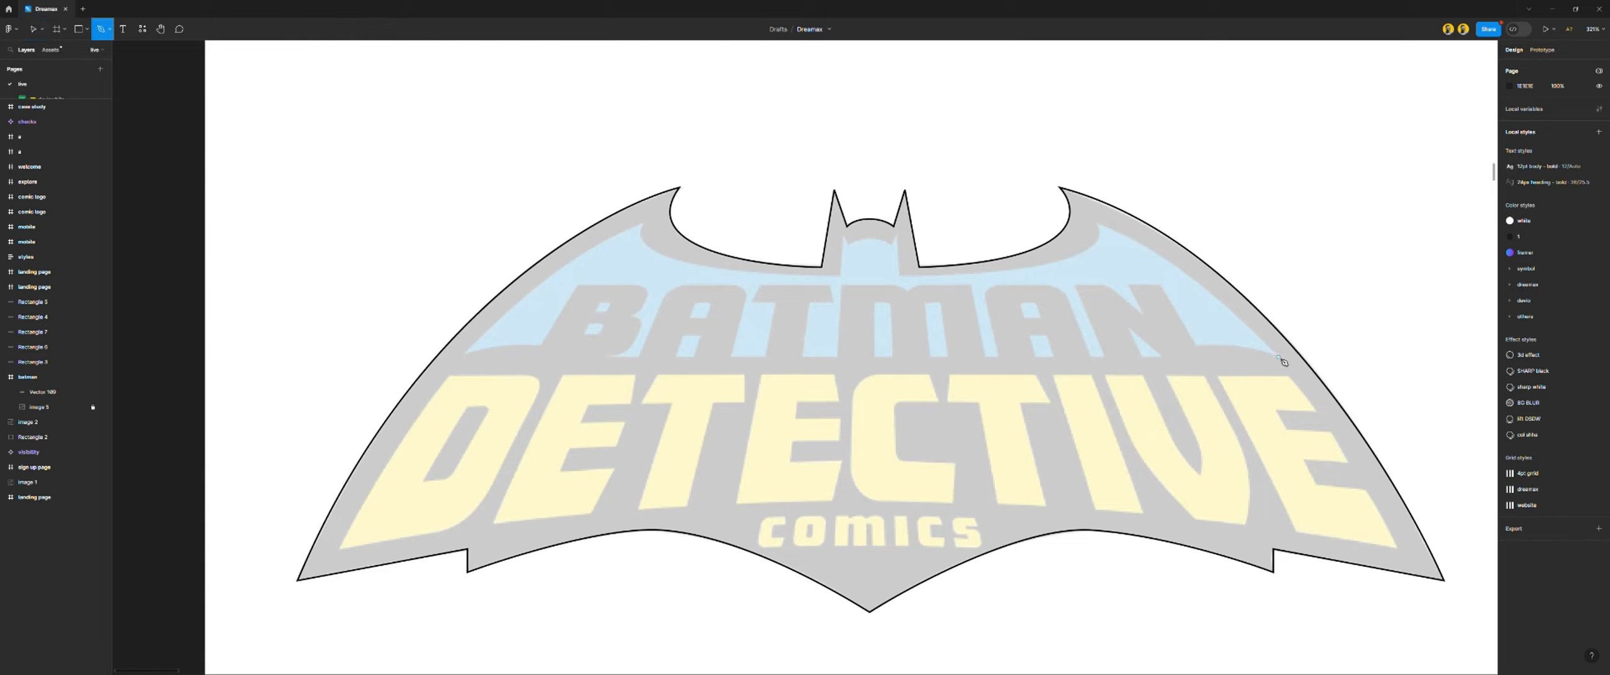
{"action": "left_click", "coordinate": [1277, 355]}
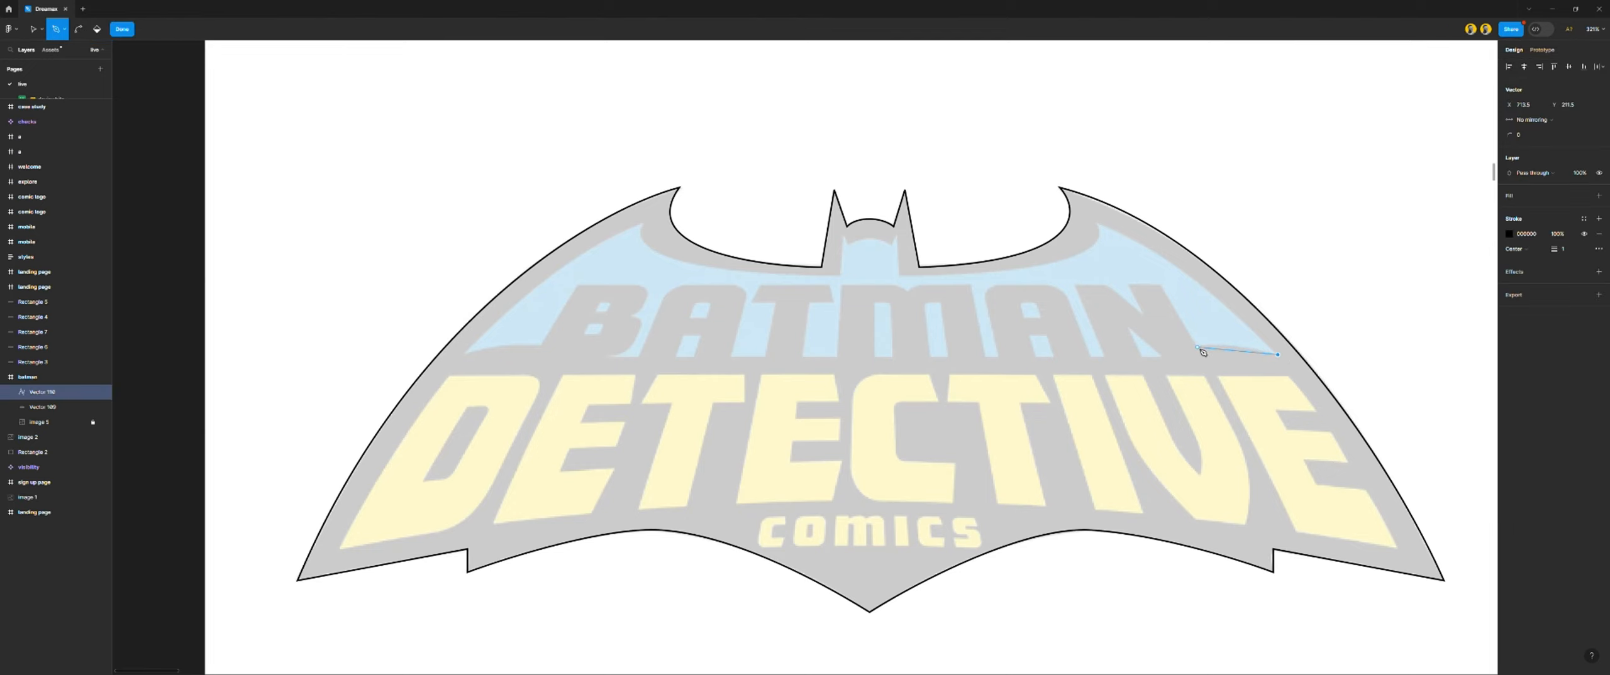
{"action": "left_click_drag", "start_coordinate": [1197, 347], "coordinate": [1157, 355]}
{"action": "left_click", "coordinate": [1161, 284]}
Trace the N's top edge with its V-shaped notch and its straight left side down to the baseline
{"action": "scroll", "coordinate": [1141, 289], "scroll_direction": "up", "scroll_amount": 5}
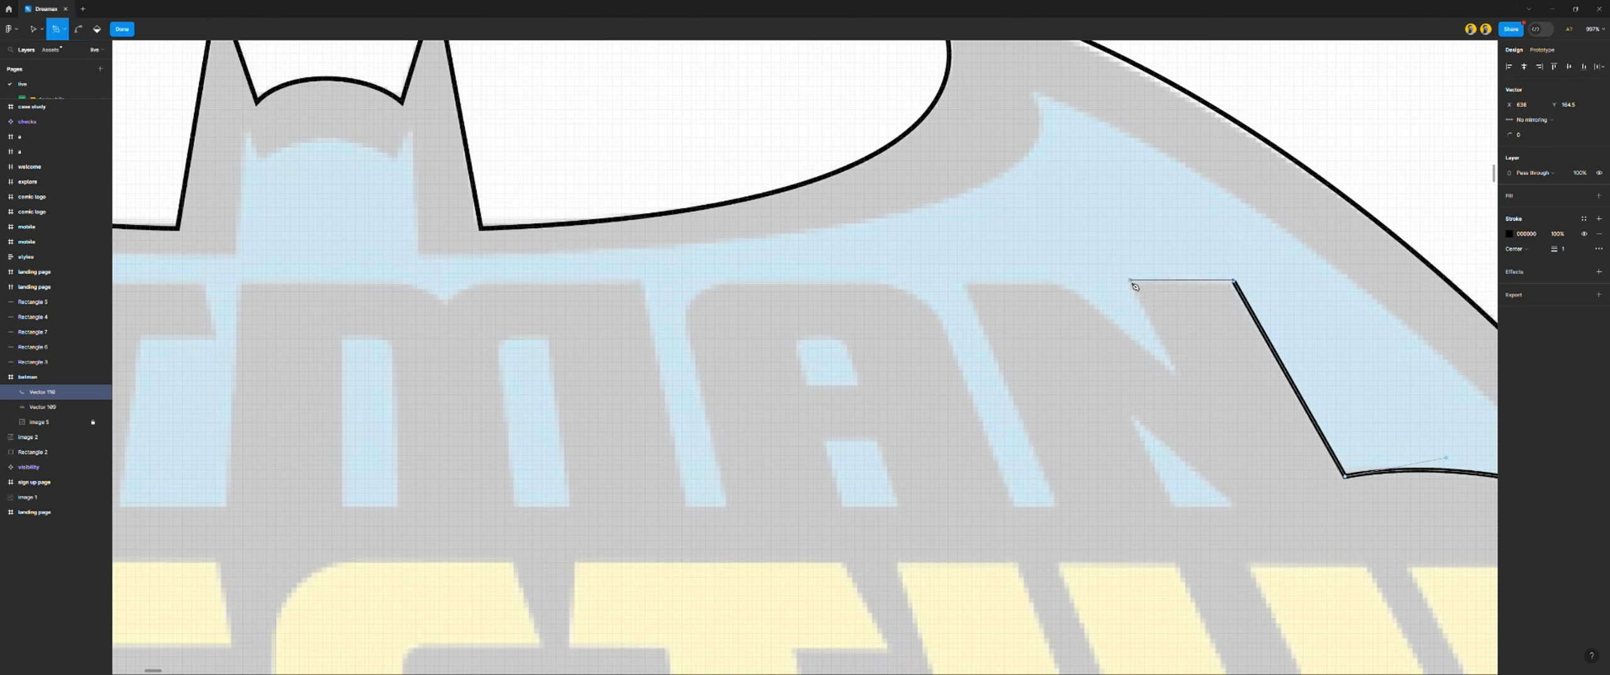
{"action": "left_click", "coordinate": [1131, 282]}
{"action": "left_click", "coordinate": [1181, 378]}
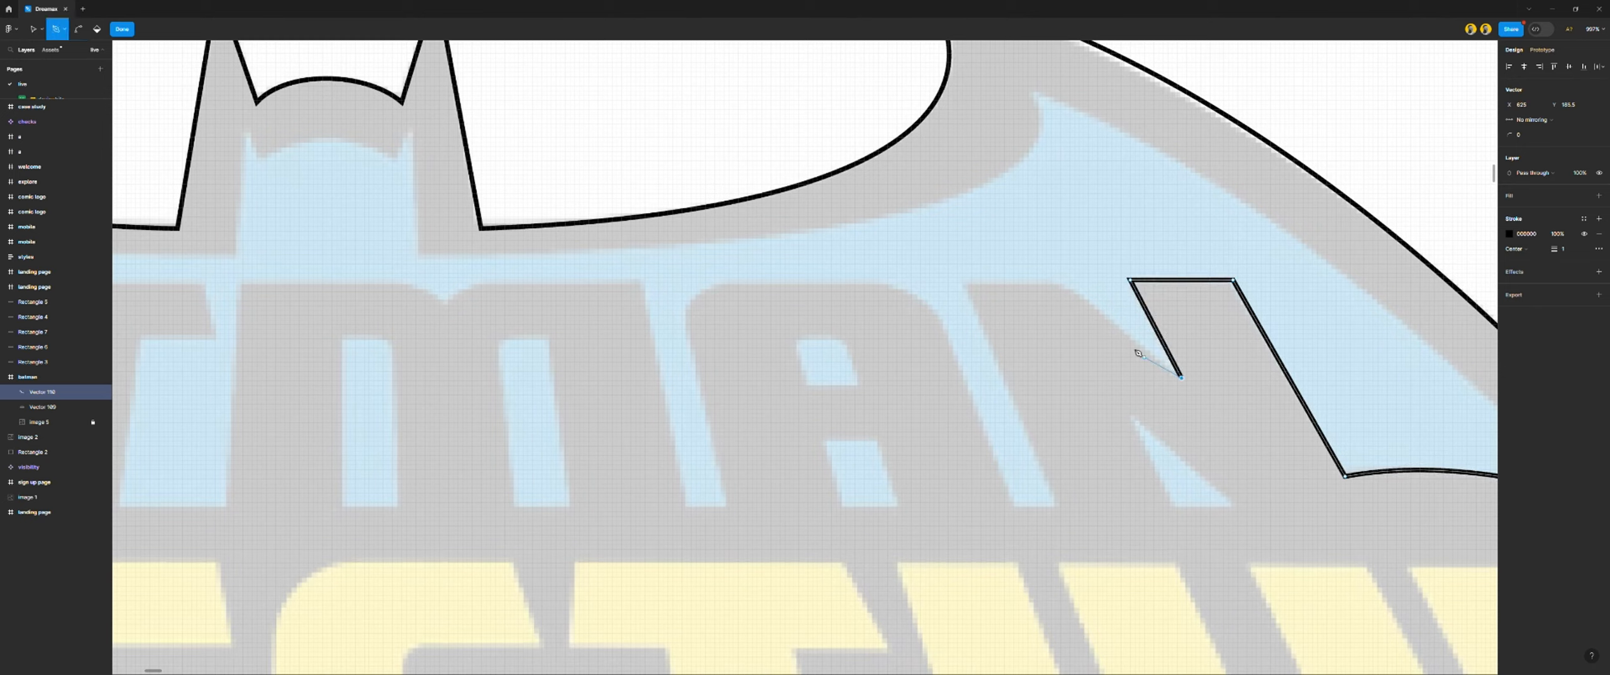
{"action": "left_click", "coordinate": [1062, 281]}
{"action": "left_click", "coordinate": [963, 281]}
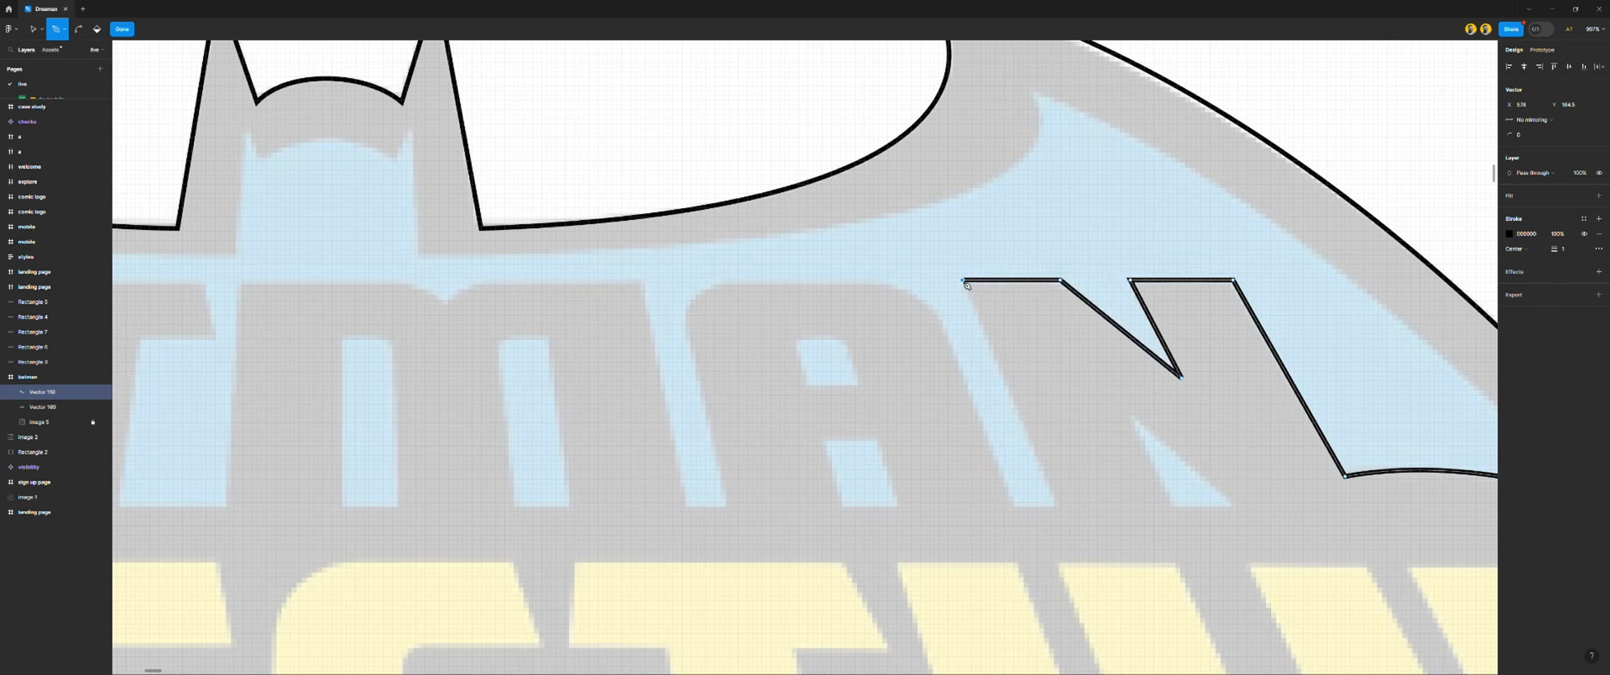
{"action": "left_click", "coordinate": [1058, 507]}
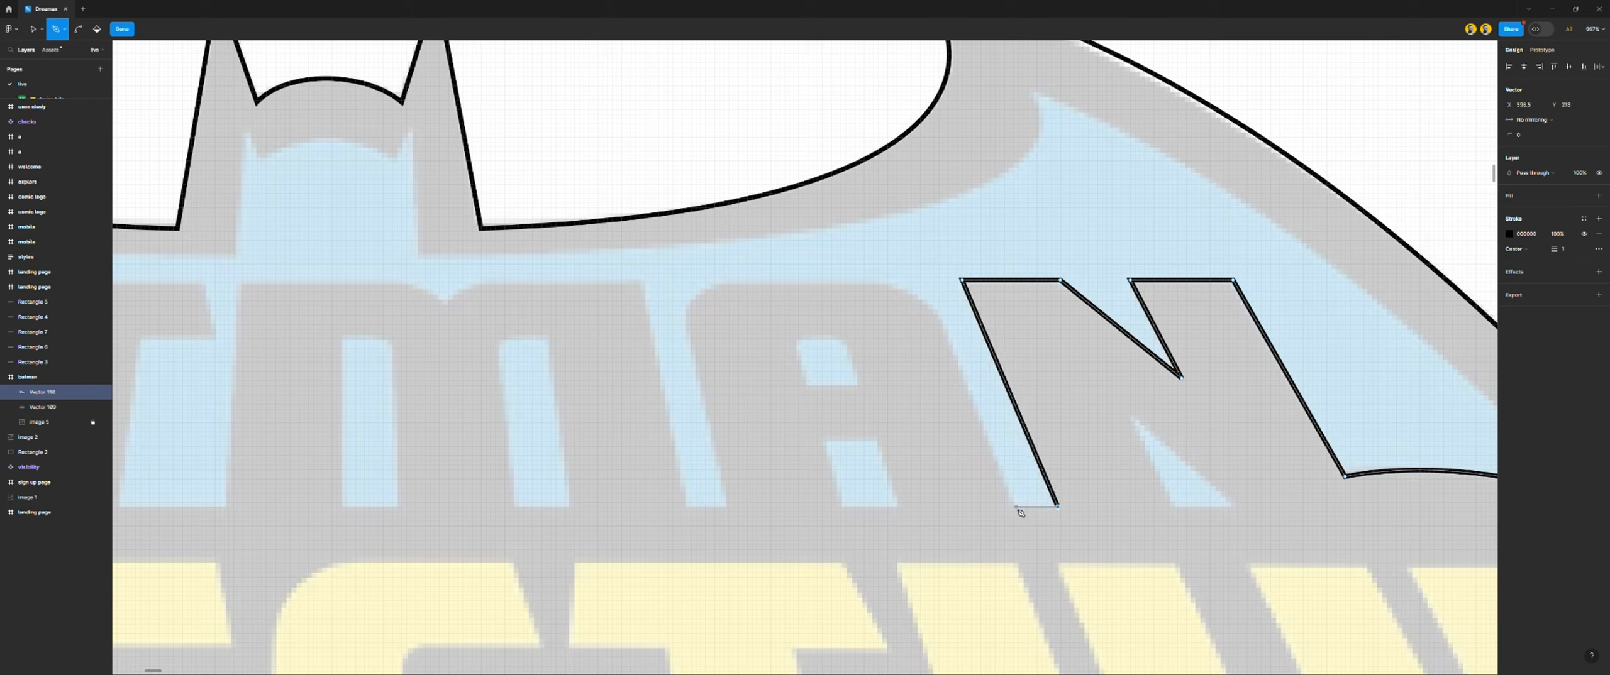
Continue the path across the gap beside the N and around the second A's right side, top and left side with straight segments
{"action": "left_click", "coordinate": [1016, 507]}
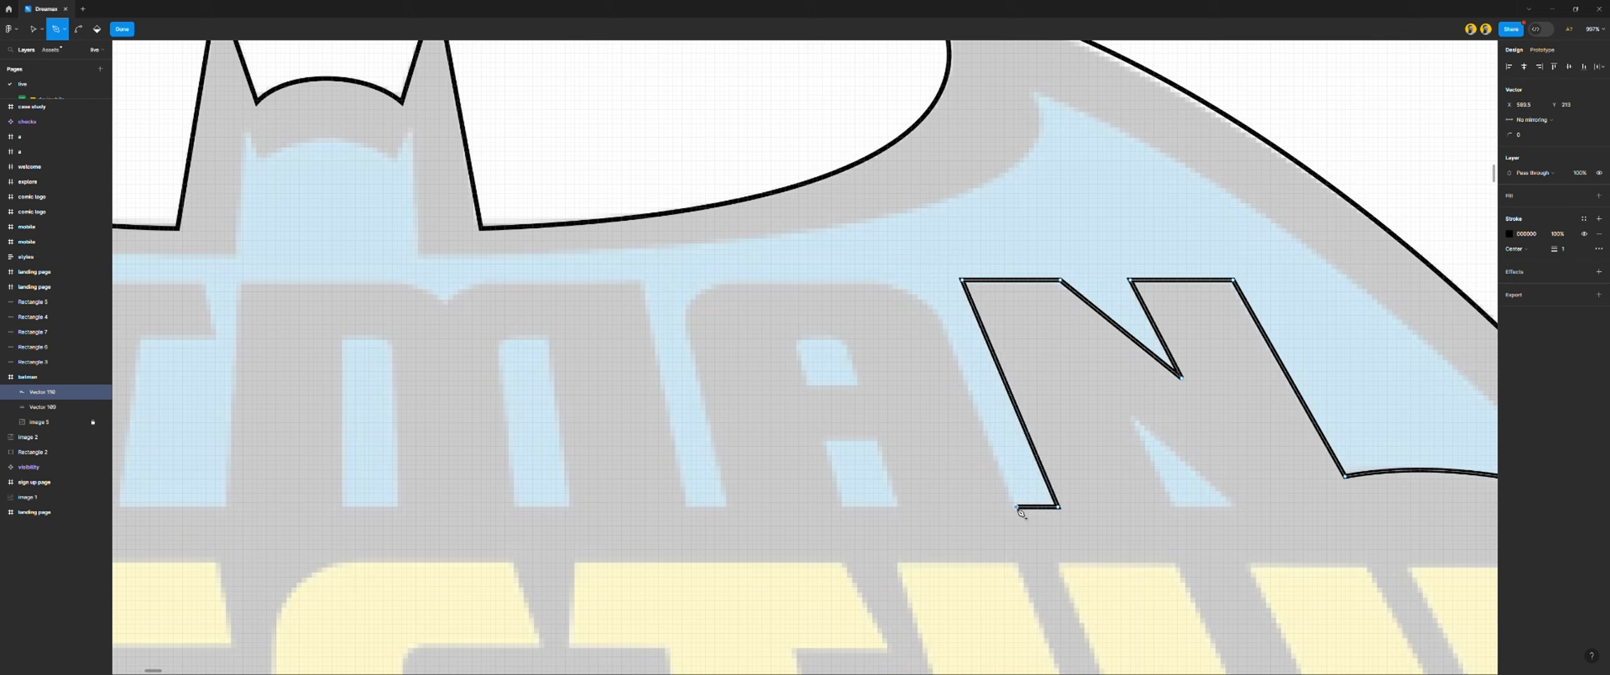
{"action": "left_click", "coordinate": [926, 281]}
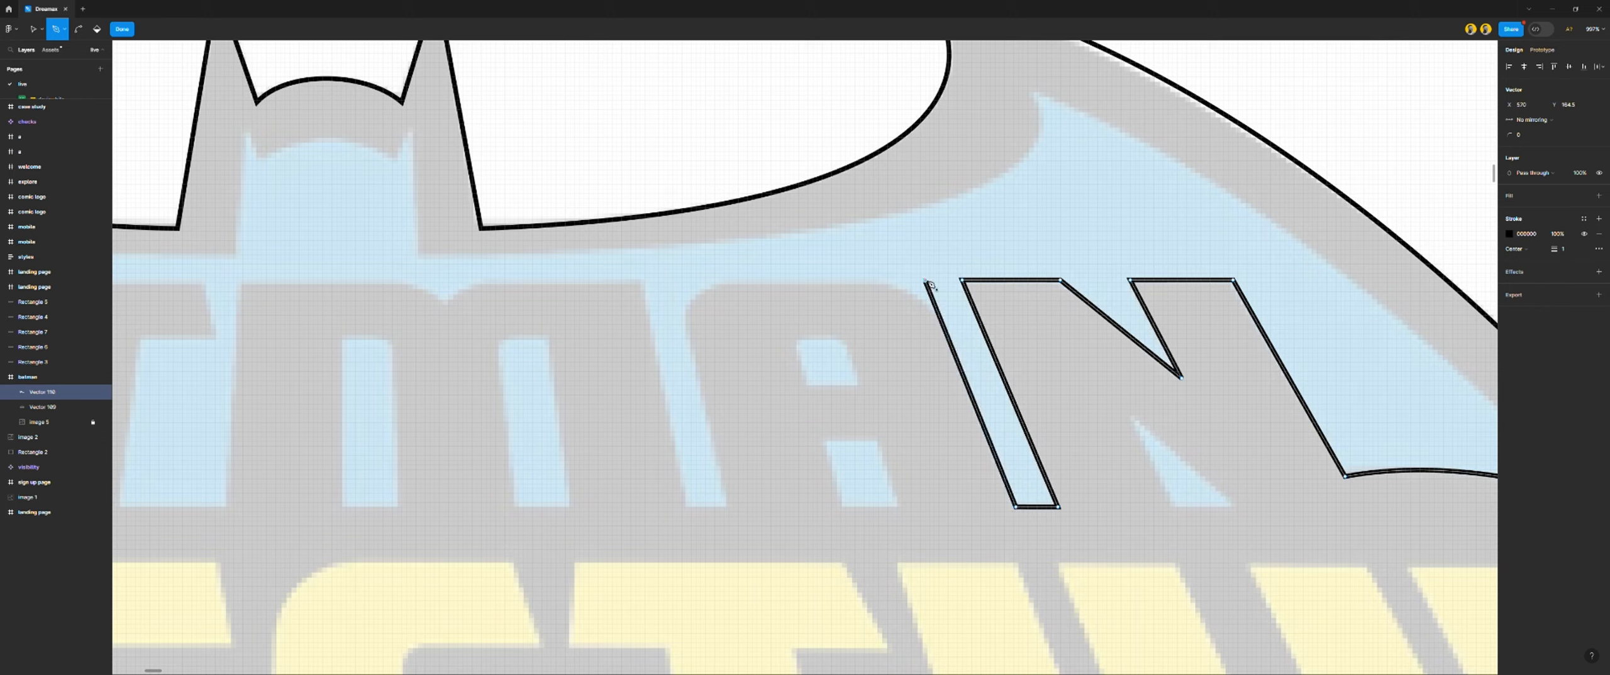
{"action": "left_click", "coordinate": [676, 281]}
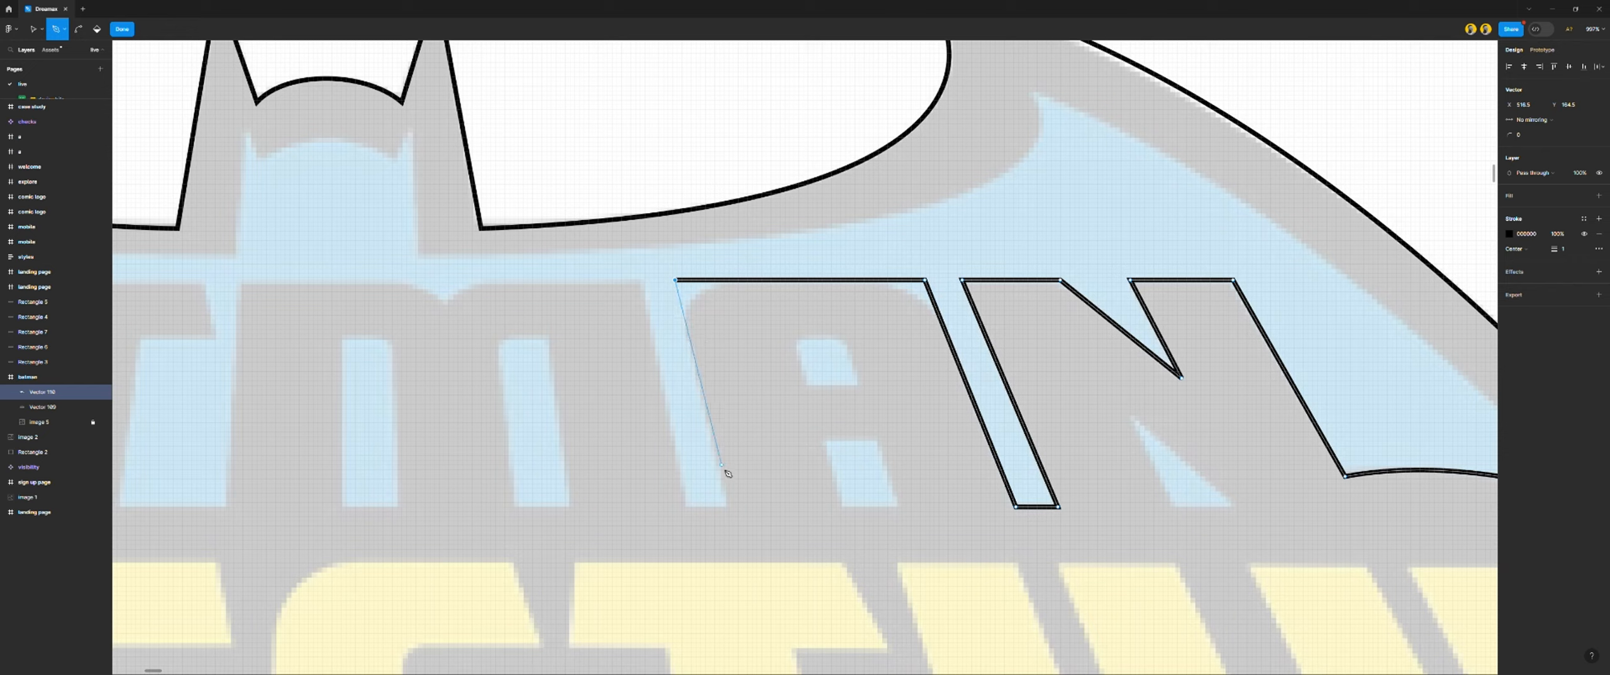
{"action": "left_click", "coordinate": [724, 507]}
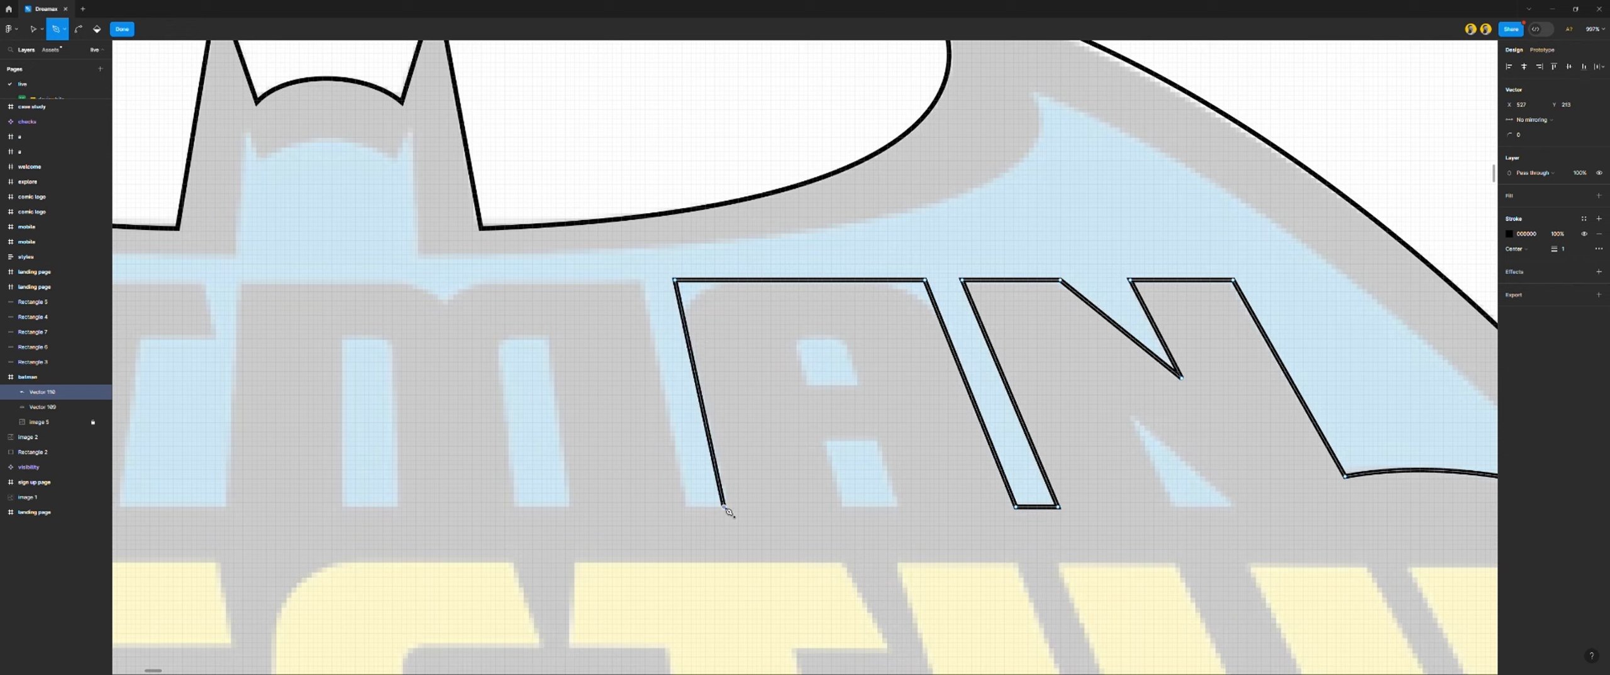
Trace the M's right side, its top edge with the small V-shaped dip, and its left side down to the baseline
{"action": "left_click", "coordinate": [687, 507]}
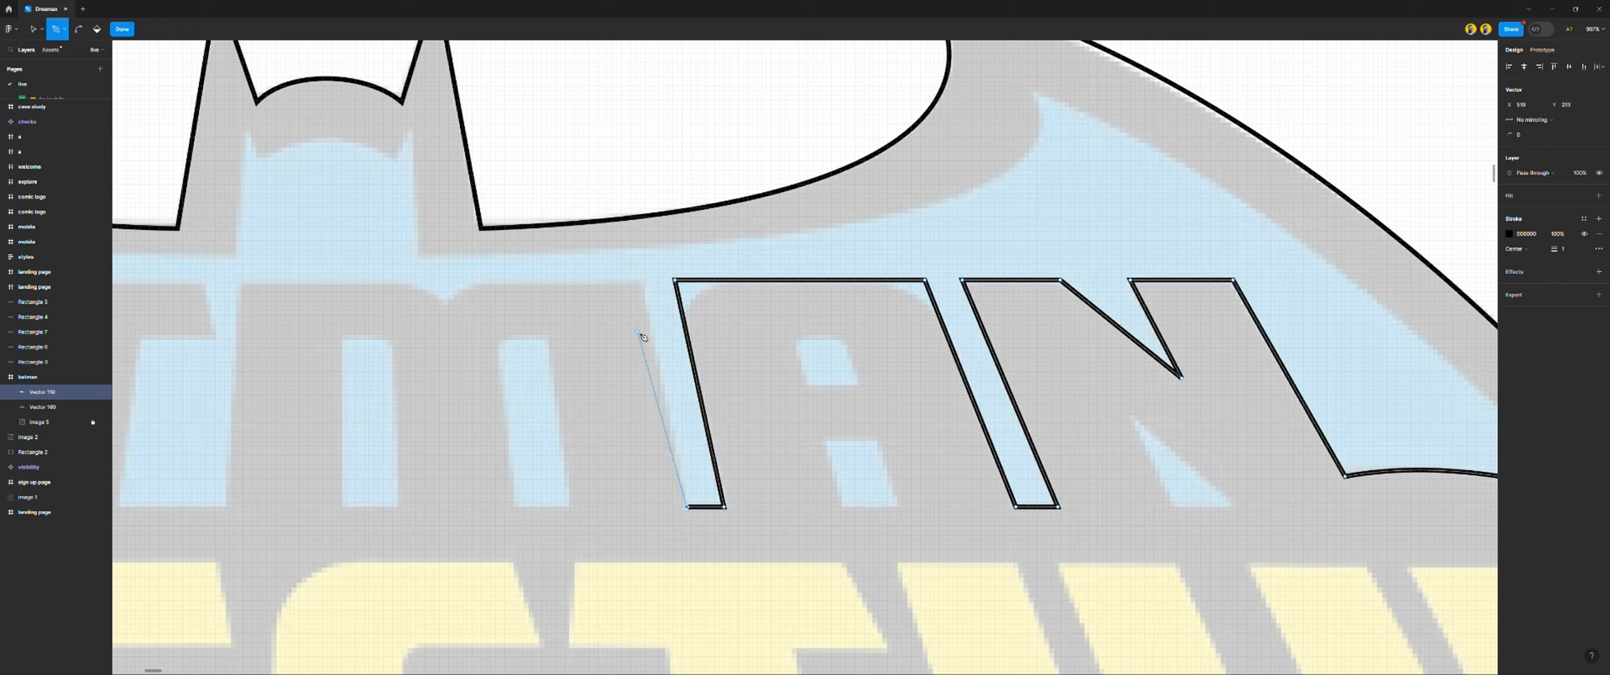
{"action": "left_click", "coordinate": [639, 281]}
{"action": "scroll", "coordinate": [641, 287], "scroll_direction": "left", "scroll_amount": 10}
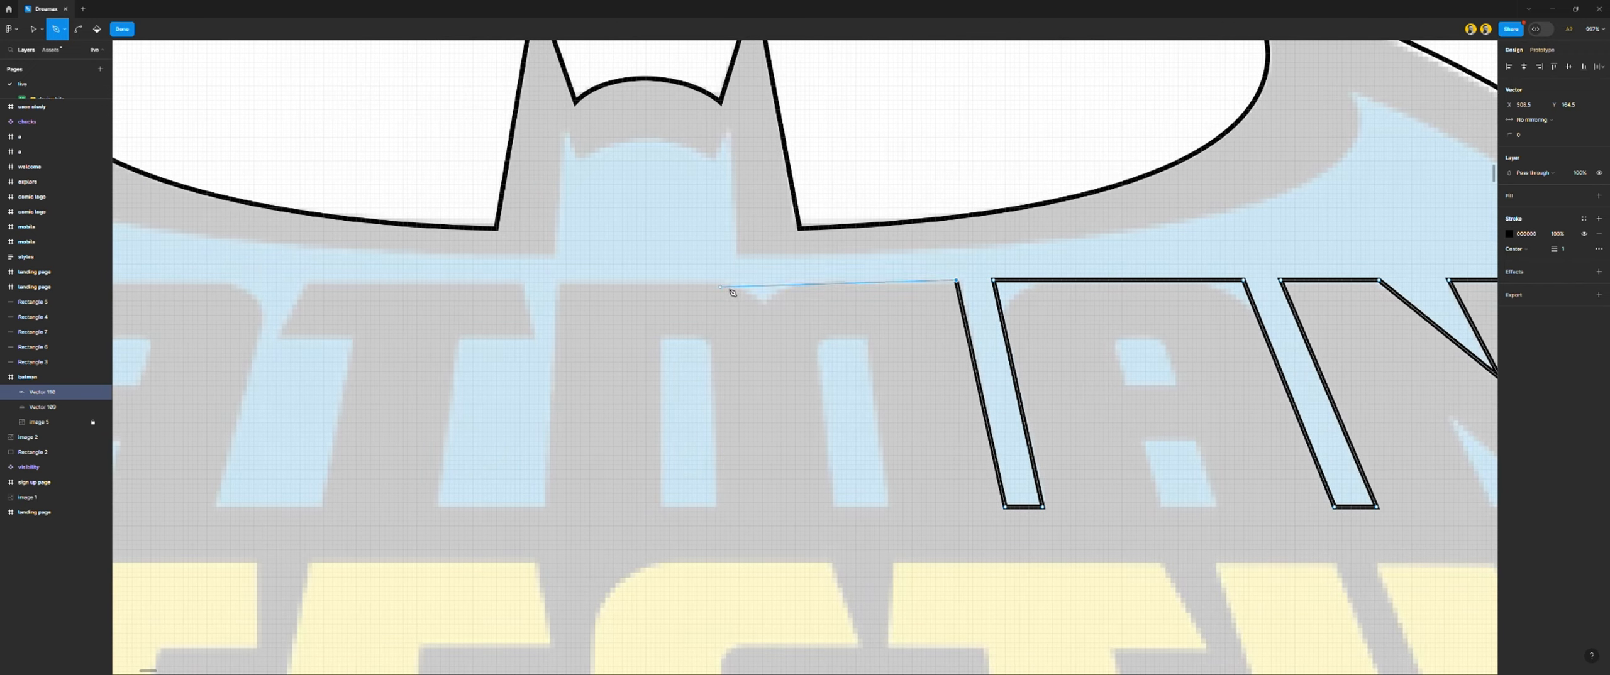
{"action": "left_click", "coordinate": [791, 281]}
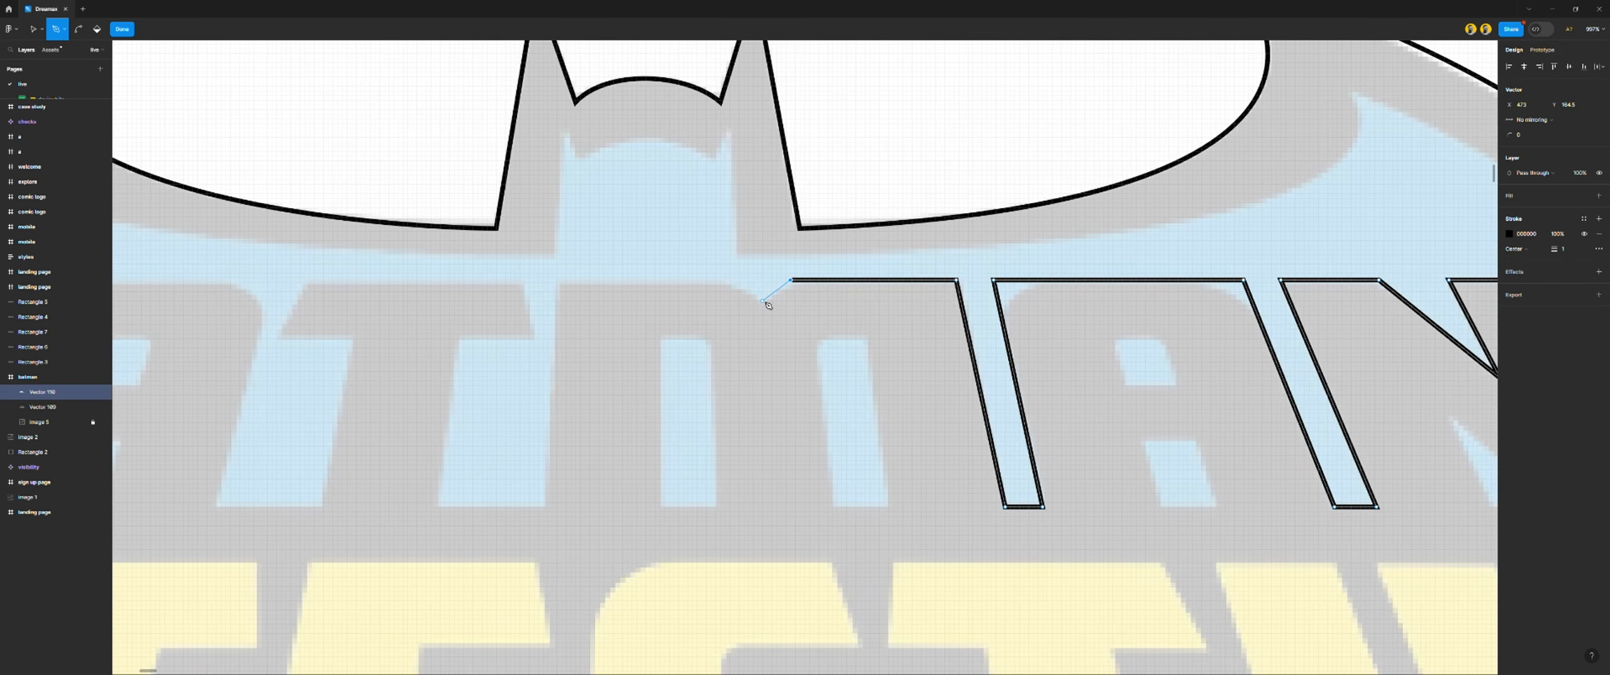
{"action": "left_click", "coordinate": [764, 301]}
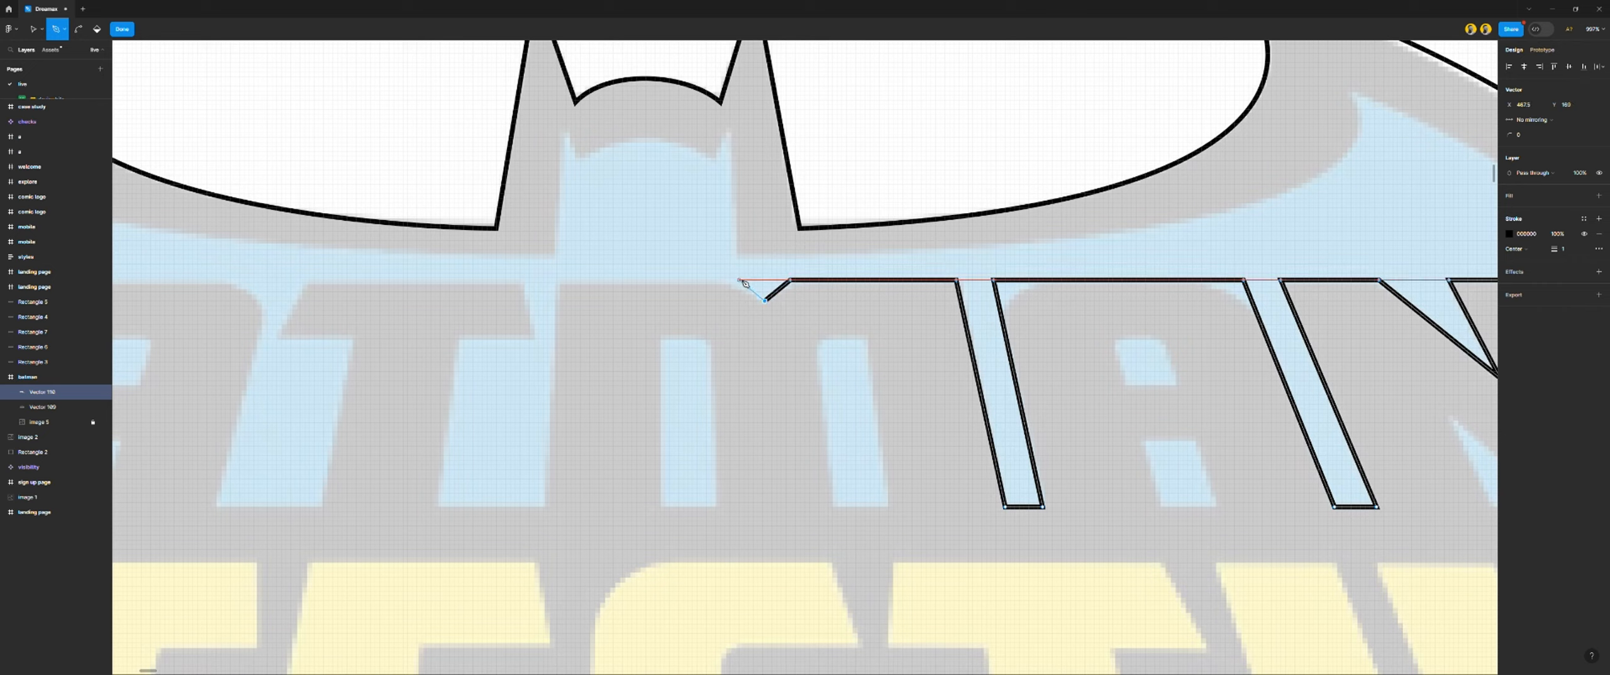
{"action": "left_click", "coordinate": [742, 280]}
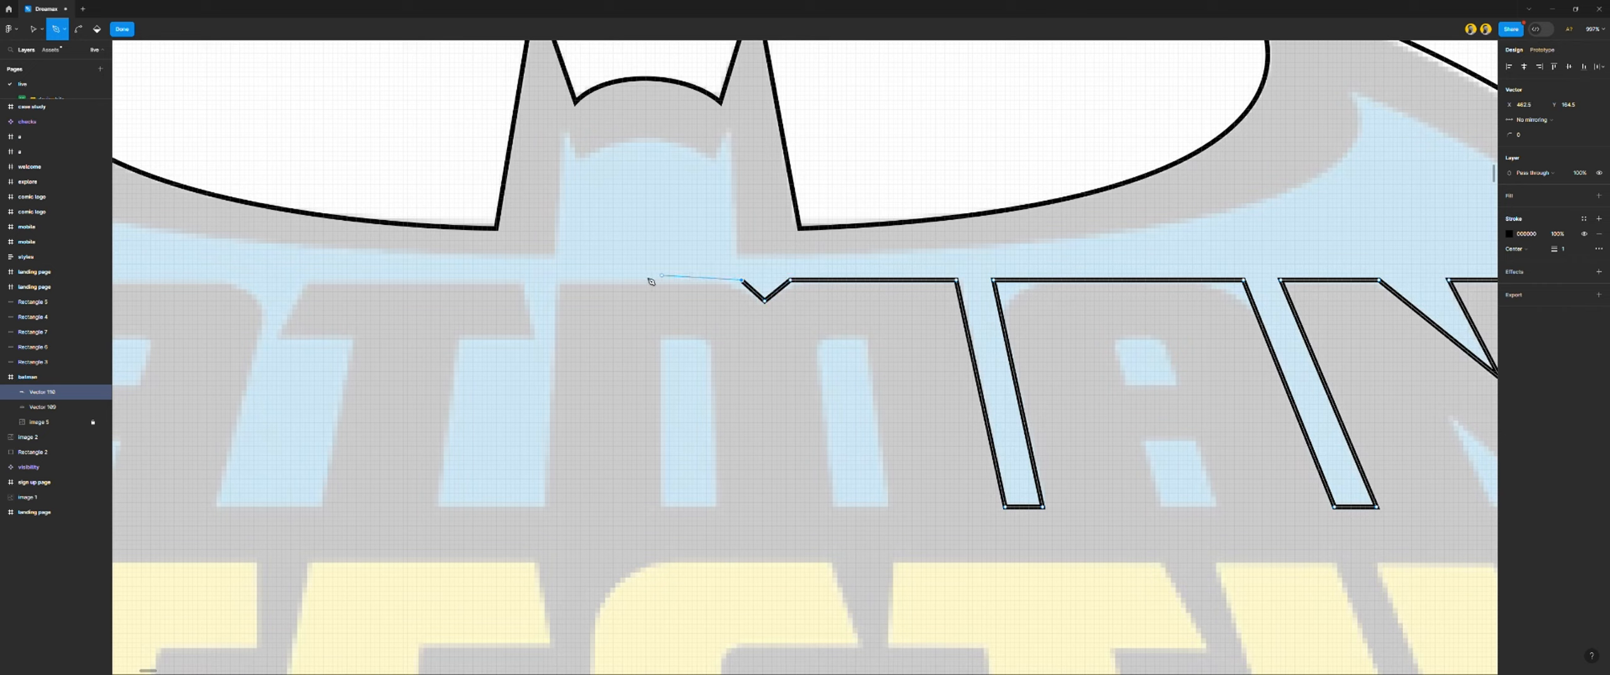
{"action": "left_click", "coordinate": [558, 281]}
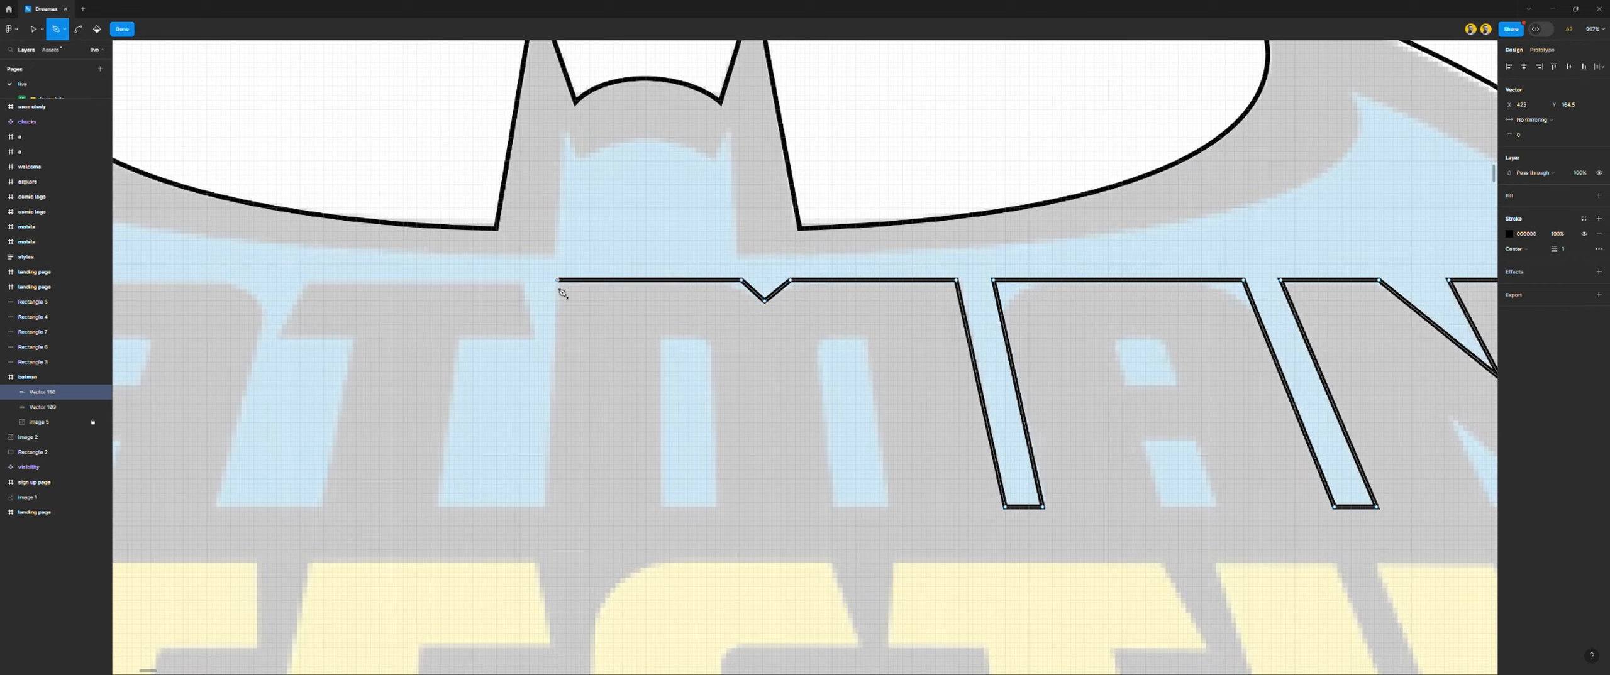
{"action": "left_click", "coordinate": [545, 507]}
Continue the path across the gap between M and T, tracing the T's right stem side and the right end of its crossbar
{"action": "scroll", "coordinate": [545, 509], "scroll_direction": "left", "scroll_amount": 5}
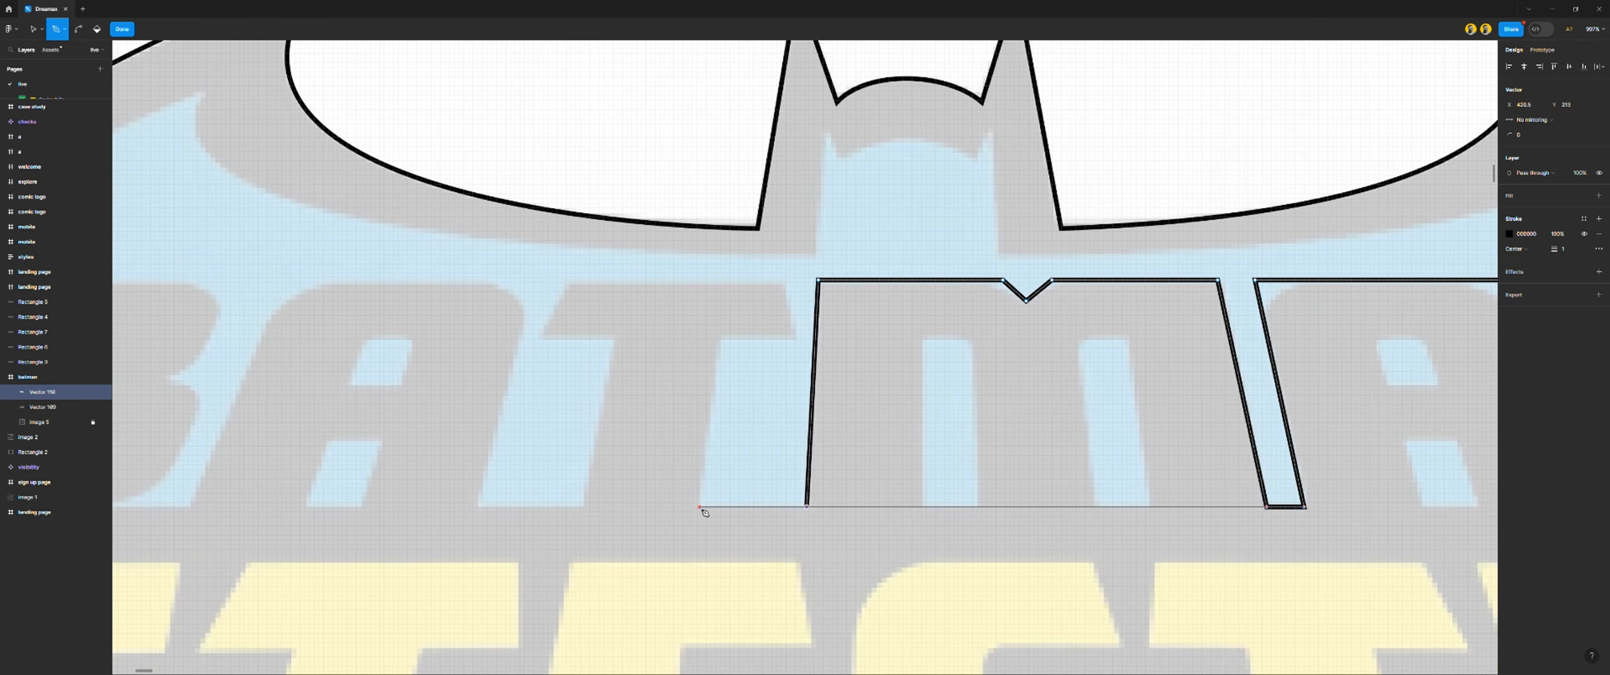
{"action": "left_click", "coordinate": [698, 507]}
{"action": "left_click", "coordinate": [720, 339]}
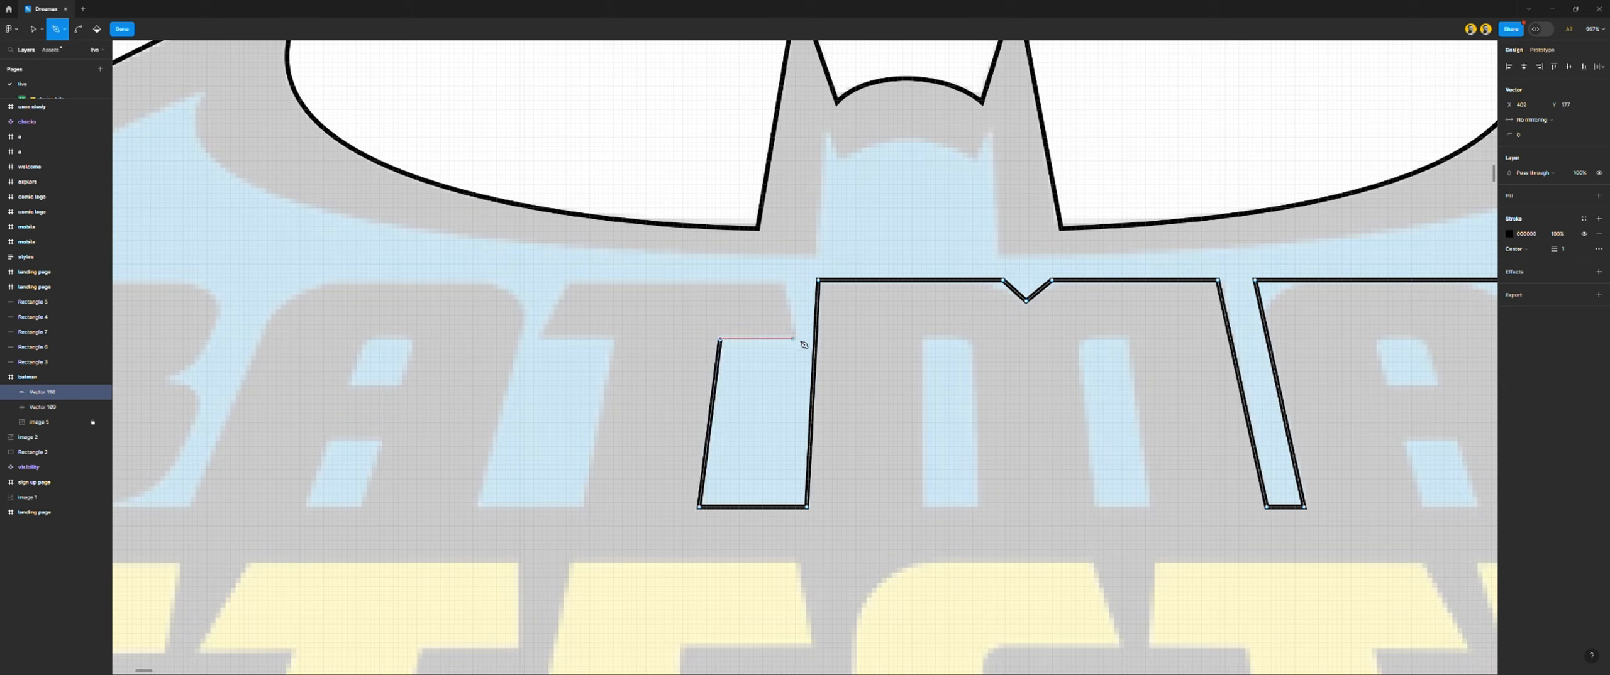
{"action": "left_click", "coordinate": [793, 336]}
{"action": "left_click", "coordinate": [783, 281]}
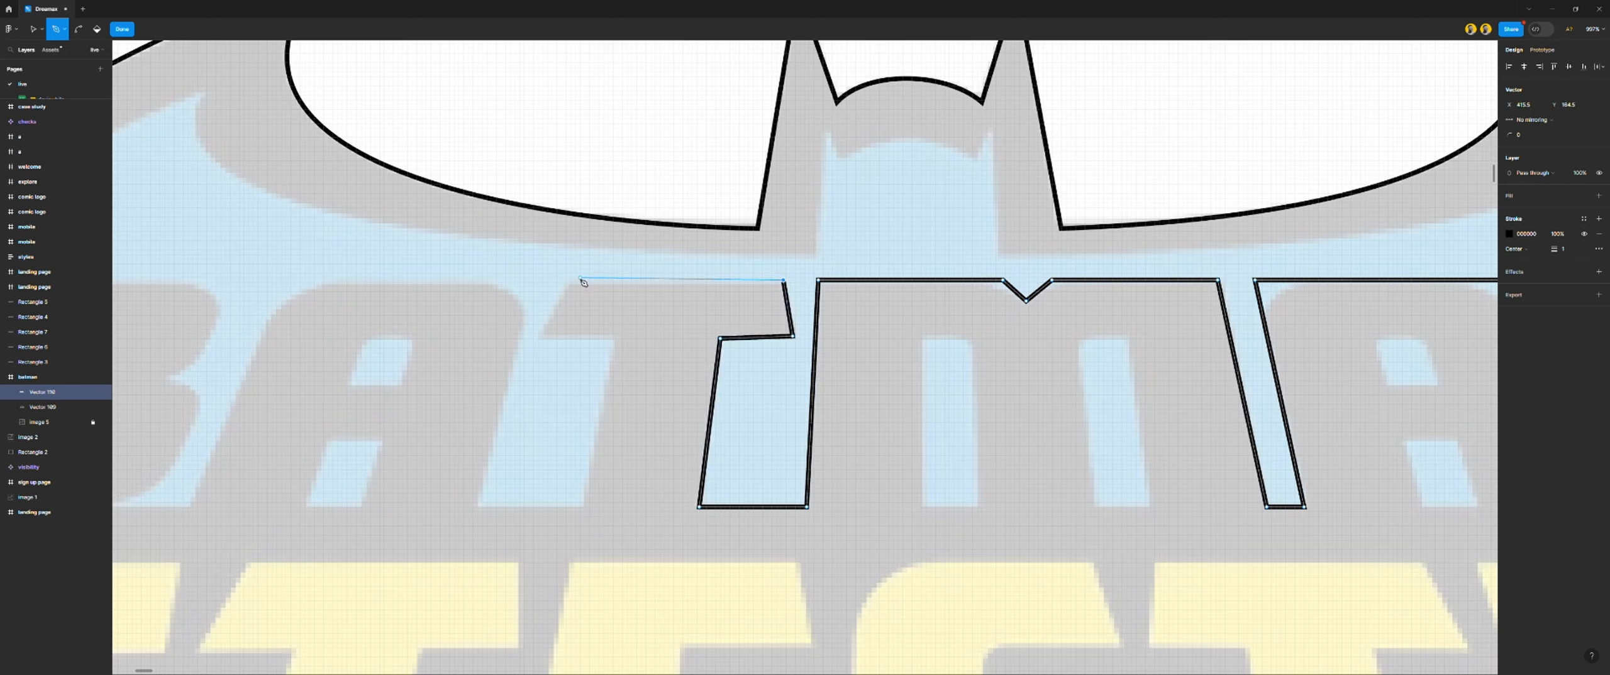
Trace the T's top edge, the slanted left end and underside of its crossbar, and the stem's left side down to the baseline
{"action": "left_click", "coordinate": [569, 280]}
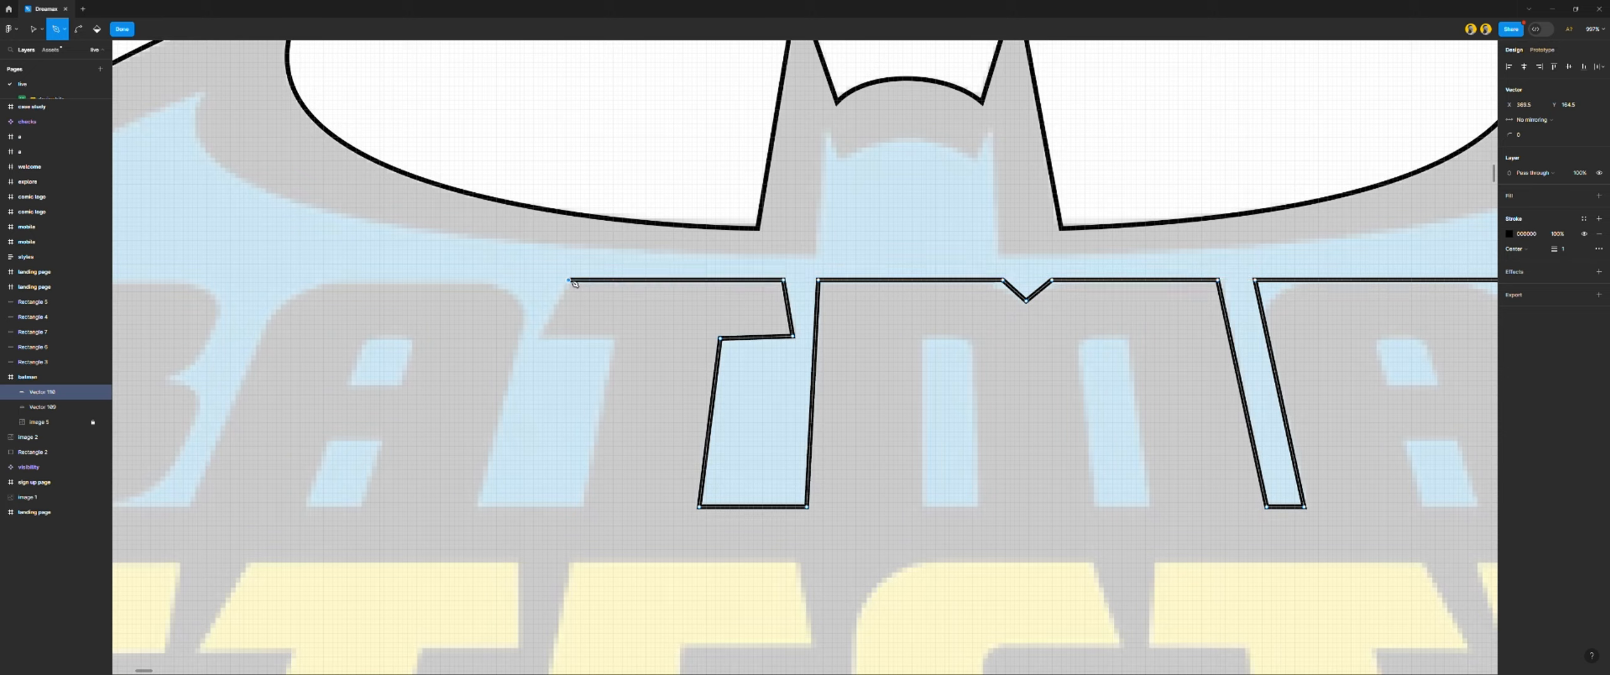
{"action": "left_click", "coordinate": [548, 337]}
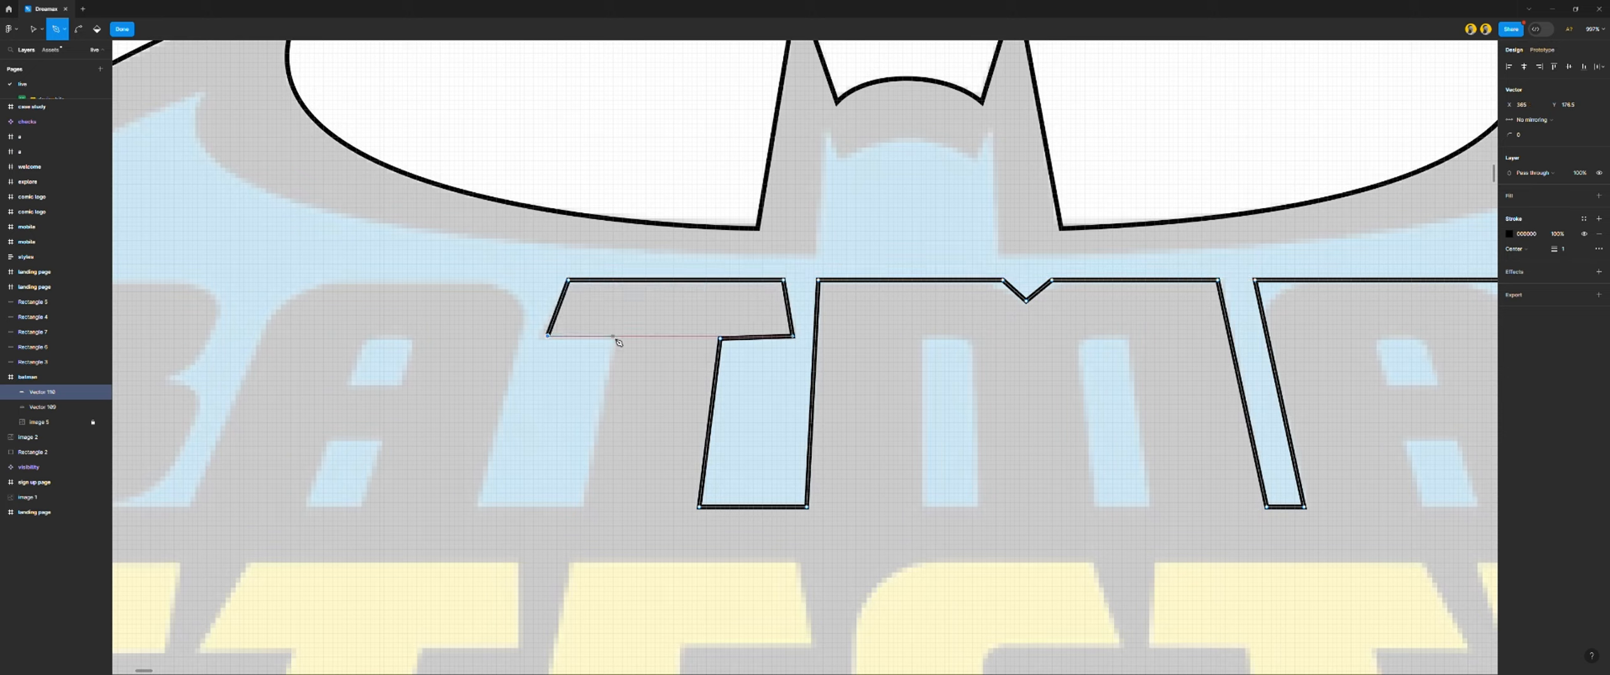
{"action": "left_click", "coordinate": [615, 336]}
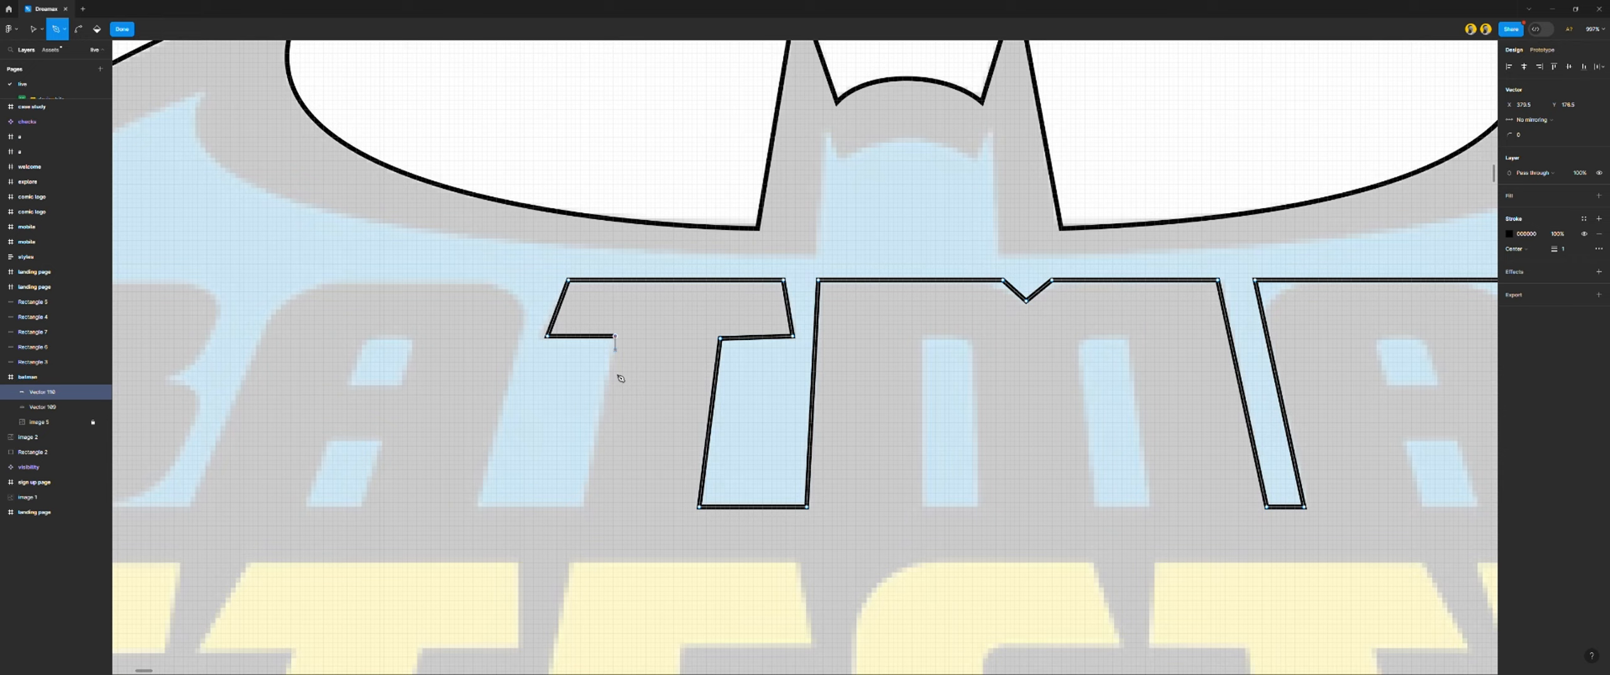
{"action": "left_click", "coordinate": [582, 507]}
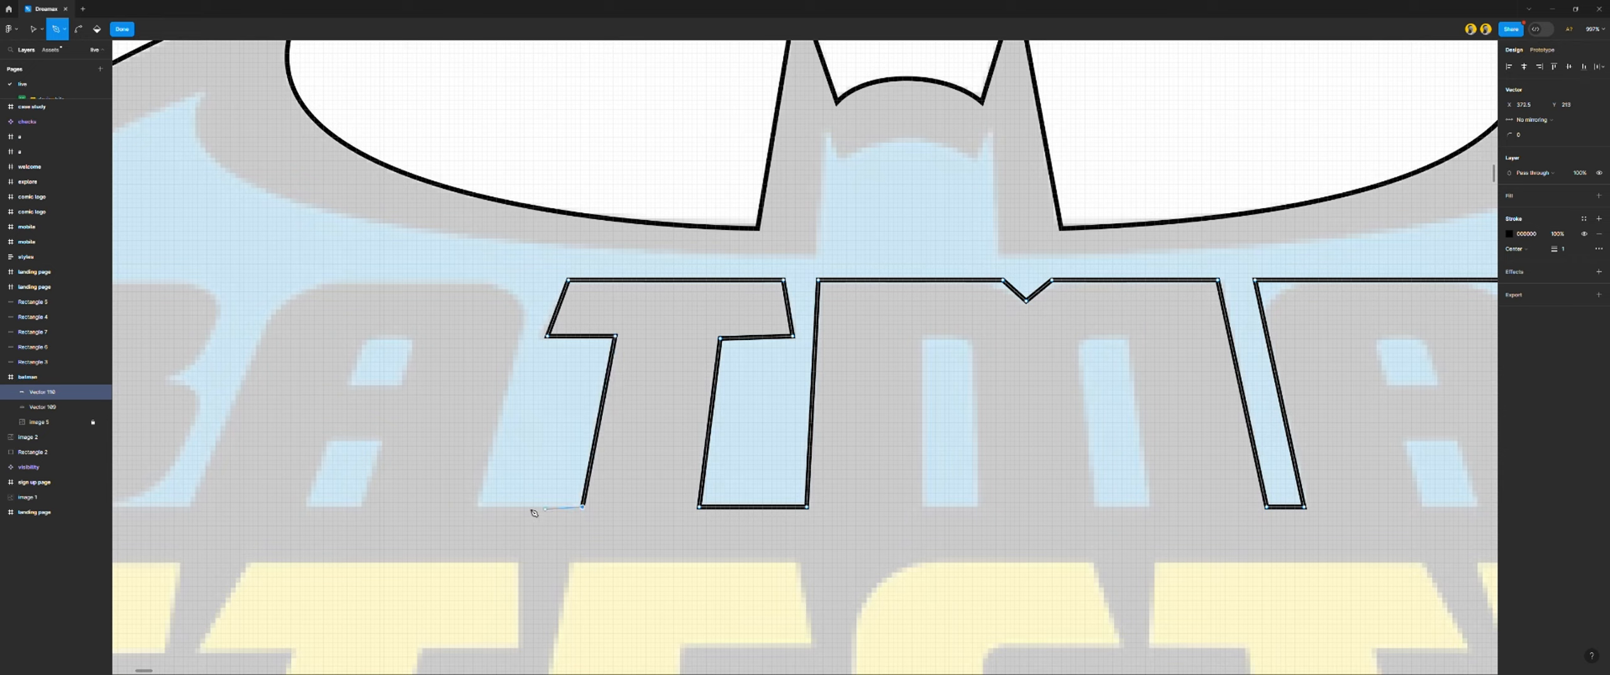
Continue the path across the gap beside the T and around the first A's right side, top and left side with straight segments
{"action": "left_click", "coordinate": [476, 507]}
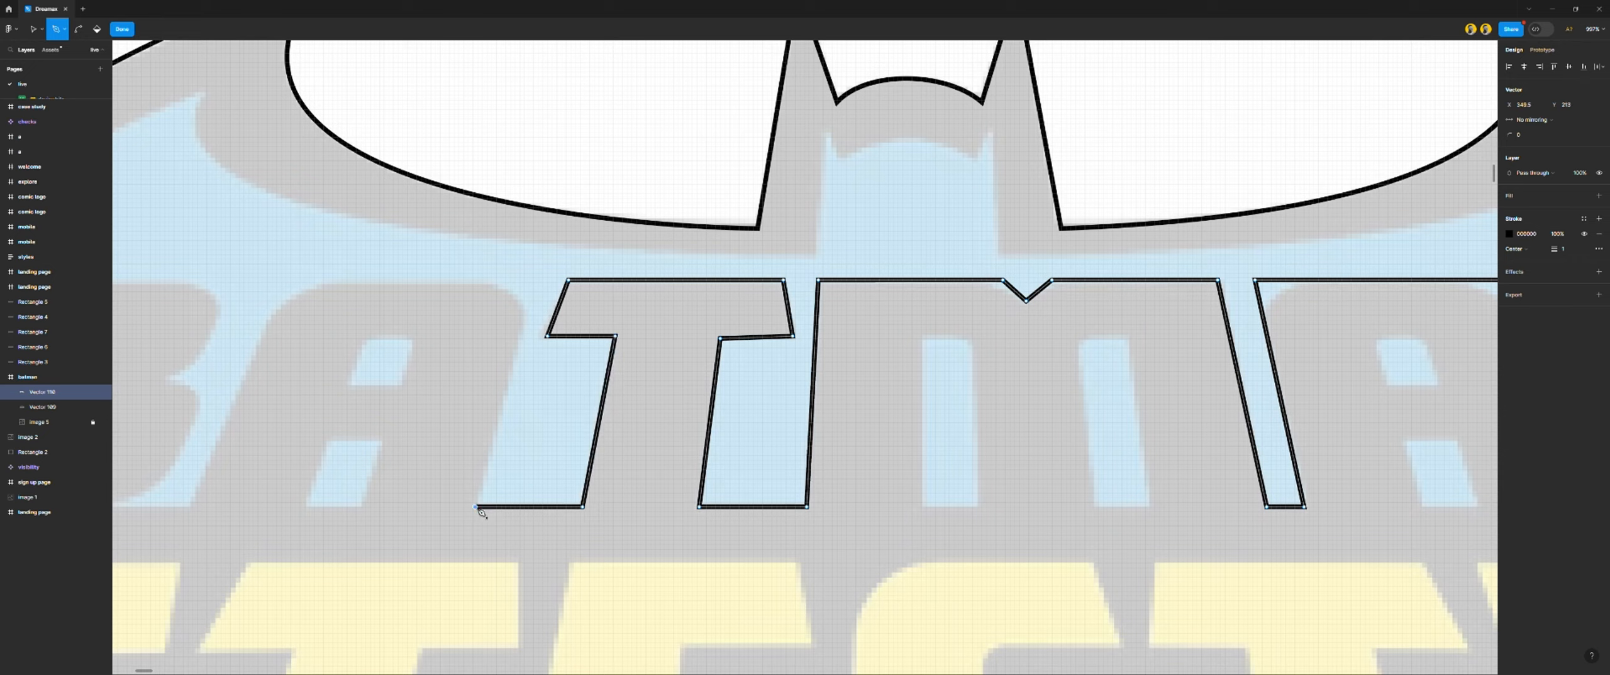
{"action": "left_click", "coordinate": [539, 281]}
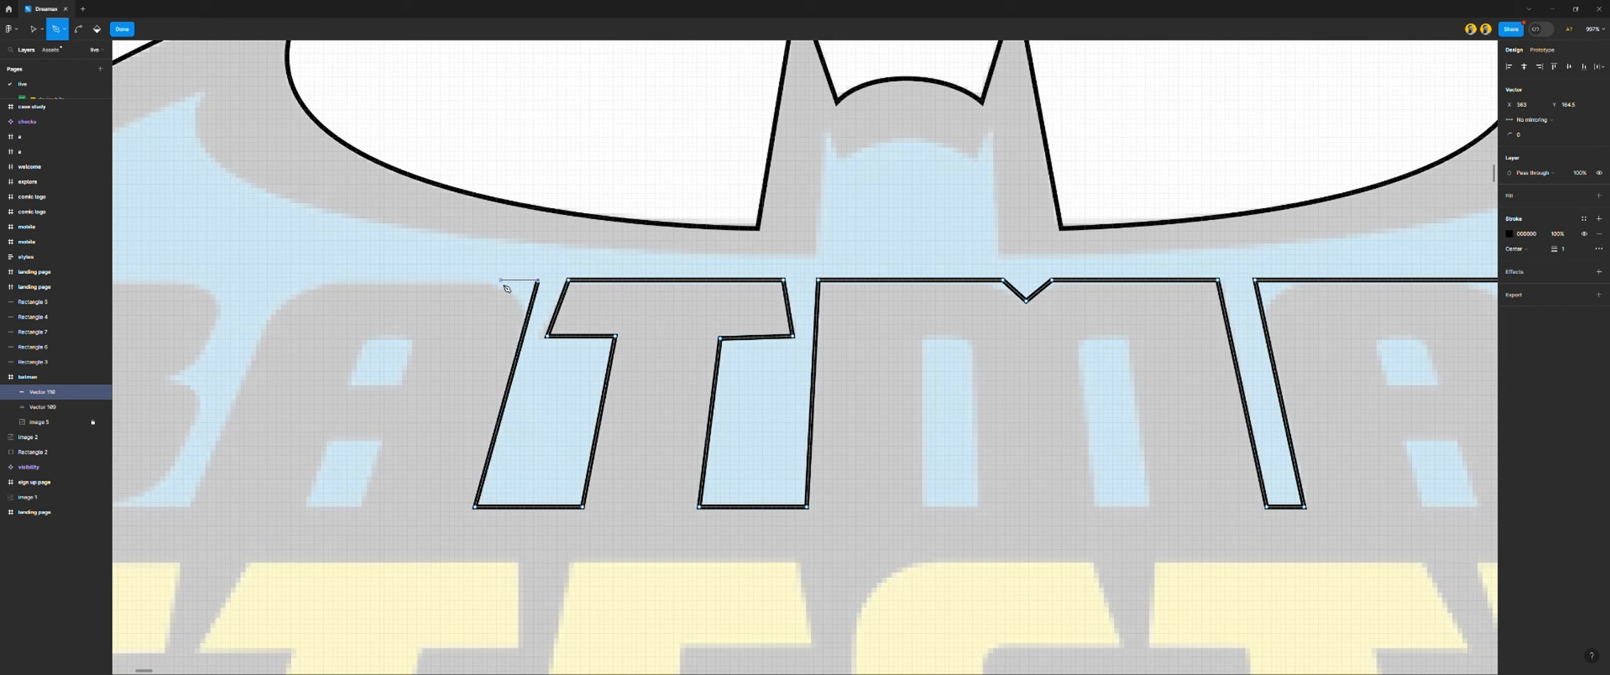
{"action": "scroll", "coordinate": [512, 282], "scroll_direction": "left", "scroll_amount": 4}
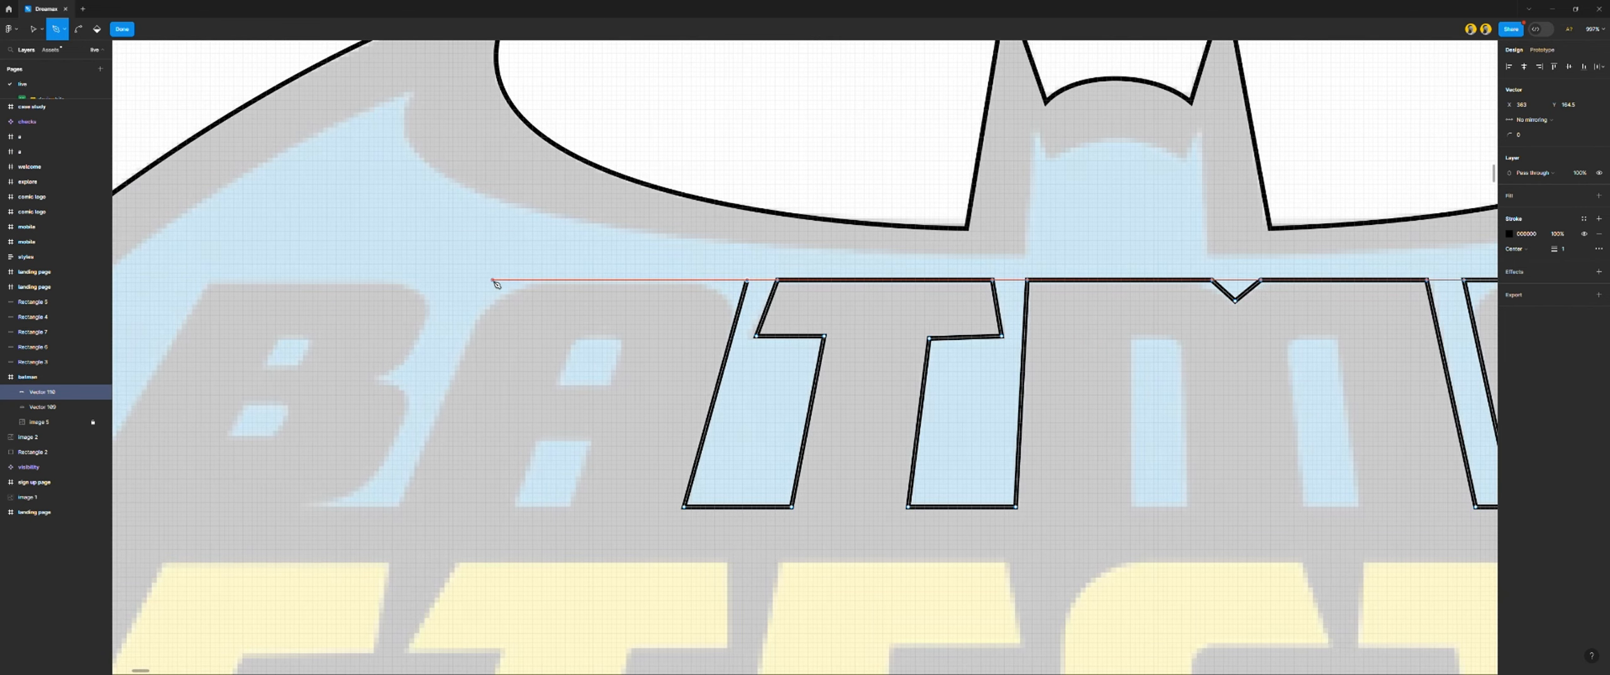
{"action": "left_click", "coordinate": [499, 281]}
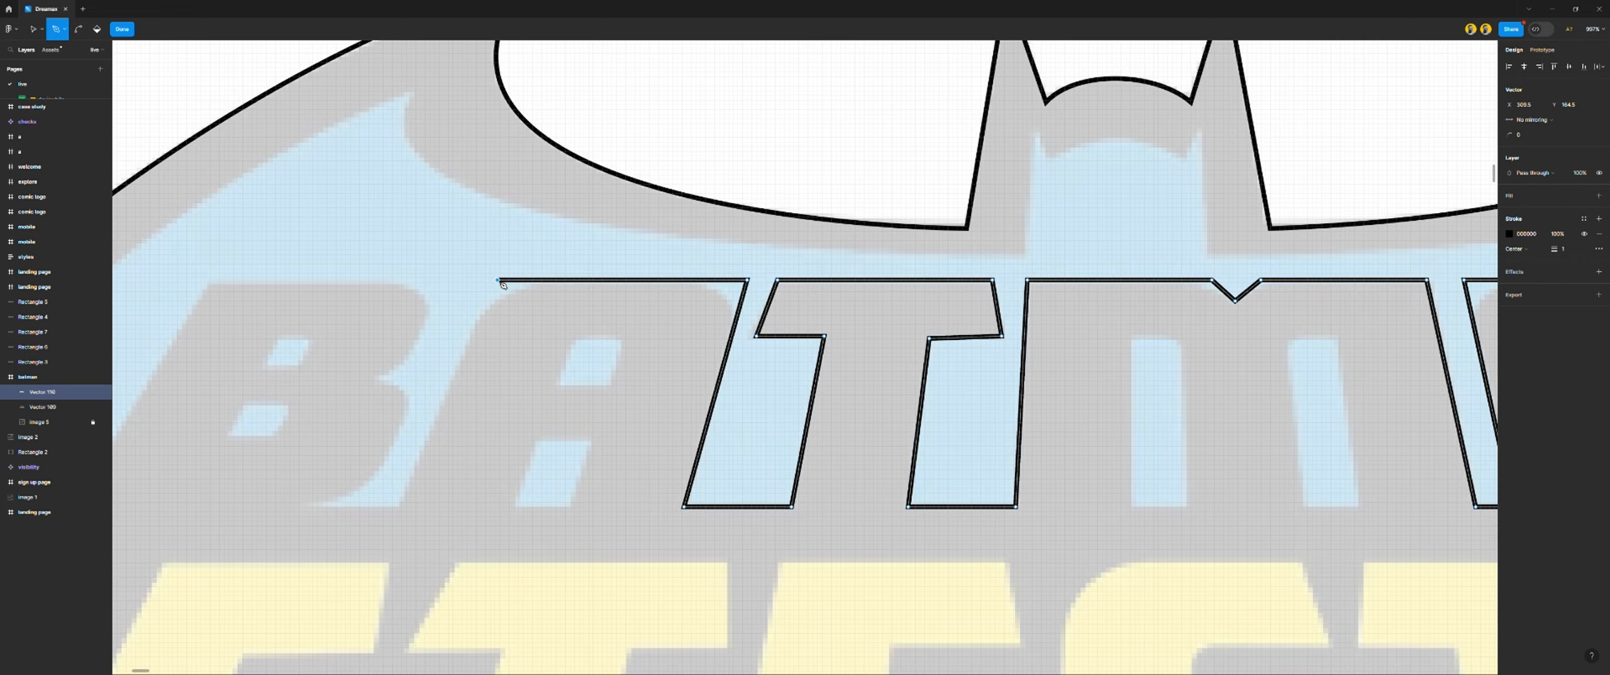
{"action": "left_click", "coordinate": [400, 507]}
Trace the B with curved segments around its two right bowls and straight segments along its top edge and slanted left side
{"action": "scroll", "coordinate": [405, 510], "scroll_direction": "left", "scroll_amount": 4}
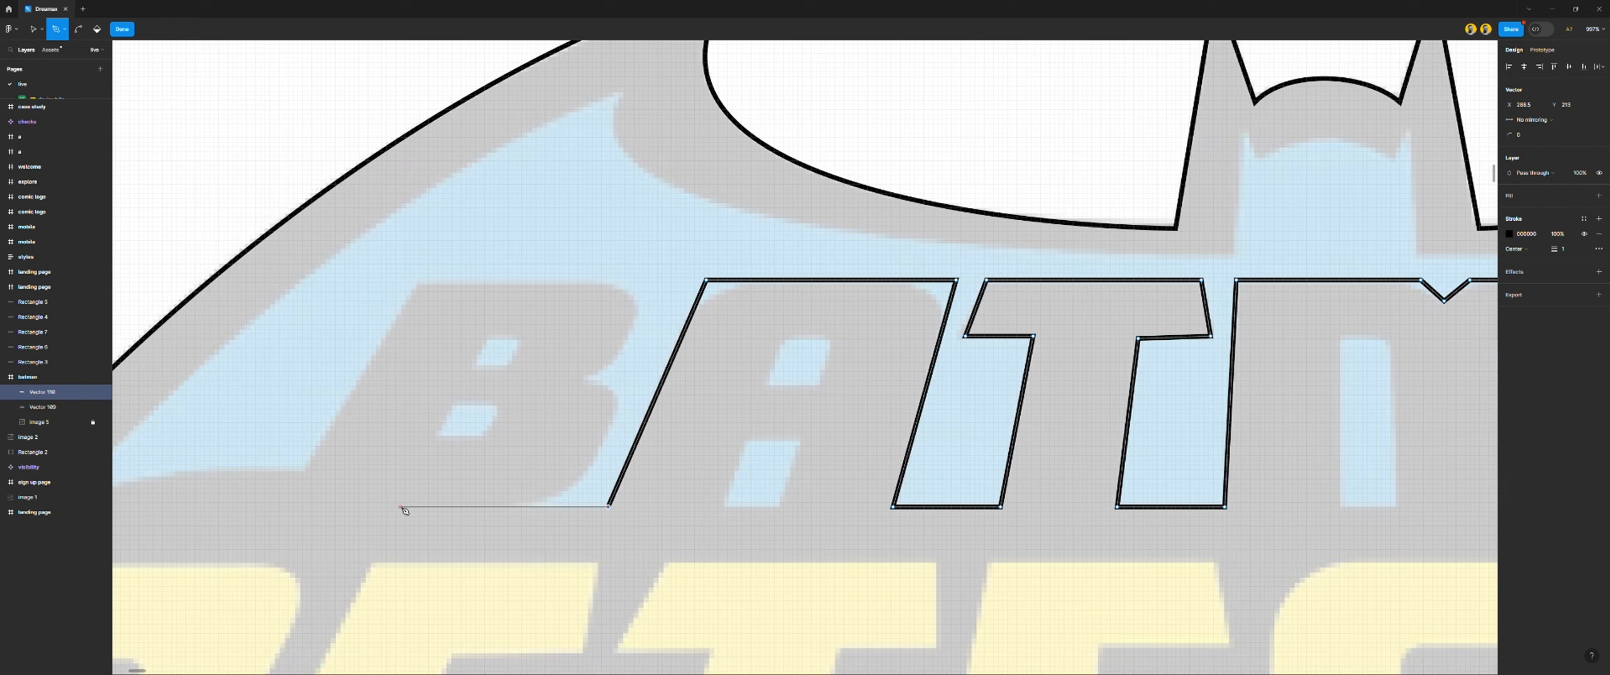
{"action": "left_click", "coordinate": [511, 507]}
{"action": "left_click_drag", "start_coordinate": [603, 439], "coordinate": [628, 368]}
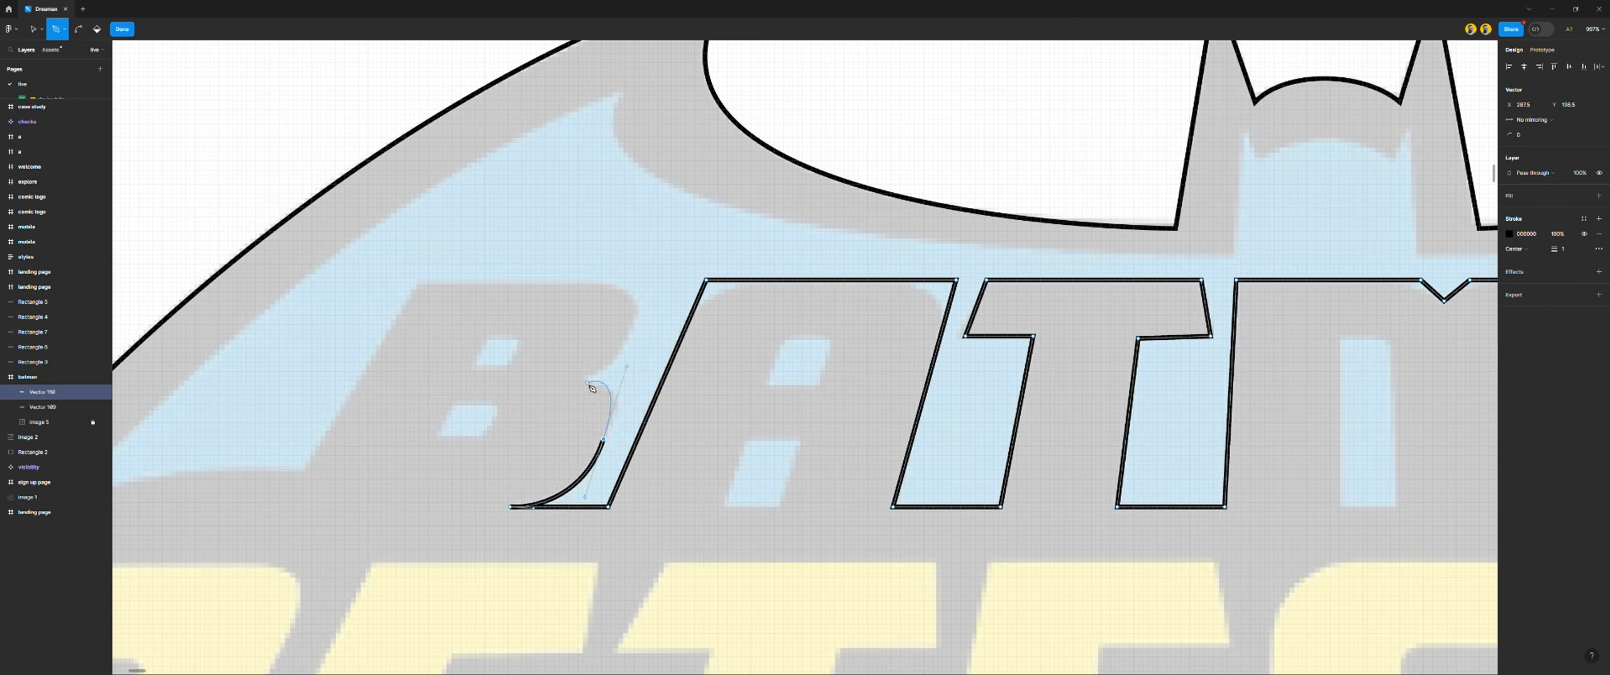
{"action": "left_click_drag", "start_coordinate": [584, 380], "coordinate": [559, 270]}
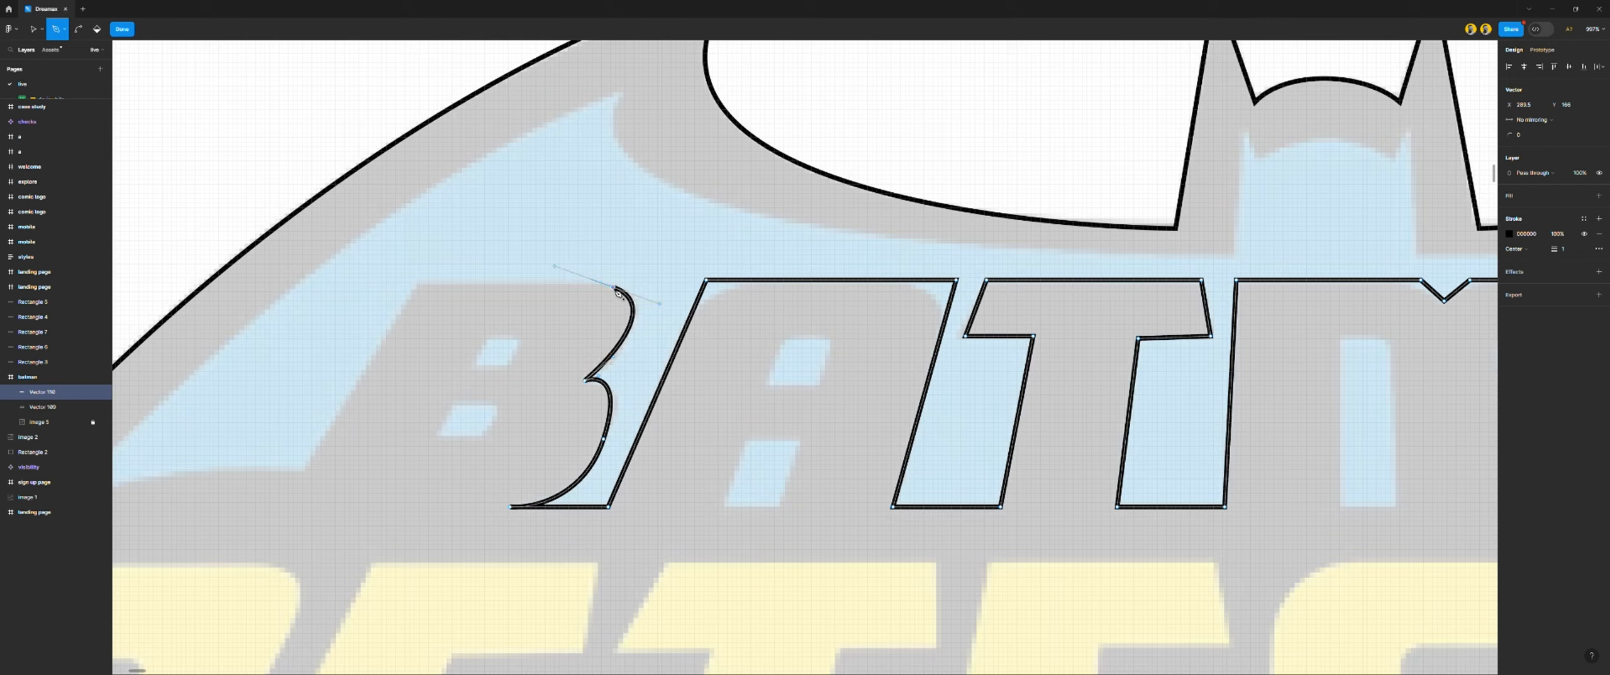
{"action": "left_click", "coordinate": [418, 283]}
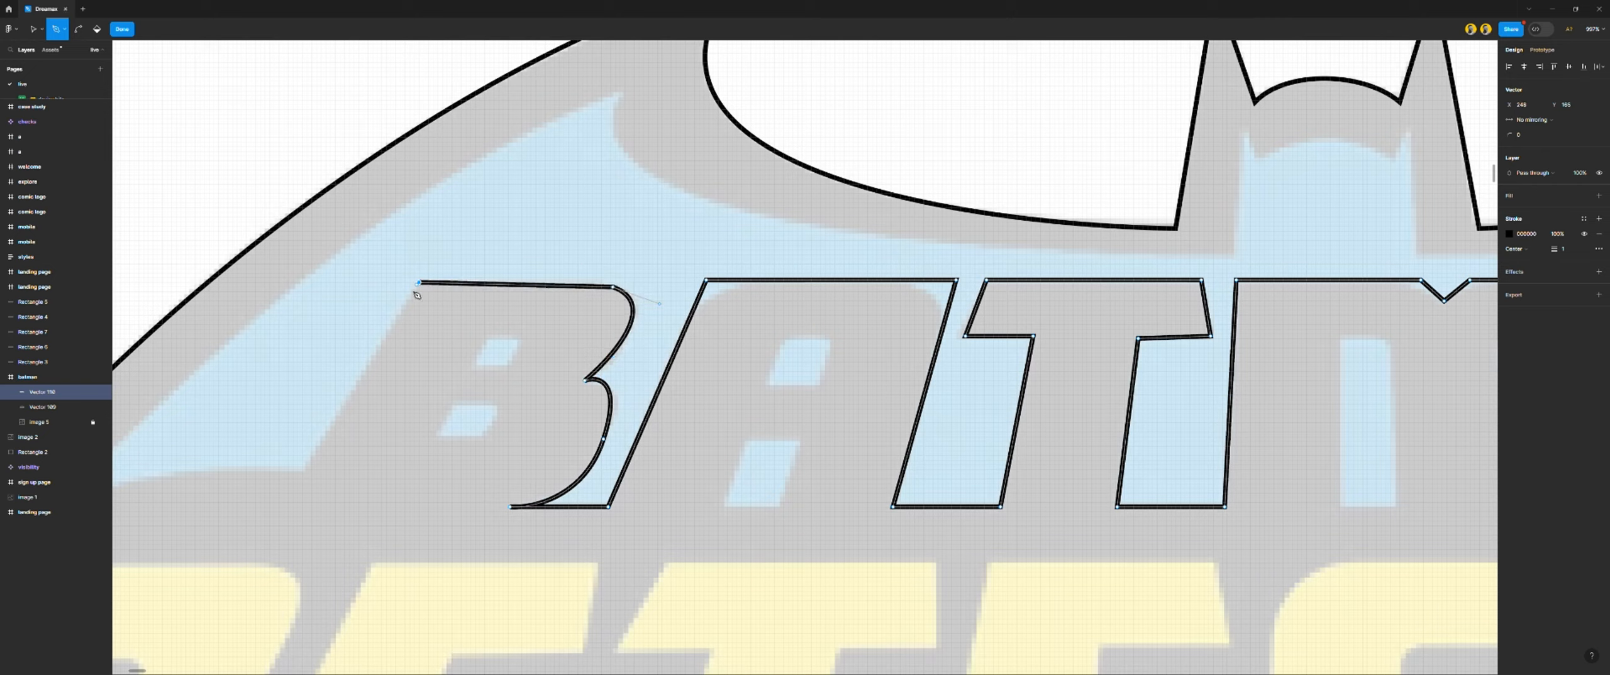
{"action": "left_click", "coordinate": [305, 474]}
Trace the lower edge of the blue area's left wing from the B out to its tip with two straight segments
{"action": "scroll", "coordinate": [306, 474], "scroll_direction": "left", "scroll_amount": 5}
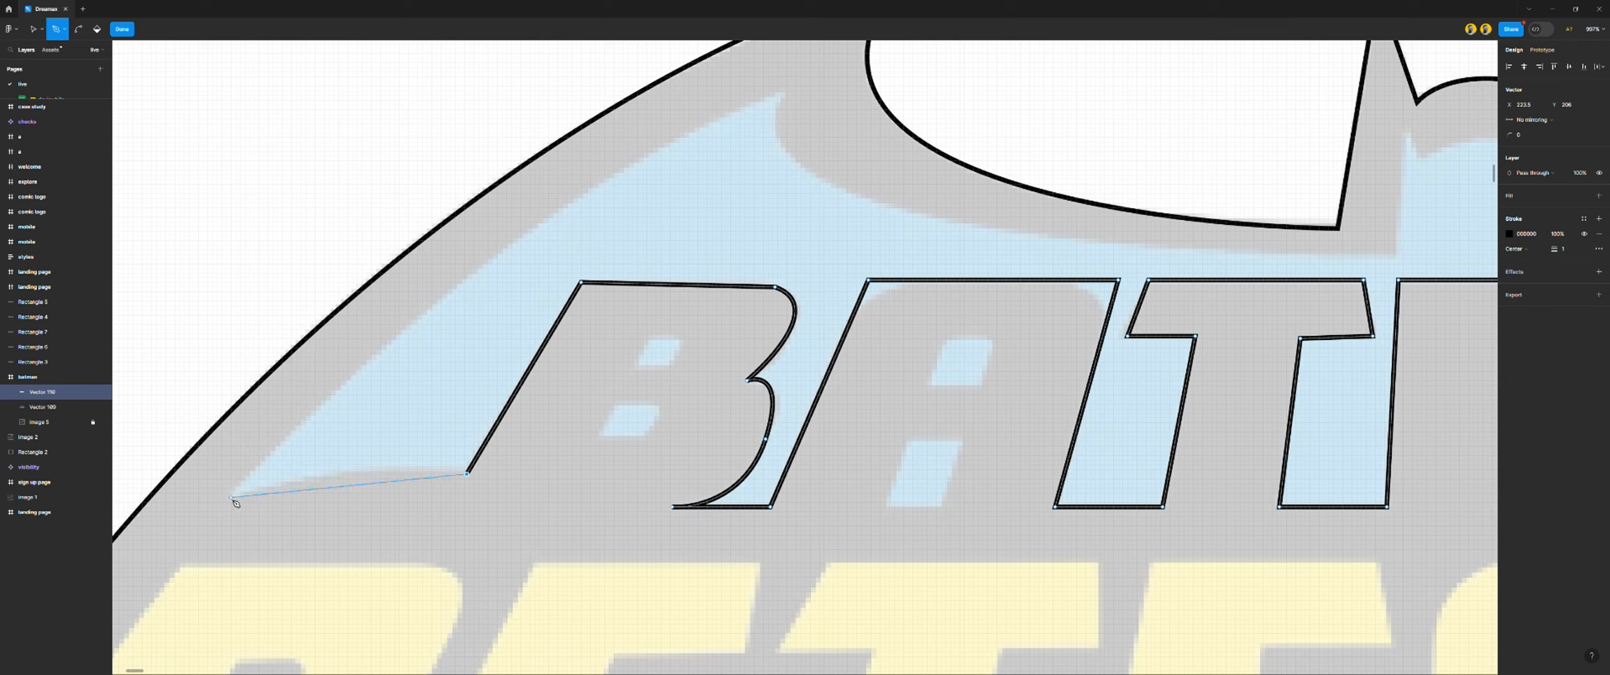
{"action": "left_click", "coordinate": [339, 474]}
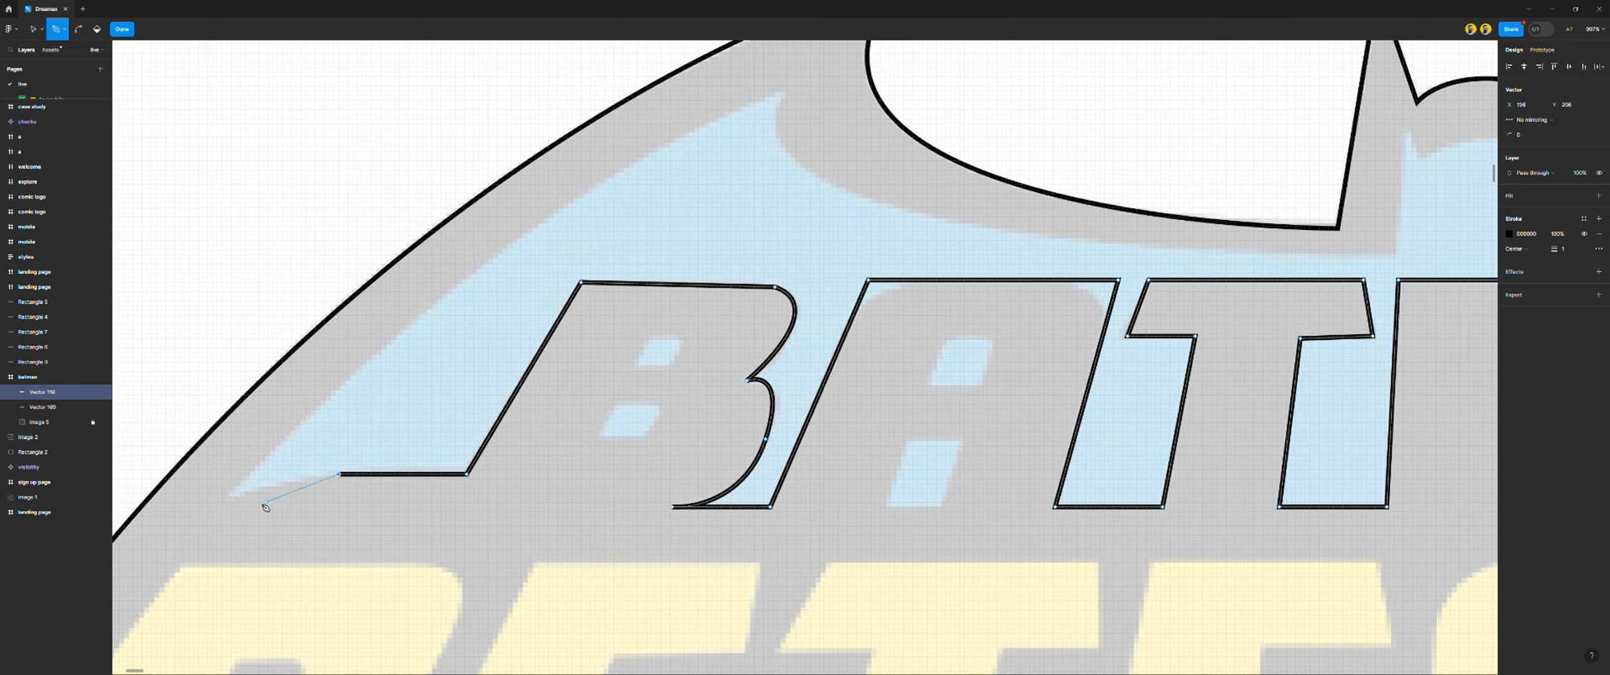
{"action": "left_click", "coordinate": [235, 496]}
Trace the left wing's outer edge as one curve up to its upper point, ending in a corner without an outgoing handle
{"action": "scroll", "coordinate": [729, 278], "scroll_direction": "down", "scroll_amount": 4}
{"action": "scroll", "coordinate": [728, 280], "scroll_direction": "up", "scroll_amount": 2}
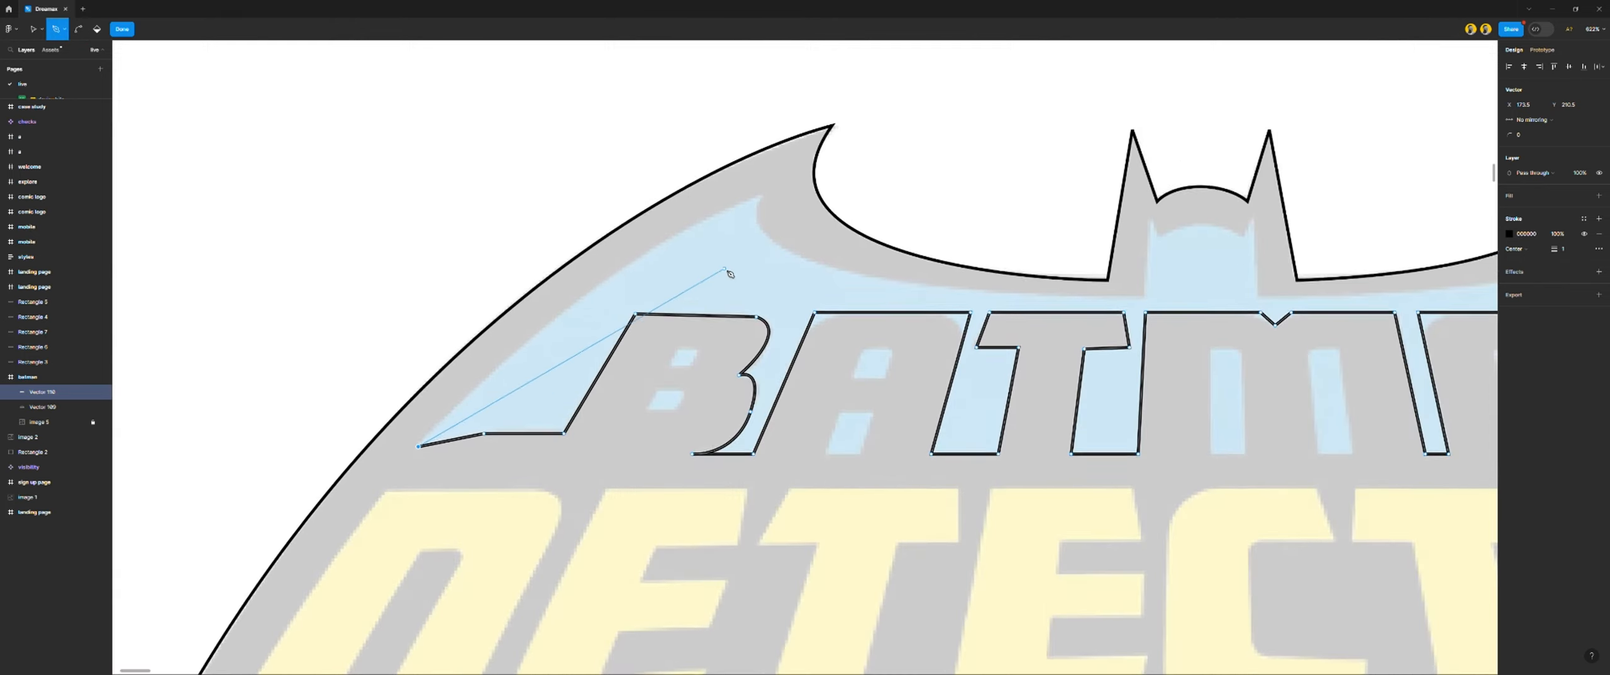
{"action": "scroll", "coordinate": [729, 285], "scroll_direction": "down", "scroll_amount": 1}
{"action": "key", "text": "p"}
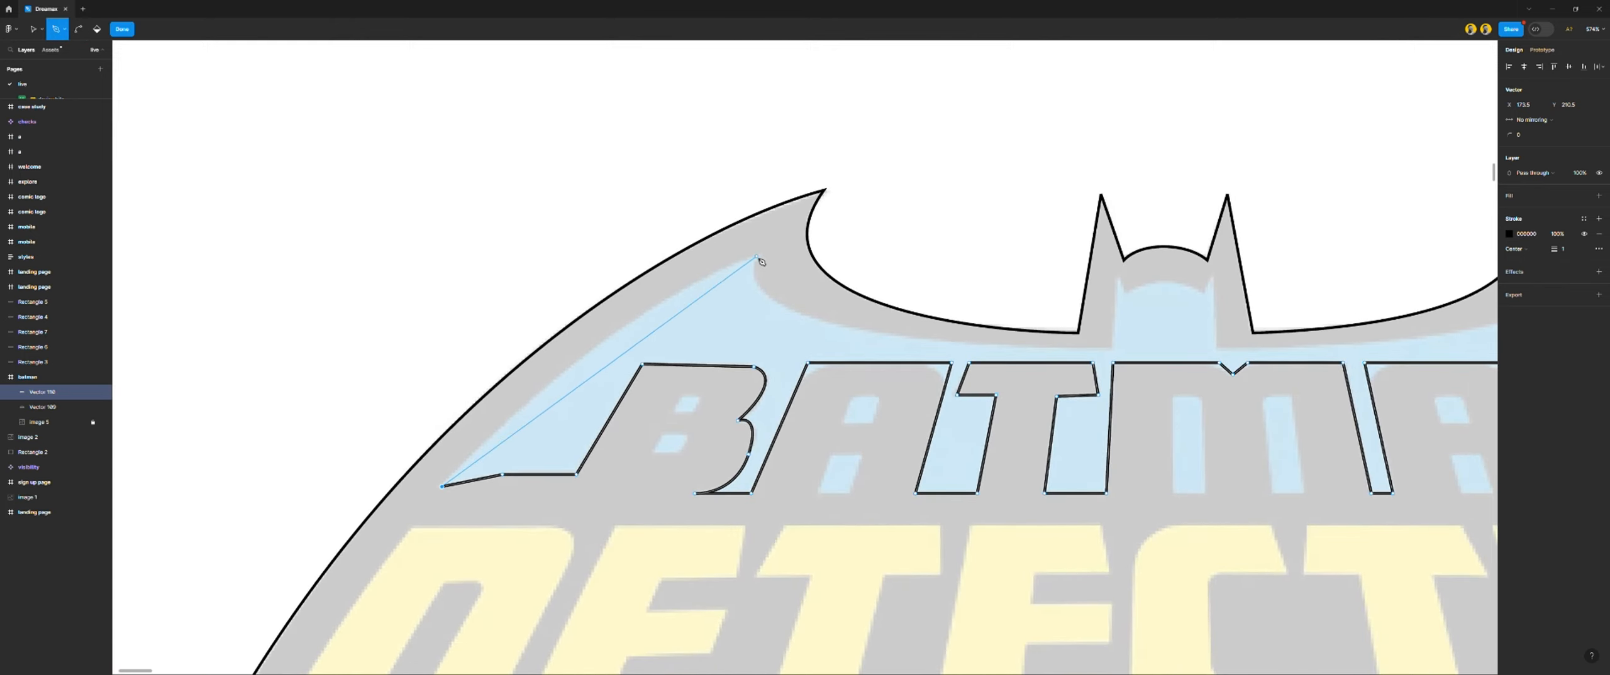
{"action": "left_click", "coordinate": [757, 254]}
{"action": "left_click_drag", "start_coordinate": [763, 259], "coordinate": [918, 204]}
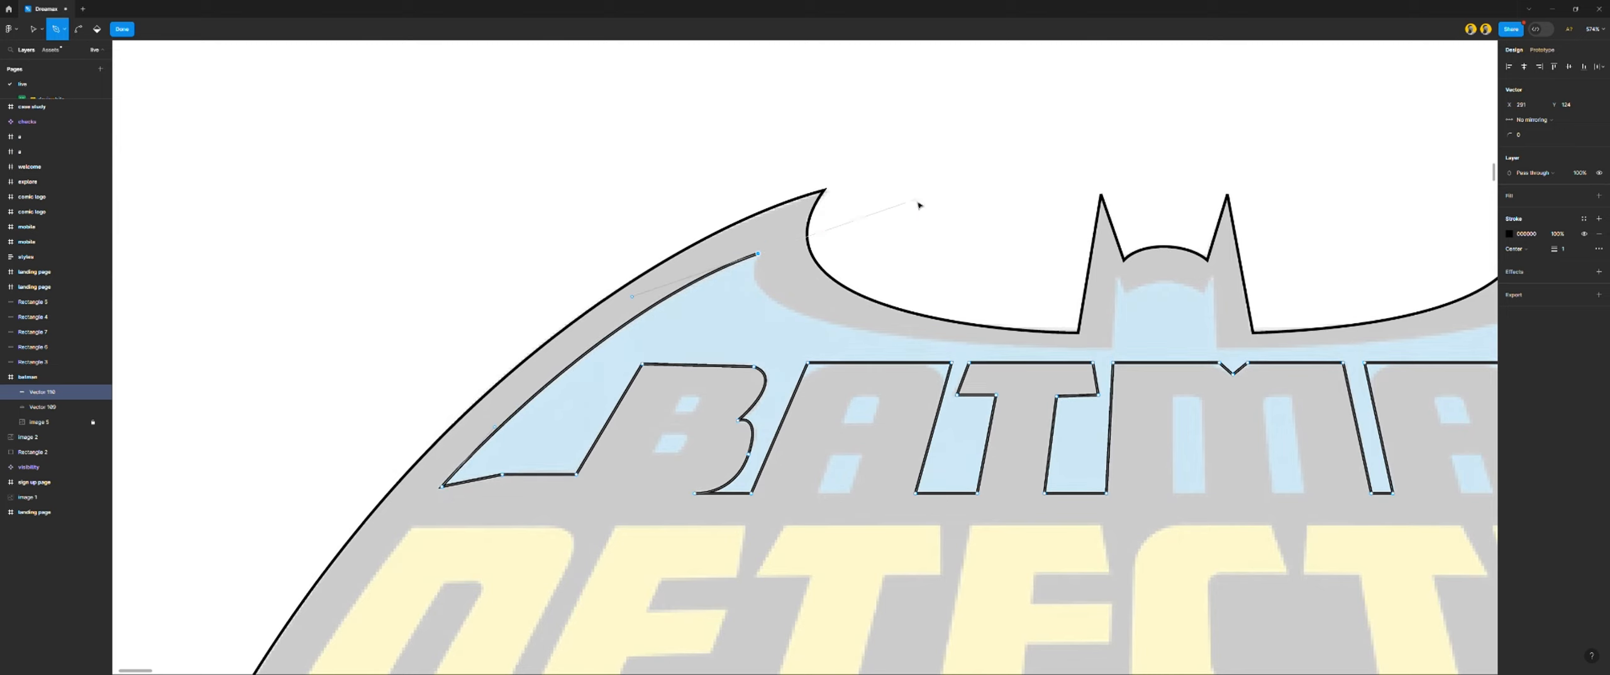
{"action": "left_click", "coordinate": [759, 255]}
Trace the blue area's curved upper edge from the left wing's upper point to the base of the bat head
{"action": "scroll", "coordinate": [762, 255], "scroll_direction": "right", "scroll_amount": 3}
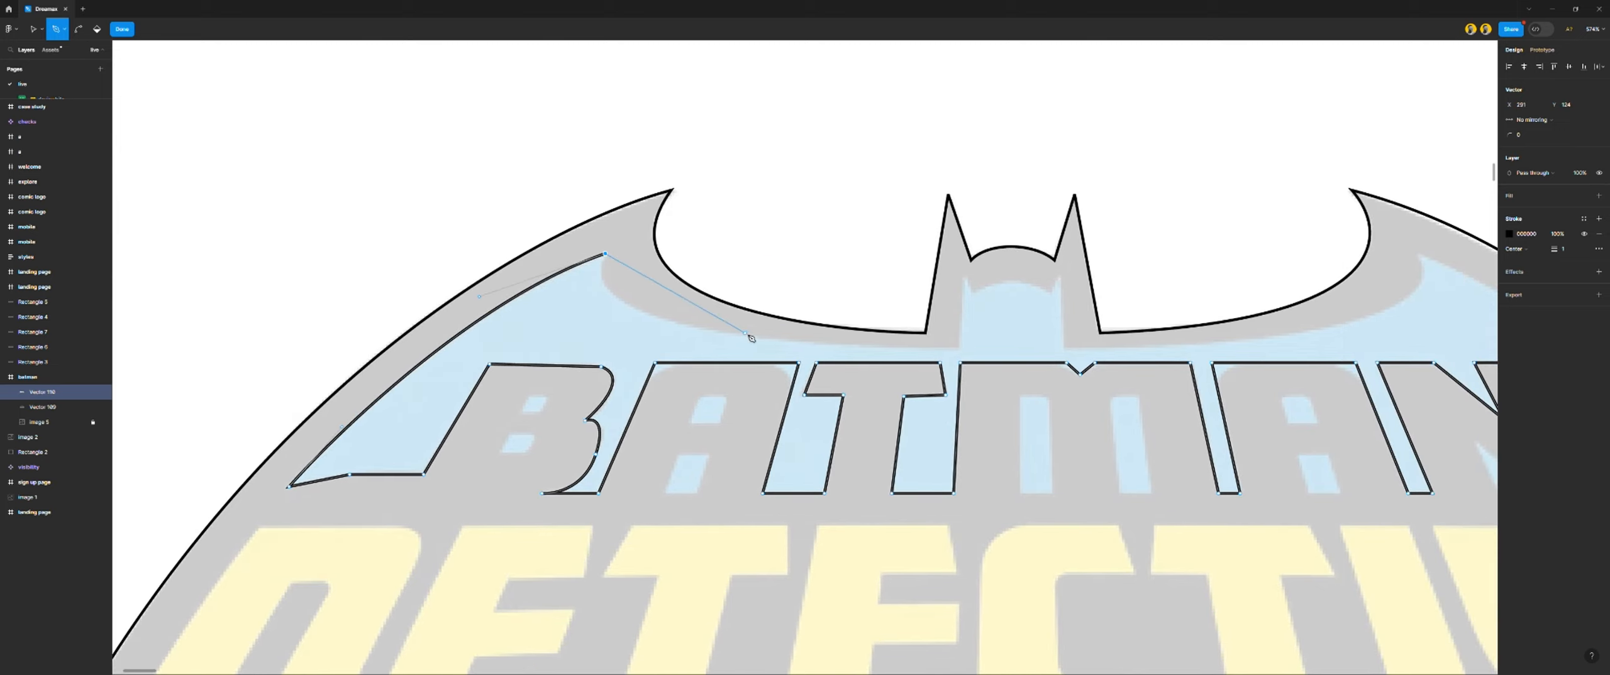
{"action": "left_click_drag", "start_coordinate": [764, 340], "coordinate": [970, 373]}
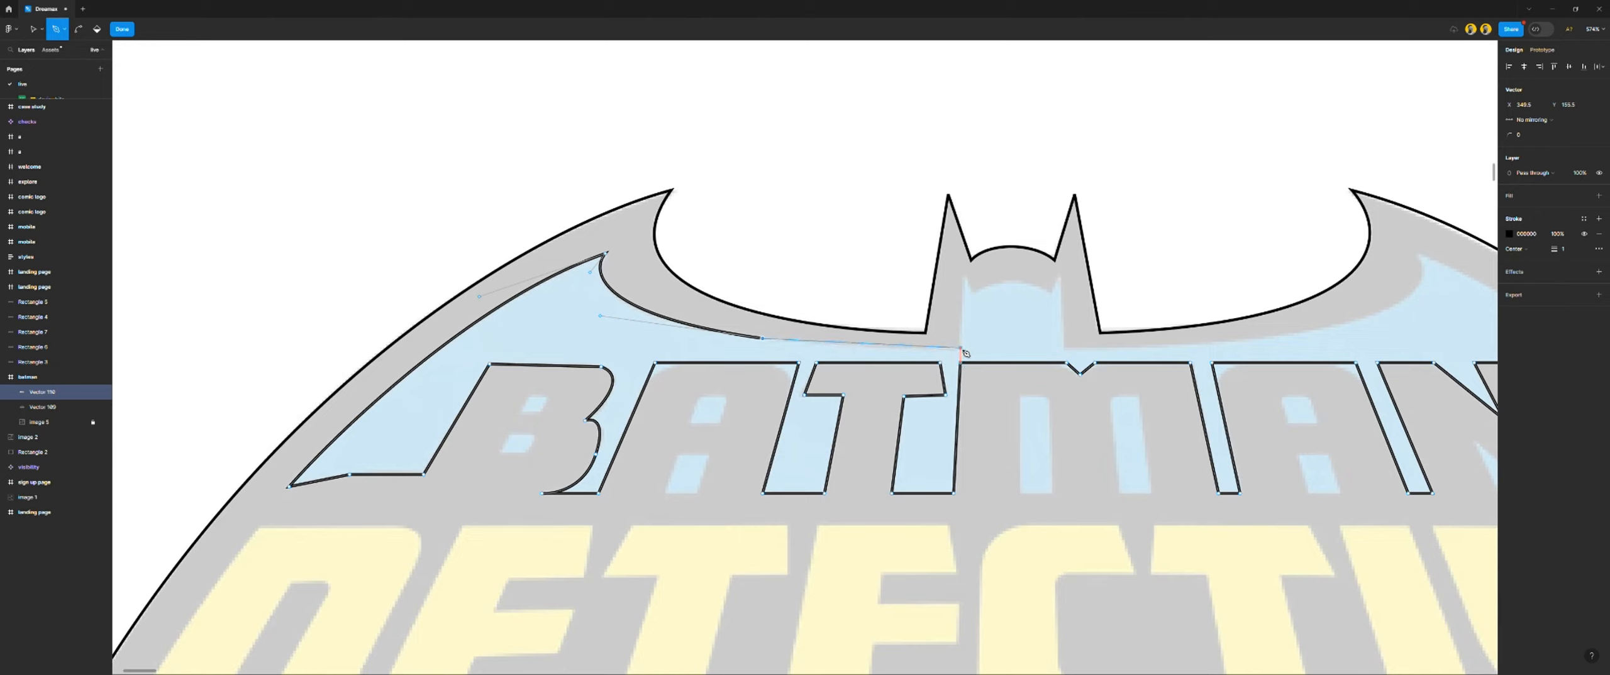
{"action": "left_click_drag", "start_coordinate": [962, 350], "coordinate": [1035, 350]}
Trace the inner bat head: the left side and ear, the curved arch between the ears, and the right ear and side
{"action": "left_click", "coordinate": [965, 276]}
{"action": "left_click", "coordinate": [974, 293]}
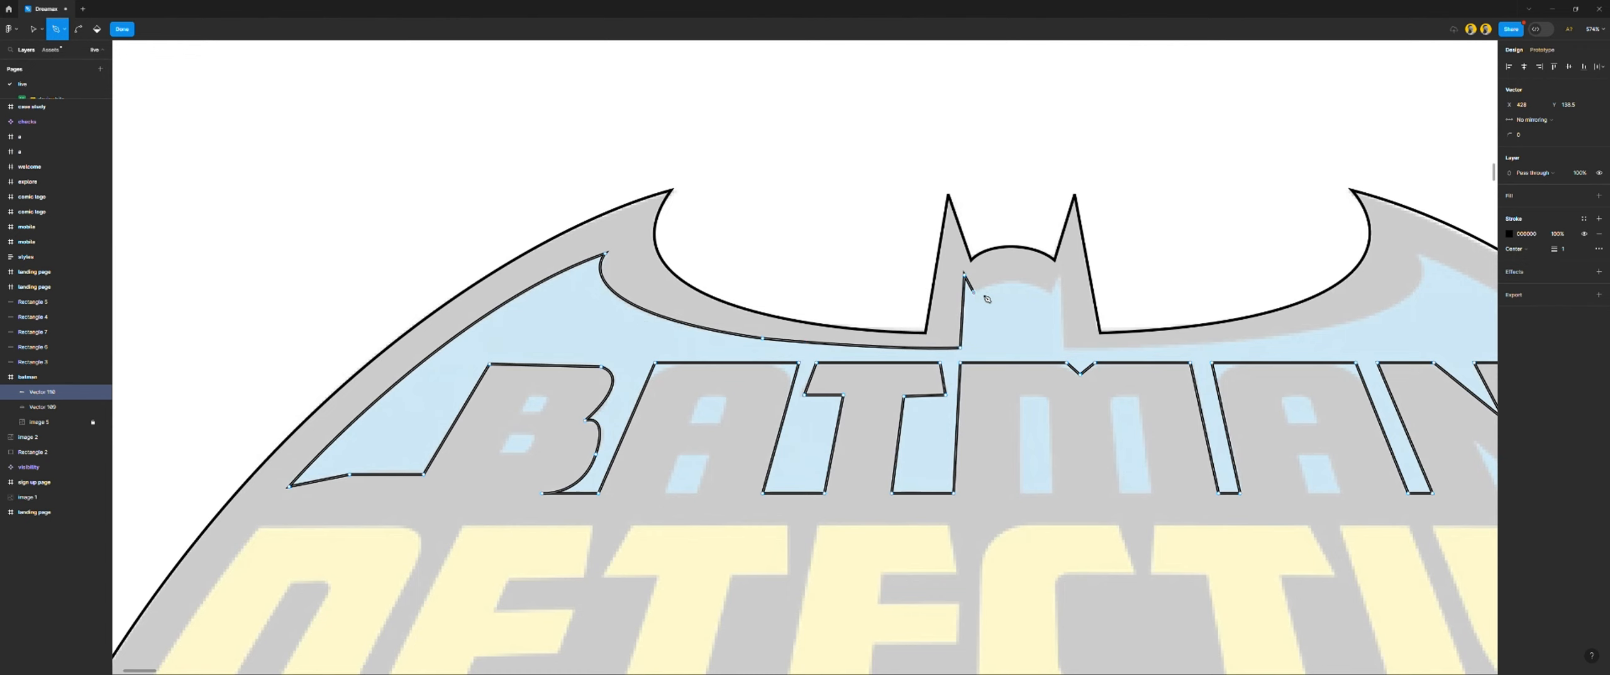
{"action": "scroll", "coordinate": [1029, 293], "scroll_direction": "up", "scroll_amount": 5}
{"action": "scroll", "coordinate": [1030, 293], "scroll_direction": "right", "scroll_amount": 1}
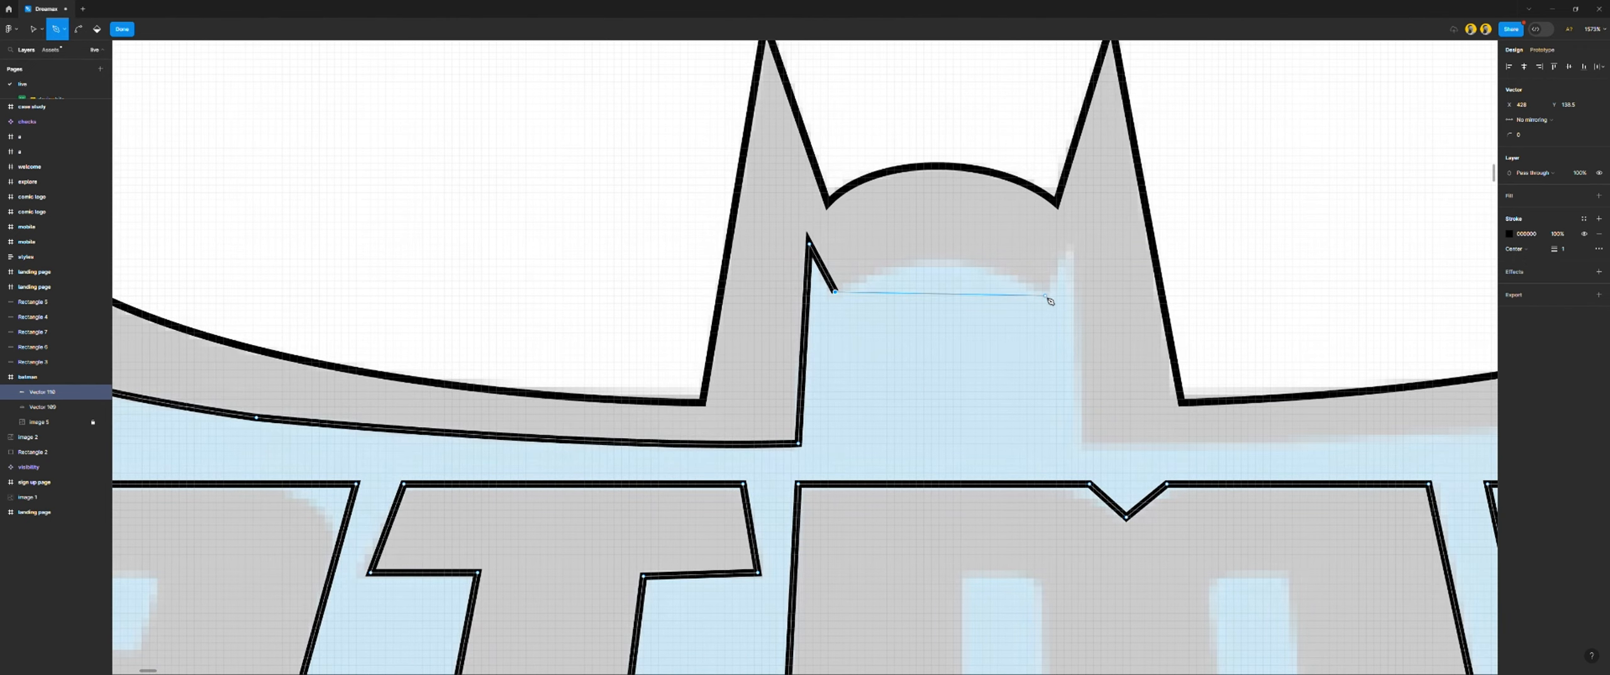
{"action": "left_click_drag", "start_coordinate": [1050, 297], "coordinate": [1167, 366]}
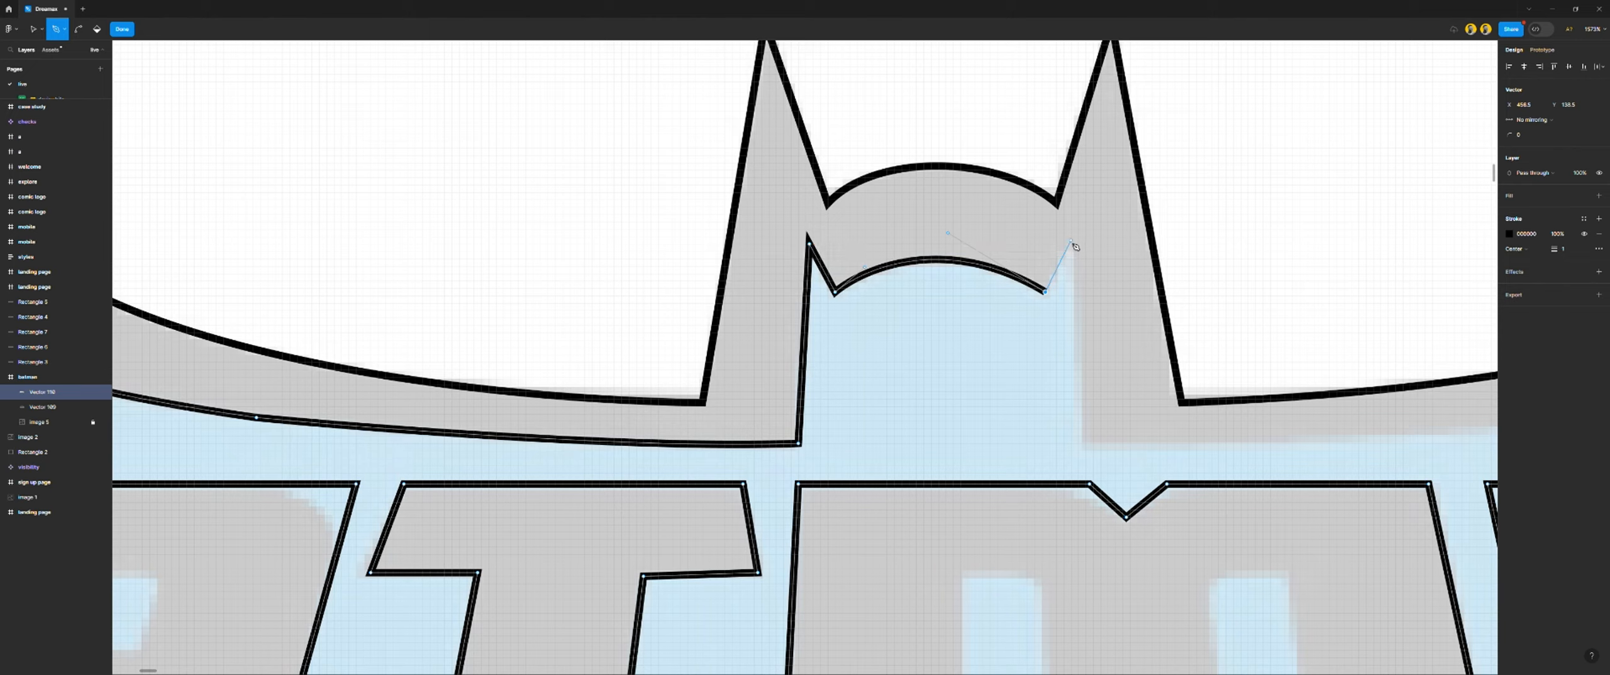
{"action": "left_click", "coordinate": [1071, 244]}
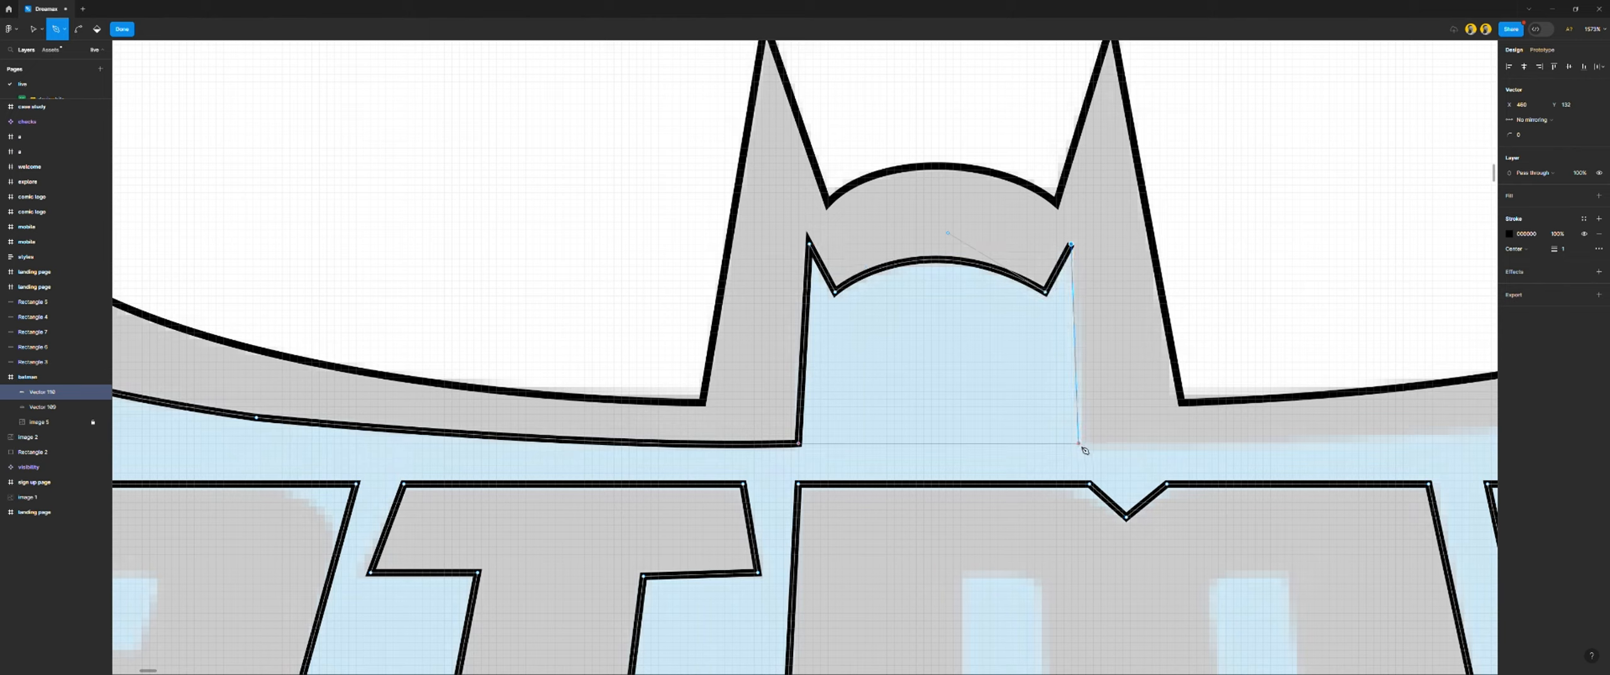
{"action": "left_click", "coordinate": [1080, 443]}
Trace the blue area's curved upper edge from the head's right base to the right wing's upper point, redoing the final curve segment
{"action": "scroll", "coordinate": [1084, 450], "scroll_direction": "down", "scroll_amount": 5}
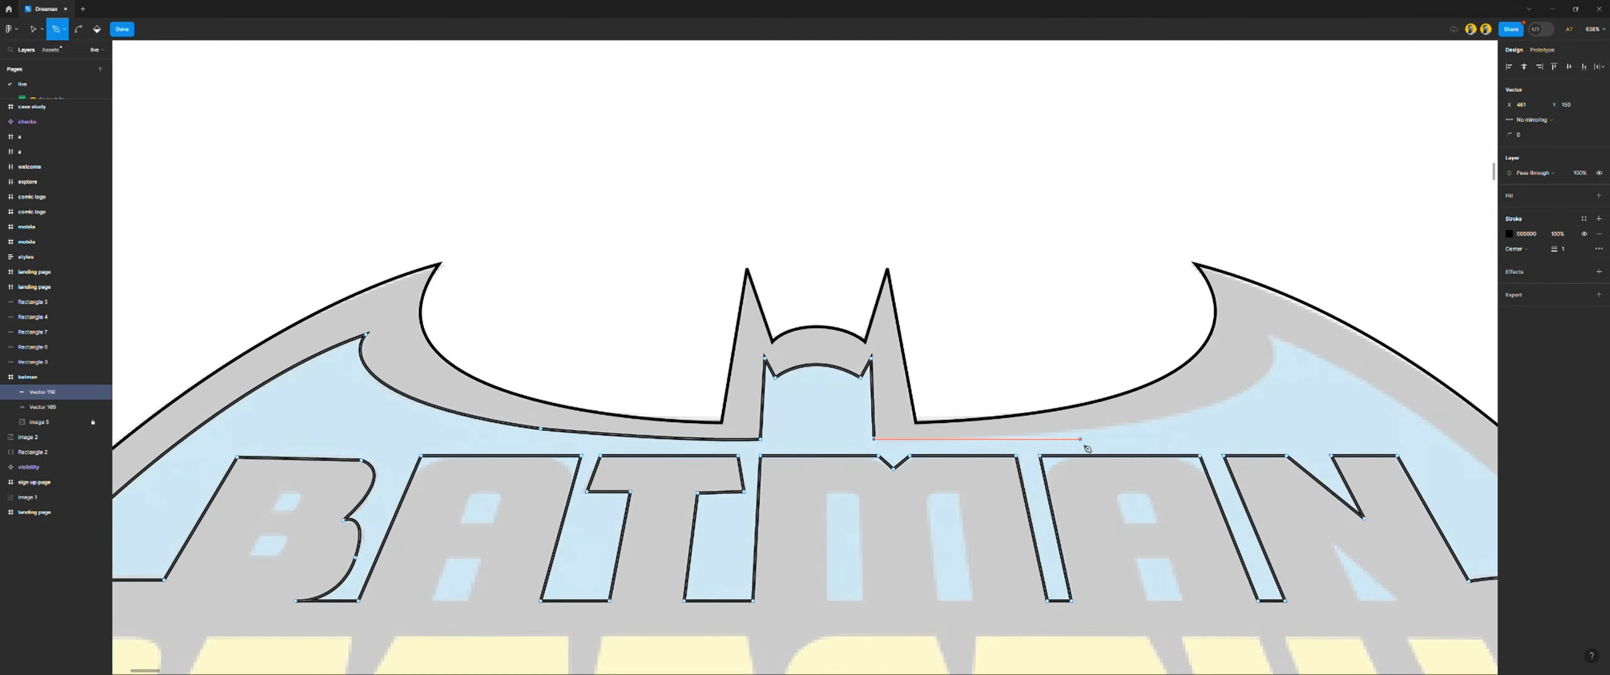
{"action": "scroll", "coordinate": [1192, 430], "scroll_direction": "up", "scroll_amount": 2}
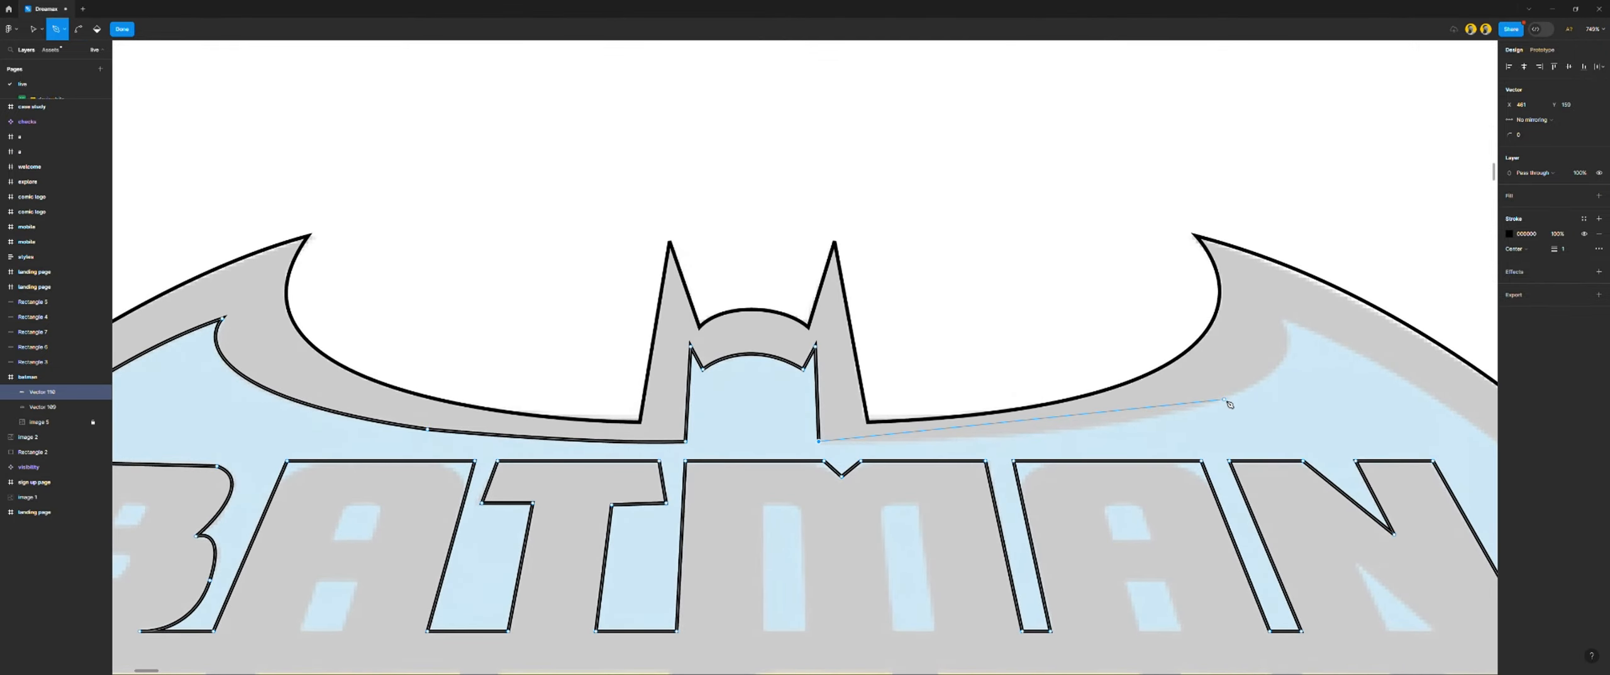
{"action": "left_click_drag", "start_coordinate": [1238, 398], "coordinate": [1277, 310]}
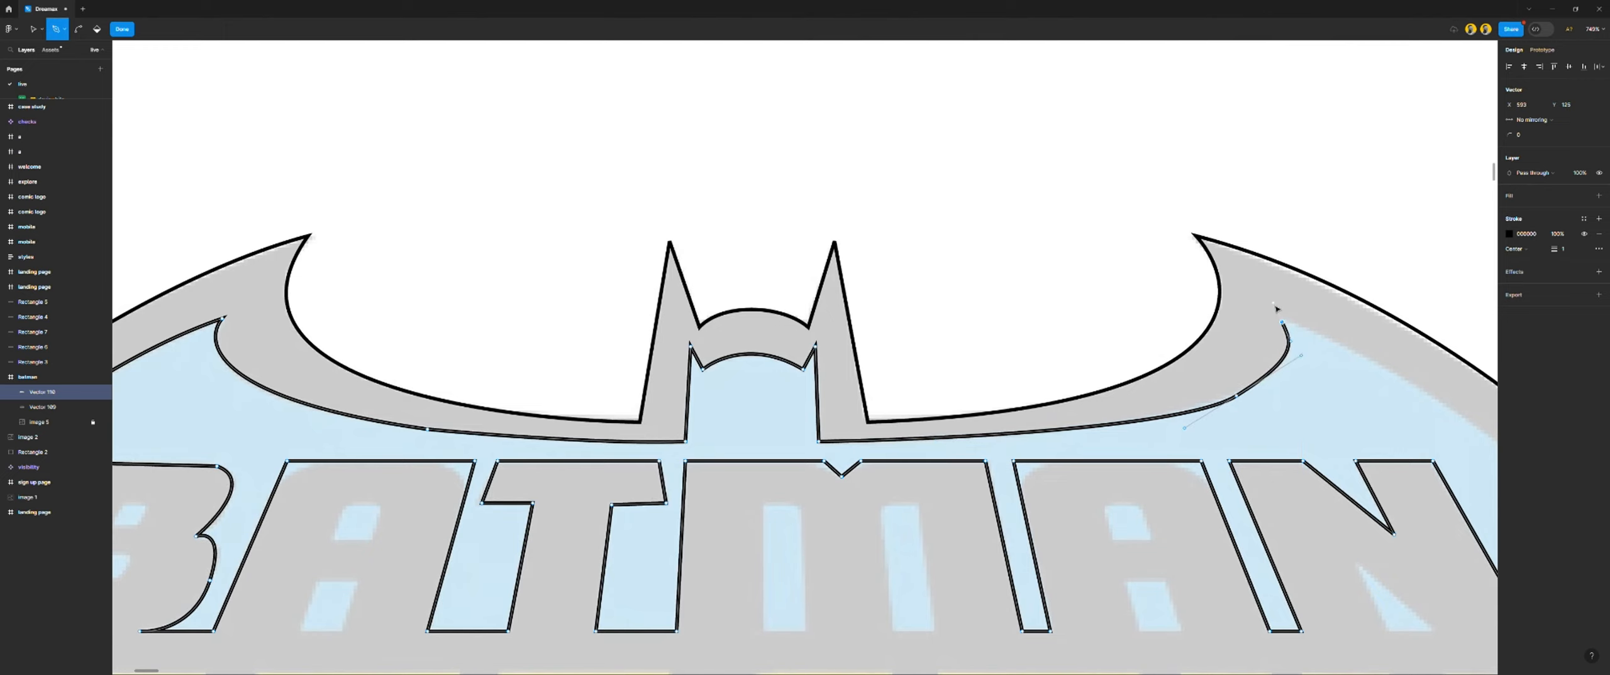
{"action": "key", "text": "ctrl+z"}
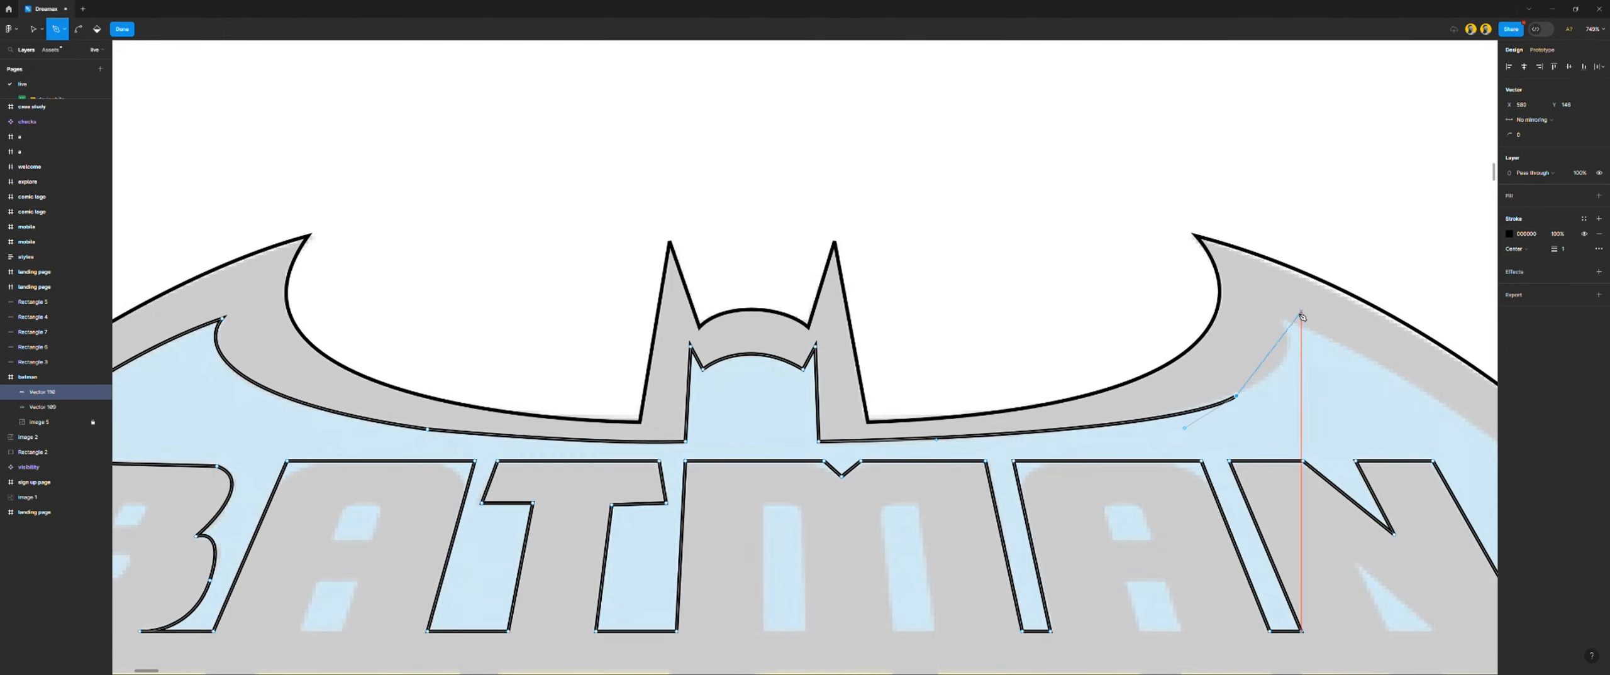
{"action": "left_click_drag", "start_coordinate": [1283, 322], "coordinate": [1265, 288]}
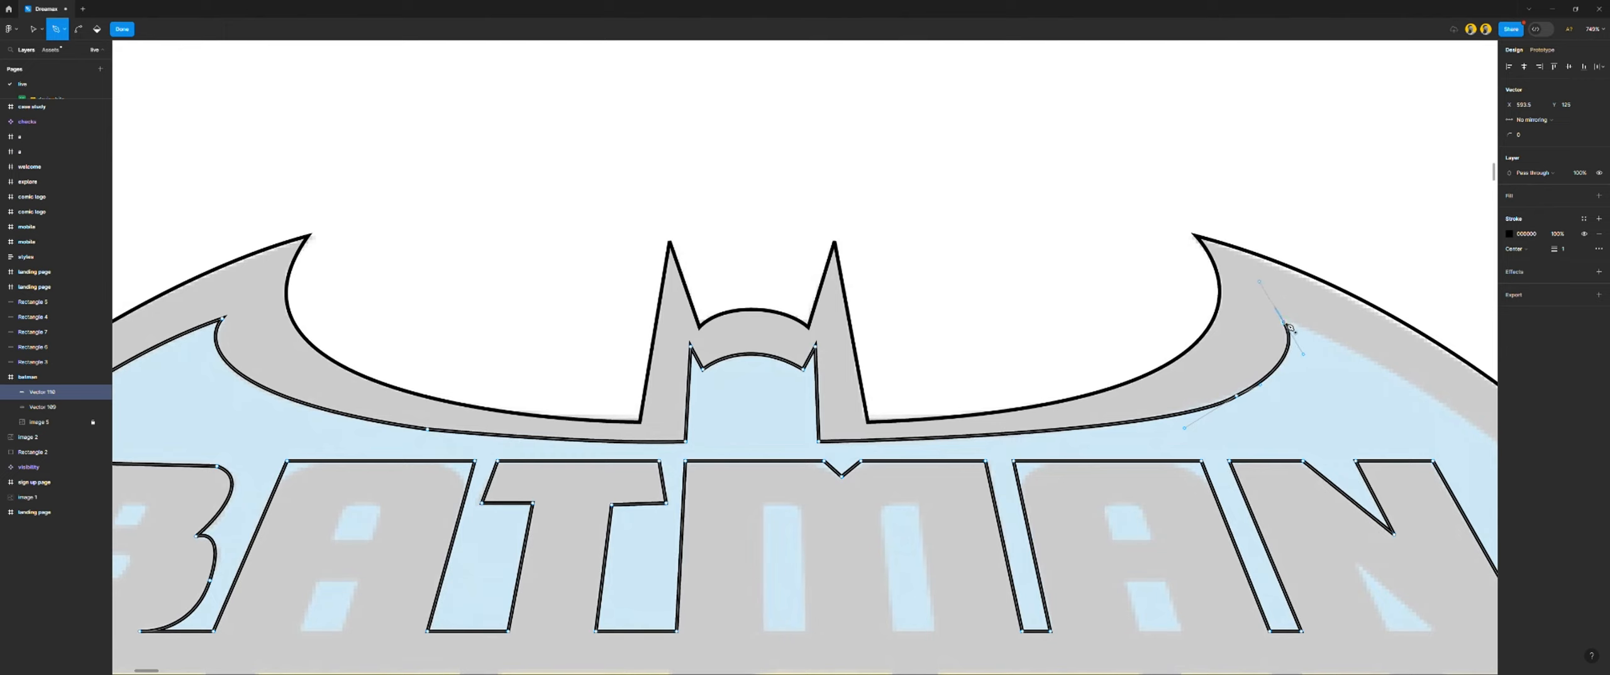
Close the path with a curve along the right wing's outer edge, ending on the starting point at its lower tip
{"action": "scroll", "coordinate": [1286, 327], "scroll_direction": "right", "scroll_amount": 5}
{"action": "scroll", "coordinate": [1286, 327], "scroll_direction": "down", "scroll_amount": 3}
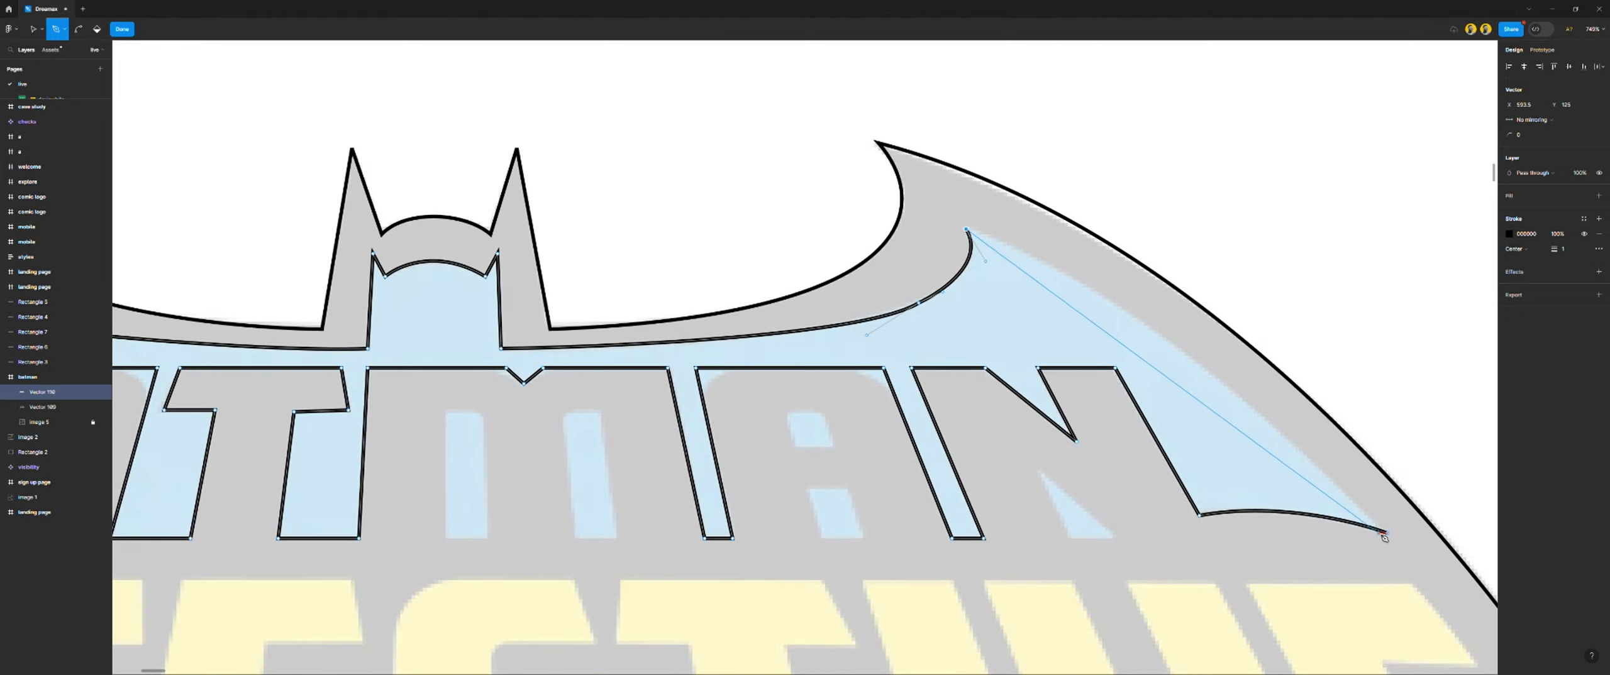
{"action": "left_click_drag", "start_coordinate": [1387, 533], "coordinate": [1404, 630]}
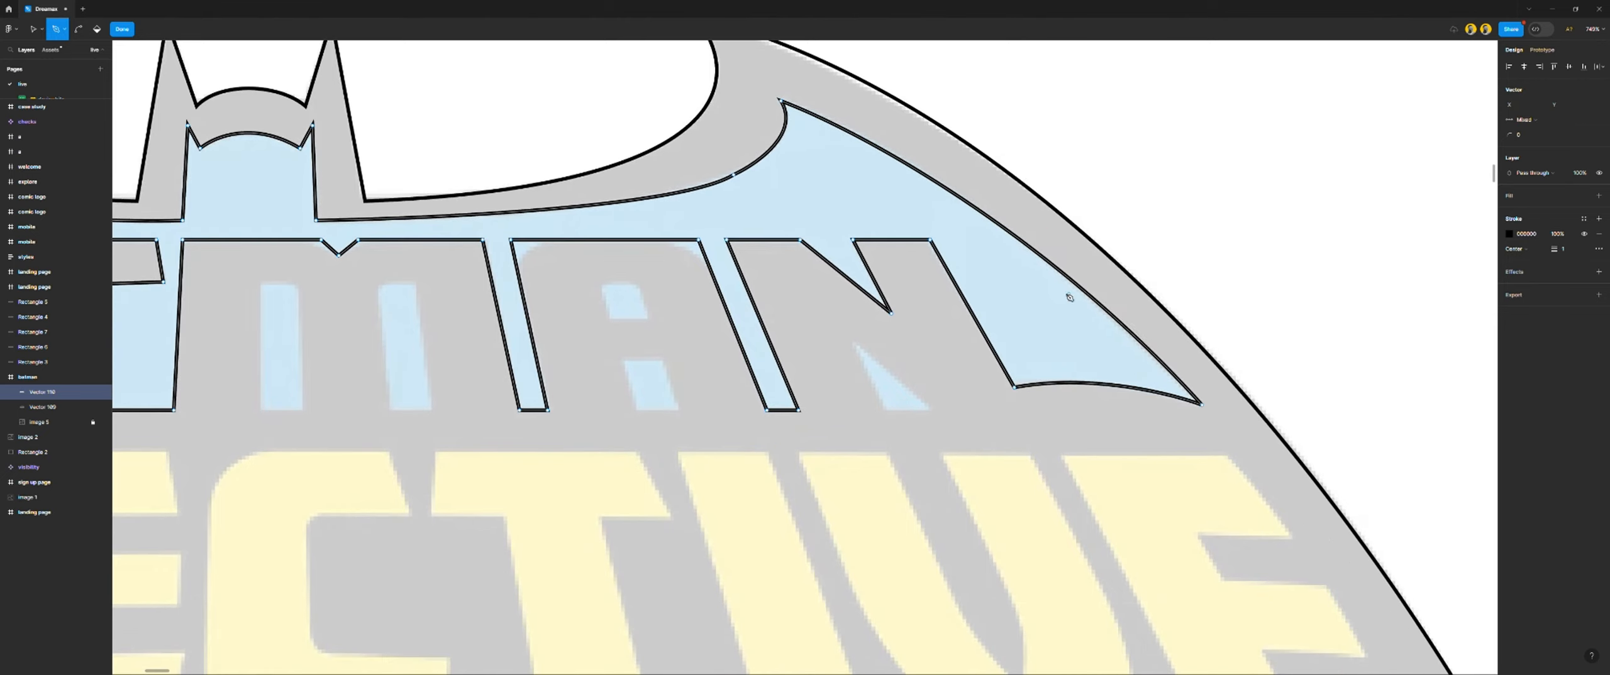
{"action": "scroll", "coordinate": [1112, 426], "scroll_direction": "down", "scroll_amount": 2}
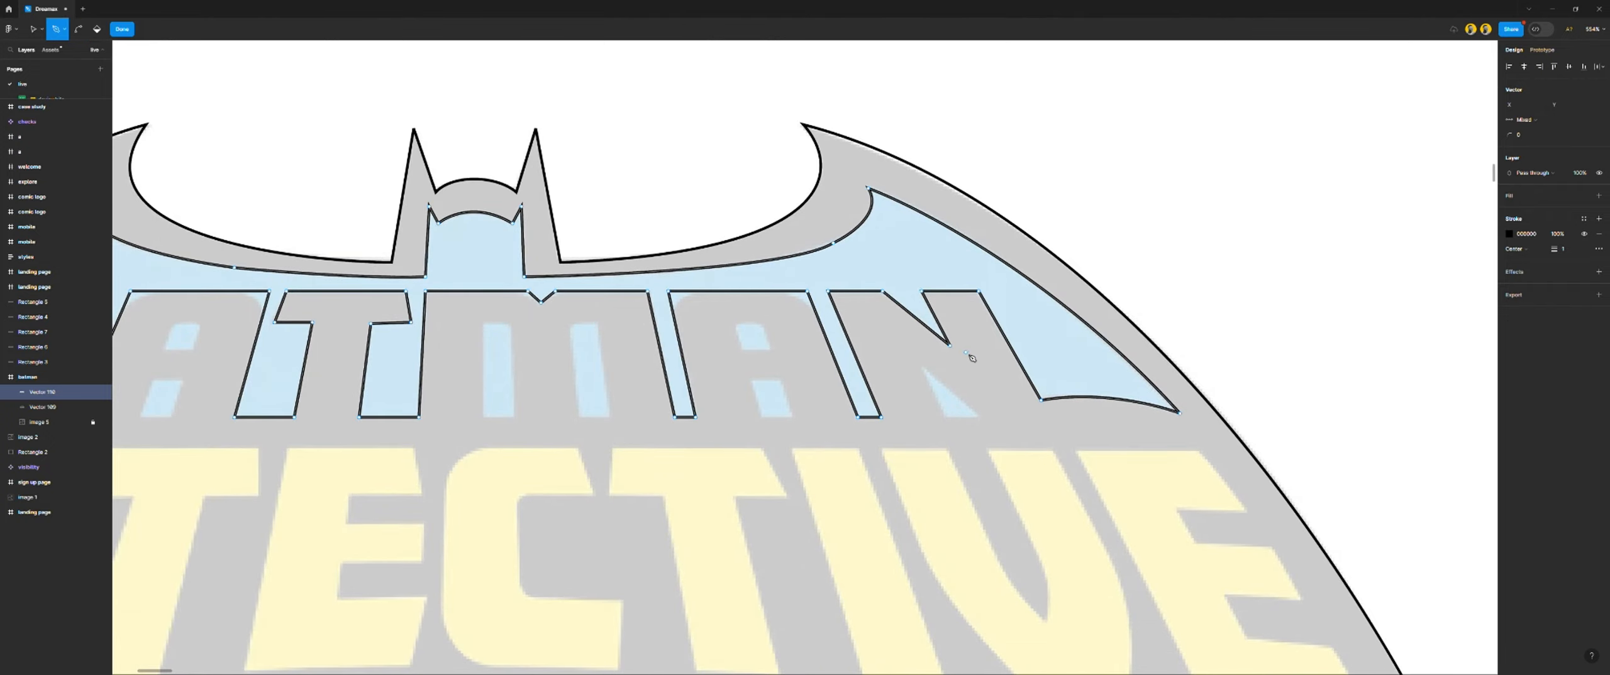
{"action": "scroll", "coordinate": [969, 355], "scroll_direction": "left", "scroll_amount": 3}
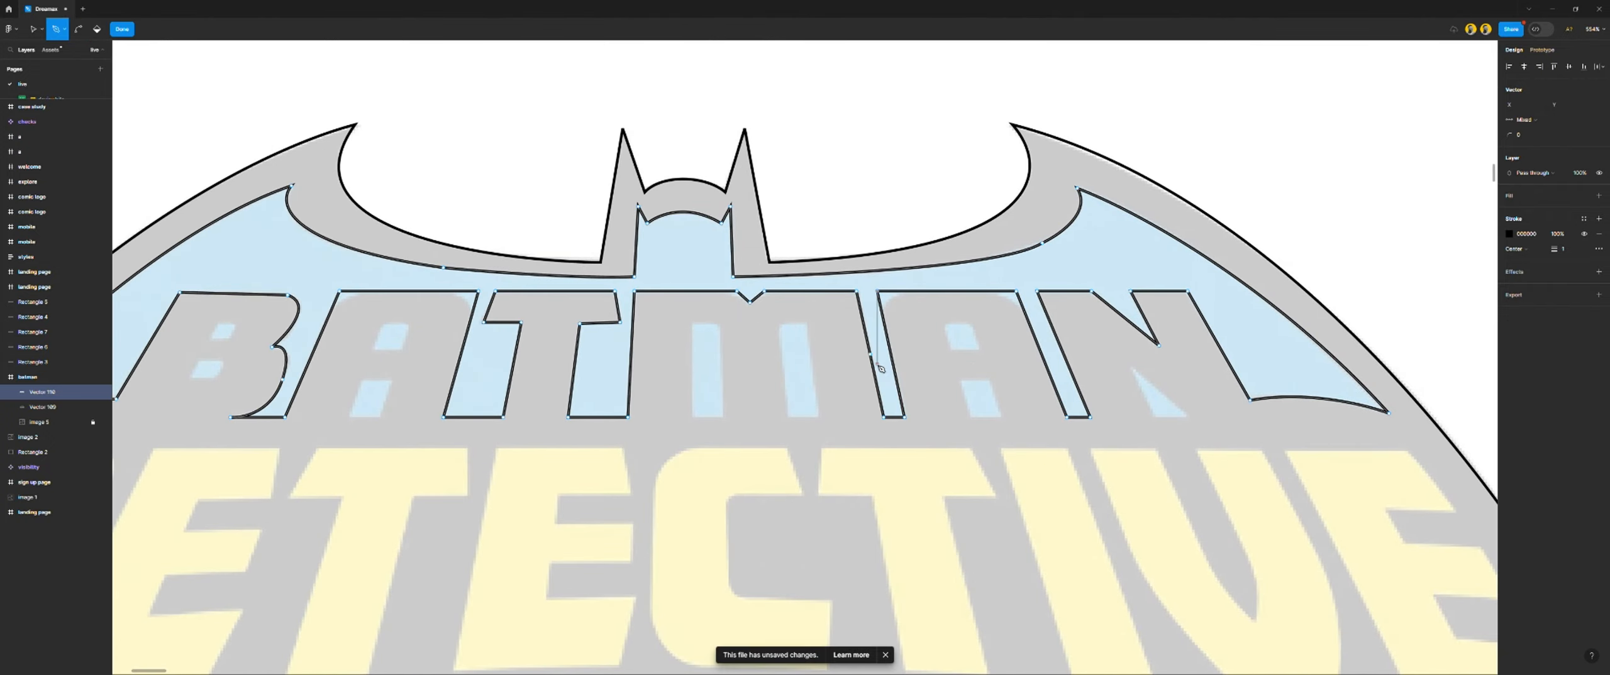
Trace the triangular blue opening at the base of the N in BATMAN as a closed three-point path
{"action": "scroll", "coordinate": [880, 369], "scroll_direction": "down", "scroll_amount": 2}
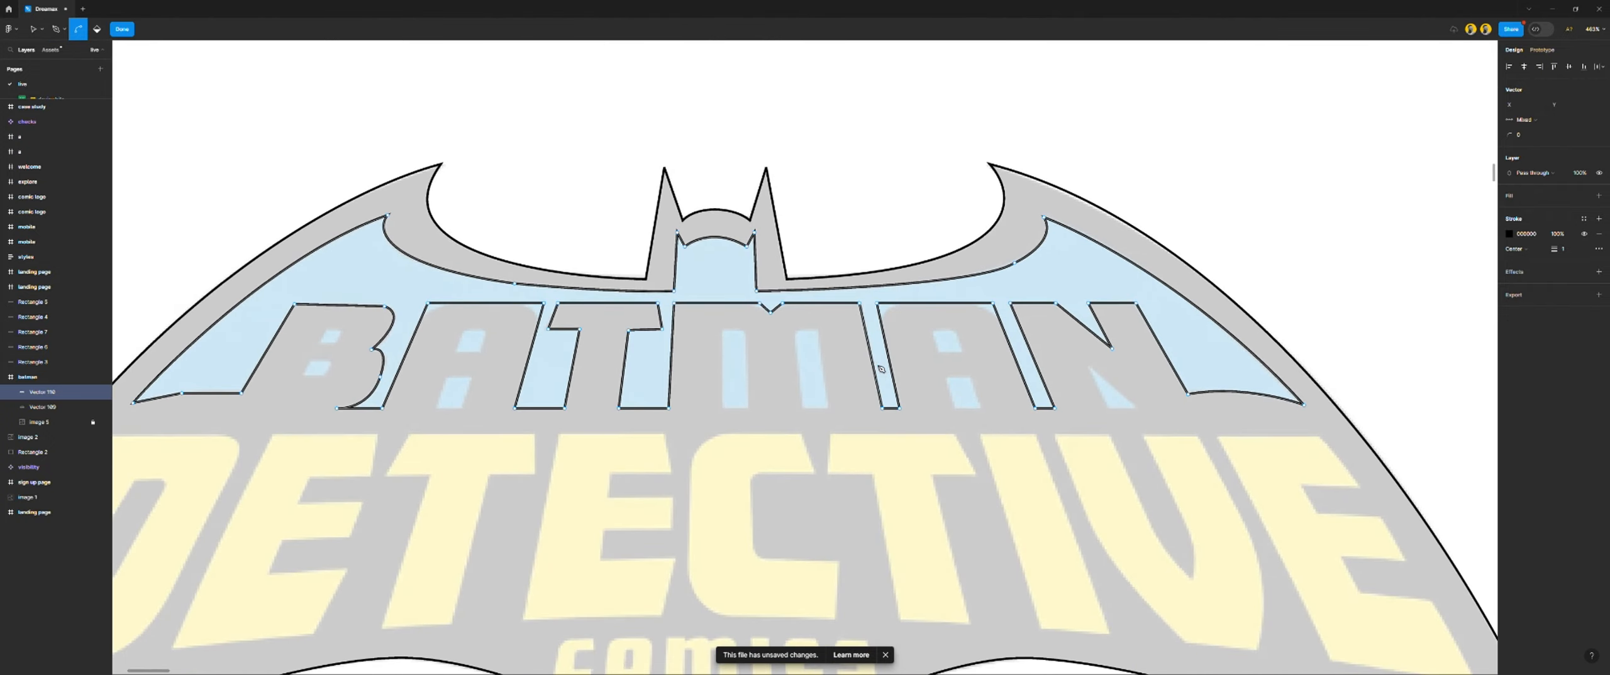
{"action": "scroll", "coordinate": [828, 371], "scroll_direction": "left", "scroll_amount": 1}
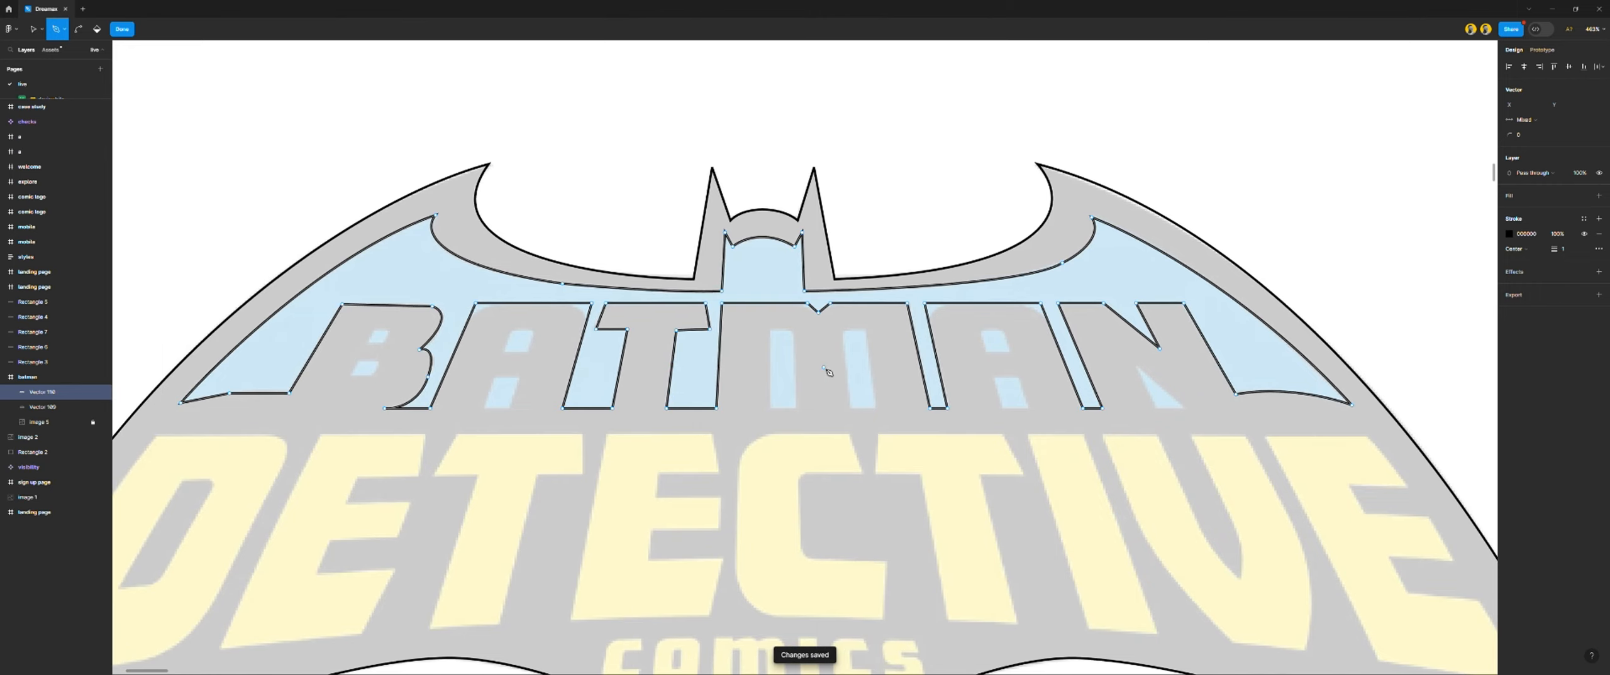
{"action": "scroll", "coordinate": [826, 371], "scroll_direction": "down", "scroll_amount": 1}
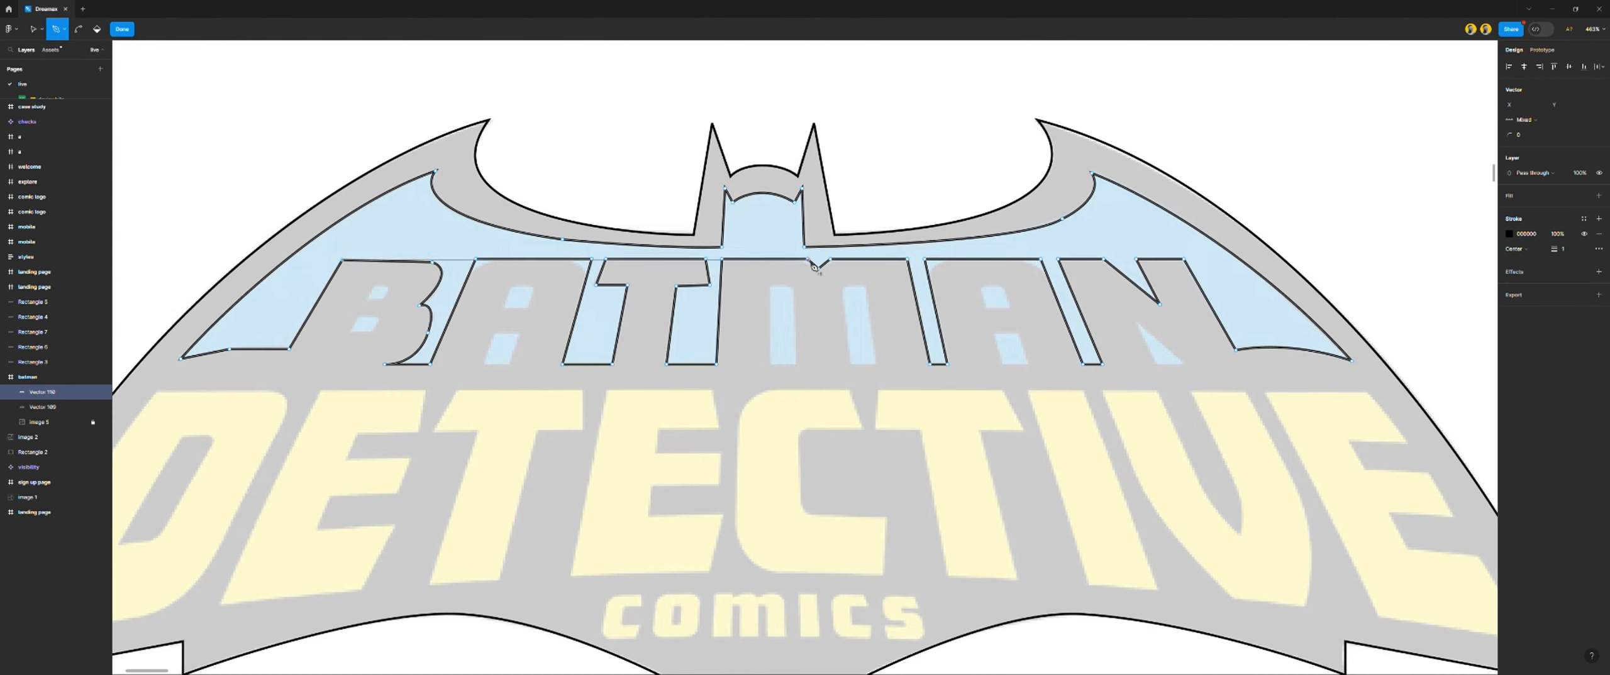
{"action": "scroll", "coordinate": [794, 288], "scroll_direction": "up", "scroll_amount": 3}
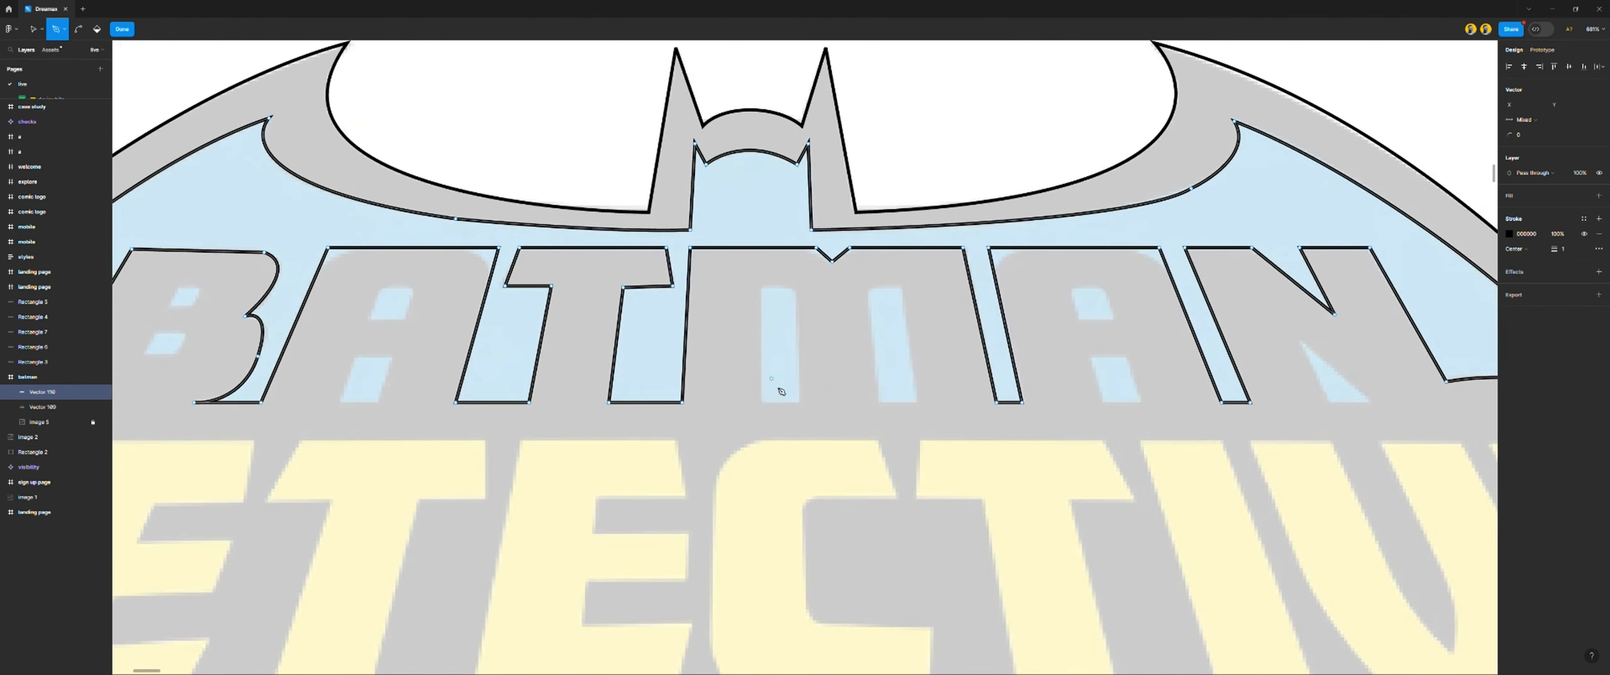
{"action": "scroll", "coordinate": [780, 390], "scroll_direction": "down", "scroll_amount": 1}
{"action": "scroll", "coordinate": [1067, 341], "scroll_direction": "right", "scroll_amount": 2}
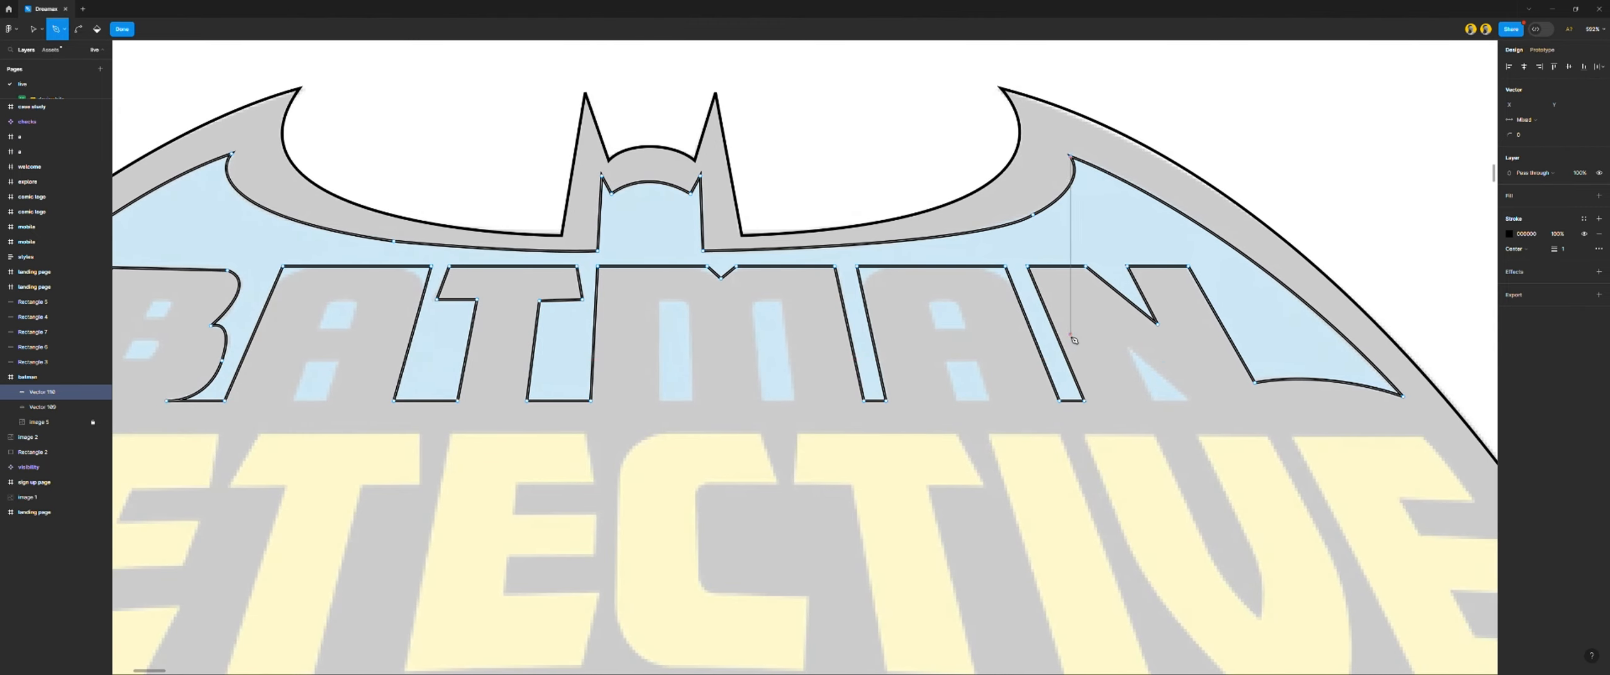
{"action": "scroll", "coordinate": [1167, 363], "scroll_direction": "up", "scroll_amount": 3}
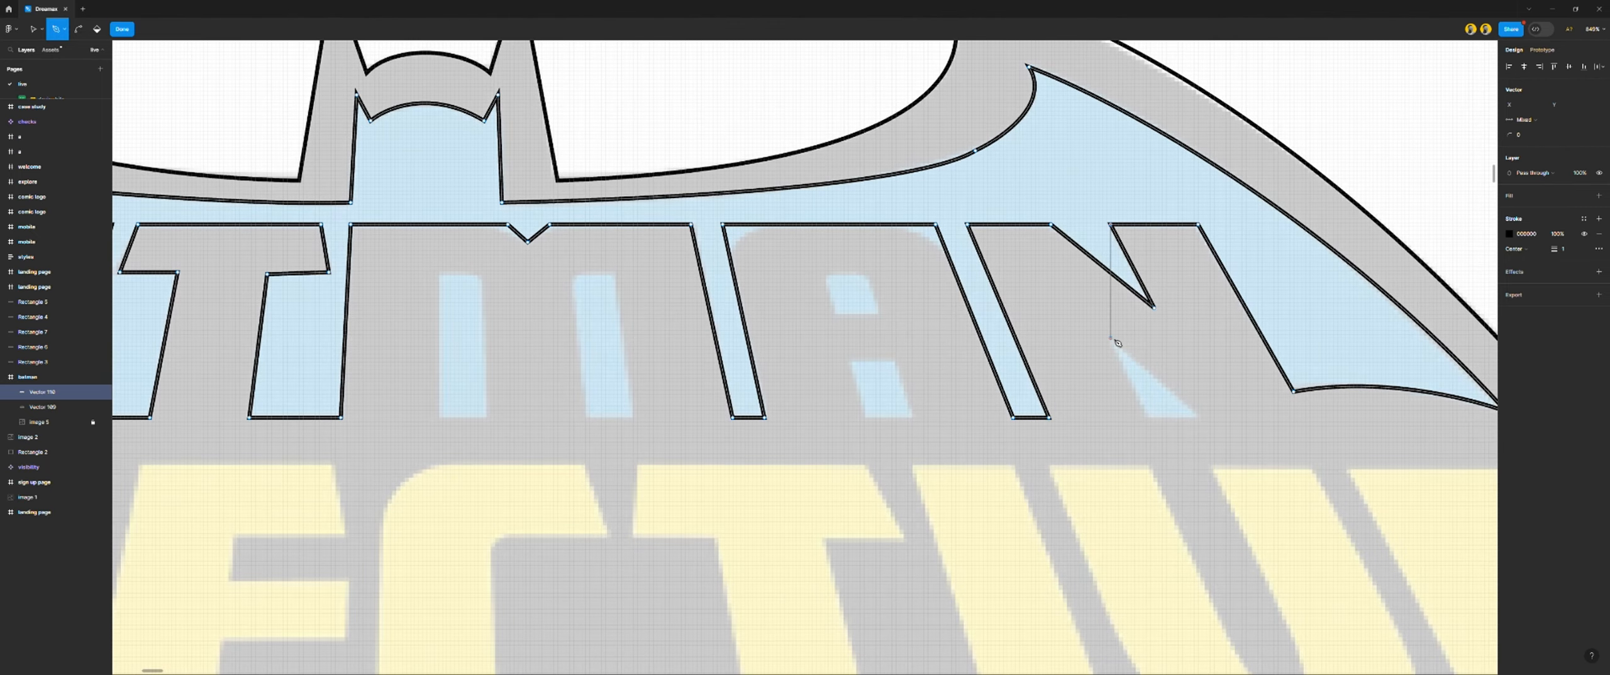
{"action": "left_click", "coordinate": [1110, 338]}
{"action": "left_click", "coordinate": [1197, 418]}
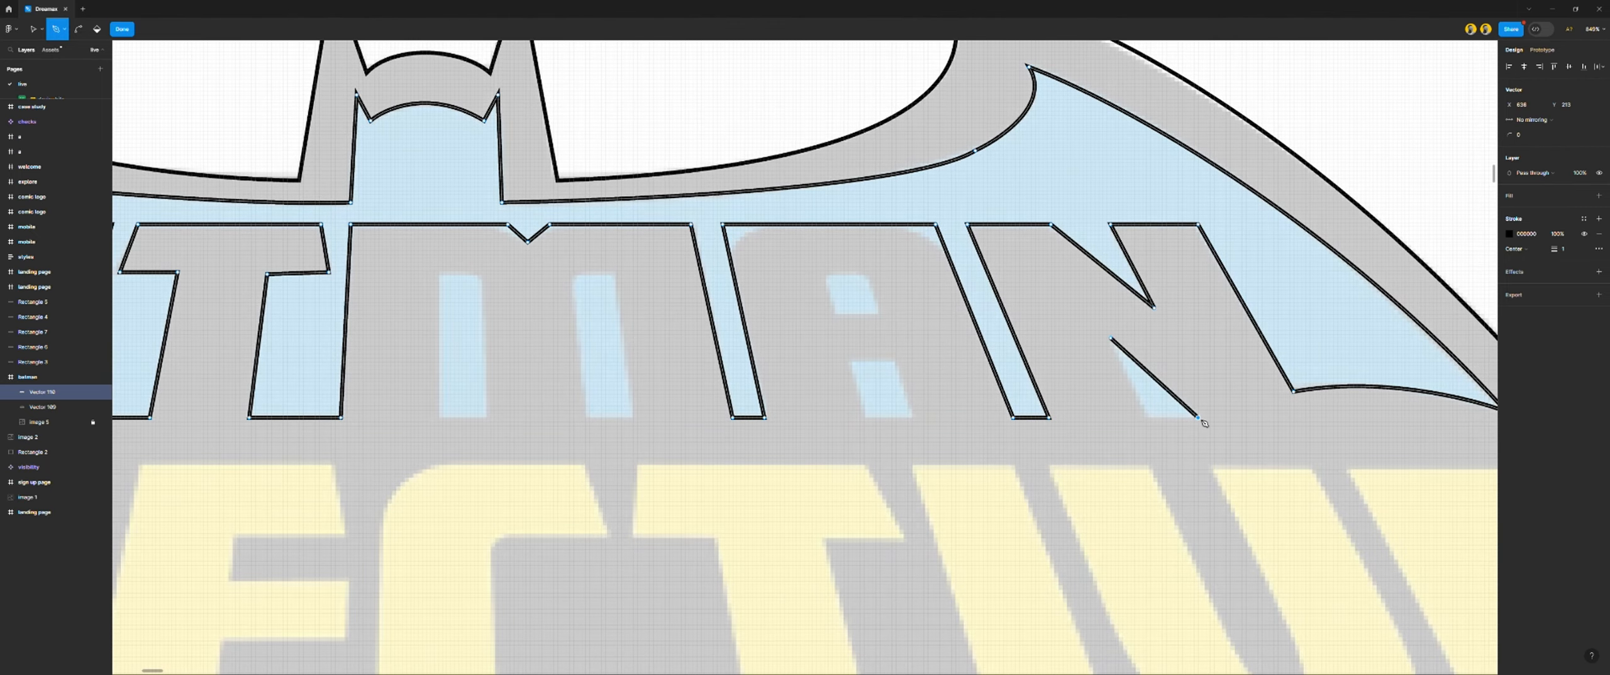
{"action": "left_click", "coordinate": [1148, 417]}
{"action": "left_click", "coordinate": [1111, 338]}
Trace the lower opening of the second A in BATMAN as a closed four-sided path
{"action": "left_click", "coordinate": [914, 417]}
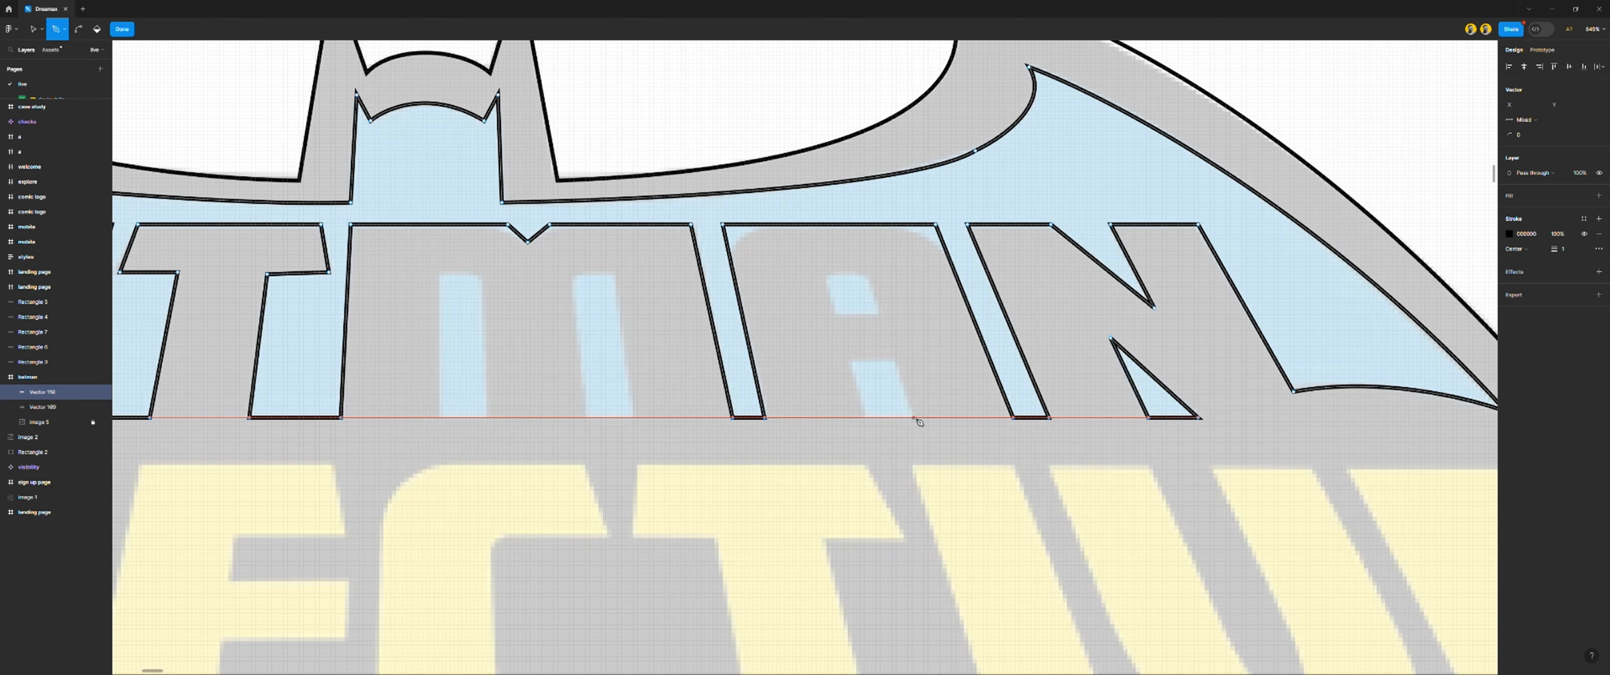
{"action": "left_click", "coordinate": [867, 418]}
{"action": "left_click", "coordinate": [851, 362]}
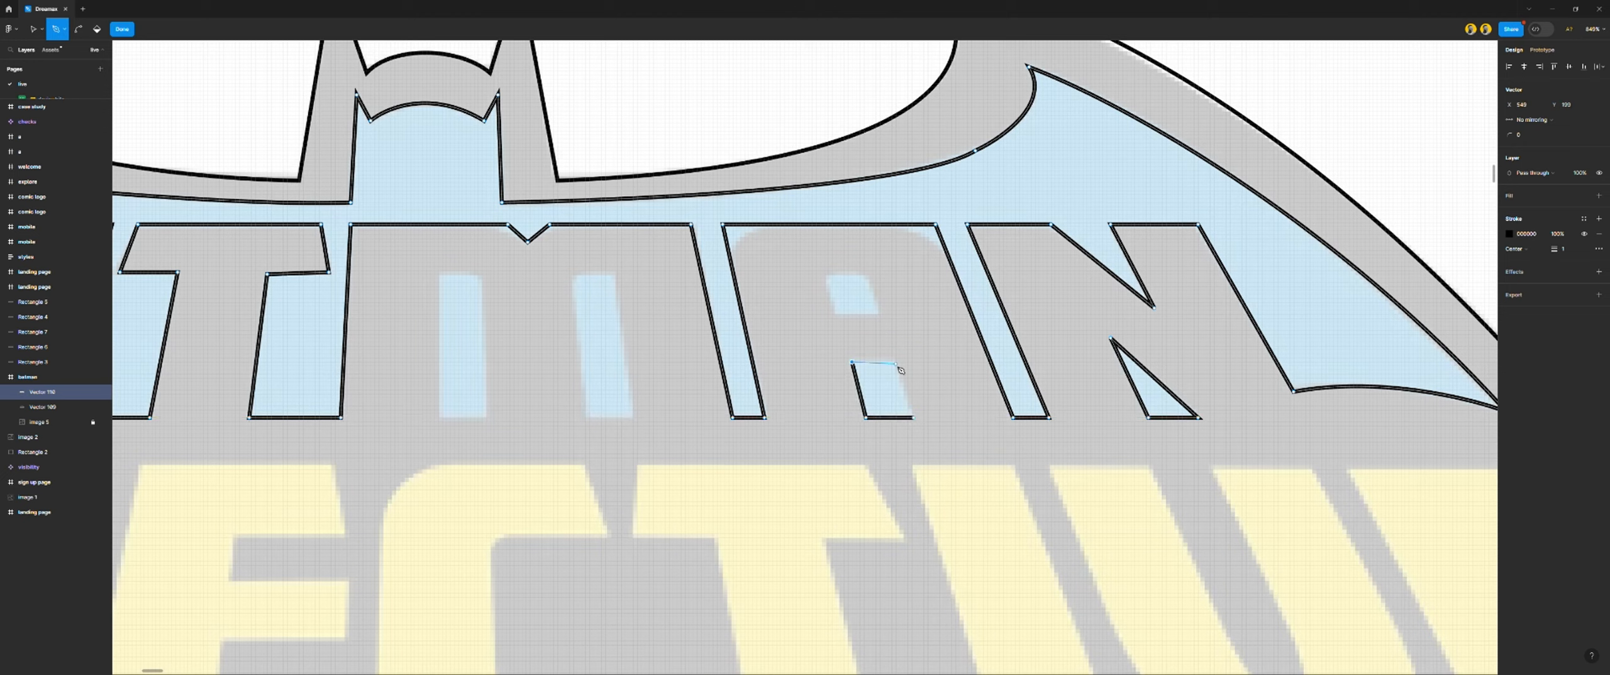
{"action": "left_click", "coordinate": [895, 362]}
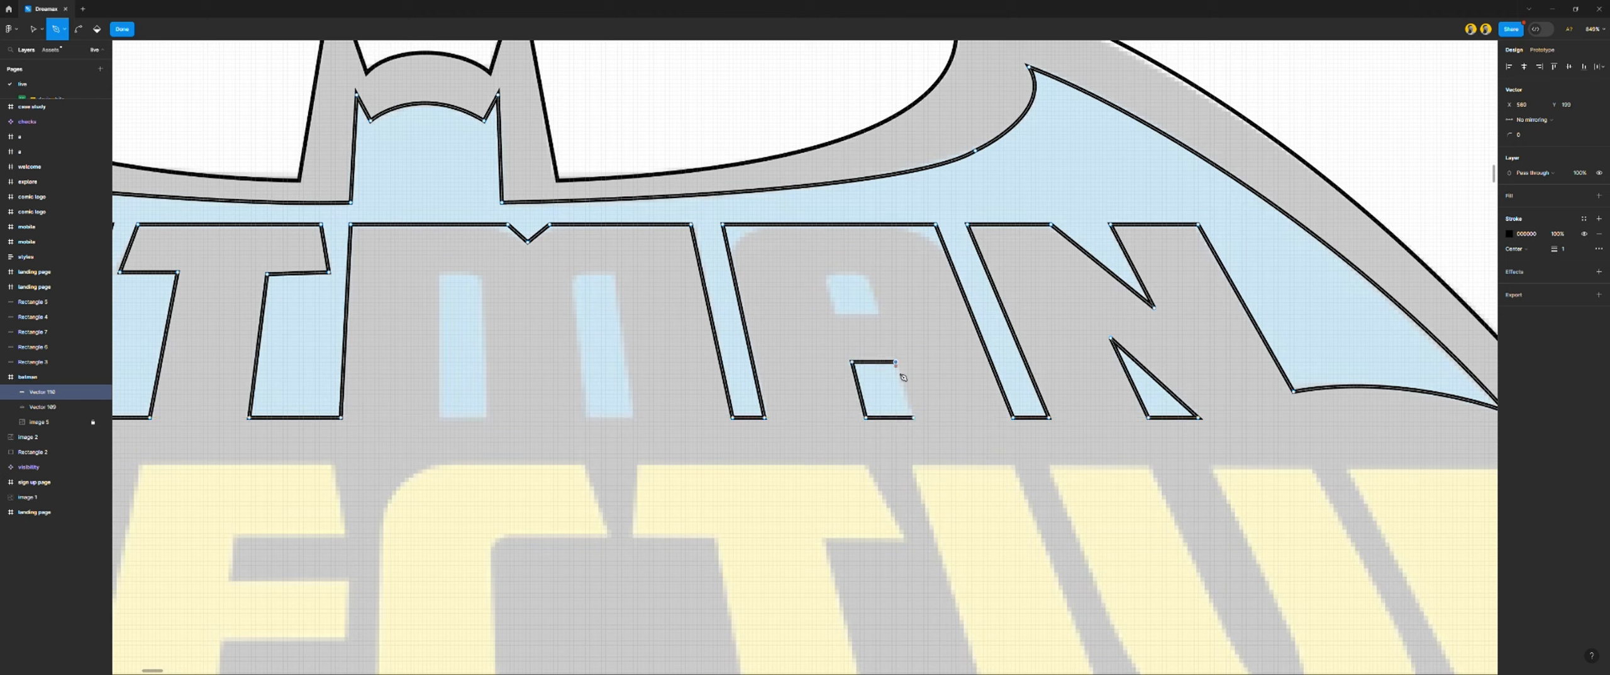
{"action": "left_click", "coordinate": [914, 418]}
Trace the upper counter of the second A in BATMAN as a closed four-sided path
{"action": "left_click", "coordinate": [879, 313]}
{"action": "left_click", "coordinate": [871, 275]}
{"action": "left_click", "coordinate": [826, 275]}
{"action": "left_click", "coordinate": [835, 313]}
{"action": "left_click", "coordinate": [880, 313]}
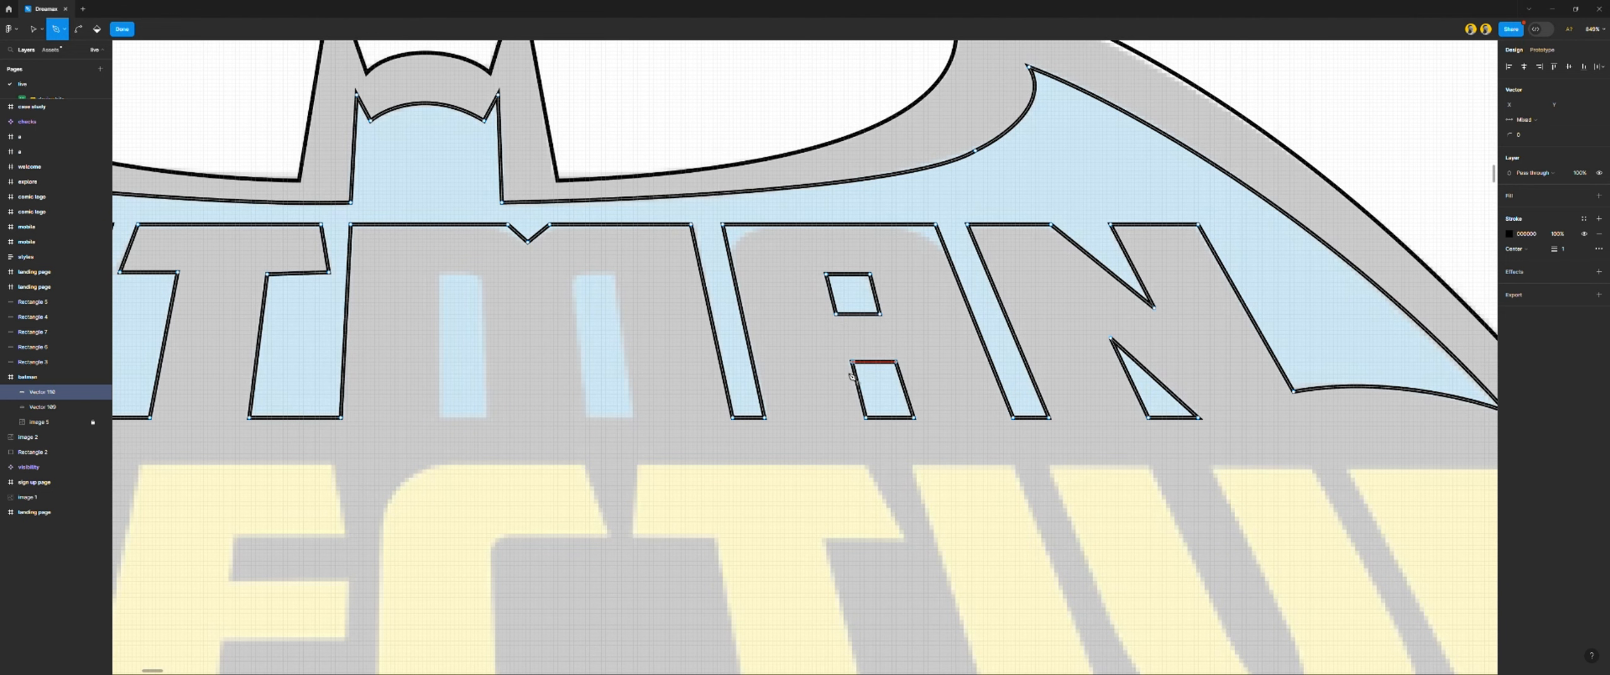
Trace the M's right inner opening as a closed four-sided path, level with the bottom of the lettering
{"action": "scroll", "coordinate": [825, 394], "scroll_direction": "left", "scroll_amount": 4}
{"action": "left_click", "coordinate": [898, 418]}
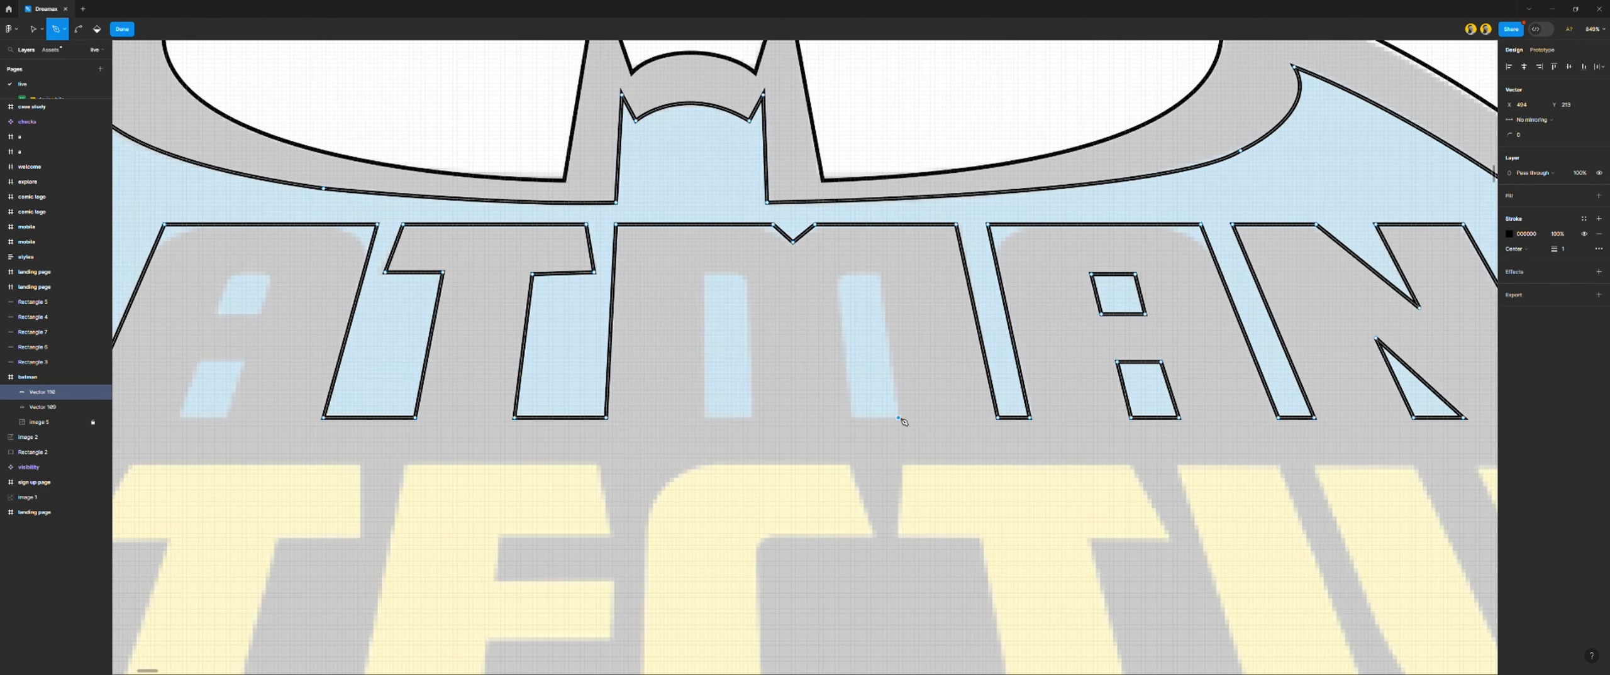
{"action": "left_click", "coordinate": [880, 274]}
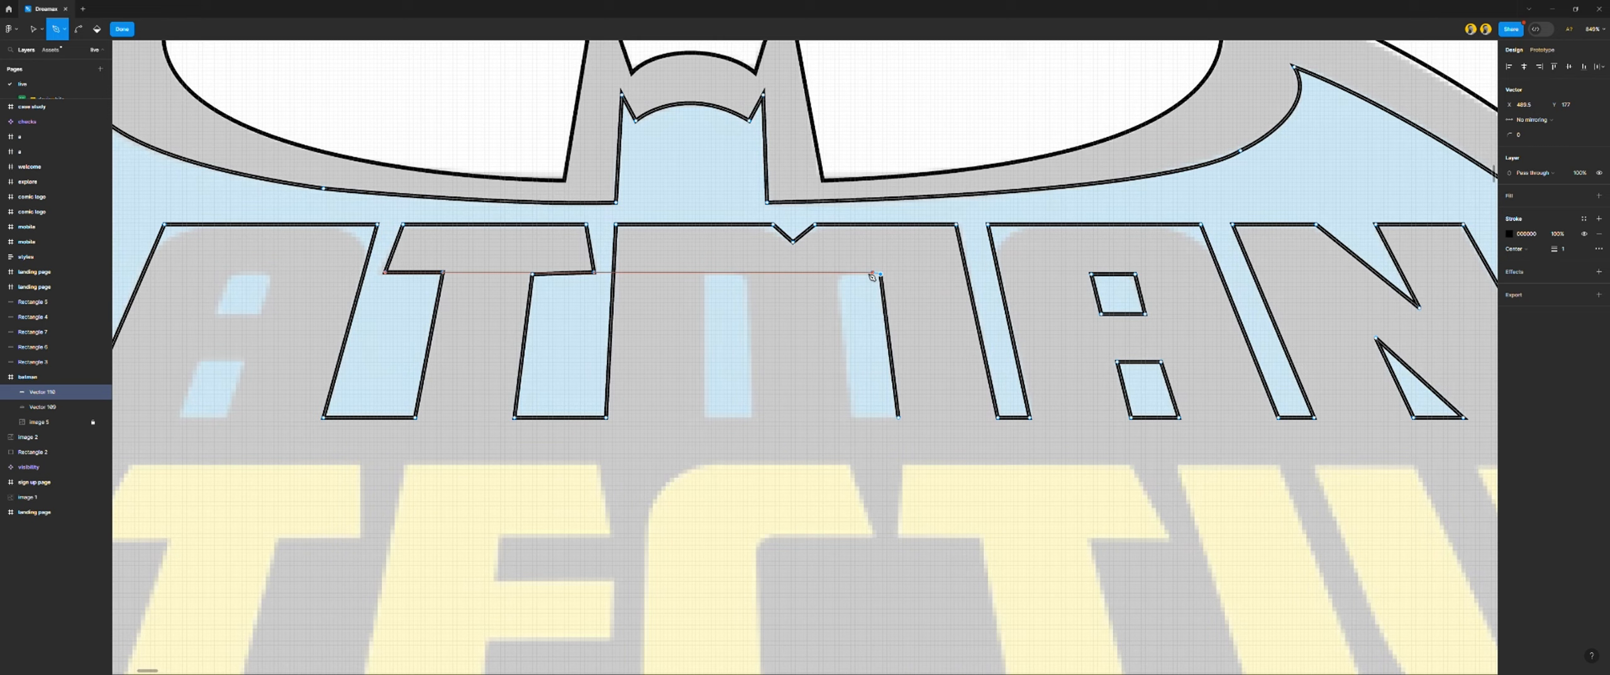
{"action": "left_click", "coordinate": [838, 273]}
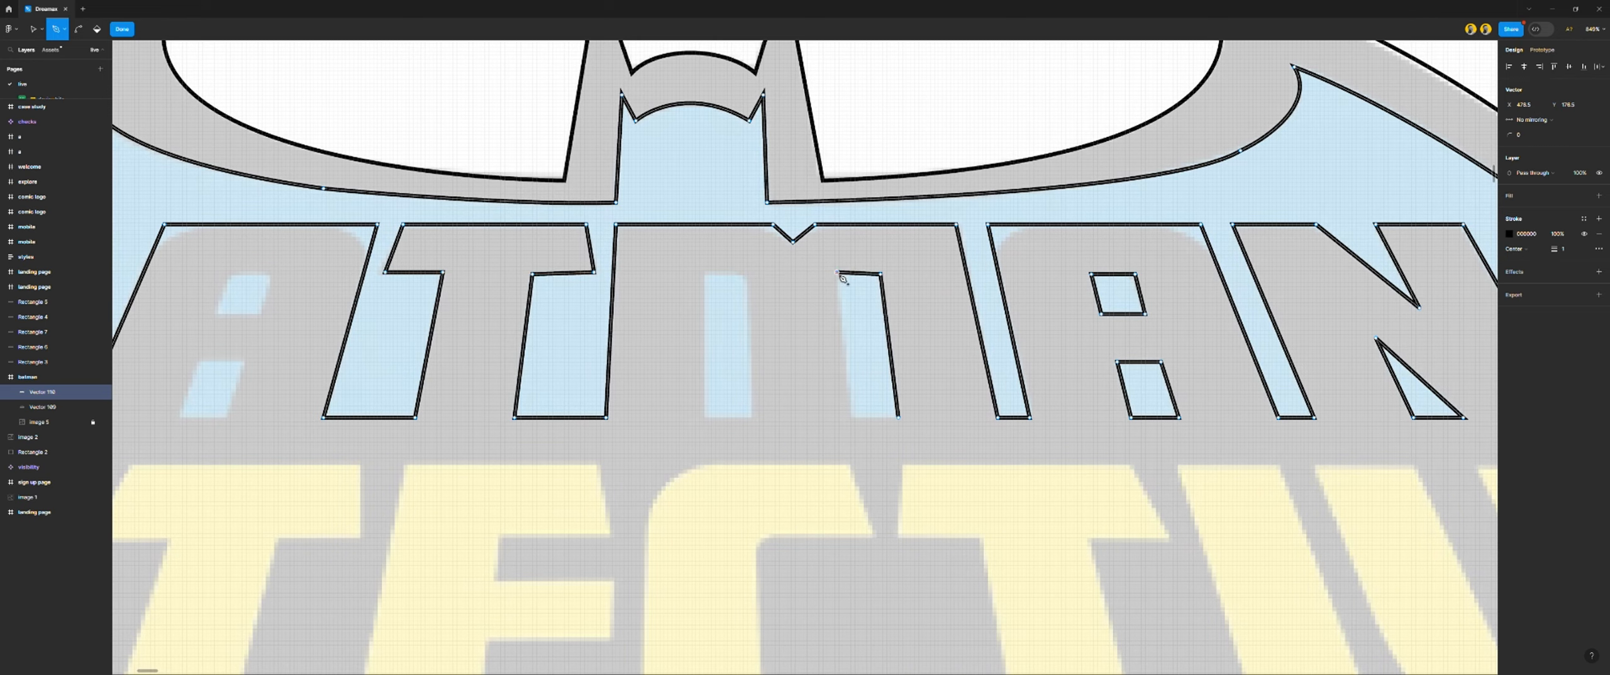
{"action": "left_click", "coordinate": [850, 417]}
{"action": "left_click", "coordinate": [897, 418]}
Trace the M's left inner opening as a closed four-sided path matching the blue strip
{"action": "scroll", "coordinate": [833, 395], "scroll_direction": "left", "scroll_amount": 3}
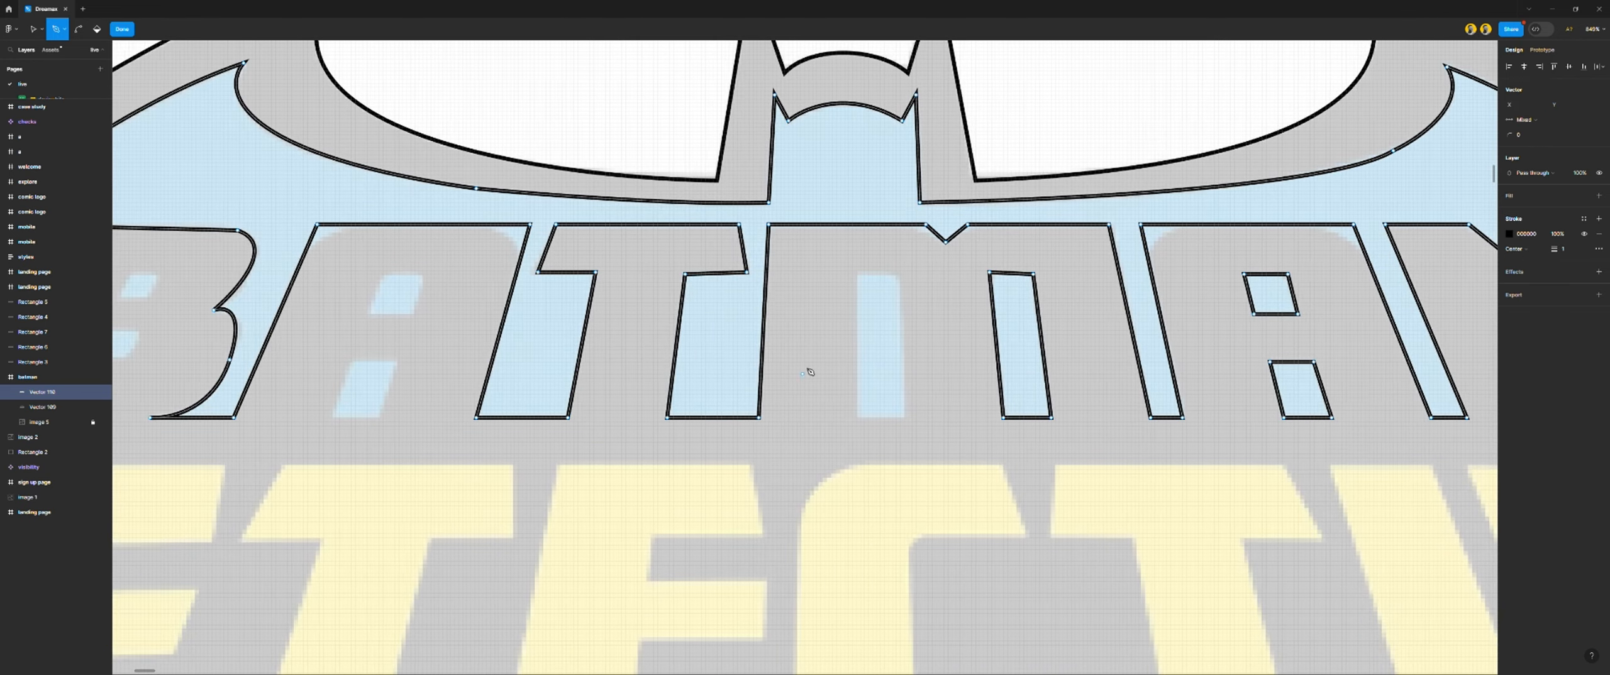
{"action": "left_click", "coordinate": [858, 274]}
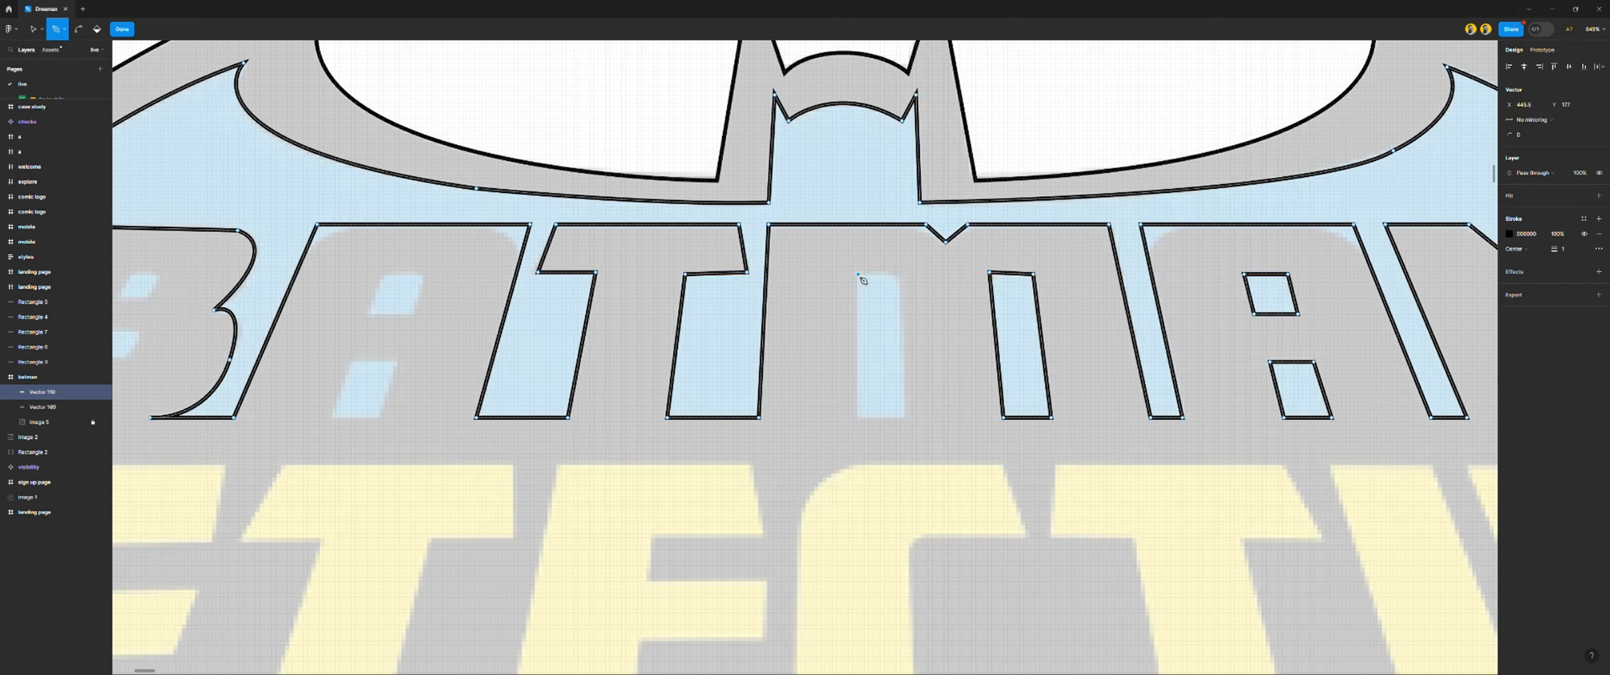
{"action": "left_click", "coordinate": [898, 274]}
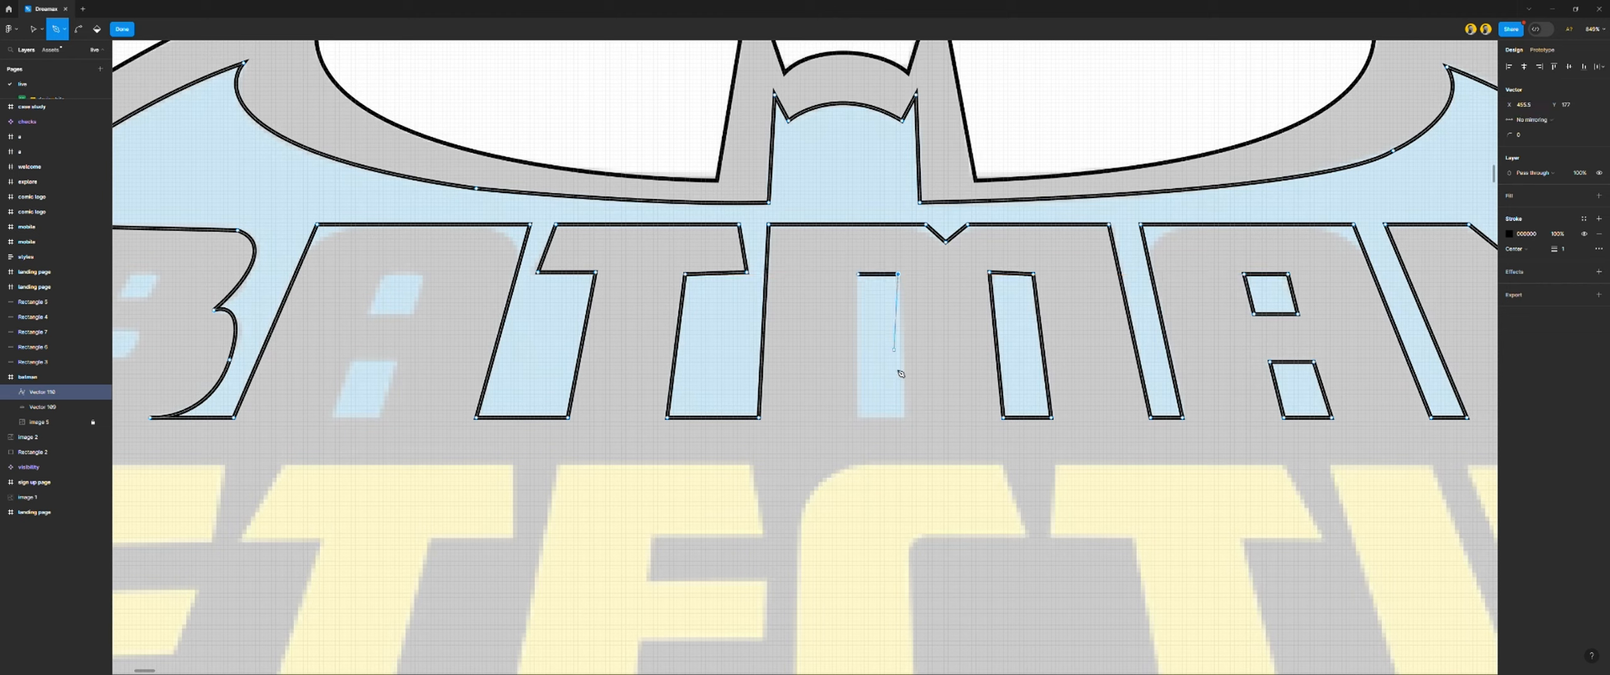
{"action": "left_click", "coordinate": [904, 418]}
{"action": "left_click", "coordinate": [859, 417]}
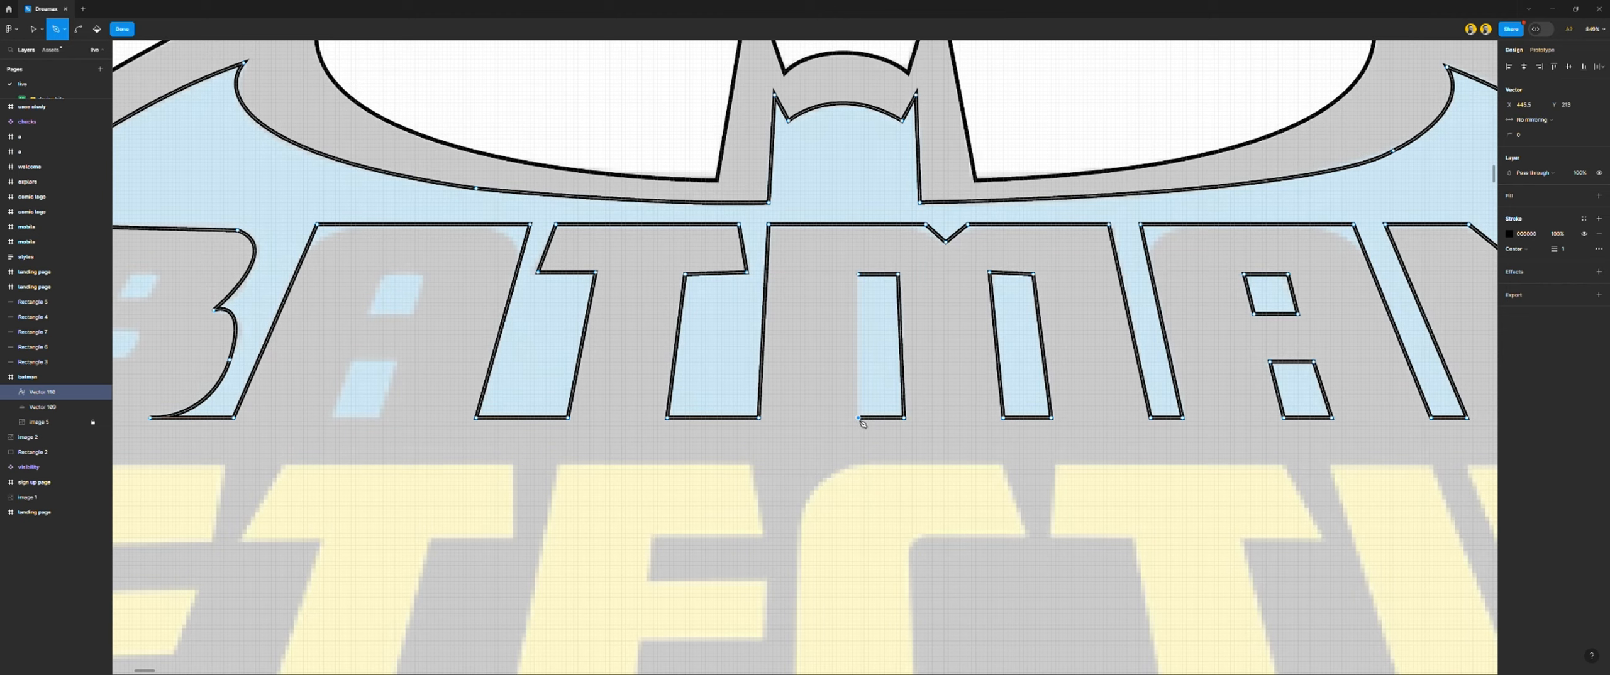
{"action": "left_click", "coordinate": [859, 275]}
Trace the upper counter of the first A in BATMAN as a closed slanted four-sided path
{"action": "scroll", "coordinate": [817, 317], "scroll_direction": "left", "scroll_amount": 7}
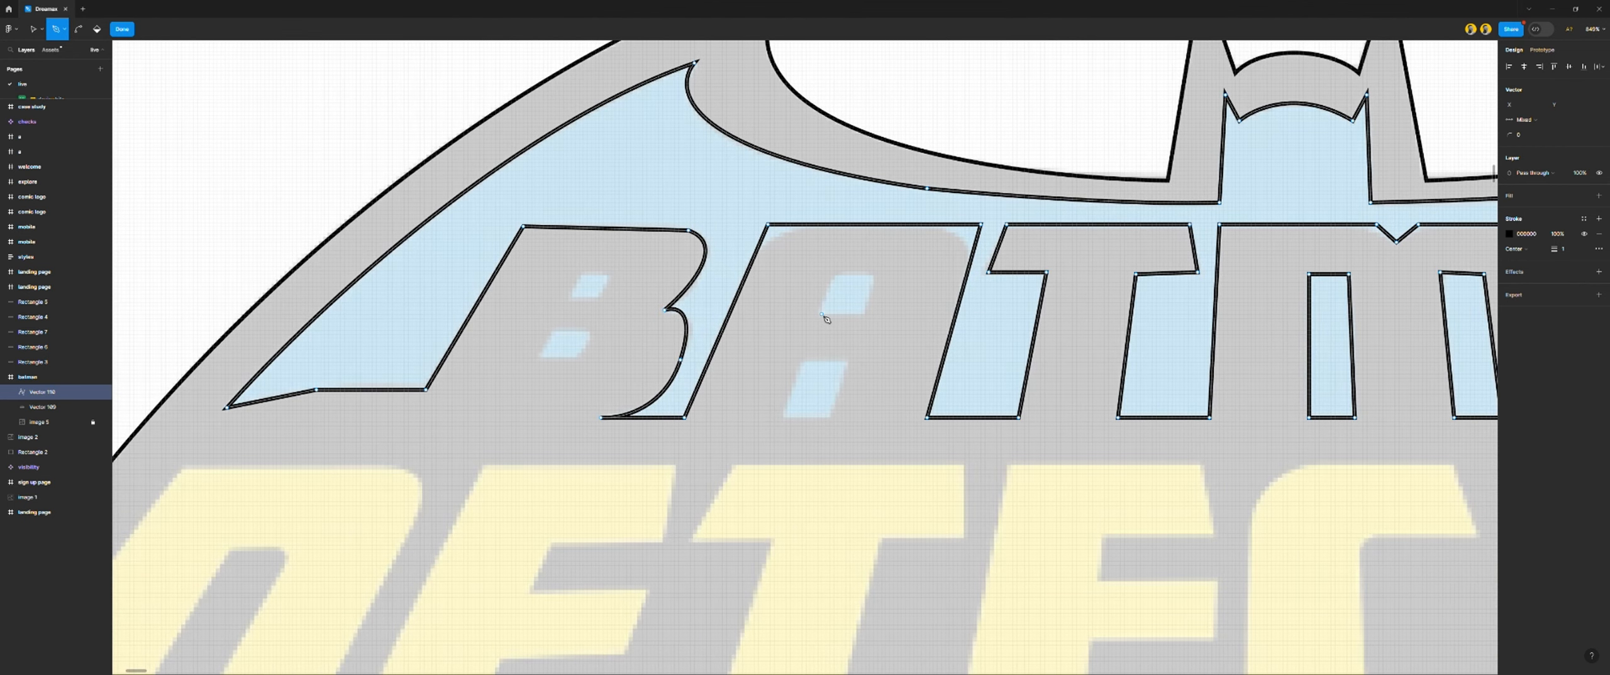
{"action": "left_click", "coordinate": [835, 275]}
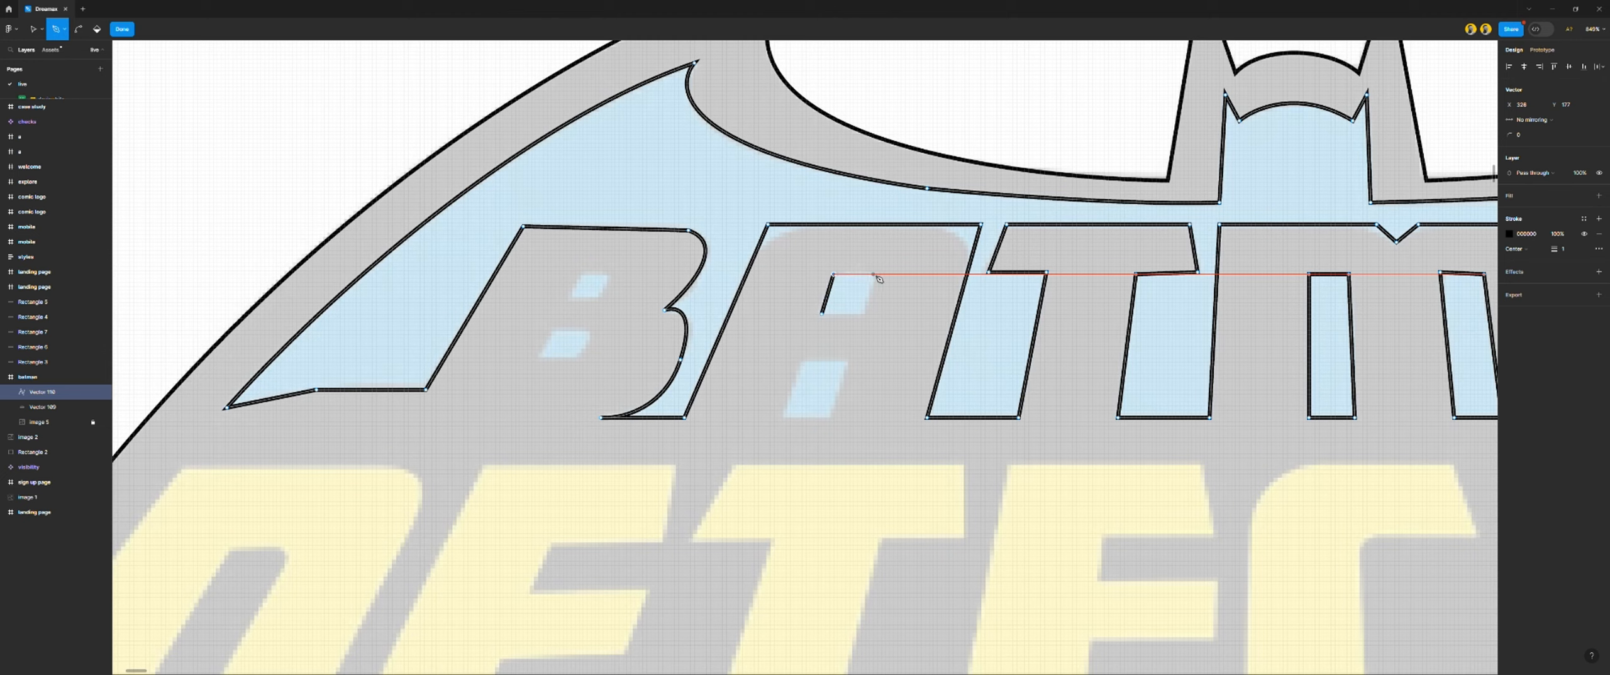
{"action": "left_click", "coordinate": [874, 275]}
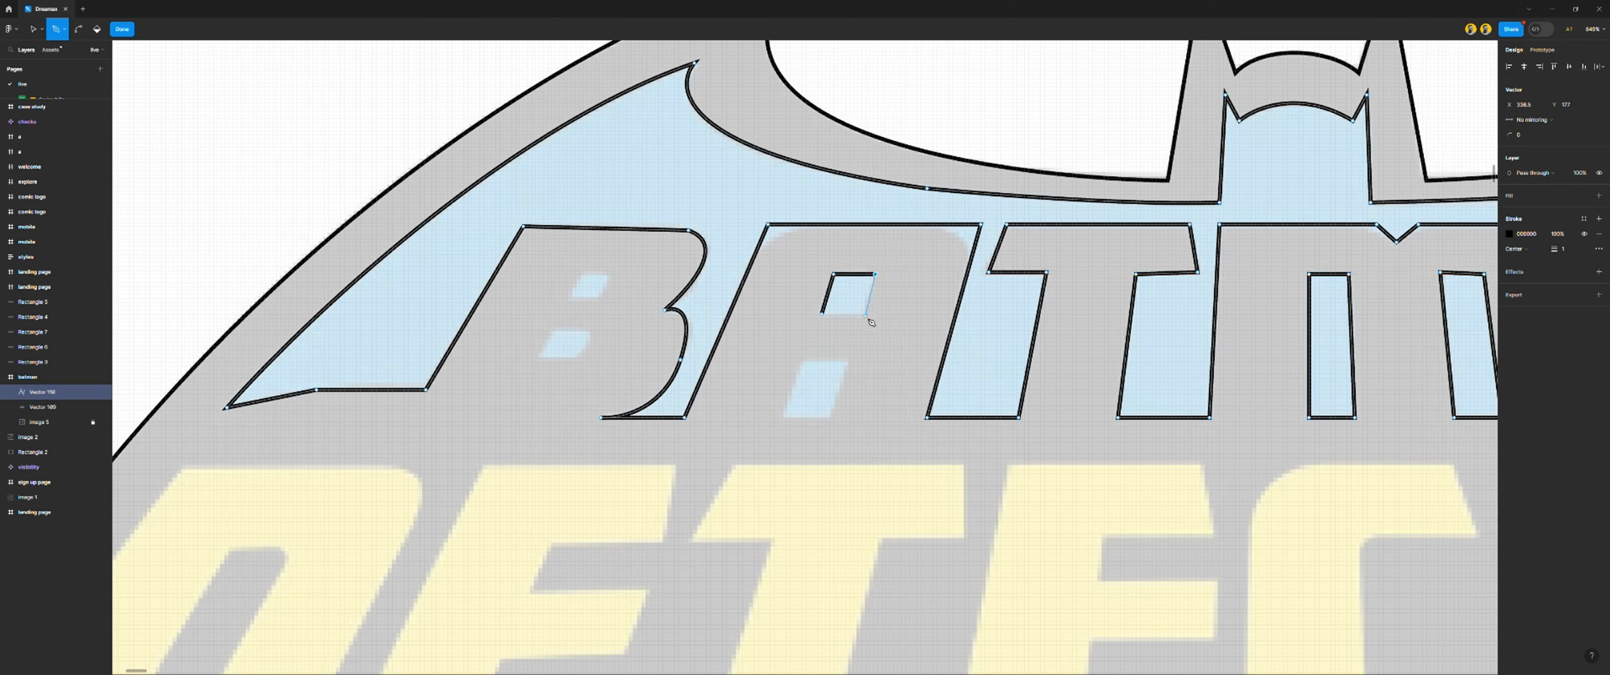
{"action": "left_click", "coordinate": [865, 314]}
{"action": "left_click", "coordinate": [821, 315]}
Trace the lower opening of the first A in BATMAN as a closed slanted four-sided path
{"action": "left_click", "coordinate": [803, 359]}
{"action": "left_click", "coordinate": [847, 362]}
{"action": "left_click", "coordinate": [830, 418]}
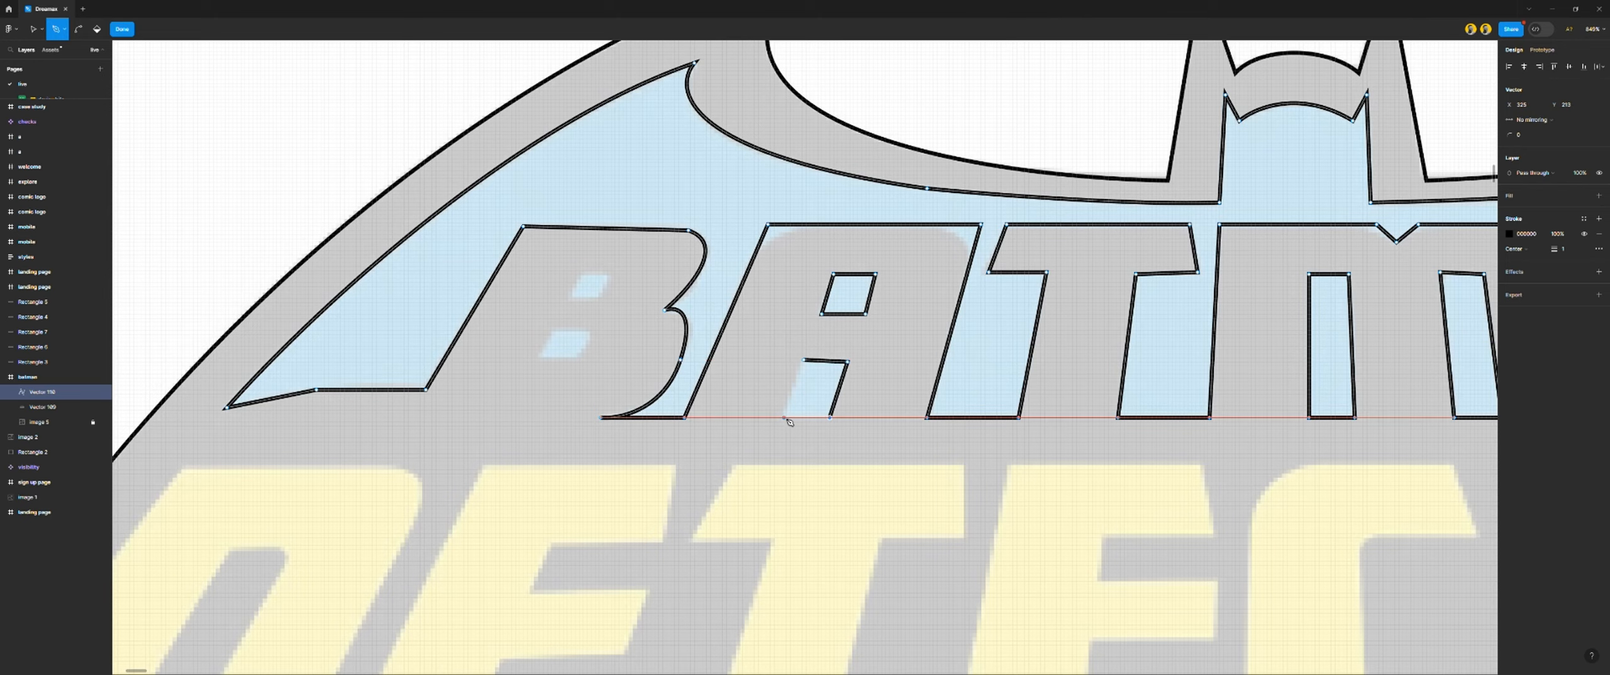
{"action": "left_click", "coordinate": [784, 418]}
{"action": "left_click", "coordinate": [805, 360]}
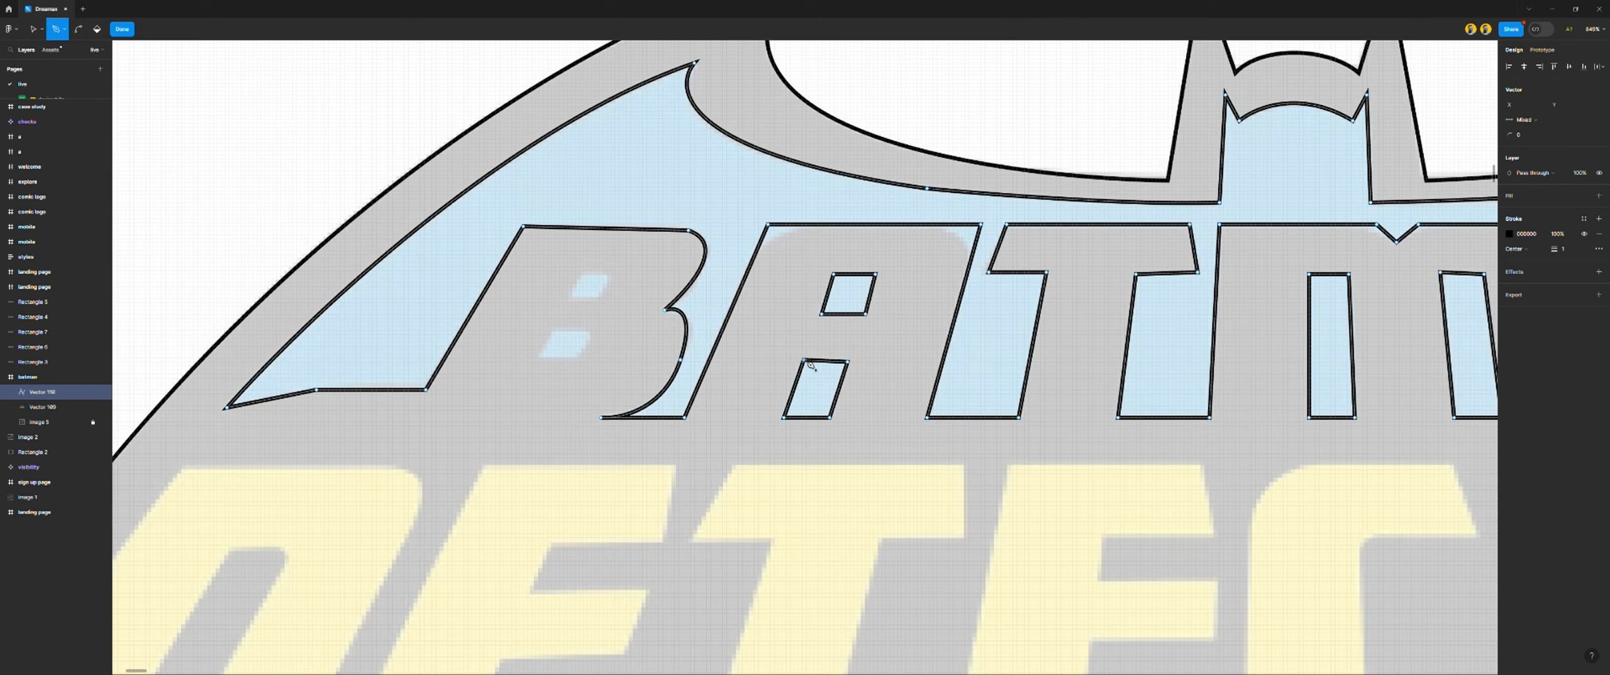
Trace the upper counter of the B in BATMAN as a closed slanted four-sided path
{"action": "scroll", "coordinate": [817, 371], "scroll_direction": "left", "scroll_amount": 3}
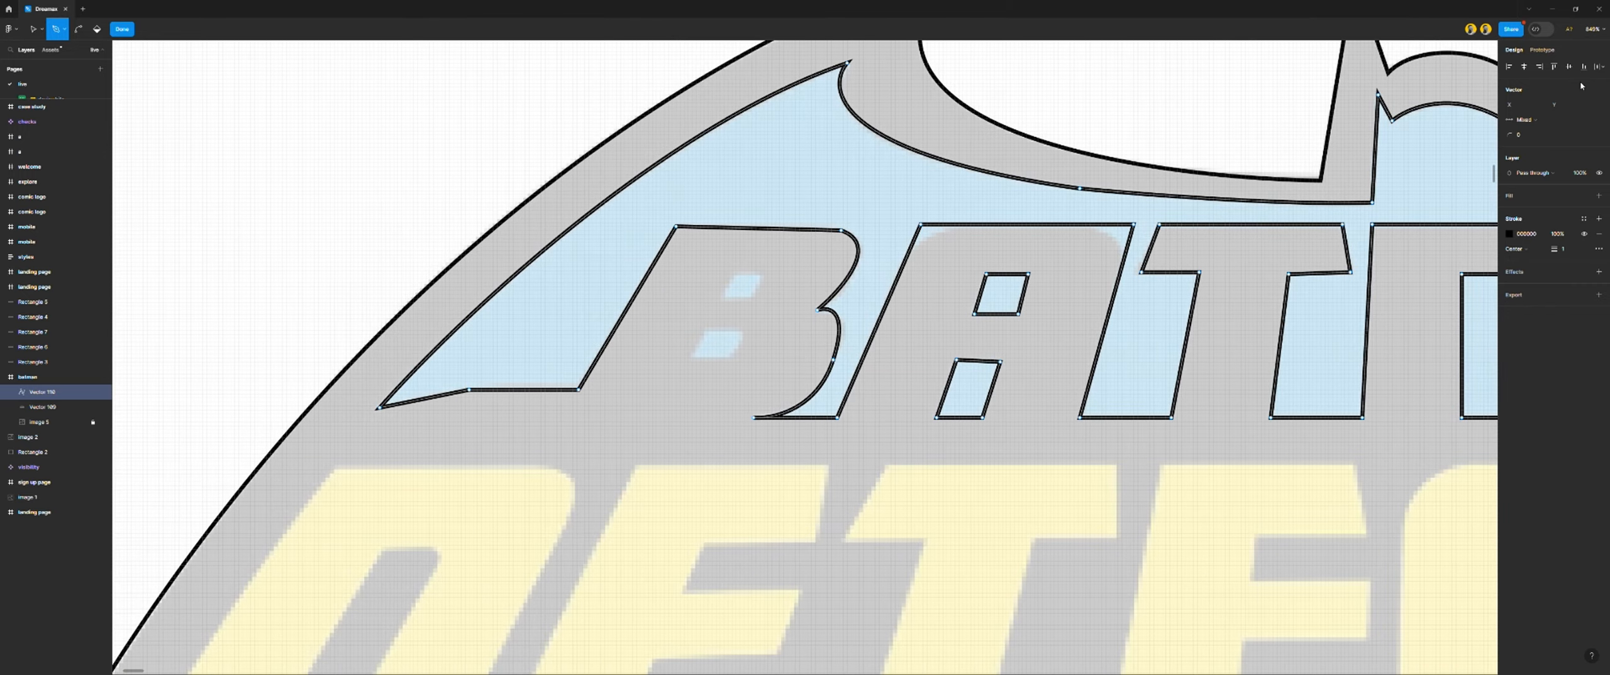
{"action": "left_click", "coordinate": [737, 274]}
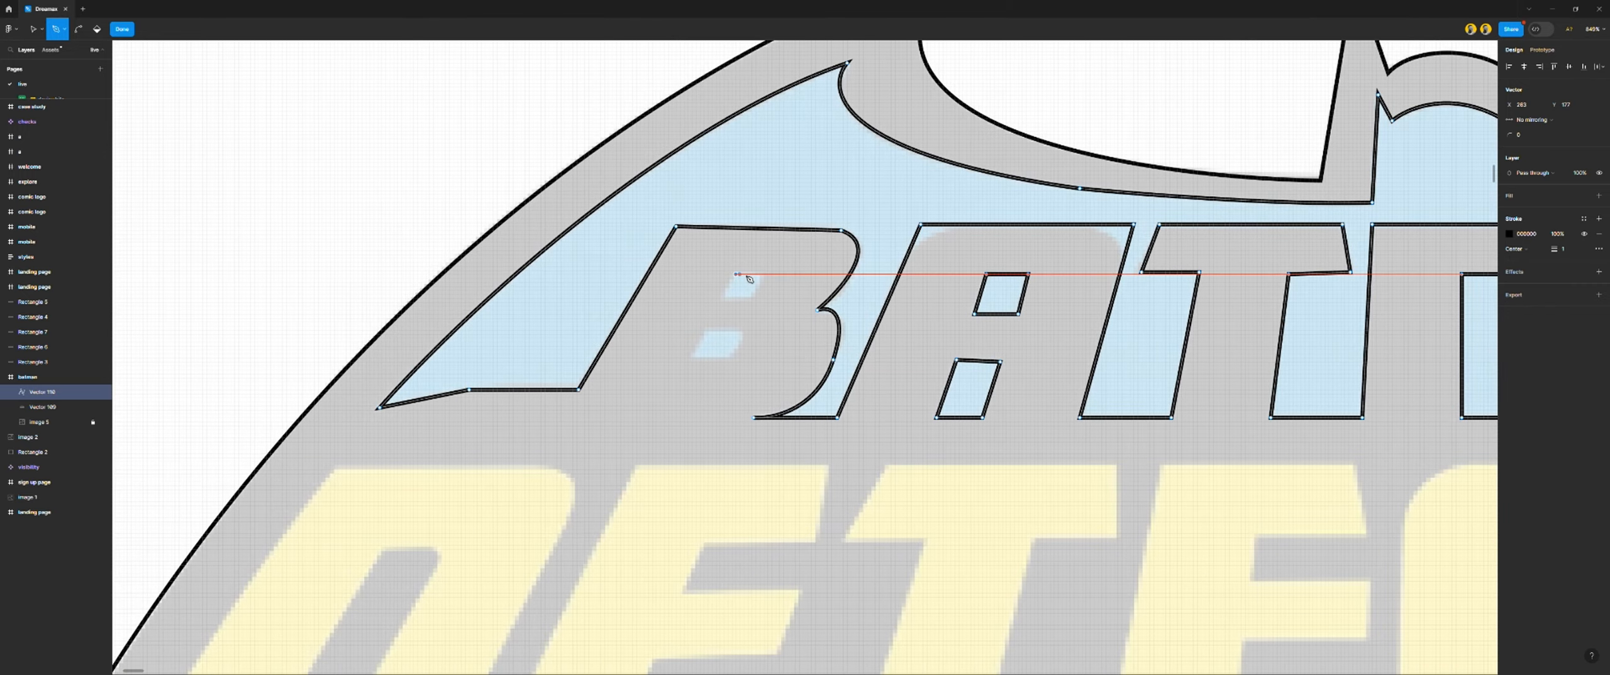
{"action": "left_click", "coordinate": [765, 274]}
{"action": "left_click", "coordinate": [753, 298]}
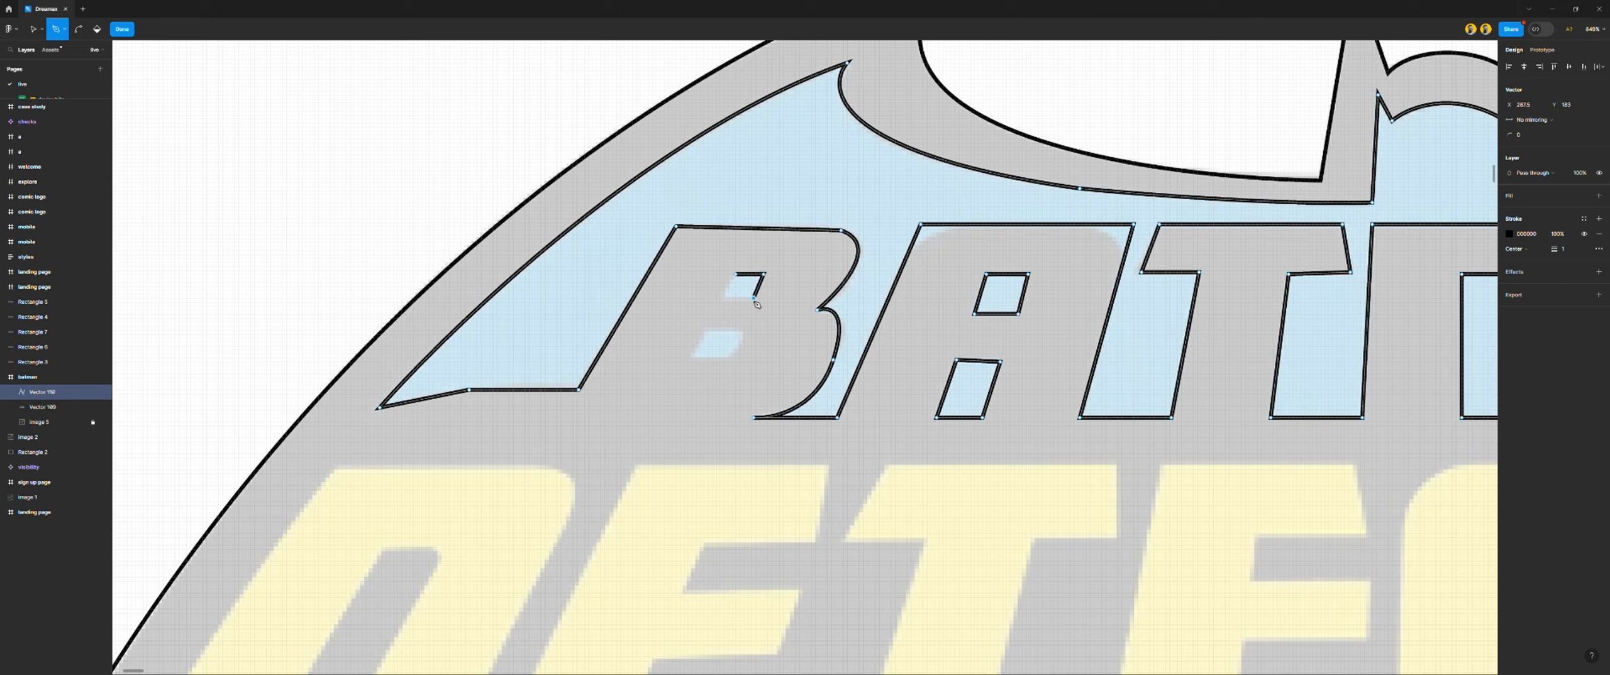
{"action": "left_click", "coordinate": [723, 298]}
{"action": "left_click", "coordinate": [736, 274]}
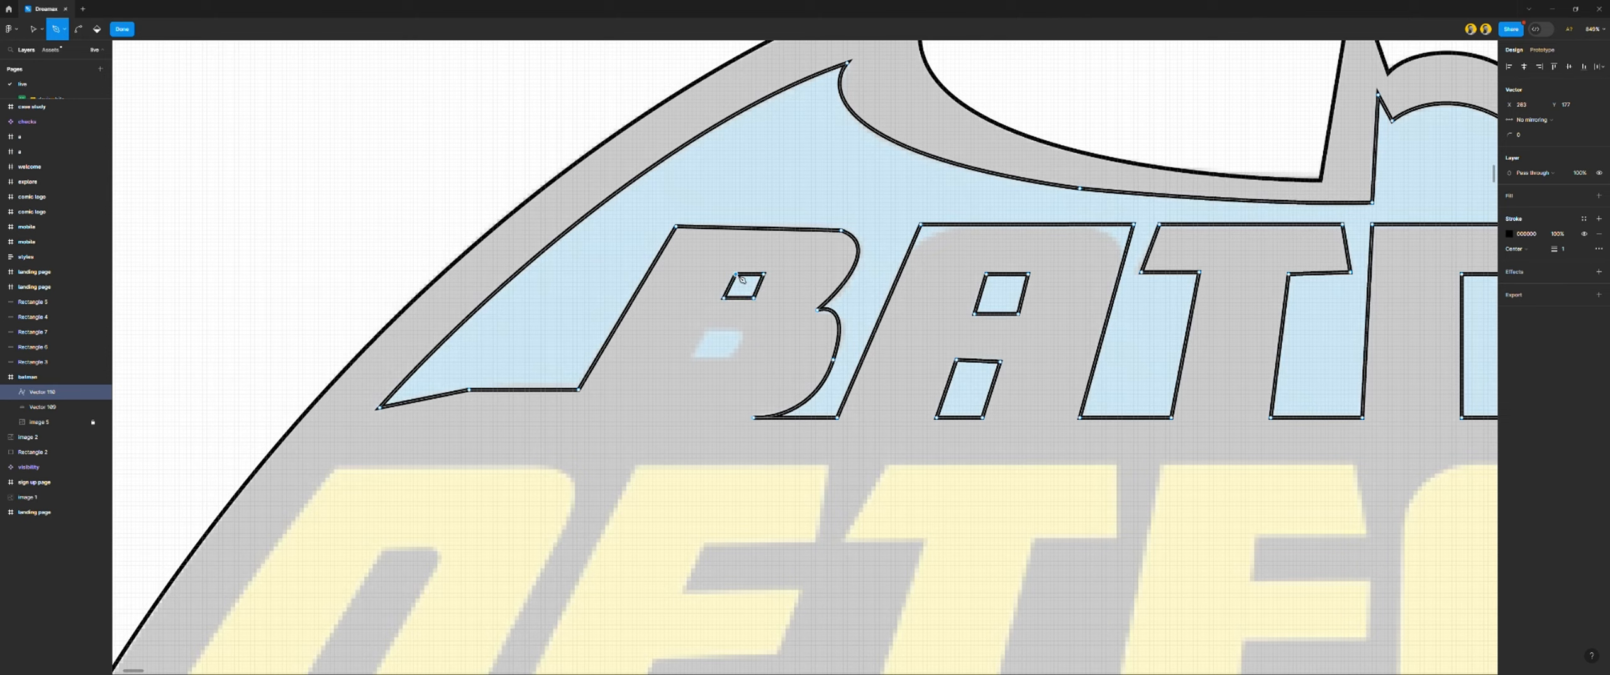
Trace the lower counter of the B in BATMAN as a closed slanted four-sided path
{"action": "left_click", "coordinate": [744, 330]}
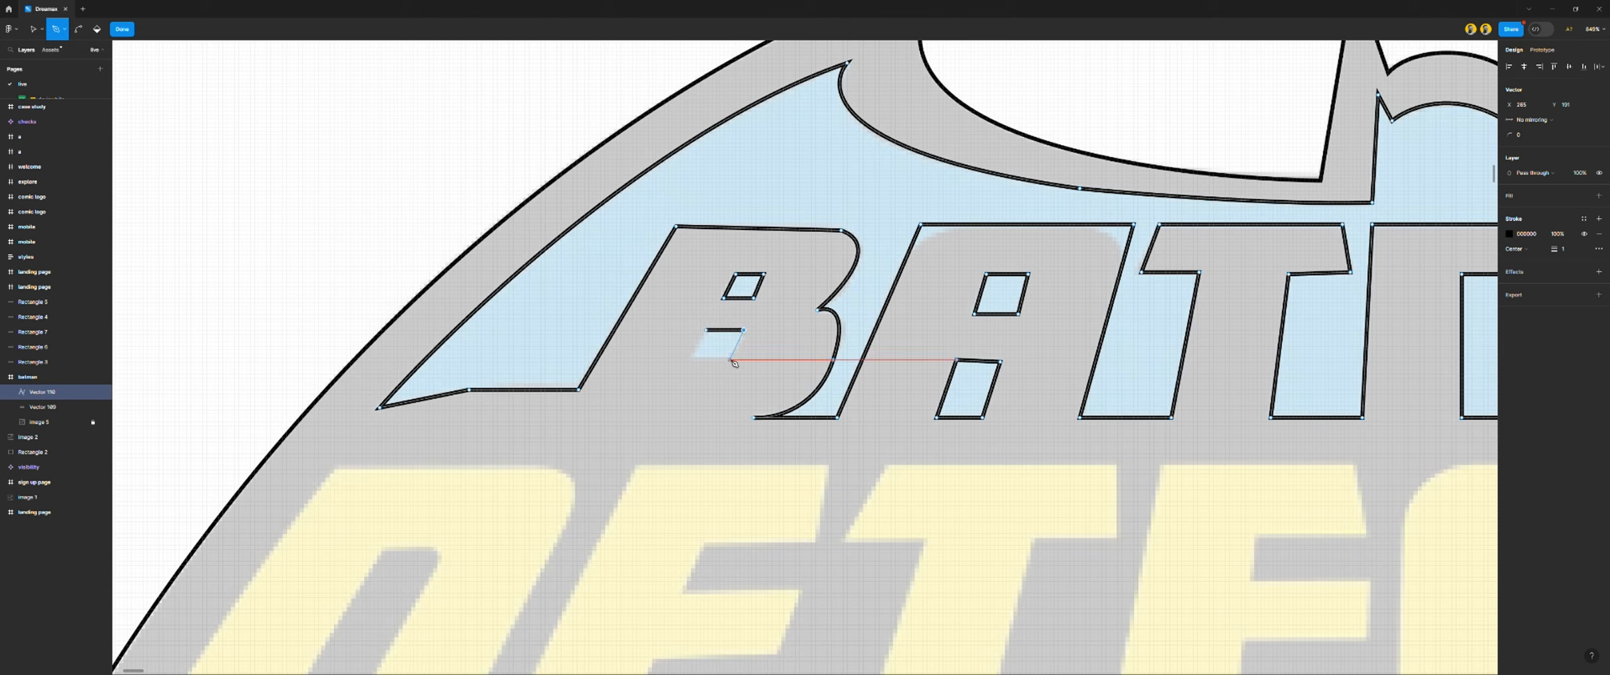
{"action": "left_click", "coordinate": [730, 360]}
{"action": "left_click", "coordinate": [691, 360]}
{"action": "left_click", "coordinate": [705, 330]}
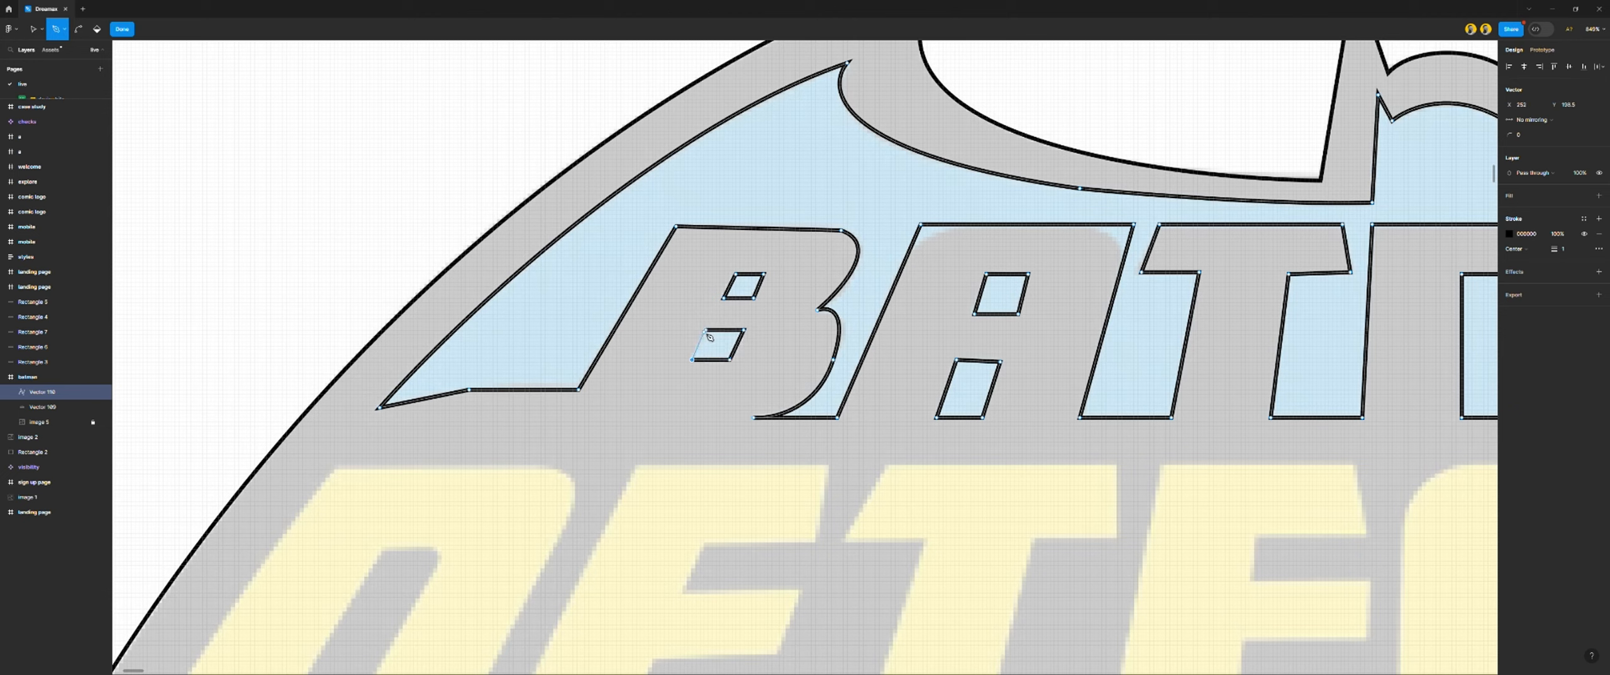
{"action": "left_click", "coordinate": [707, 331]}
Examine the traced BATMAN letters and blue area against the reference image, from the whole logo to close up
{"action": "scroll", "coordinate": [771, 454], "scroll_direction": "down", "scroll_amount": 6}
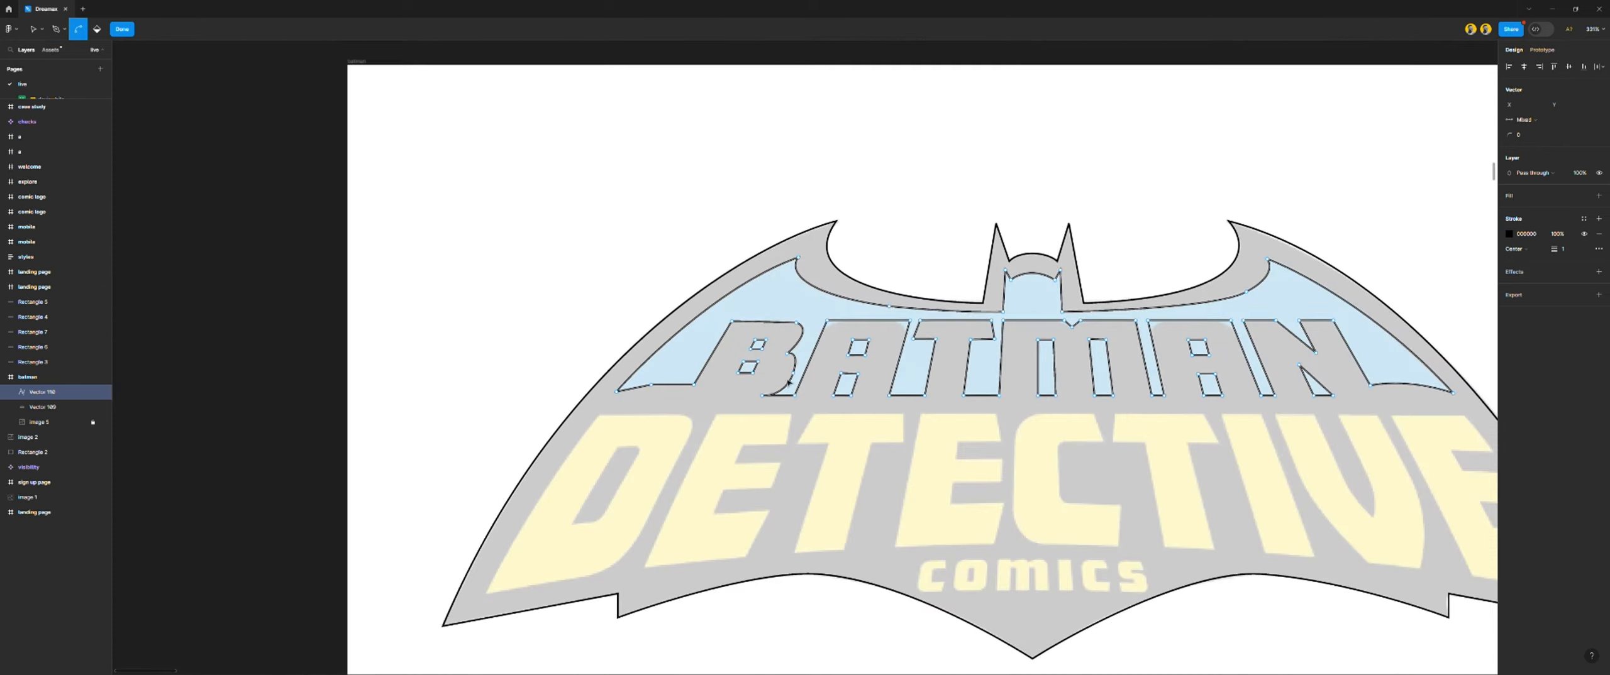
{"action": "scroll", "coordinate": [899, 381], "scroll_direction": "up", "scroll_amount": 3}
{"action": "scroll", "coordinate": [899, 382], "scroll_direction": "up", "scroll_amount": 3}
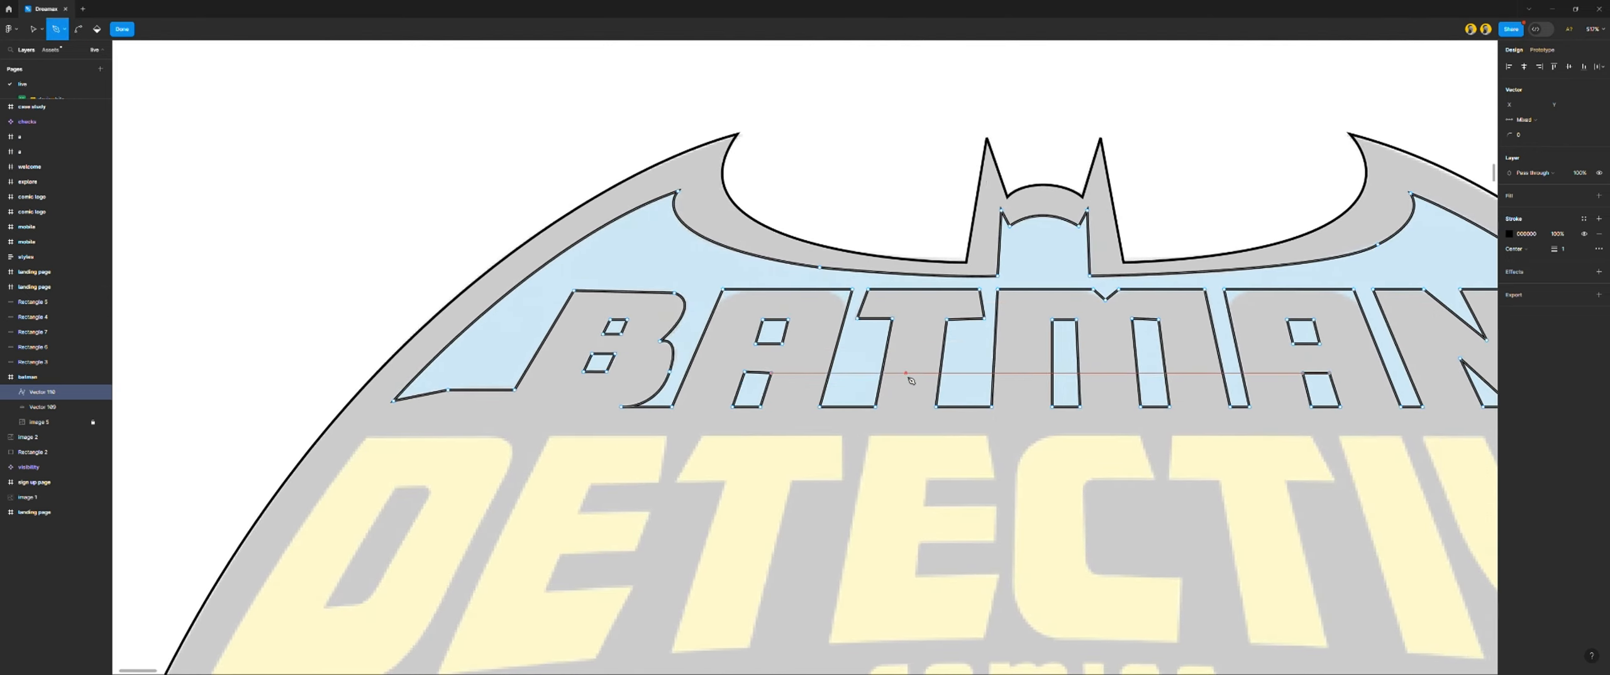
{"action": "scroll", "coordinate": [907, 376], "scroll_direction": "right", "scroll_amount": 1}
{"action": "scroll", "coordinate": [1050, 290], "scroll_direction": "up", "scroll_amount": 1}
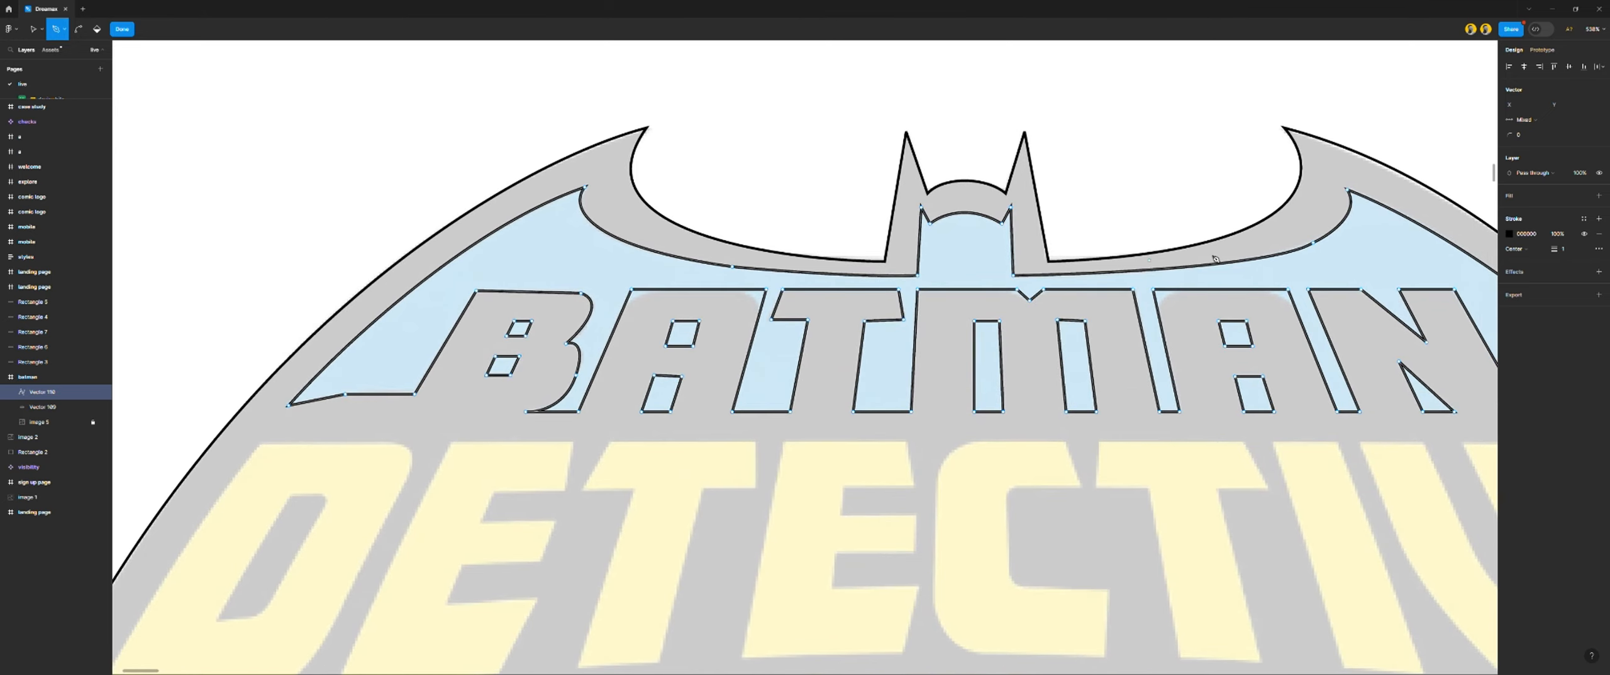
{"action": "scroll", "coordinate": [1109, 320], "scroll_direction": "right", "scroll_amount": 6}
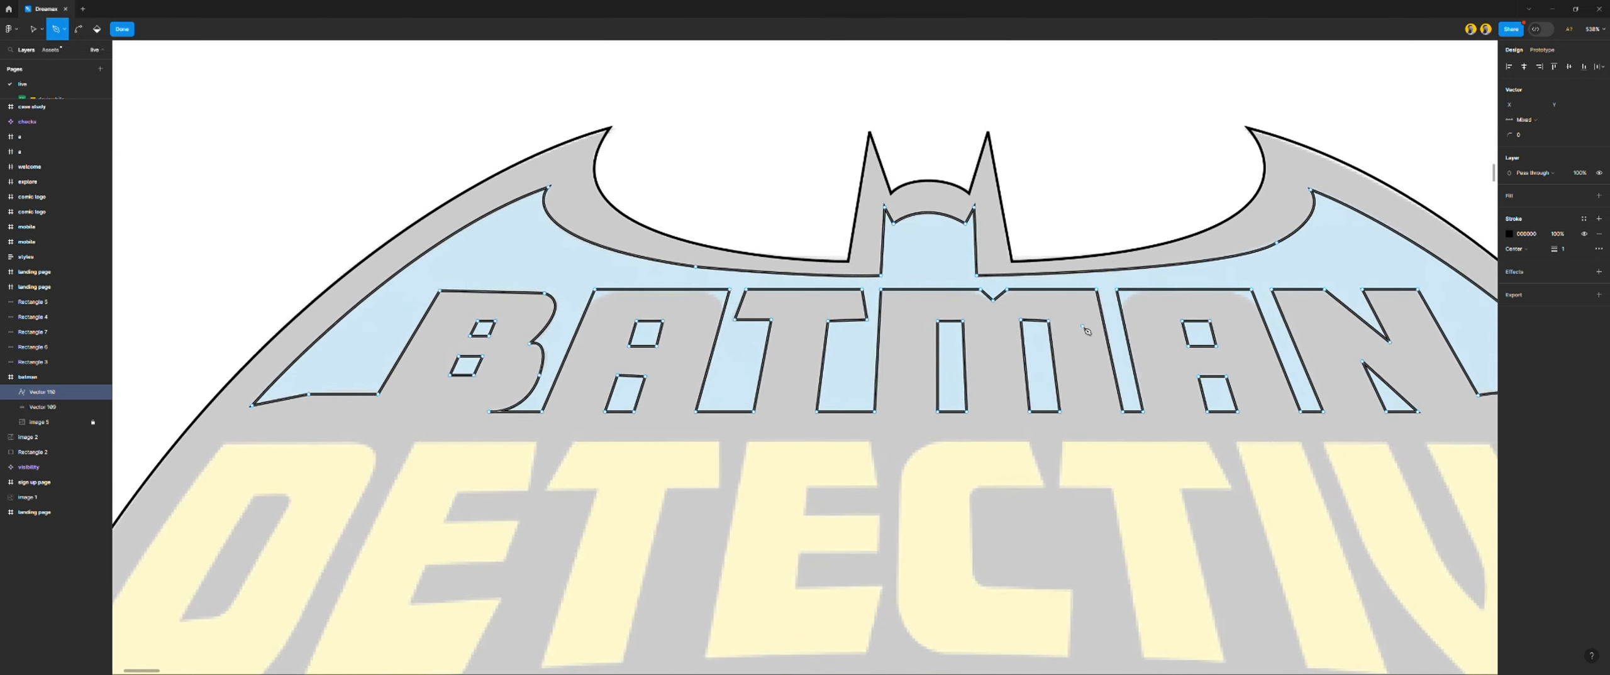
{"action": "scroll", "coordinate": [1109, 320], "scroll_direction": "up", "scroll_amount": 5}
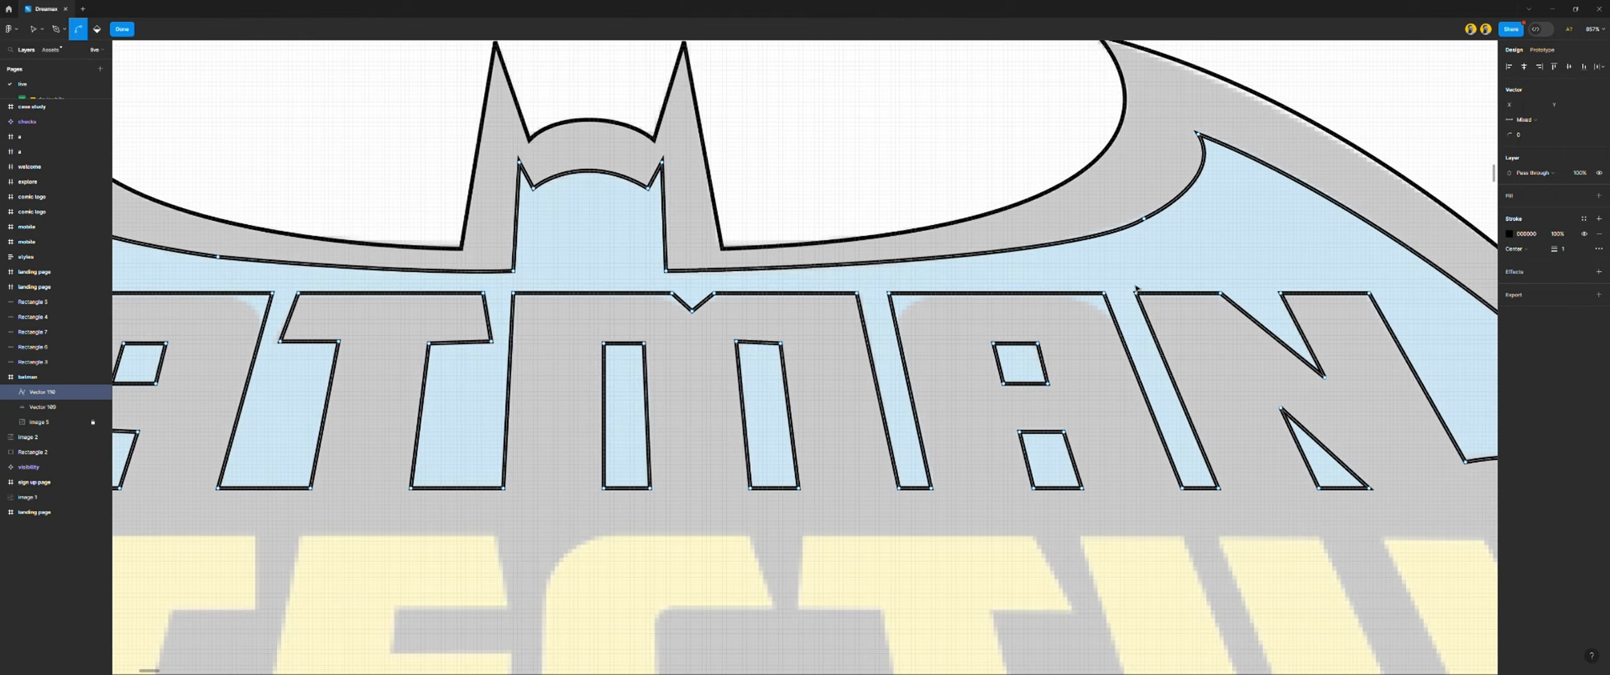
{"action": "scroll", "coordinate": [1023, 360], "scroll_direction": "down", "scroll_amount": 5}
{"action": "scroll", "coordinate": [1021, 365], "scroll_direction": "up", "scroll_amount": 3}
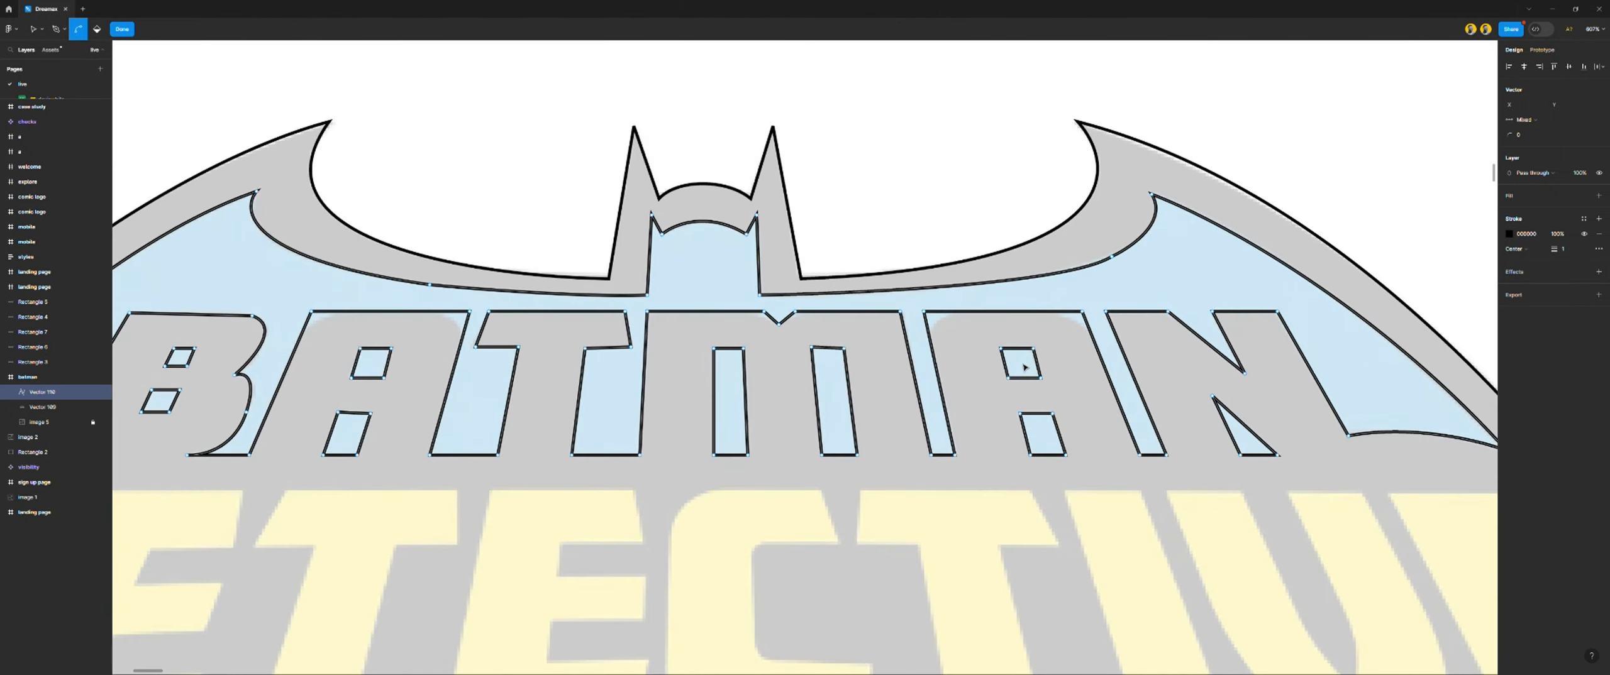
{"action": "scroll", "coordinate": [1082, 323], "scroll_direction": "up", "scroll_amount": 4}
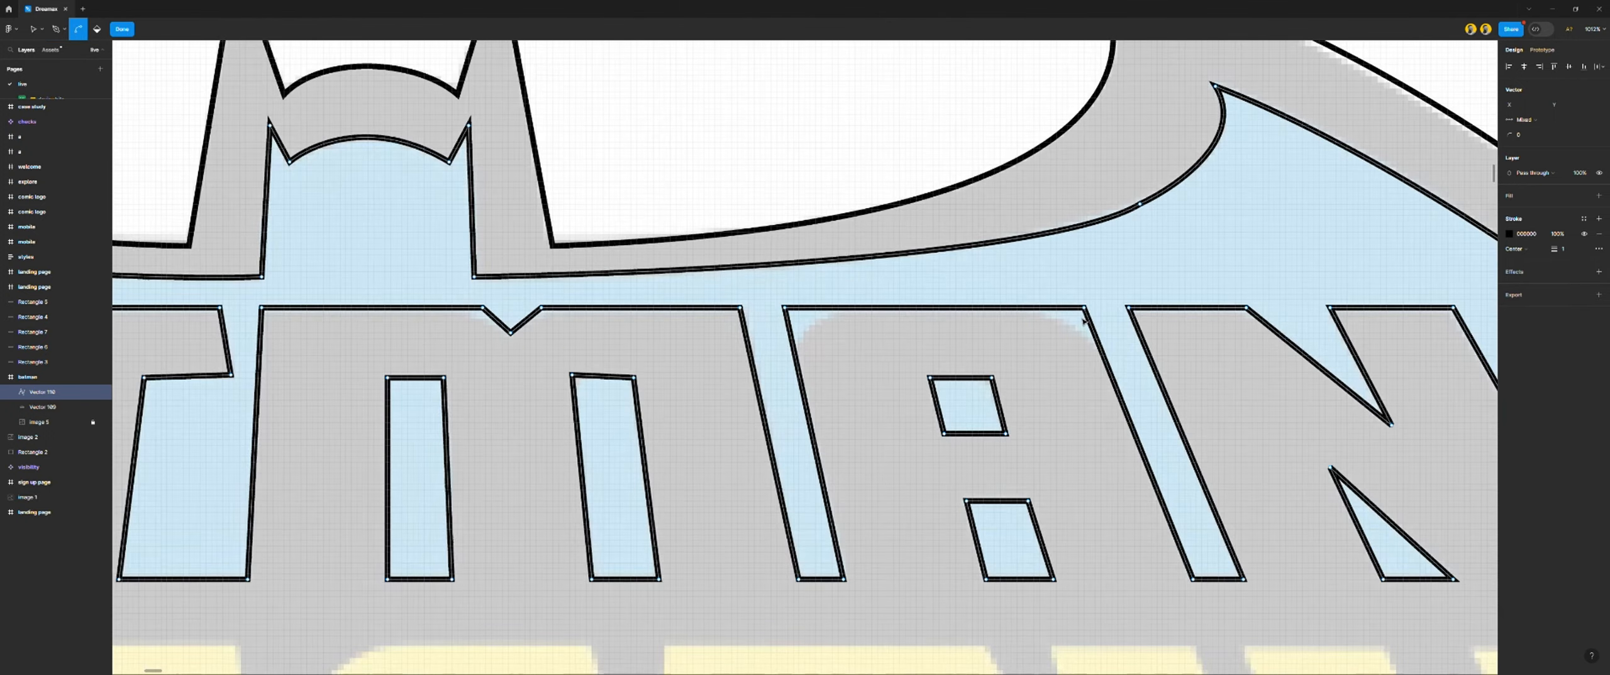
{"action": "scroll", "coordinate": [1082, 323], "scroll_direction": "down", "scroll_amount": 3}
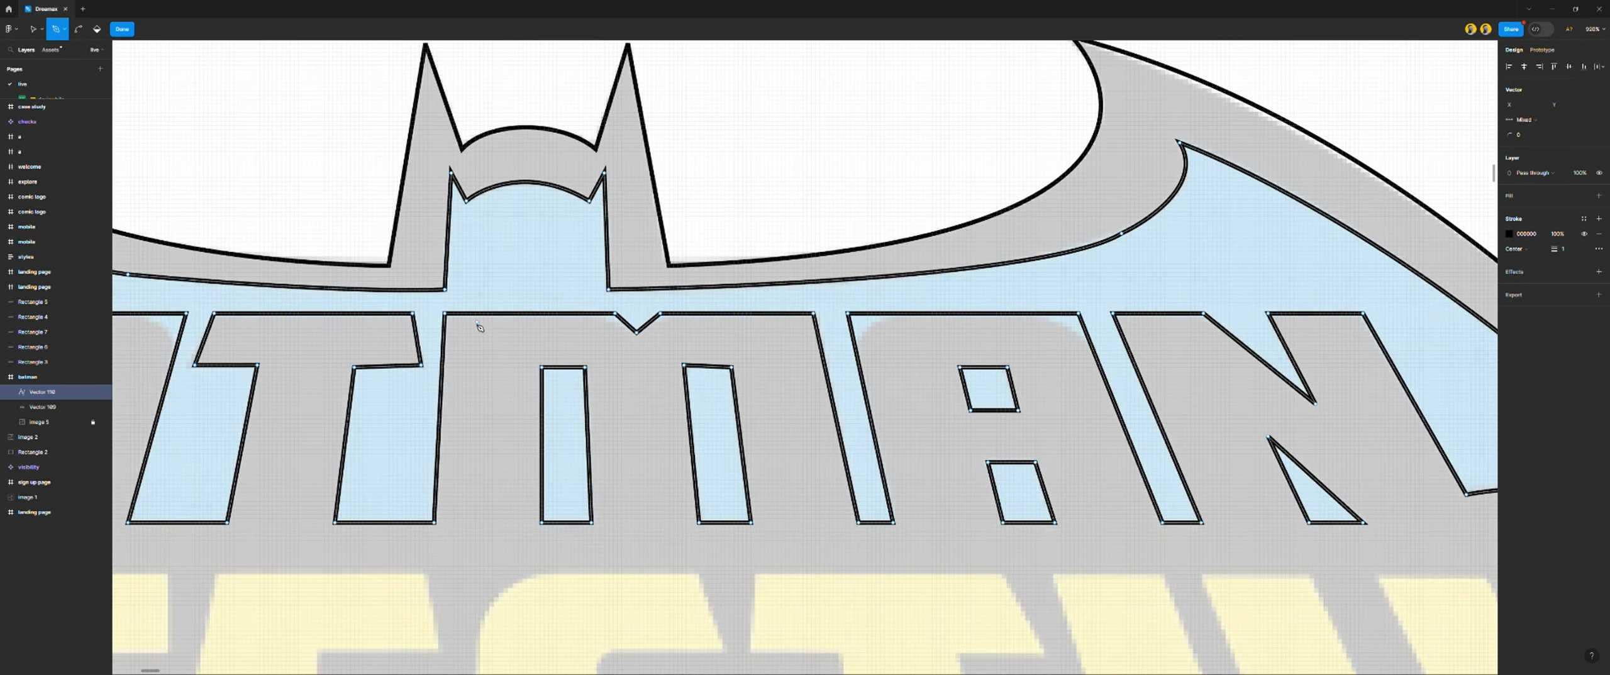
{"action": "scroll", "coordinate": [476, 339], "scroll_direction": "up", "scroll_amount": 1}
{"action": "scroll", "coordinate": [791, 353], "scroll_direction": "down", "scroll_amount": 5}
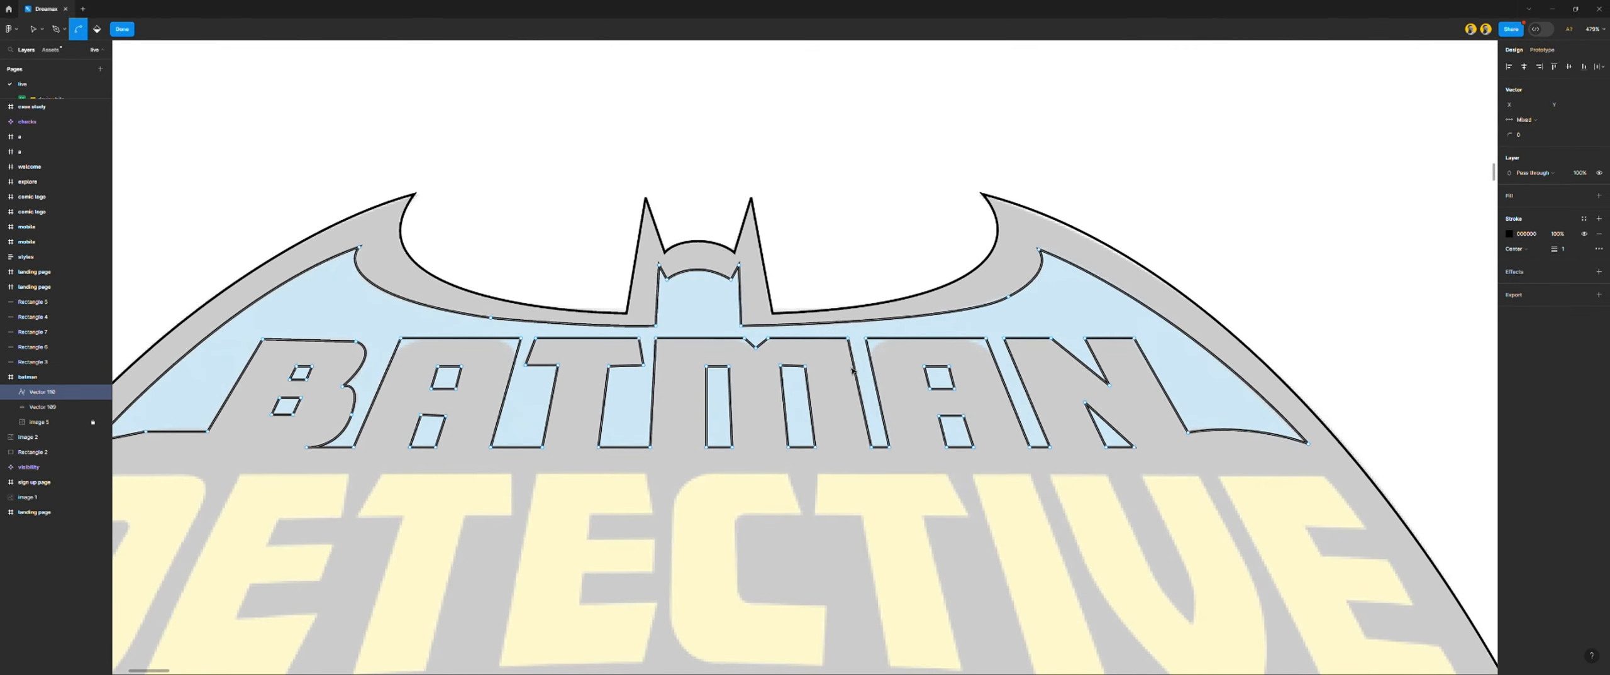
{"action": "scroll", "coordinate": [643, 363], "scroll_direction": "left", "scroll_amount": 5}
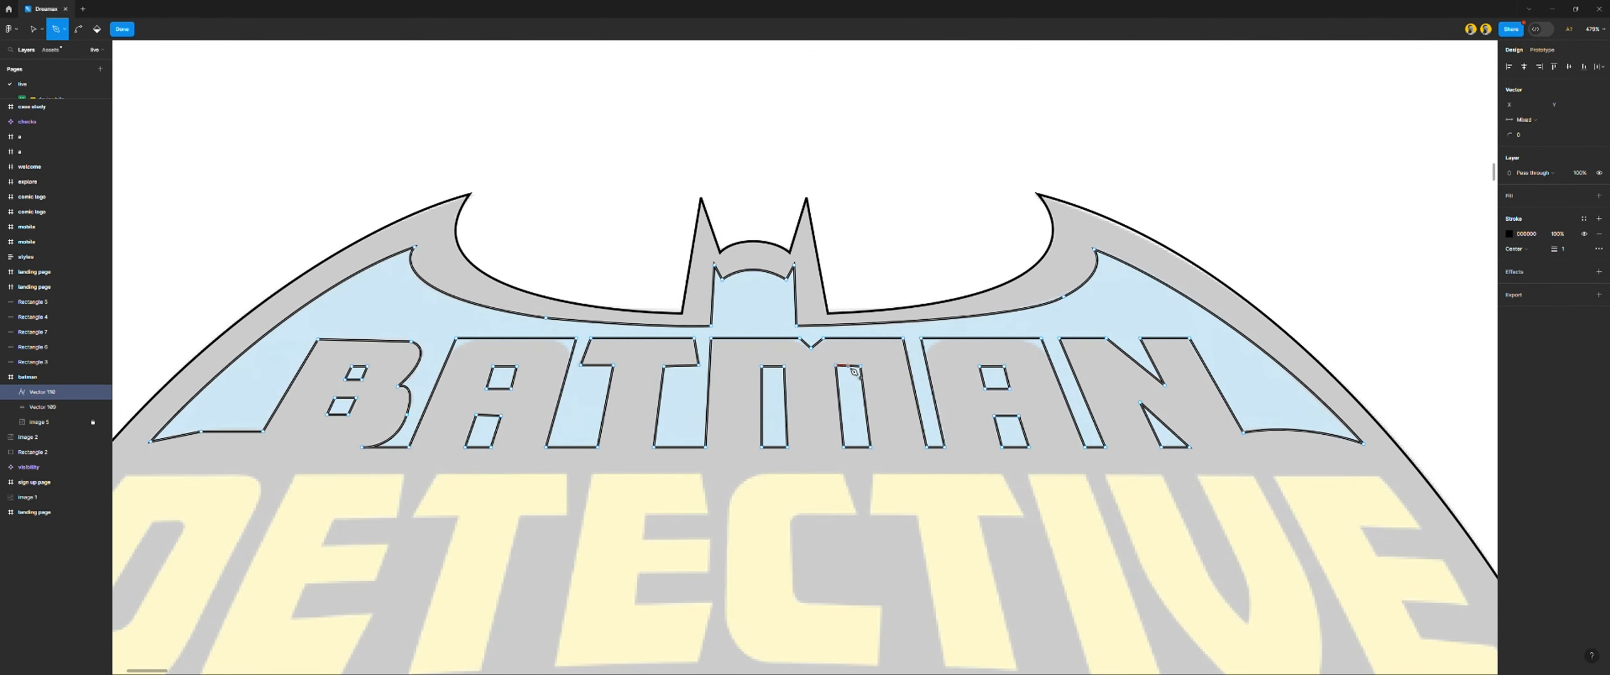
{"action": "left_click", "coordinate": [126, 31]}
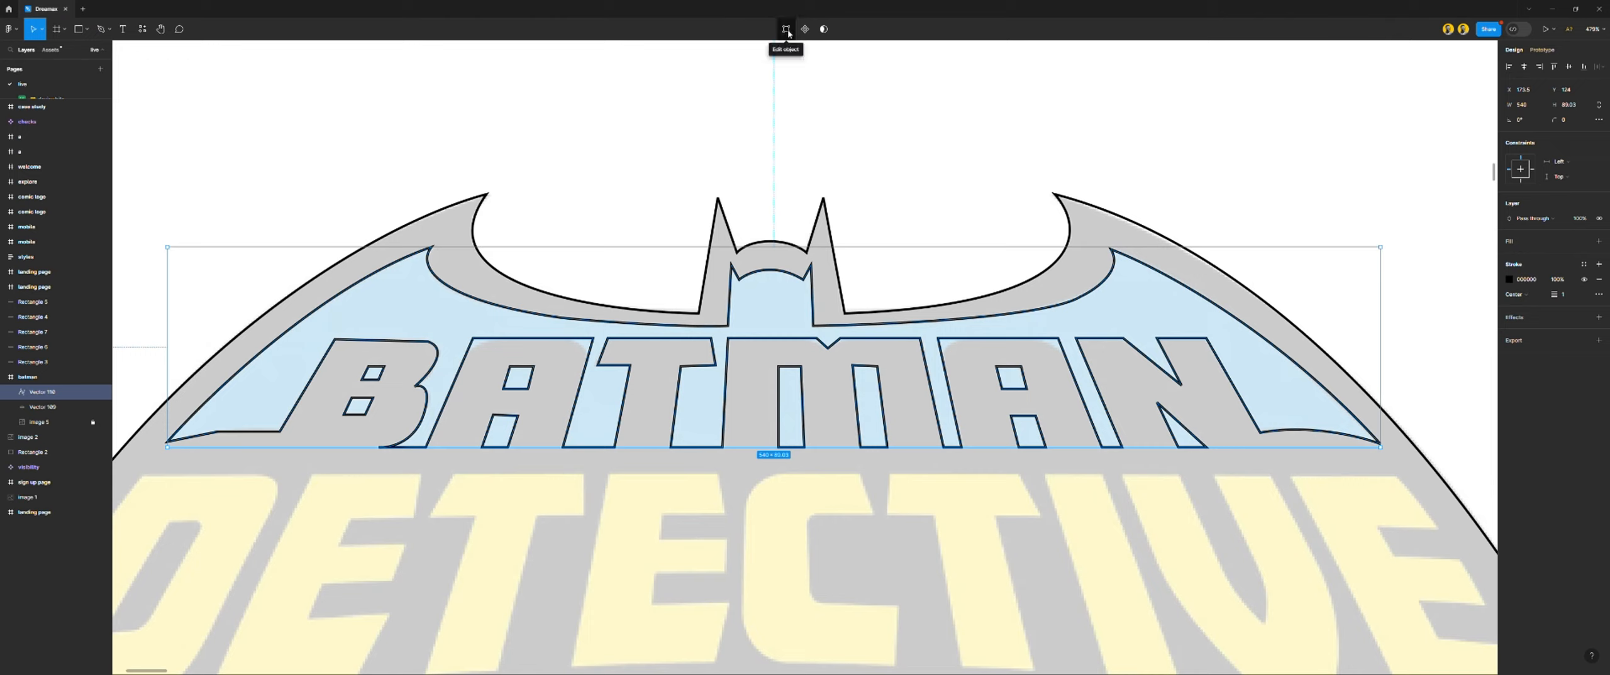
{"action": "left_click", "coordinate": [786, 30]}
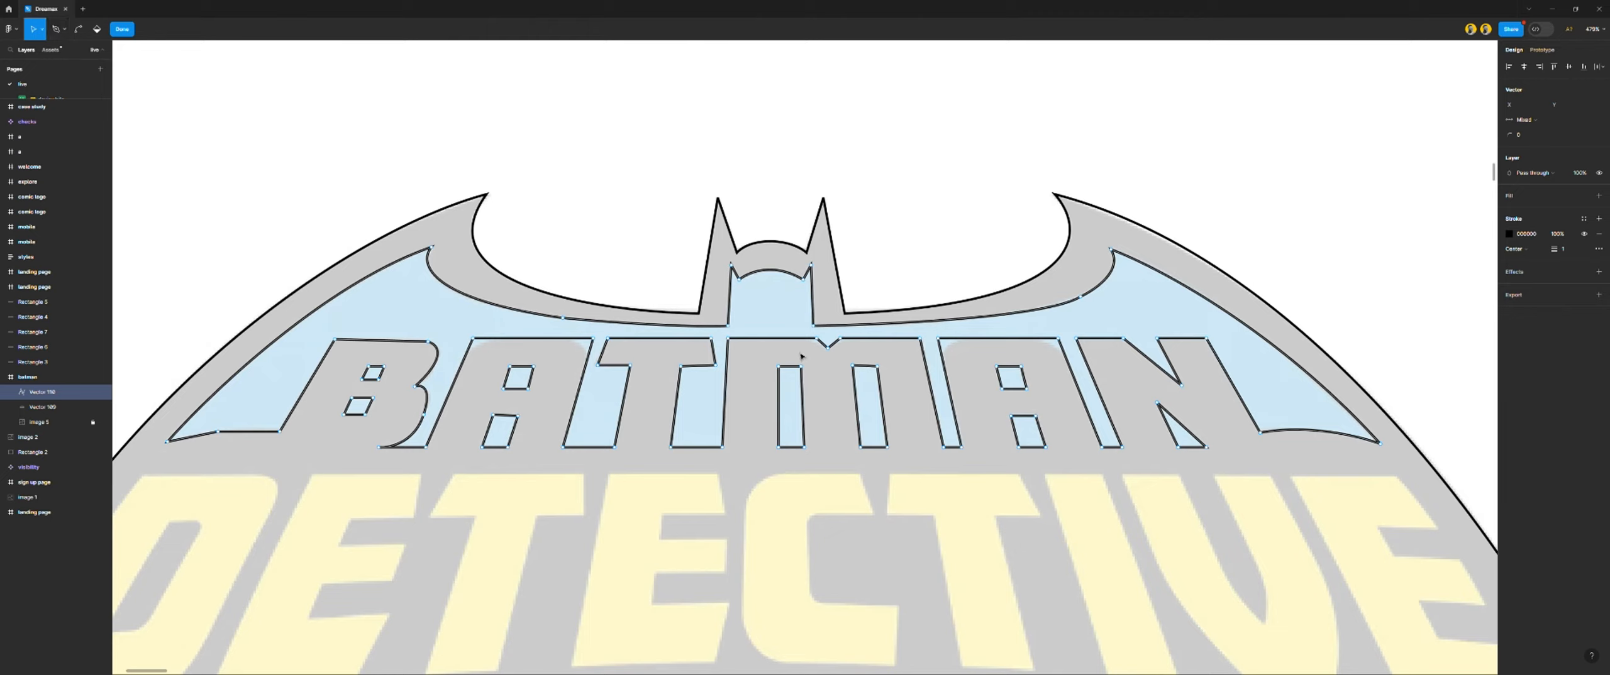
Try to reshape the upper-right corner of the second A in BATMAN by moving and bending its corner point
{"action": "scroll", "coordinate": [899, 377], "scroll_direction": "up", "scroll_amount": 5}
{"action": "scroll", "coordinate": [891, 390], "scroll_direction": "right", "scroll_amount": 2}
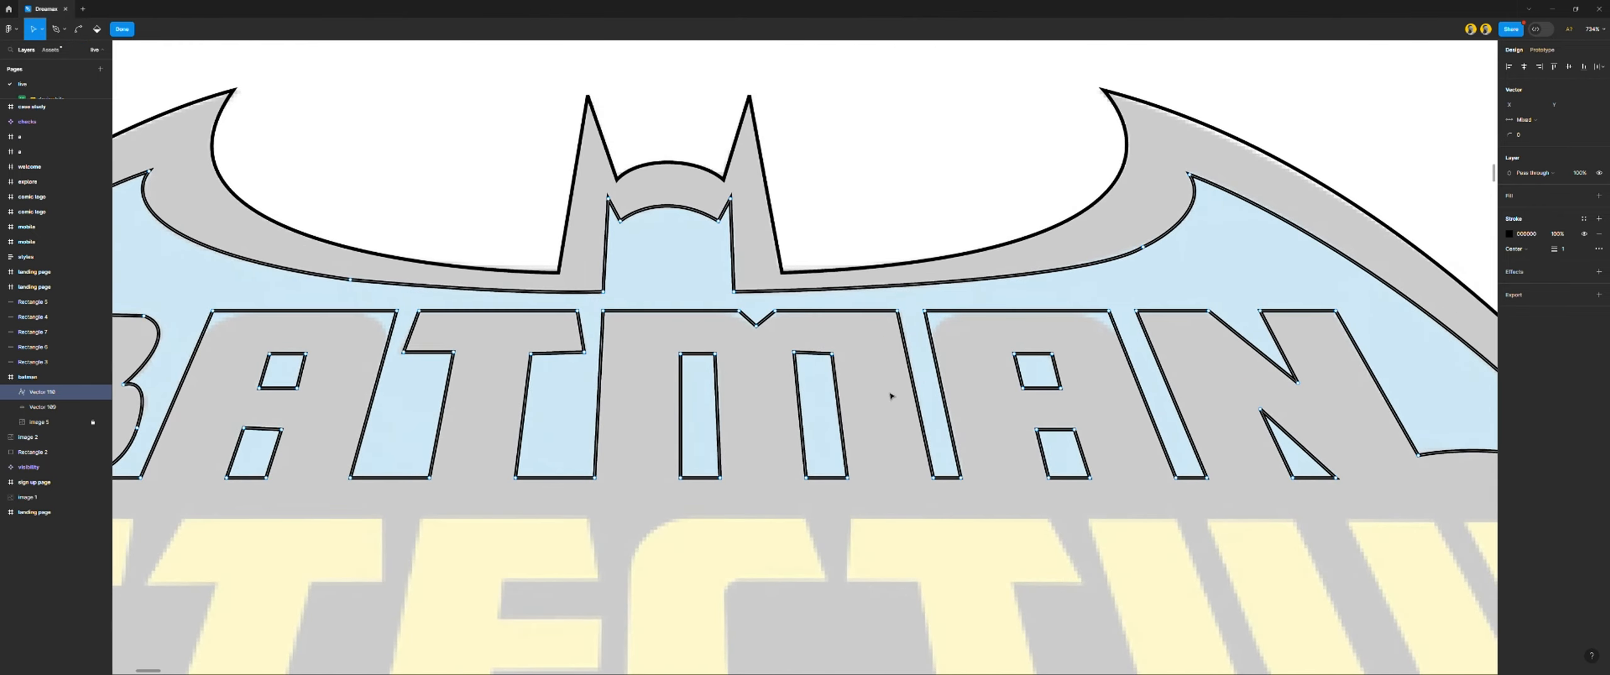
{"action": "scroll", "coordinate": [1071, 340], "scroll_direction": "up", "scroll_amount": 3}
{"action": "left_click", "coordinate": [1125, 303]}
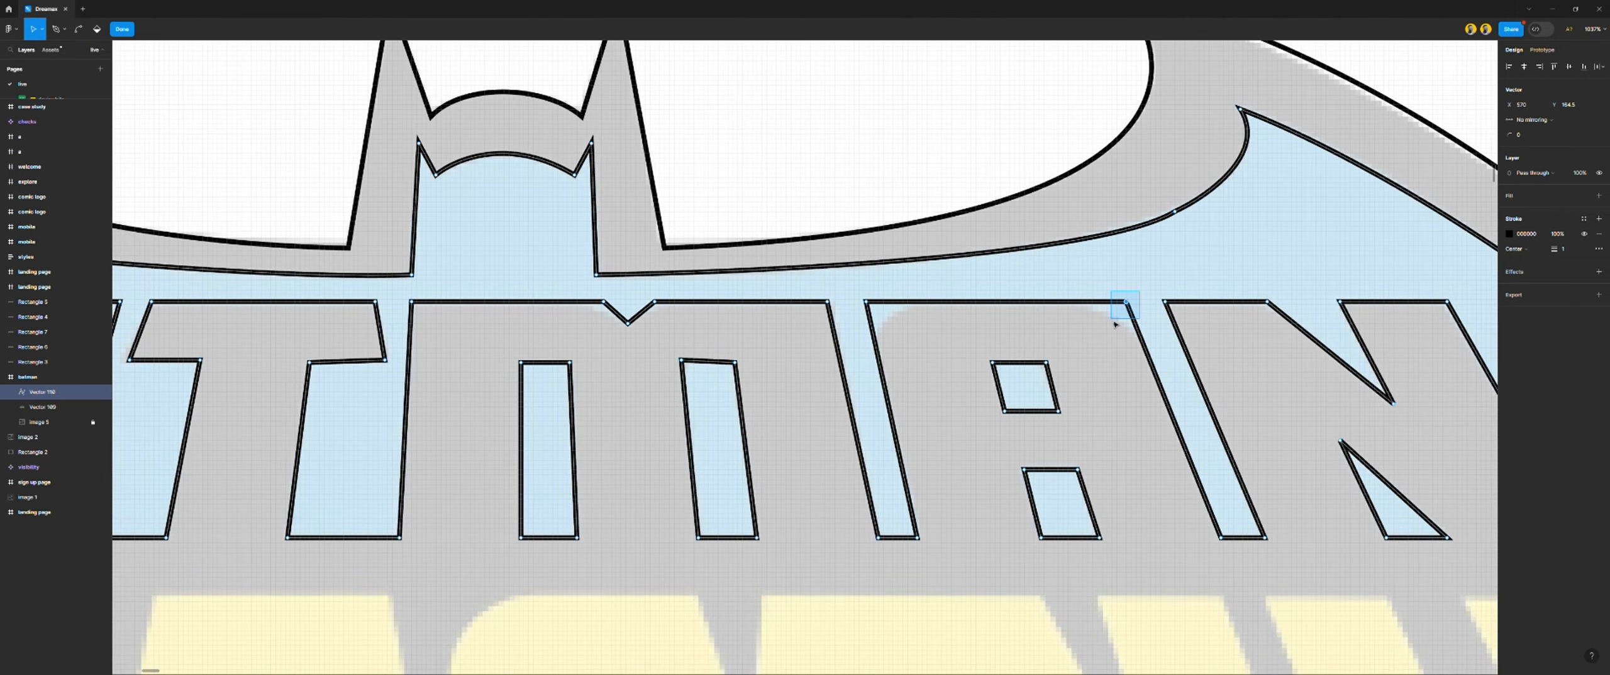
{"action": "left_click_drag", "start_coordinate": [1148, 287], "coordinate": [1109, 324]}
{"action": "scroll", "coordinate": [1129, 306], "scroll_direction": "up", "scroll_amount": 4}
{"action": "scroll", "coordinate": [1001, 307], "scroll_direction": "down", "scroll_amount": 2}
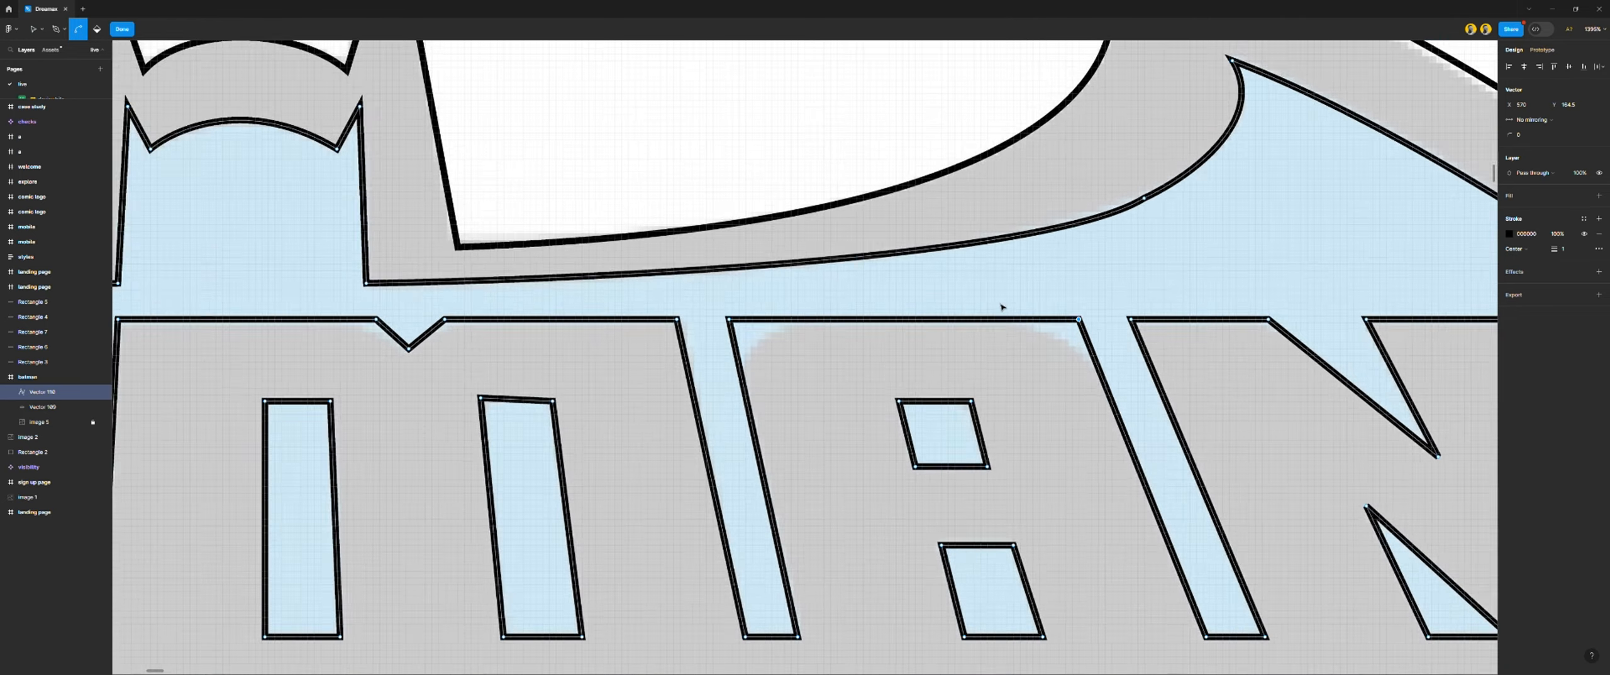
{"action": "scroll", "coordinate": [1002, 307], "scroll_direction": "down", "scroll_amount": 1}
{"action": "key", "text": "ctrl"}
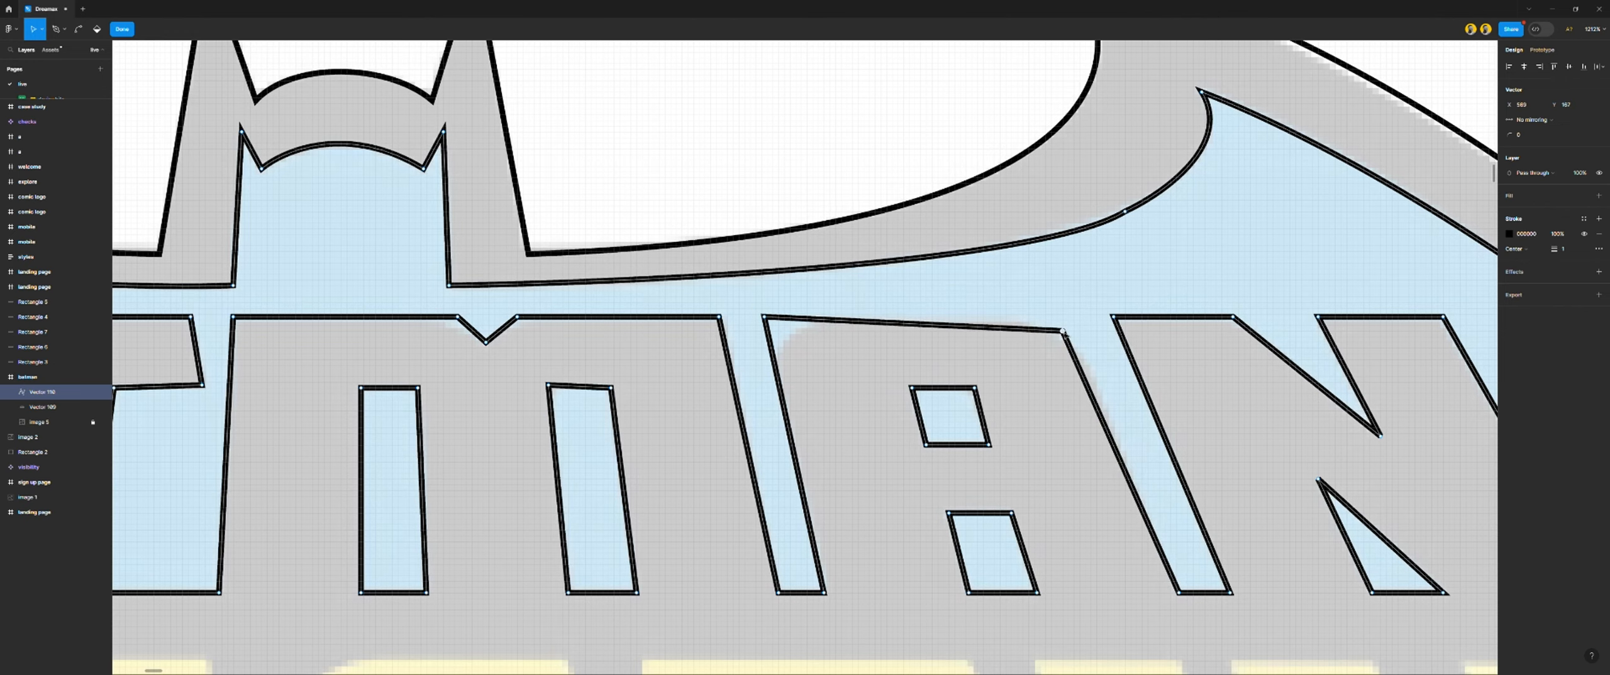
{"action": "key", "text": "ctrl"}
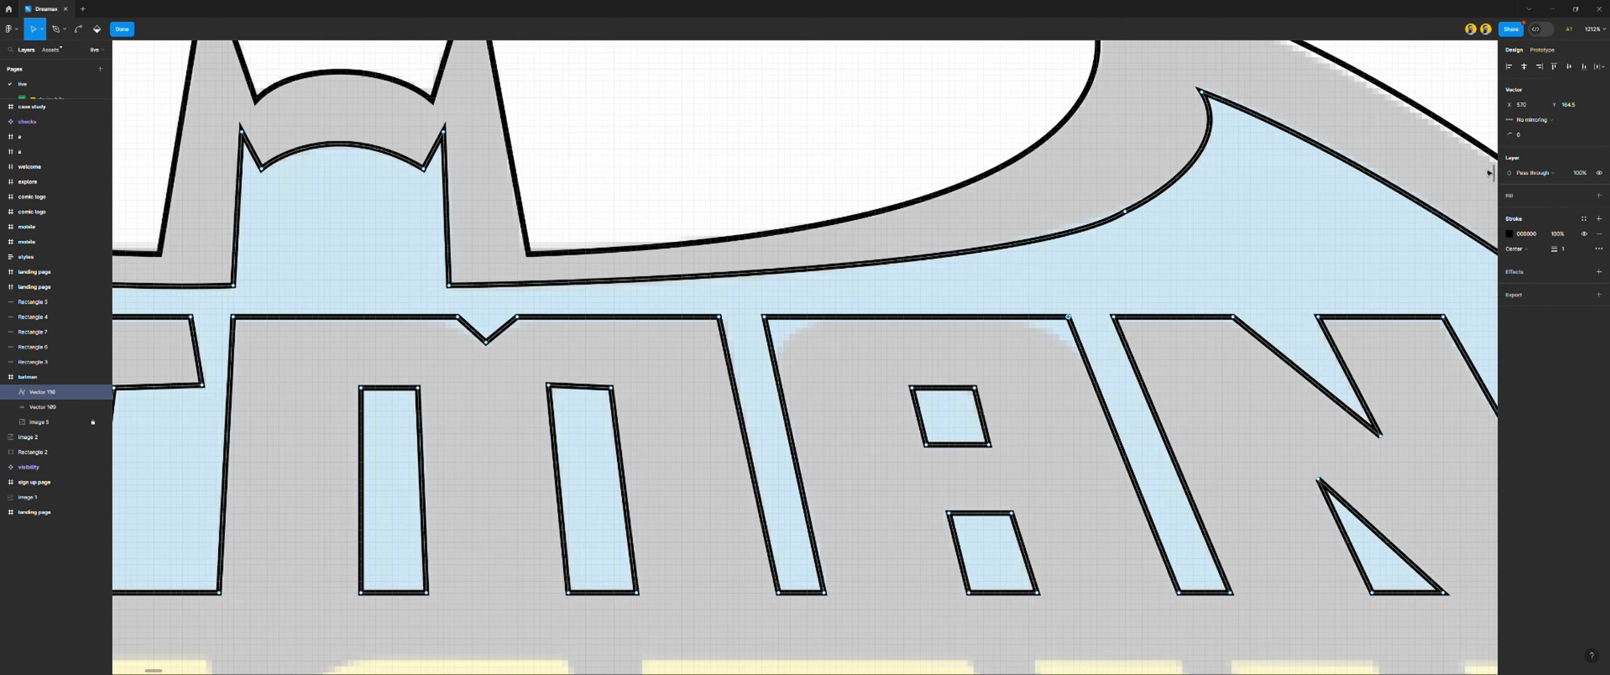
{"action": "key", "text": "ctrl"}
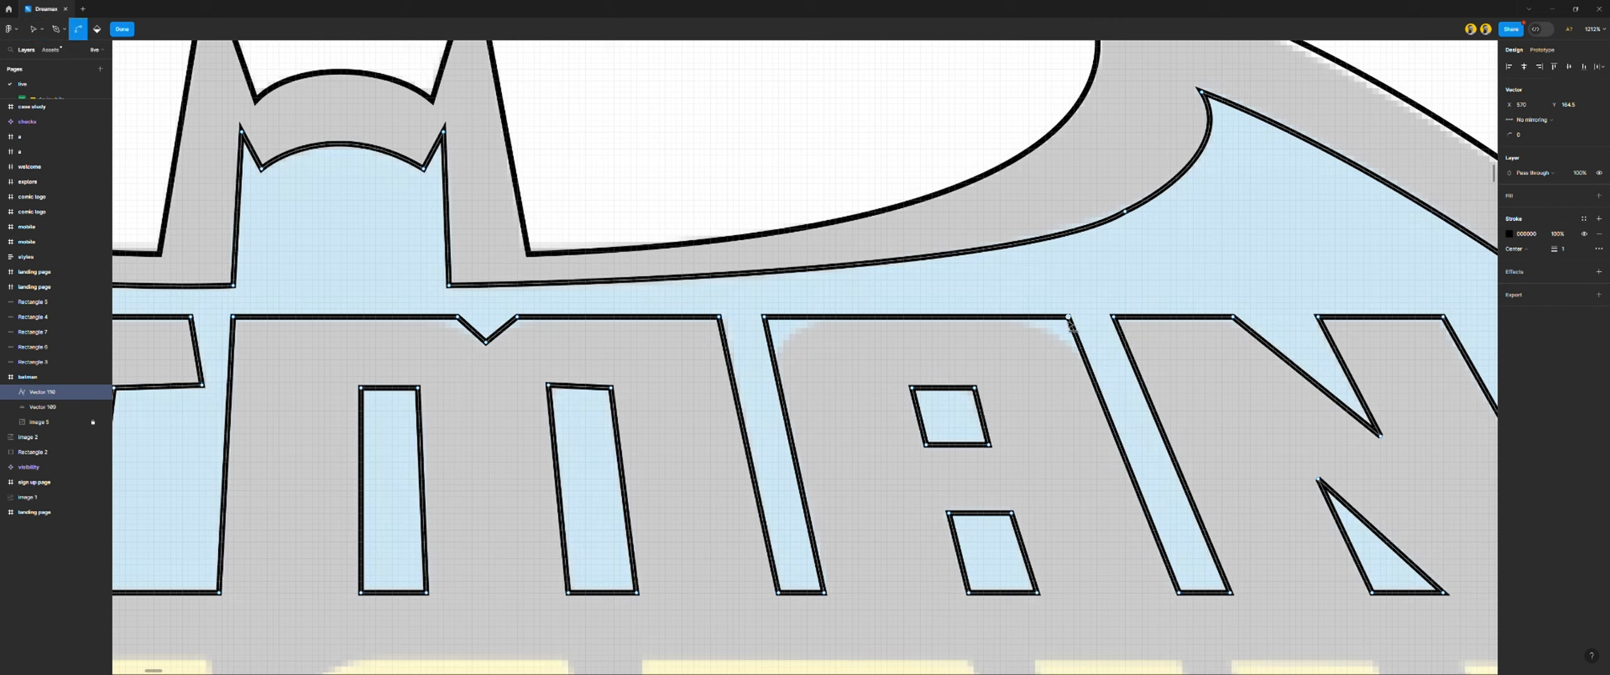
{"action": "left_click_drag", "start_coordinate": [1069, 318], "coordinate": [998, 313]}
{"action": "key", "text": "ctrl+z"}
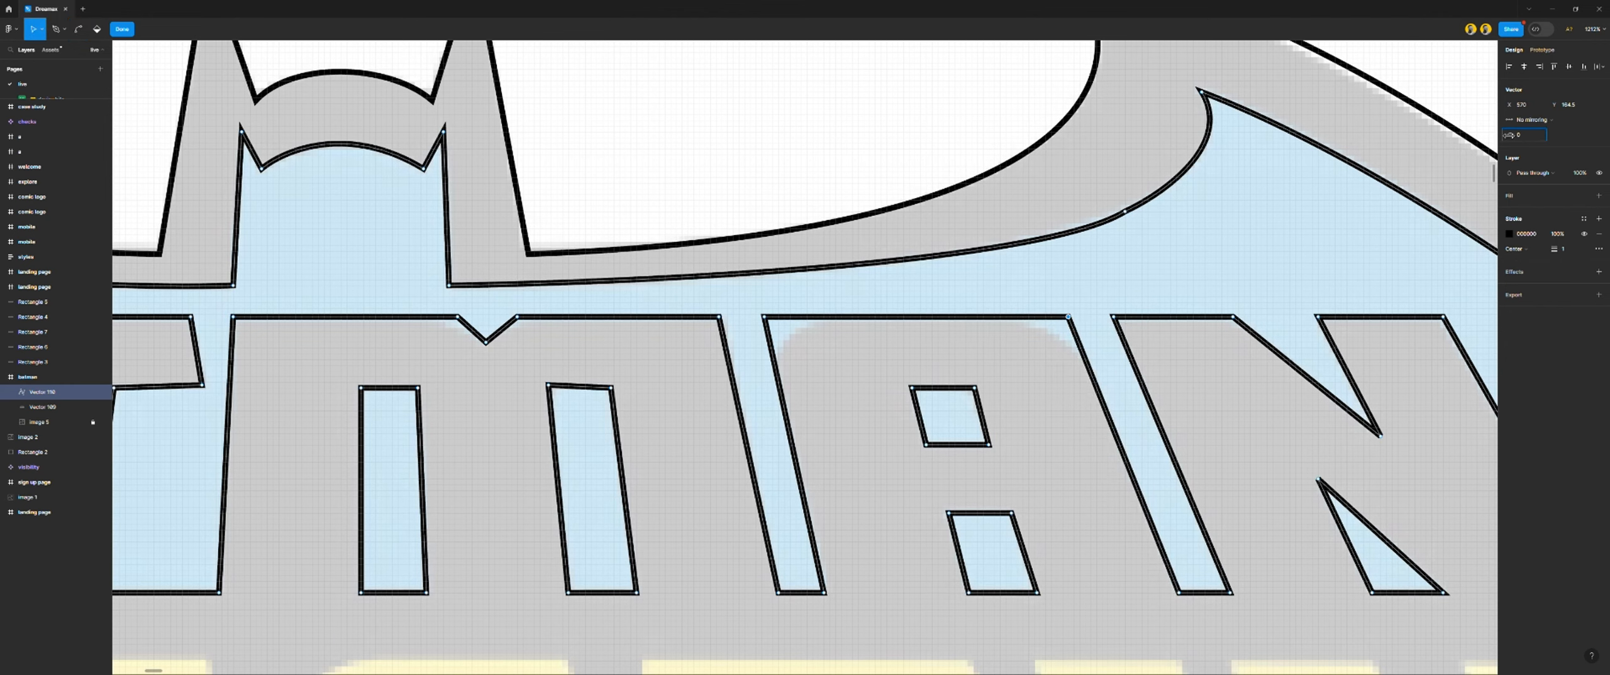
Round the upper-right corner of the second A to follow the reference, and its upper-left corner with a radius of 10
{"action": "left_click_drag", "start_coordinate": [1508, 134], "coordinate": [1525, 137]}
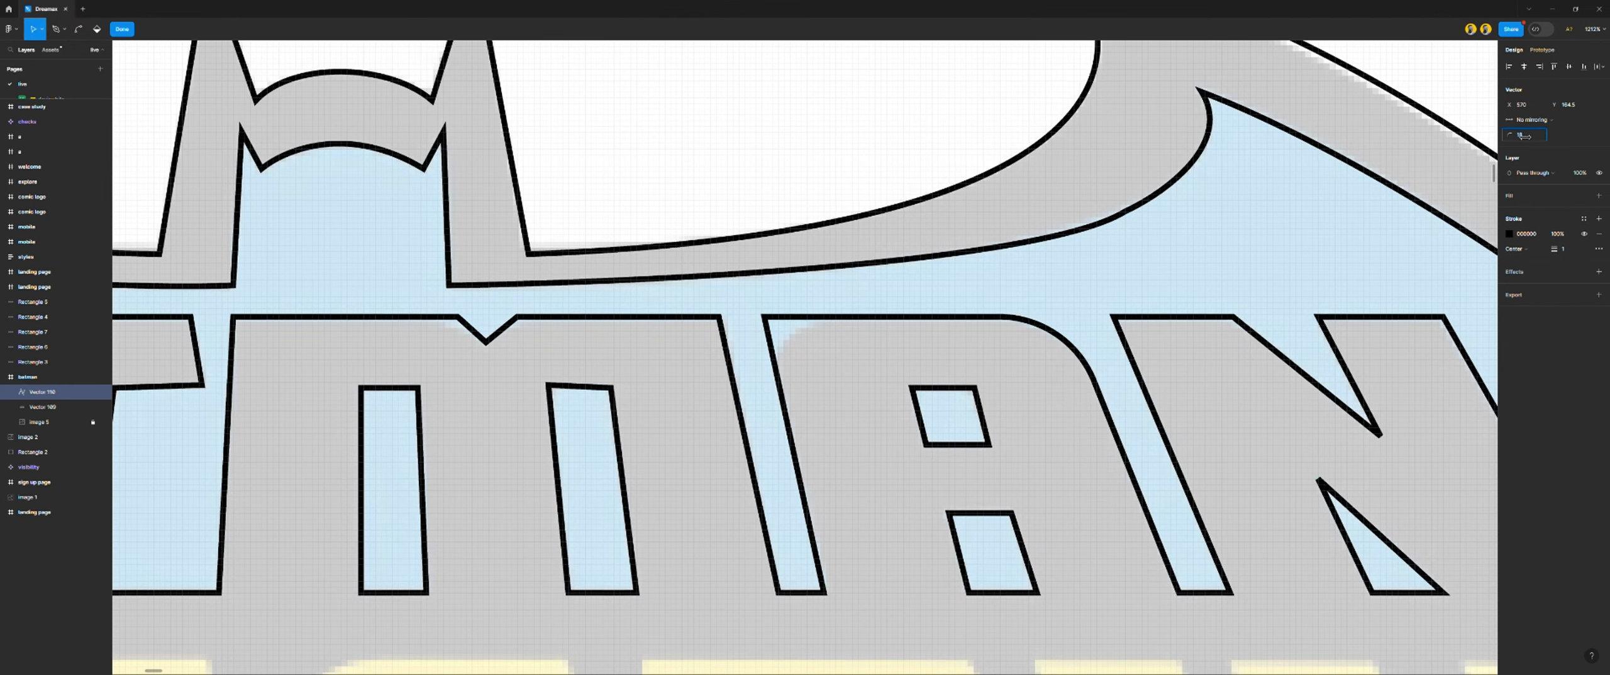
{"action": "left_click", "coordinate": [763, 317]}
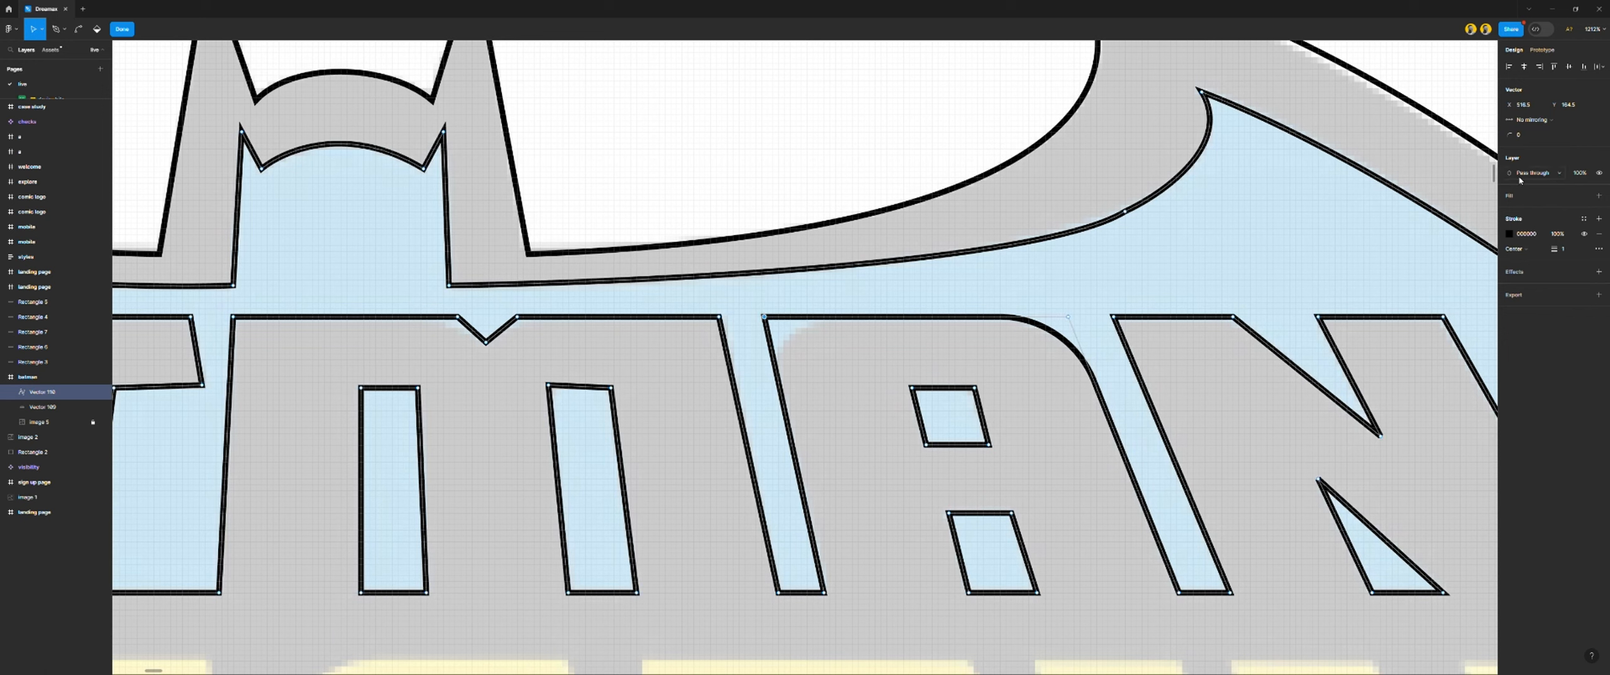
{"action": "left_click_drag", "start_coordinate": [1506, 134], "coordinate": [1509, 136]}
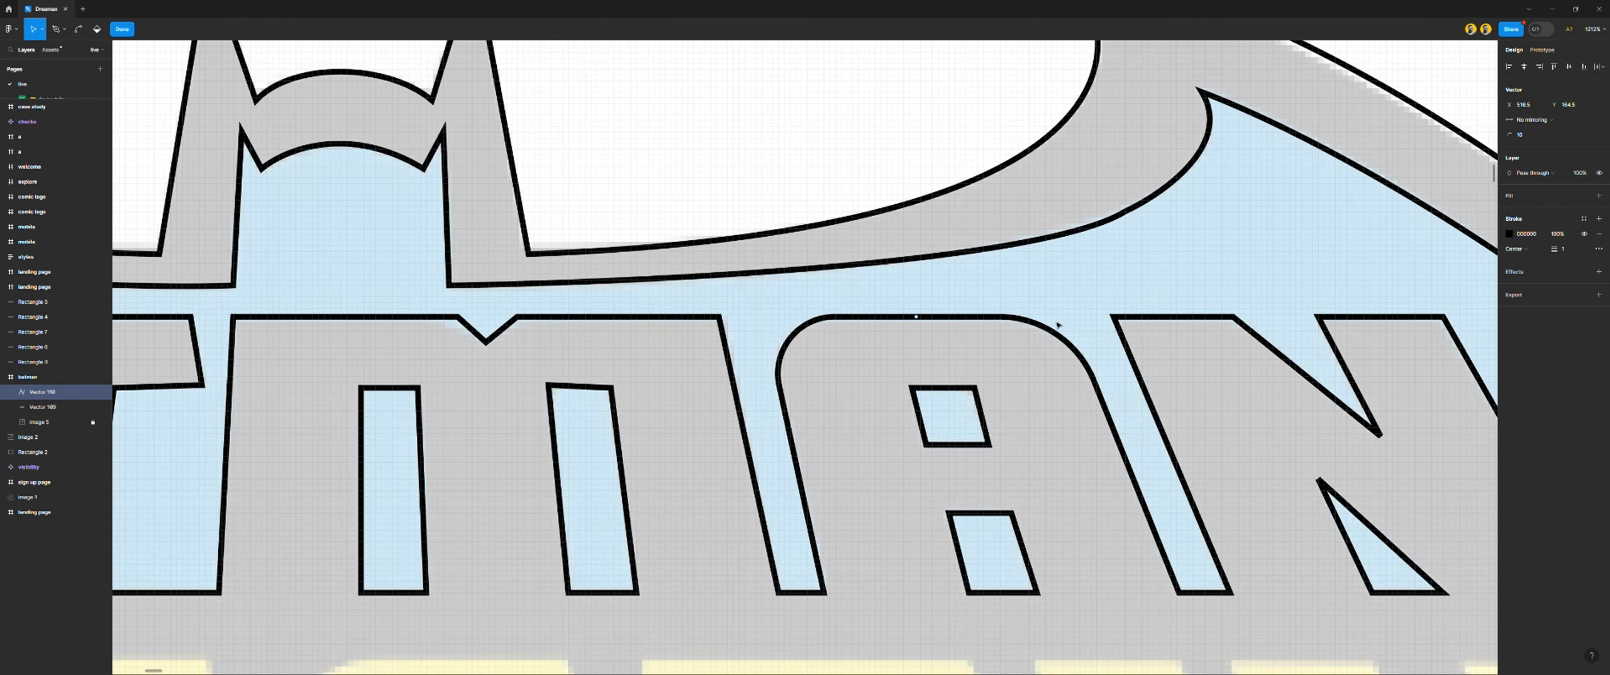
Reshape the crossbar of the T by moving both lower outer corners inward and the upper-right corner slightly outward
{"action": "scroll", "coordinate": [891, 352], "scroll_direction": "left", "scroll_amount": 10}
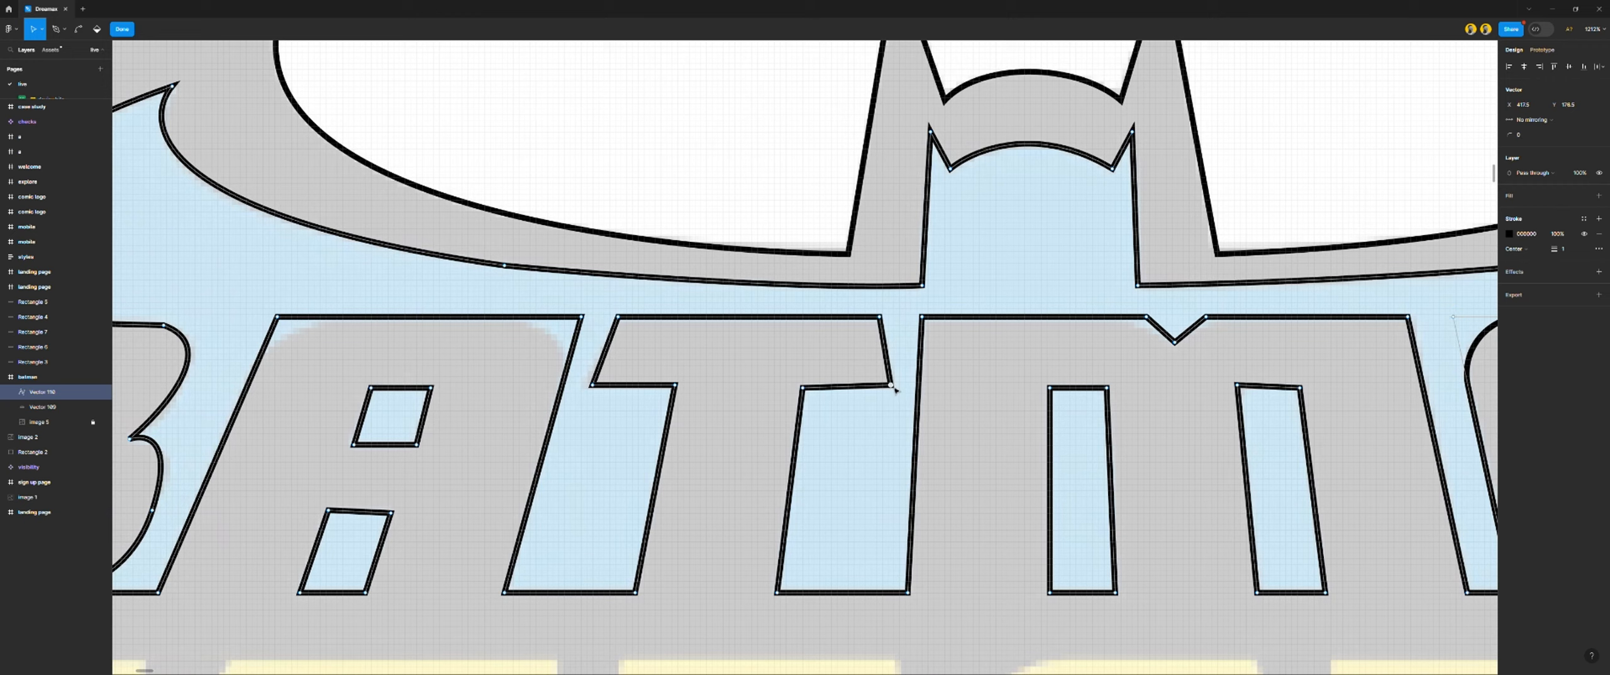
{"action": "left_click_drag", "start_coordinate": [891, 386], "coordinate": [882, 386]}
{"action": "left_click", "coordinate": [880, 318]}
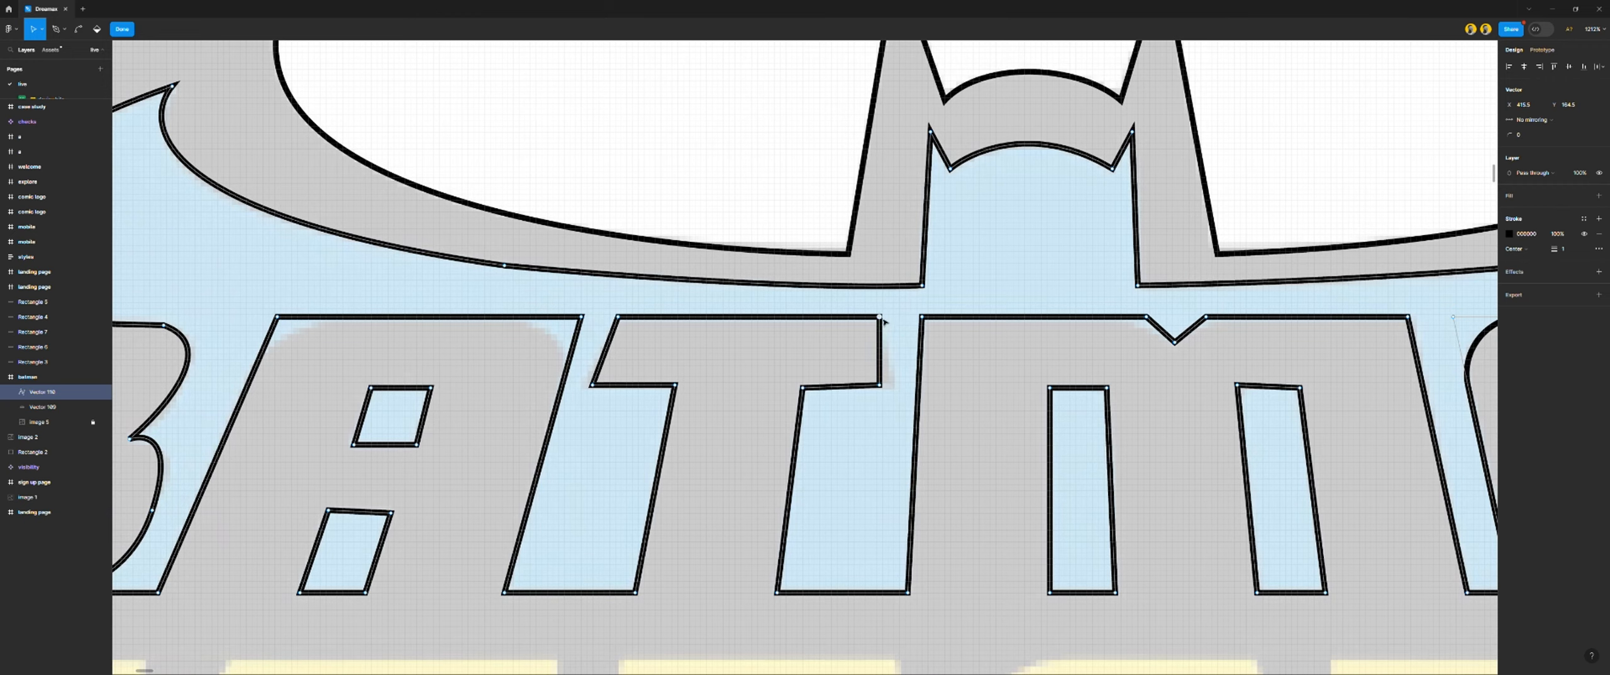
{"action": "left_click_drag", "start_coordinate": [880, 319], "coordinate": [886, 318]}
{"action": "left_click_drag", "start_coordinate": [595, 388], "coordinate": [604, 392]}
Round the upper-right corner of the first A in BATMAN with a corner radius of 10
{"action": "scroll", "coordinate": [605, 393], "scroll_direction": "left", "scroll_amount": 5}
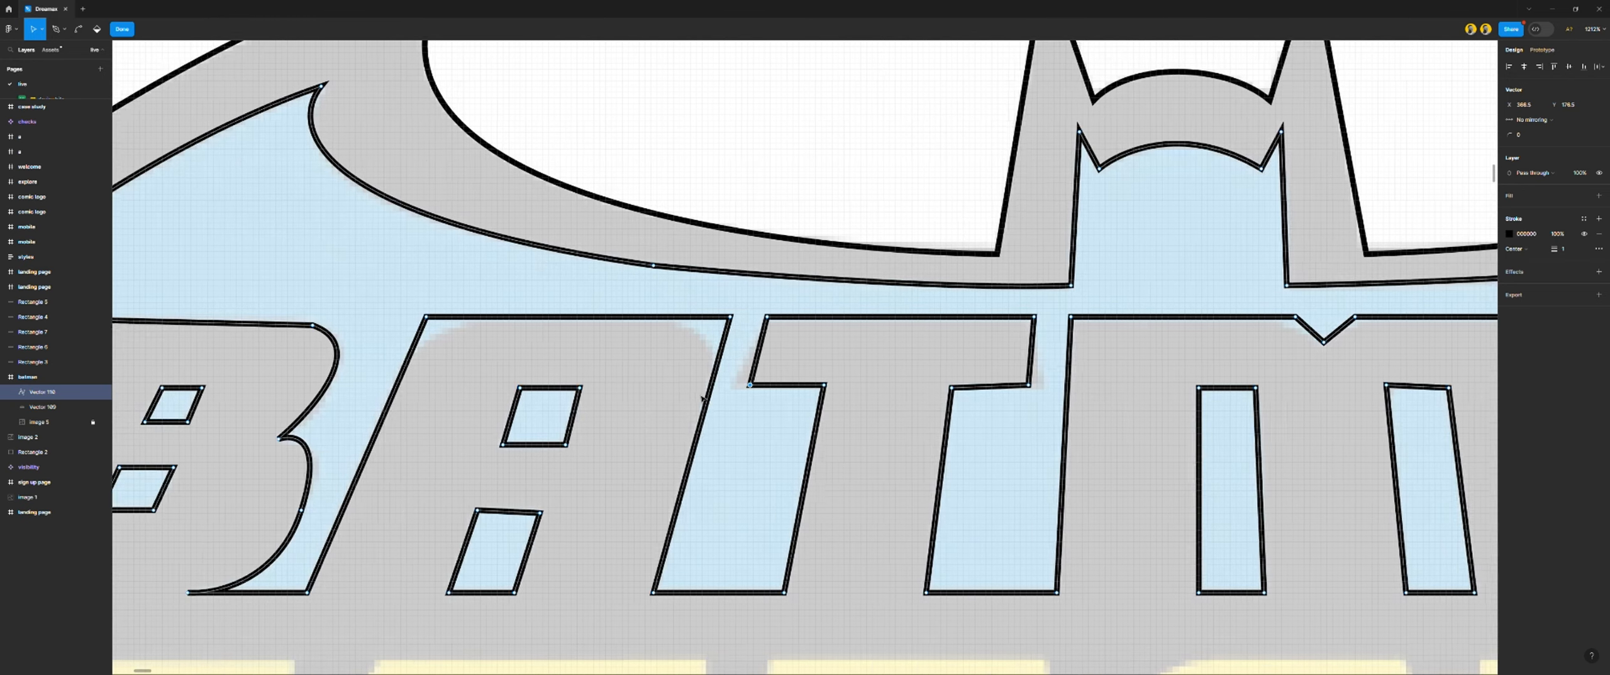
{"action": "left_click_drag", "start_coordinate": [890, 301], "coordinate": [871, 350]}
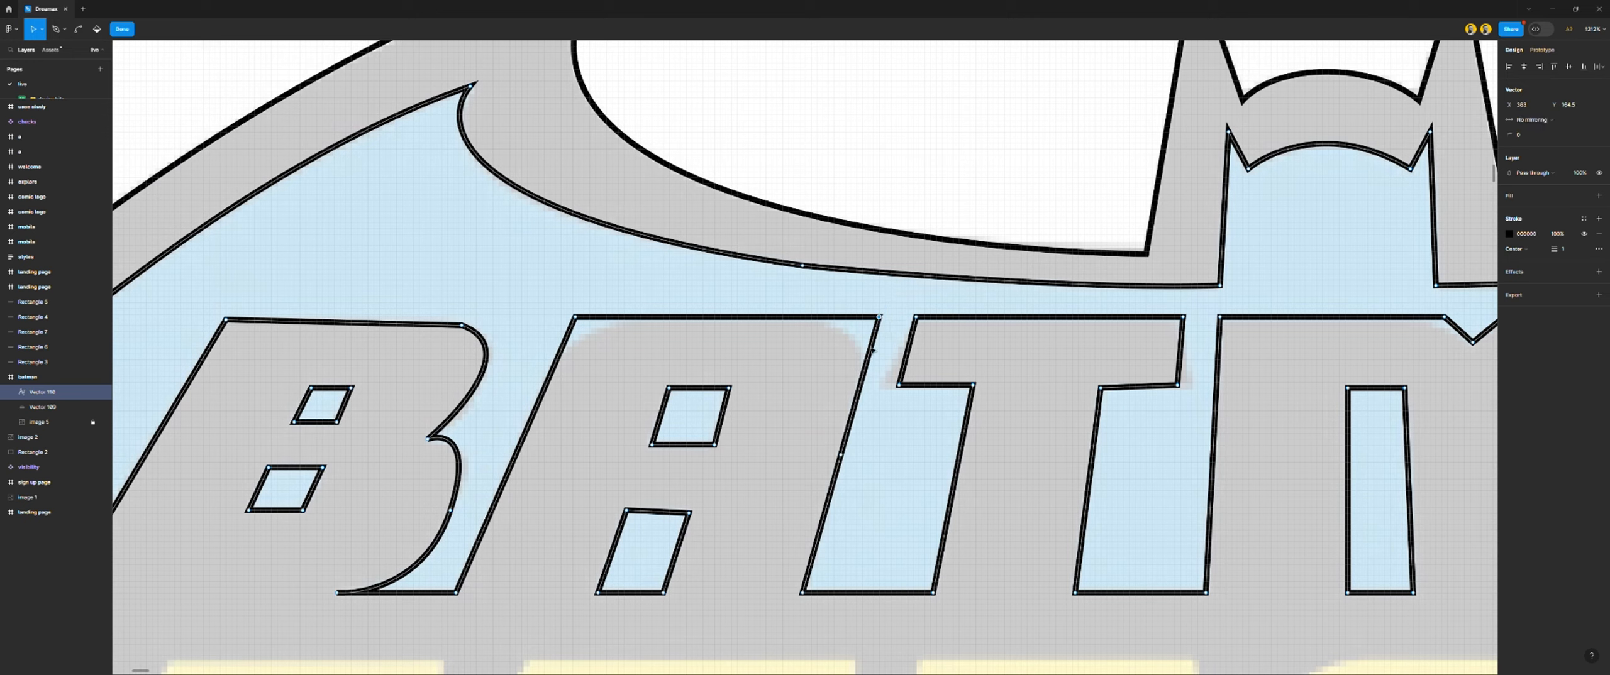
{"action": "left_click", "coordinate": [1525, 136]}
{"action": "type", "text": "10"}
{"action": "key", "text": "Return"}
Round the upper-left corner of the first A, raising the corner radius past 11 until it matches the reference
{"action": "left_click_drag", "start_coordinate": [621, 287], "coordinate": [525, 352]}
{"action": "left_click", "coordinate": [1524, 136]}
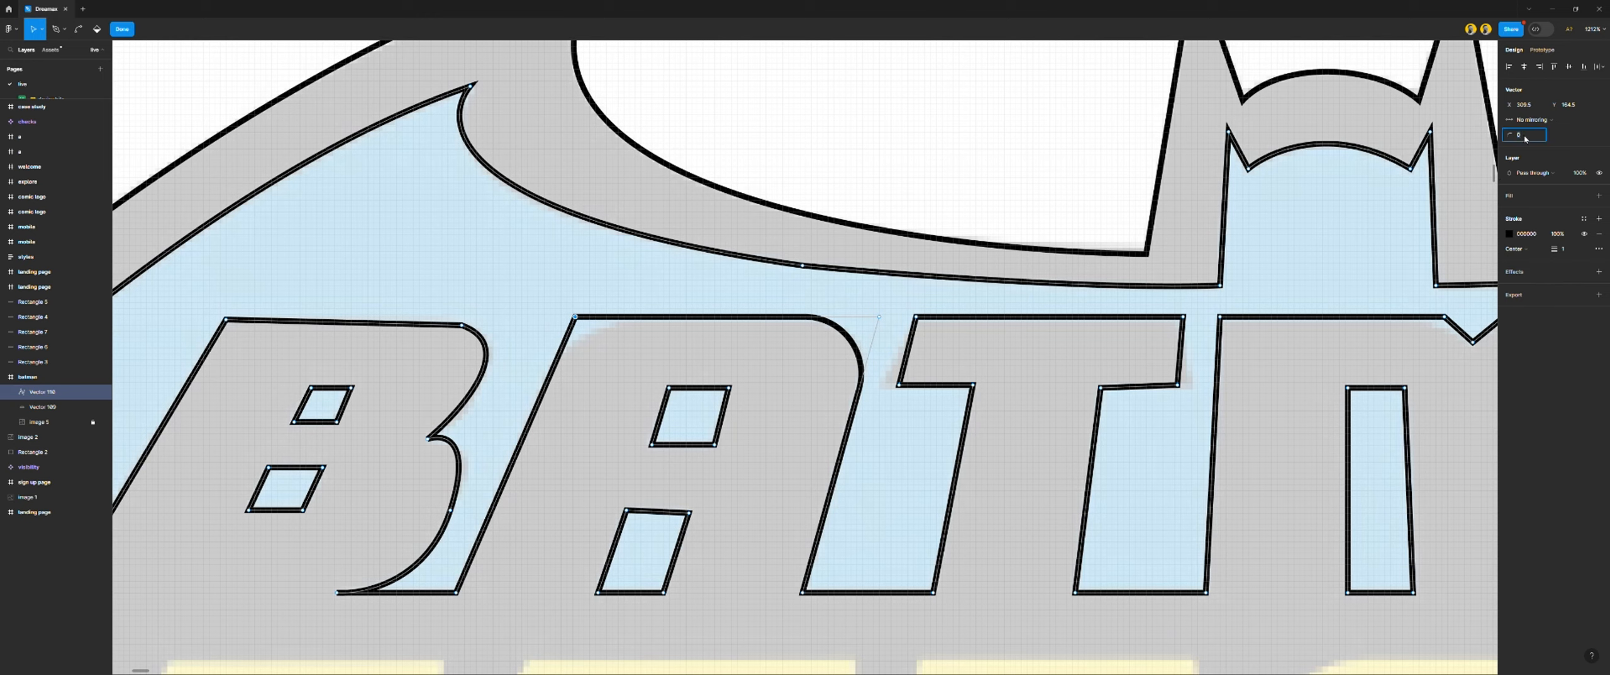
{"action": "key", "text": "Return"}
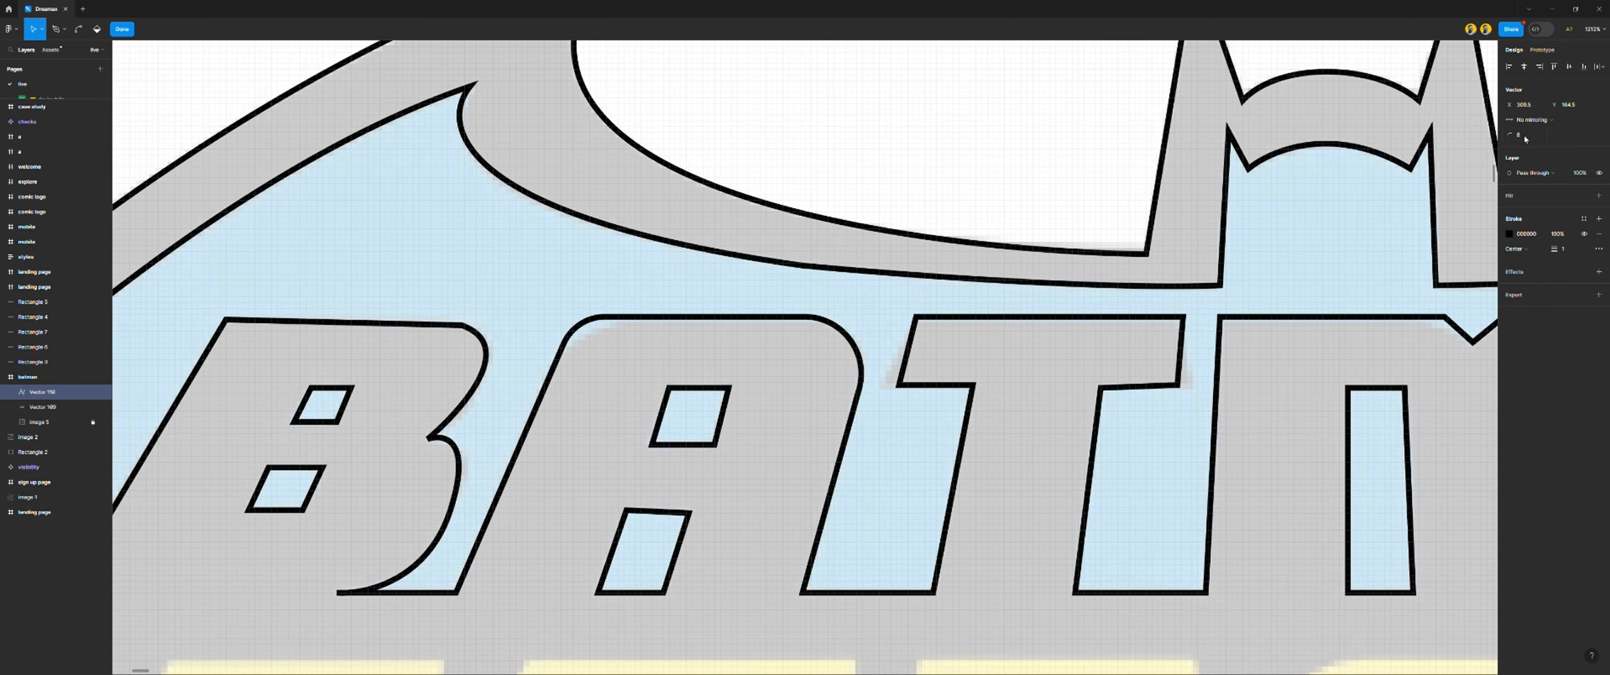
{"action": "left_click", "coordinate": [1524, 139]}
{"action": "type", "text": "10"}
{"action": "key", "text": "Return"}
{"action": "left_click", "coordinate": [1524, 137]}
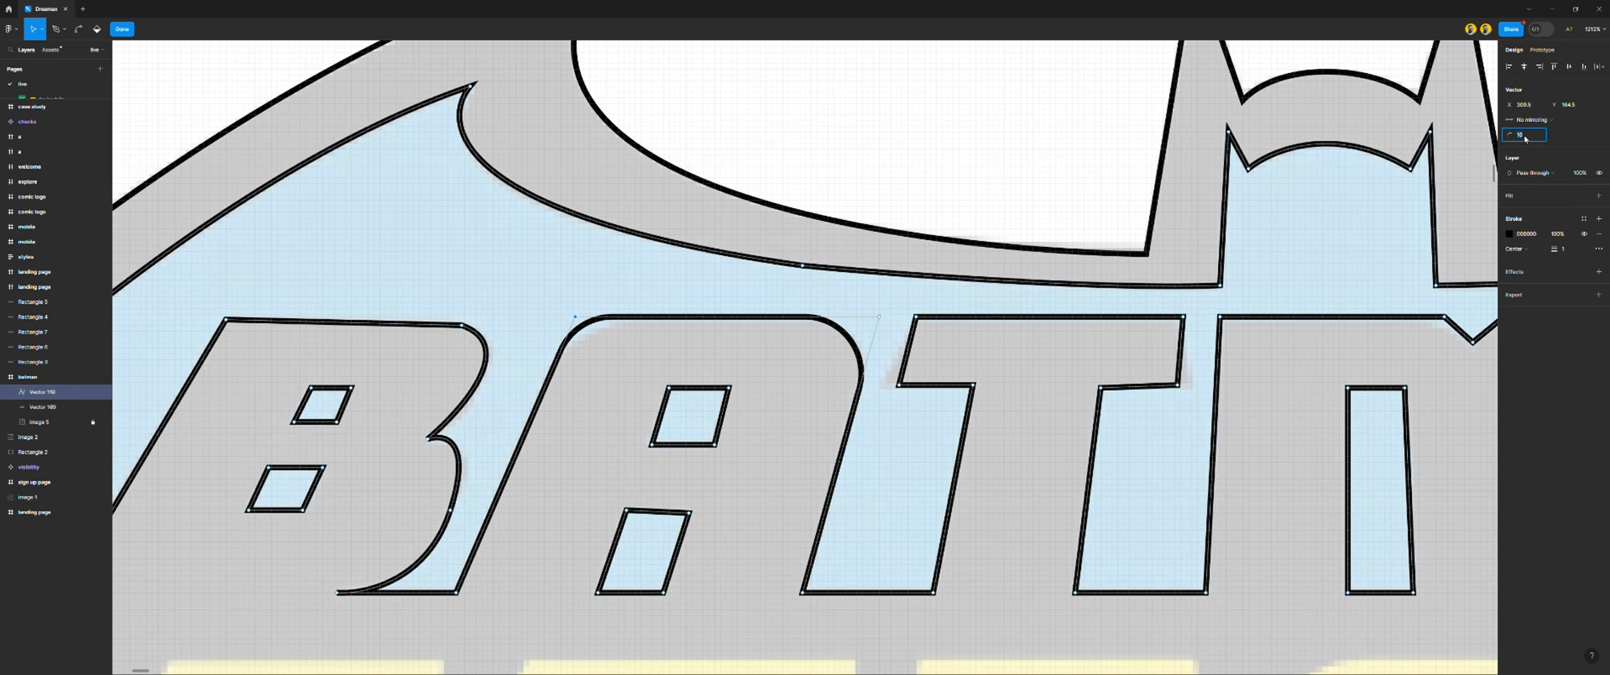
{"action": "type", "text": "11"}
{"action": "key", "text": "Return"}
{"action": "left_click", "coordinate": [1524, 138]}
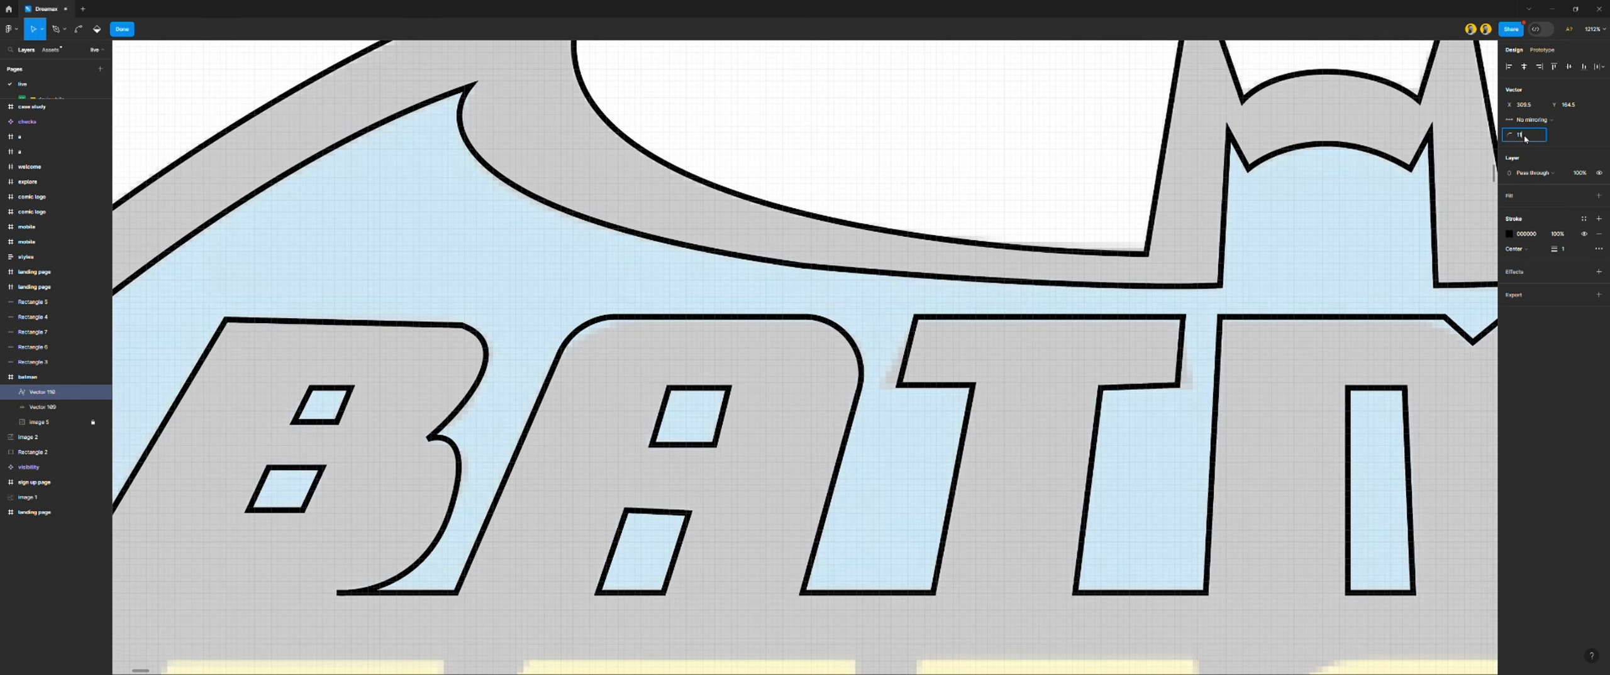
{"action": "key", "text": "Up"}
{"action": "key", "text": "Up"}
{"action": "key", "text": "Up"}
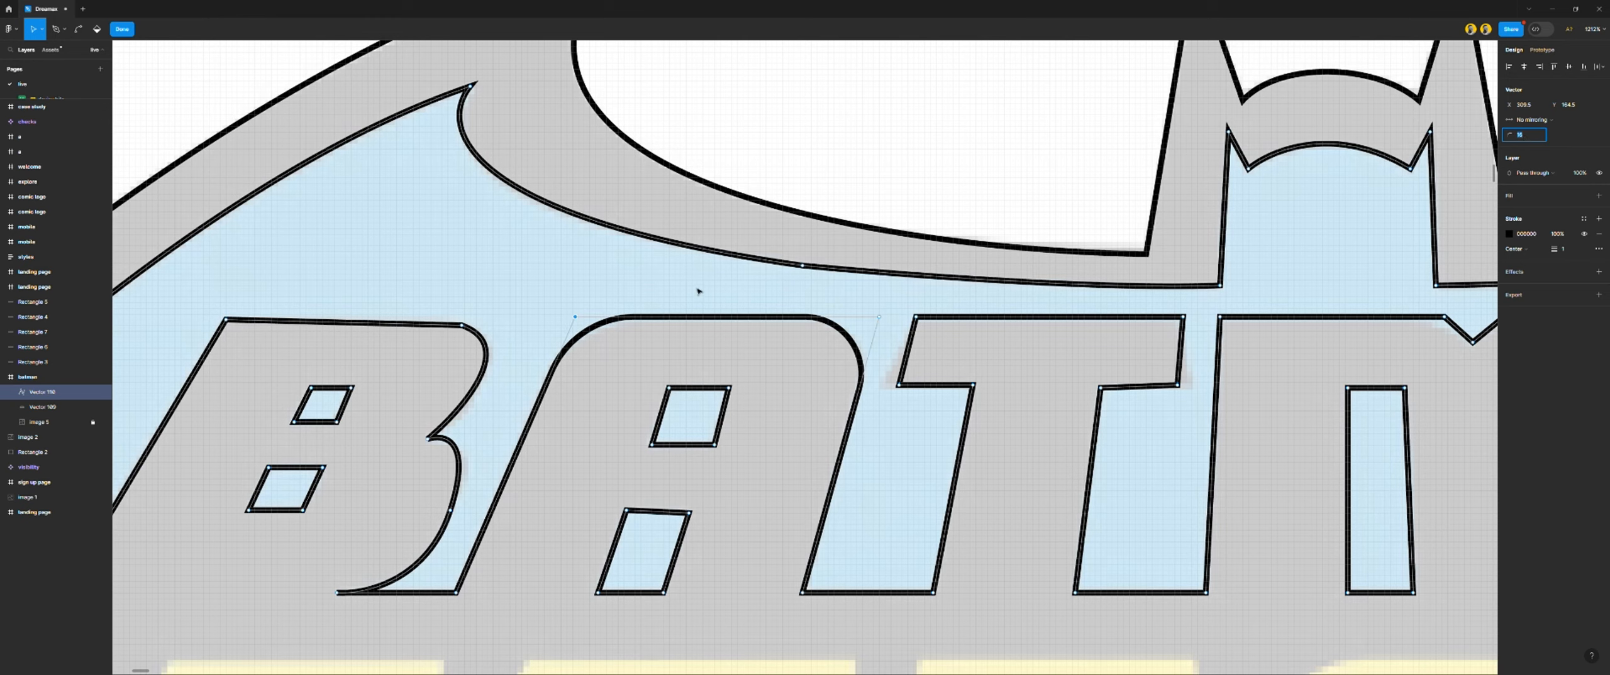
Adjust the upper opening of the first A by moving its lower corners and upper-right corner to match the reference
{"action": "scroll", "coordinate": [941, 304], "scroll_direction": "down", "scroll_amount": 5}
{"action": "scroll", "coordinate": [941, 304], "scroll_direction": "up", "scroll_amount": 2}
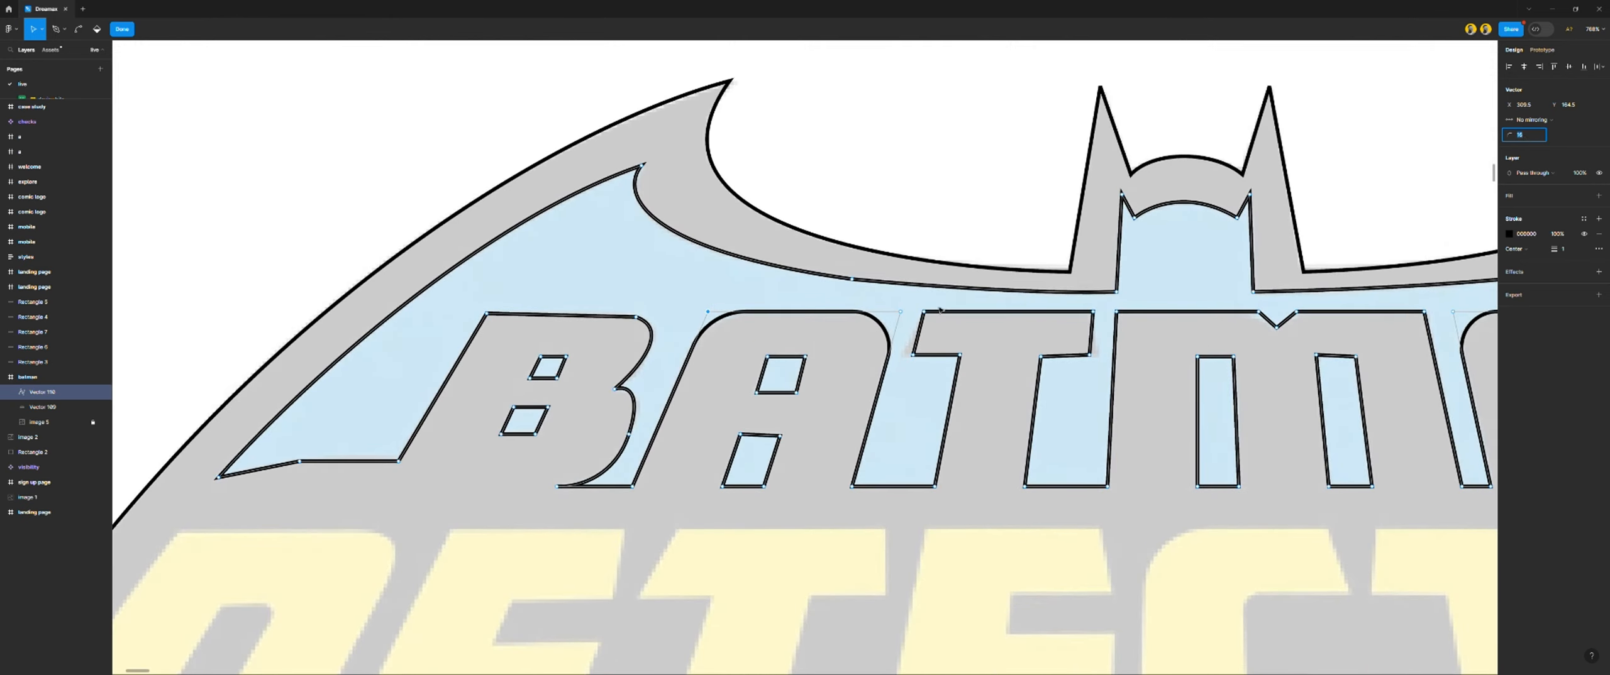
{"action": "scroll", "coordinate": [816, 394], "scroll_direction": "up", "scroll_amount": 3}
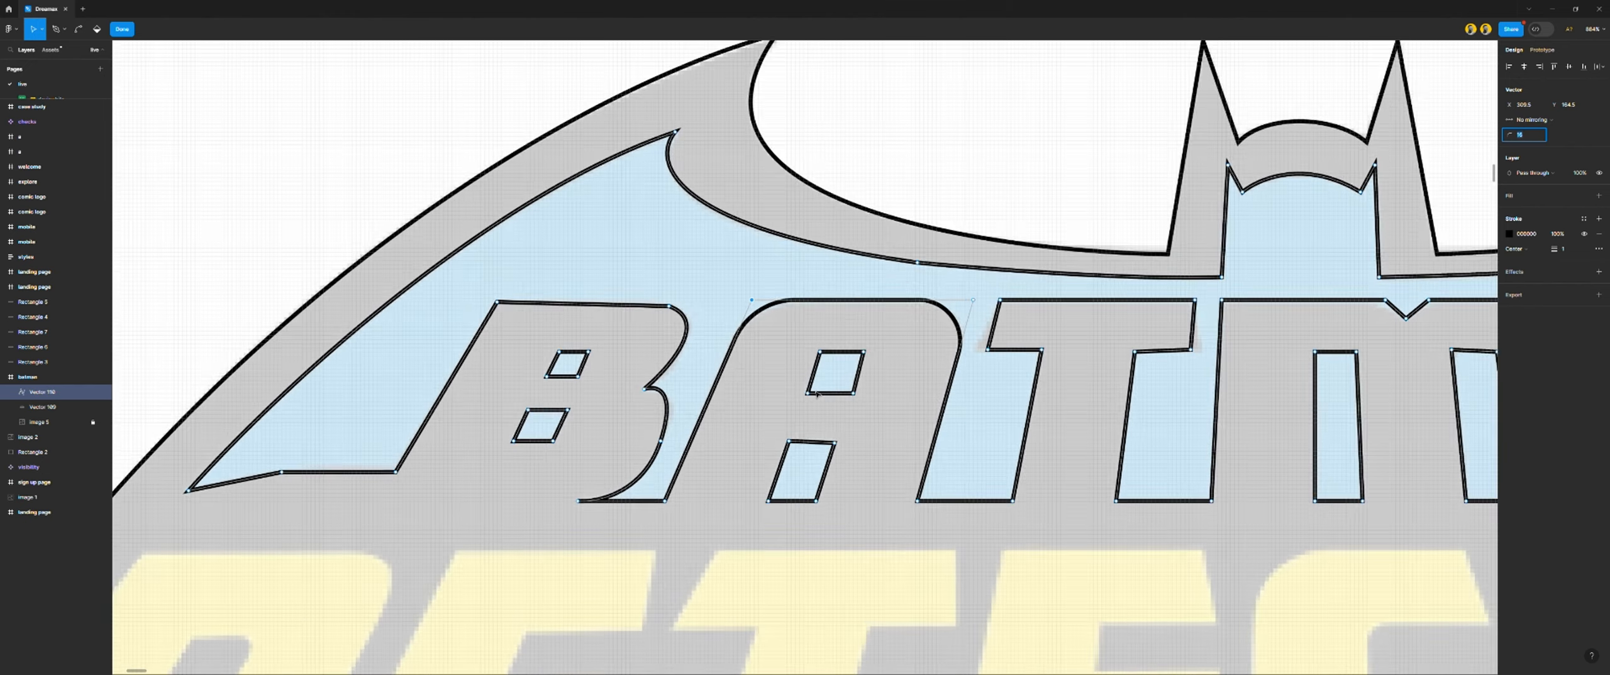
{"action": "left_click", "coordinate": [805, 396]}
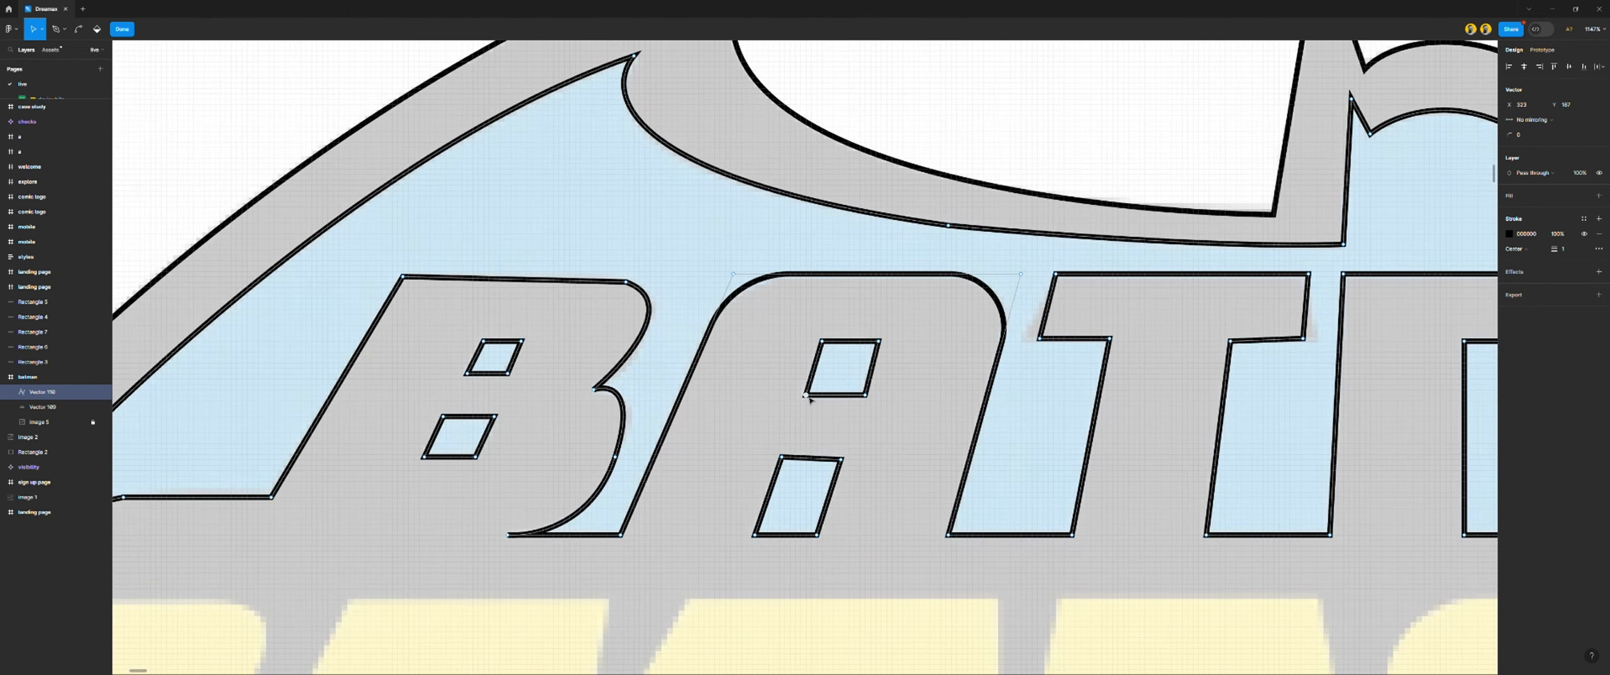
{"action": "left_click_drag", "start_coordinate": [809, 396], "coordinate": [859, 404]}
{"action": "left_click_drag", "start_coordinate": [880, 343], "coordinate": [882, 342]}
{"action": "left_click_drag", "start_coordinate": [858, 398], "coordinate": [861, 400]}
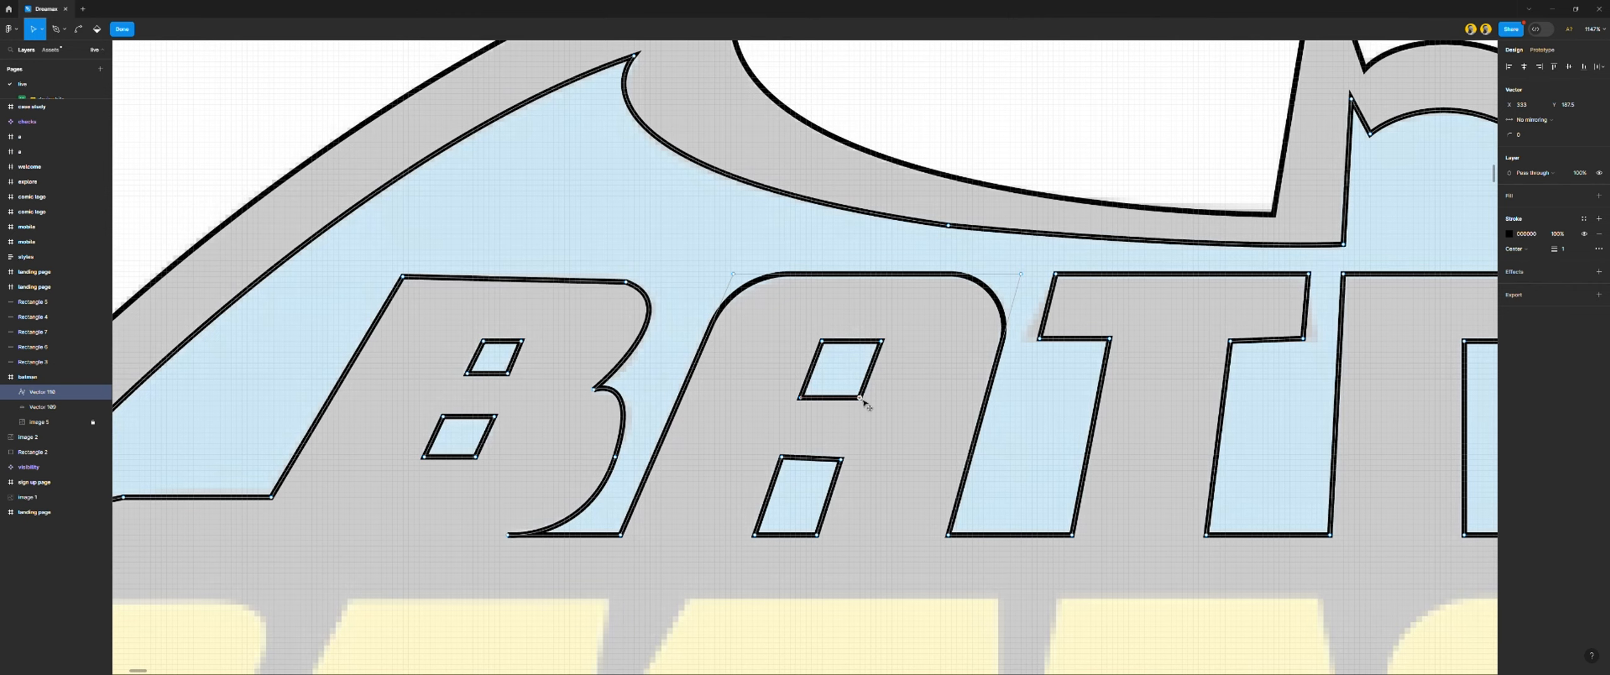
Flatten the curve at the upper-right point of the B by raising the end of its Bézier handle
{"action": "scroll", "coordinate": [857, 377], "scroll_direction": "down", "scroll_amount": 2}
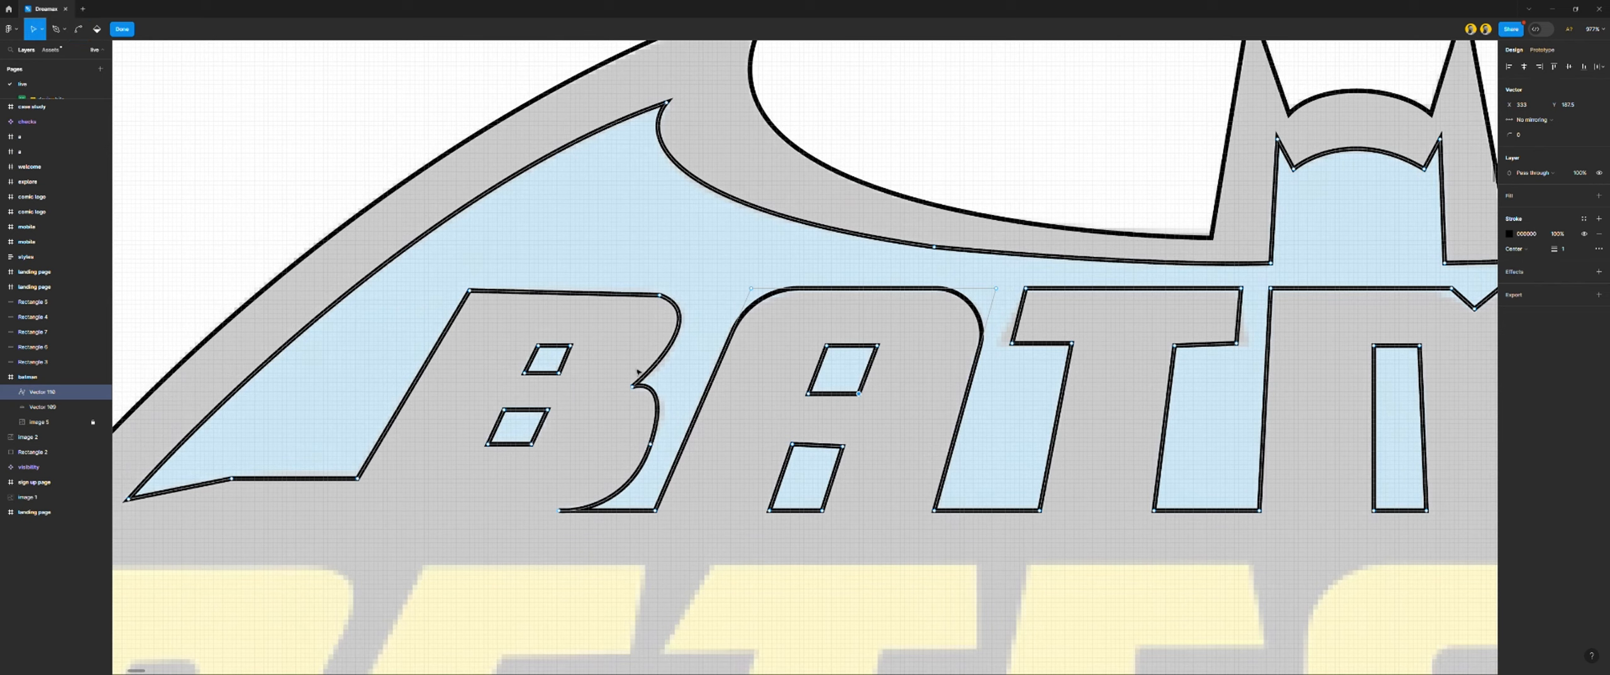
{"action": "scroll", "coordinate": [635, 401], "scroll_direction": "left", "scroll_amount": 1}
{"action": "scroll", "coordinate": [707, 304], "scroll_direction": "up", "scroll_amount": 7}
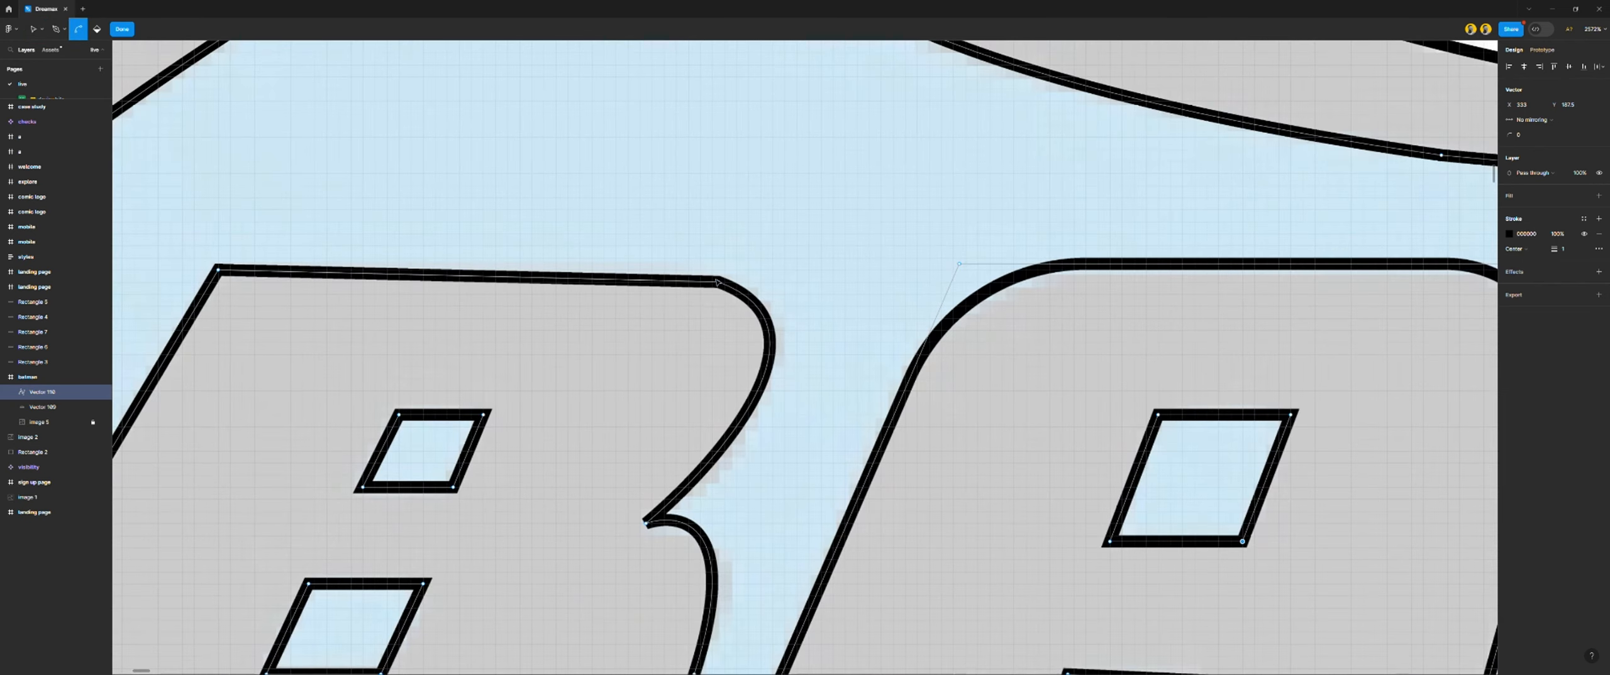
{"action": "left_click", "coordinate": [720, 283]}
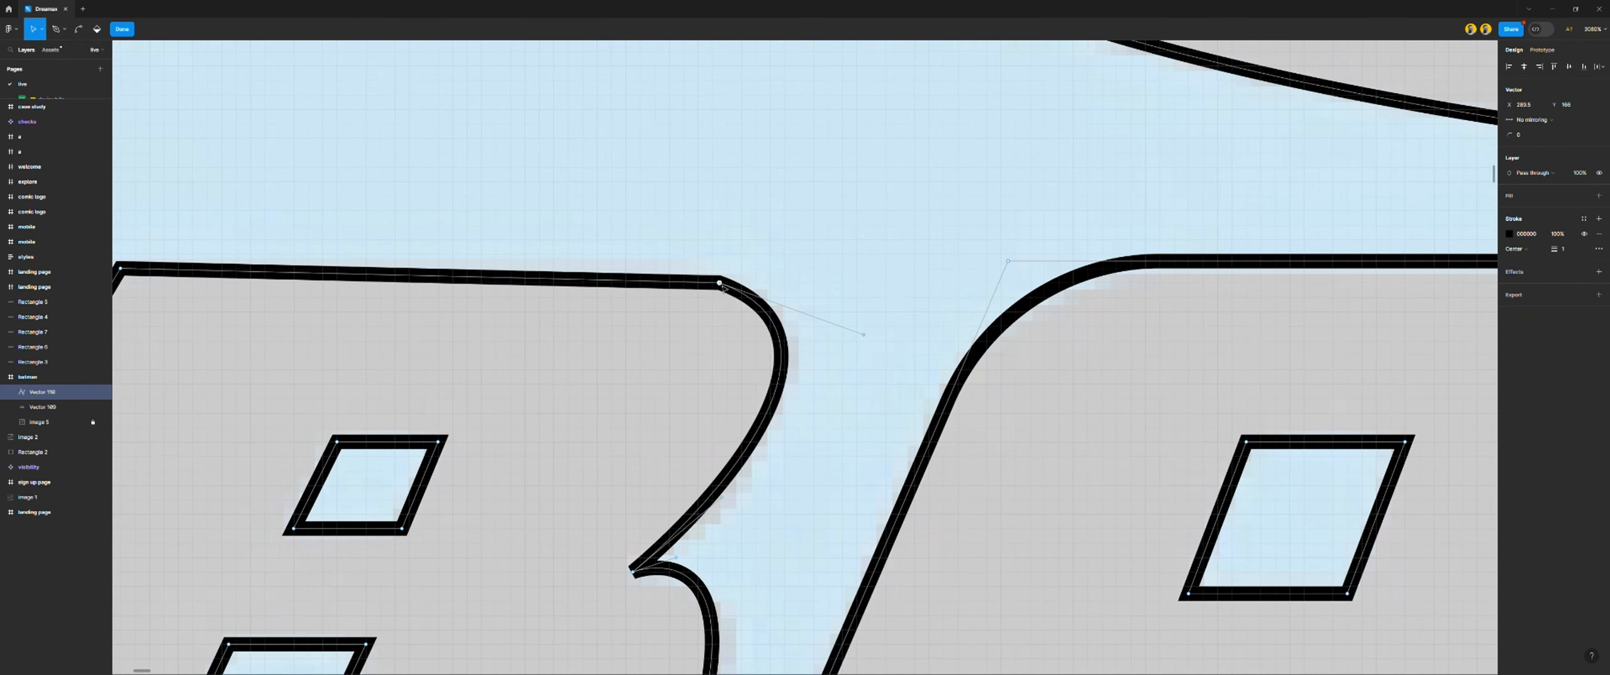
{"action": "left_click_drag", "start_coordinate": [865, 338], "coordinate": [882, 302]}
{"action": "left_click", "coordinate": [719, 283]}
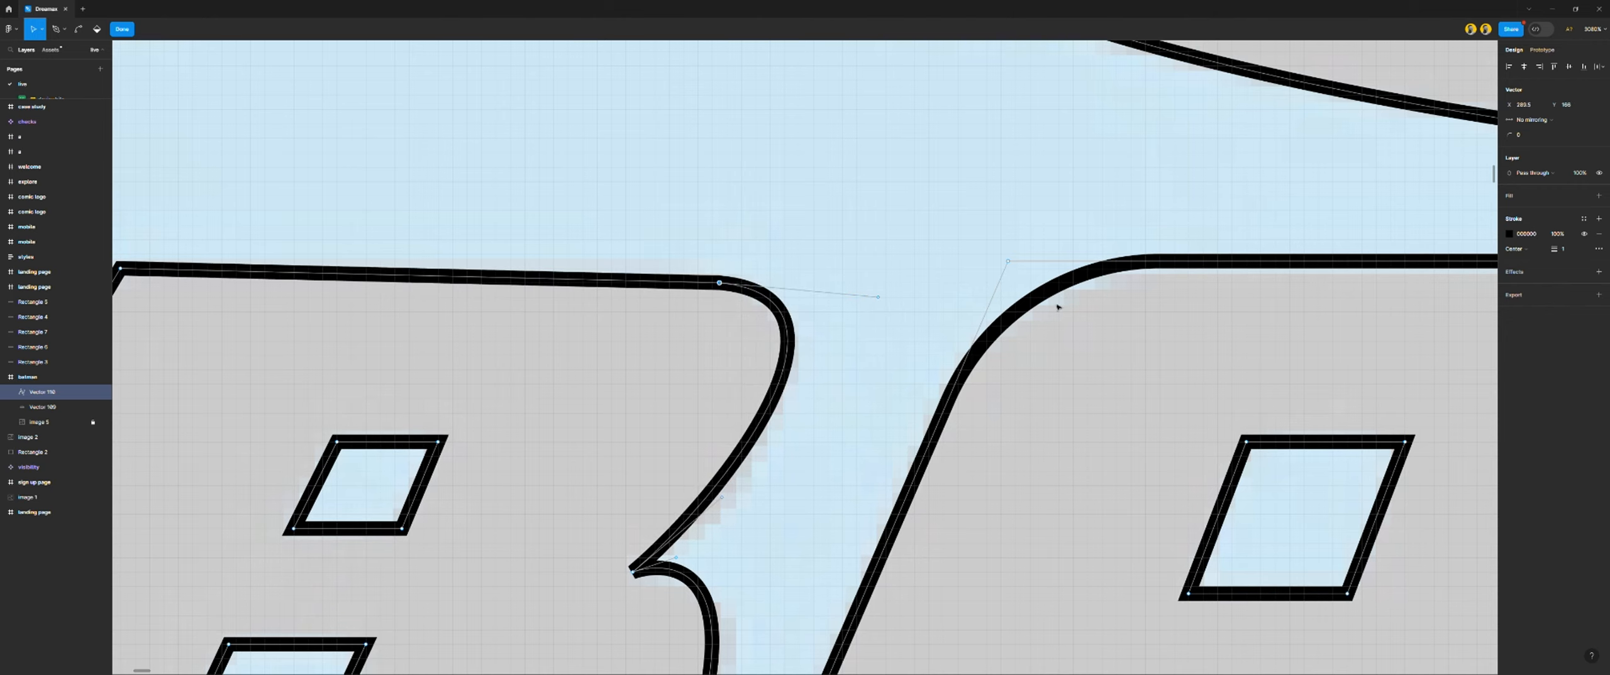
Increase the corner radius at the upper-right point of the B
{"action": "left_click_drag", "start_coordinate": [1509, 134], "coordinate": [1567, 135]}
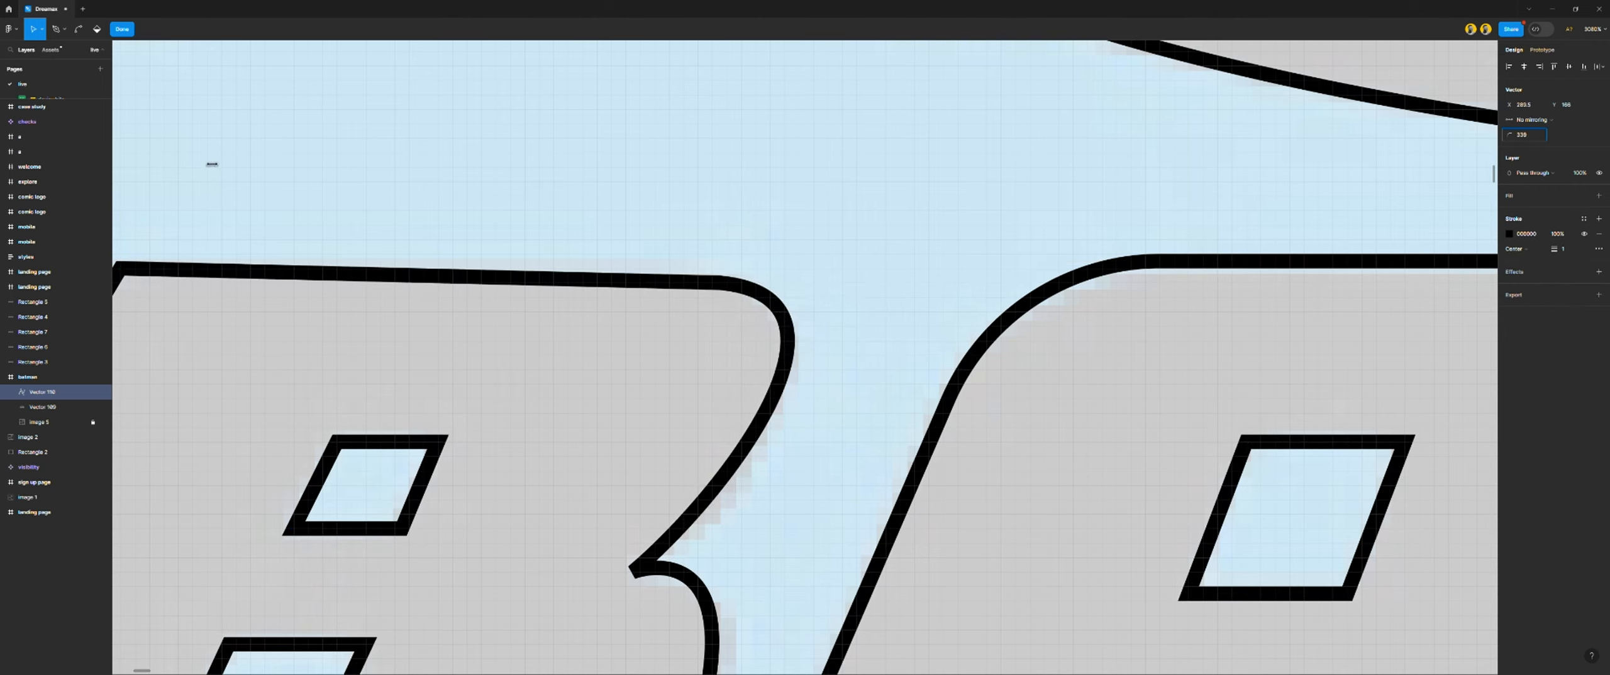
{"action": "left_click_drag", "start_coordinate": [211, 164], "coordinate": [780, 243]}
{"action": "scroll", "coordinate": [670, 328], "scroll_direction": "down", "scroll_amount": 2}
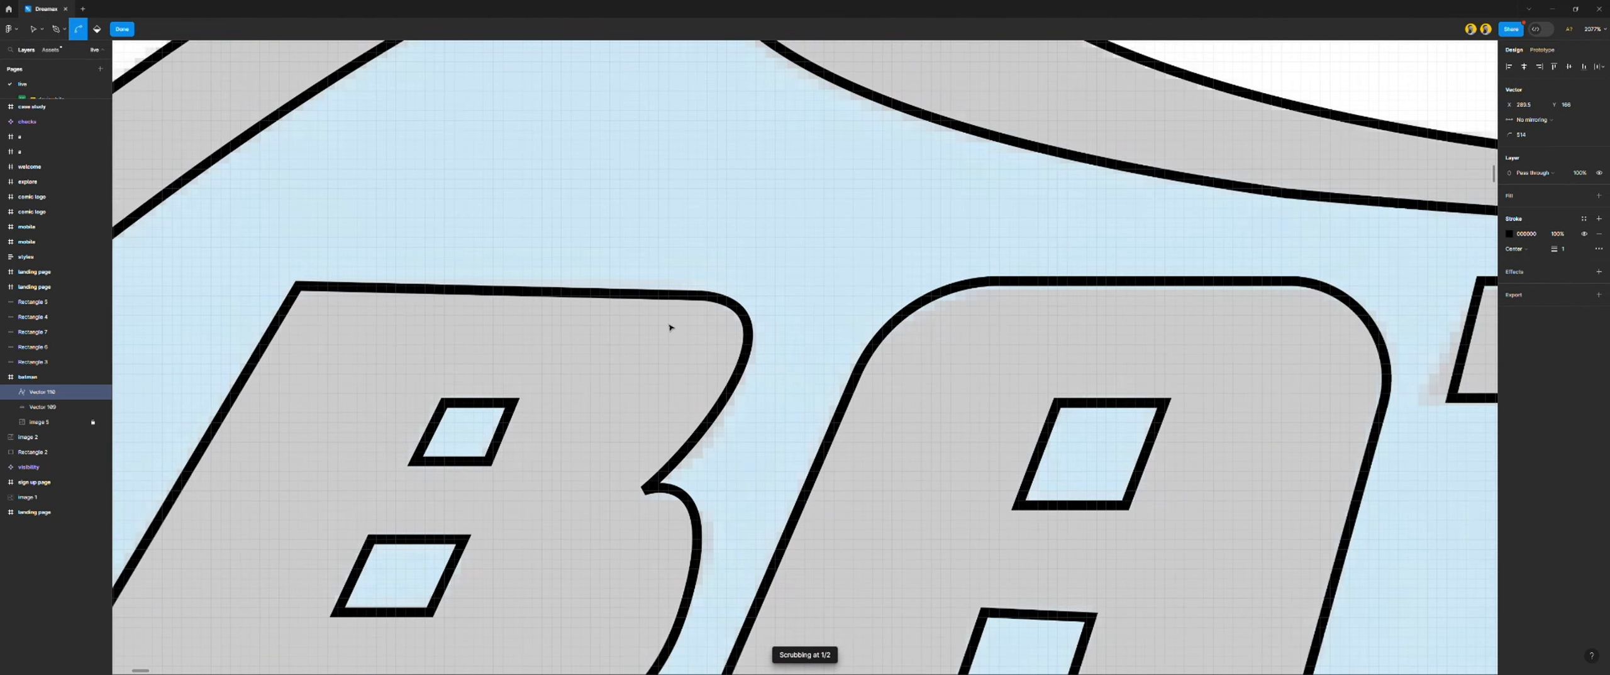
Round the corner point on the left wing's lower edge, left of the B, with a corner radius of 152
{"action": "scroll", "coordinate": [666, 327], "scroll_direction": "down", "scroll_amount": 3}
{"action": "scroll", "coordinate": [539, 478], "scroll_direction": "up", "scroll_amount": 1}
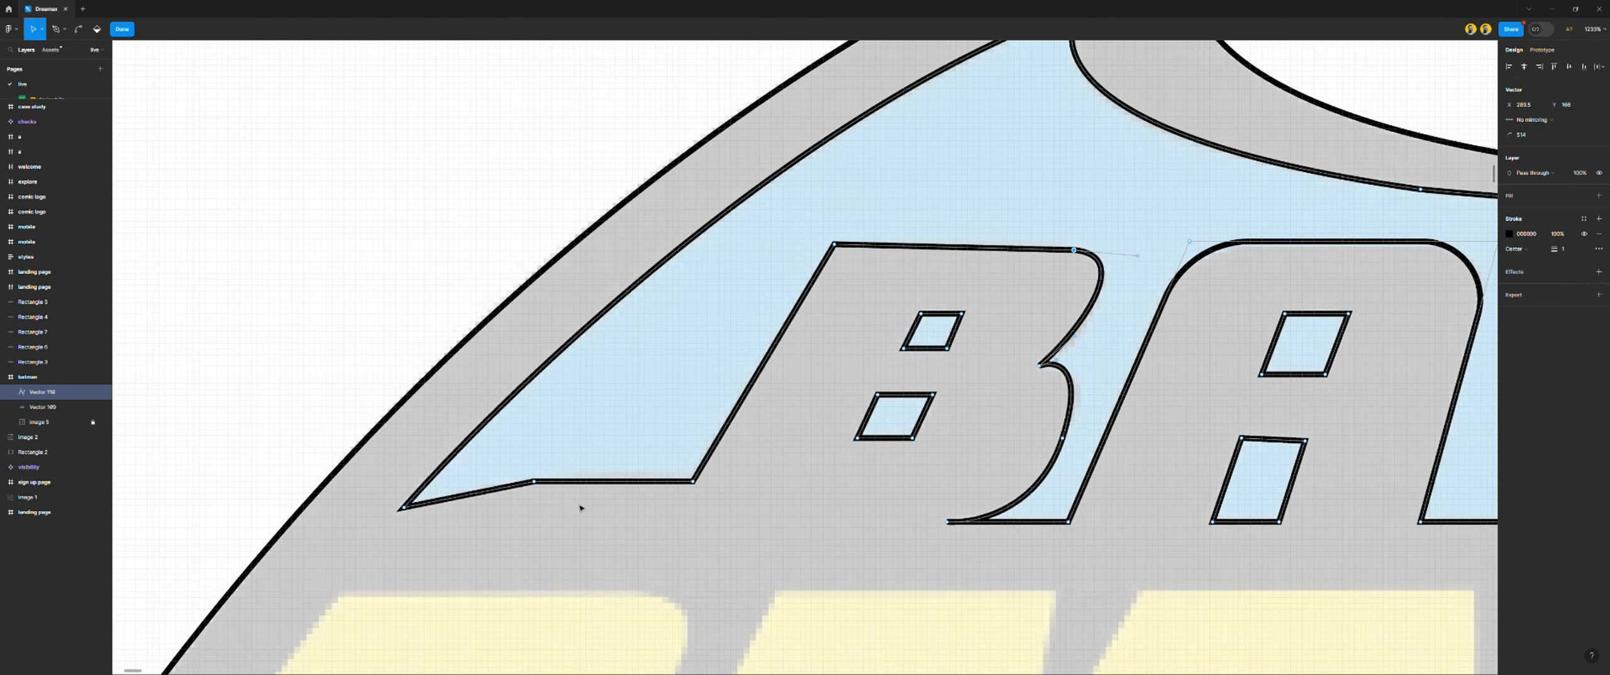
{"action": "left_click_drag", "start_coordinate": [567, 504], "coordinate": [509, 454]}
{"action": "scroll", "coordinate": [513, 498], "scroll_direction": "up", "scroll_amount": 5}
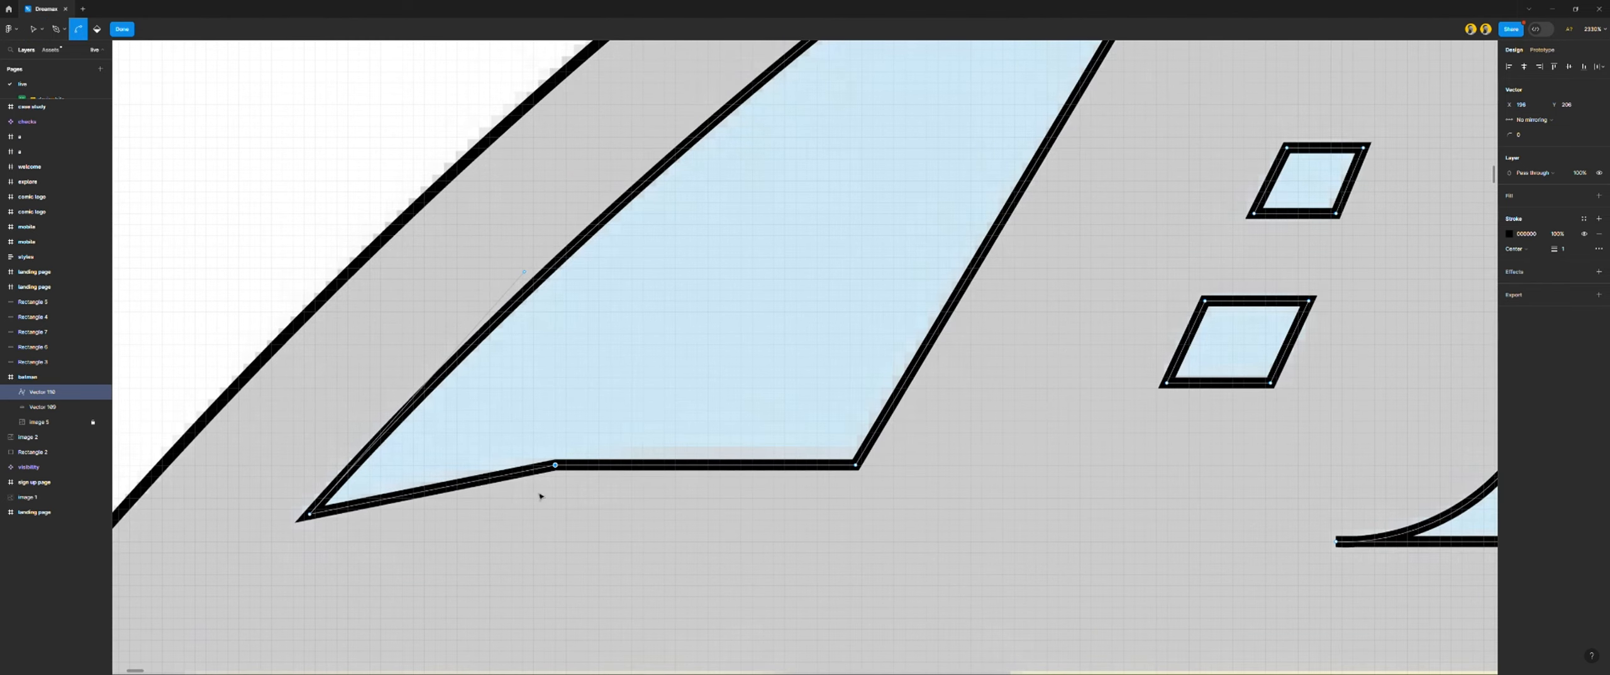
{"action": "key", "text": "v"}
{"action": "left_click_drag", "start_coordinate": [1511, 138], "coordinate": [36, 141]}
{"action": "scroll", "coordinate": [972, 381], "scroll_direction": "down", "scroll_amount": 5}
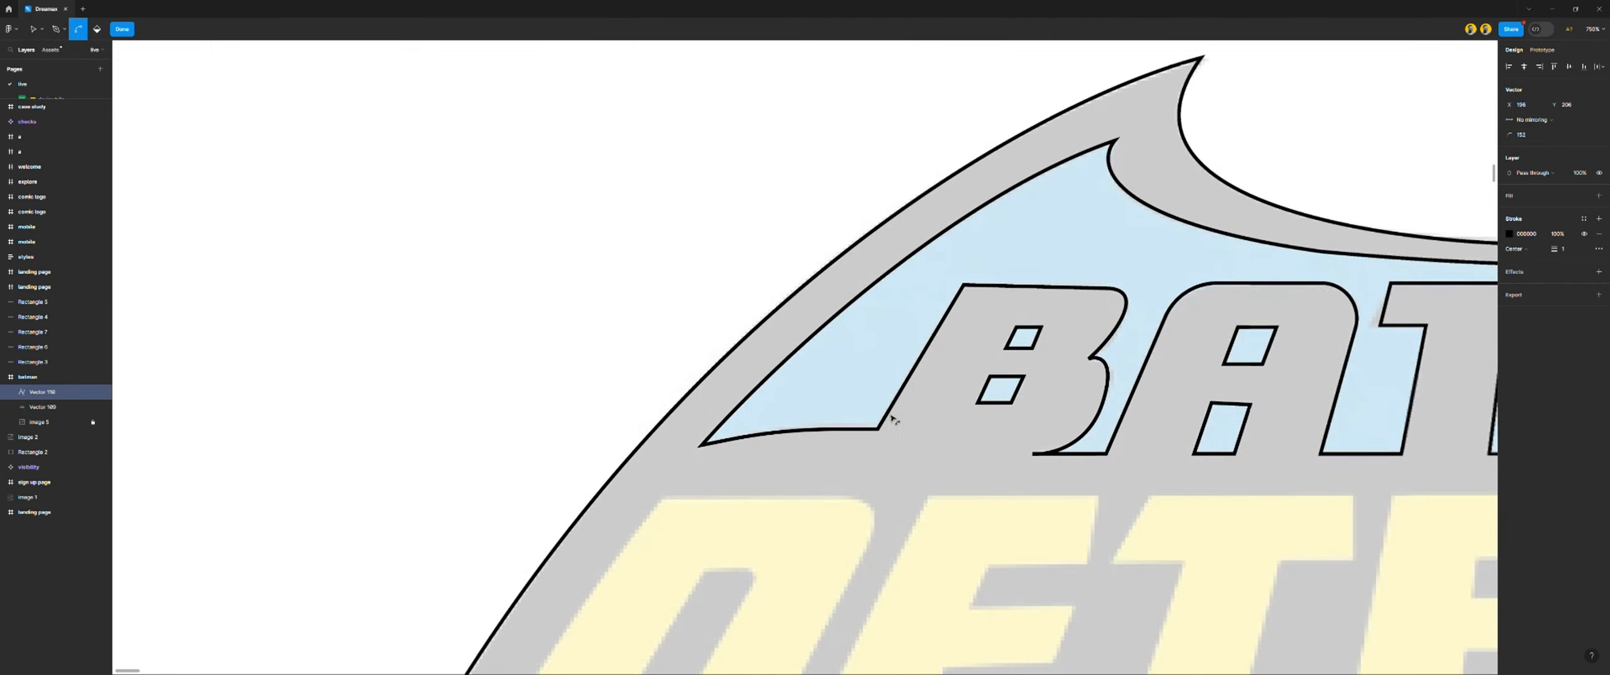
Smooth the junction on the left wing's upper inner curve, above the first A, by raising the point's corner radius
{"action": "scroll", "coordinate": [855, 460], "scroll_direction": "down", "scroll_amount": 3}
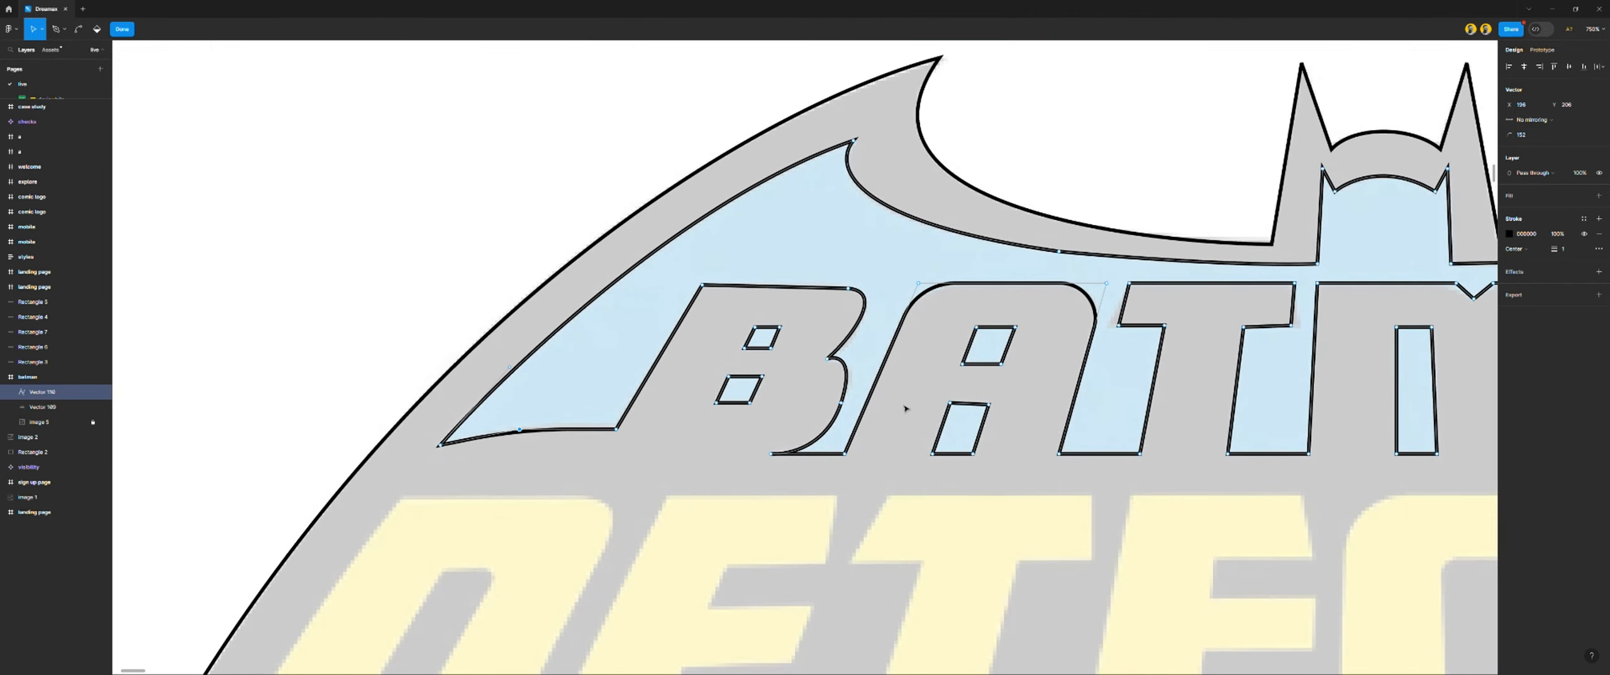
{"action": "scroll", "coordinate": [924, 396], "scroll_direction": "down", "scroll_amount": 1}
{"action": "scroll", "coordinate": [952, 353], "scroll_direction": "up", "scroll_amount": 4}
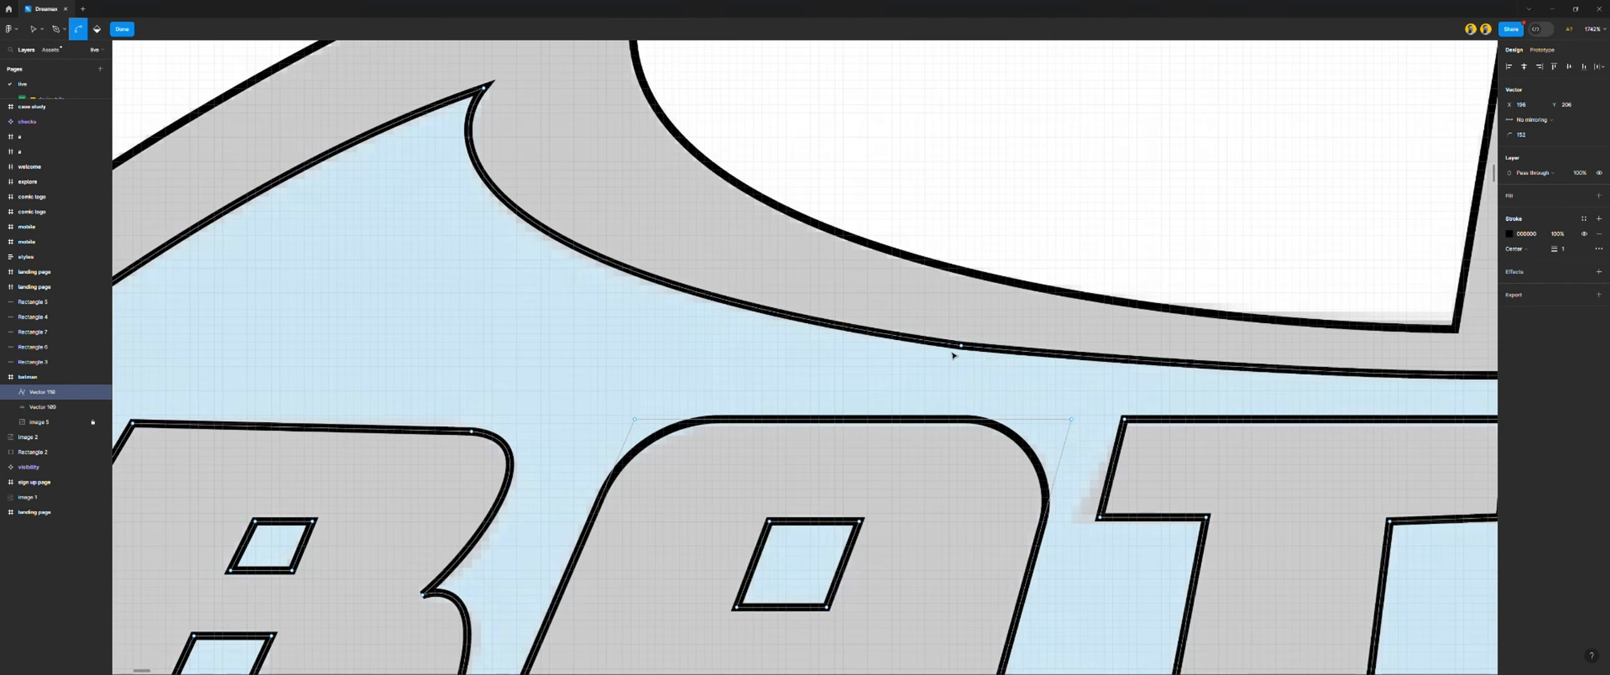
{"action": "left_click_drag", "start_coordinate": [937, 320], "coordinate": [981, 370]}
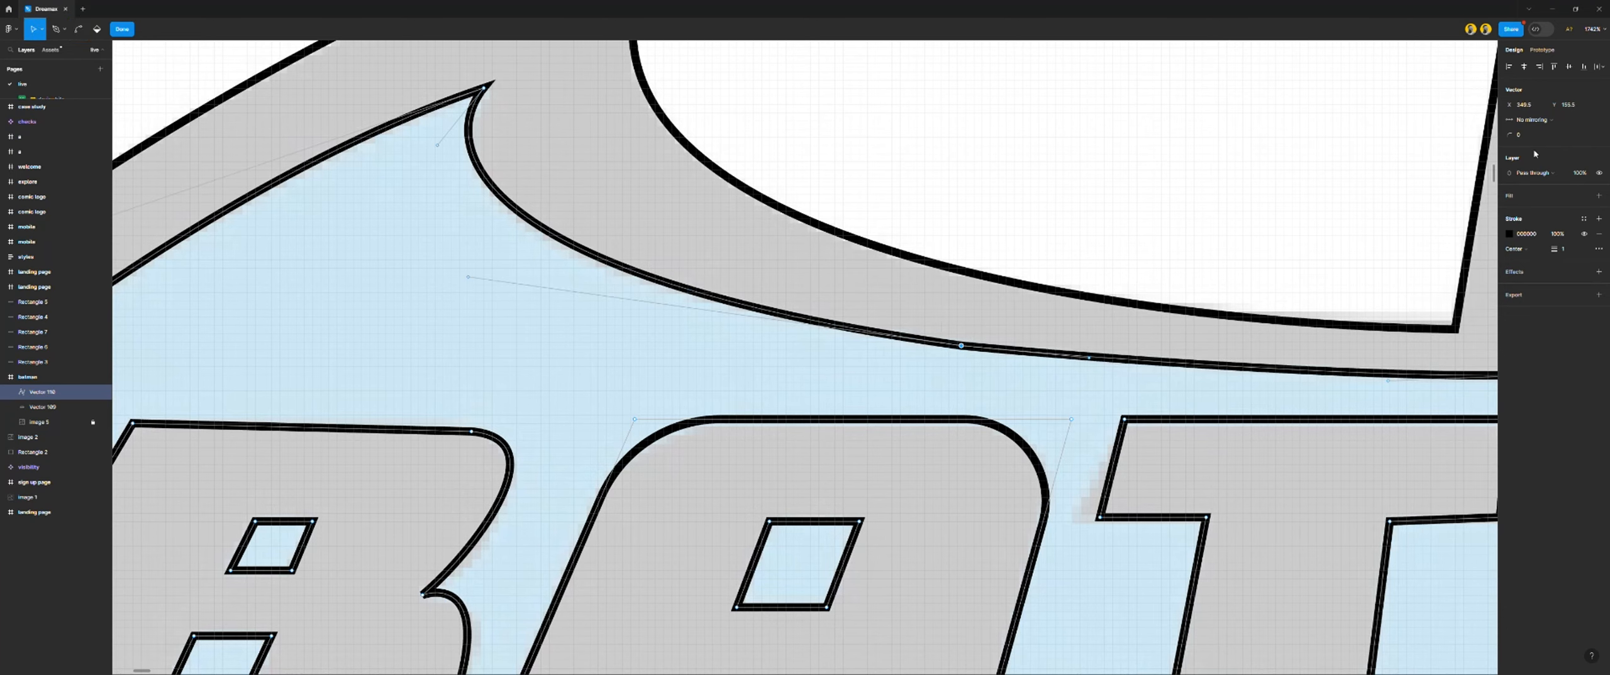
{"action": "left_click_drag", "start_coordinate": [1510, 135], "coordinate": [208, 165]}
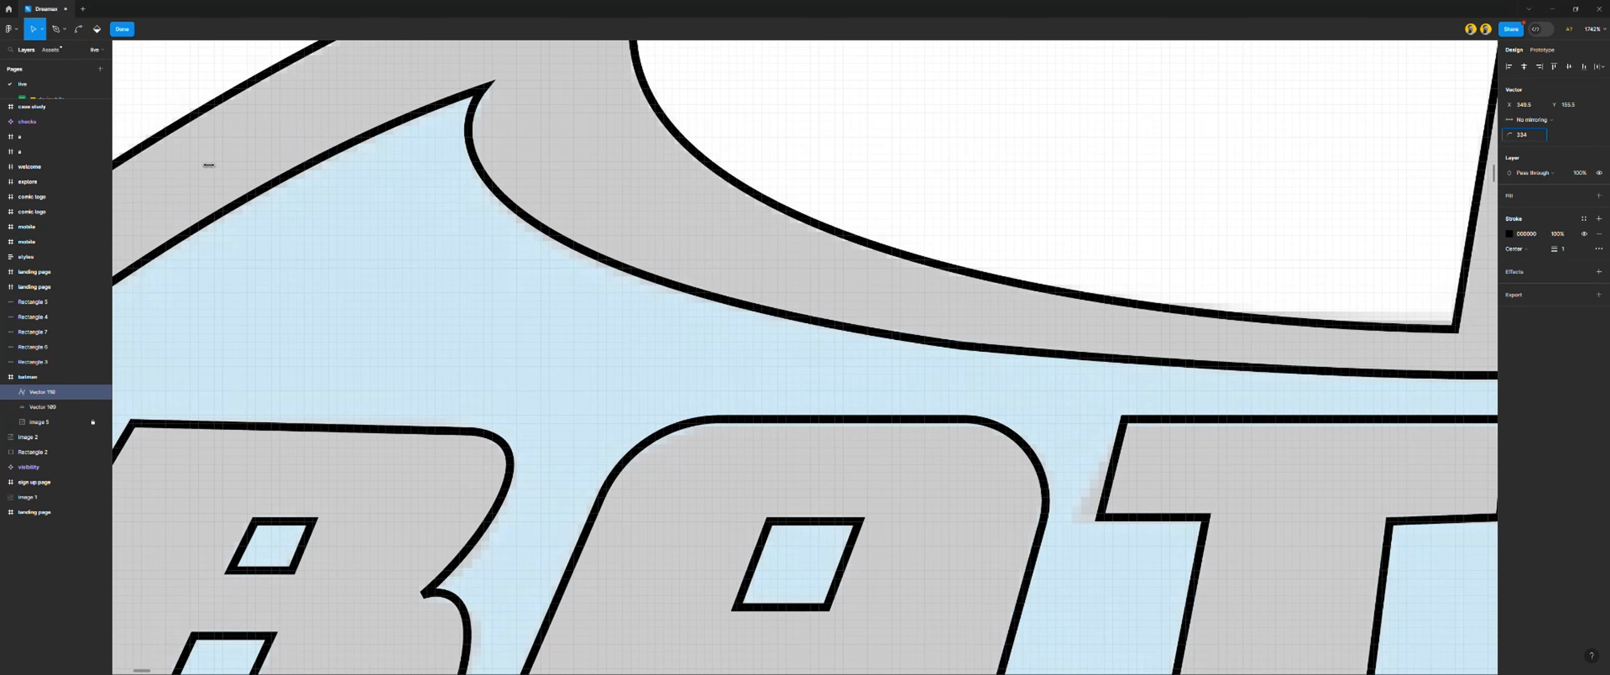
{"action": "scroll", "coordinate": [898, 334], "scroll_direction": "down", "scroll_amount": 6}
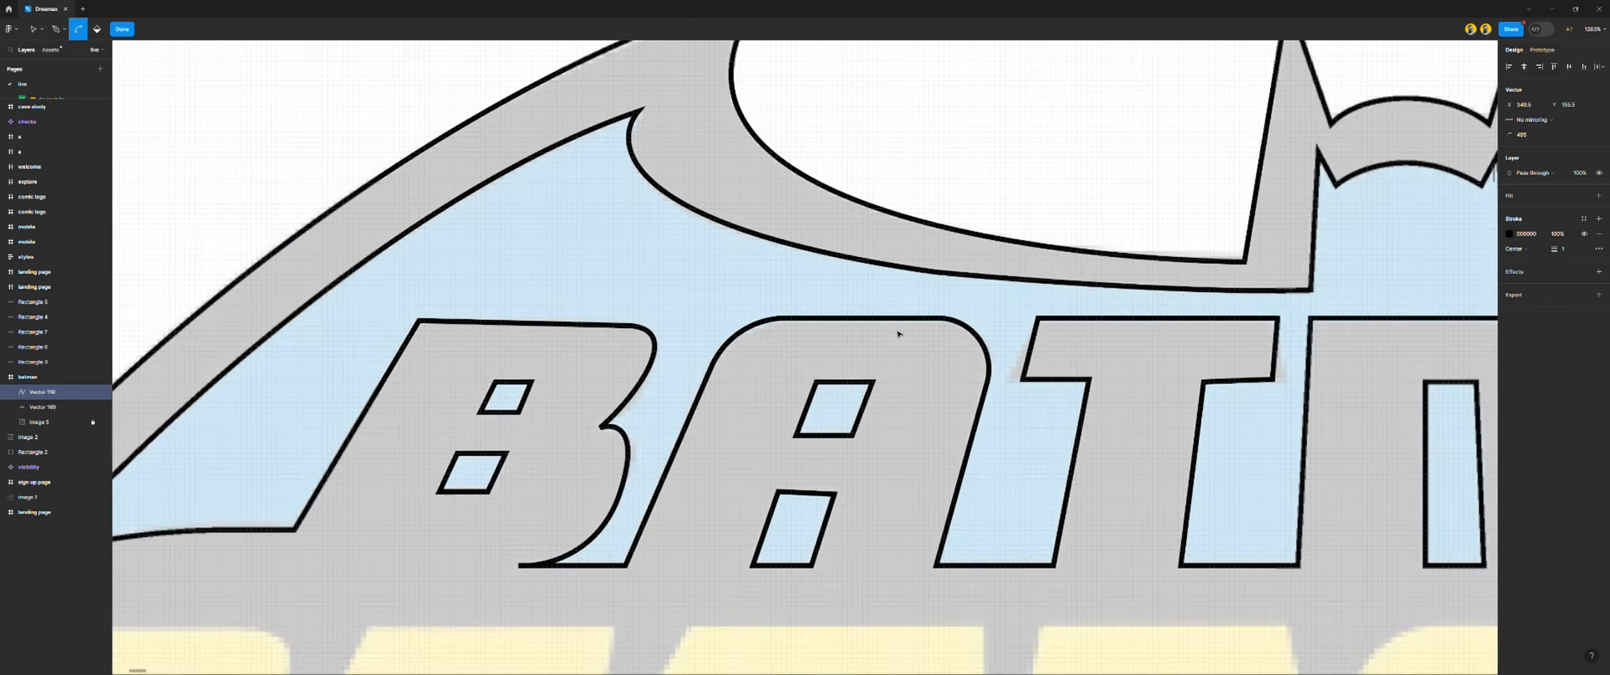
Round the two upper corners of the M's right opening, setting a radius of 1 on the upper-right corner
{"action": "scroll", "coordinate": [1012, 345], "scroll_direction": "up", "scroll_amount": 1}
{"action": "scroll", "coordinate": [1012, 345], "scroll_direction": "up", "scroll_amount": 3}
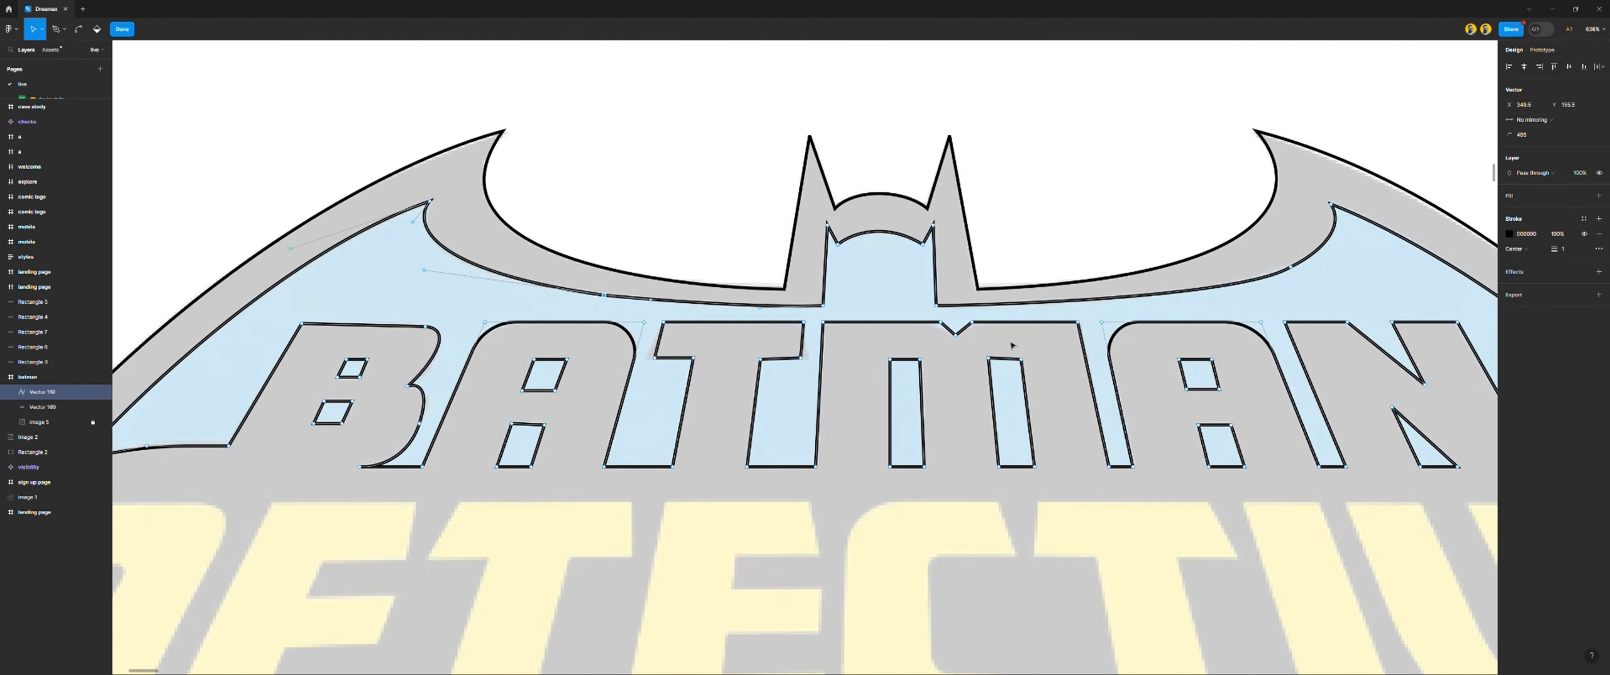
{"action": "scroll", "coordinate": [1006, 352], "scroll_direction": "up", "scroll_amount": 2}
{"action": "key", "text": "v"}
{"action": "left_click", "coordinate": [981, 361]}
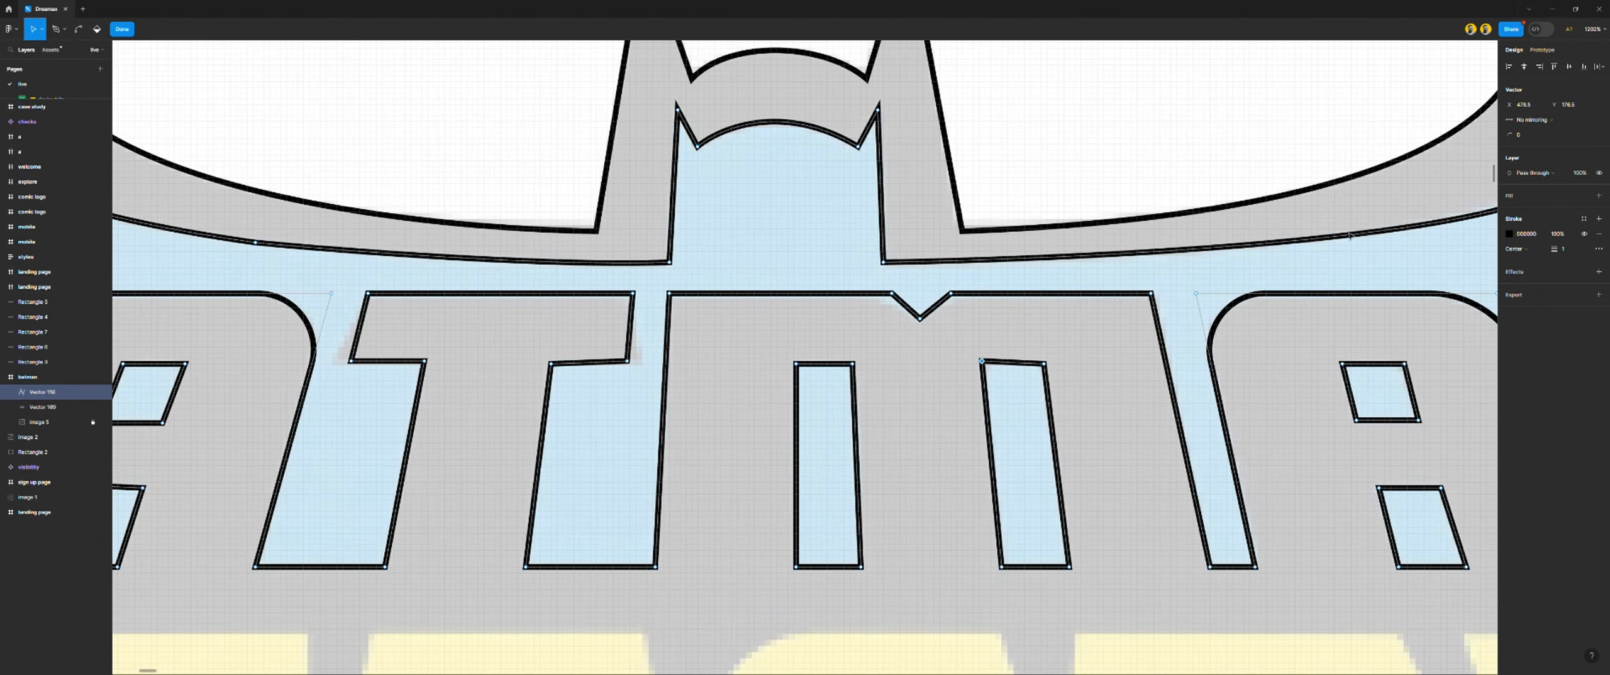
{"action": "left_click_drag", "start_coordinate": [1514, 136], "coordinate": [1512, 137]}
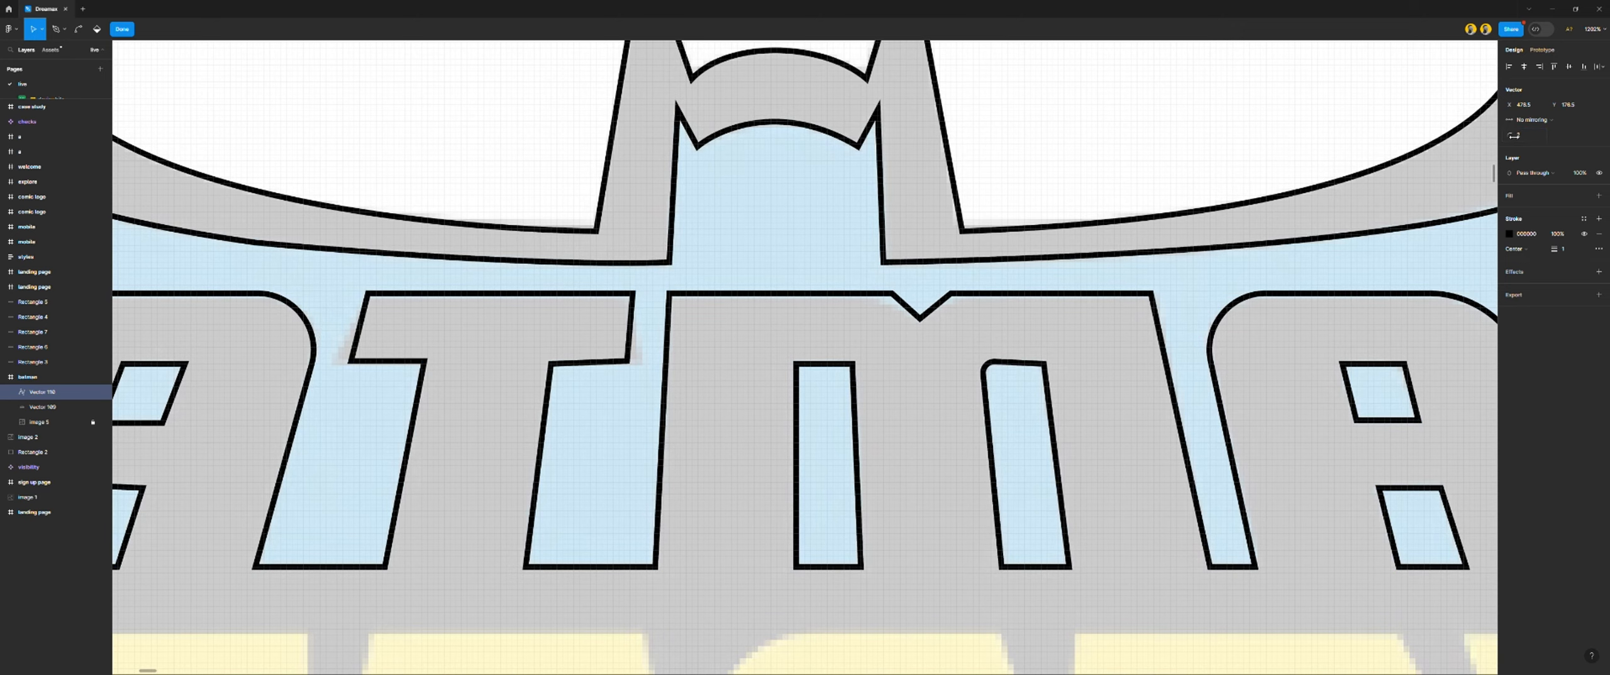
{"action": "left_click", "coordinate": [1044, 363]}
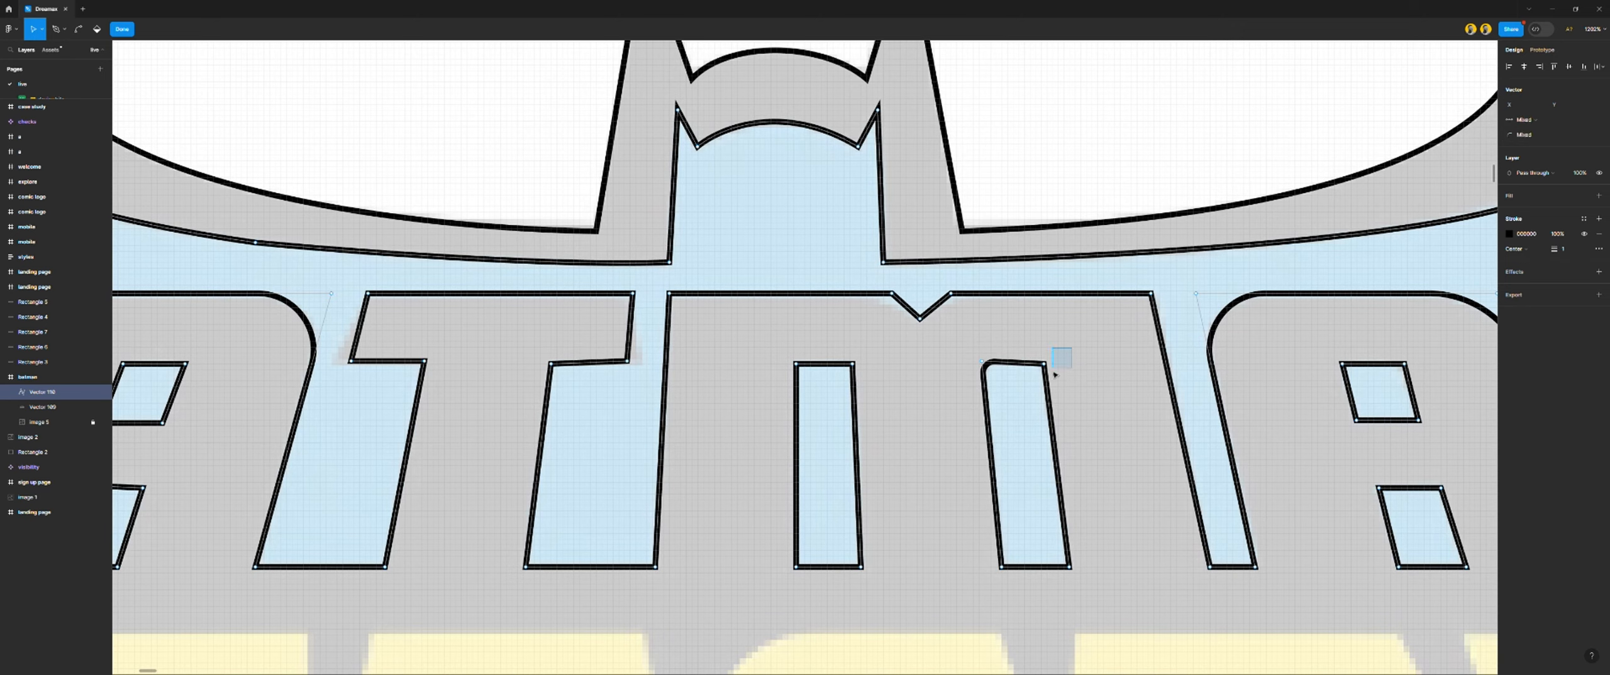
{"action": "left_click", "coordinate": [1525, 134]}
{"action": "type", "text": "1"}
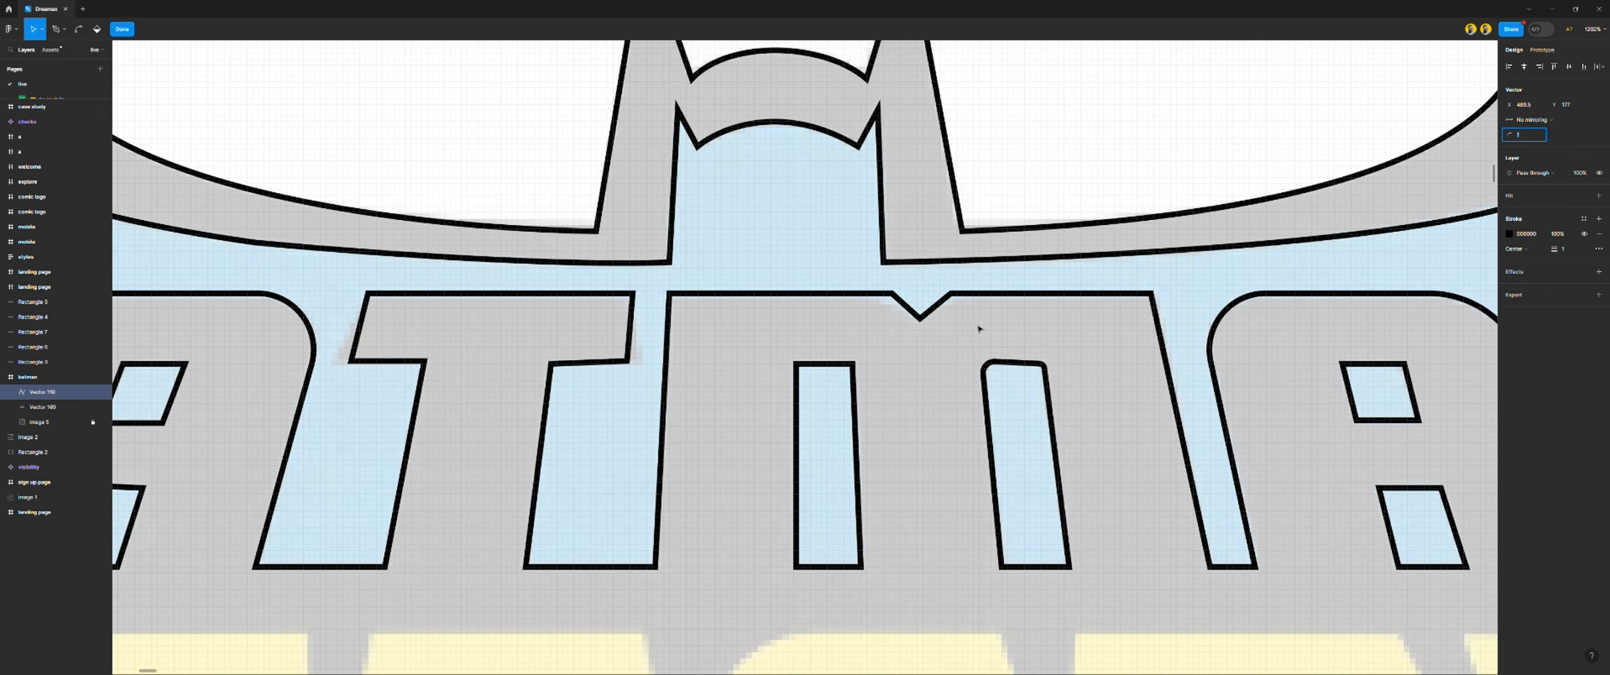
Smooth the junction on the right wing's upper inner curve, above the N, by raising the point's corner radius
{"action": "scroll", "coordinate": [973, 337], "scroll_direction": "down", "scroll_amount": 5}
{"action": "scroll", "coordinate": [901, 359], "scroll_direction": "up", "scroll_amount": 4}
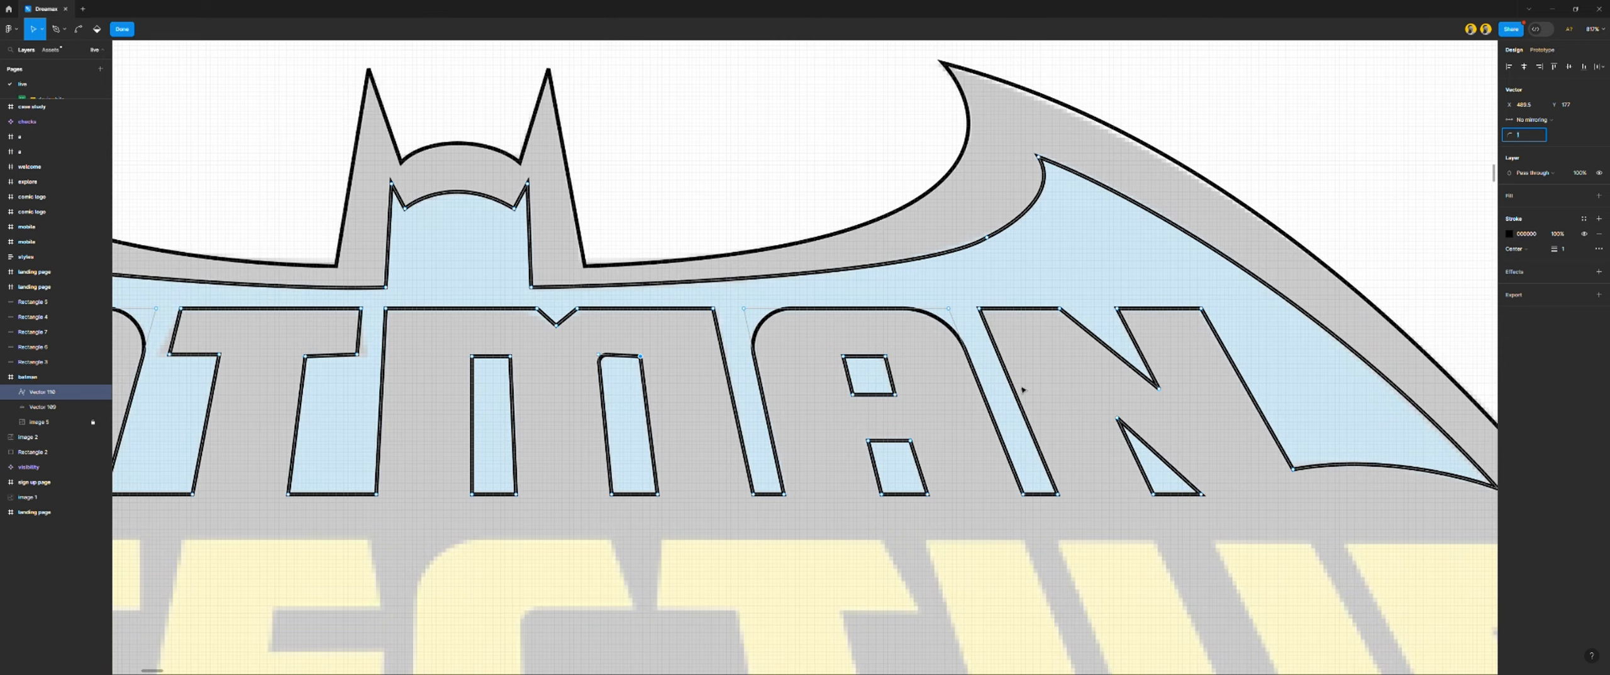
{"action": "scroll", "coordinate": [1025, 352], "scroll_direction": "down", "scroll_amount": 4}
{"action": "scroll", "coordinate": [973, 271], "scroll_direction": "up", "scroll_amount": 6}
{"action": "left_click", "coordinate": [973, 265]}
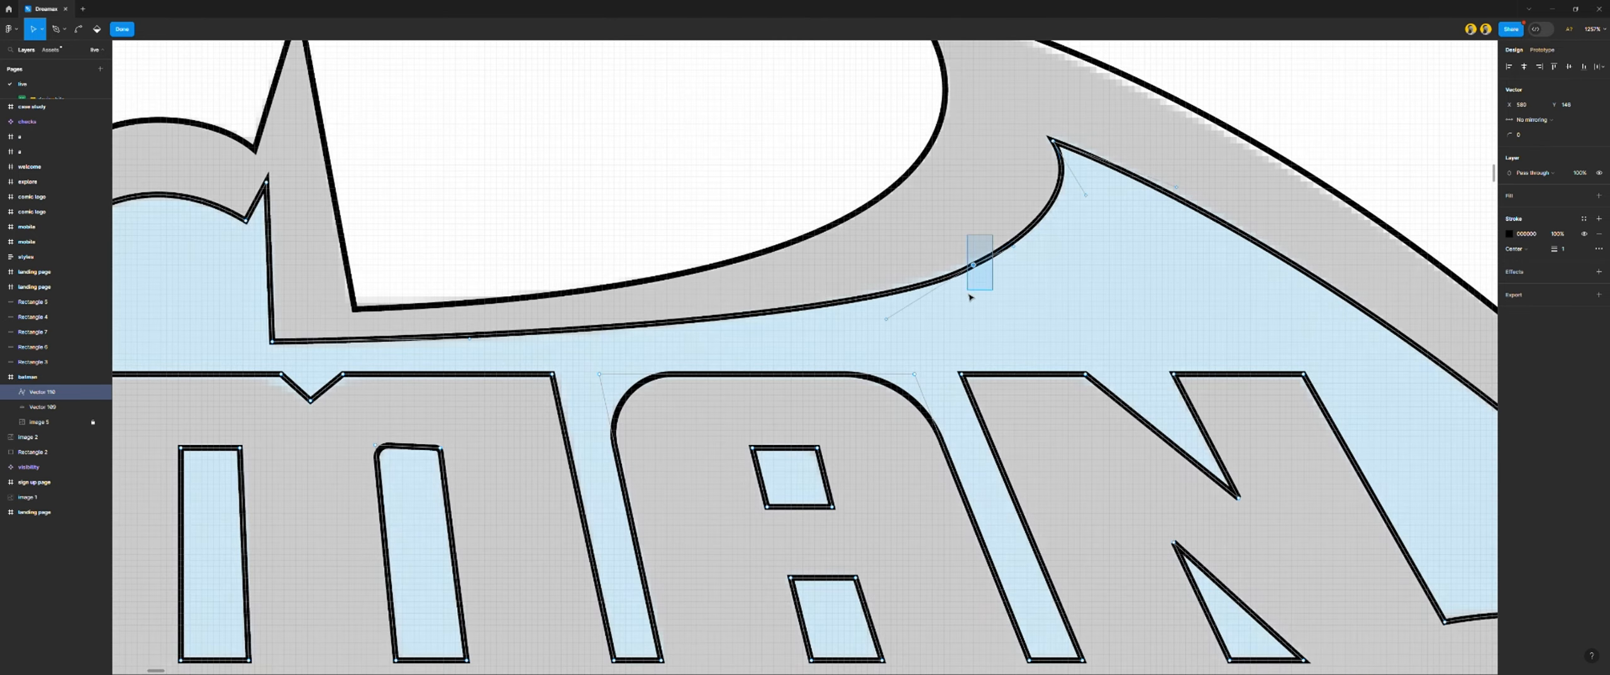
{"action": "left_click_drag", "start_coordinate": [1508, 136], "coordinate": [701, 142]}
{"action": "scroll", "coordinate": [915, 354], "scroll_direction": "down", "scroll_amount": 4}
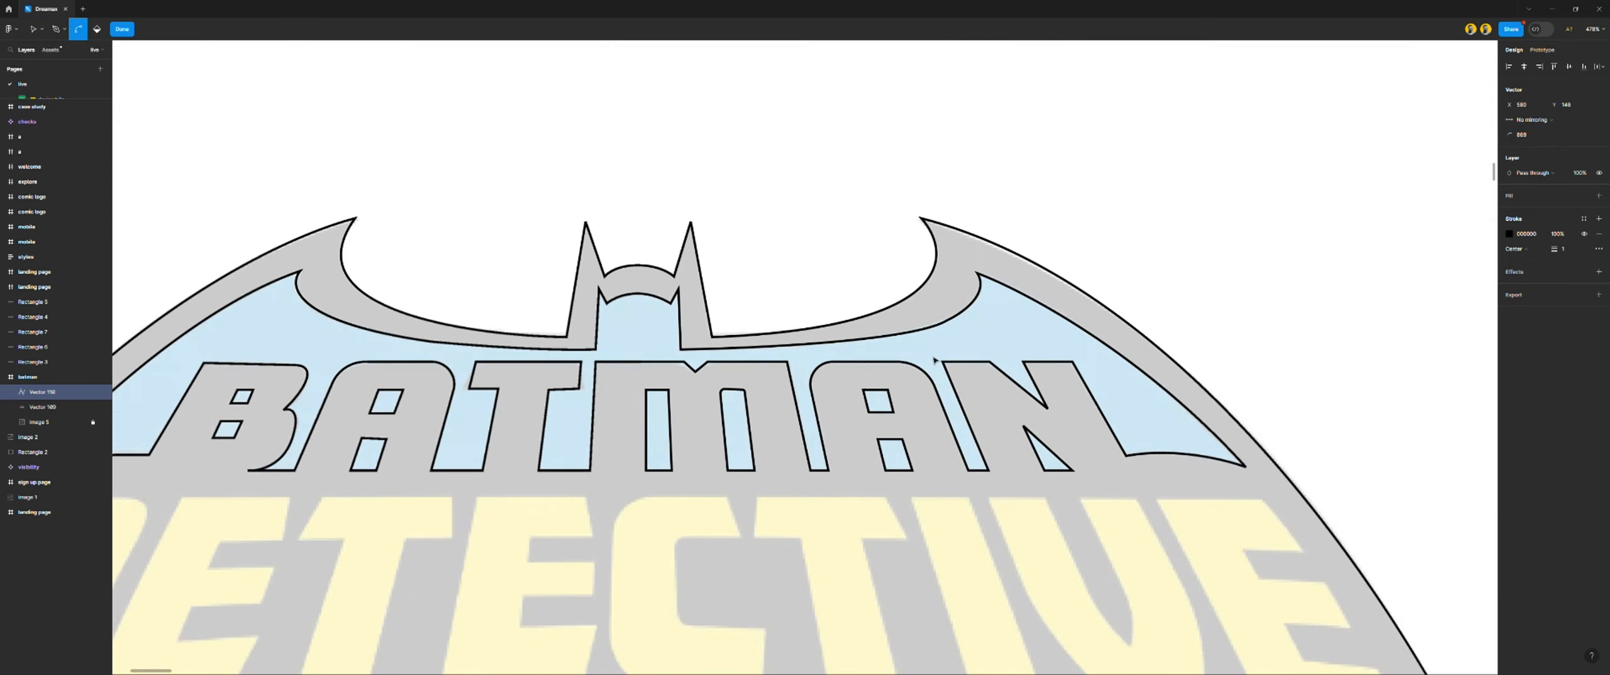
Move the anchor point on the B's lower bowl slightly outward to the right to match the reference
{"action": "scroll", "coordinate": [735, 408], "scroll_direction": "left", "scroll_amount": 1}
{"action": "scroll", "coordinate": [733, 411], "scroll_direction": "left", "scroll_amount": 1}
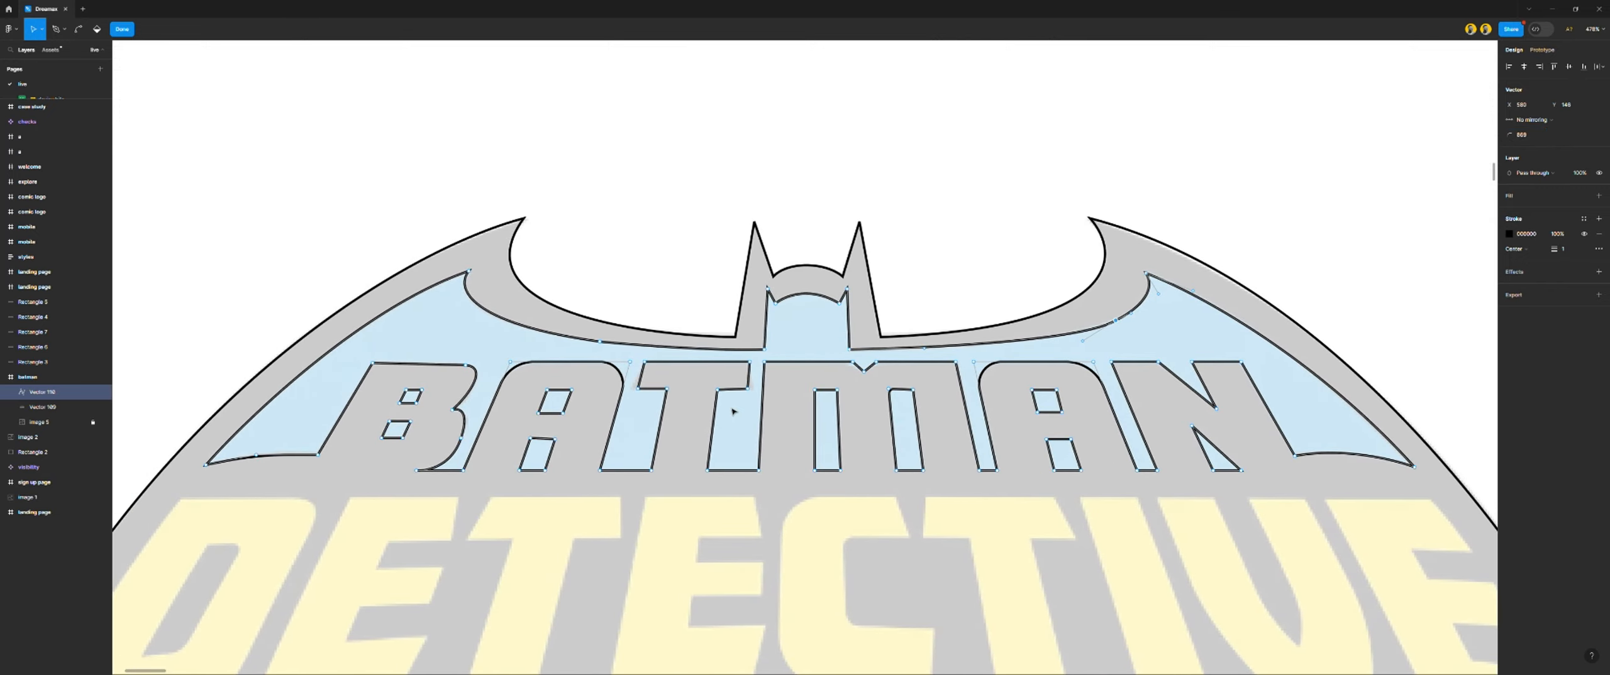
{"action": "scroll", "coordinate": [732, 411], "scroll_direction": "left", "scroll_amount": 3}
{"action": "scroll", "coordinate": [568, 397], "scroll_direction": "up", "scroll_amount": 6}
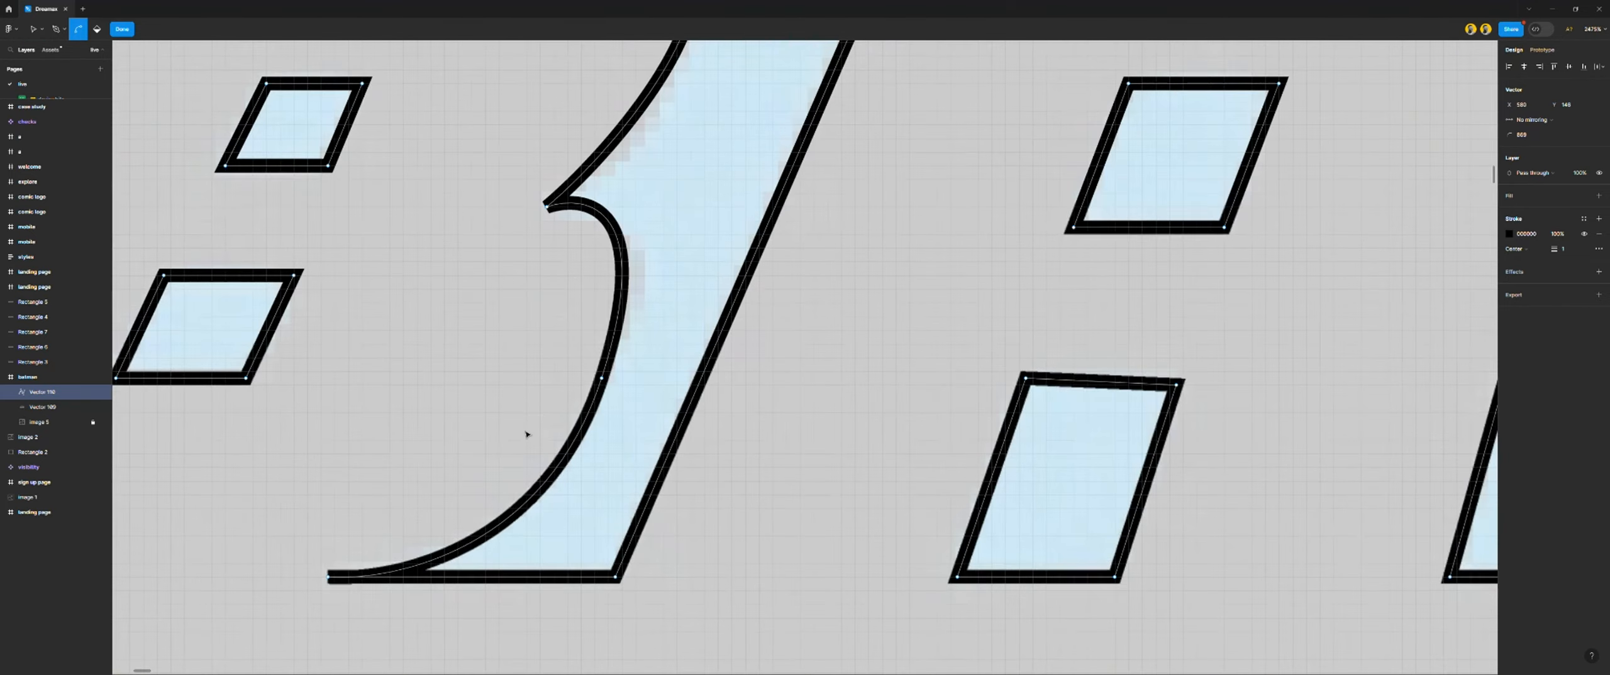
{"action": "left_click", "coordinate": [602, 378]}
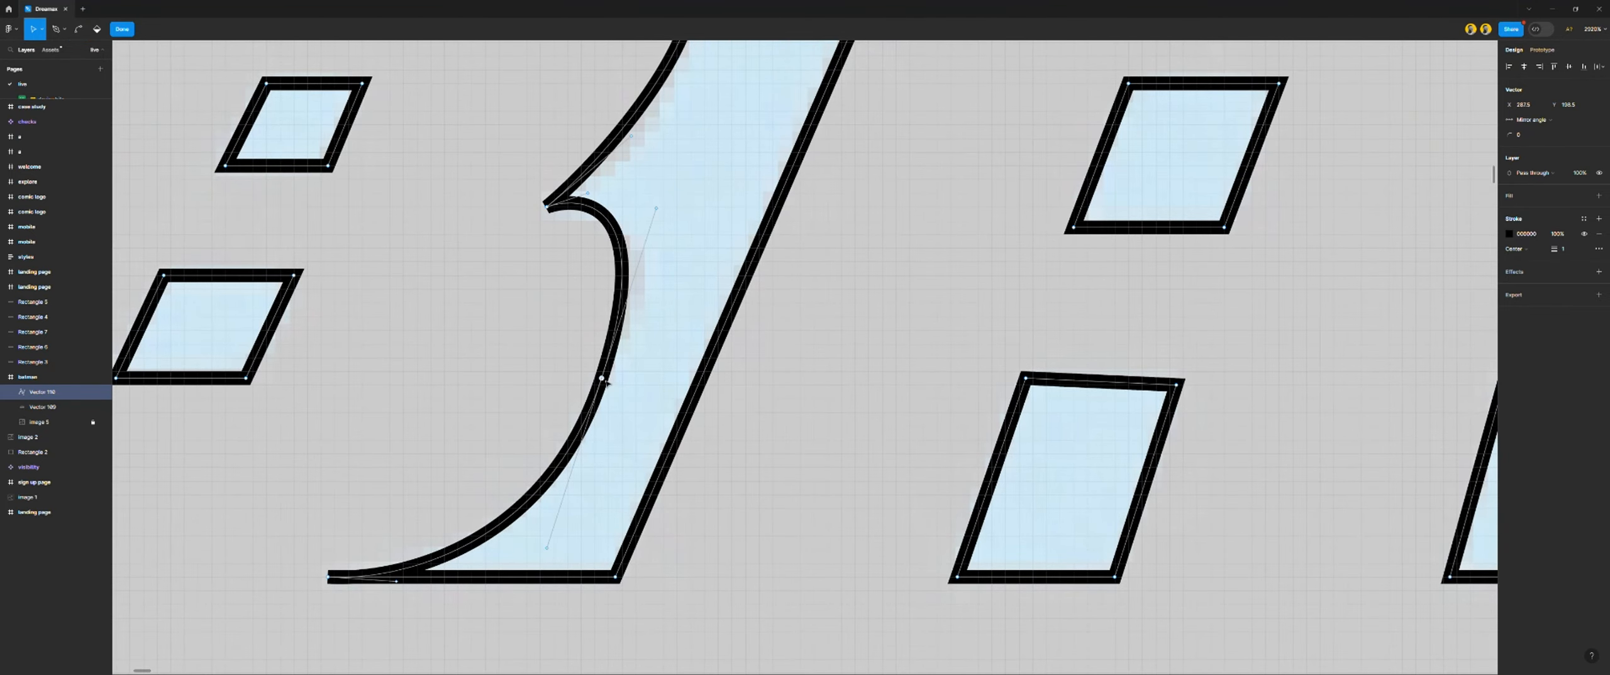
{"action": "left_click_drag", "start_coordinate": [604, 381], "coordinate": [618, 383]}
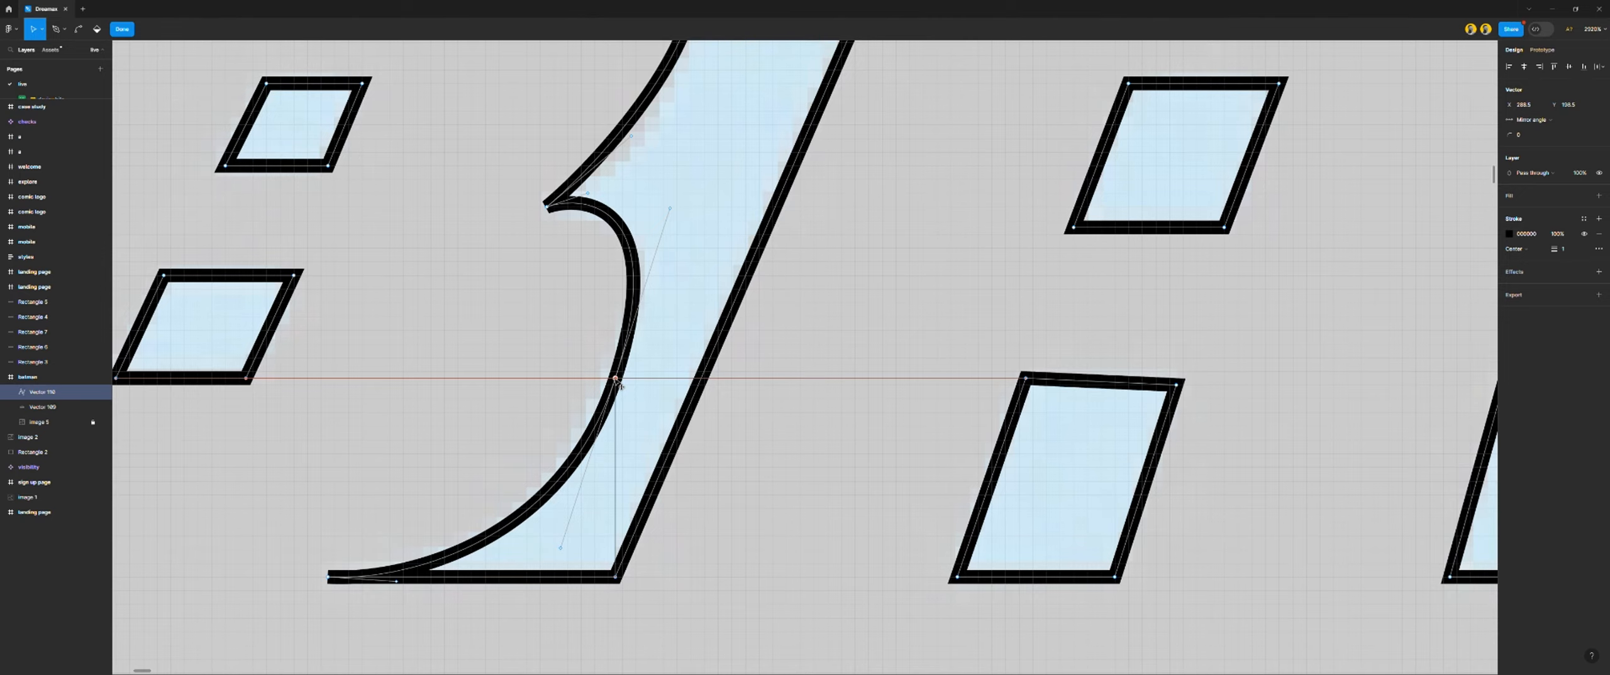
{"action": "scroll", "coordinate": [617, 383], "scroll_direction": "down", "scroll_amount": 4}
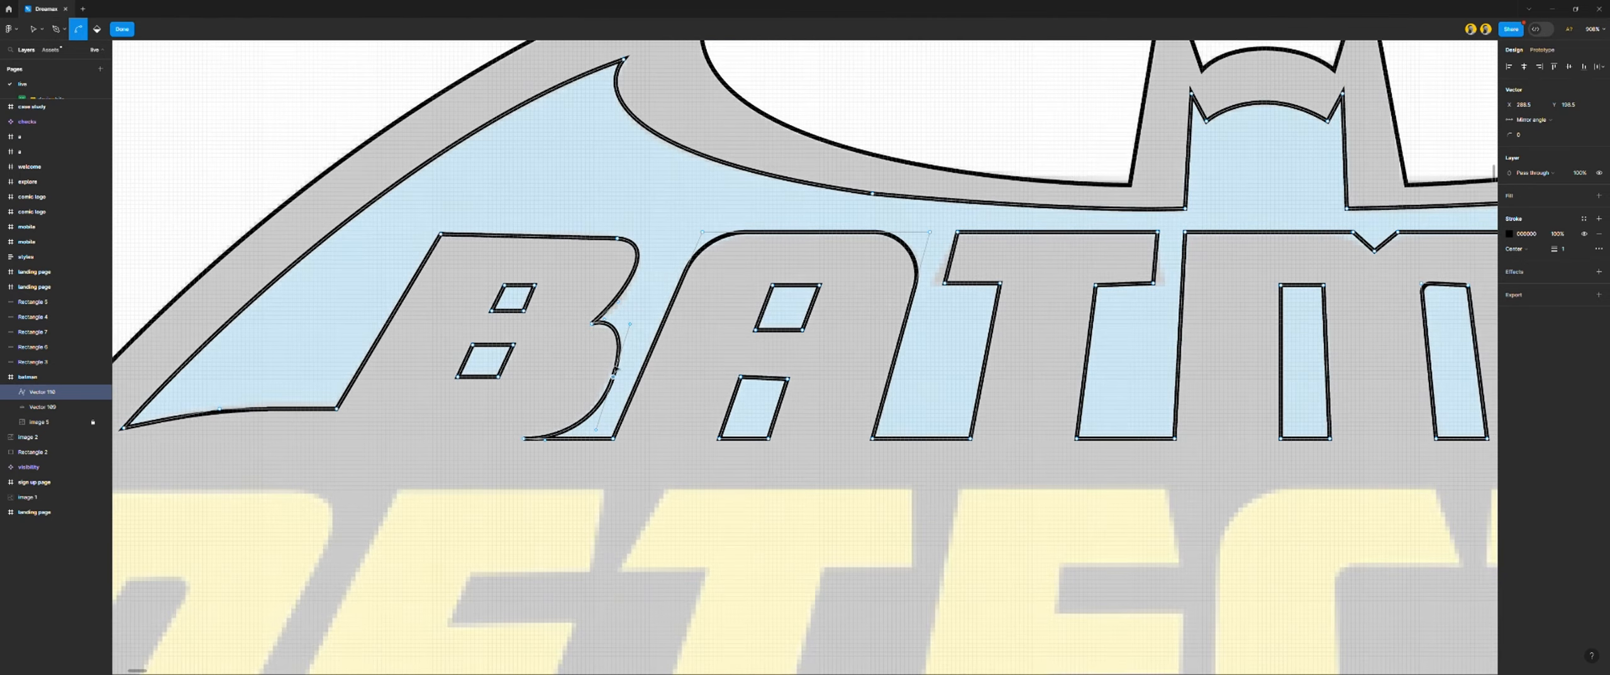
Check the whole BATMAN outline against the reference and finish editing its vector path
{"action": "scroll", "coordinate": [627, 348], "scroll_direction": "down", "scroll_amount": 3}
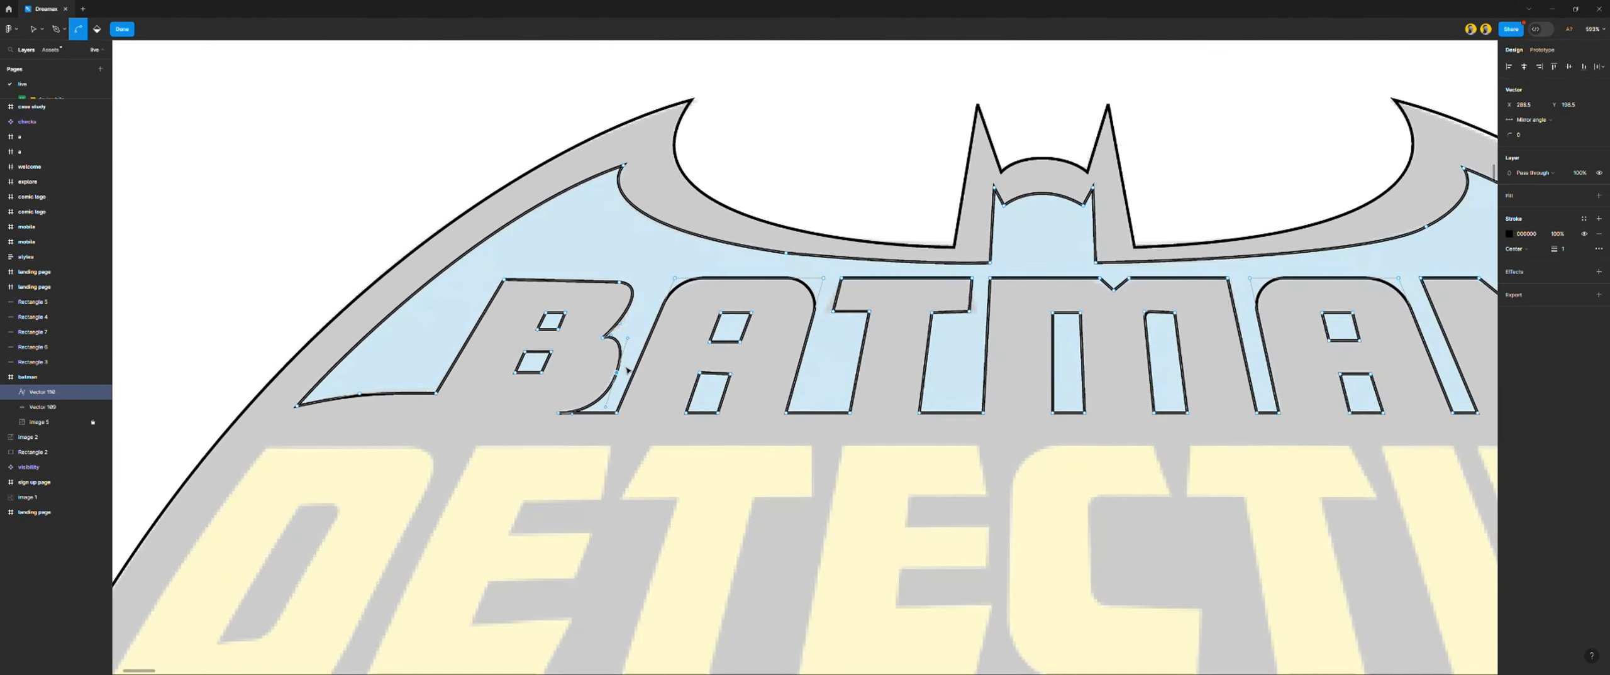
{"action": "scroll", "coordinate": [862, 328], "scroll_direction": "down", "scroll_amount": 3}
{"action": "scroll", "coordinate": [863, 328], "scroll_direction": "right", "scroll_amount": 1}
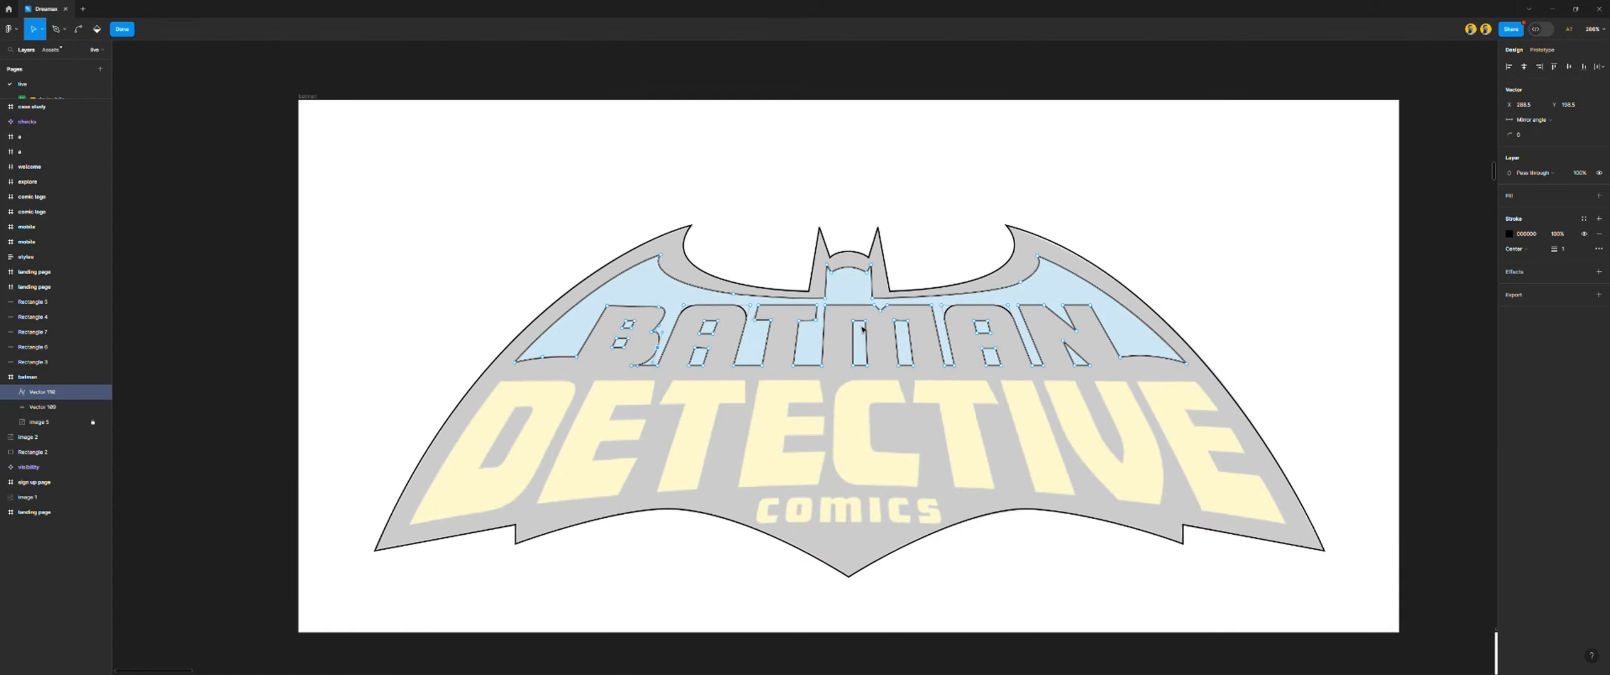
{"action": "scroll", "coordinate": [862, 329], "scroll_direction": "down", "scroll_amount": 1}
{"action": "scroll", "coordinate": [918, 298], "scroll_direction": "up", "scroll_amount": 2}
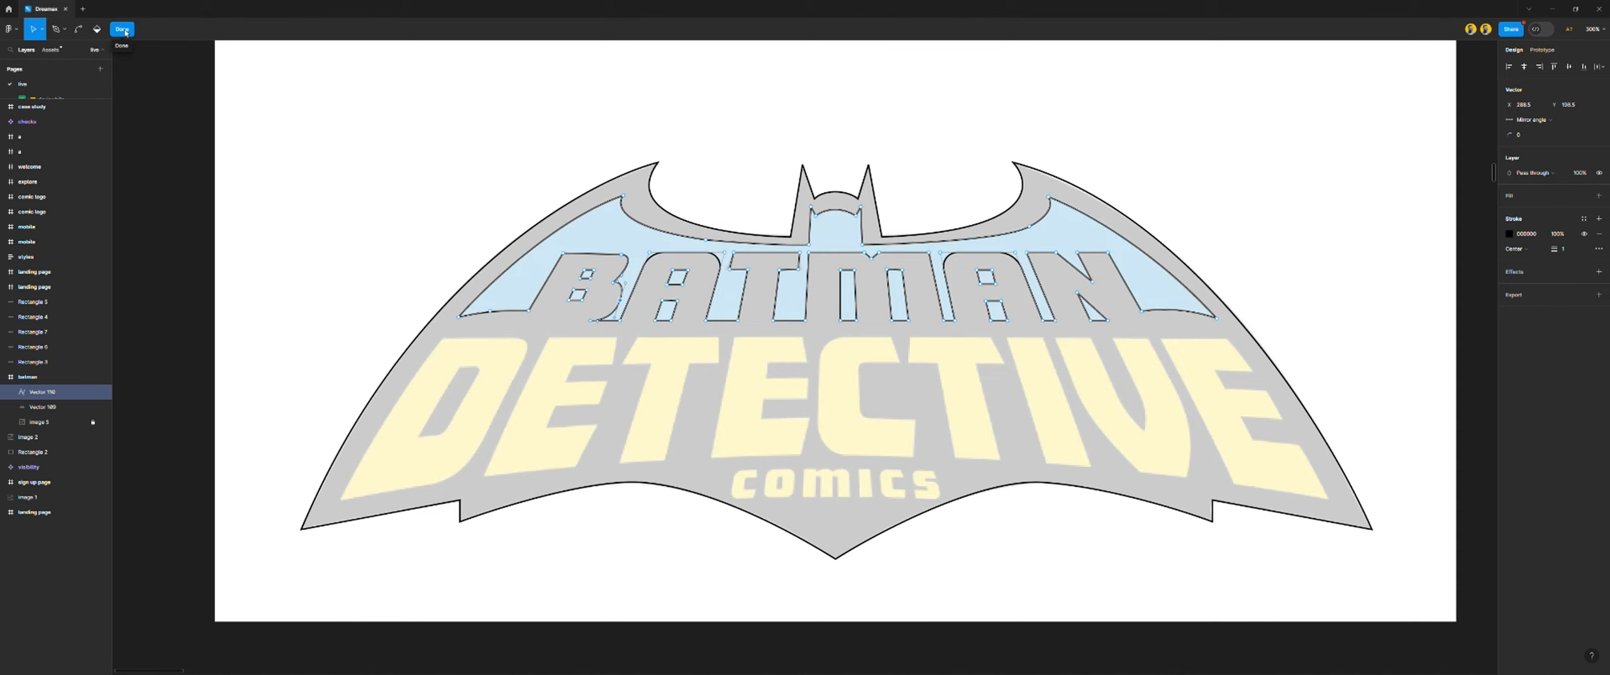
{"action": "left_click", "coordinate": [122, 30]}
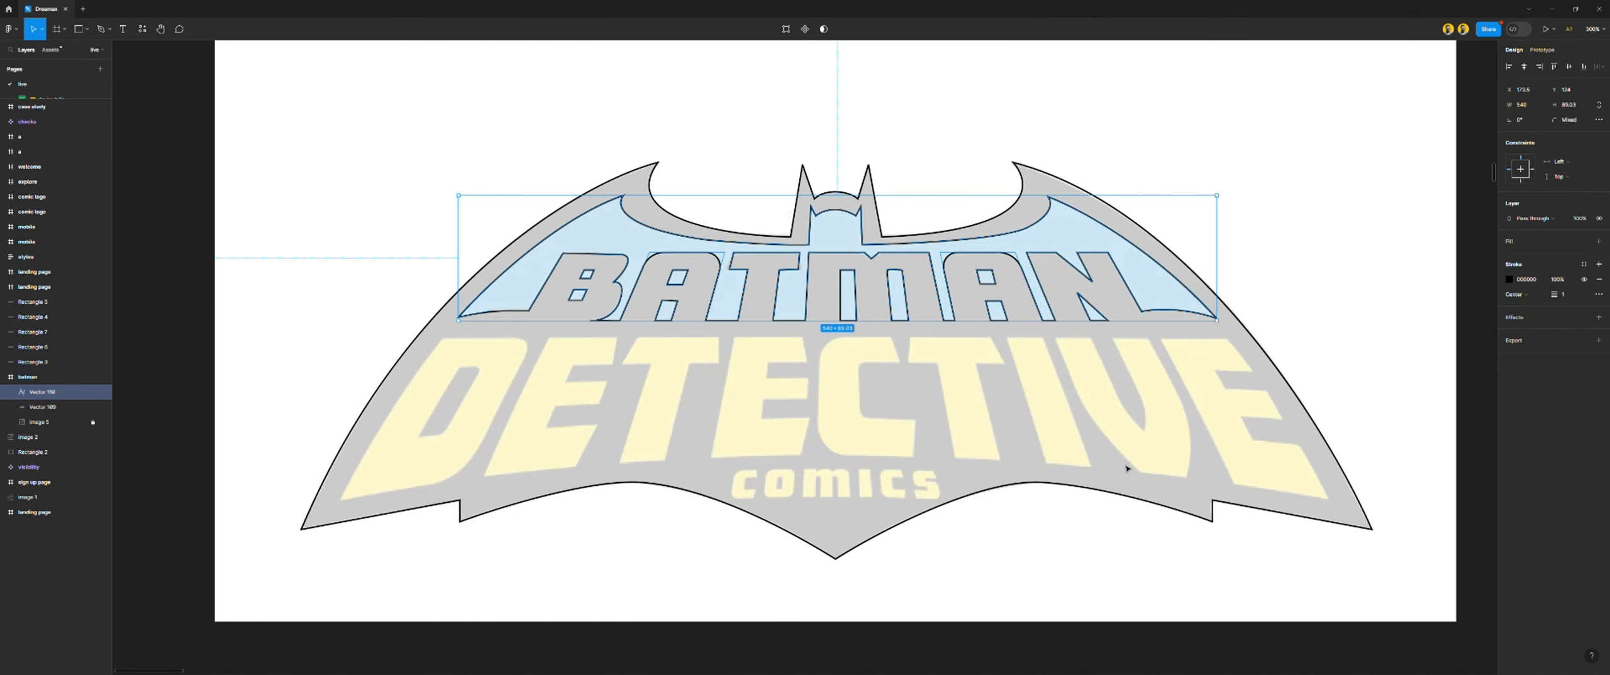
Start a new pen path on the final E of DETECTIVE, tracing its top edge from right to left
{"action": "scroll", "coordinate": [1188, 403], "scroll_direction": "up", "scroll_amount": 2}
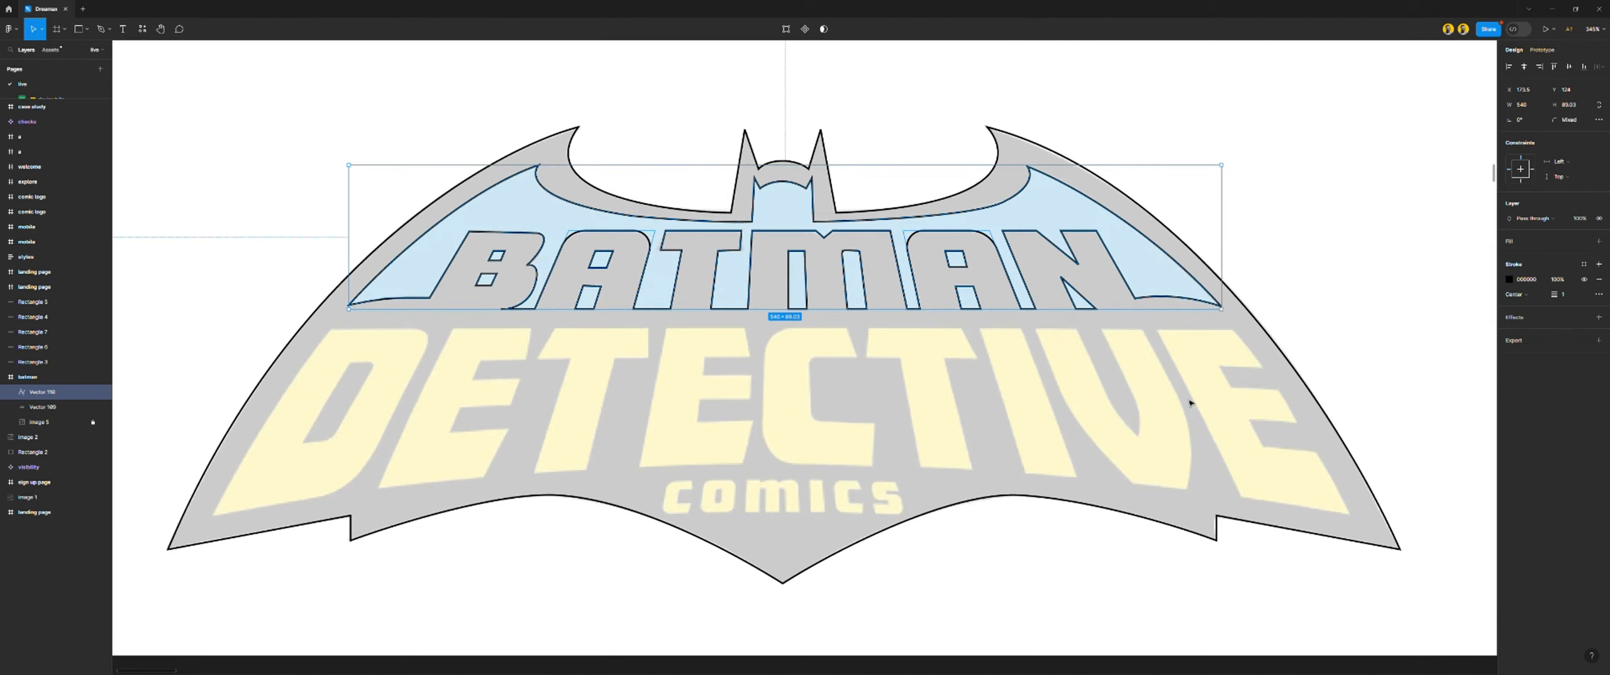
{"action": "key", "text": "p"}
{"action": "scroll", "coordinate": [1269, 421], "scroll_direction": "up", "scroll_amount": 3}
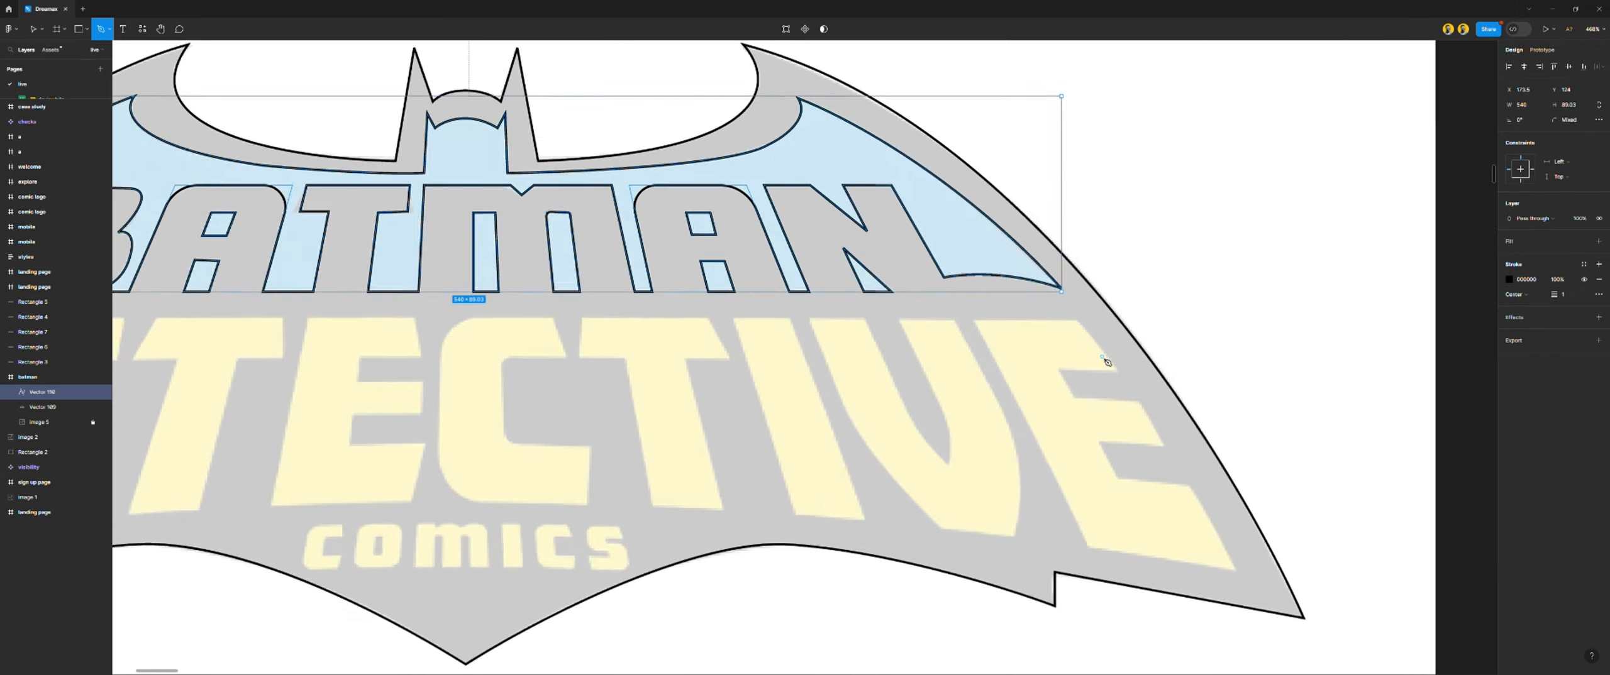
{"action": "scroll", "coordinate": [1107, 363], "scroll_direction": "up", "scroll_amount": 4}
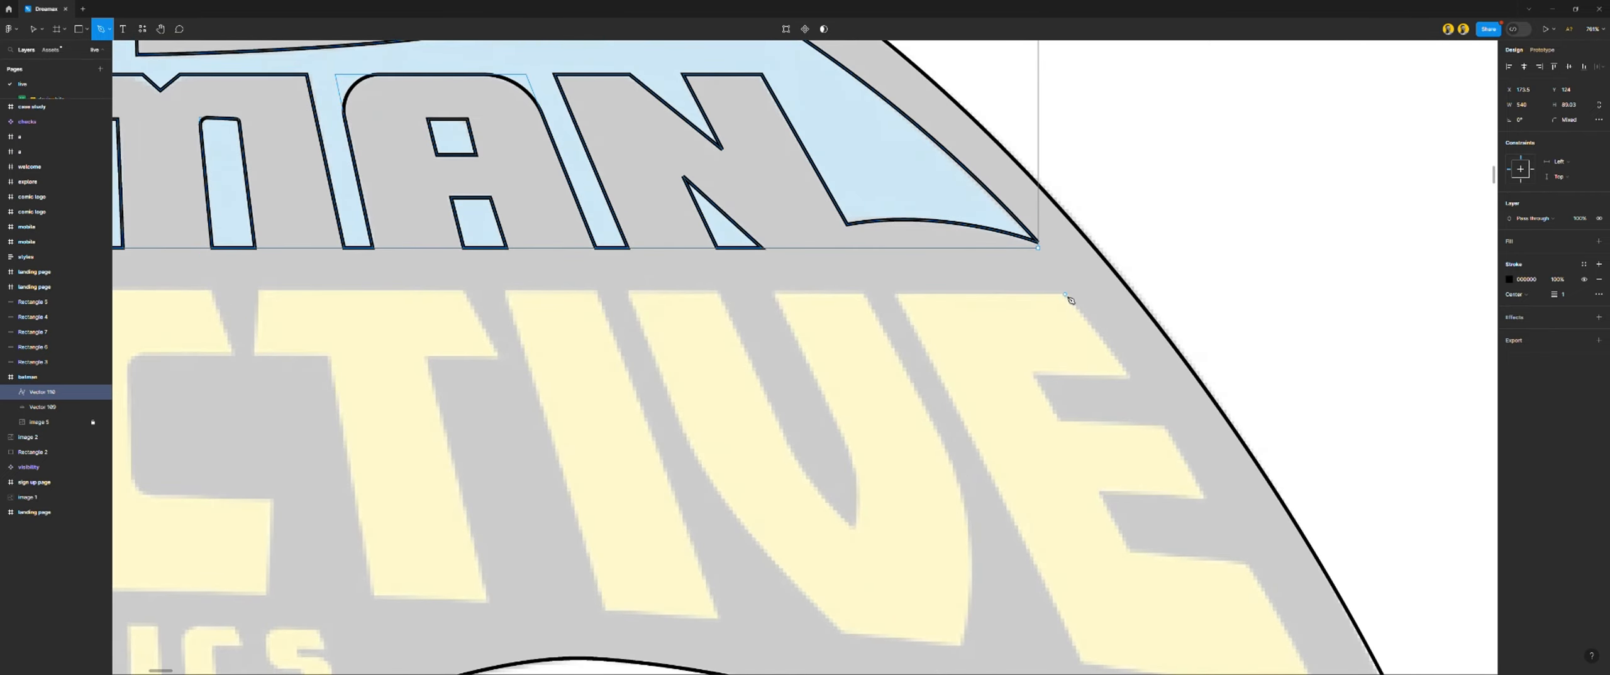
{"action": "left_click", "coordinate": [1065, 294]}
{"action": "left_click", "coordinate": [898, 294]}
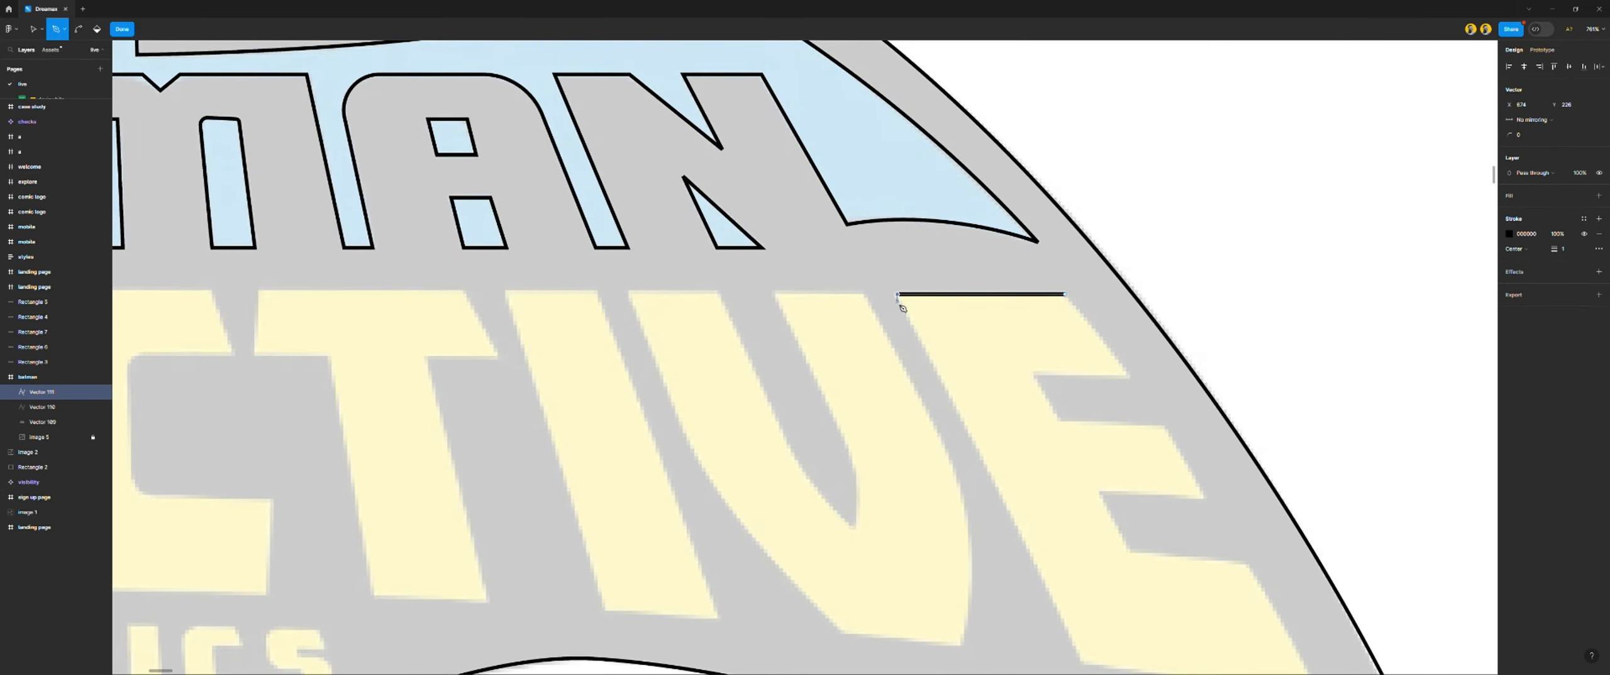
Continue the path down the E's left side, along its bottom edge and up the end of the lower arm
{"action": "scroll", "coordinate": [900, 298], "scroll_direction": "down", "scroll_amount": 5}
{"action": "scroll", "coordinate": [980, 516], "scroll_direction": "up", "scroll_amount": 5}
{"action": "key", "text": "p"}
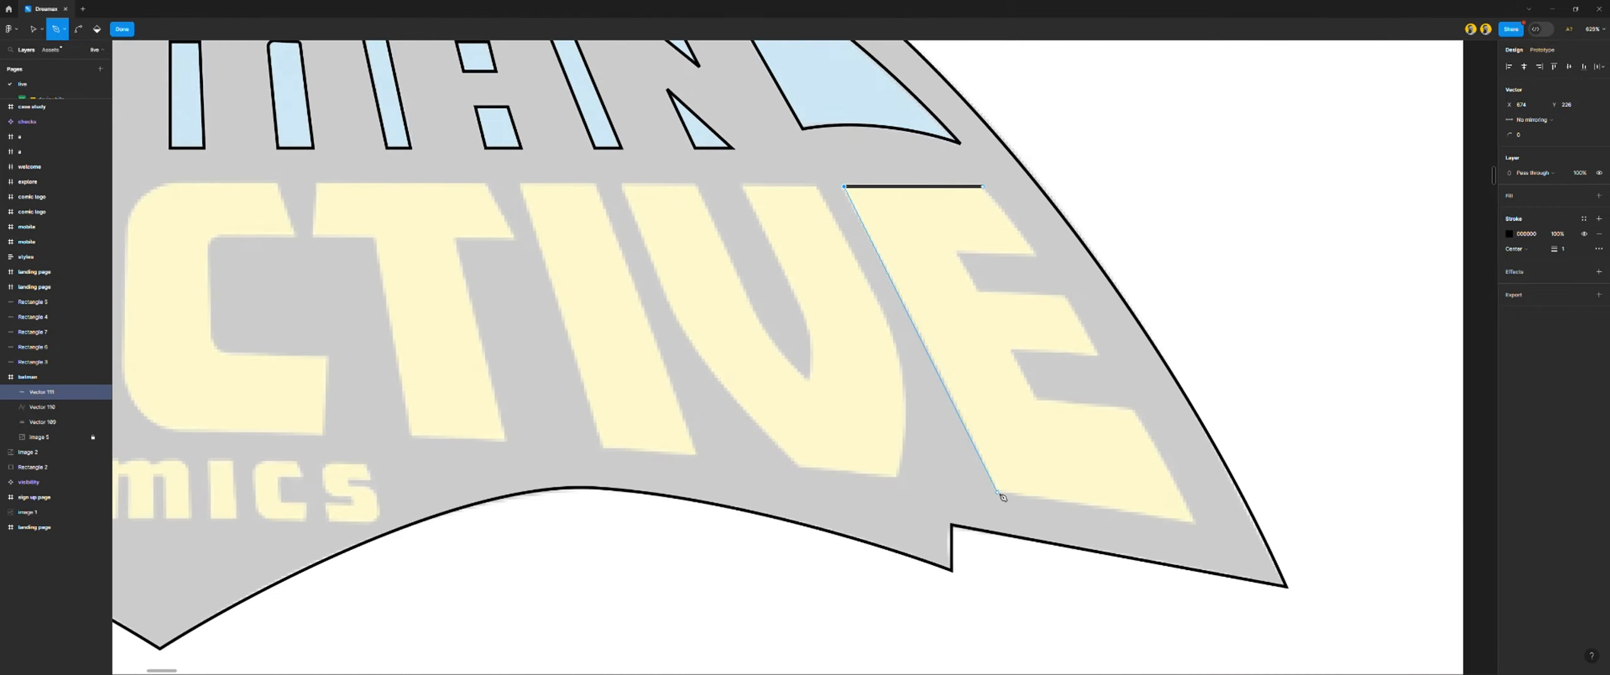
{"action": "left_click", "coordinate": [997, 493]}
{"action": "left_click", "coordinate": [1193, 523]}
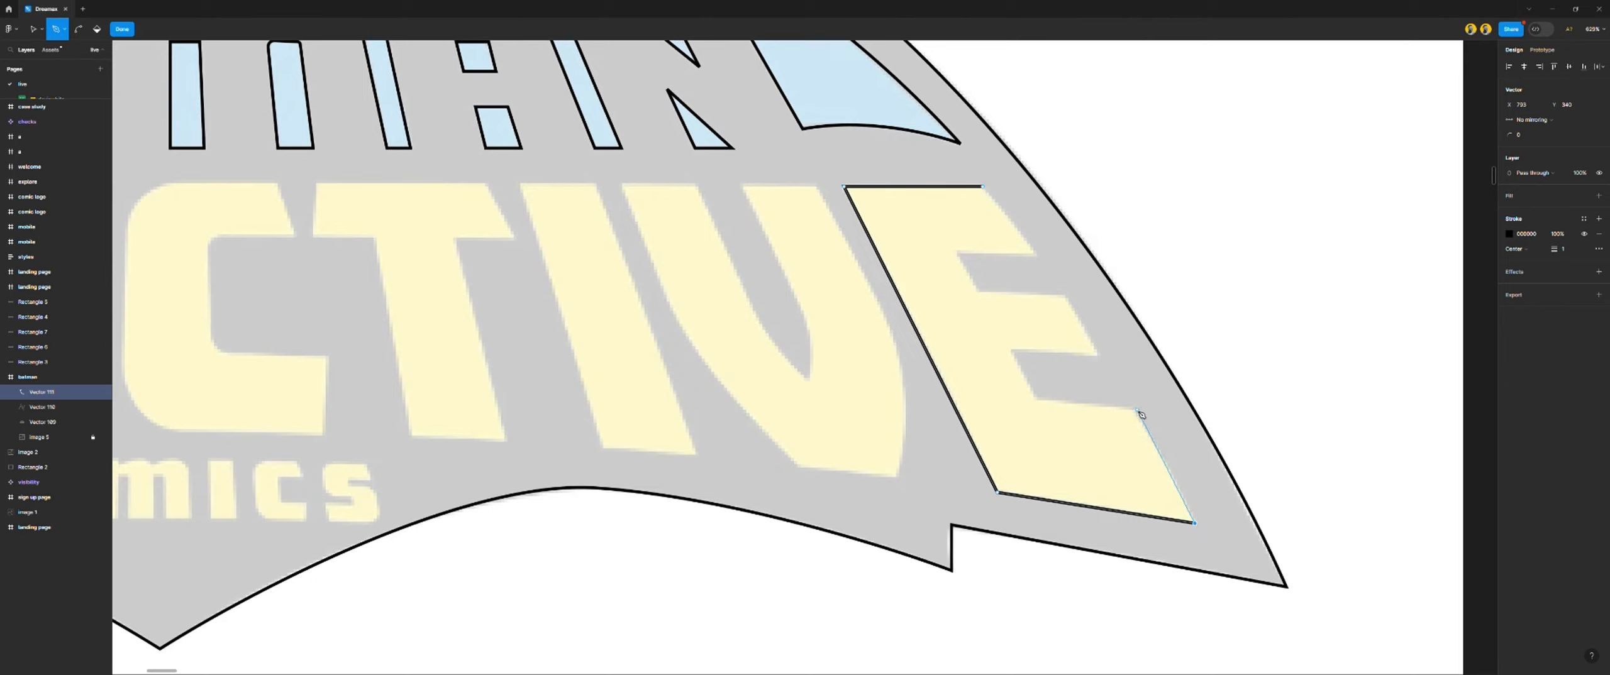
{"action": "left_click", "coordinate": [1135, 410]}
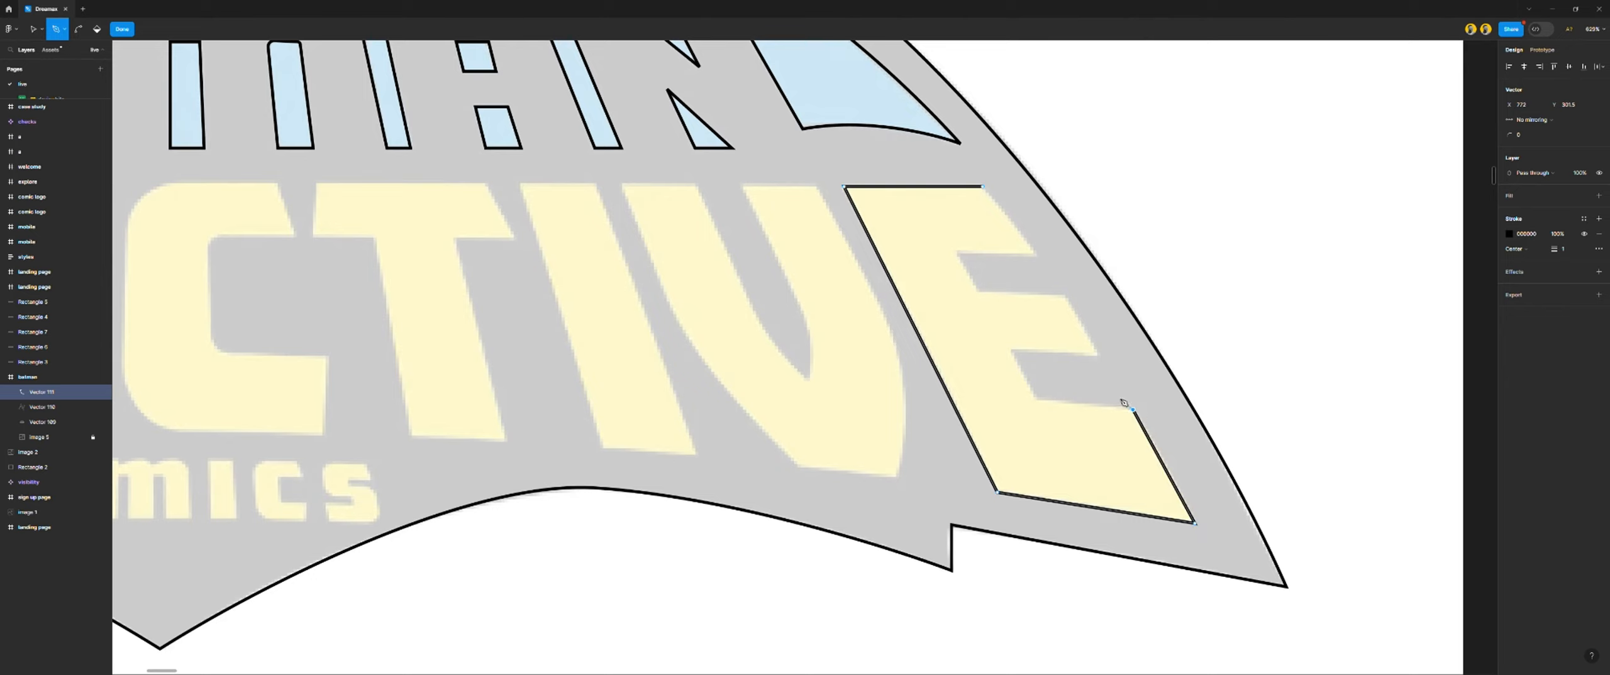
Trace the E's lower notch, middle arm and upper notch, and close the path at its upper-right corner
{"action": "left_click", "coordinate": [1037, 401]}
{"action": "left_click", "coordinate": [1011, 351]}
{"action": "left_click", "coordinate": [1100, 355]}
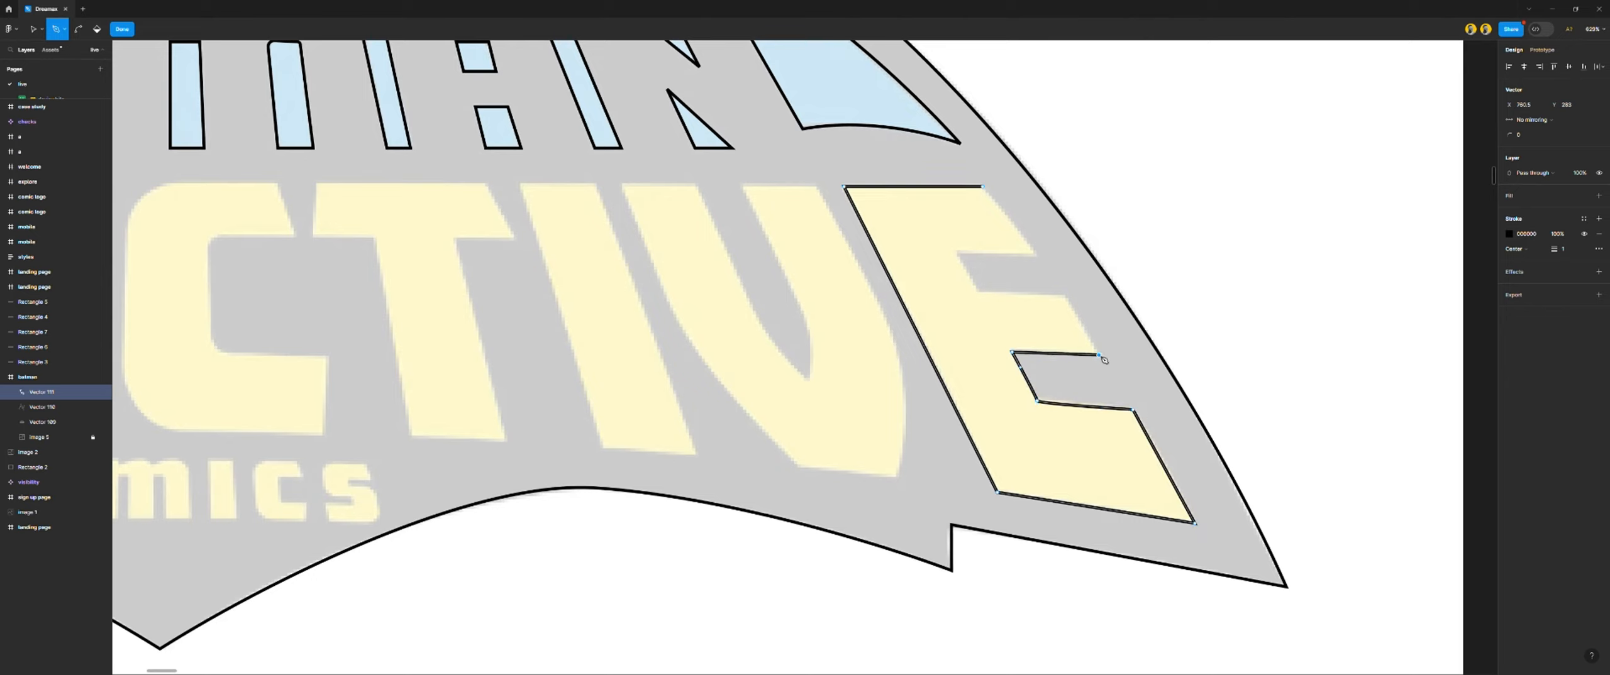
{"action": "left_click", "coordinate": [1063, 294]}
{"action": "left_click", "coordinate": [982, 293]}
{"action": "left_click", "coordinate": [955, 251]}
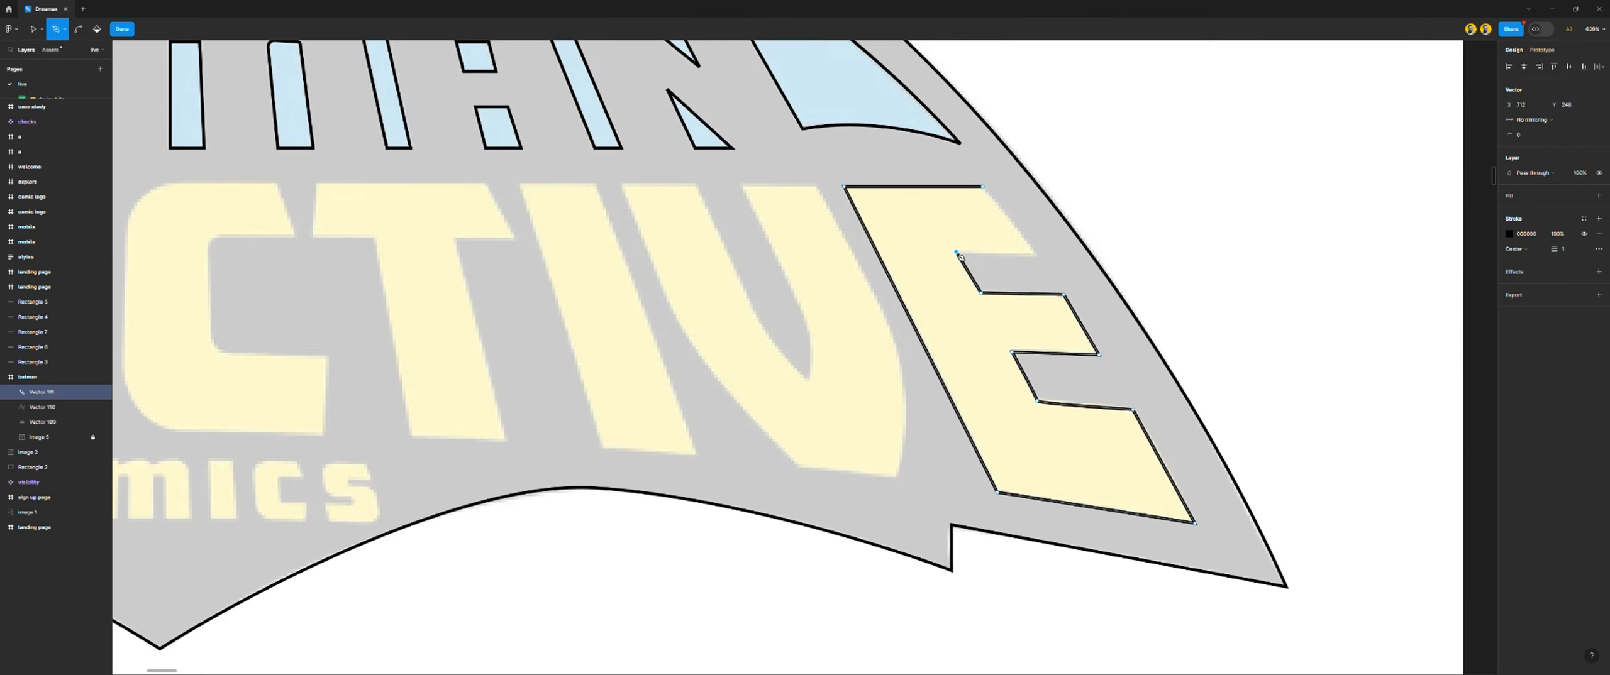
{"action": "left_click", "coordinate": [1036, 252]}
{"action": "left_click", "coordinate": [982, 187]}
{"action": "scroll", "coordinate": [985, 195], "scroll_direction": "left", "scroll_amount": 5}
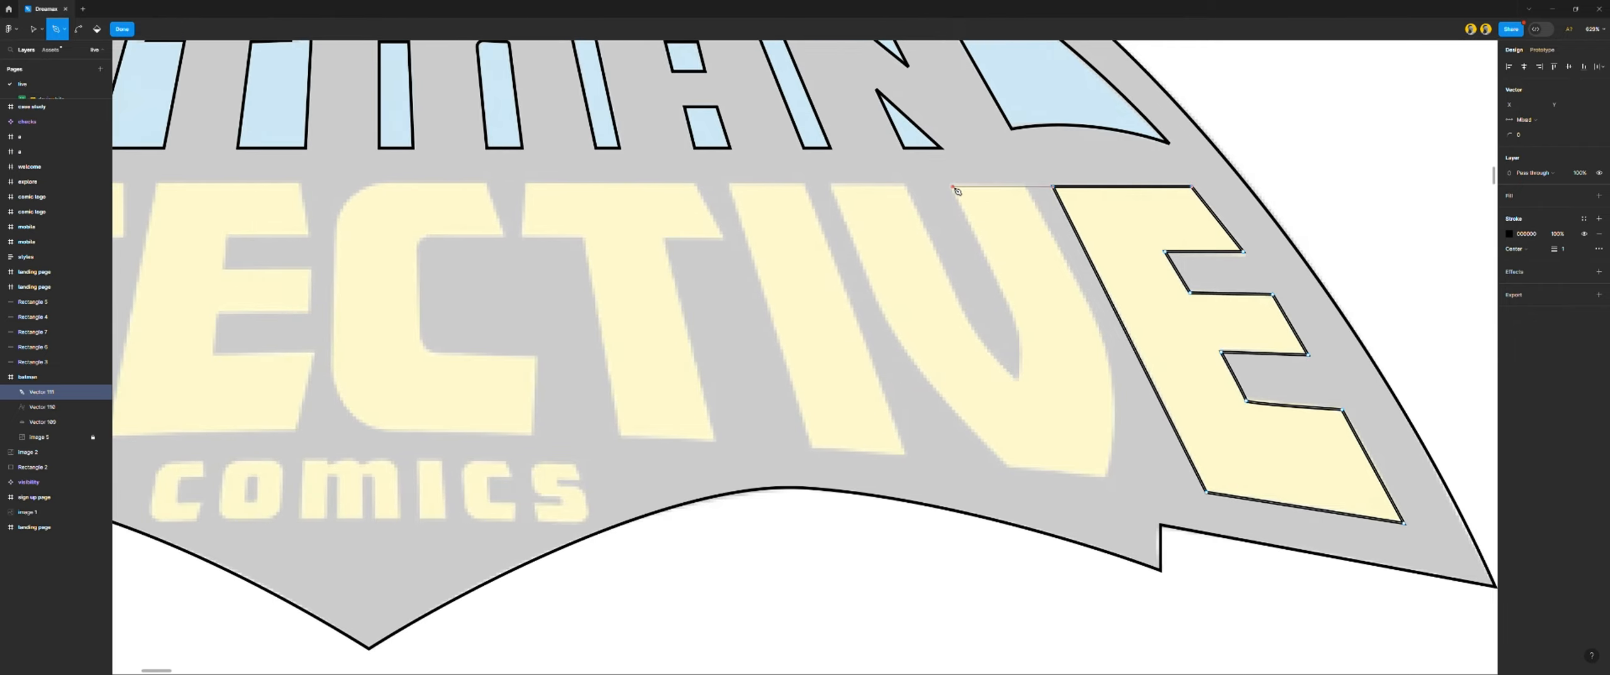
Trace the V of DETECTIVE along its outer right side, curved base and left side, and across the left arm's top
{"action": "left_click", "coordinate": [1025, 187]}
{"action": "left_click", "coordinate": [1105, 345]}
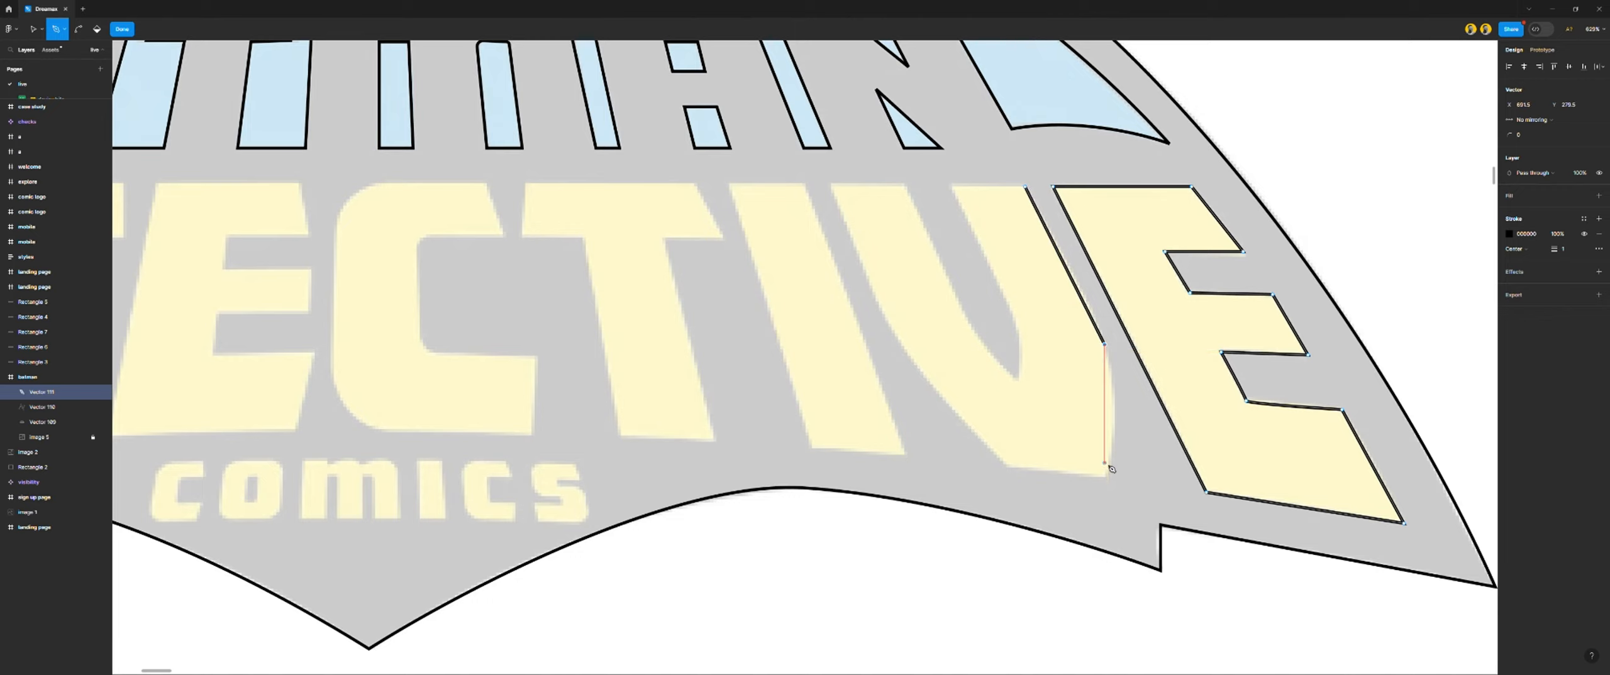
{"action": "left_click_drag", "start_coordinate": [1104, 479], "coordinate": [1089, 557]}
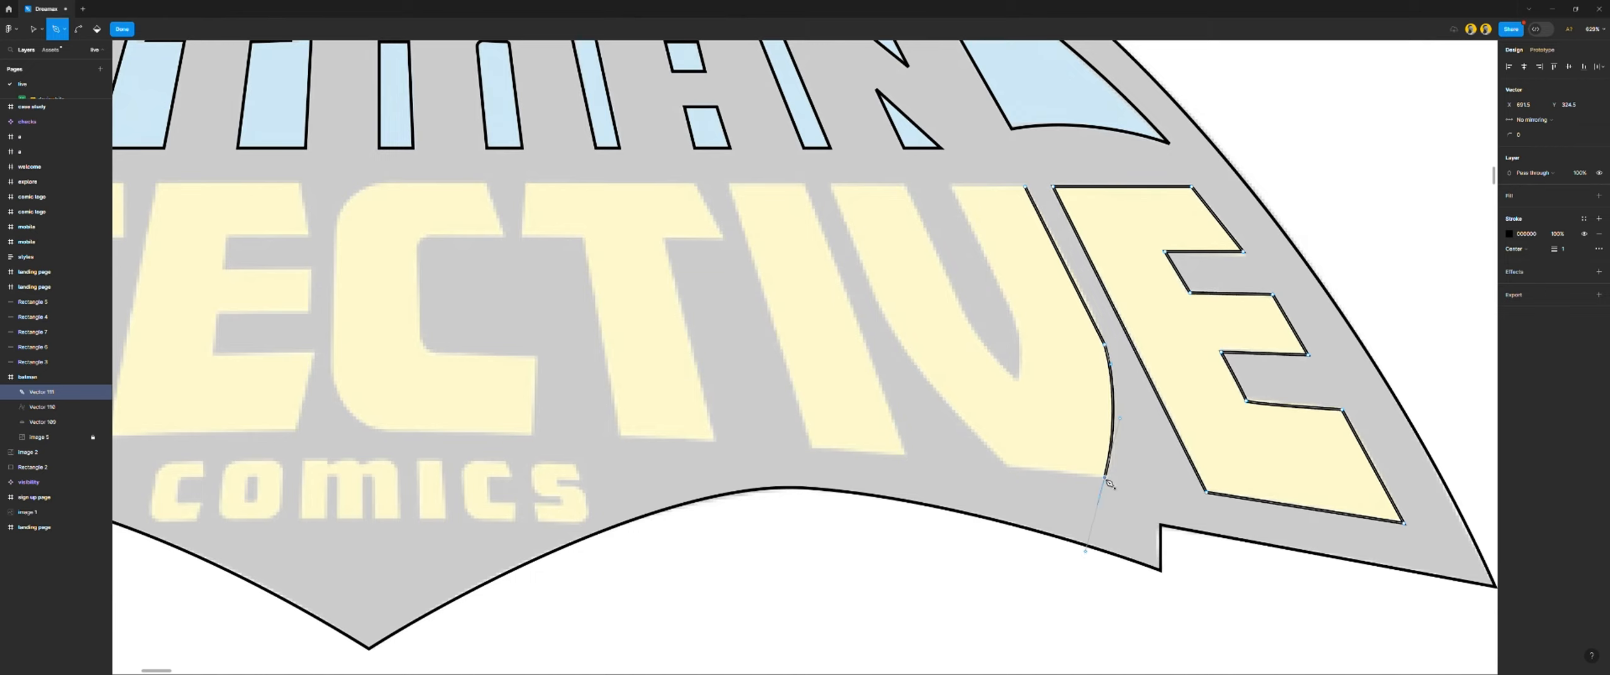
{"action": "left_click", "coordinate": [1009, 467]}
{"action": "left_click_drag", "start_coordinate": [886, 321], "coordinate": [876, 281]}
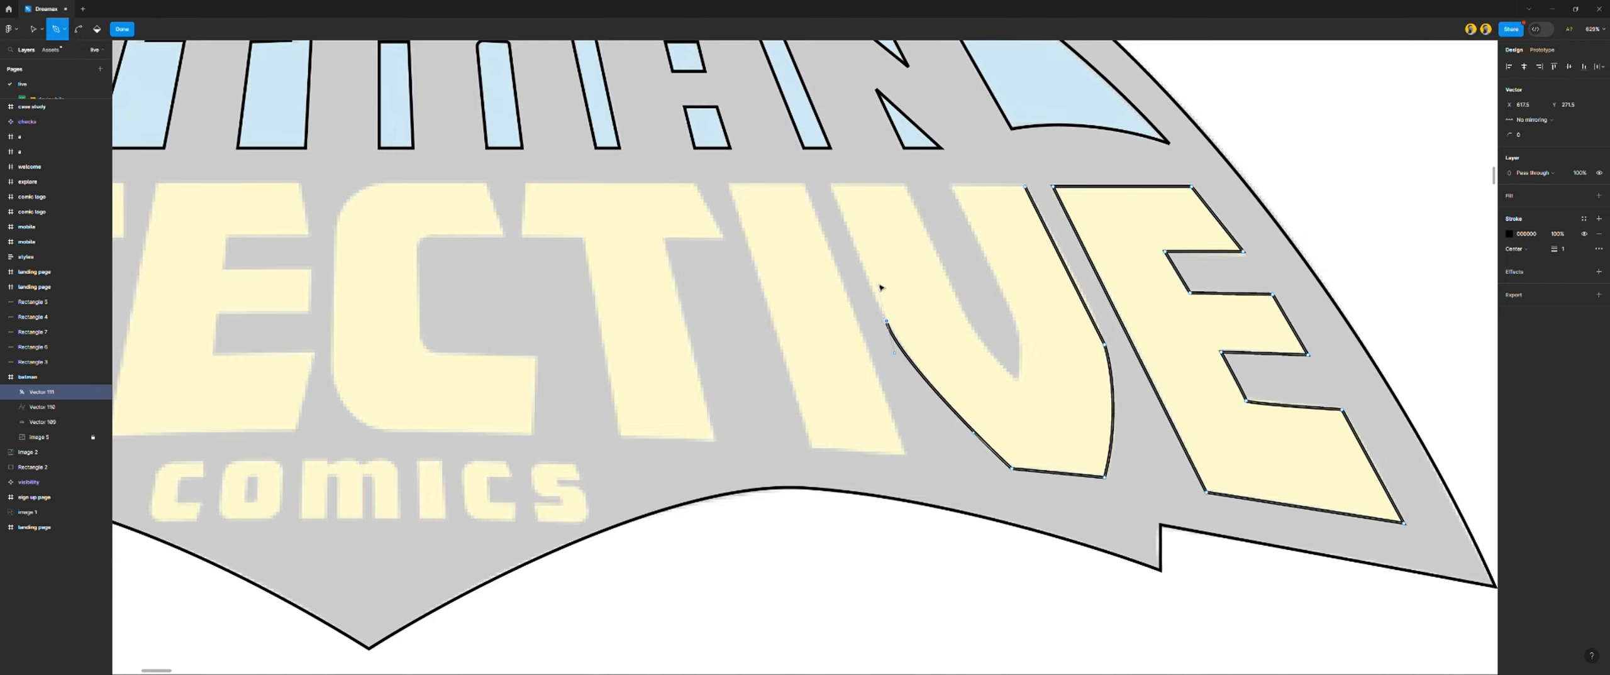
{"action": "left_click", "coordinate": [830, 186]}
{"action": "left_click", "coordinate": [905, 187]}
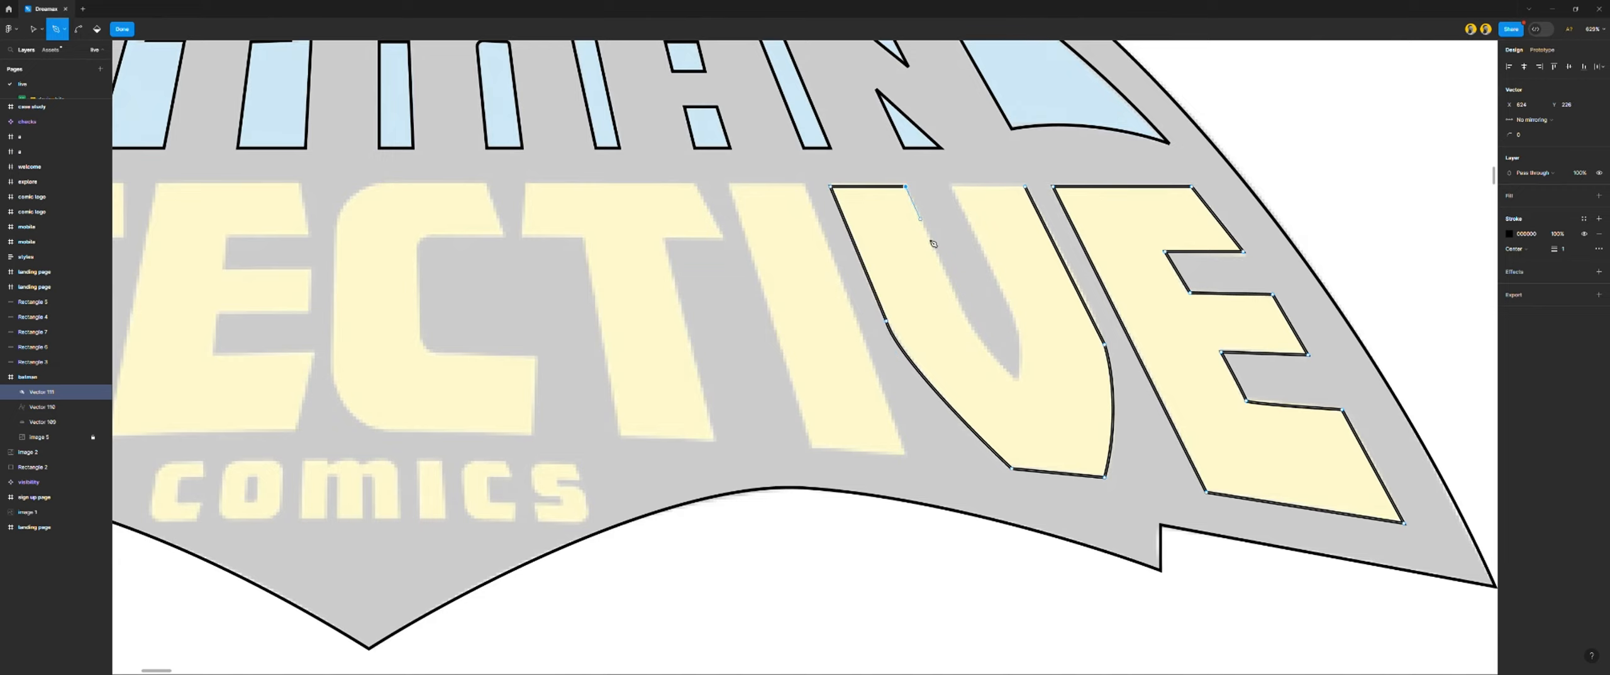
Trace the V's inner notch with straight segments and close the path across the top of its right arm
{"action": "left_click", "coordinate": [971, 327]}
{"action": "left_click", "coordinate": [1018, 381]}
{"action": "left_click", "coordinate": [1019, 331]}
{"action": "left_click", "coordinate": [953, 187]}
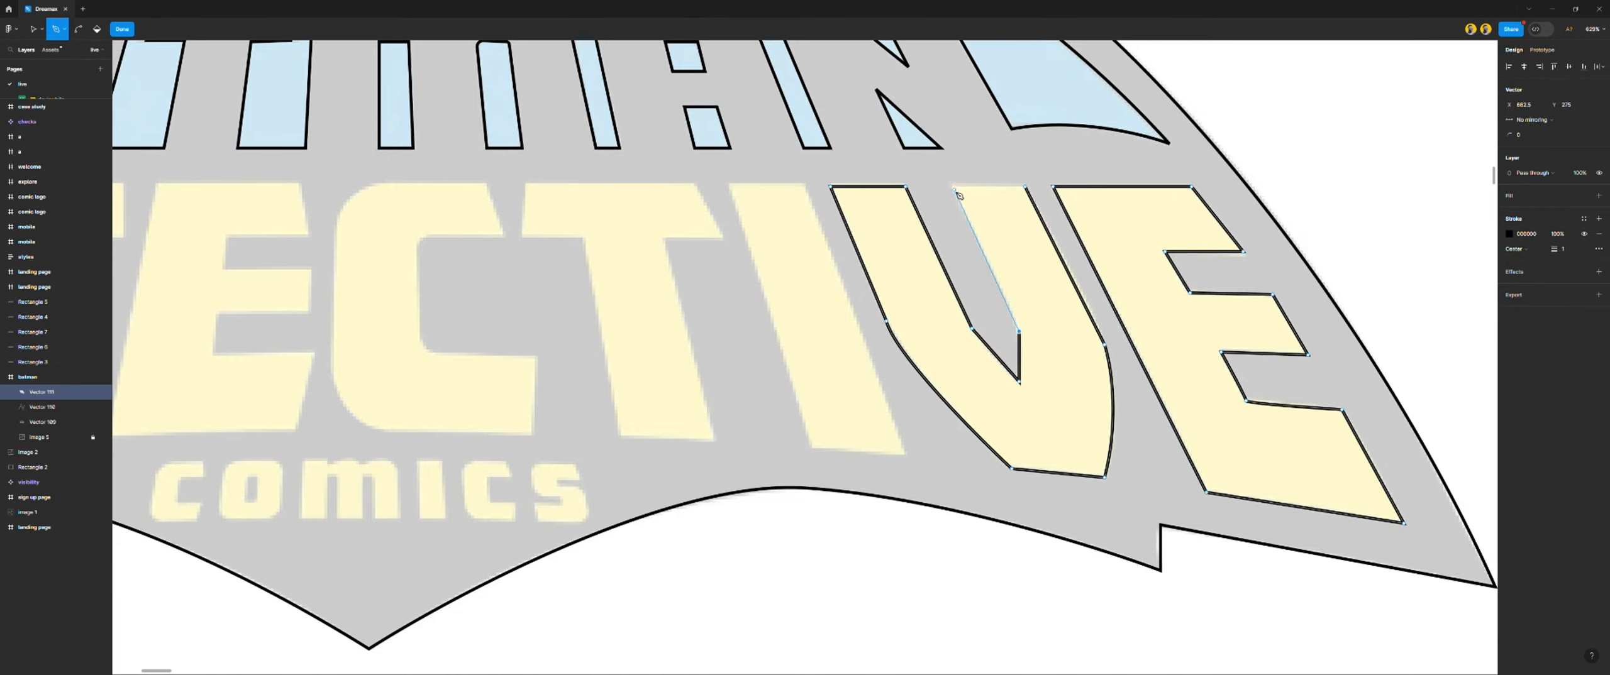
{"action": "left_click", "coordinate": [1026, 187]}
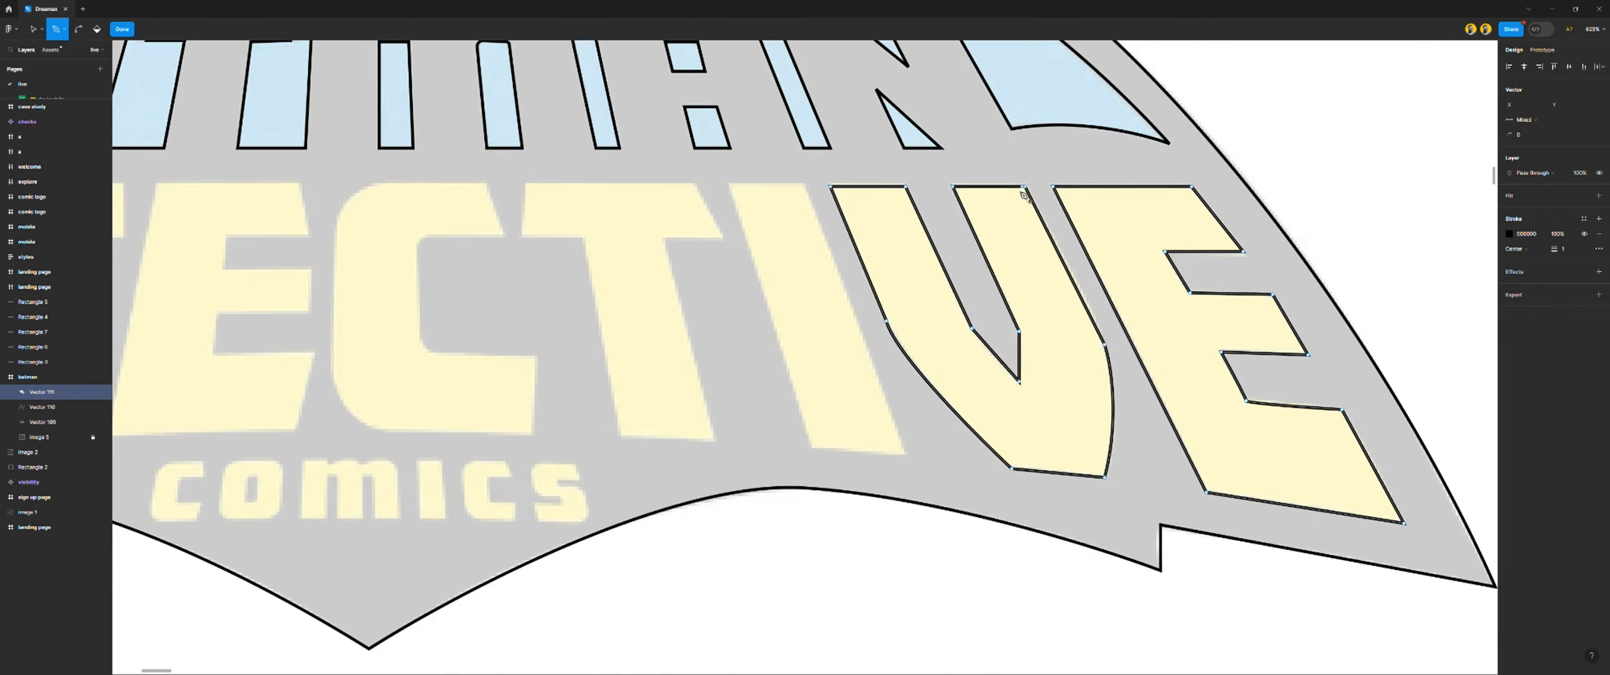
Outline the I of DETECTIVE as a closed four-sided path
{"action": "scroll", "coordinate": [898, 216], "scroll_direction": "left", "scroll_amount": 5}
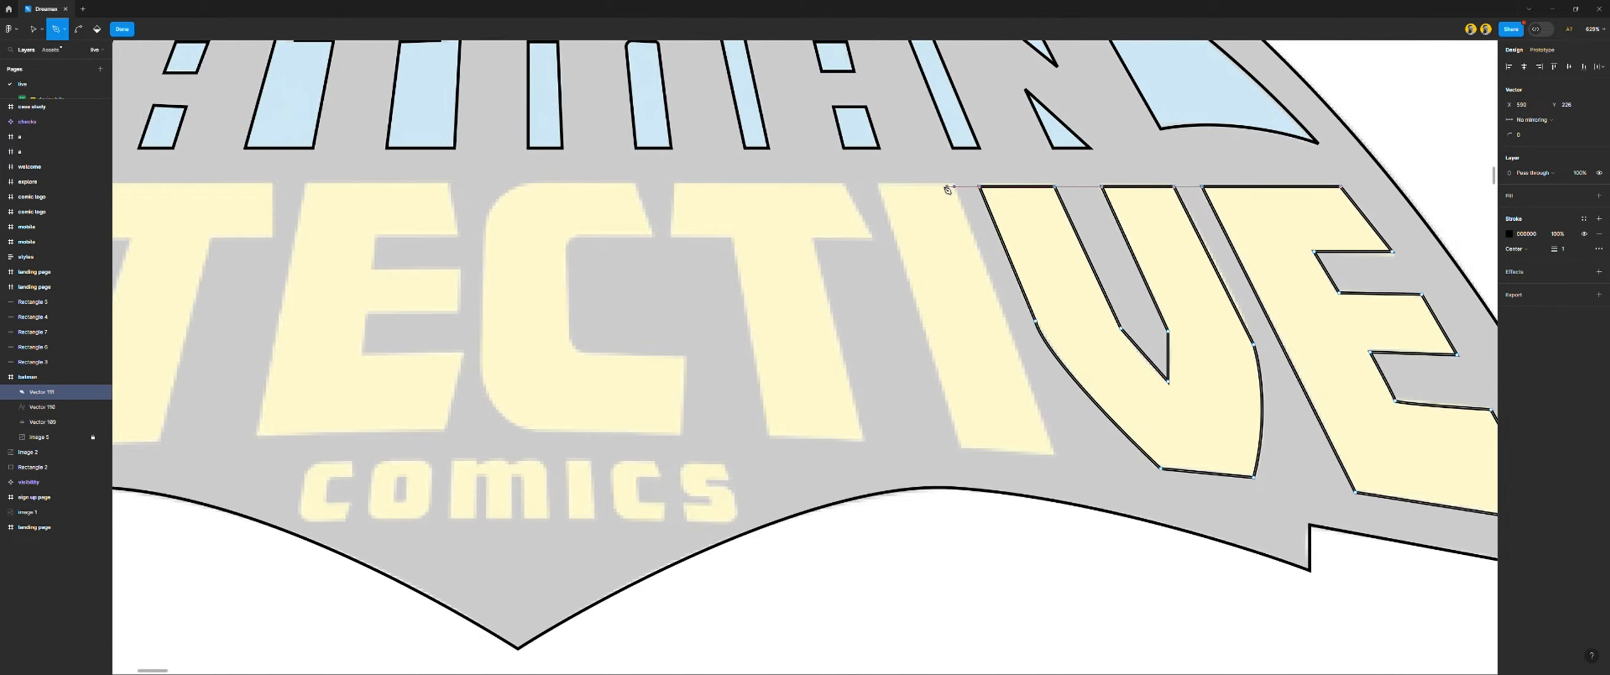
{"action": "left_click", "coordinate": [884, 185]}
{"action": "left_click", "coordinate": [960, 450]}
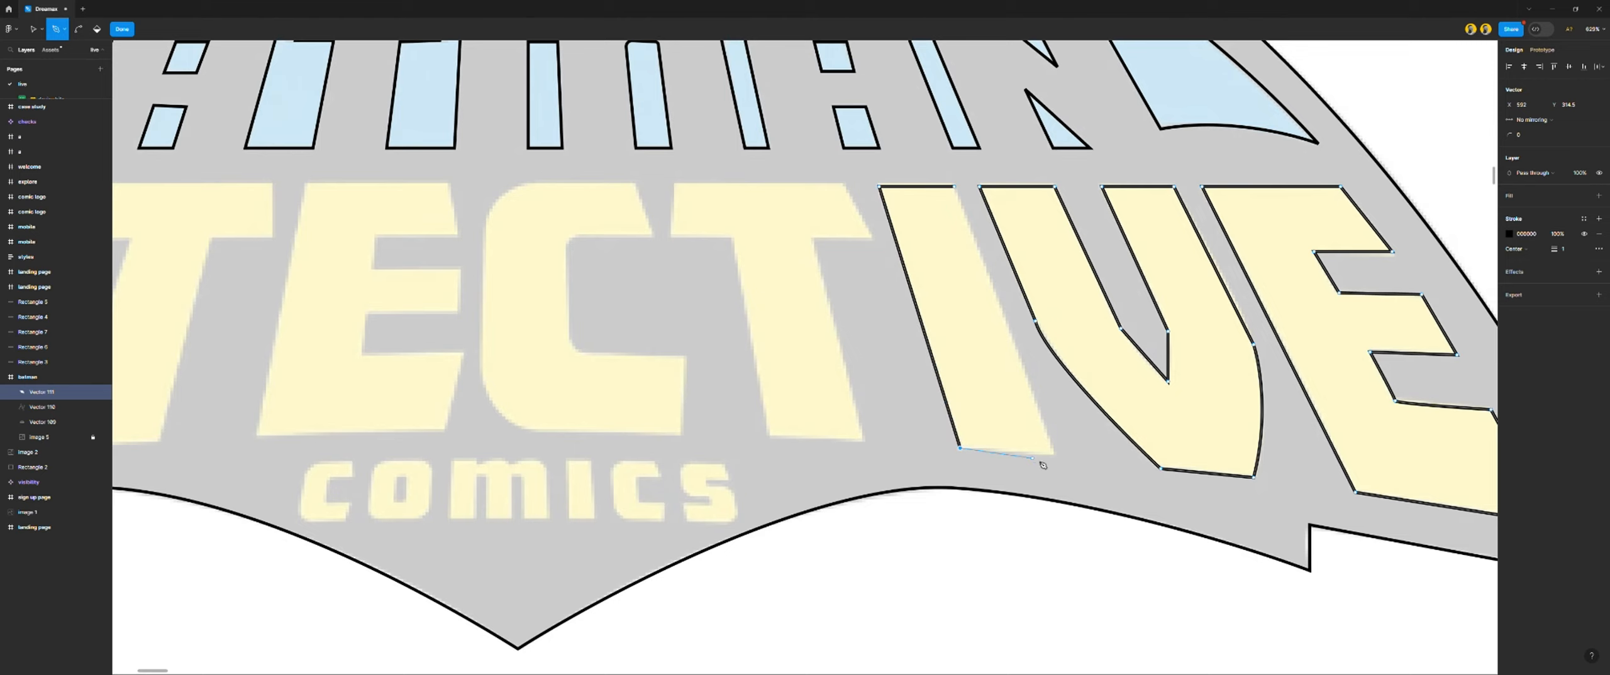
{"action": "left_click", "coordinate": [1054, 452]}
{"action": "left_click", "coordinate": [954, 186]}
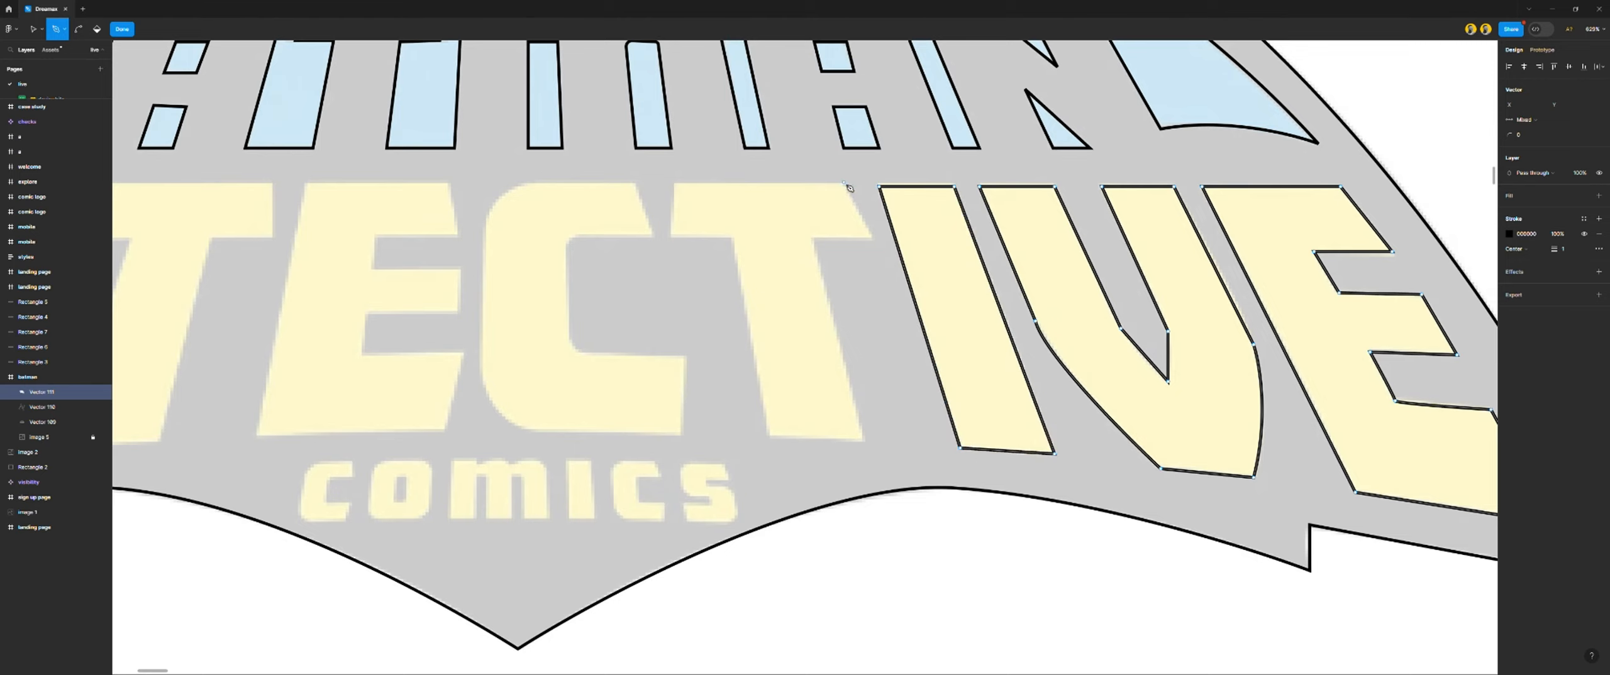
Outline the second T of DETECTIVE, from the crossbar's right end around the stem to a closed path
{"action": "left_click", "coordinate": [873, 239]}
{"action": "left_click", "coordinate": [813, 239]}
{"action": "left_click", "coordinate": [864, 442]}
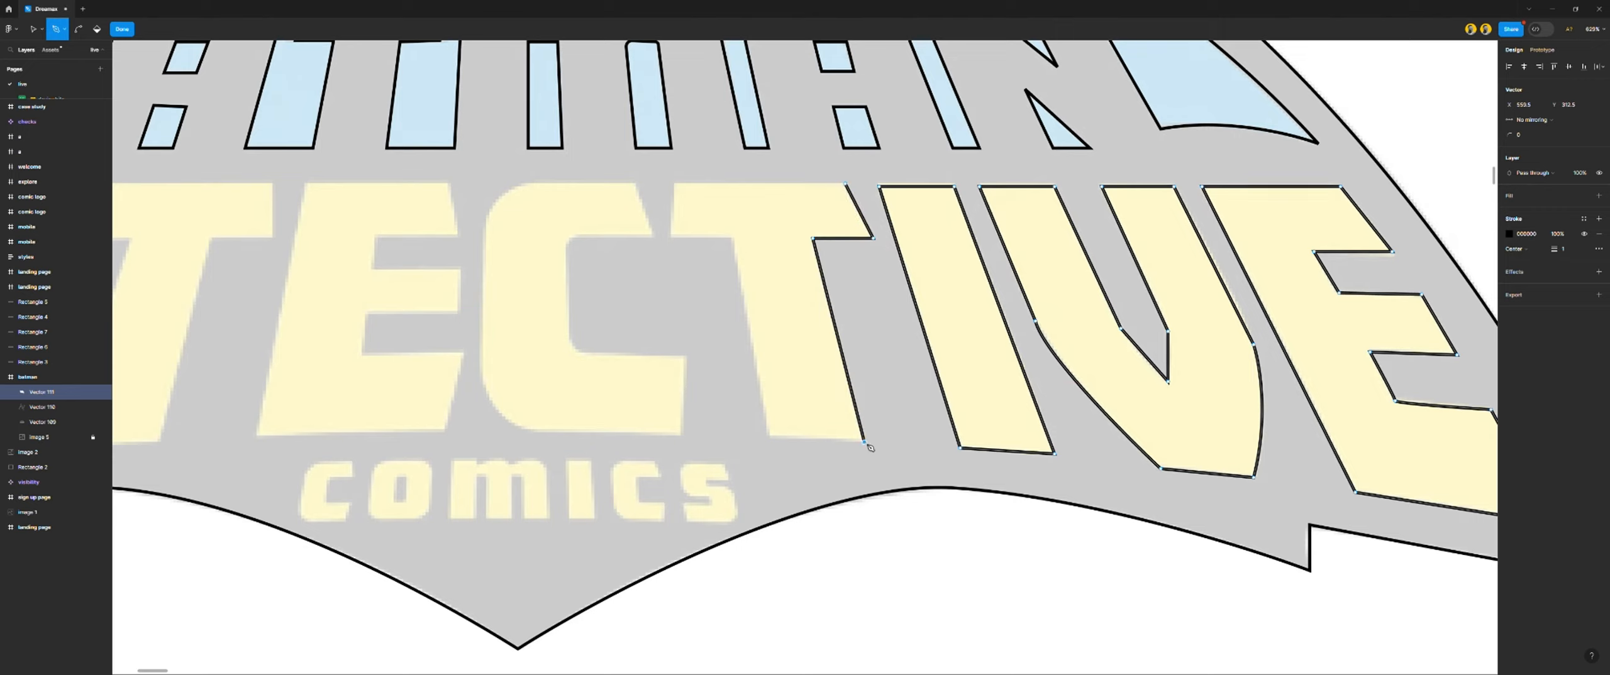
{"action": "left_click", "coordinate": [768, 436]}
{"action": "left_click", "coordinate": [729, 239]}
{"action": "left_click", "coordinate": [672, 238]}
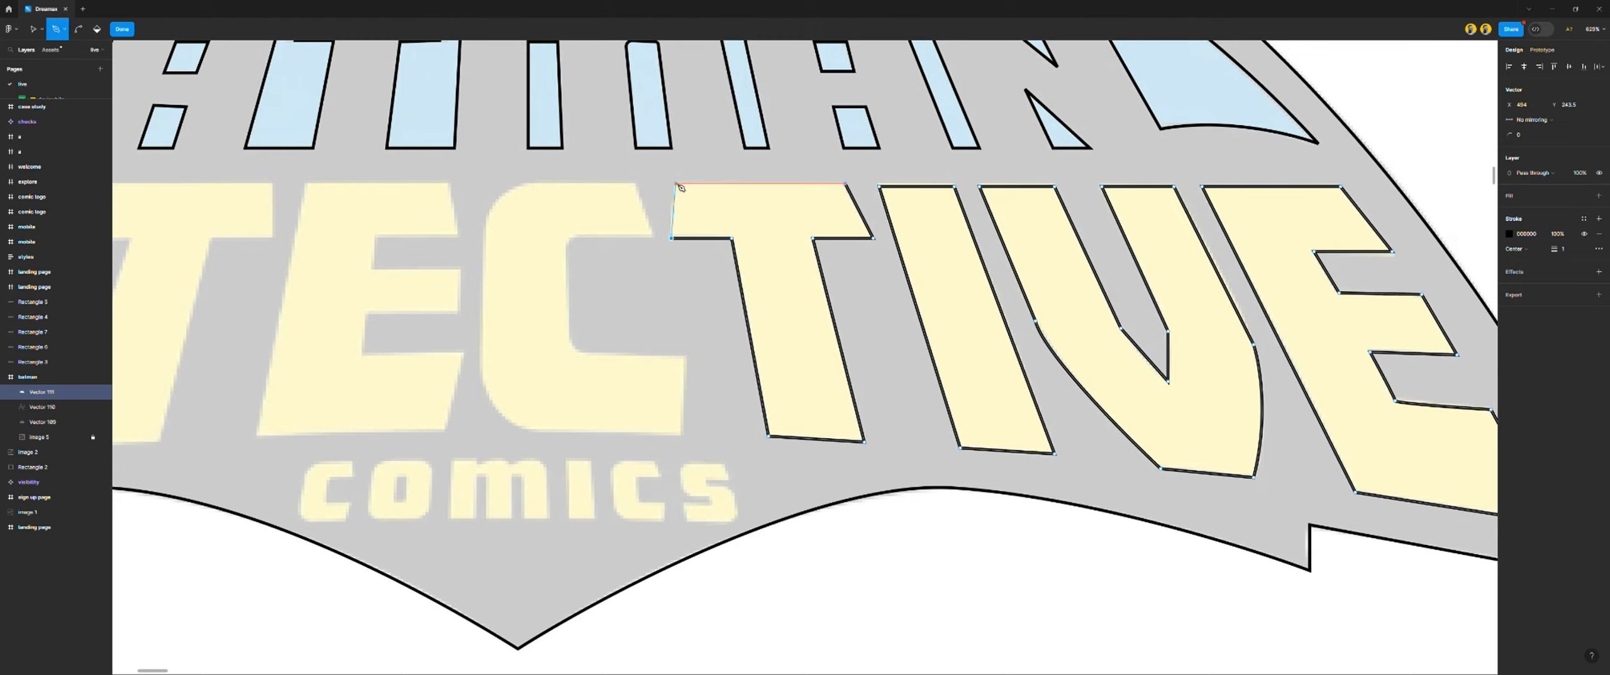
{"action": "left_click", "coordinate": [676, 184]}
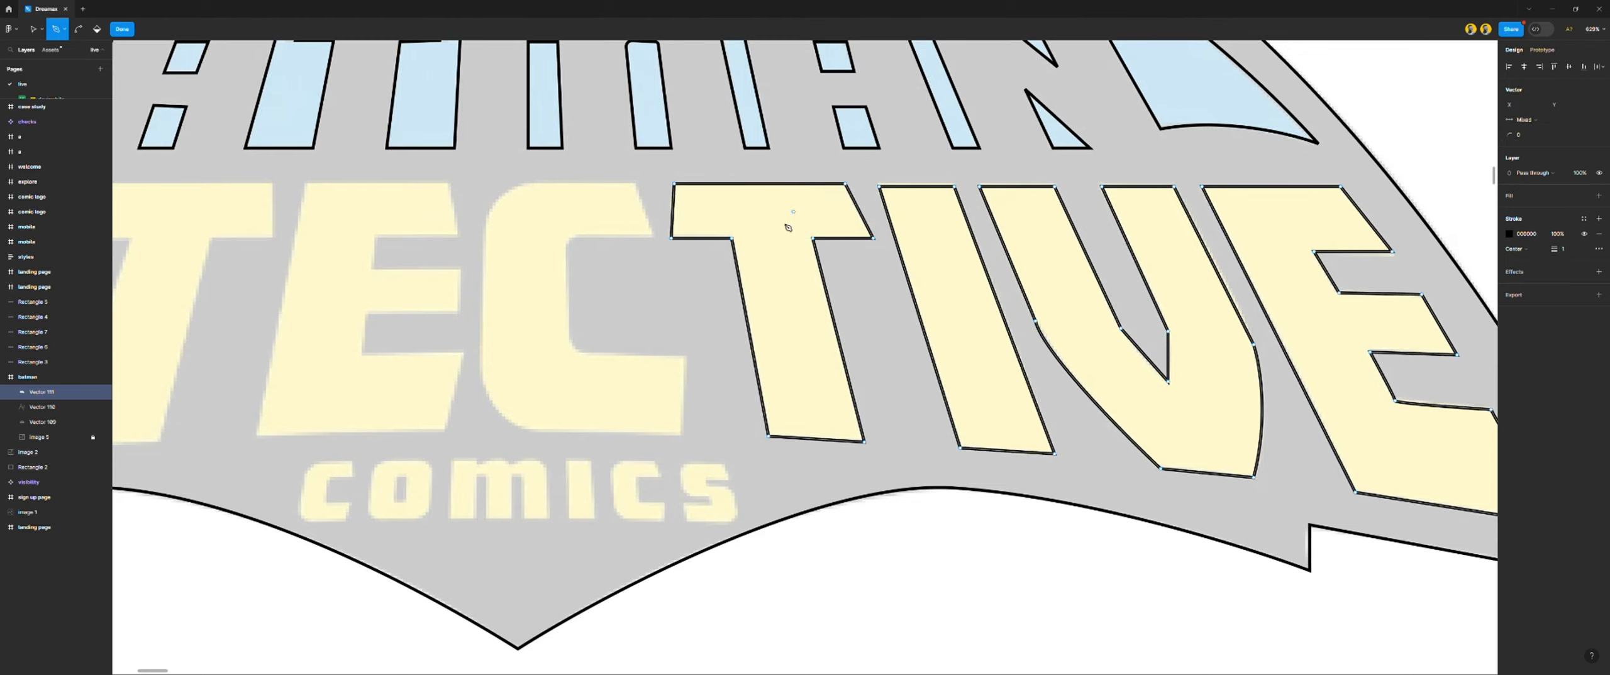
Trace the C's top, left and bottom outer edges with square corners, and the end of its lower arm
{"action": "scroll", "coordinate": [788, 228], "scroll_direction": "left", "scroll_amount": 3}
{"action": "left_click", "coordinate": [760, 238]}
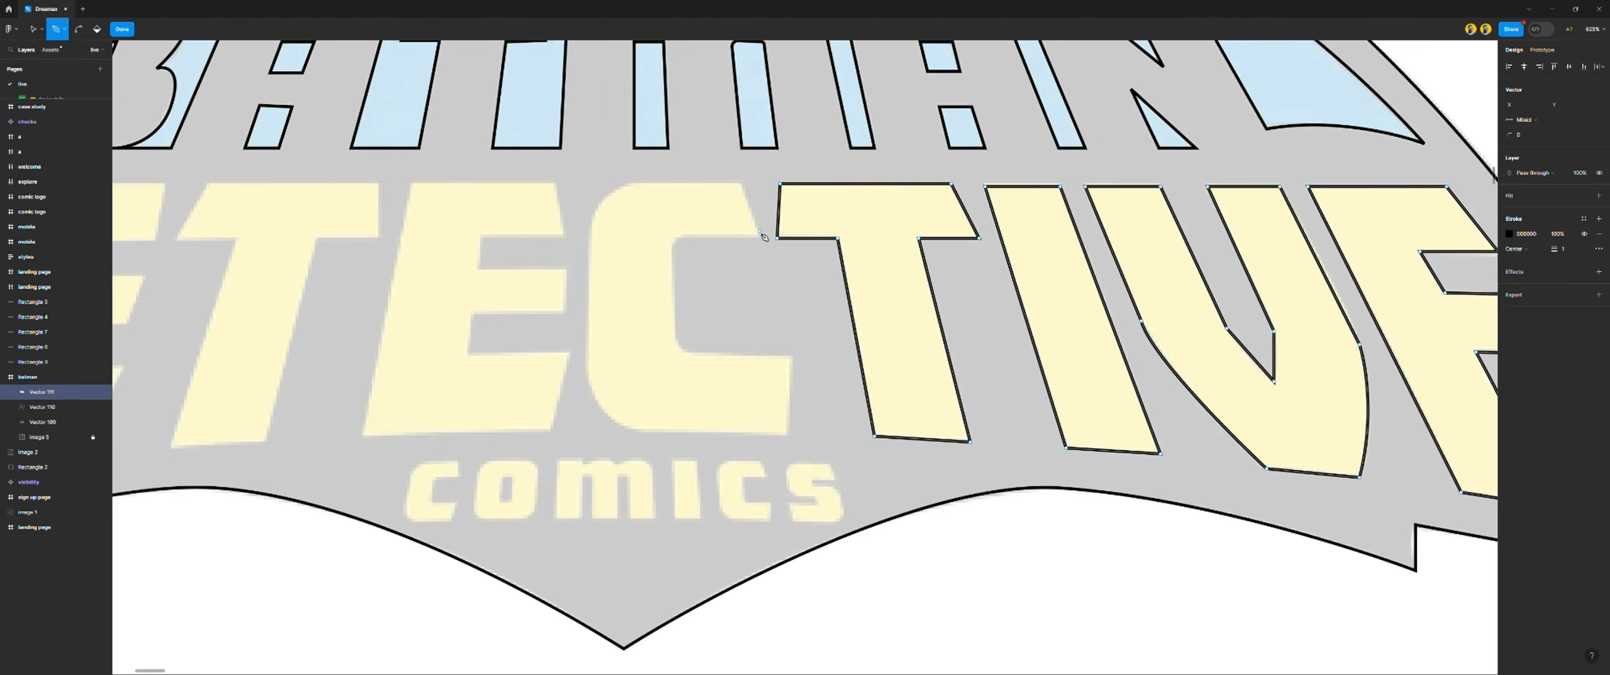
{"action": "left_click", "coordinate": [742, 184]}
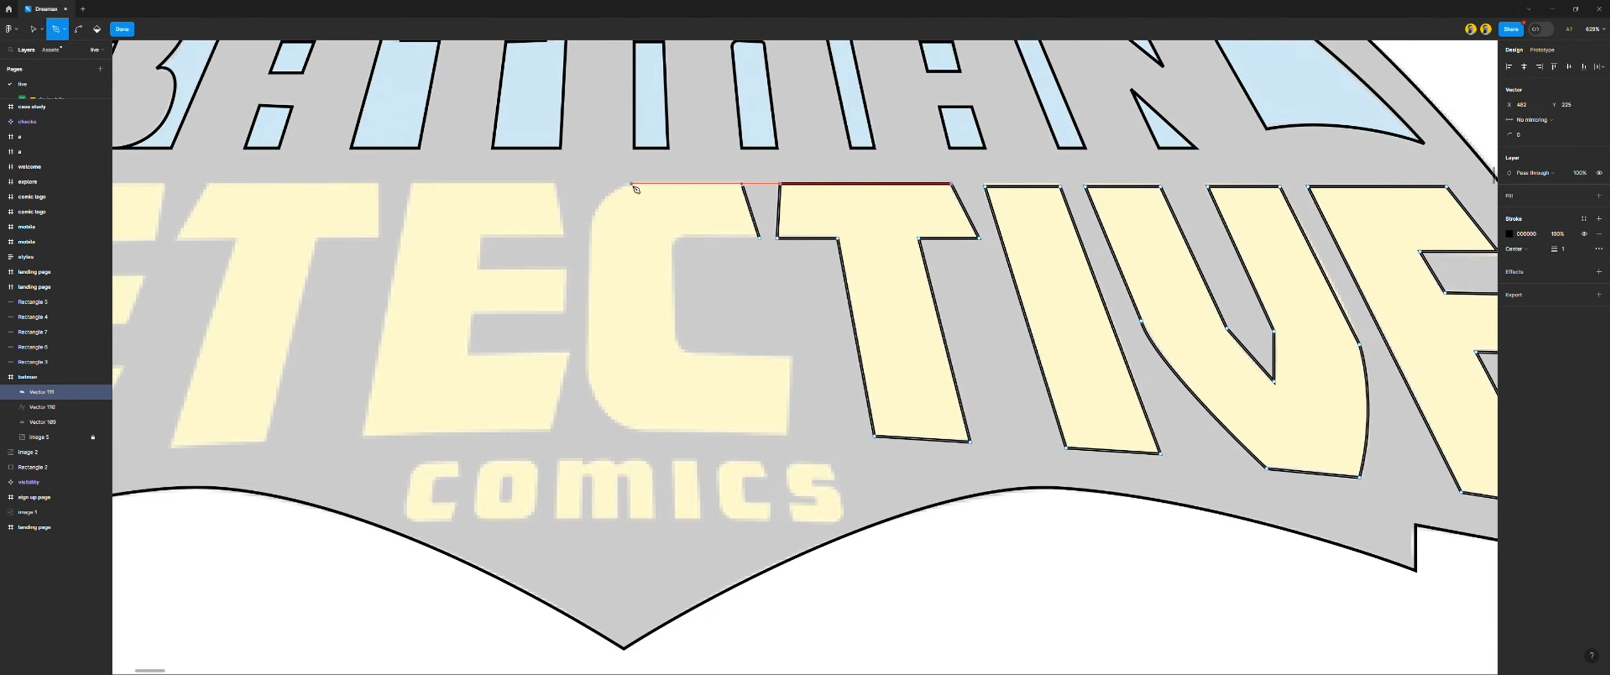
{"action": "left_click", "coordinate": [591, 185]}
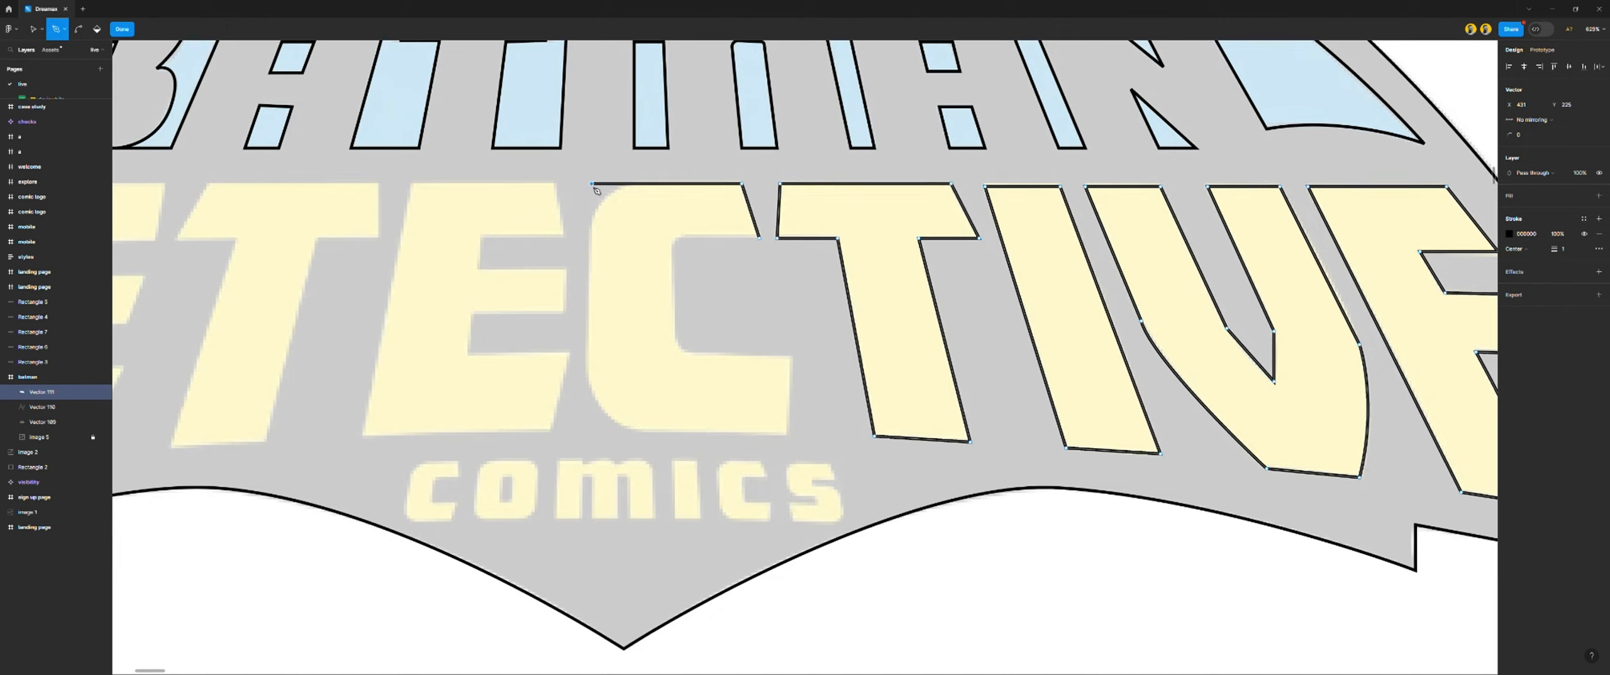
{"action": "left_click", "coordinate": [586, 436]}
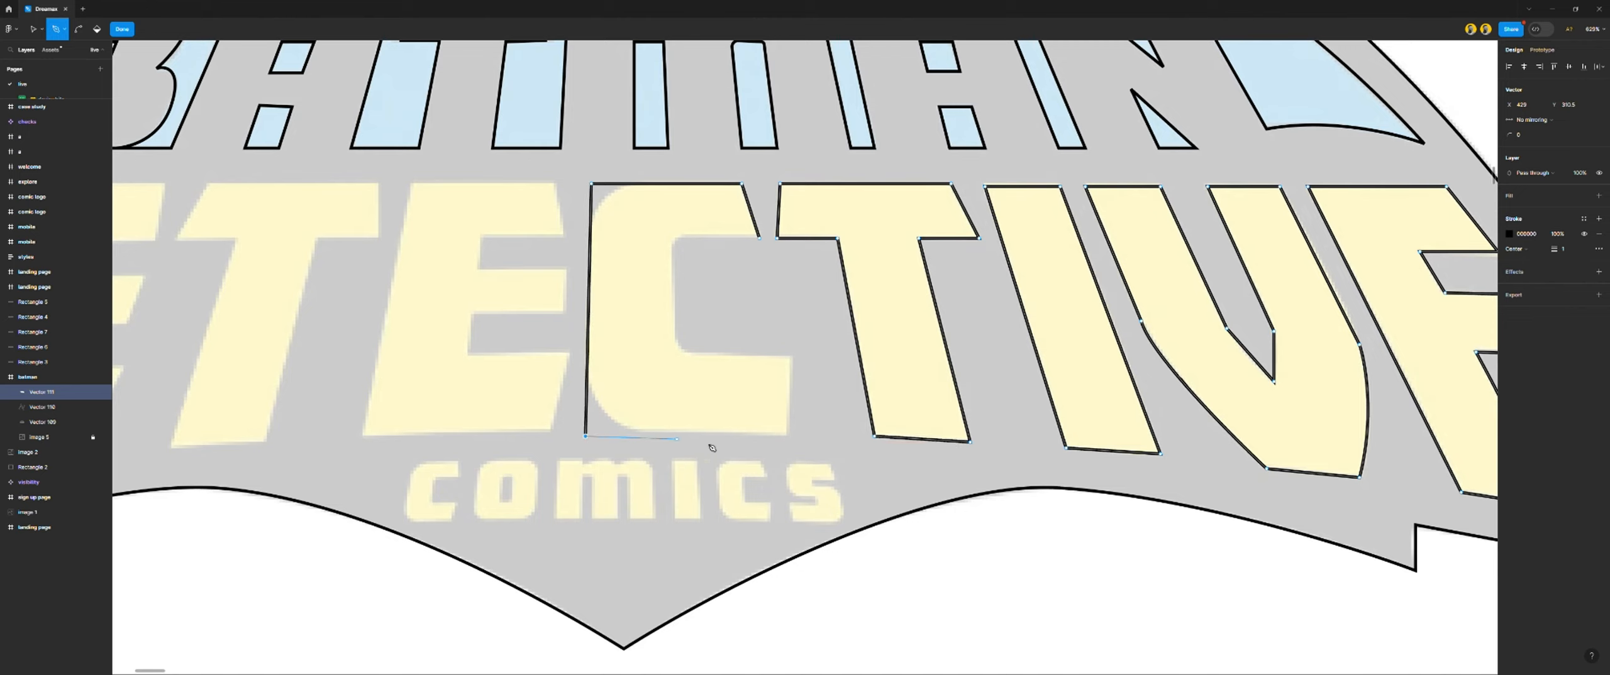
{"action": "left_click", "coordinate": [787, 435]}
{"action": "left_click", "coordinate": [791, 358]}
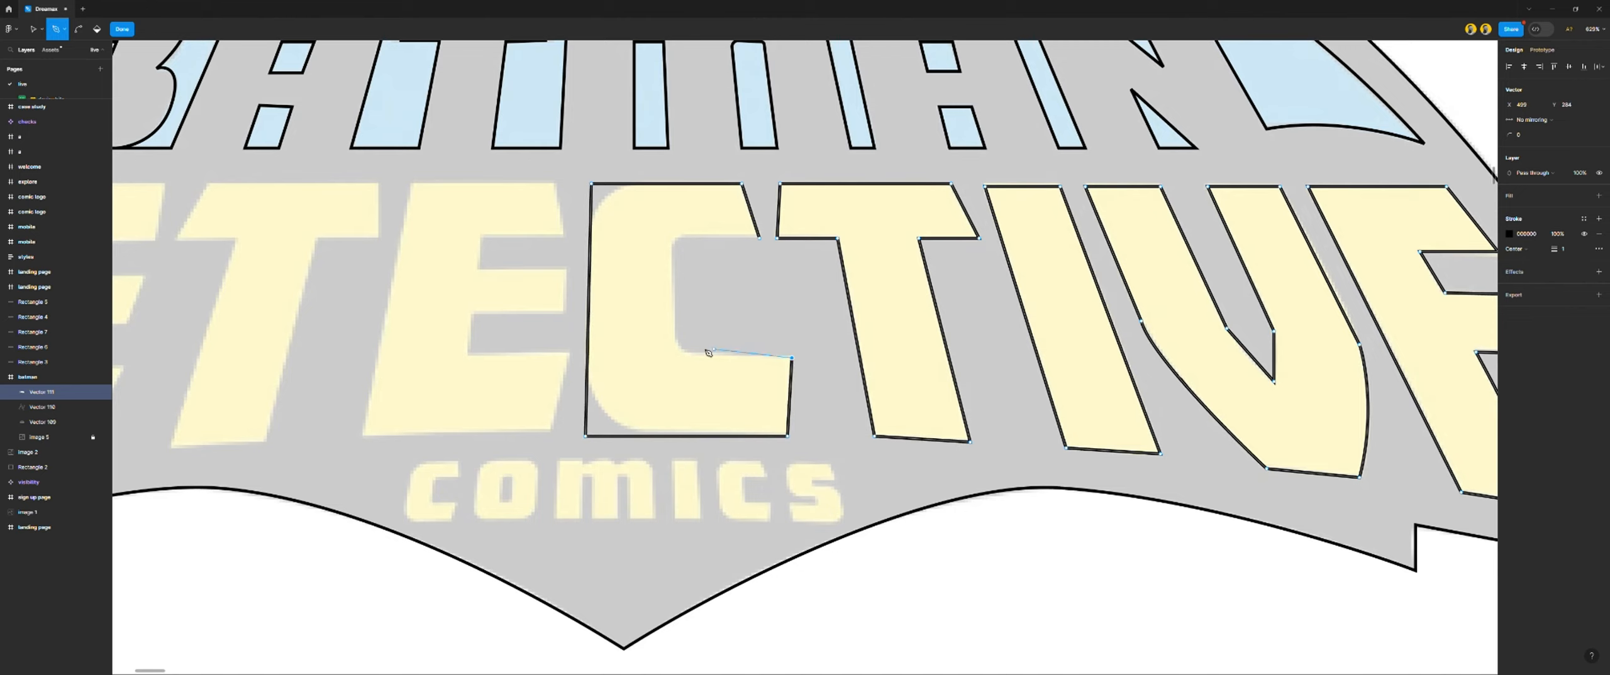
Trace the C's inner opening with square corners and close the path at the end of its upper arm
{"action": "left_click", "coordinate": [674, 352]}
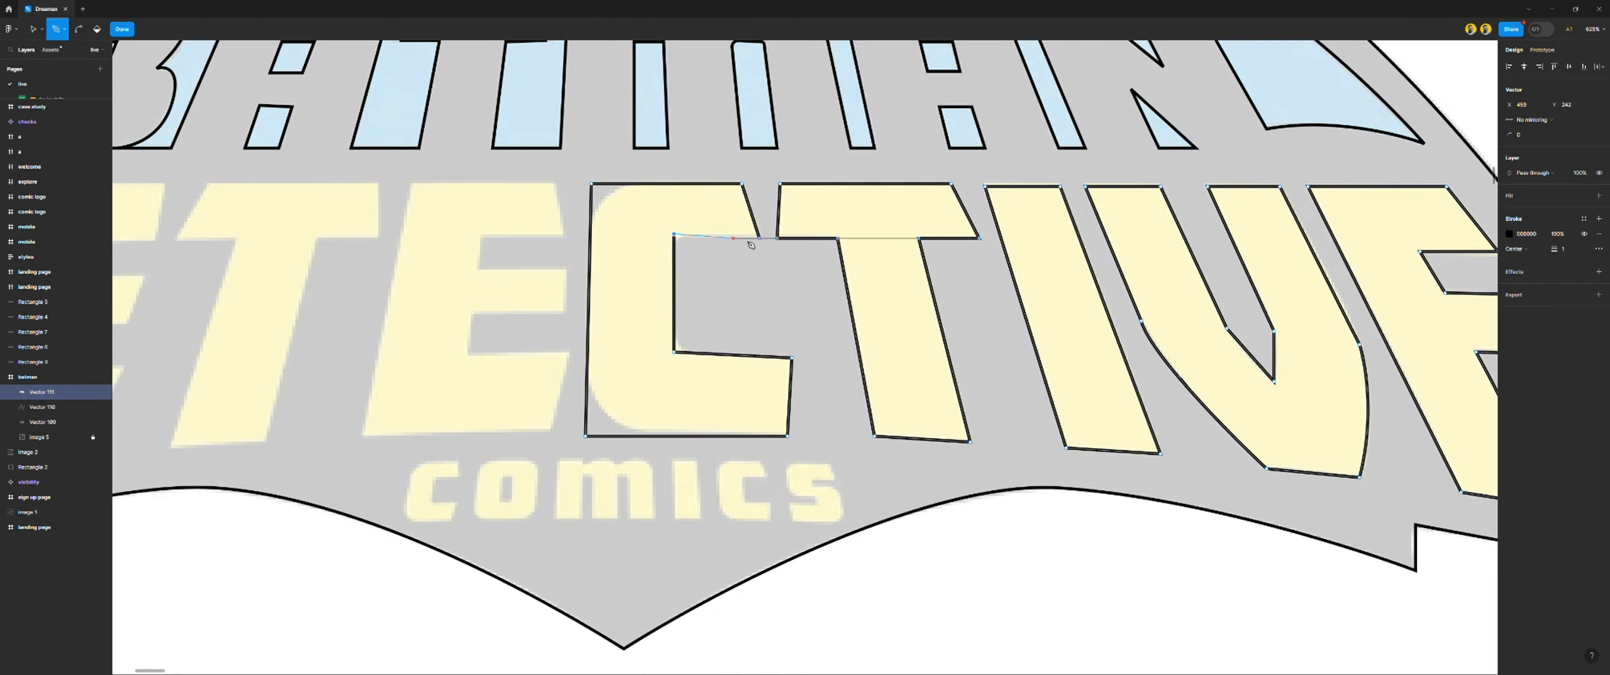
{"action": "key", "text": "ctrl"}
{"action": "left_click", "coordinate": [675, 240]}
{"action": "left_click", "coordinate": [759, 239]}
Trace the middle E of DETECTIVE along its top, left side and bottom edge, and up the lower arm's end
{"action": "scroll", "coordinate": [778, 297], "scroll_direction": "left", "scroll_amount": 1}
{"action": "scroll", "coordinate": [778, 297], "scroll_direction": "left", "scroll_amount": 5}
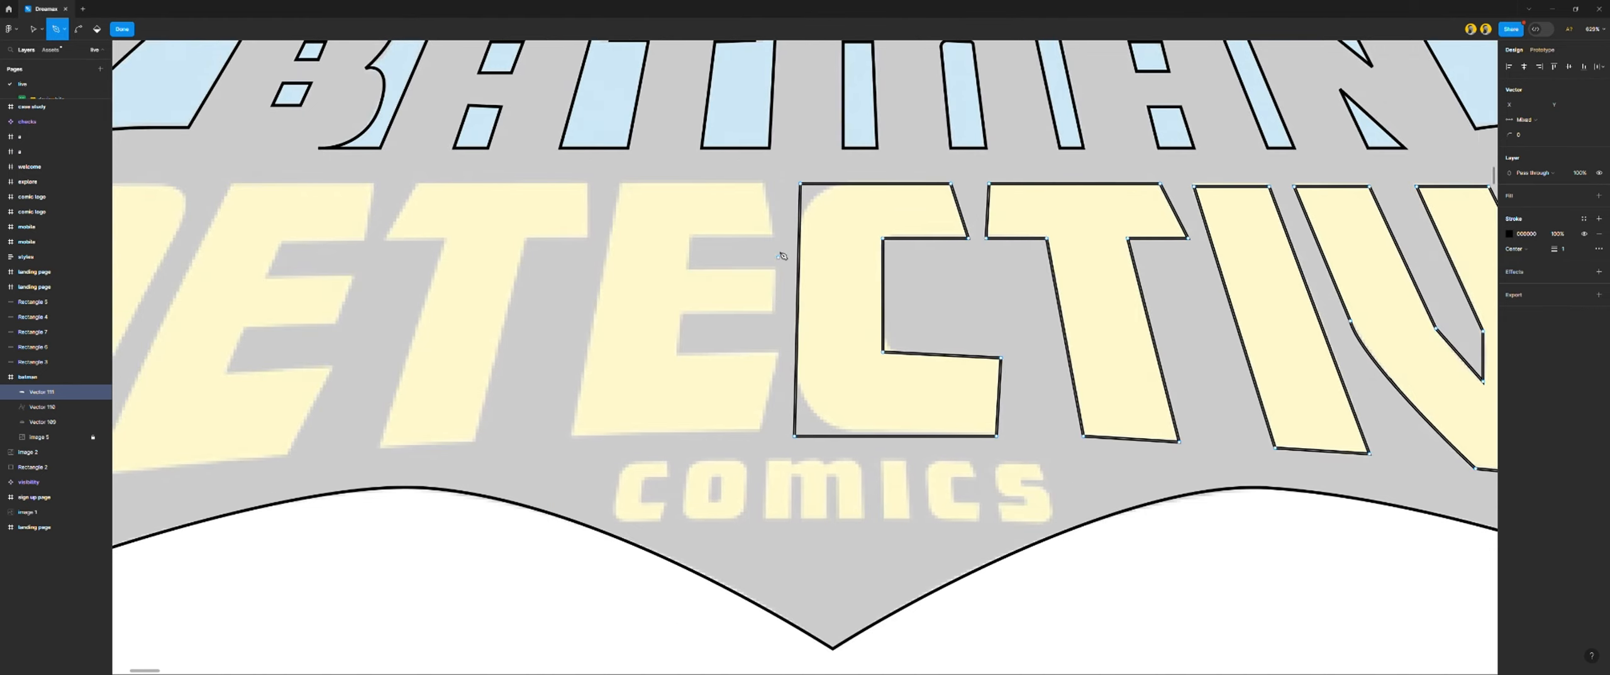
{"action": "left_click", "coordinate": [764, 184]}
{"action": "left_click", "coordinate": [621, 183]}
{"action": "left_click", "coordinate": [602, 268]}
{"action": "left_click", "coordinate": [572, 436]}
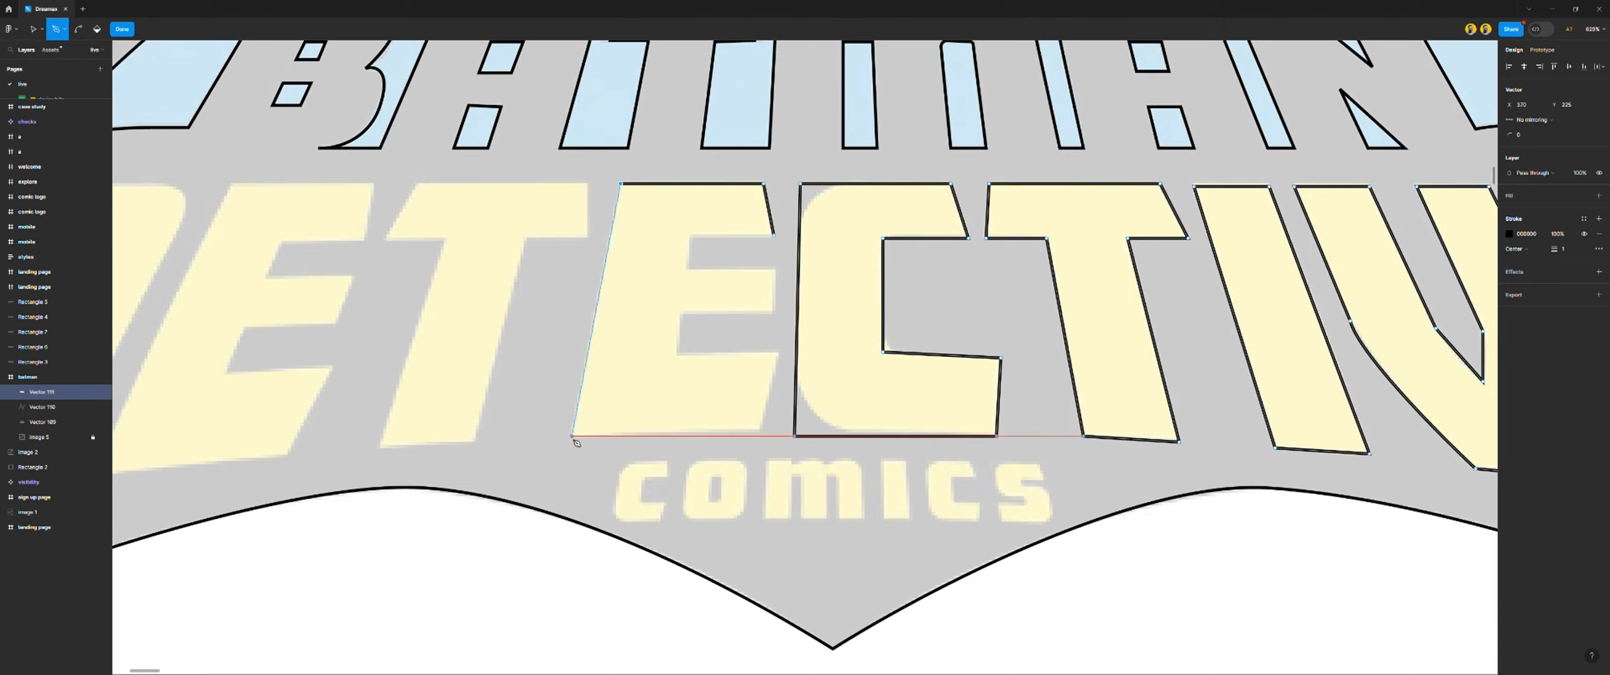
{"action": "left_click", "coordinate": [743, 428]}
{"action": "left_click_drag", "start_coordinate": [744, 428], "coordinate": [760, 433]}
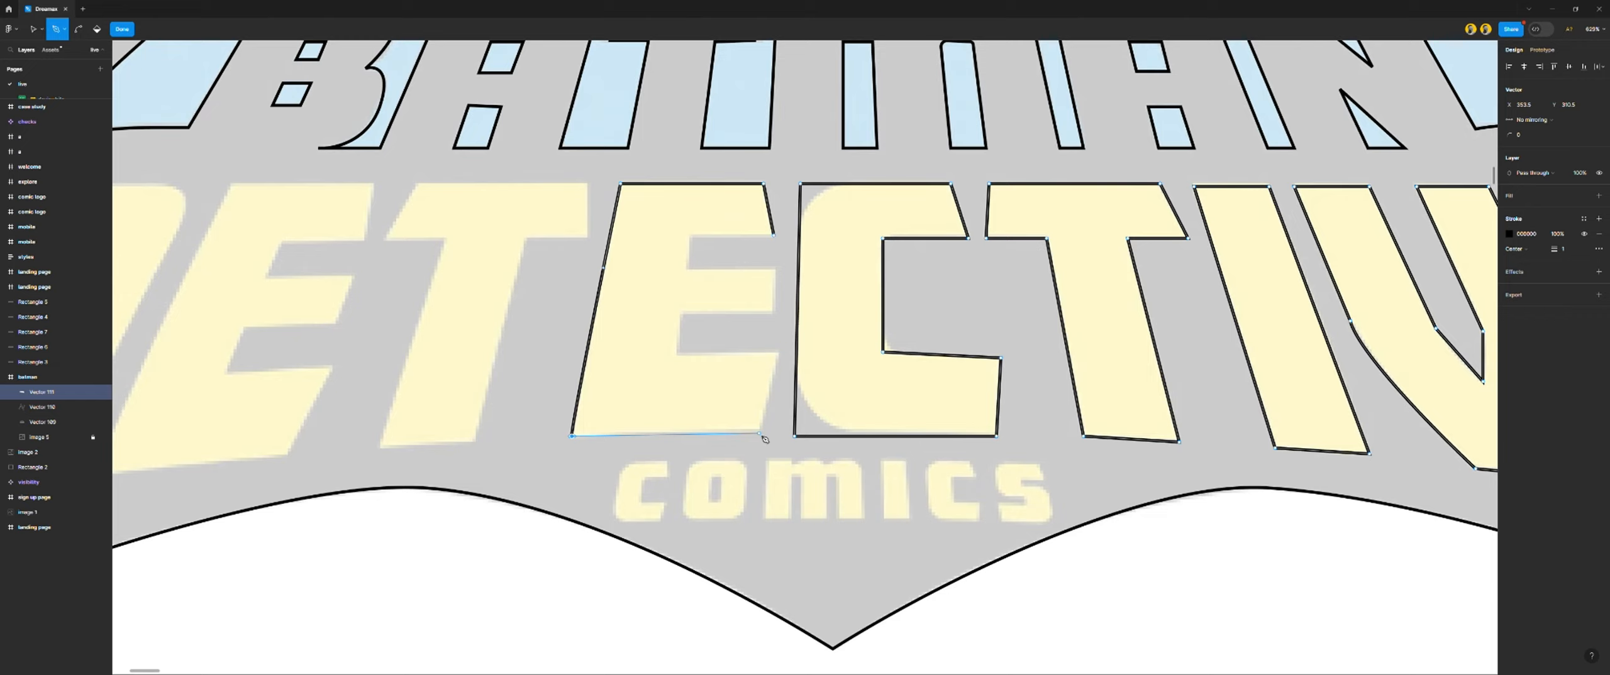
{"action": "left_click_drag", "start_coordinate": [765, 439], "coordinate": [764, 440]}
{"action": "left_click", "coordinate": [778, 352]}
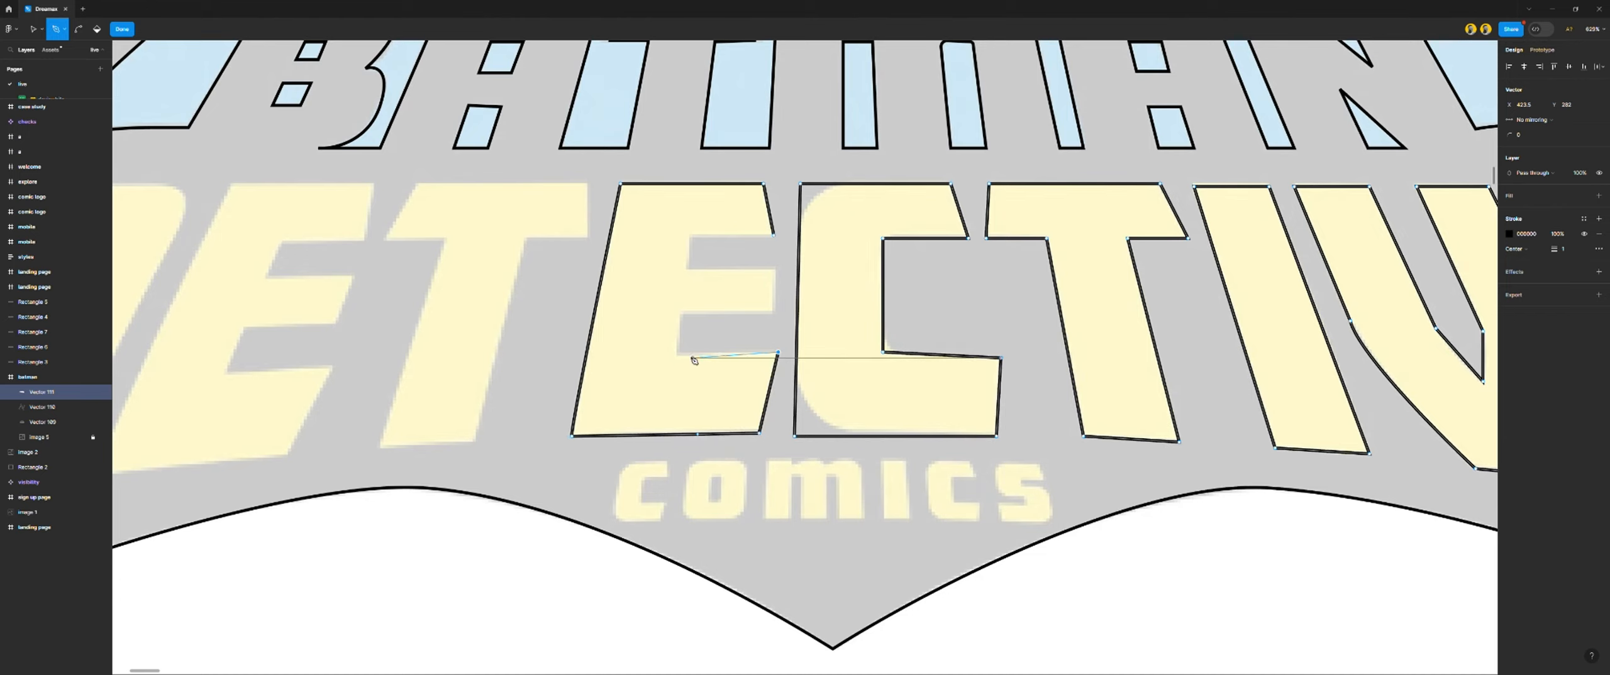
Trace the middle E's lower notch, middle arm and upper notch, and close its path
{"action": "left_click", "coordinate": [679, 352]}
{"action": "left_click", "coordinate": [683, 314]}
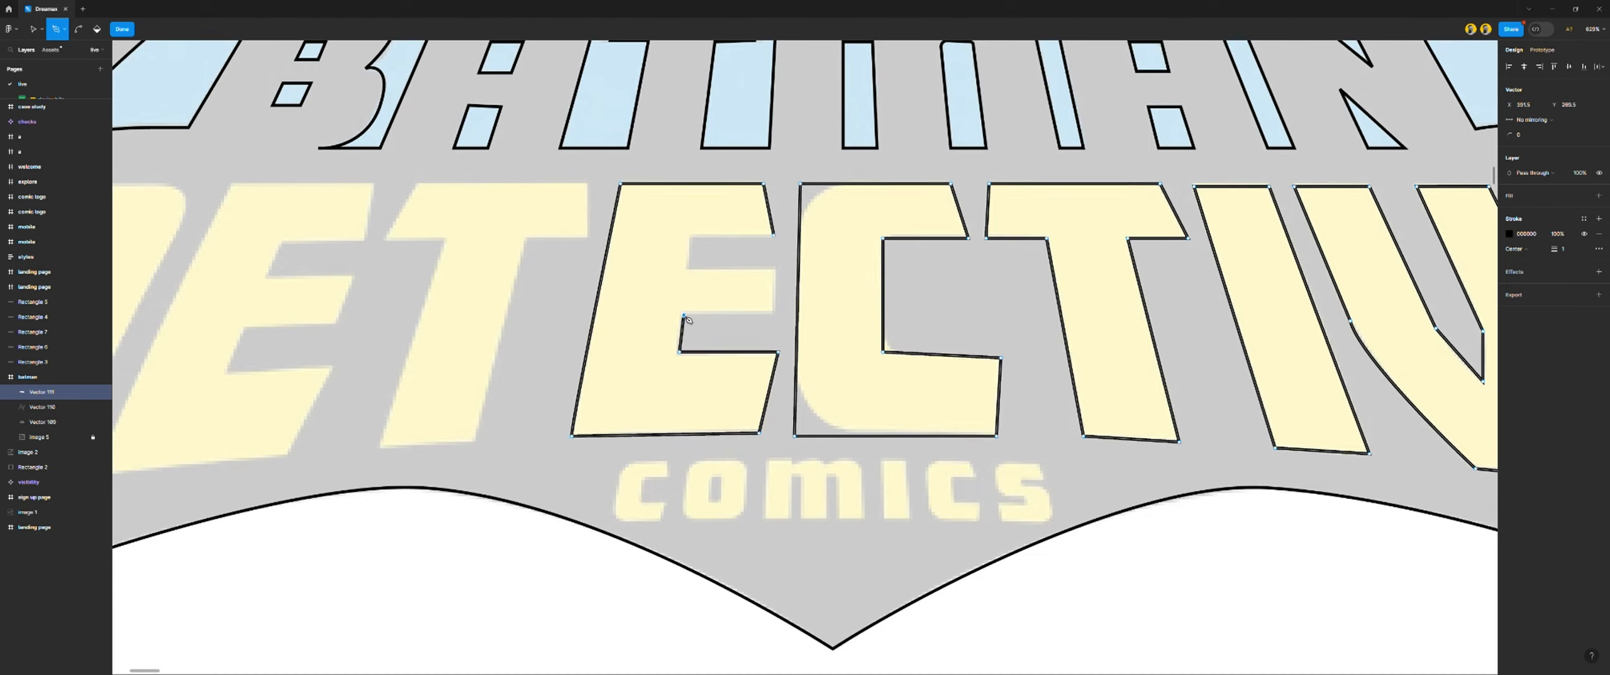
{"action": "left_click", "coordinate": [773, 311]}
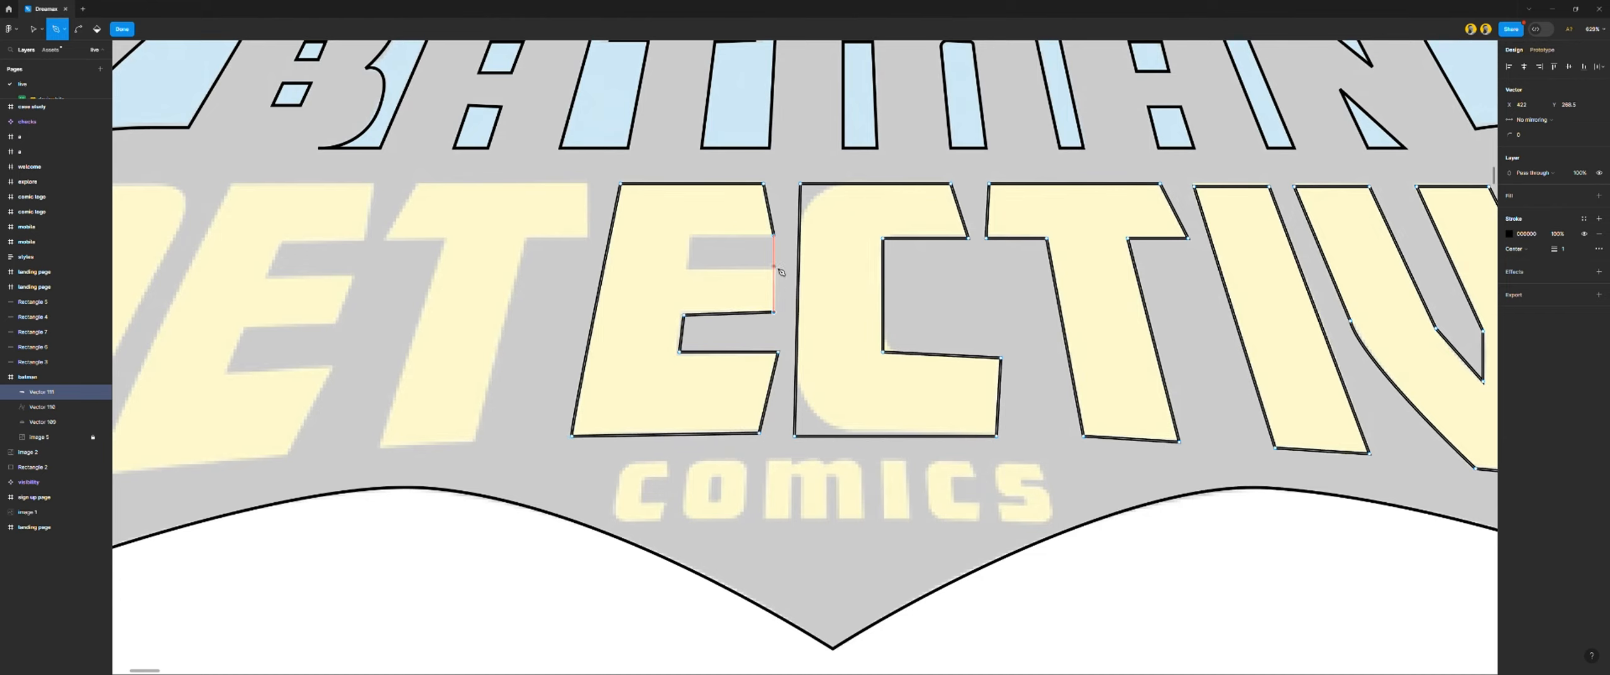
{"action": "left_click", "coordinate": [774, 269]}
{"action": "left_click", "coordinate": [686, 269]}
{"action": "left_click", "coordinate": [691, 235]}
{"action": "left_click", "coordinate": [774, 236]}
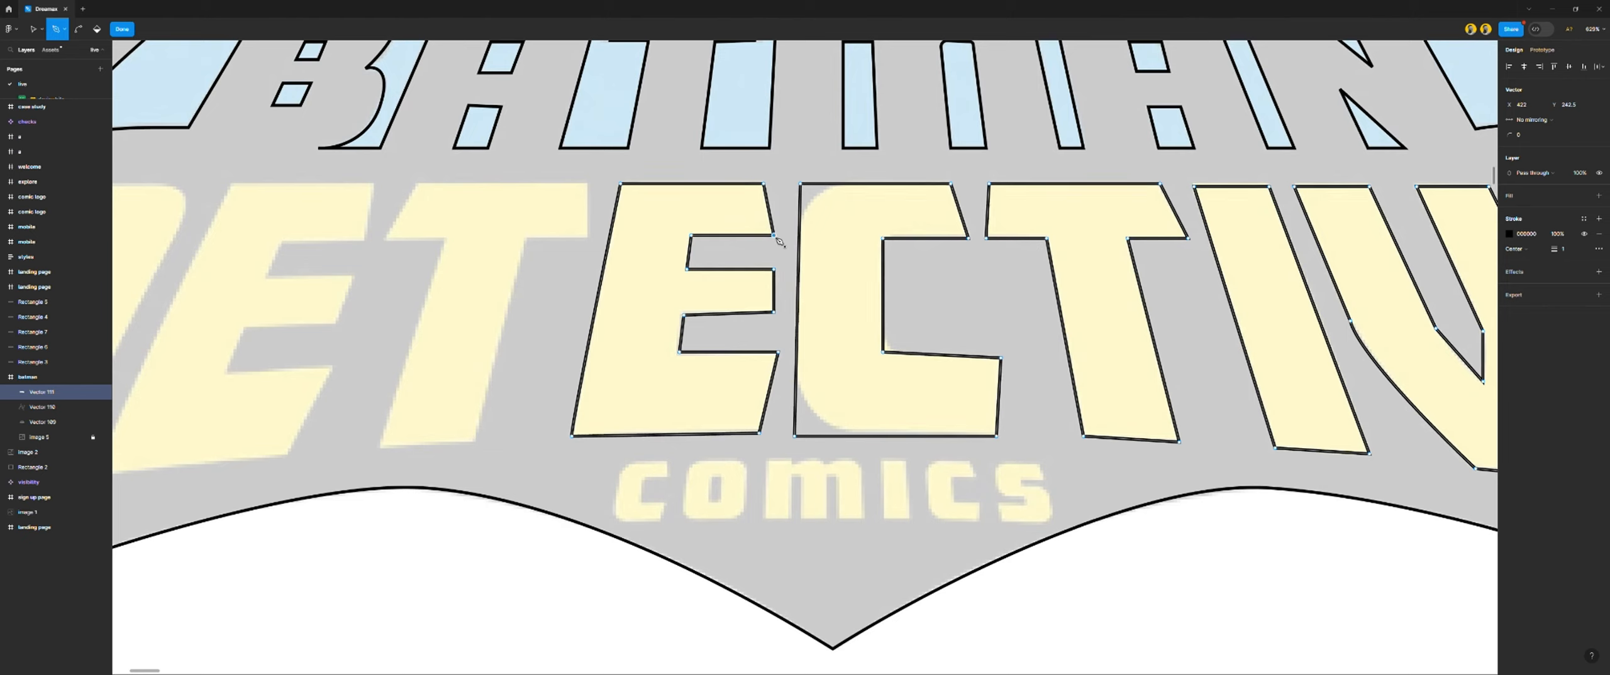
Trace the first T of DETECTIVE up the crossbar's right end, across its top and down its slanted left end
{"action": "scroll", "coordinate": [778, 240], "scroll_direction": "left", "scroll_amount": 5}
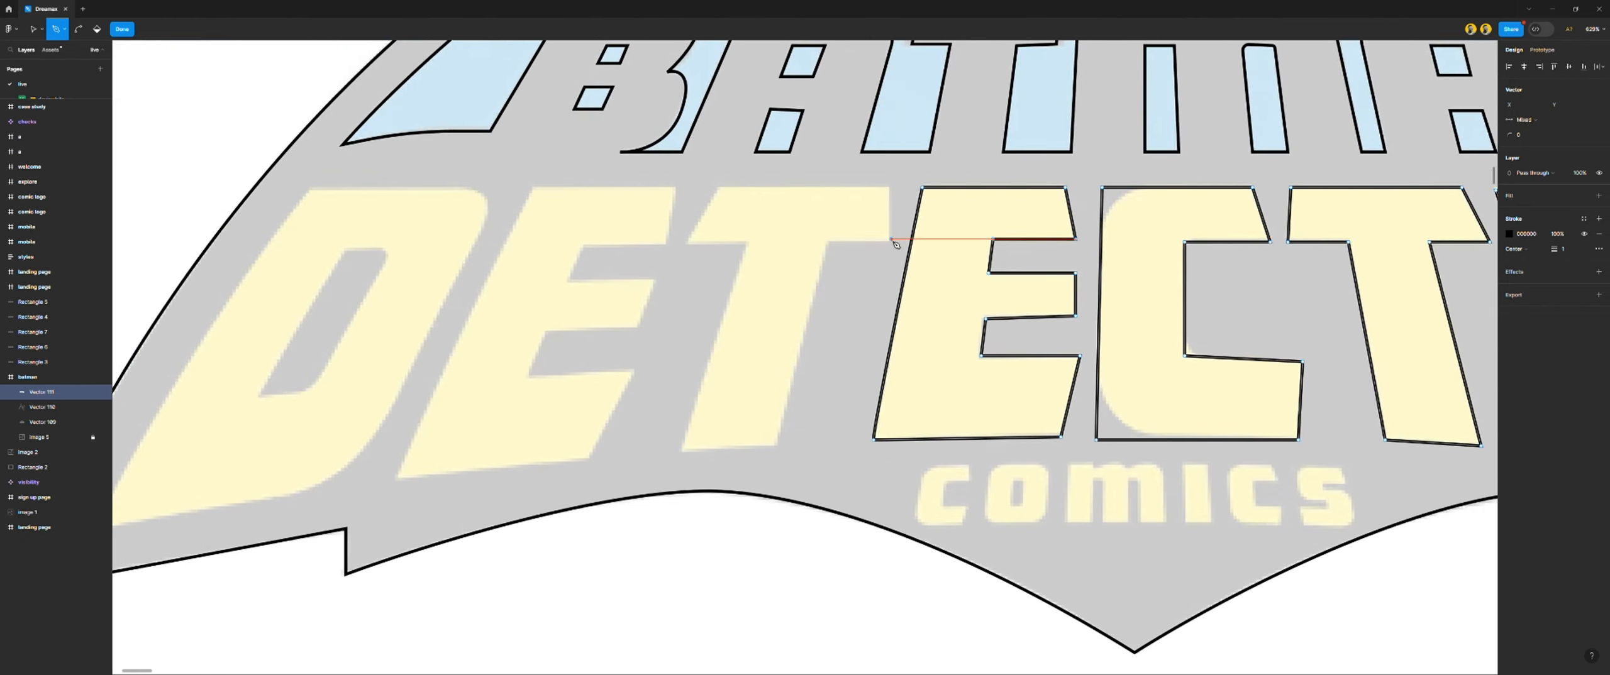
{"action": "left_click", "coordinate": [889, 242]}
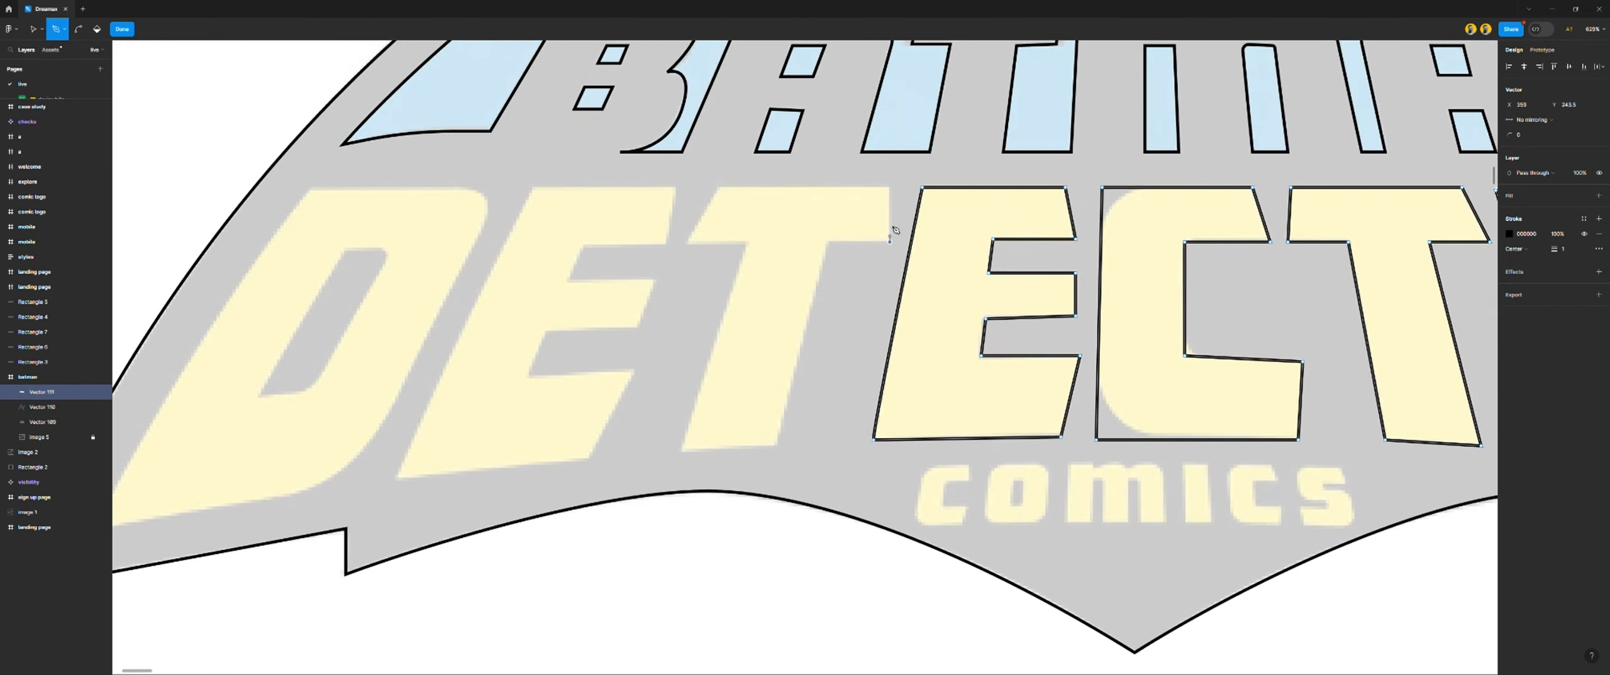
{"action": "left_click", "coordinate": [889, 188]}
{"action": "left_click", "coordinate": [717, 187]}
{"action": "left_click", "coordinate": [687, 242]}
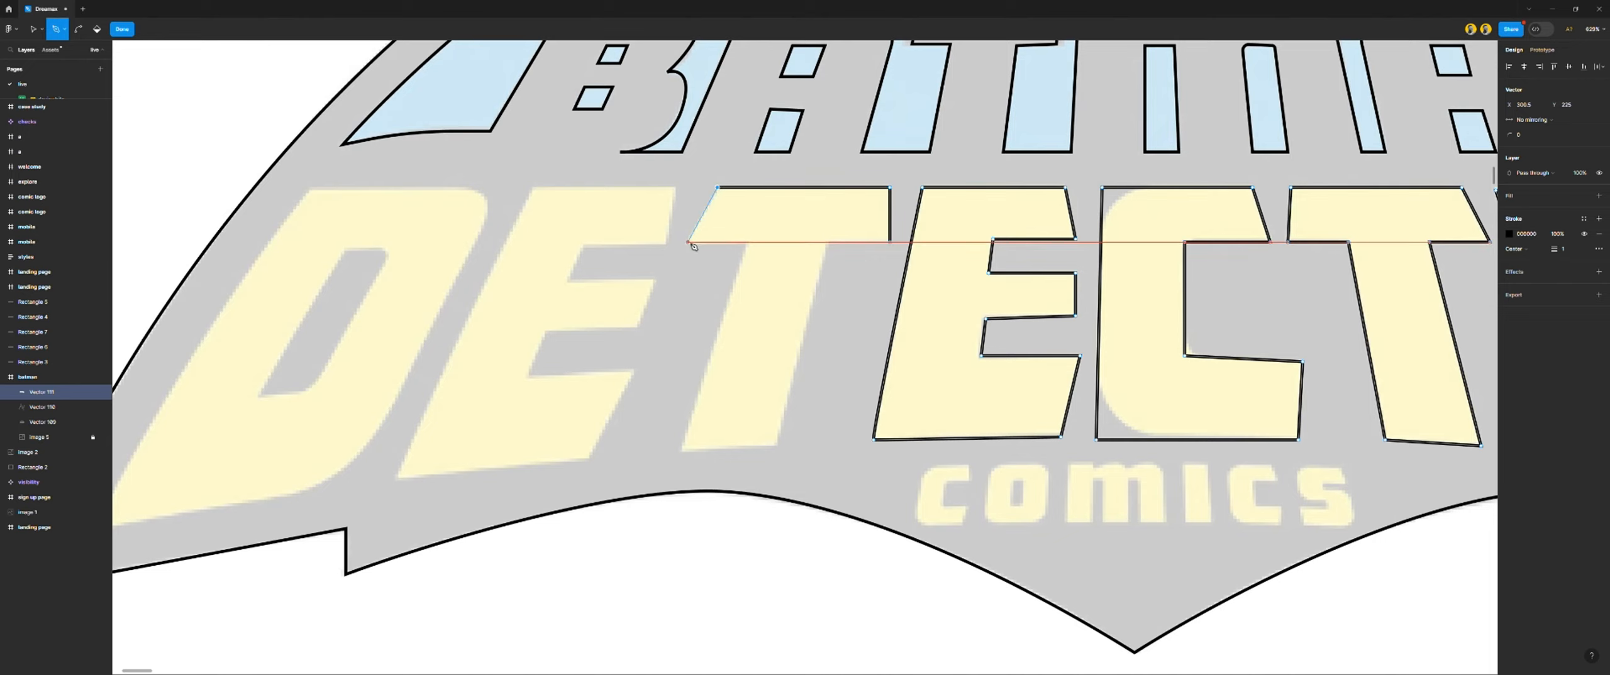
Trace the underside of the first T's crossbar and its slanted stem, and close the path
{"action": "left_click", "coordinate": [747, 241]}
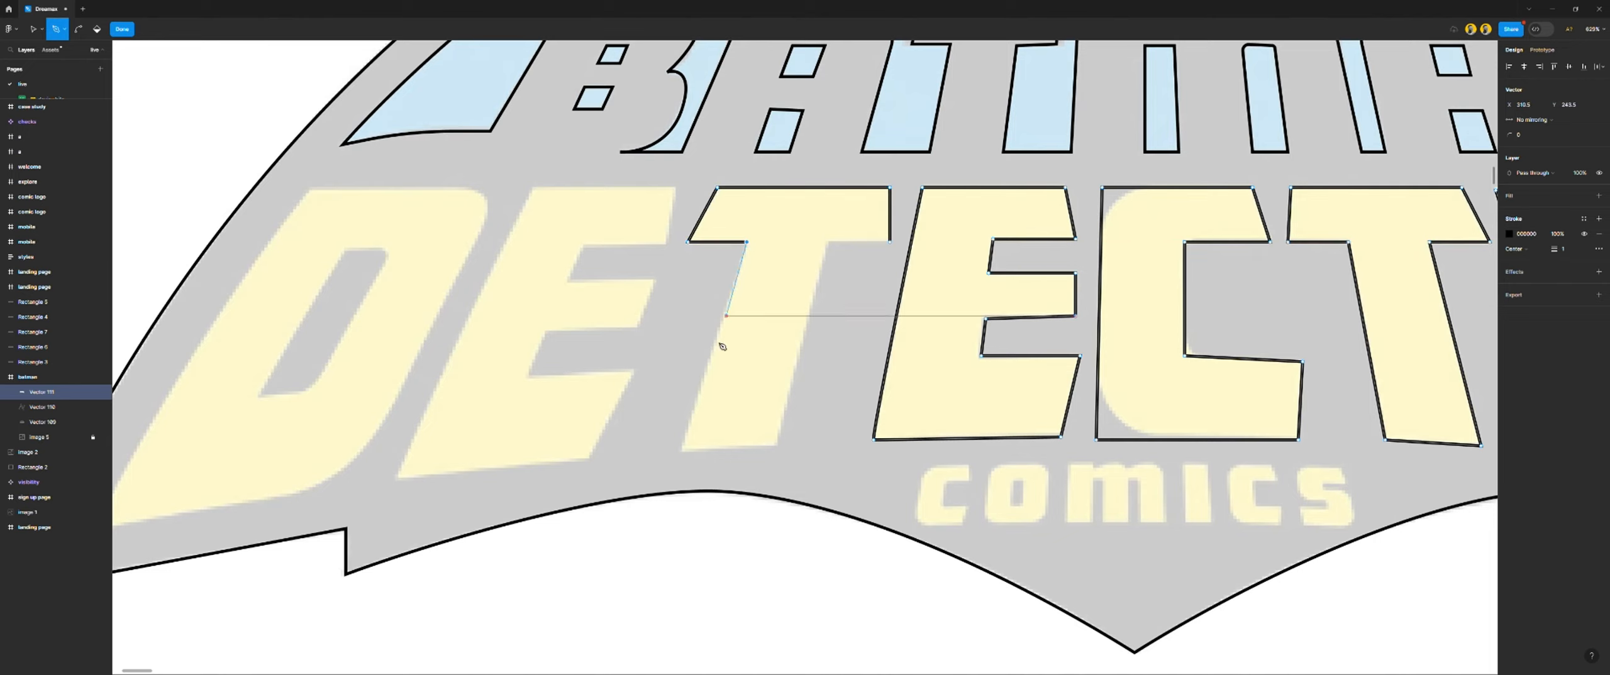
{"action": "left_click", "coordinate": [679, 452]}
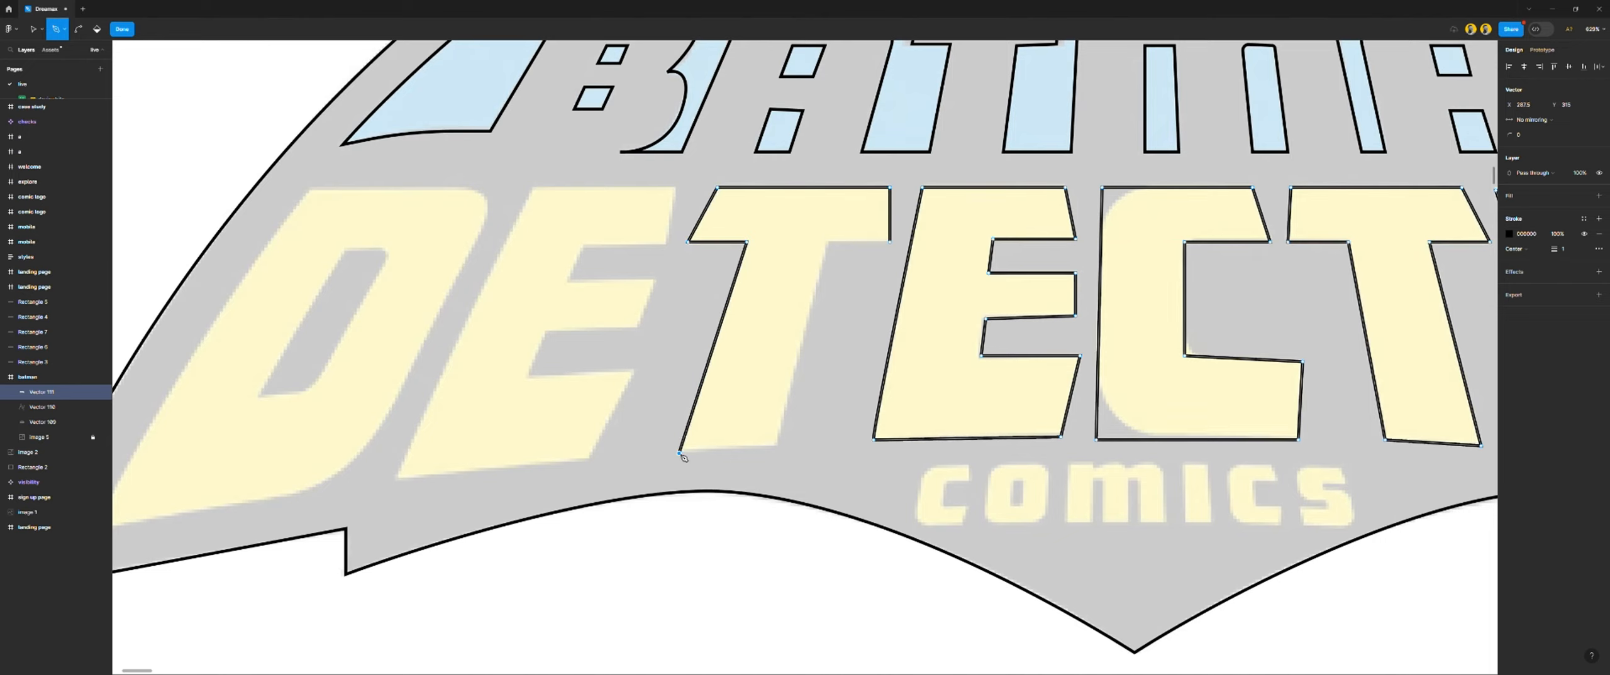
{"action": "left_click", "coordinate": [774, 446]}
{"action": "left_click", "coordinate": [828, 242]}
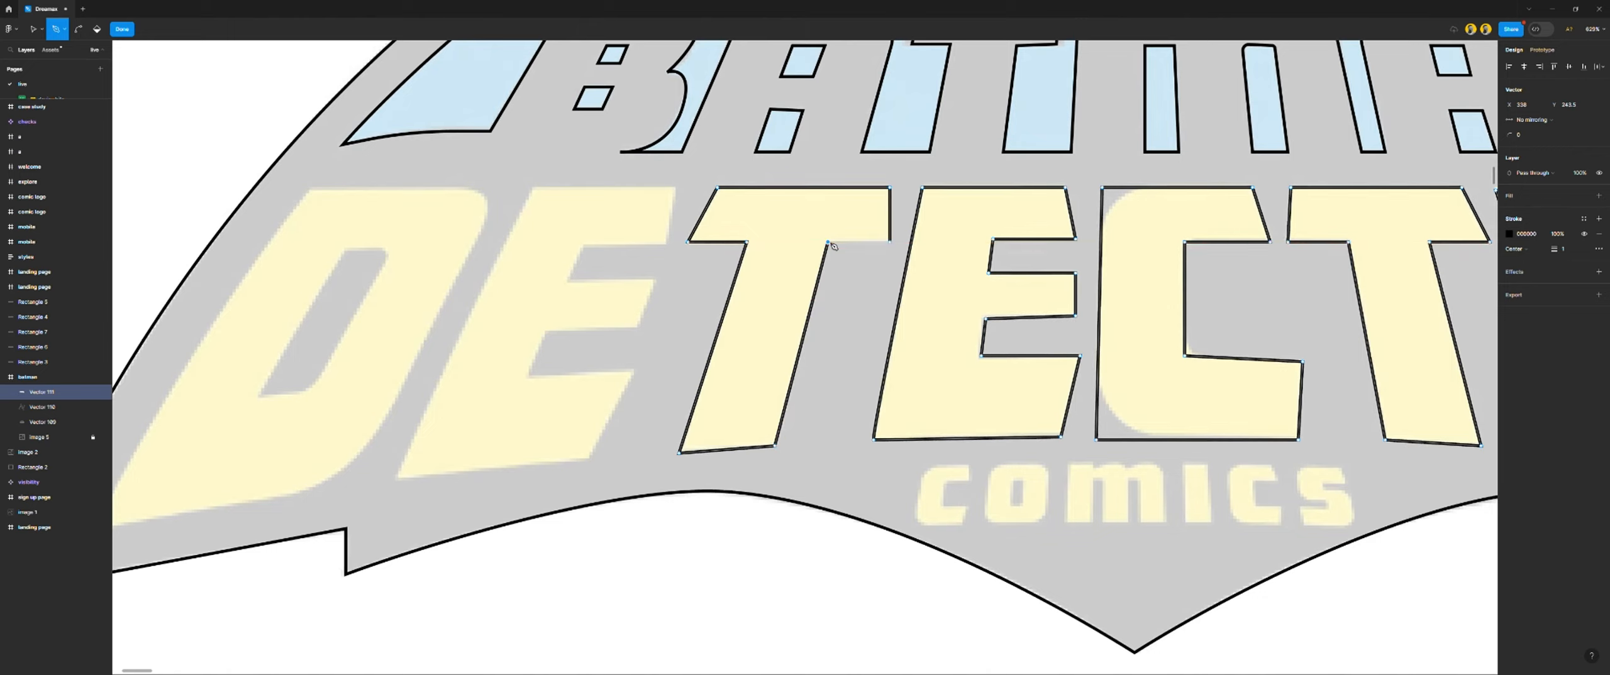
{"action": "left_click", "coordinate": [889, 242]}
Trace the first E of DETECTIVE along its top, slanted left side and bottom edge, and up the lower arm's end
{"action": "scroll", "coordinate": [780, 236], "scroll_direction": "left", "scroll_amount": 5}
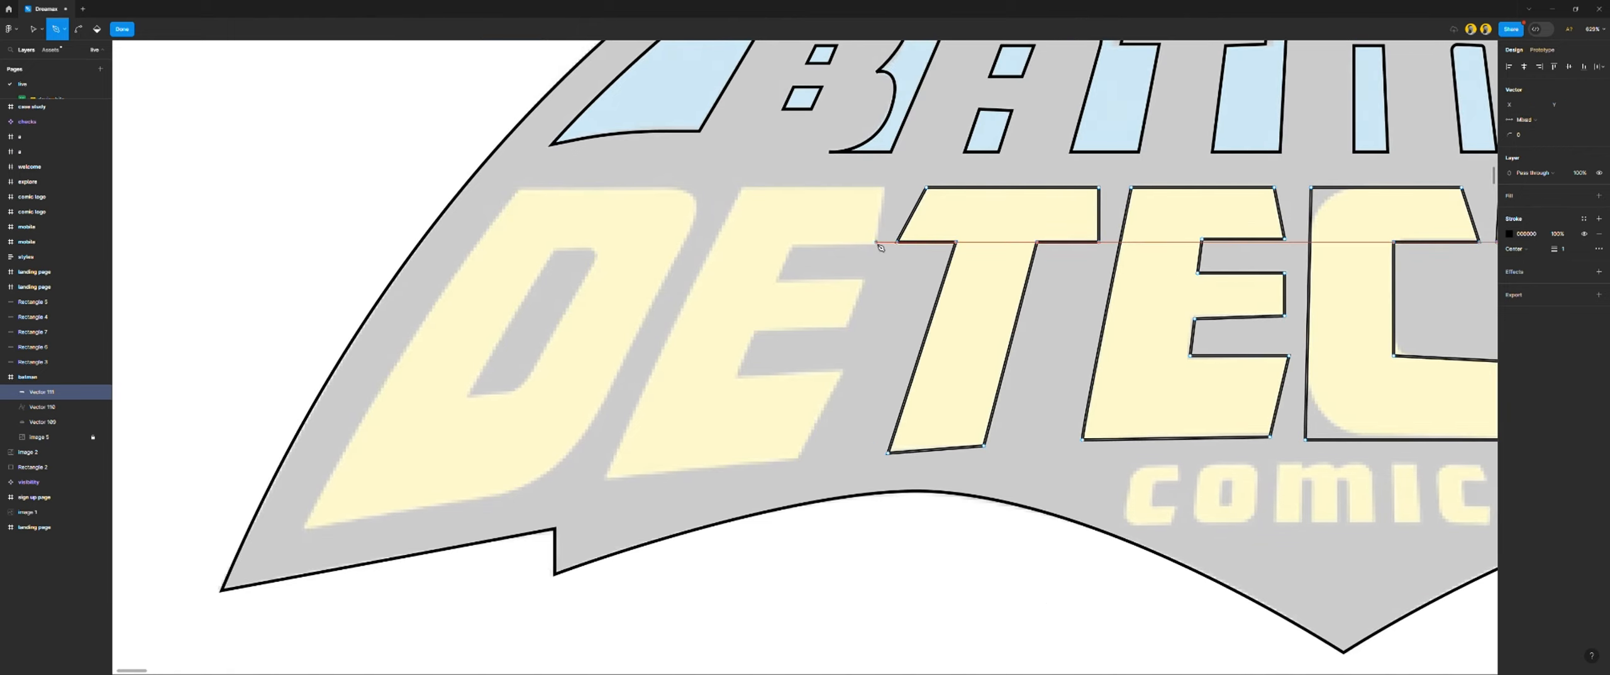
{"action": "left_click", "coordinate": [883, 187]}
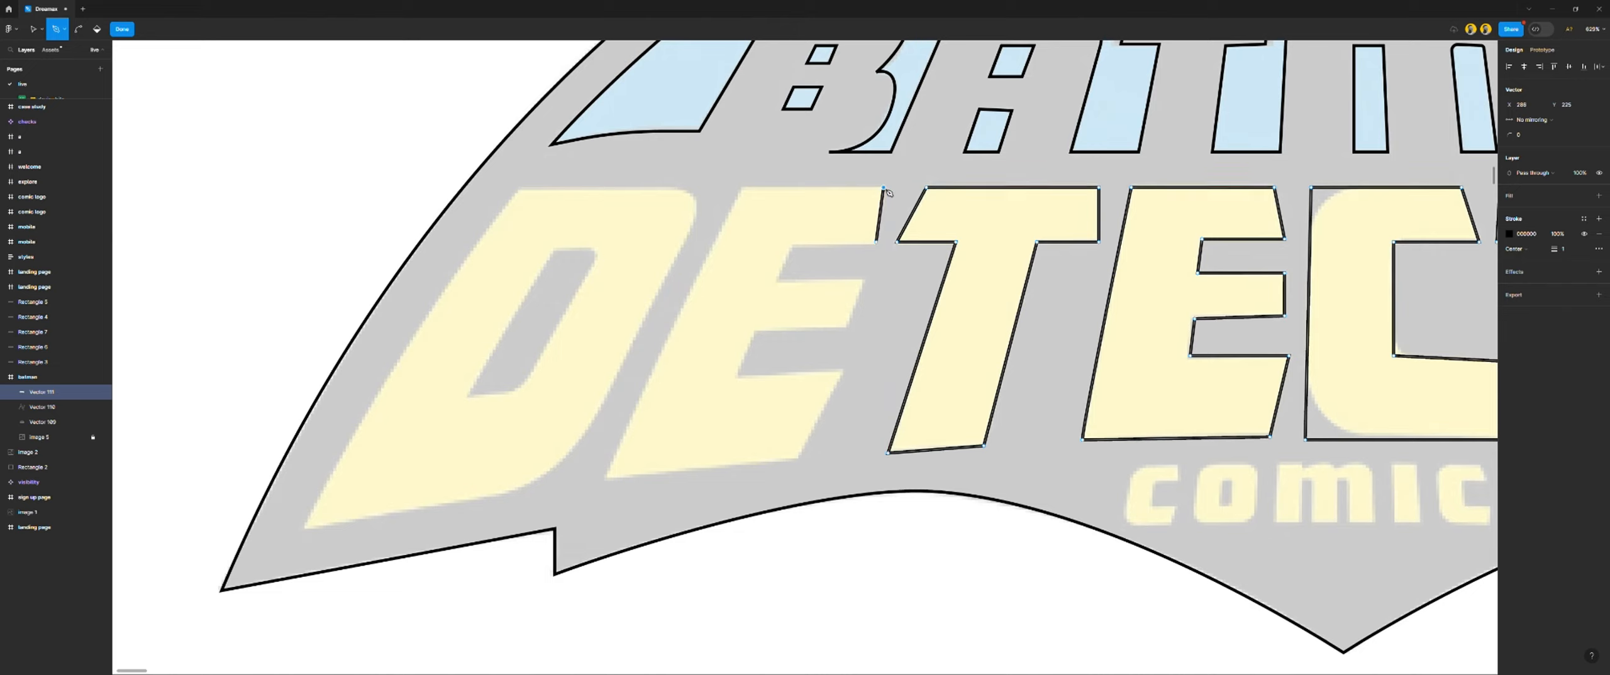
{"action": "left_click", "coordinate": [740, 187]}
{"action": "left_click", "coordinate": [604, 481]}
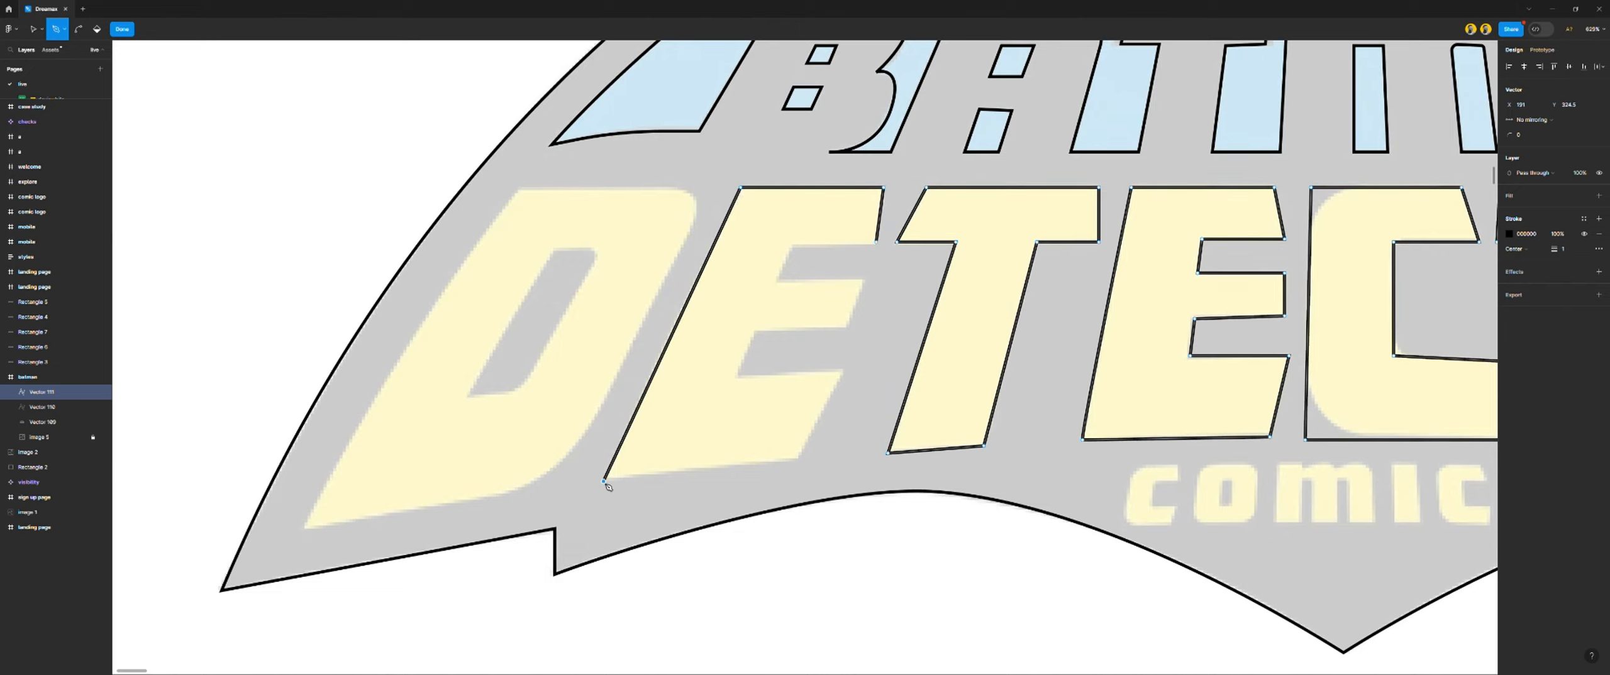
{"action": "left_click", "coordinate": [796, 460]}
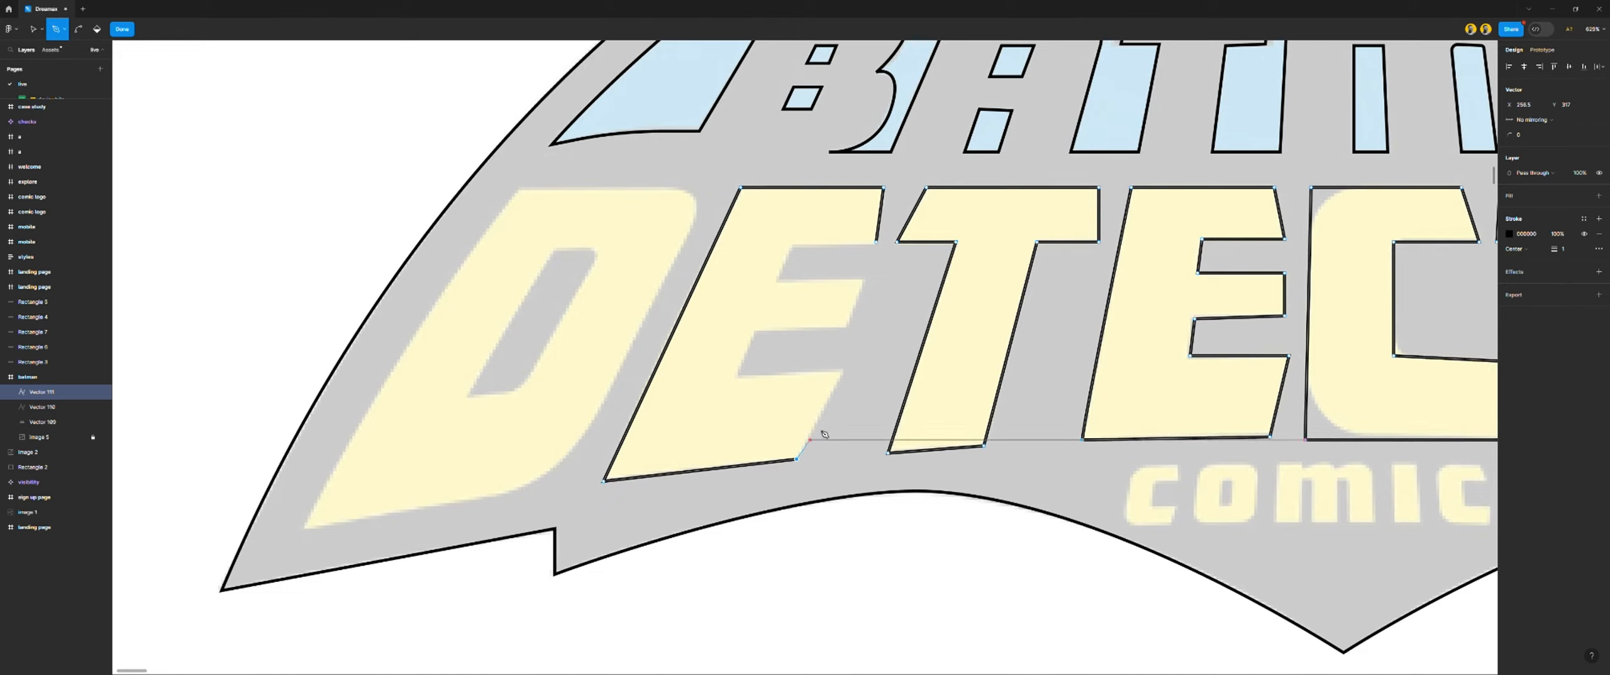
{"action": "left_click", "coordinate": [844, 371]}
Trace the first E's lower notch, middle arm and the lower edge of its upper notch
{"action": "left_click", "coordinate": [736, 376]}
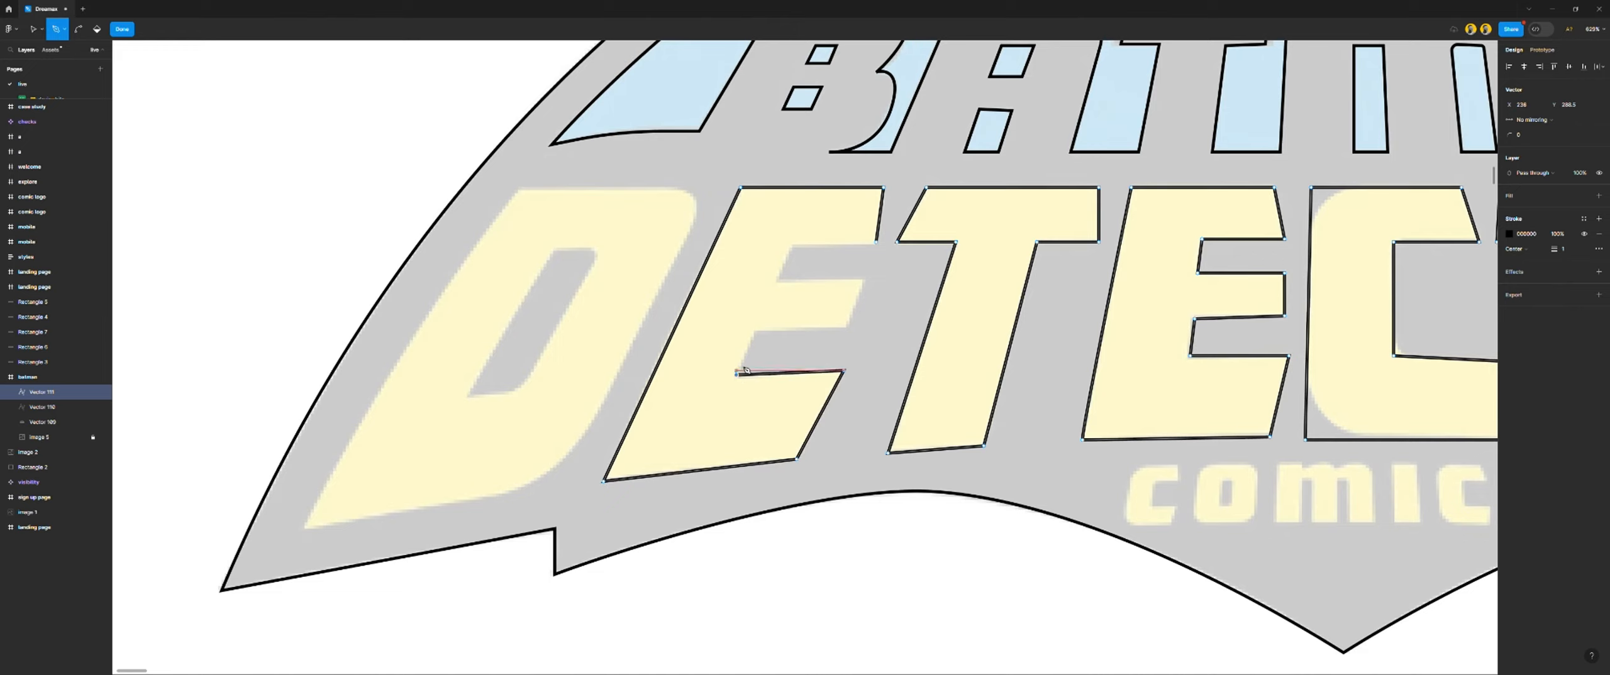
{"action": "left_click", "coordinate": [756, 332]}
{"action": "left_click", "coordinate": [848, 327]}
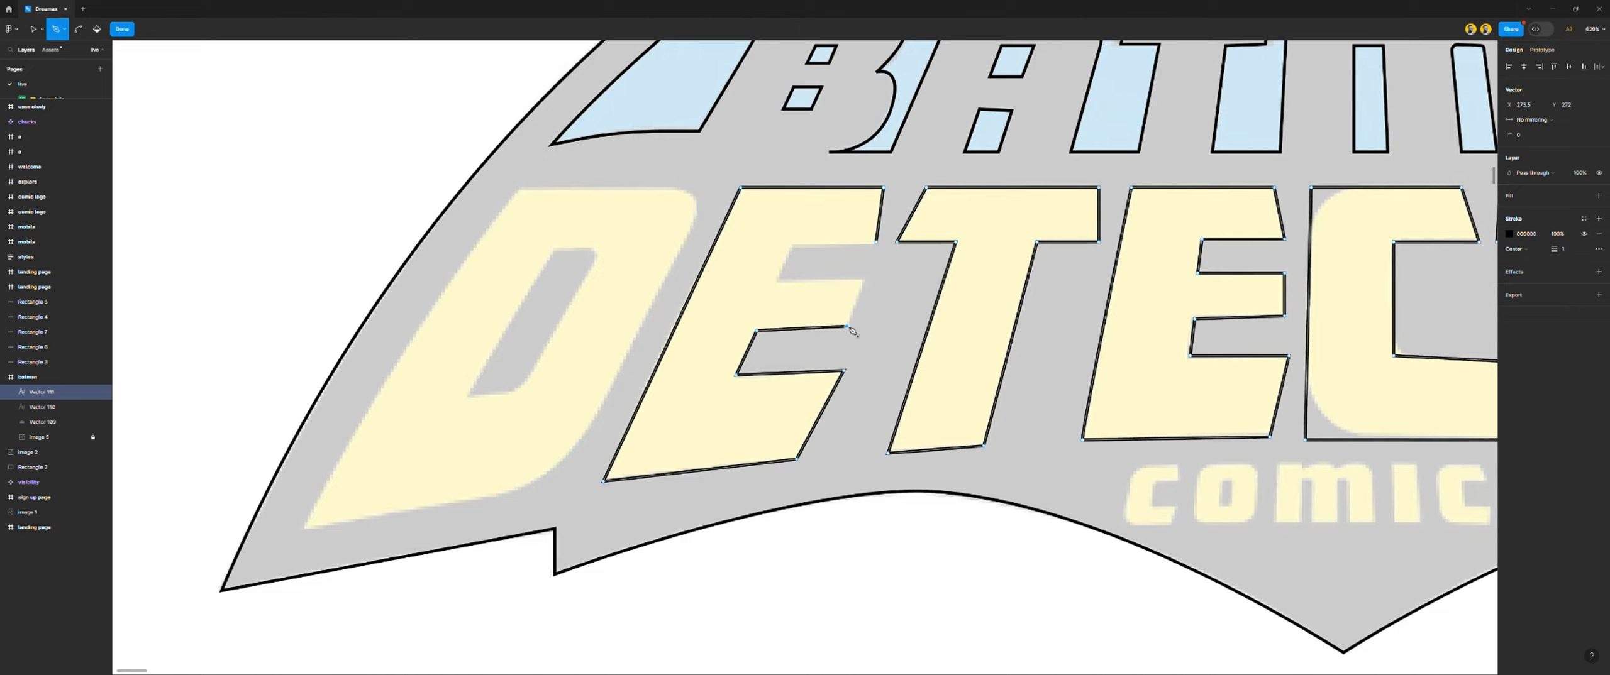
{"action": "left_click", "coordinate": [866, 280]}
{"action": "left_click", "coordinate": [777, 281]}
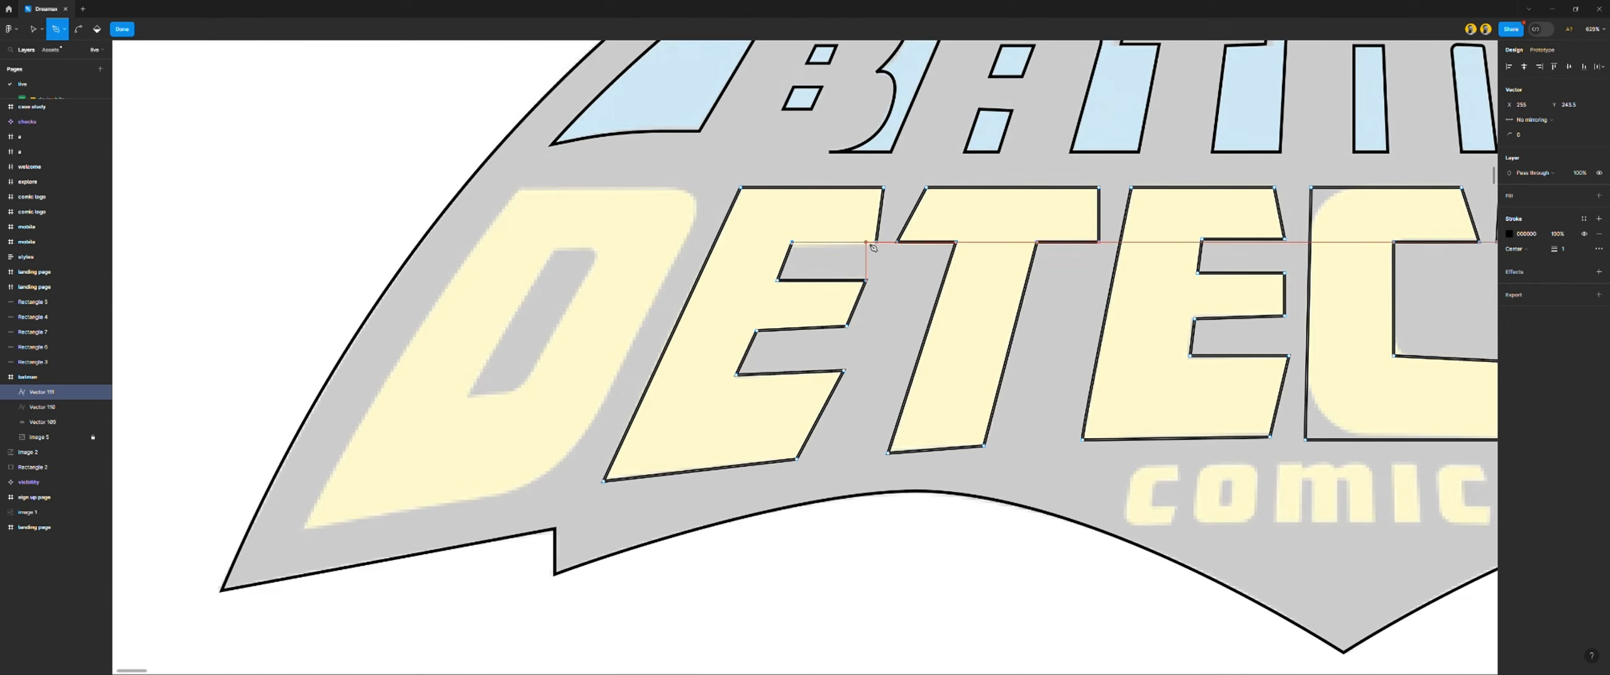
Close the outline of the first E in DETECTIVE and trace the outer contour of the D with straight segments
{"action": "left_click", "coordinate": [792, 242]}
{"action": "scroll", "coordinate": [802, 276], "scroll_direction": "left", "scroll_amount": 3}
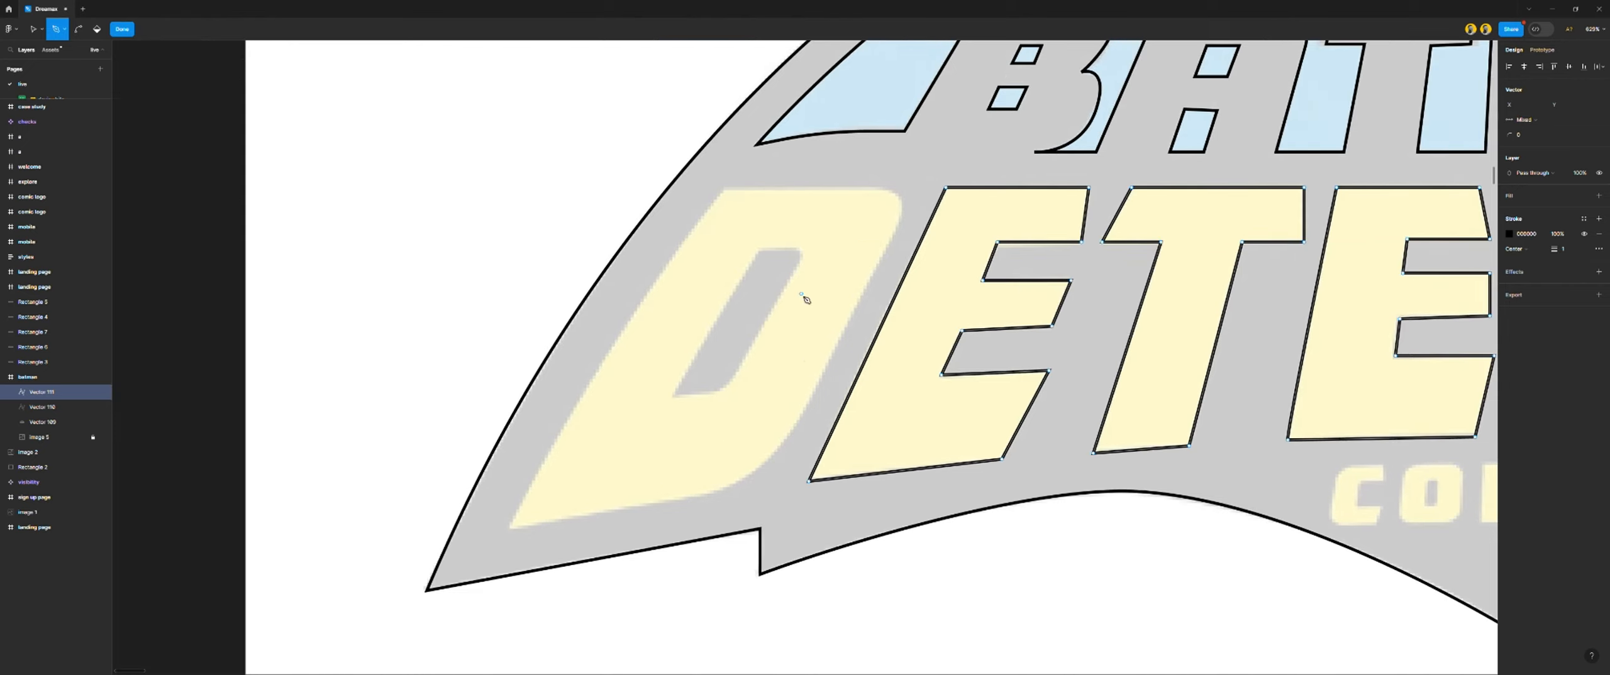
{"action": "left_click", "coordinate": [728, 189]}
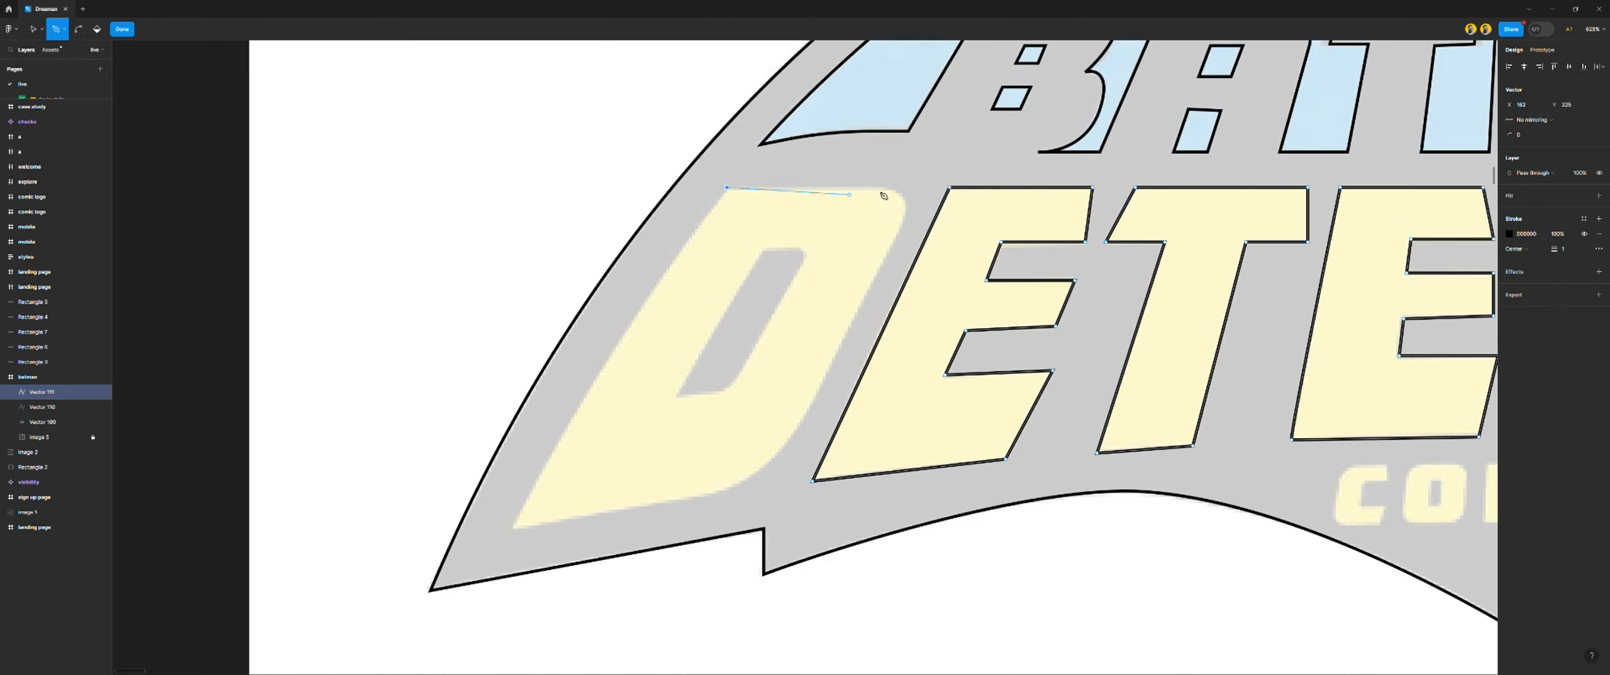
{"action": "left_click", "coordinate": [922, 188]}
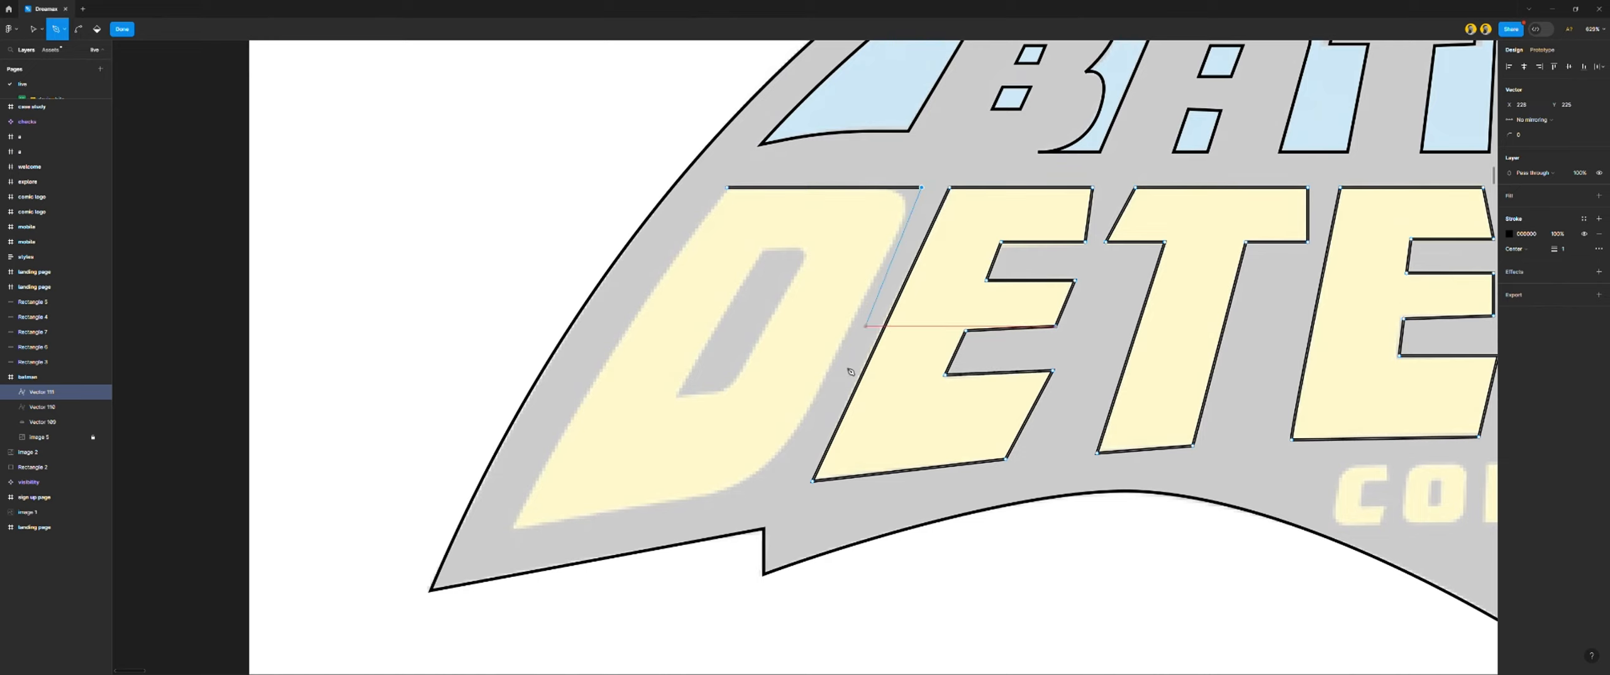
{"action": "left_click", "coordinate": [770, 485]}
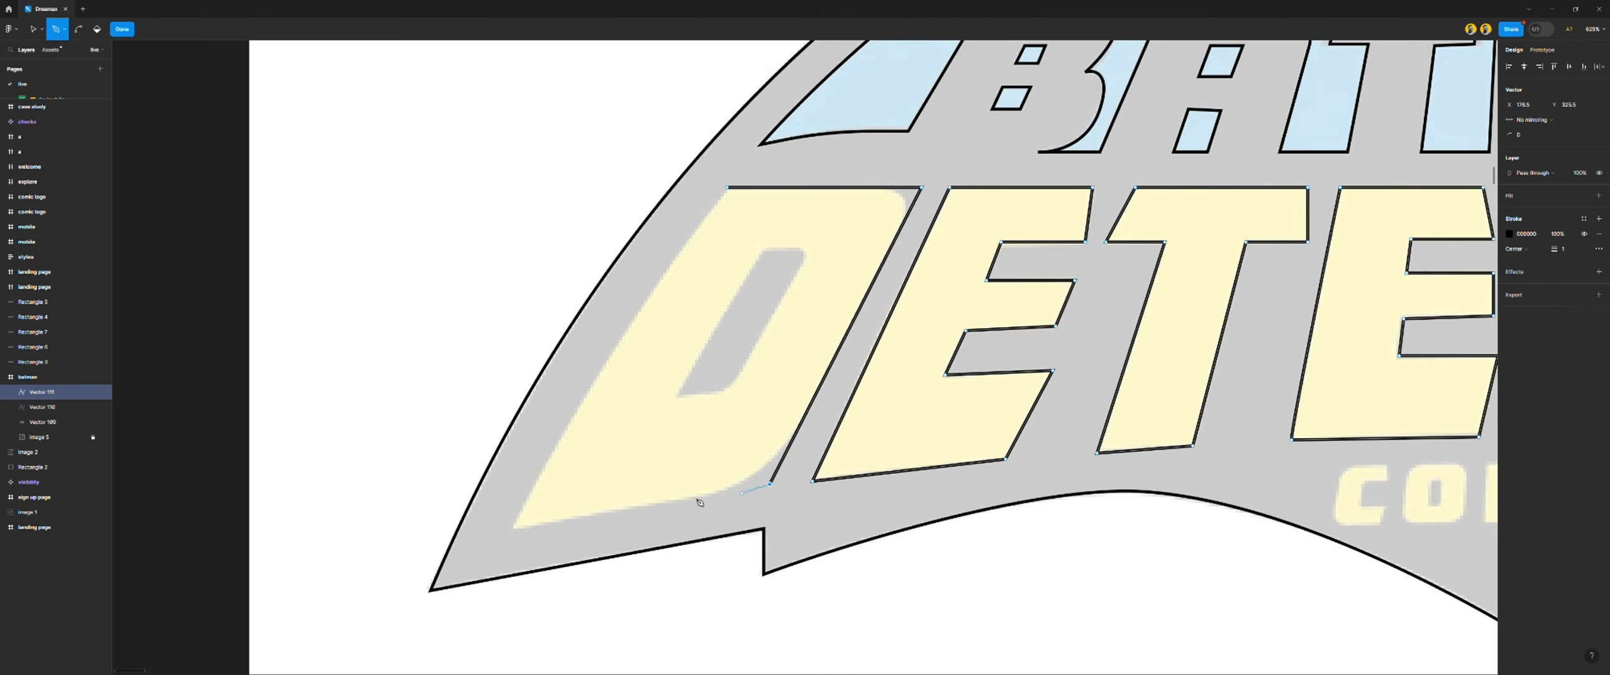
{"action": "left_click", "coordinate": [514, 533]}
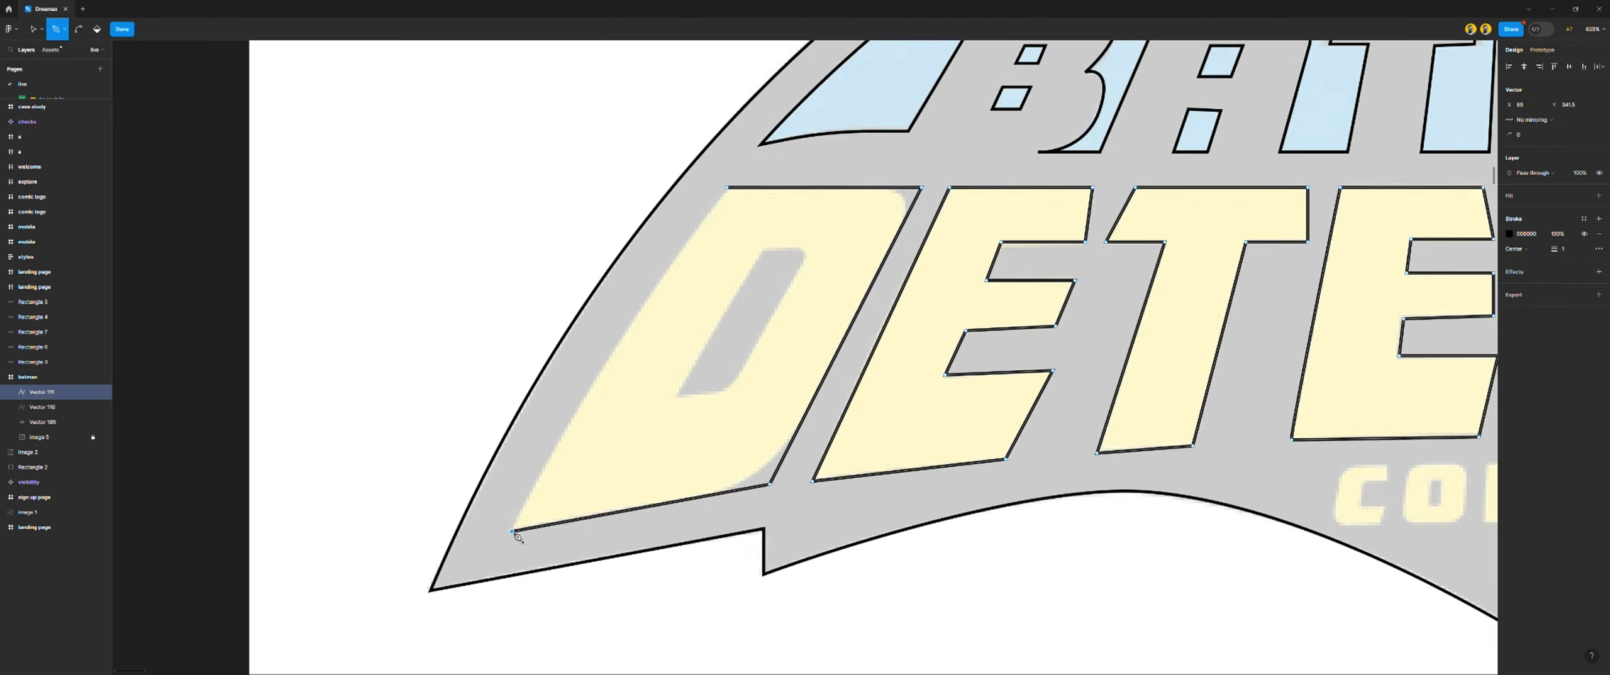
{"action": "left_click", "coordinate": [730, 189]}
{"action": "left_click_drag", "start_coordinate": [733, 195], "coordinate": [762, 168]}
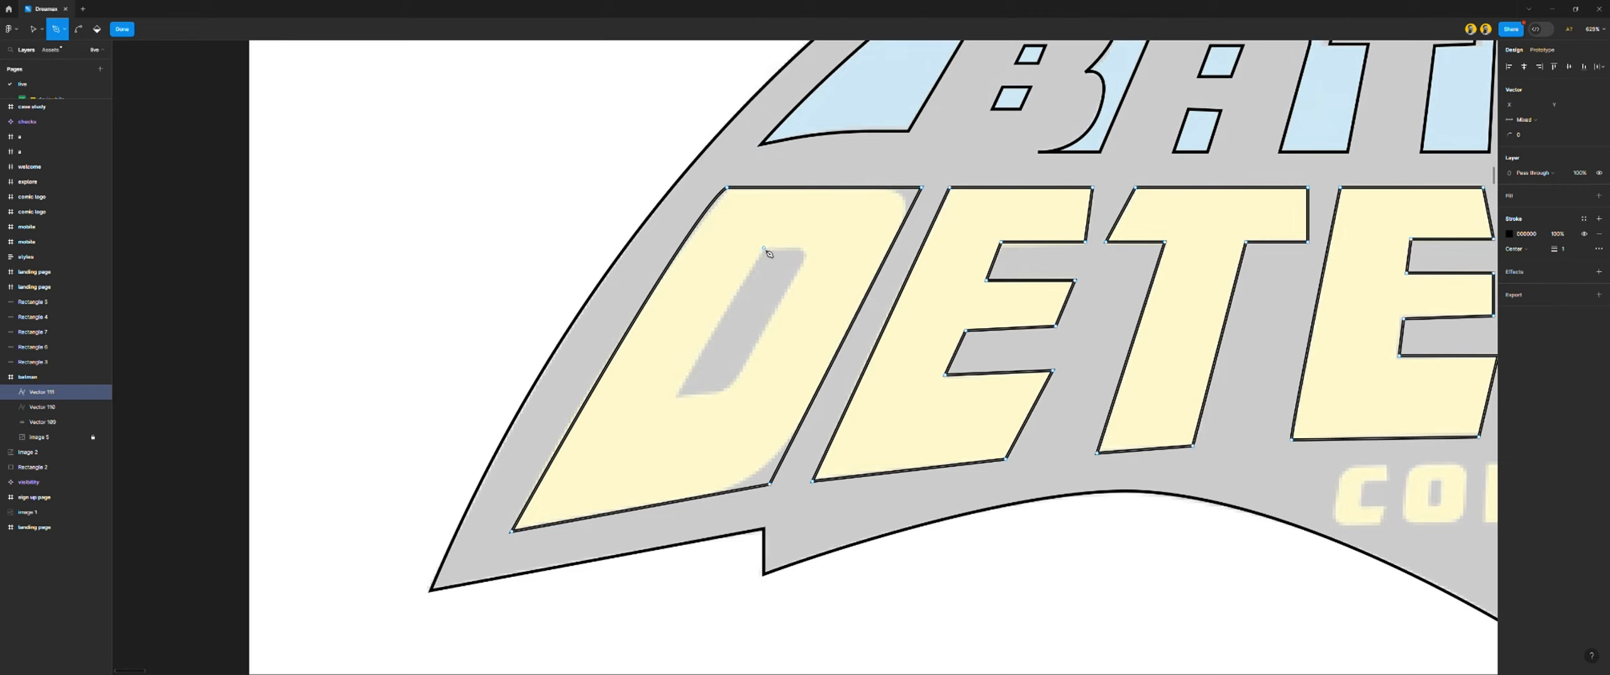
Trace the inner opening of the D in DETECTIVE as a closed four-point path
{"action": "left_click", "coordinate": [764, 249]}
{"action": "left_click", "coordinate": [675, 398]}
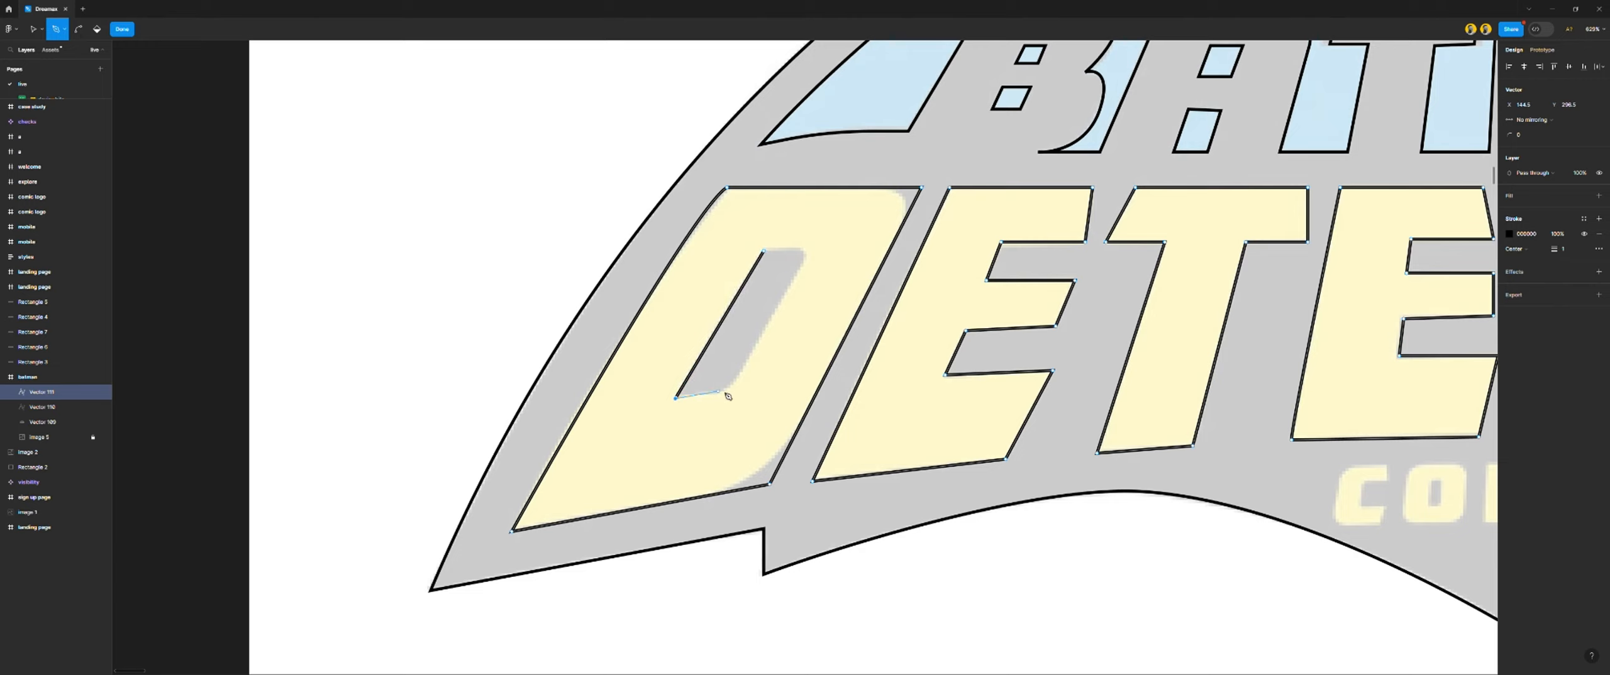
{"action": "left_click", "coordinate": [731, 390]}
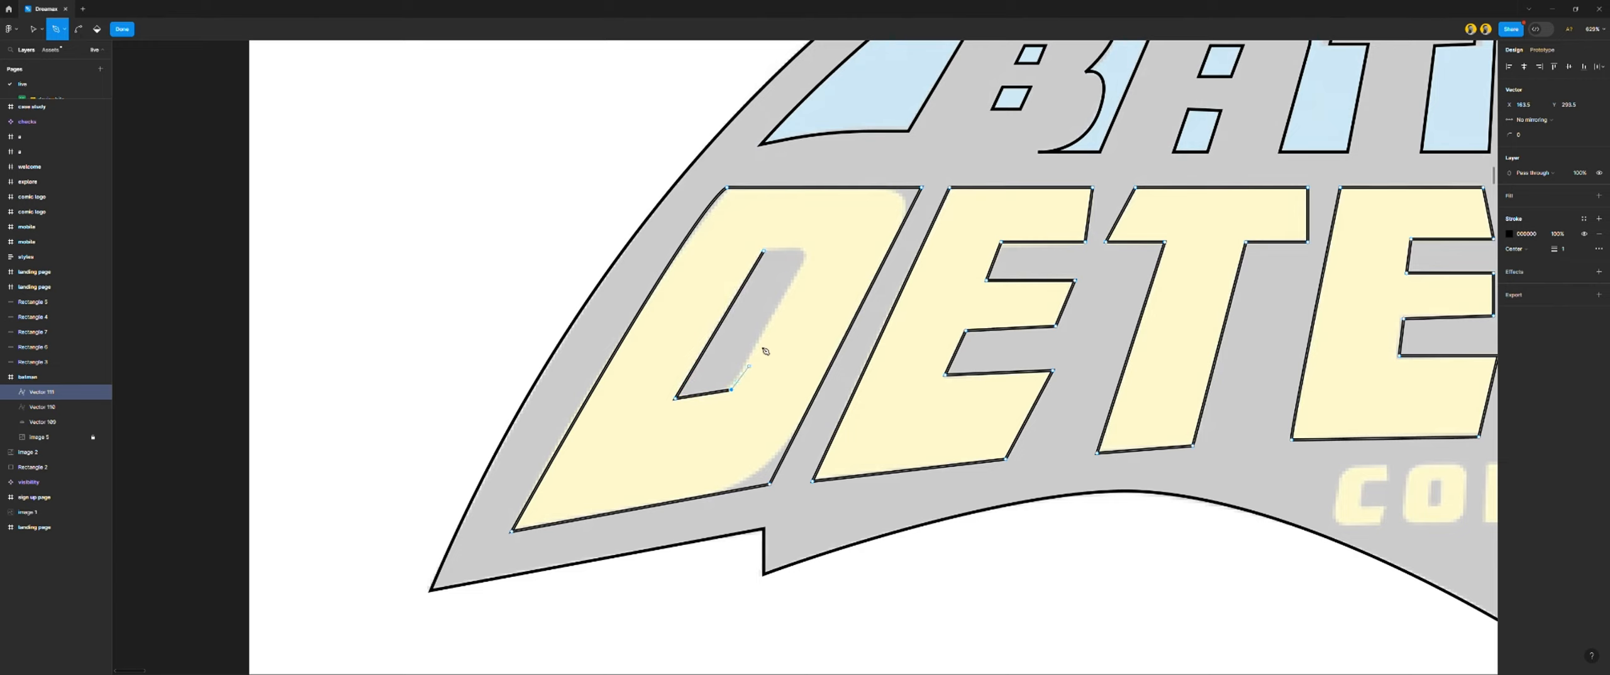
{"action": "left_click", "coordinate": [812, 247]}
{"action": "left_click", "coordinate": [765, 250]}
Trace the first C of COMICS as a closed straight-edged path with the Pen tool
{"action": "scroll", "coordinate": [729, 402], "scroll_direction": "down", "scroll_amount": 5}
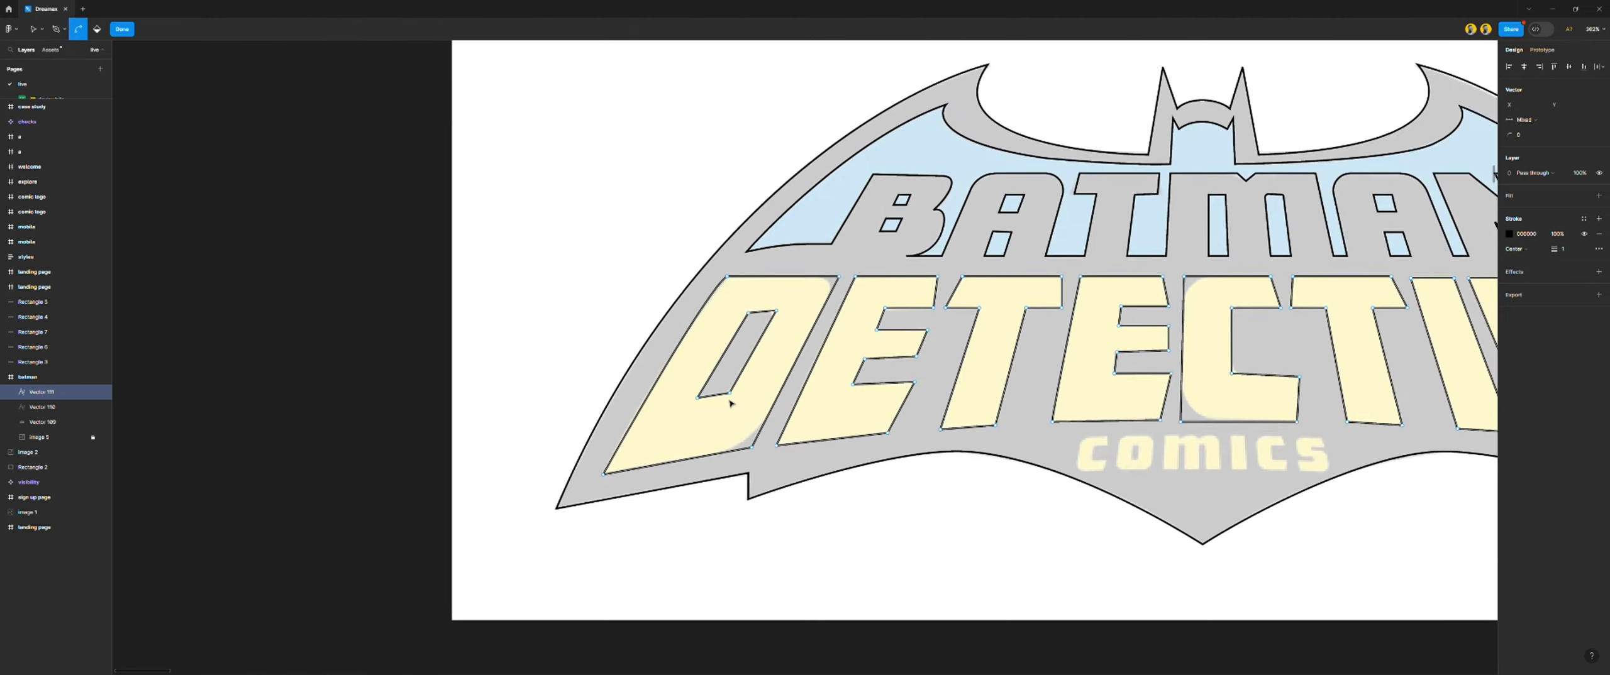
{"action": "key", "text": "p"}
{"action": "scroll", "coordinate": [818, 390], "scroll_direction": "right", "scroll_amount": 5}
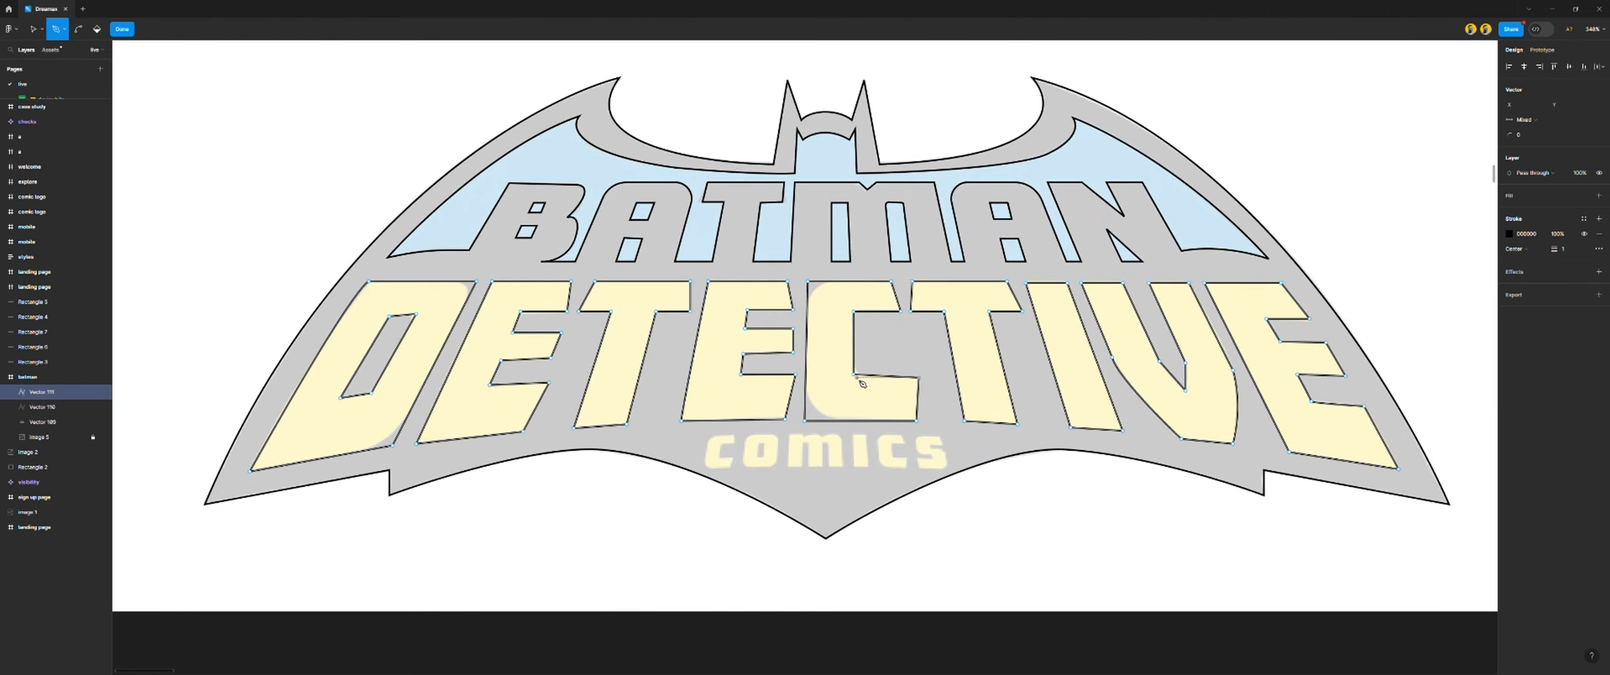
{"action": "key", "text": "ctrl"}
{"action": "scroll", "coordinate": [706, 479], "scroll_direction": "up", "scroll_amount": 8}
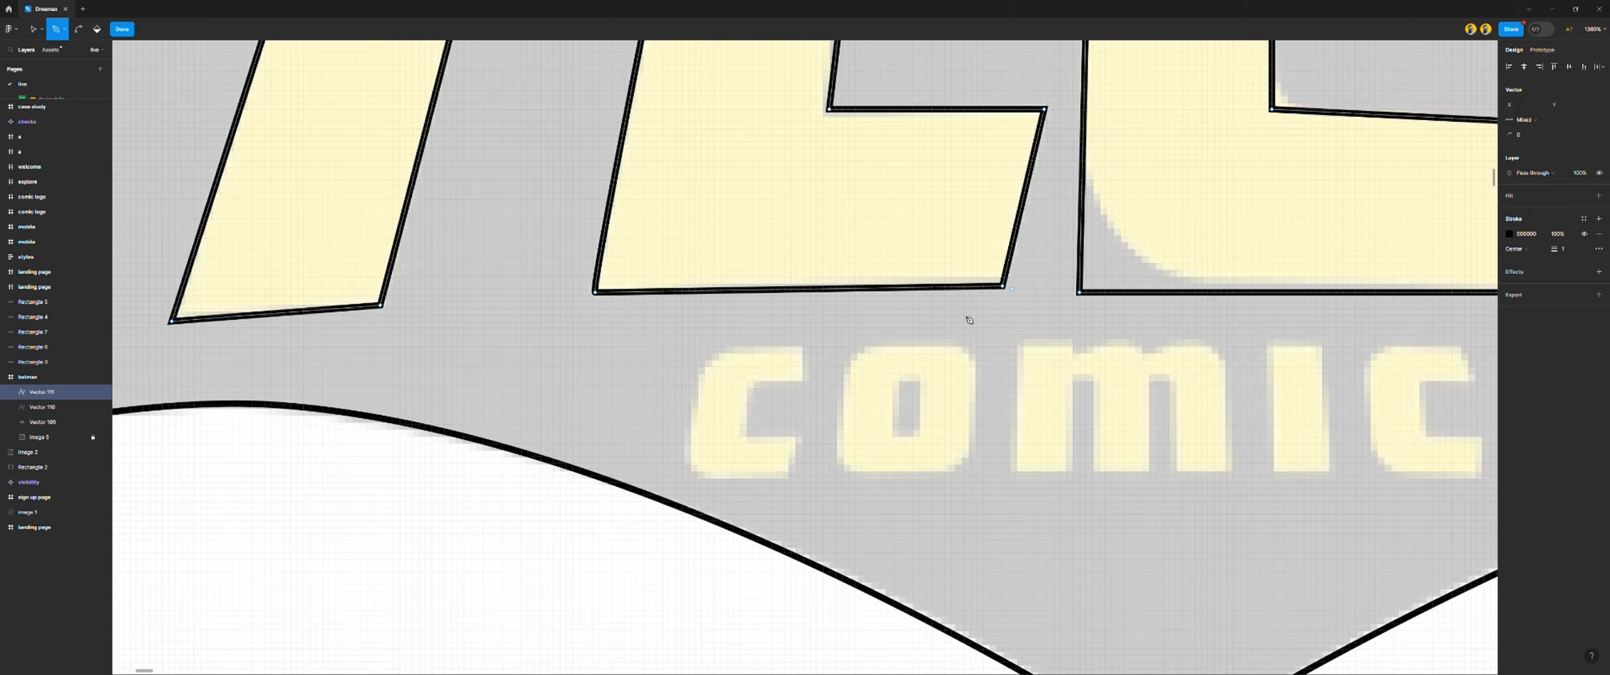
{"action": "scroll", "coordinate": [969, 320], "scroll_direction": "down", "scroll_amount": 7}
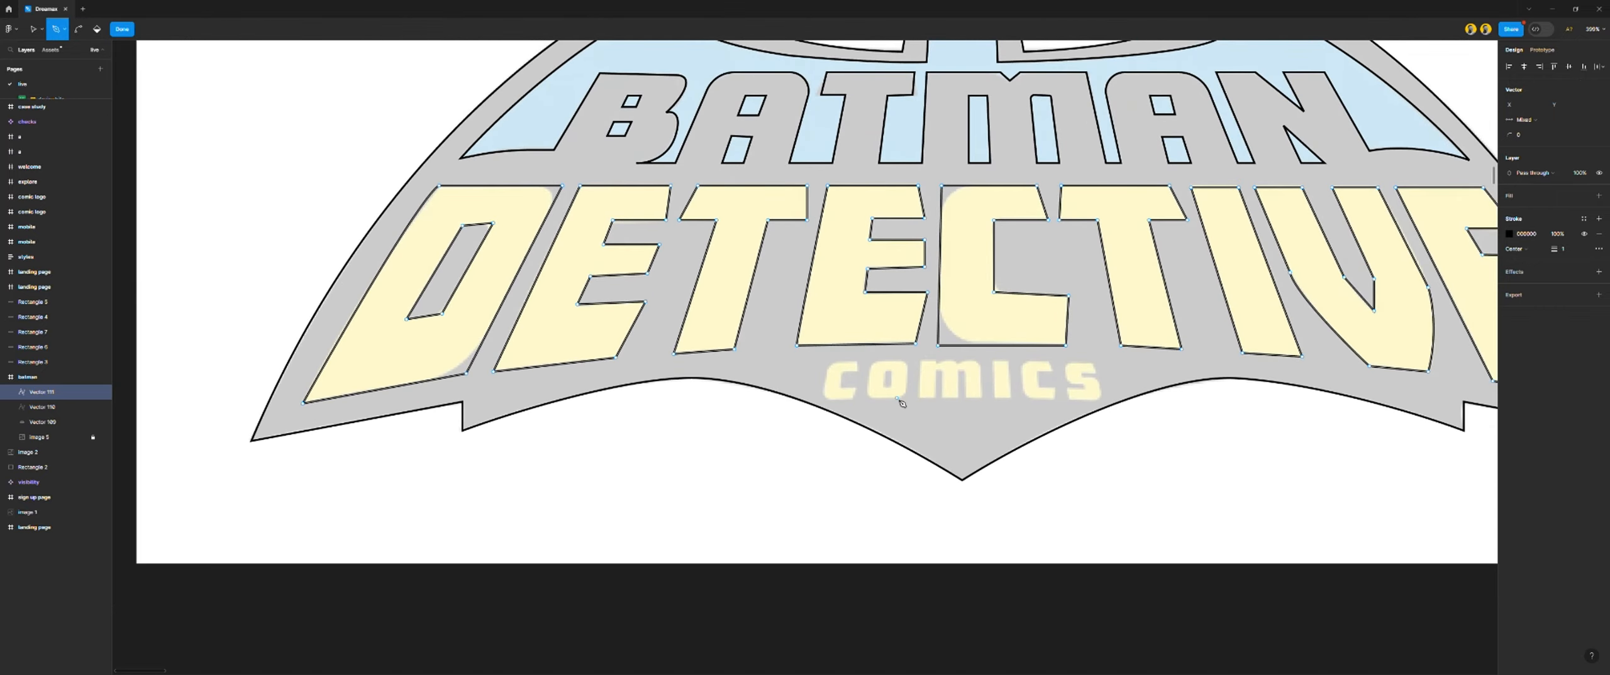
{"action": "scroll", "coordinate": [902, 403], "scroll_direction": "up", "scroll_amount": 5}
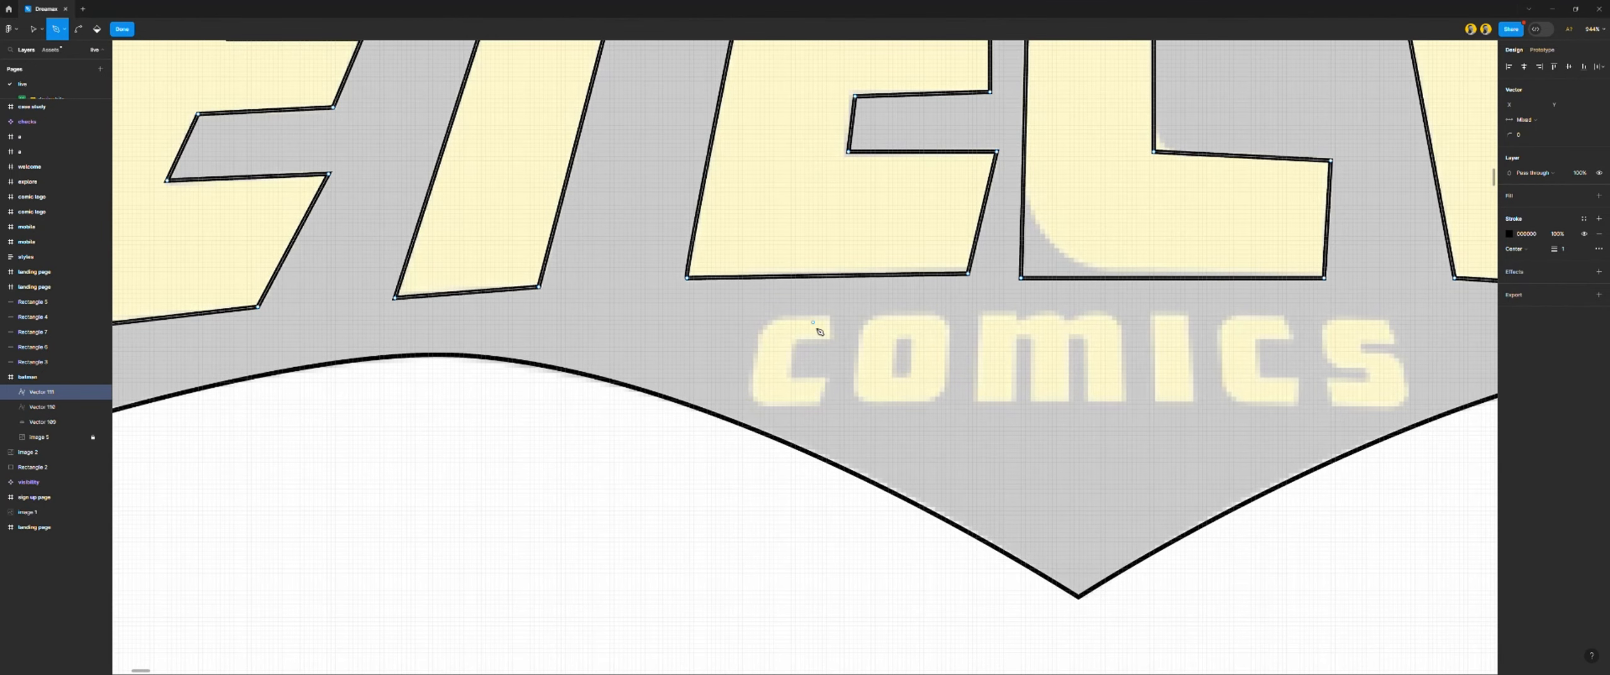
{"action": "left_click", "coordinate": [830, 340]}
{"action": "left_click", "coordinate": [830, 318]}
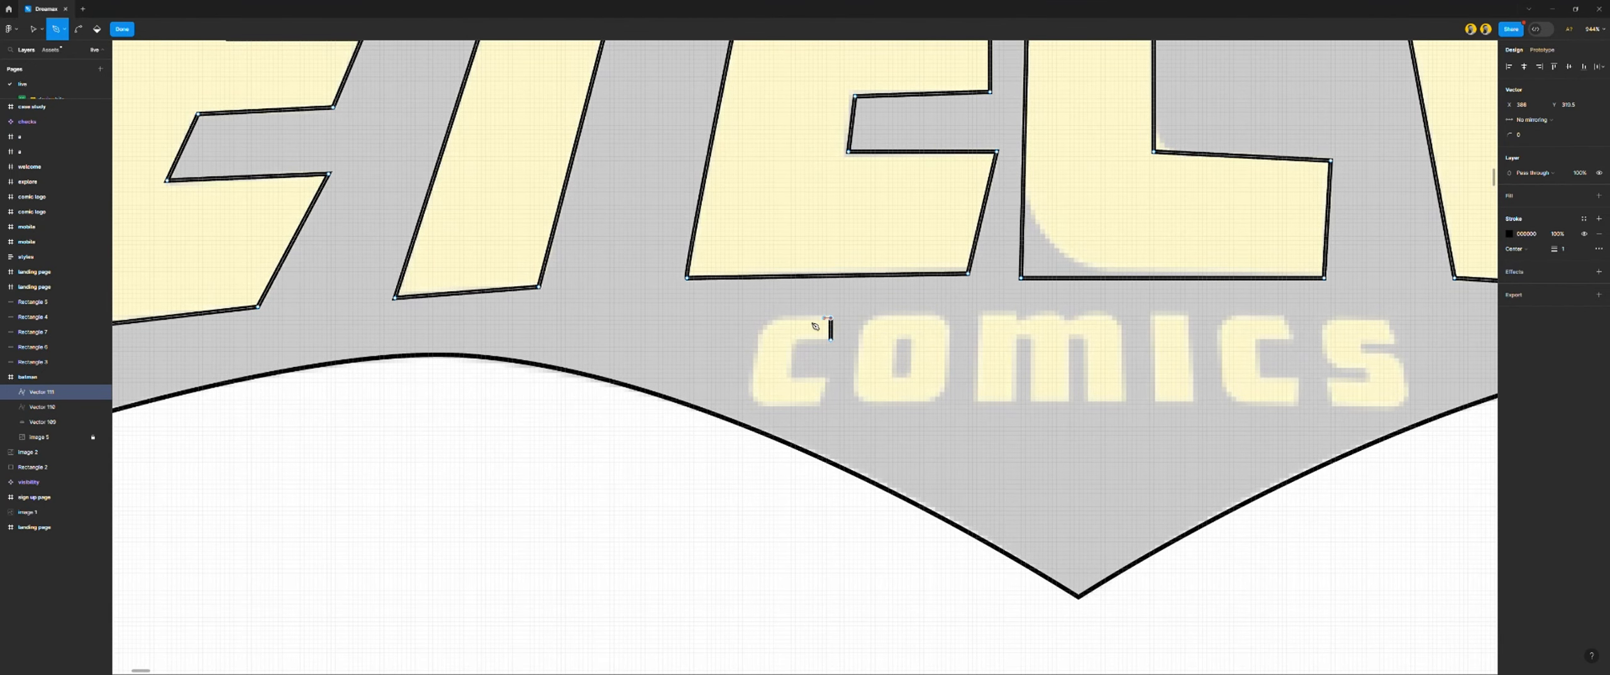
{"action": "left_click", "coordinate": [765, 318]}
{"action": "left_click", "coordinate": [749, 408]}
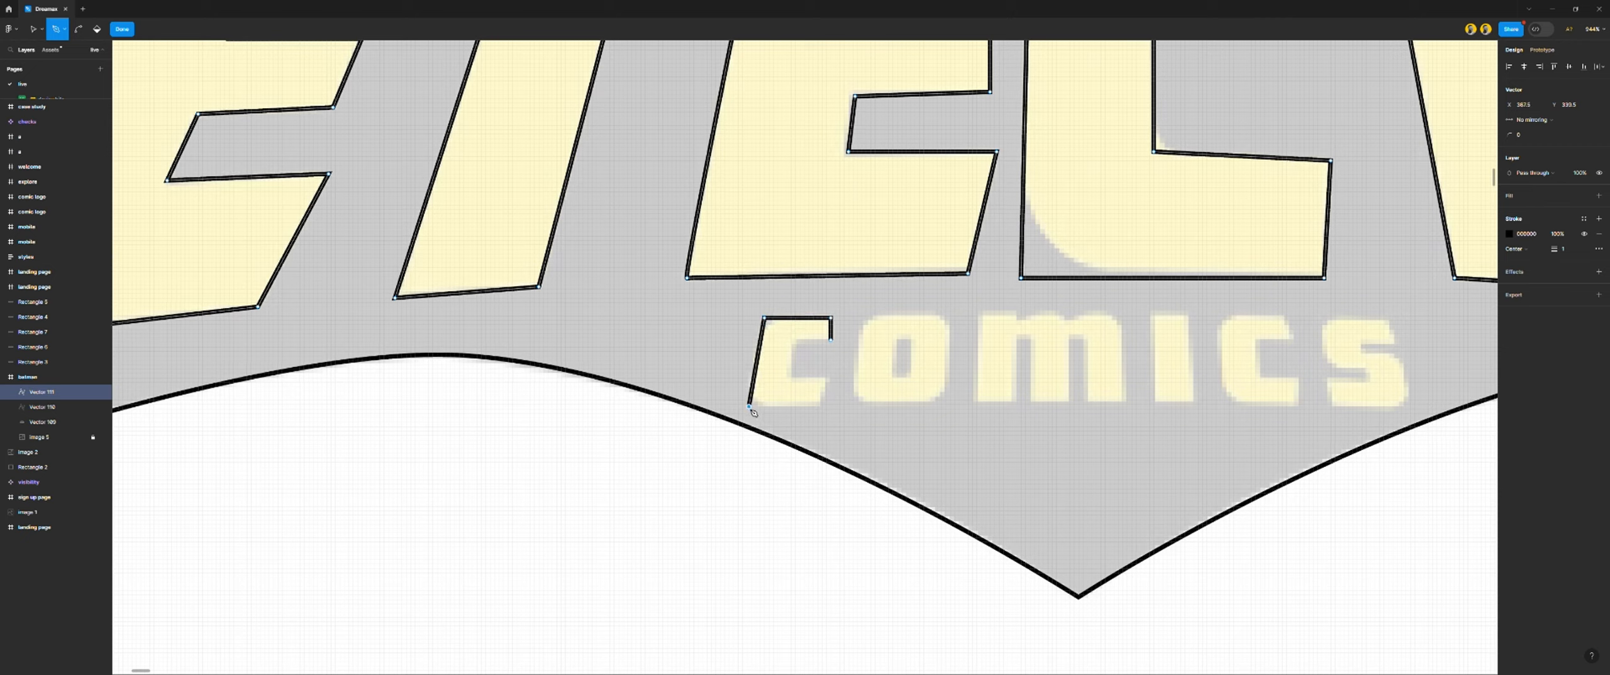
{"action": "left_click", "coordinate": [822, 407]}
{"action": "left_click", "coordinate": [830, 378]}
{"action": "left_click", "coordinate": [787, 378]}
{"action": "left_click", "coordinate": [790, 340]}
{"action": "left_click", "coordinate": [831, 340]}
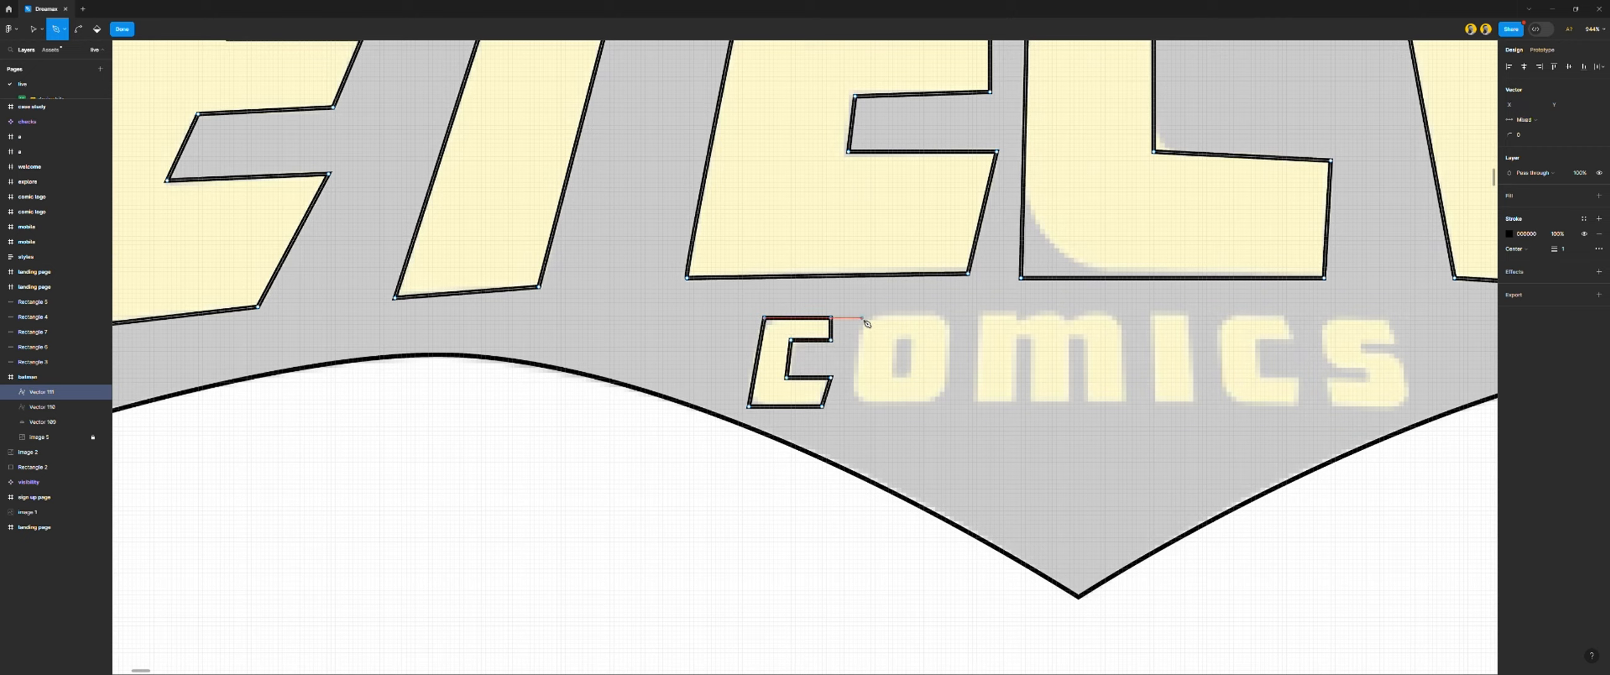
Trace the outer contour of the O in COMICS as a closed four-point path
{"action": "left_click", "coordinate": [860, 318]}
{"action": "left_click", "coordinate": [856, 402]}
{"action": "left_click", "coordinate": [947, 401]}
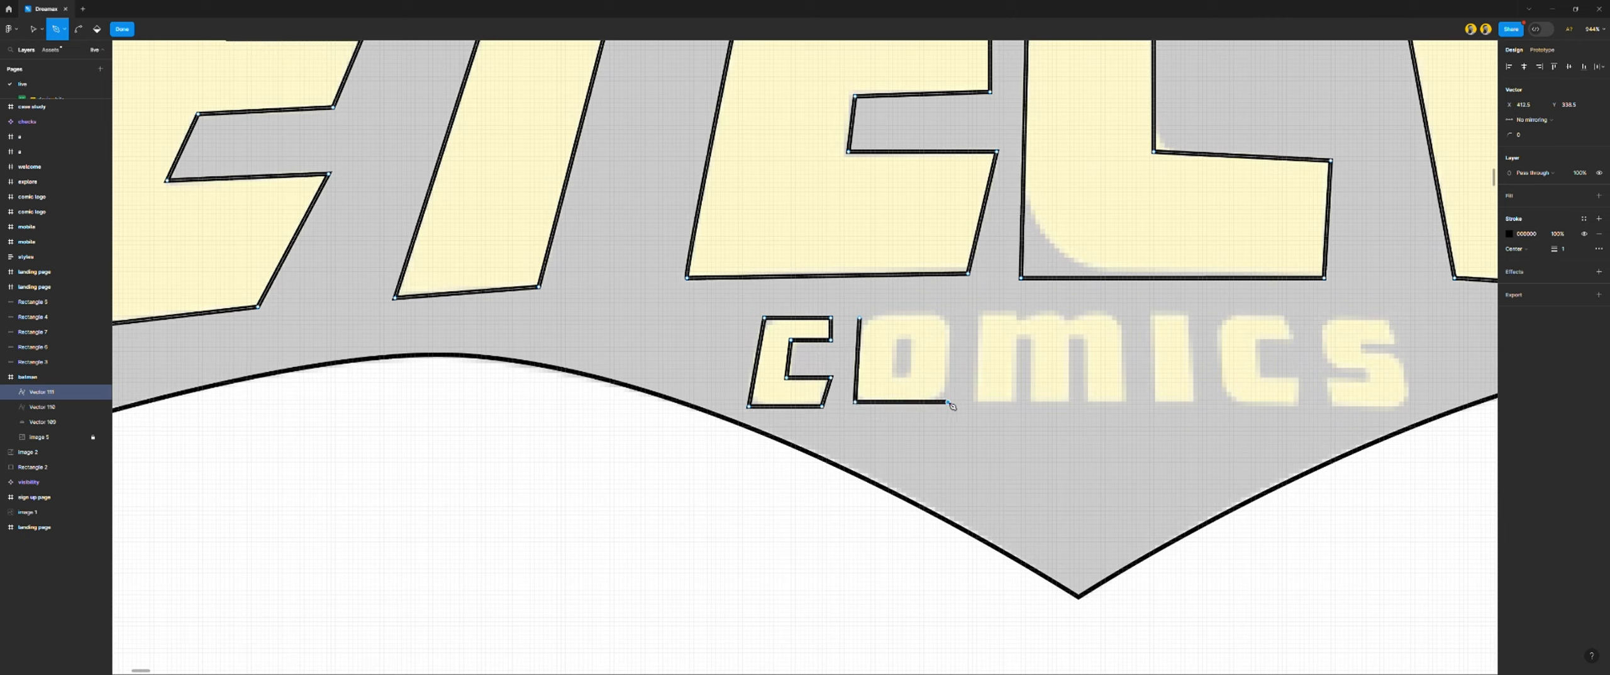
{"action": "left_click", "coordinate": [947, 318]}
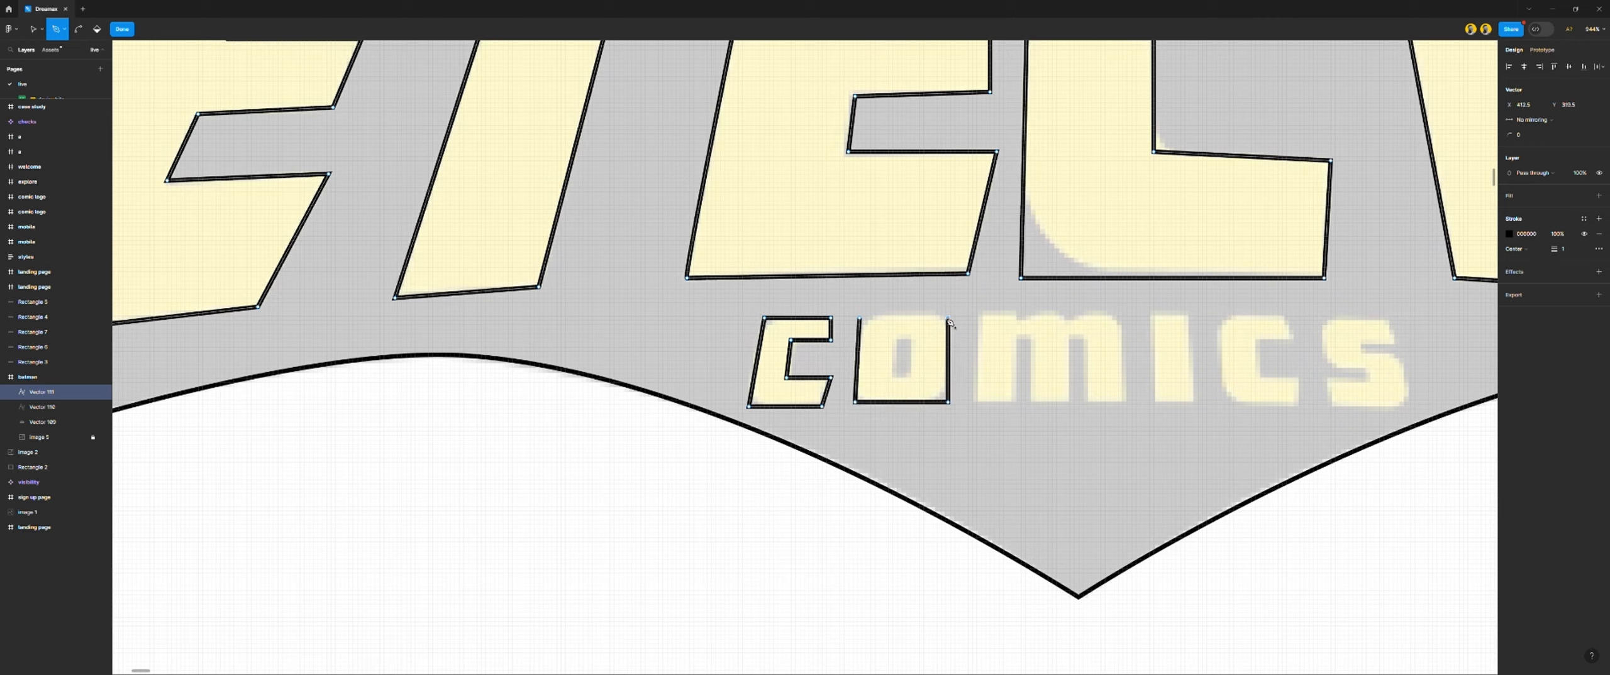
{"action": "left_click", "coordinate": [859, 319]}
Trace the inner opening of the O in COMICS as a closed rectangular path
{"action": "left_click", "coordinate": [894, 340]}
{"action": "left_click", "coordinate": [894, 377]}
{"action": "left_click", "coordinate": [912, 378]}
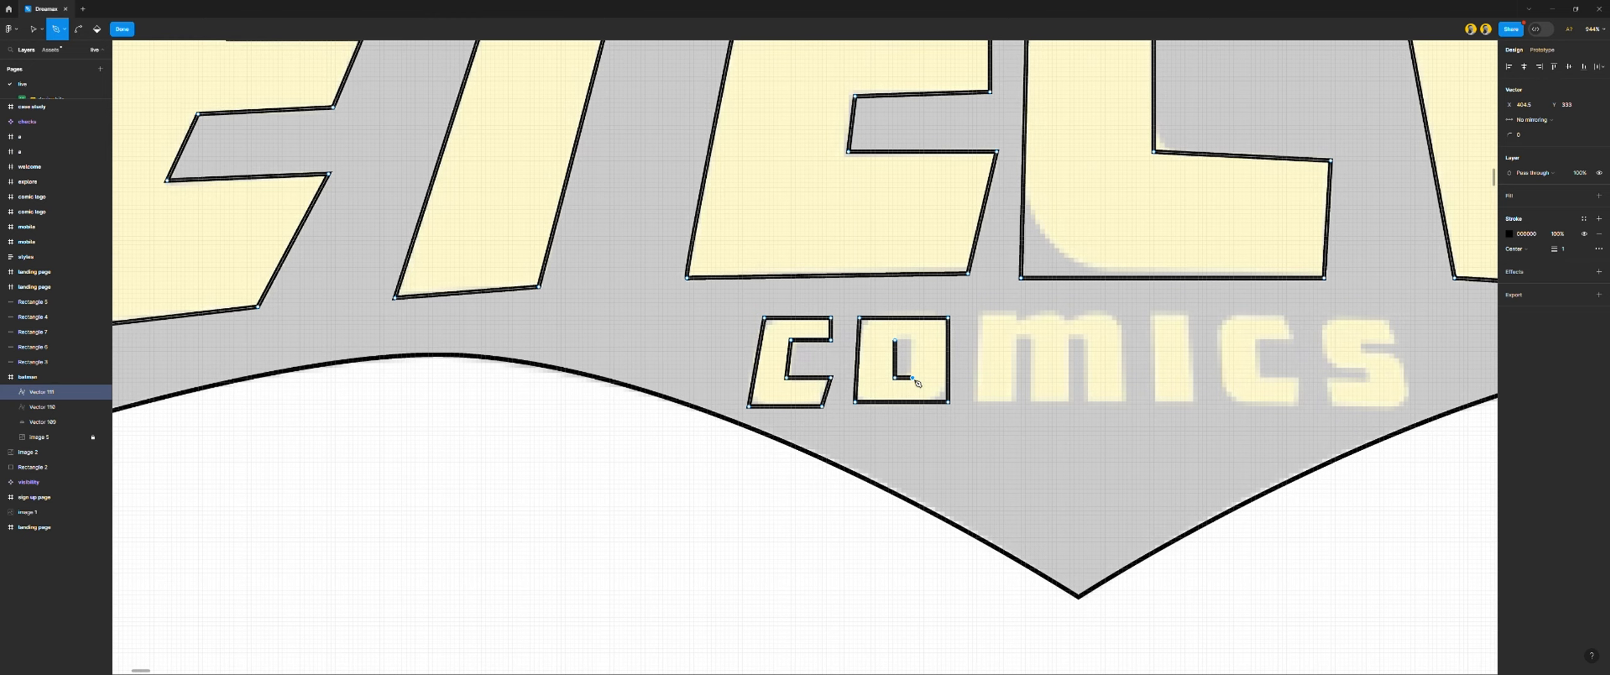
{"action": "left_click", "coordinate": [913, 340]}
{"action": "left_click", "coordinate": [895, 340]}
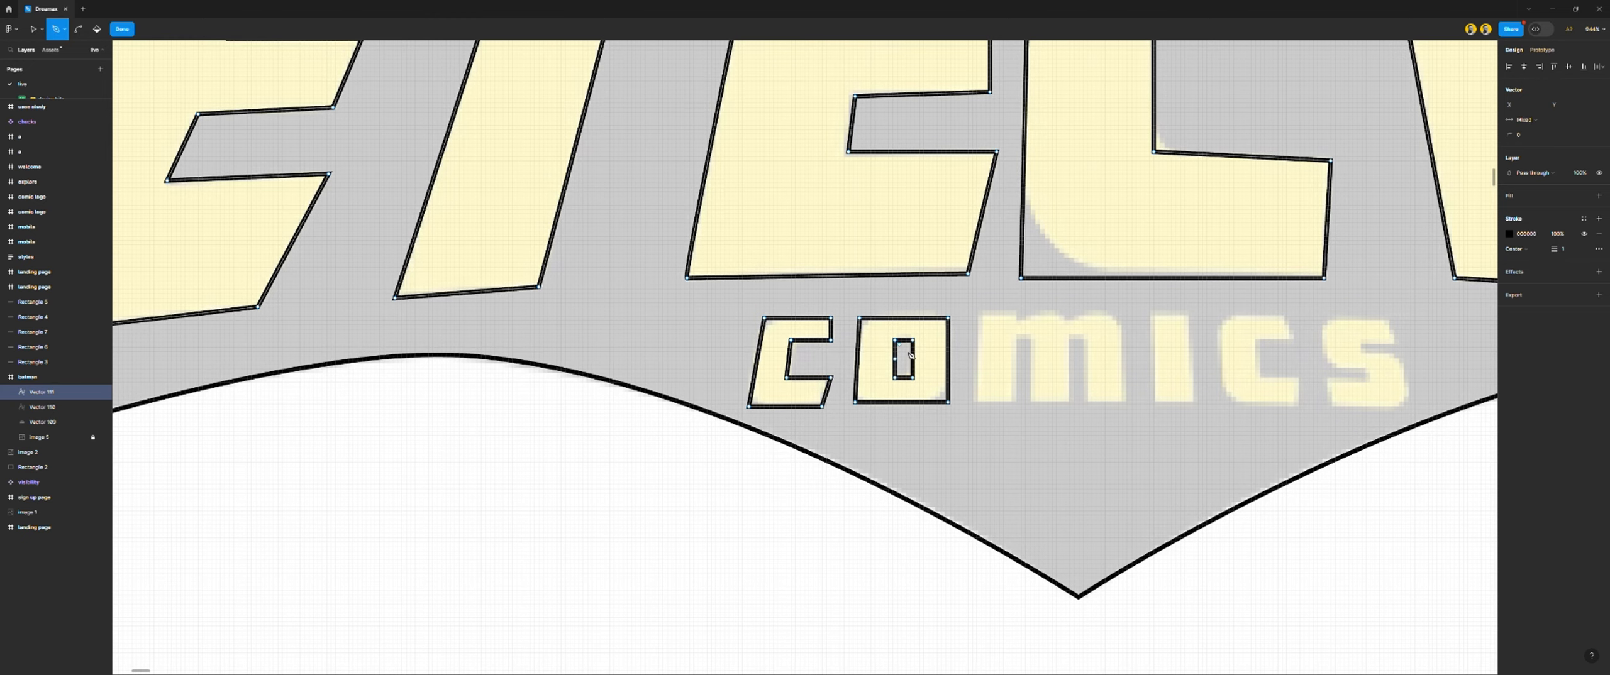
Trace the outer left side of the M in COMICS and its top edge with the shallow notch in the middle
{"action": "scroll", "coordinate": [933, 370], "scroll_direction": "right", "scroll_amount": 1}
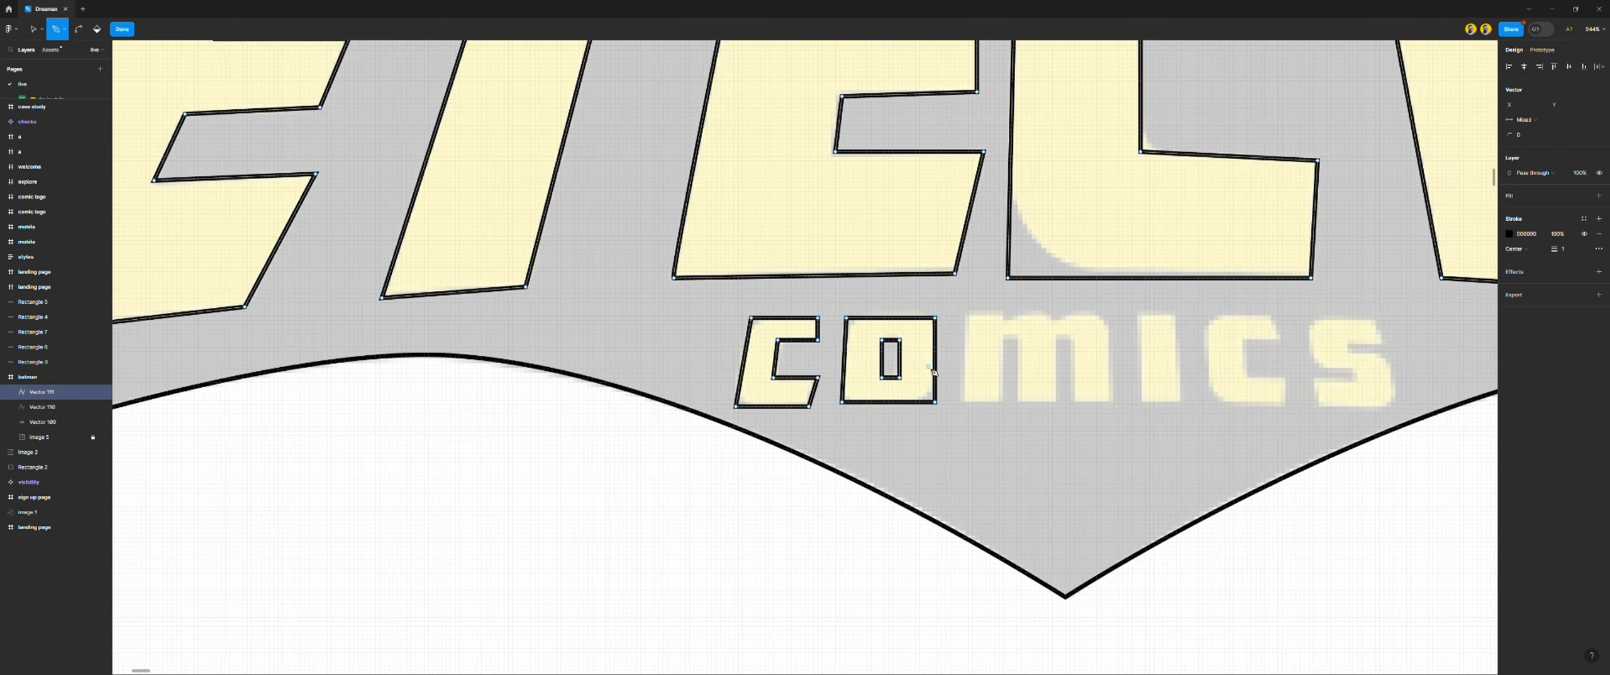
{"action": "left_click", "coordinate": [963, 403]}
{"action": "left_click", "coordinate": [962, 314]}
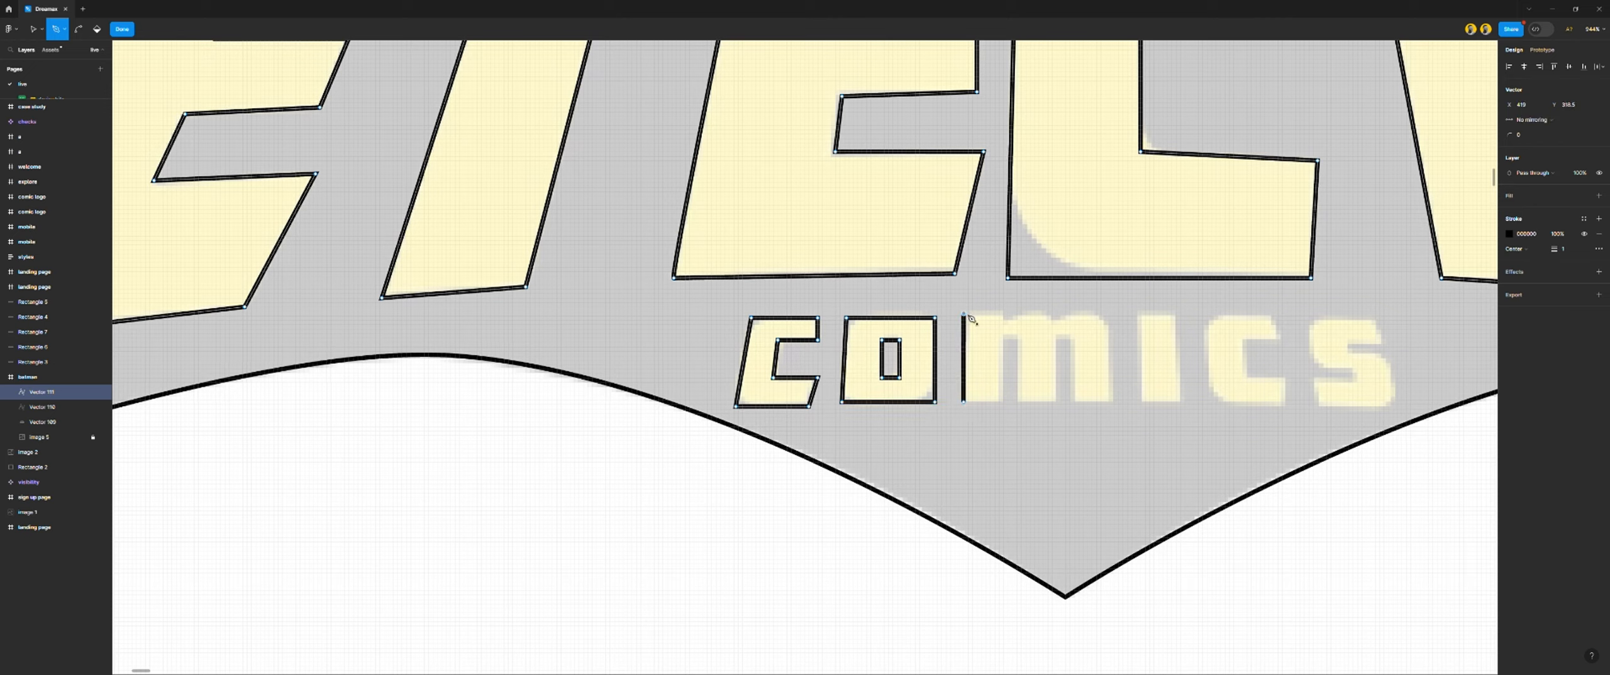
{"action": "left_click", "coordinate": [1003, 313]}
{"action": "left_click", "coordinate": [1017, 318]}
{"action": "key", "text": "ctrl+z"}
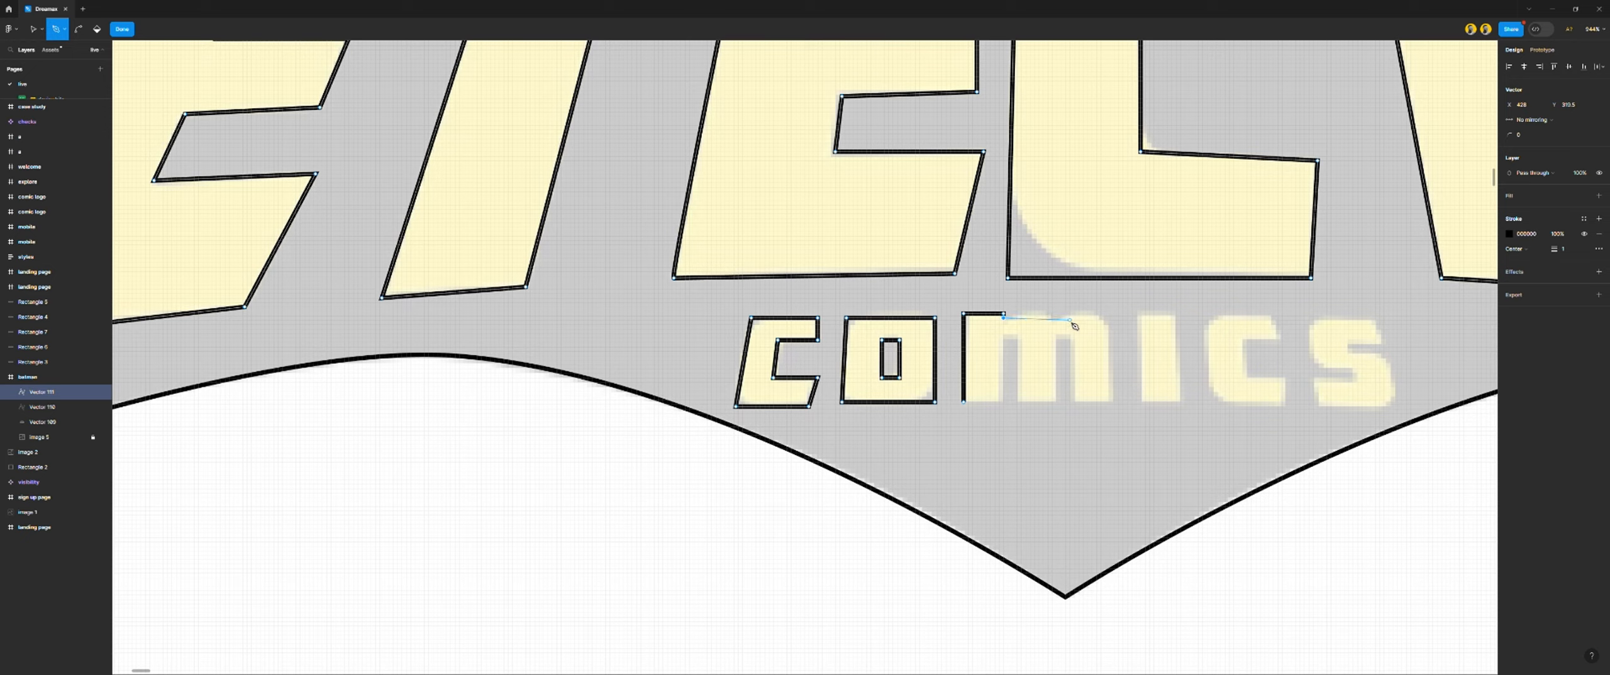
{"action": "left_click", "coordinate": [1068, 319]}
{"action": "key", "text": "ctrl+z"}
{"action": "left_click", "coordinate": [1069, 317]}
{"action": "left_click", "coordinate": [1114, 317]}
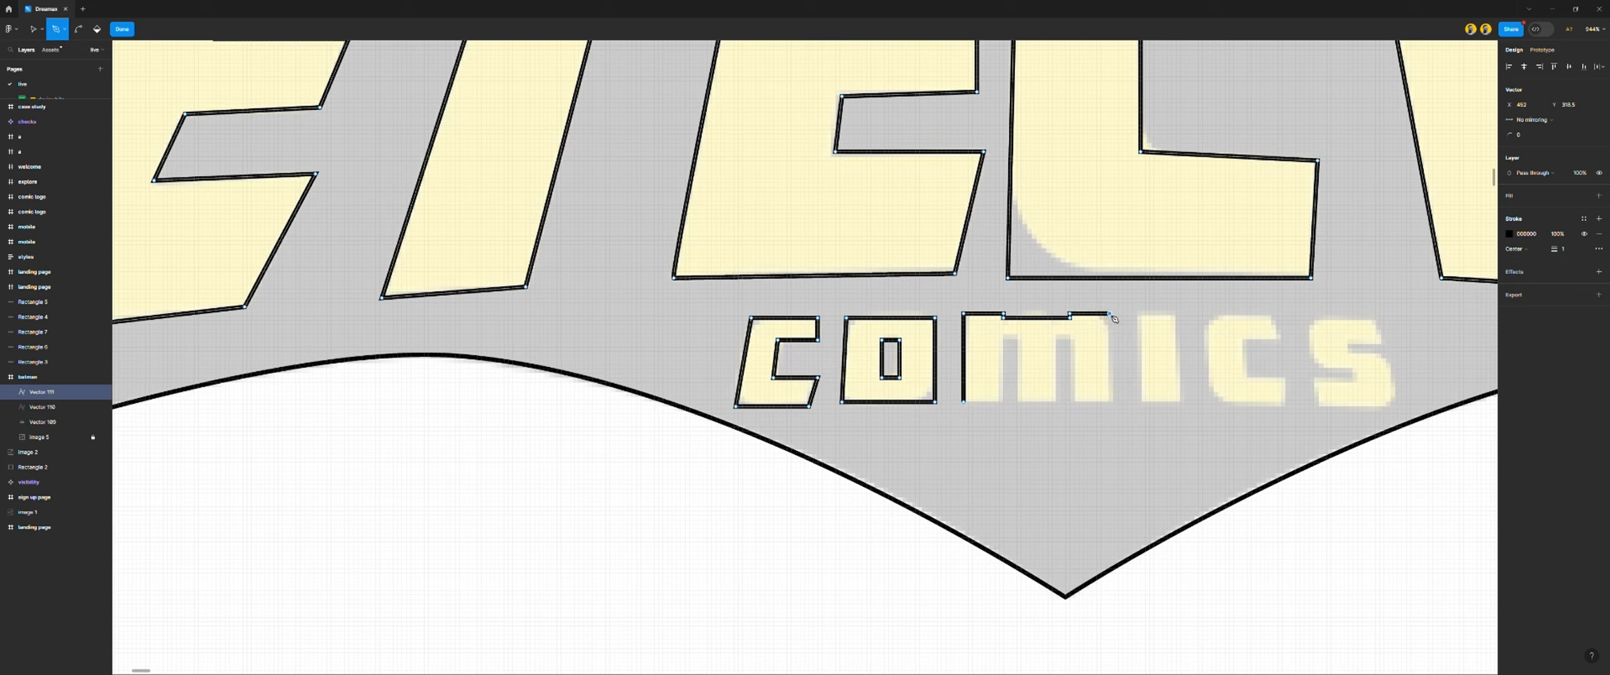
Trace the right side, the three feet and the two inner gaps of the M in COMICS, closing its outline
{"action": "left_click", "coordinate": [1114, 404]}
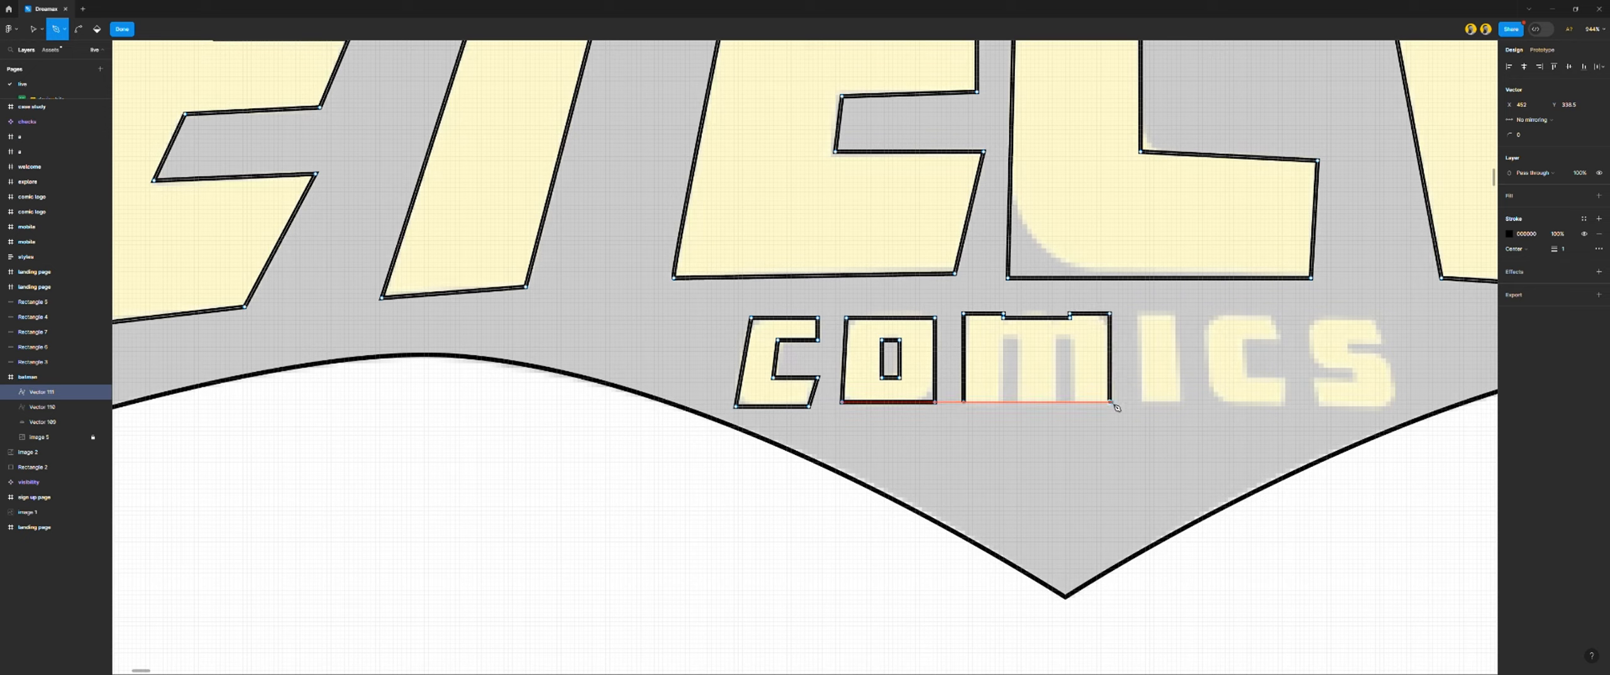
{"action": "left_click", "coordinate": [1075, 405]}
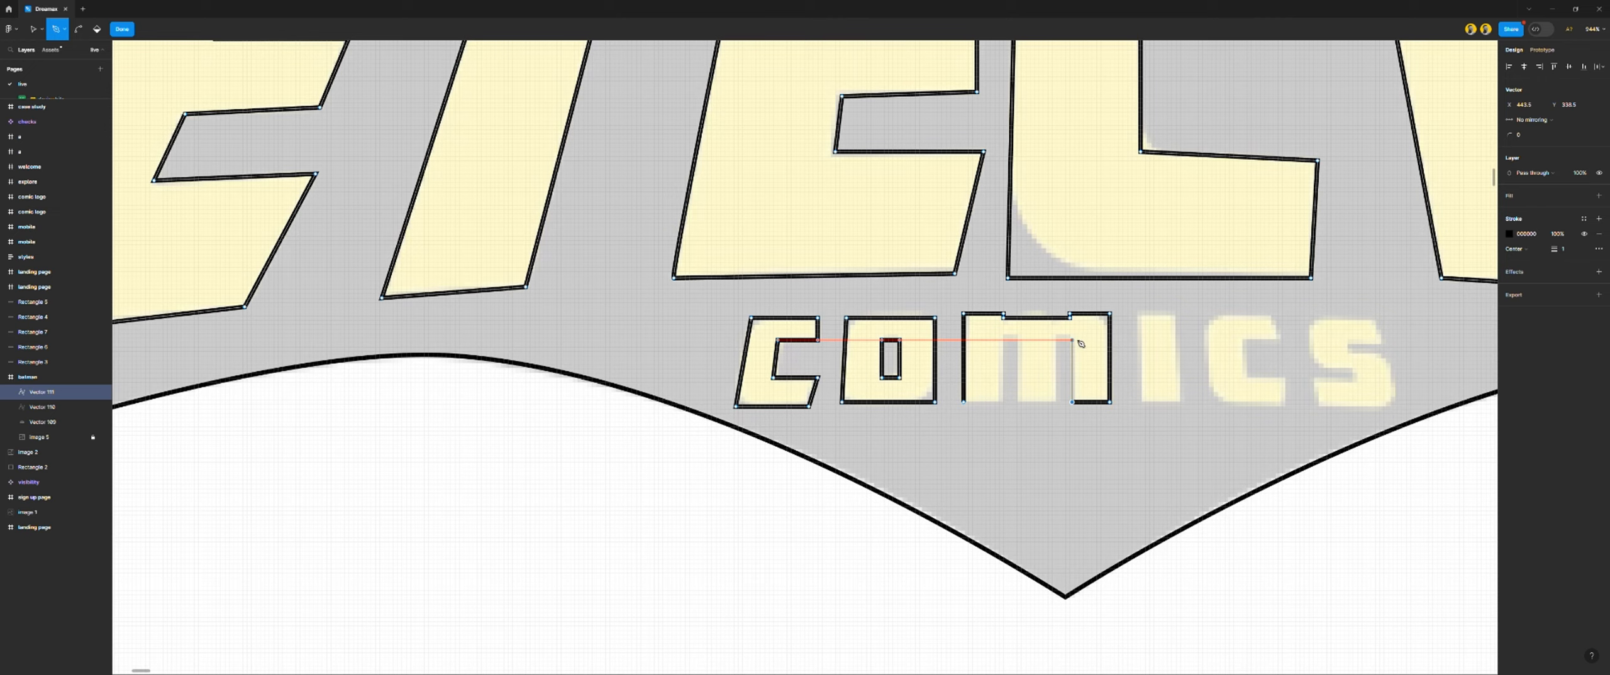
{"action": "left_click", "coordinate": [1077, 342]}
{"action": "left_click", "coordinate": [1056, 342]}
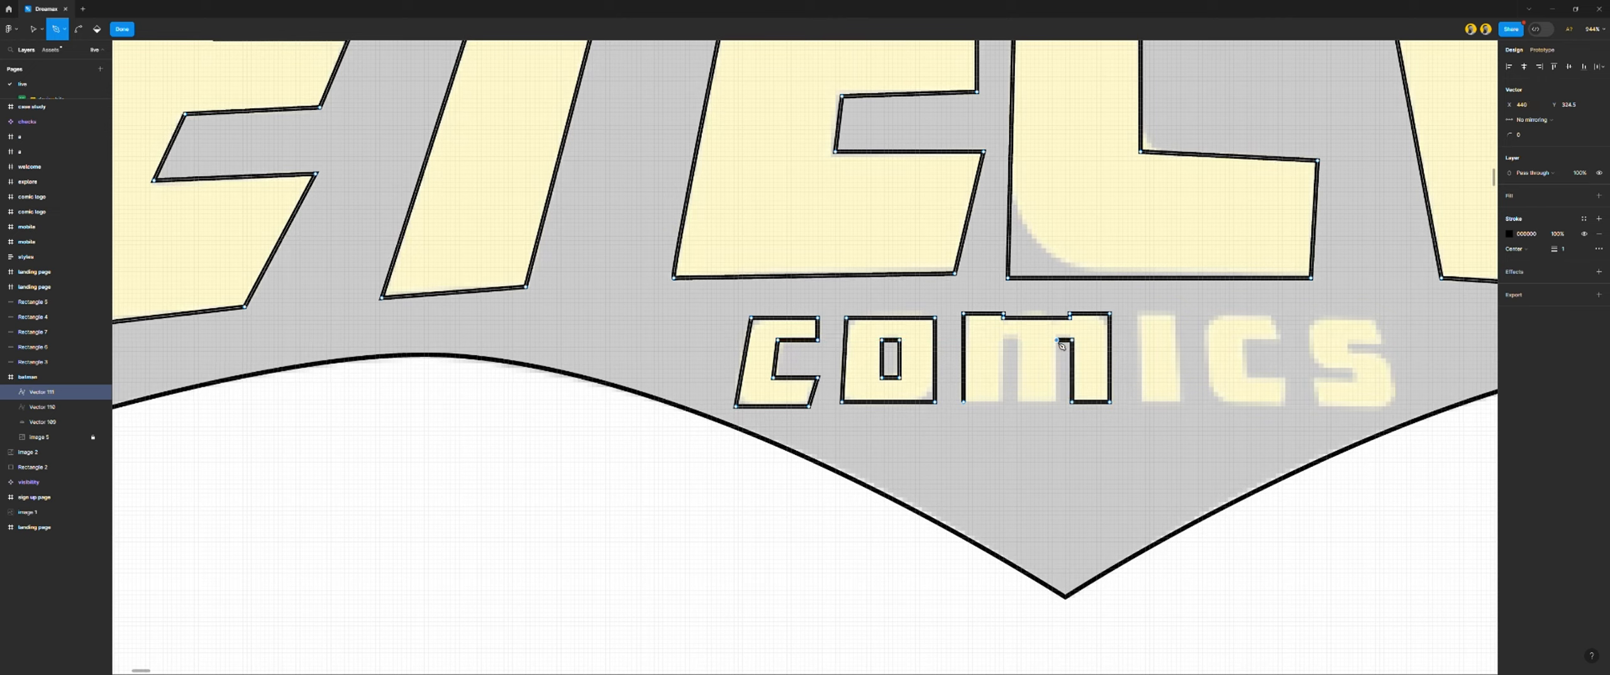
{"action": "left_click", "coordinate": [1054, 405]}
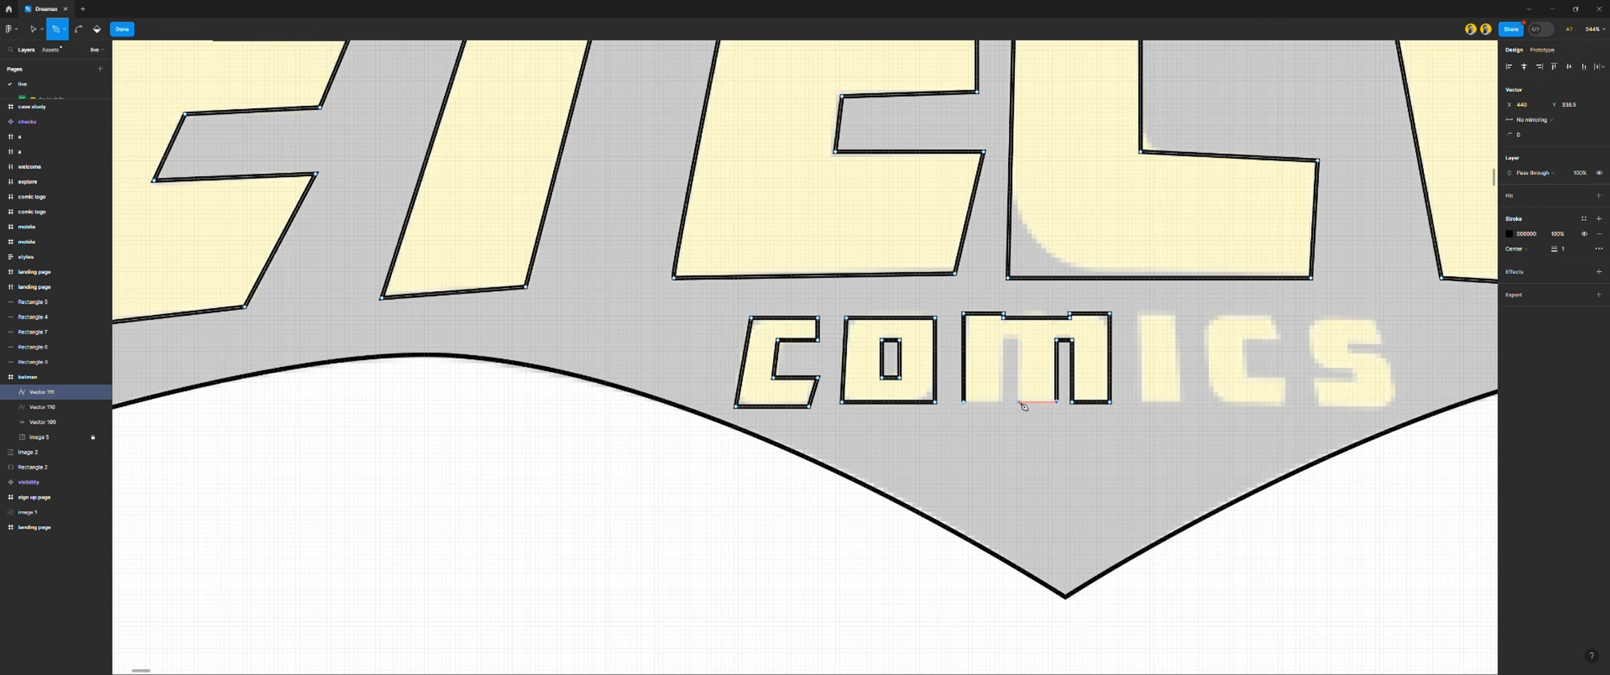
{"action": "left_click", "coordinate": [1021, 405]}
{"action": "left_click", "coordinate": [1021, 342]}
{"action": "left_click", "coordinate": [1005, 342]}
{"action": "left_click", "coordinate": [1006, 405]}
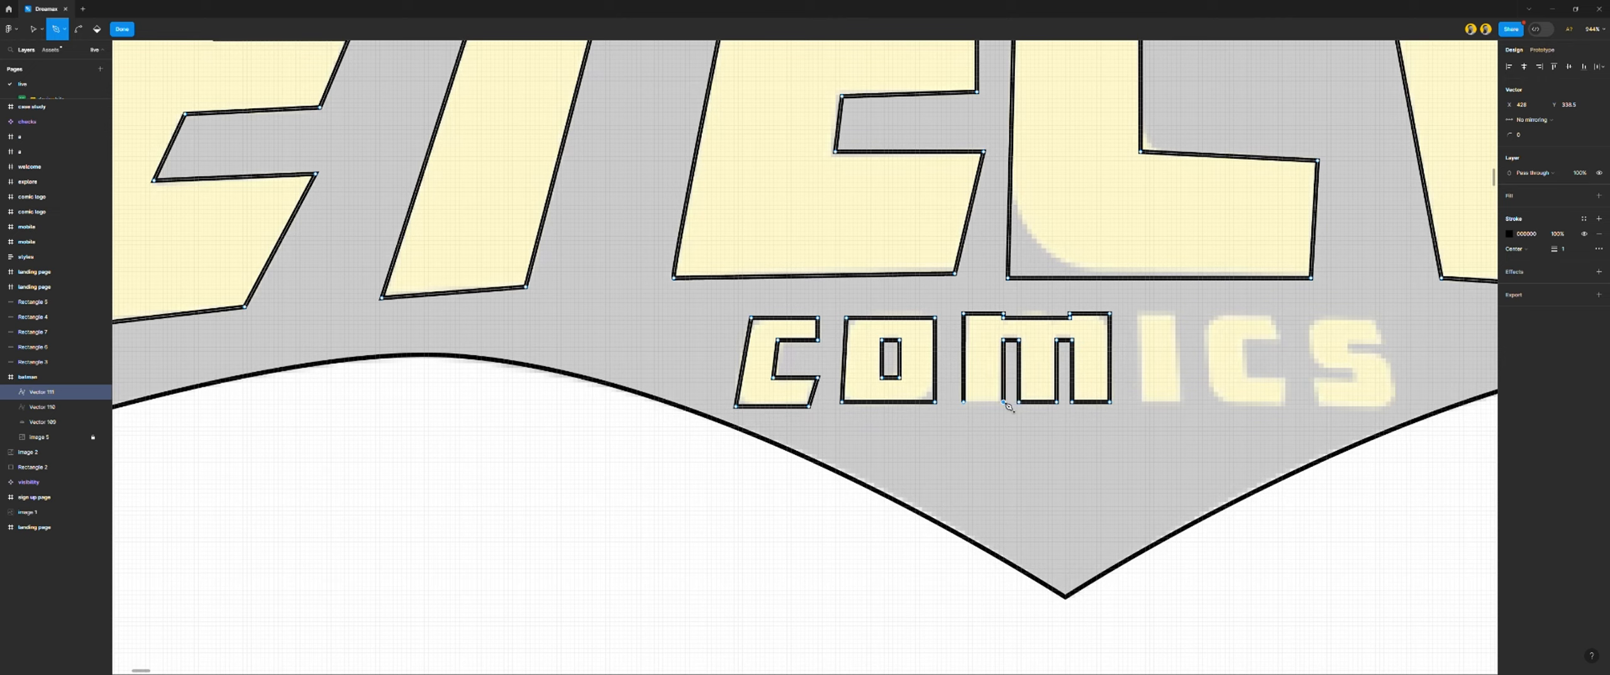
{"action": "left_click", "coordinate": [965, 405]}
Trace the I of COMICS as a closed four-point path
{"action": "scroll", "coordinate": [968, 406], "scroll_direction": "right", "scroll_amount": 4}
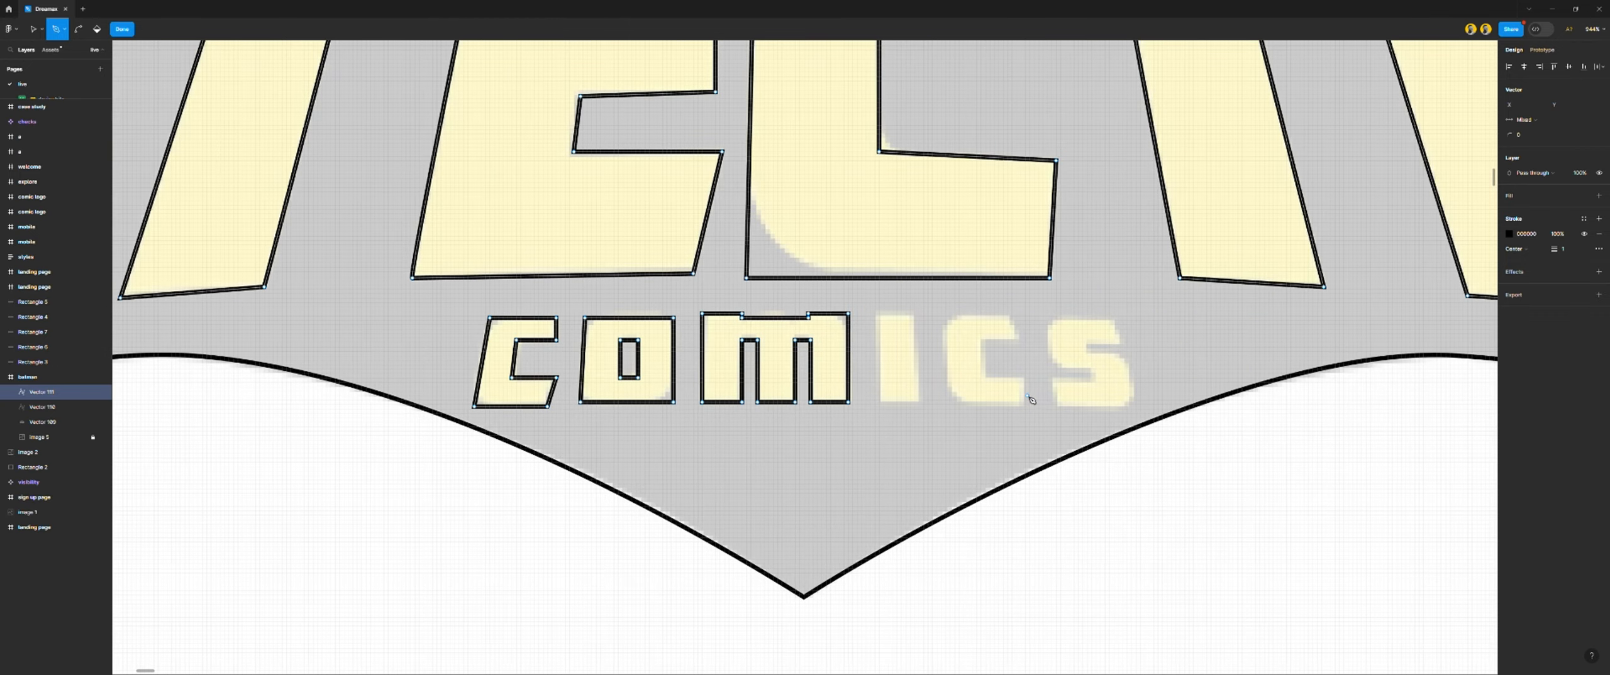
{"action": "left_click", "coordinate": [876, 315]}
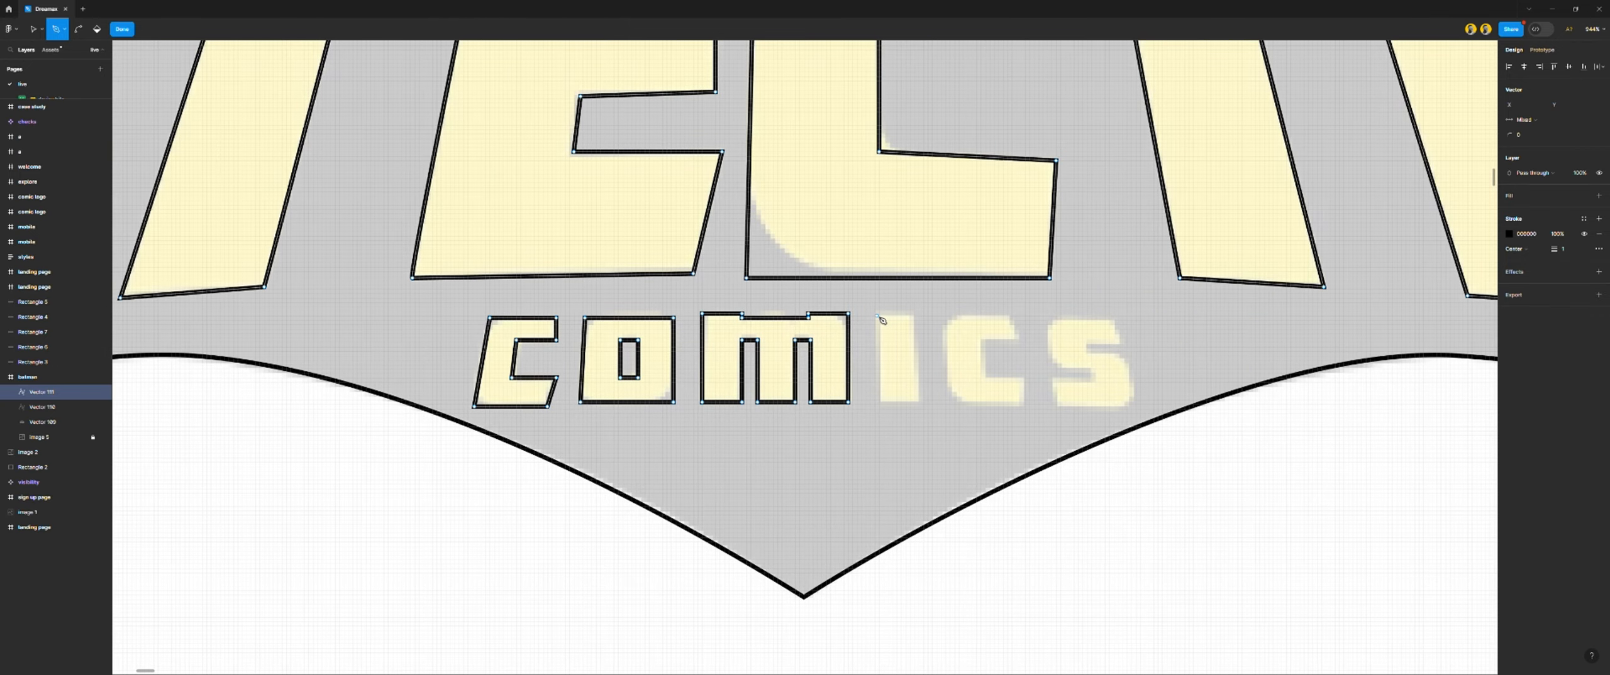
{"action": "left_click", "coordinate": [879, 402]}
{"action": "left_click", "coordinate": [919, 402]}
{"action": "left_click", "coordinate": [920, 319]}
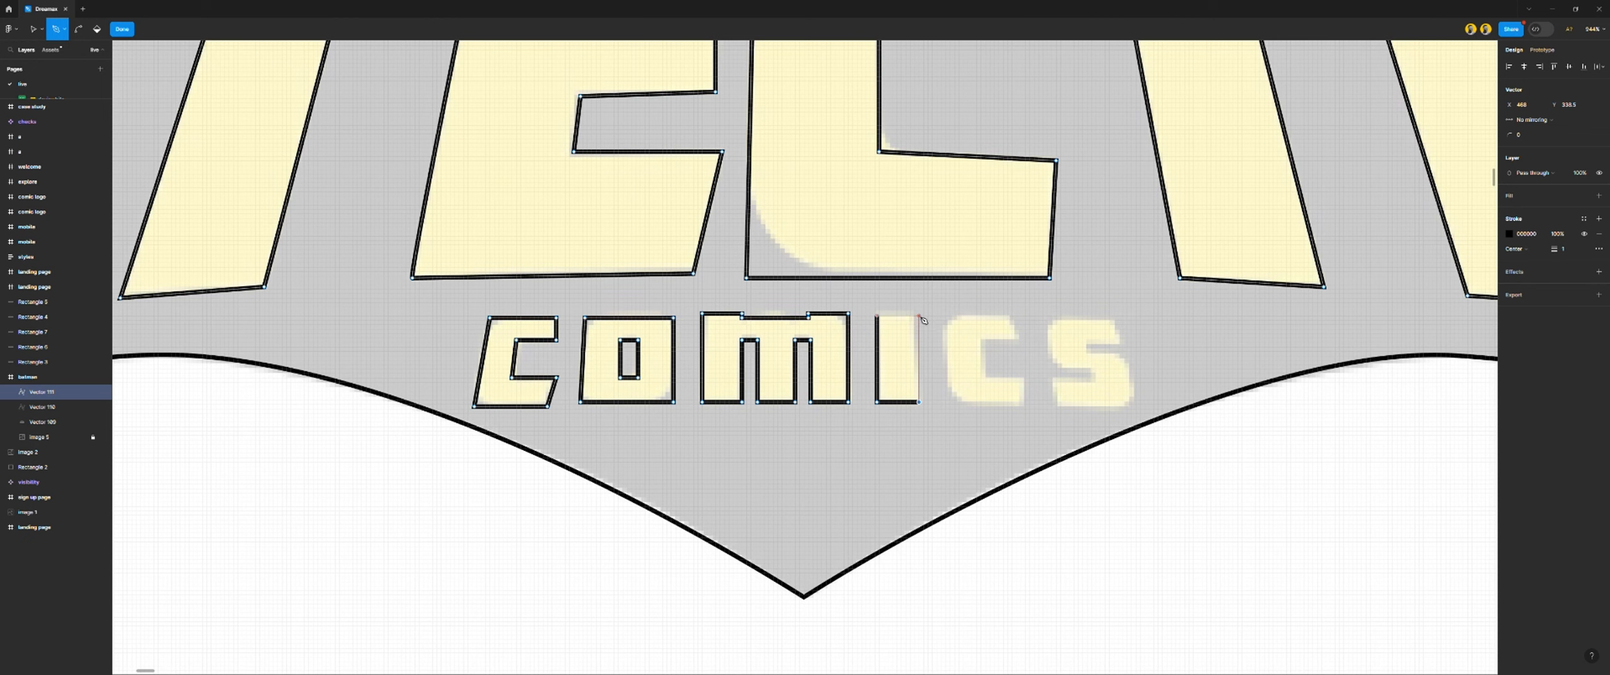
{"action": "left_click", "coordinate": [877, 316]}
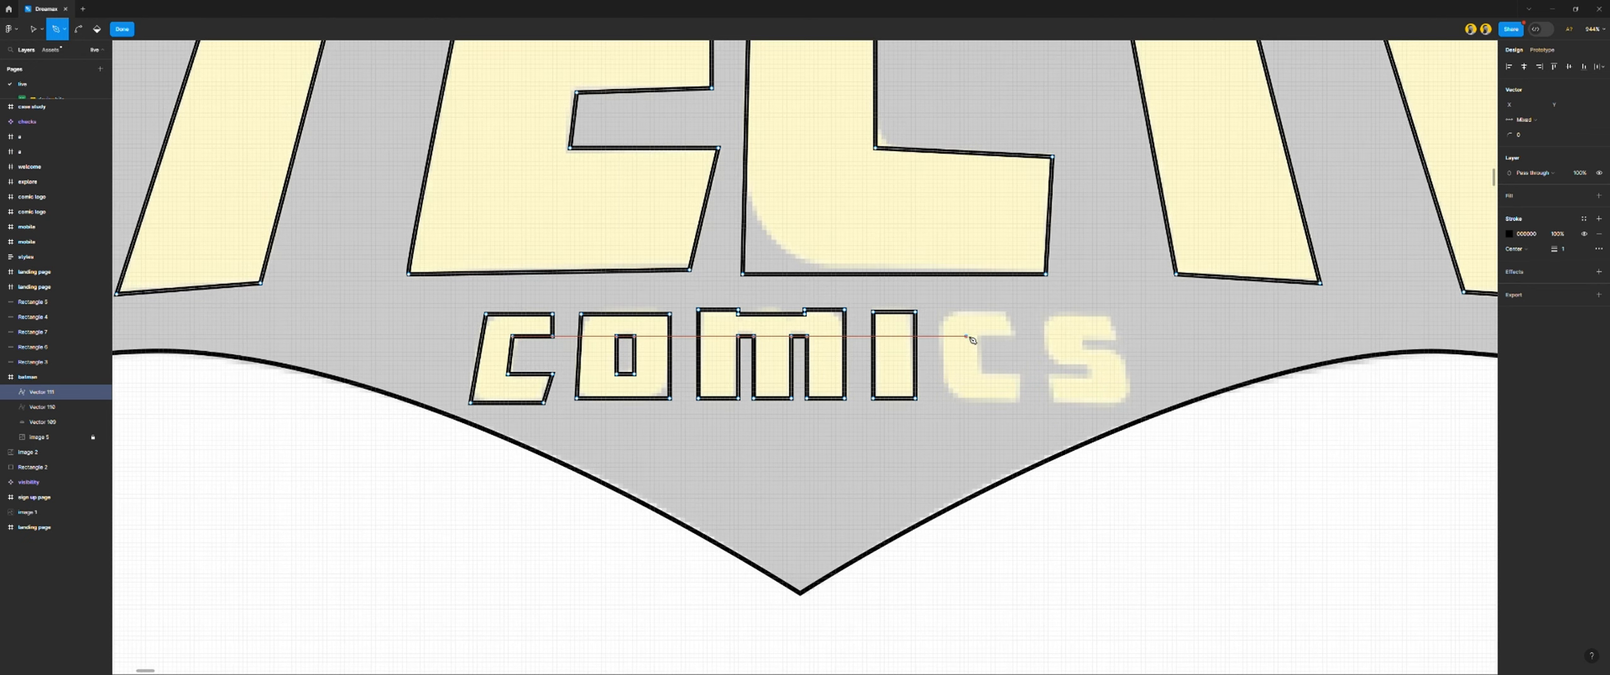
Trace the top edge and left side of the second C in COMICS down to its lower-left corner
{"action": "scroll", "coordinate": [1013, 339], "scroll_direction": "up", "scroll_amount": 3}
{"action": "left_click", "coordinate": [1009, 335]}
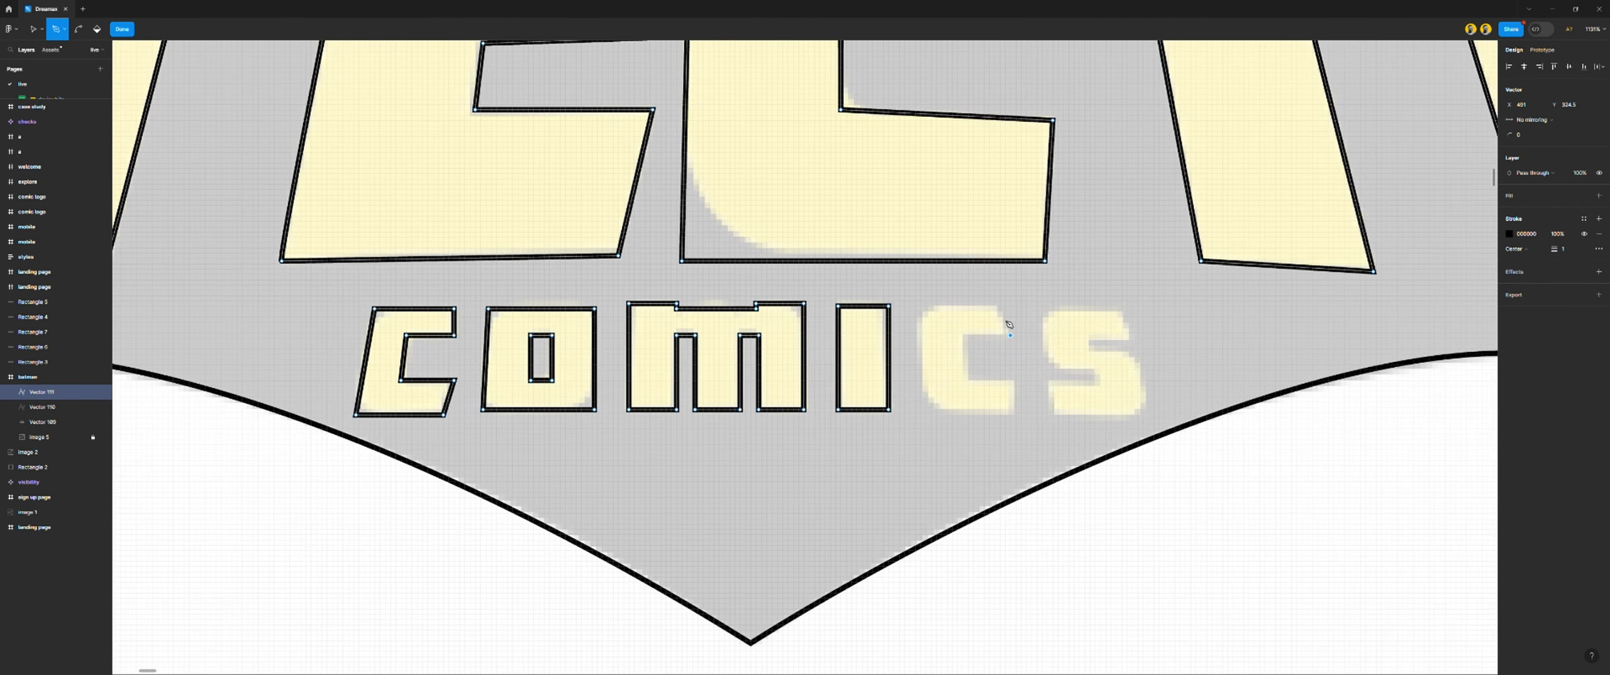
{"action": "left_click", "coordinate": [999, 306]}
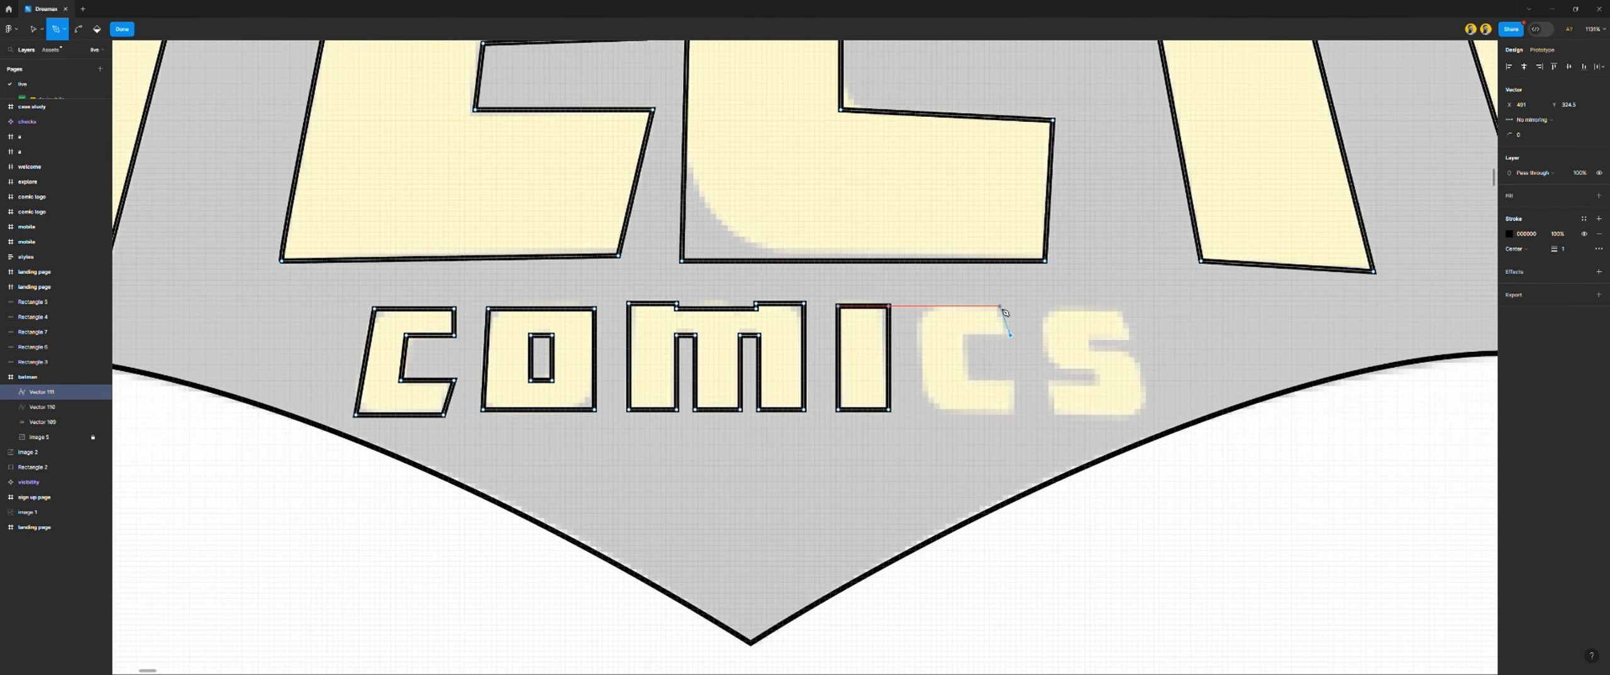
{"action": "left_click", "coordinate": [923, 306]}
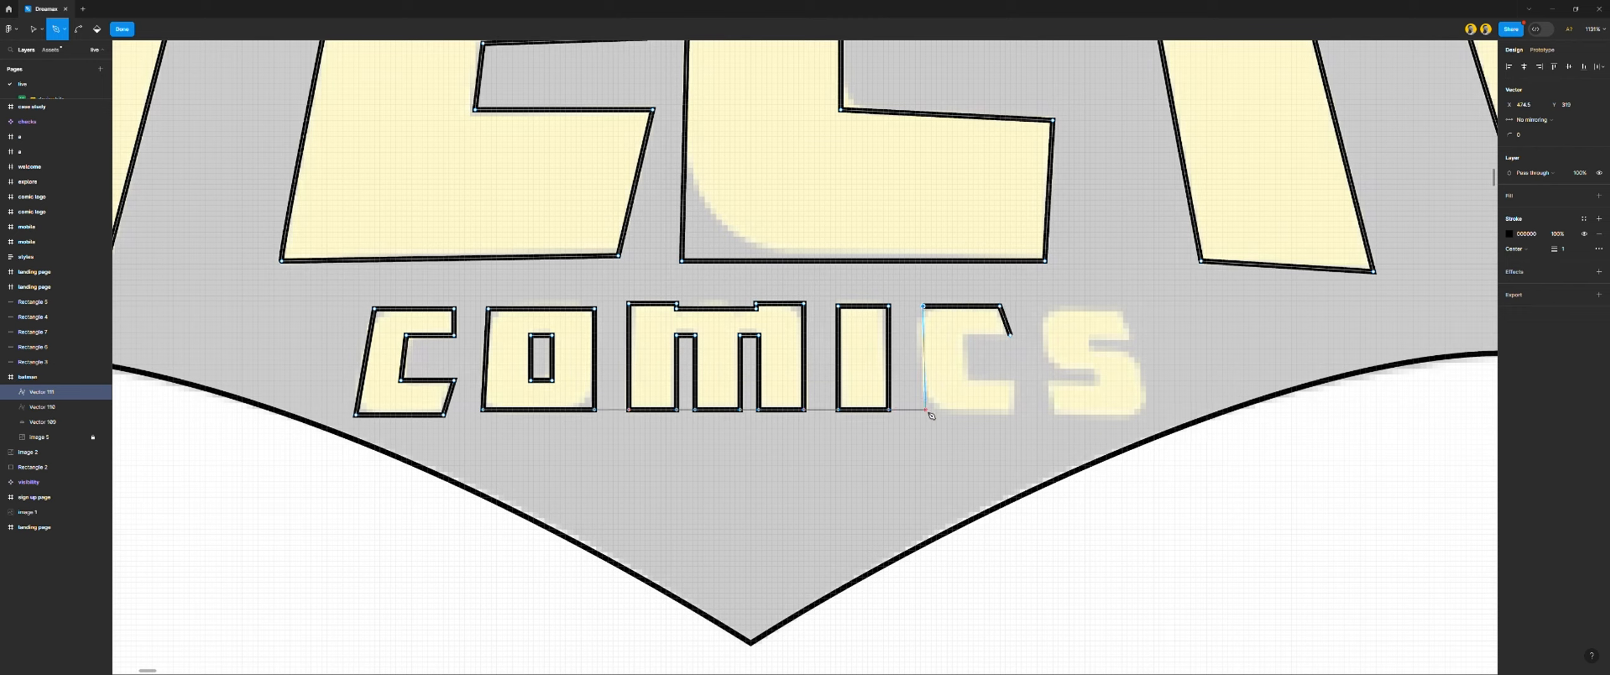
{"action": "left_click", "coordinate": [923, 410]}
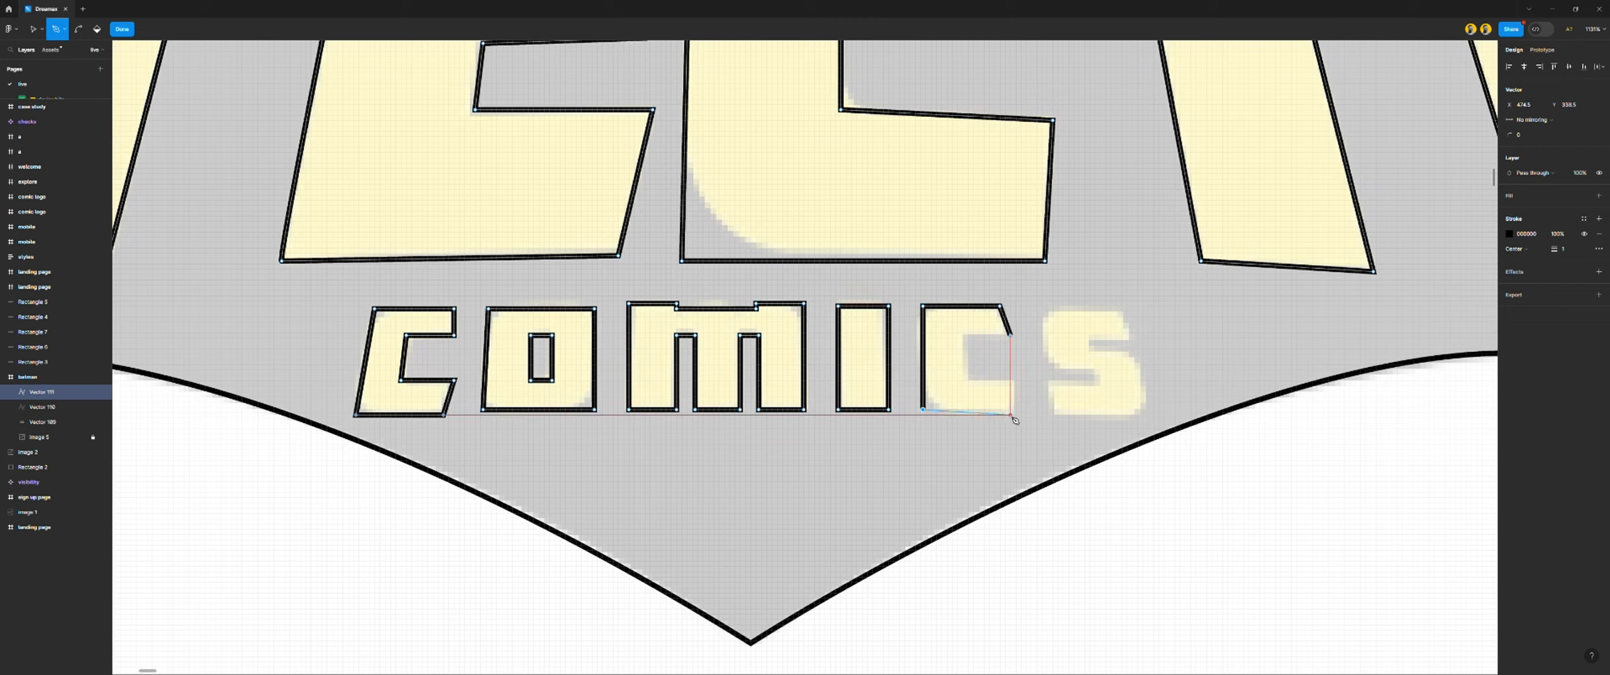
{"action": "key", "text": "ctrl+z"}
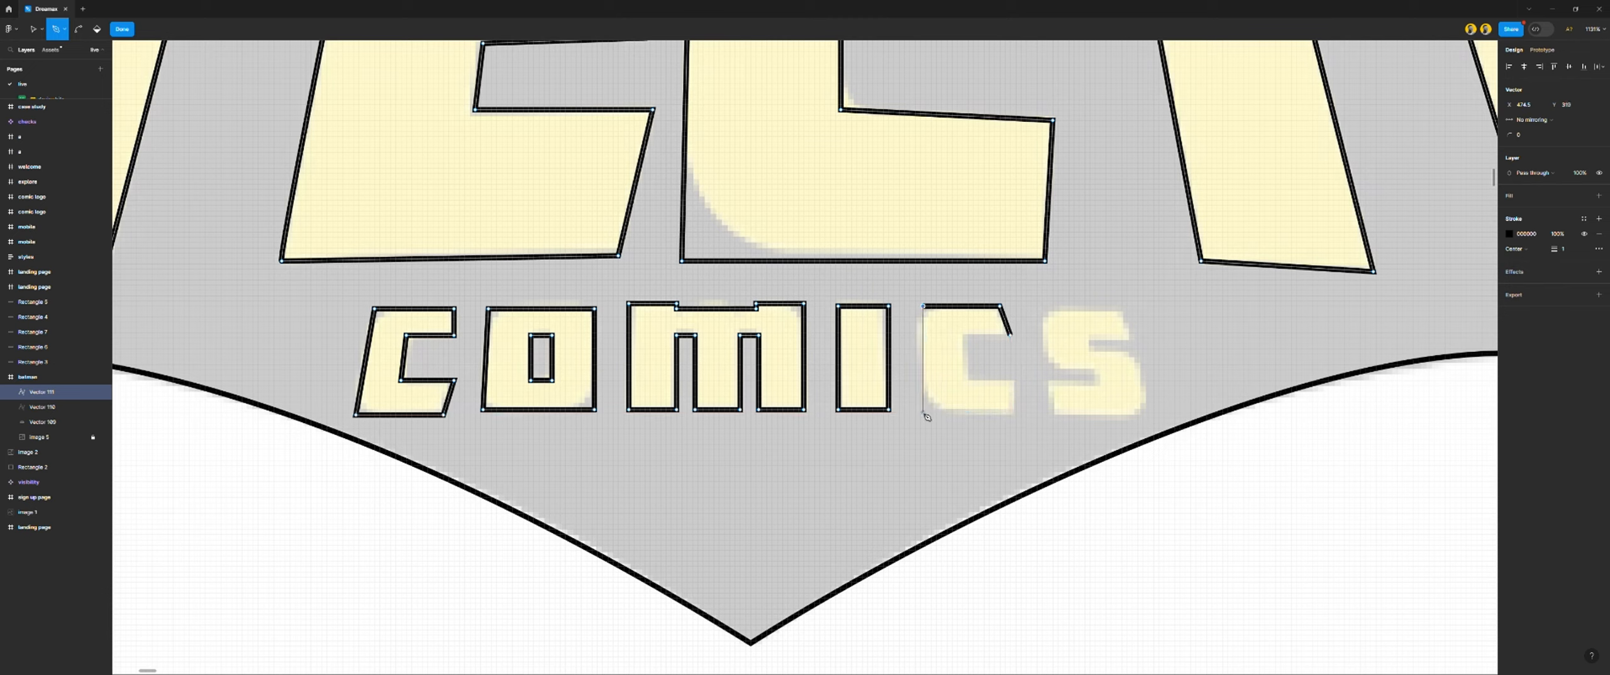
{"action": "left_click", "coordinate": [923, 410]}
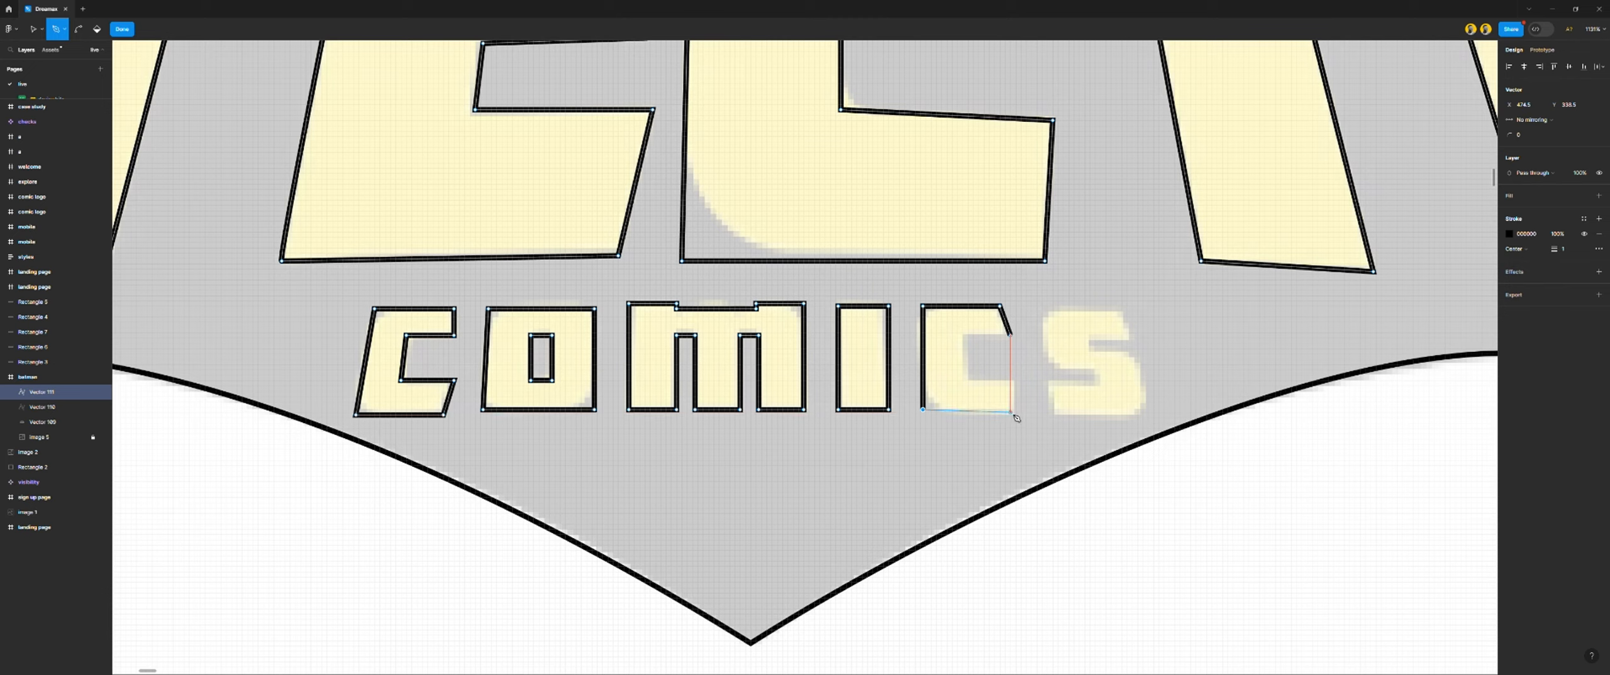
Trace the bottom edge, lower arm and inner opening of the second C in COMICS, closing its outline
{"action": "left_click", "coordinate": [1013, 412]}
{"action": "left_click", "coordinate": [1012, 380]}
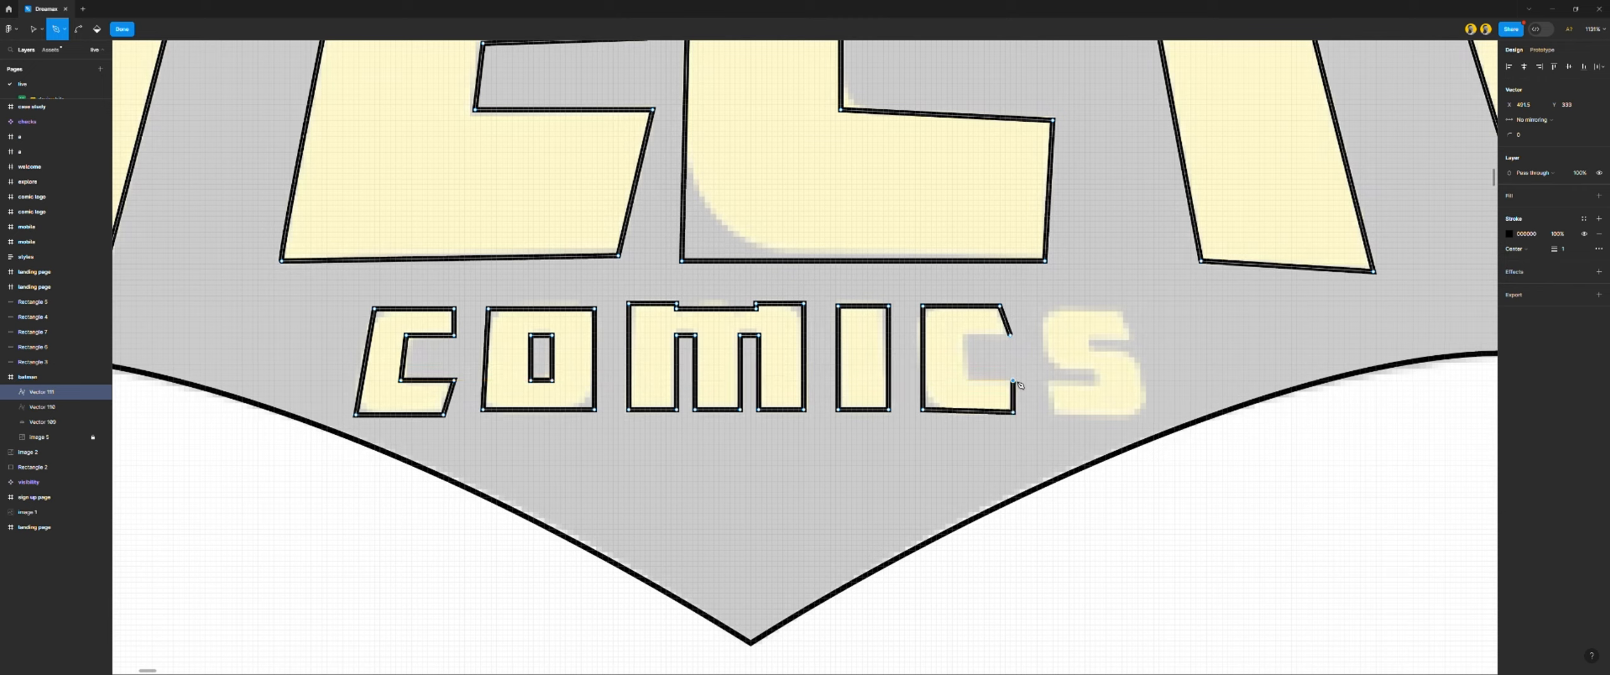
{"action": "left_click", "coordinate": [965, 381]}
{"action": "left_click", "coordinate": [965, 335]}
{"action": "left_click", "coordinate": [1013, 337]}
Trace the upper tip, top edge and left side of the S in COMICS, including its lower notch
{"action": "scroll", "coordinate": [1050, 369], "scroll_direction": "right", "scroll_amount": 3}
{"action": "scroll", "coordinate": [955, 360], "scroll_direction": "up", "scroll_amount": 3}
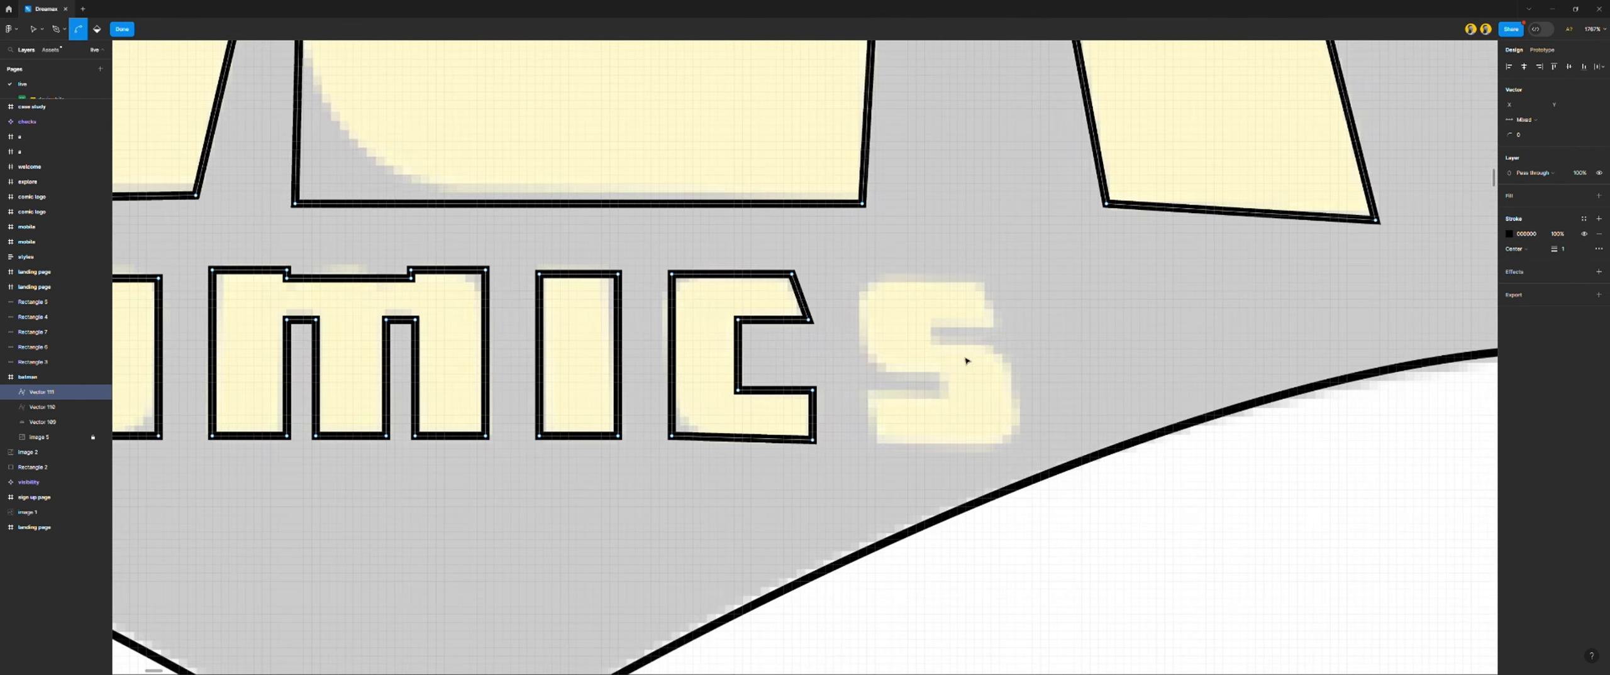
{"action": "left_click", "coordinate": [994, 327]}
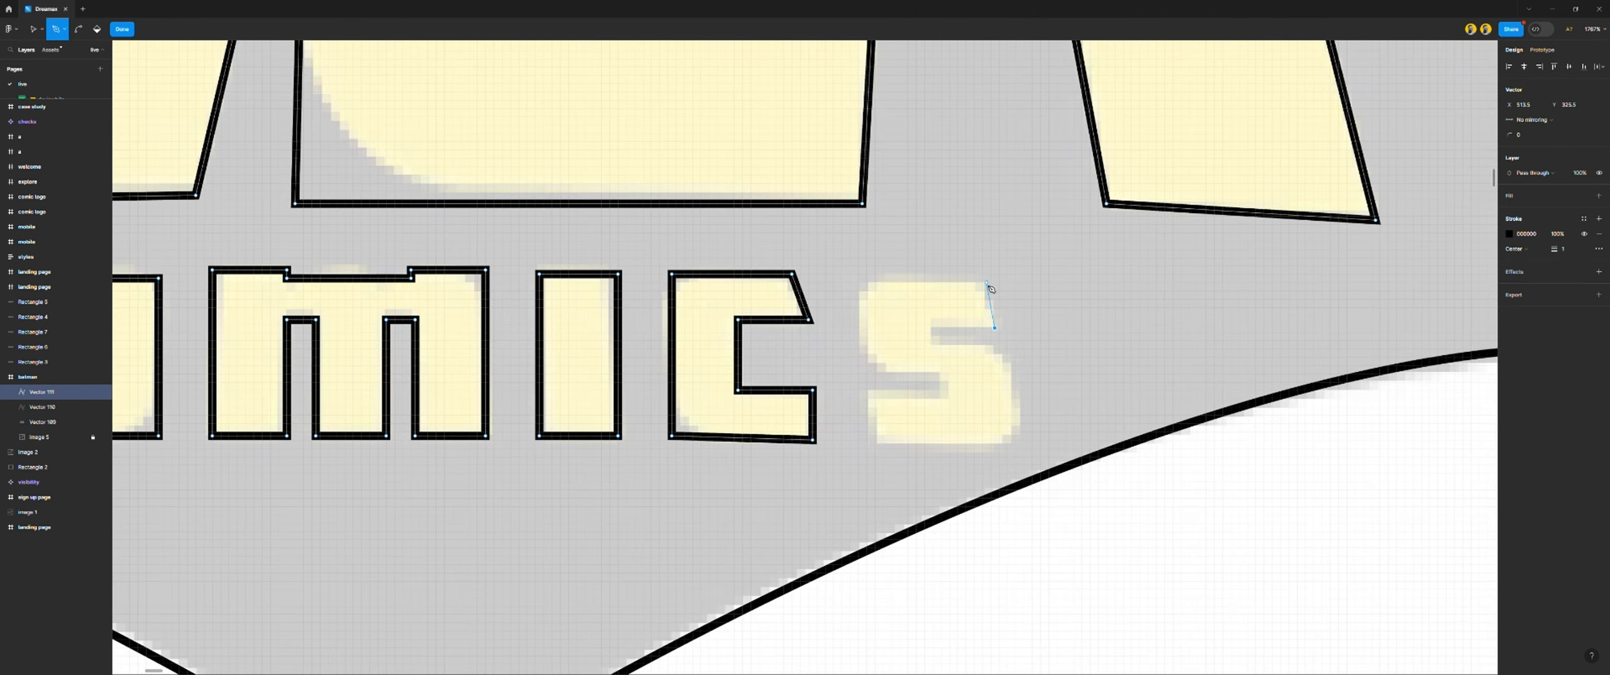
{"action": "left_click", "coordinate": [986, 277]}
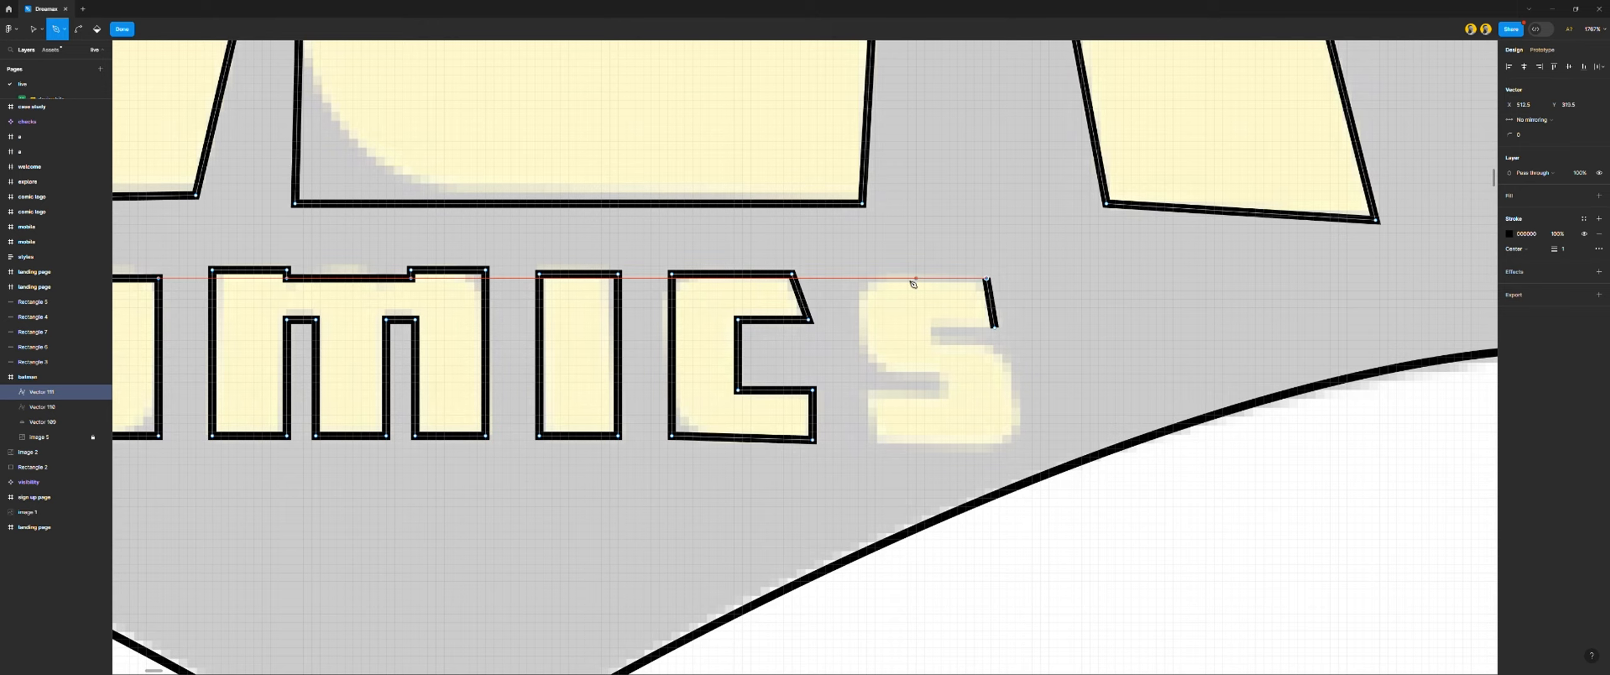
{"action": "left_click", "coordinate": [862, 278]}
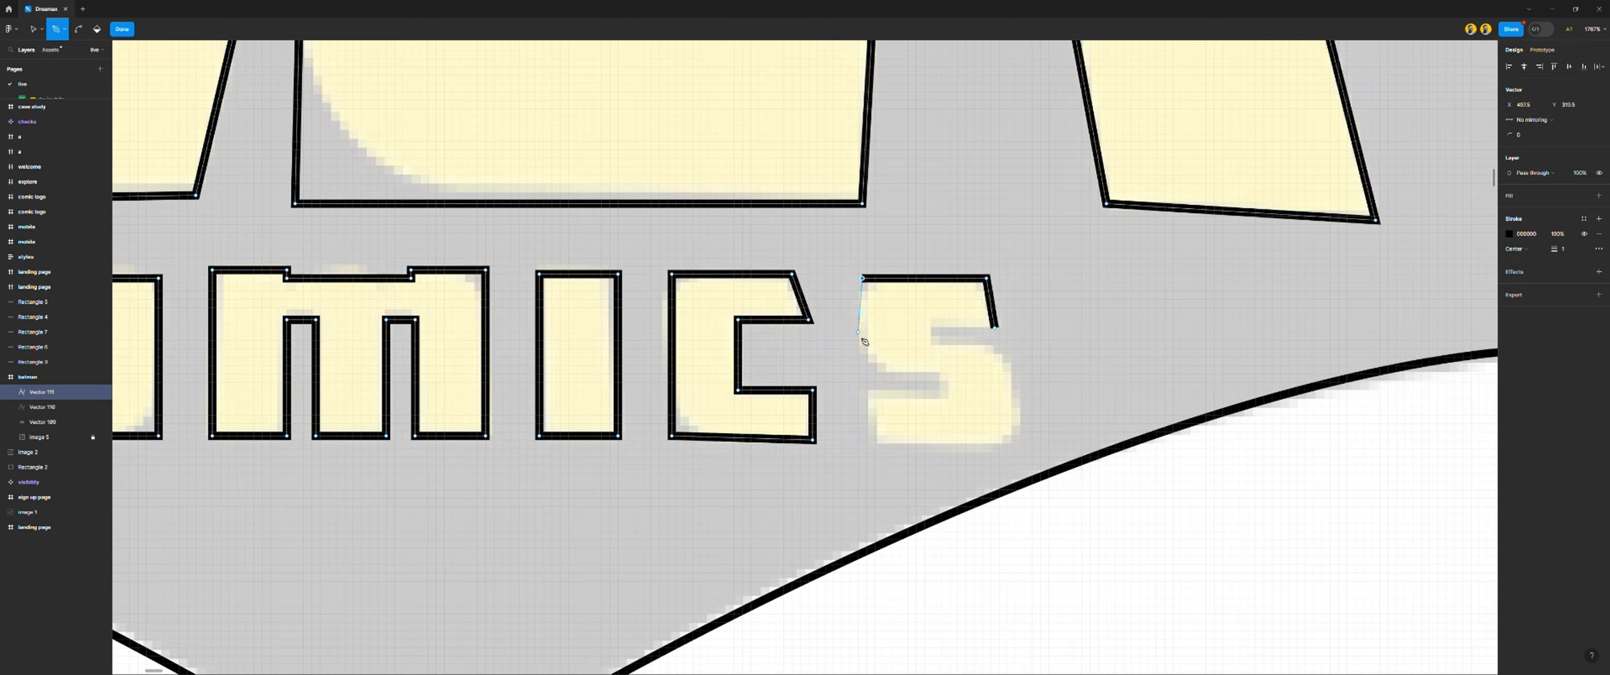
{"action": "left_click", "coordinate": [862, 374]}
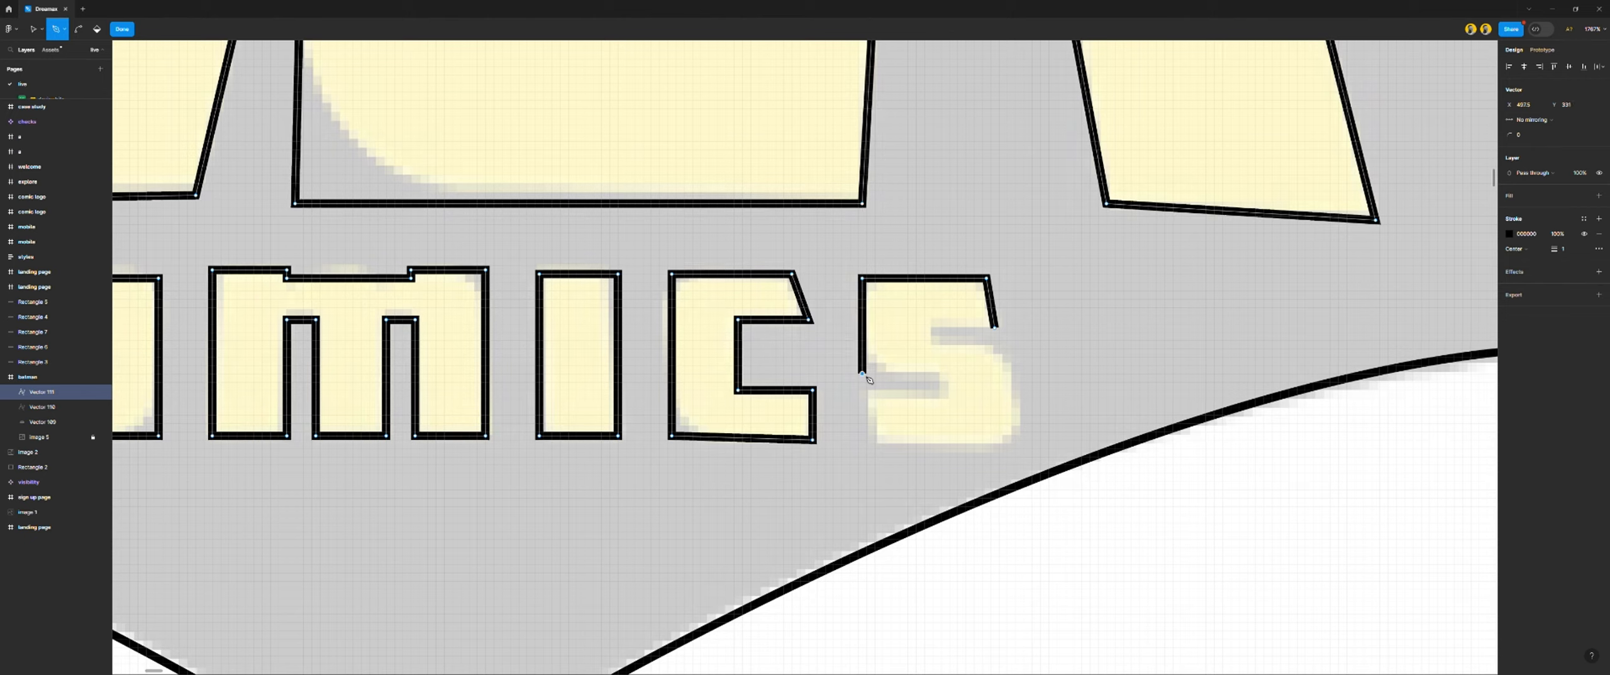
{"action": "left_click", "coordinate": [945, 373]}
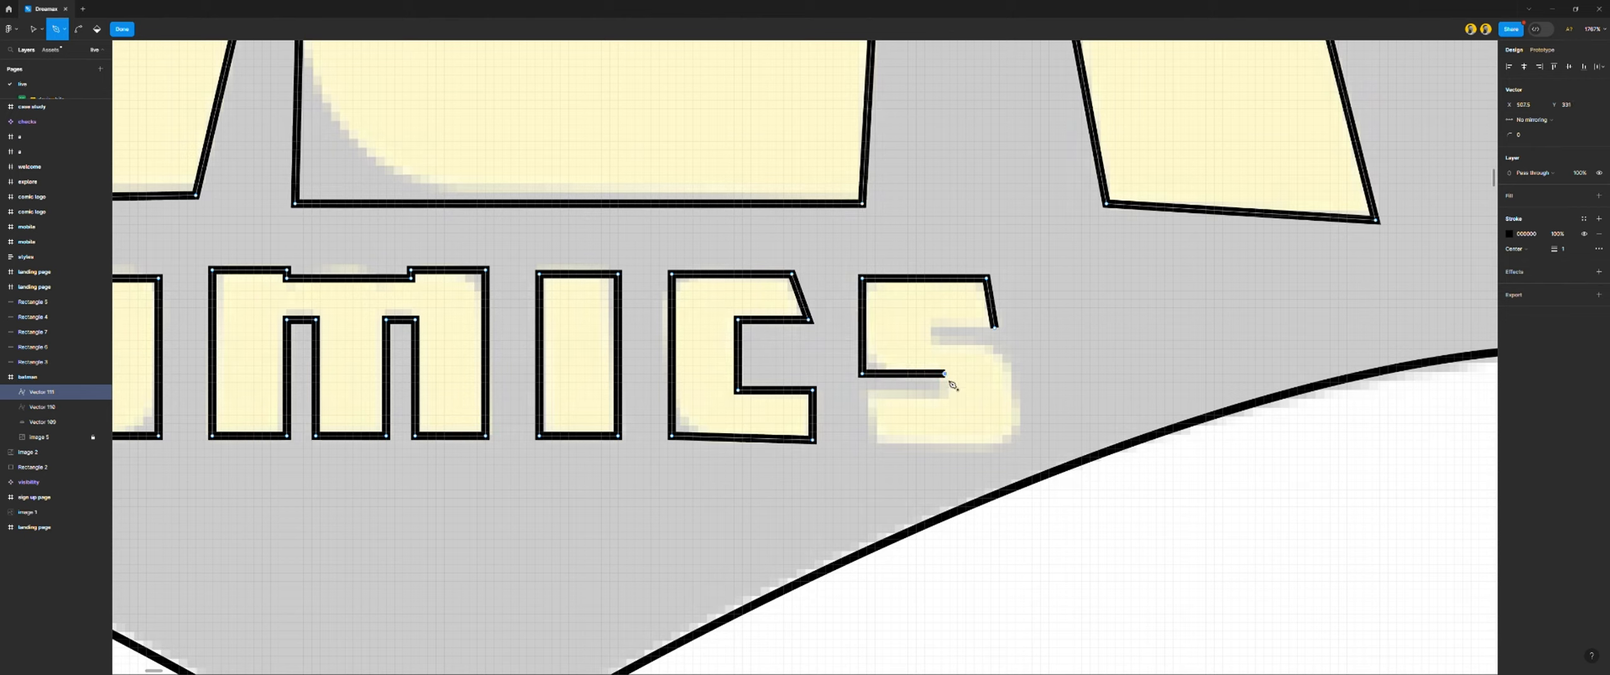
{"action": "left_click", "coordinate": [945, 394]}
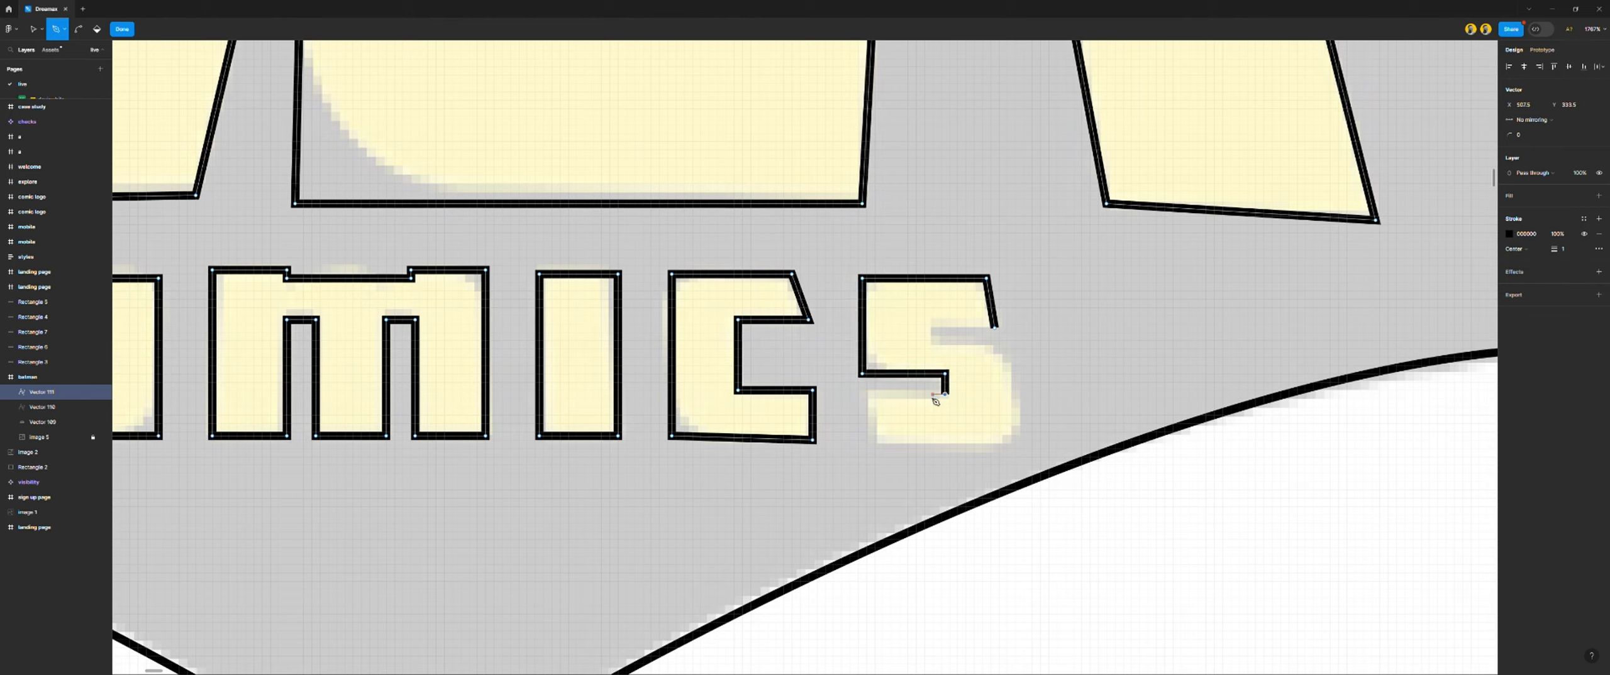
{"action": "left_click", "coordinate": [871, 395]}
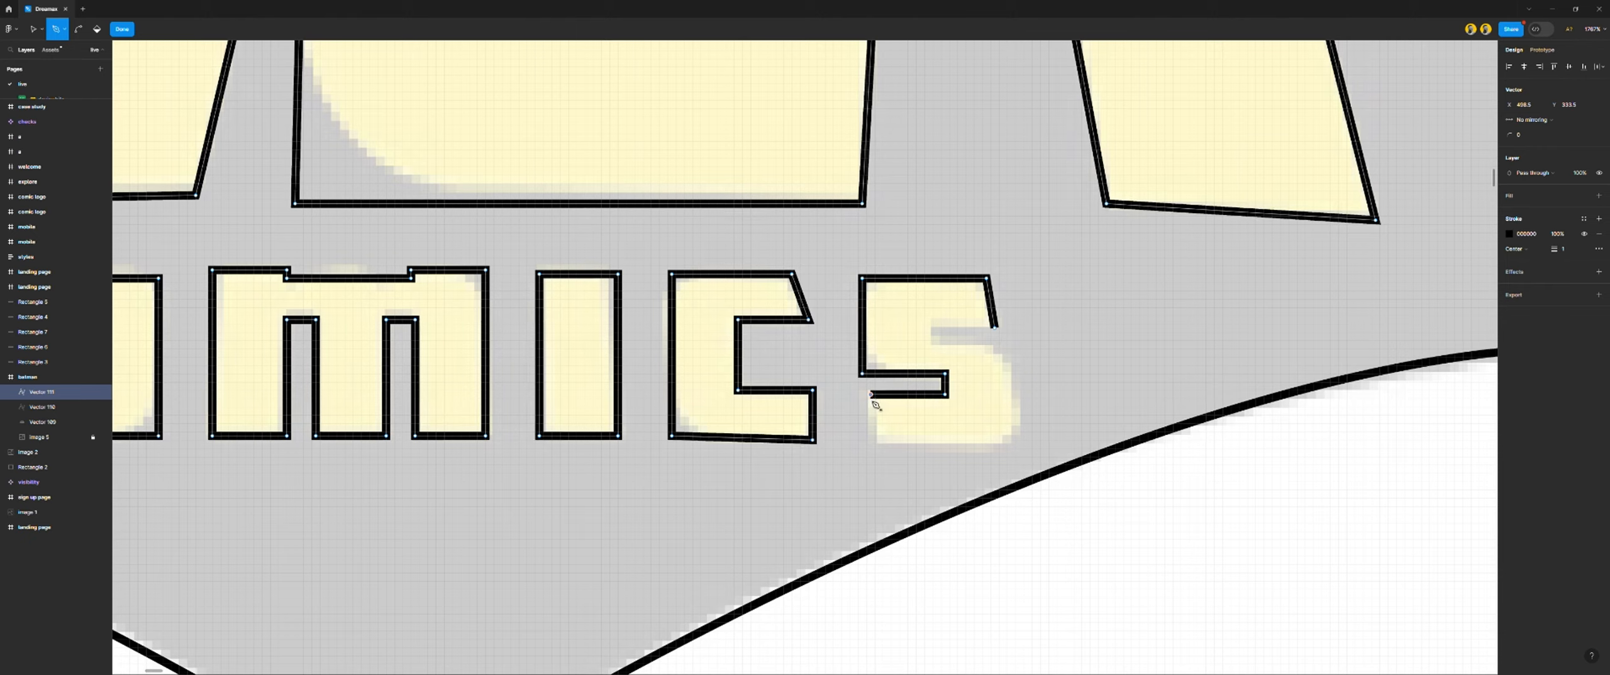
Trace the bottom, right side and upper notch of the S in COMICS, closing its outline
{"action": "left_click", "coordinate": [871, 445]}
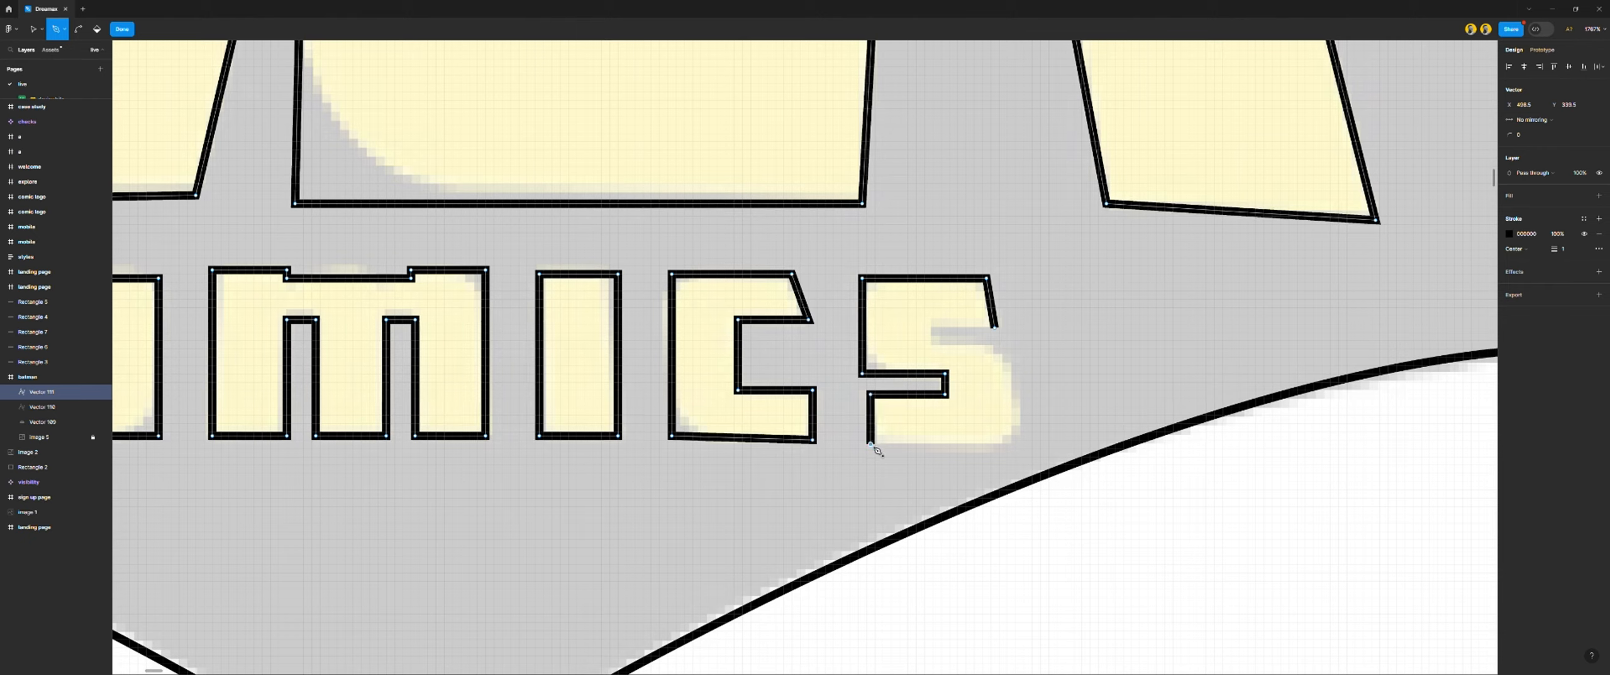
{"action": "left_click", "coordinate": [1015, 445]}
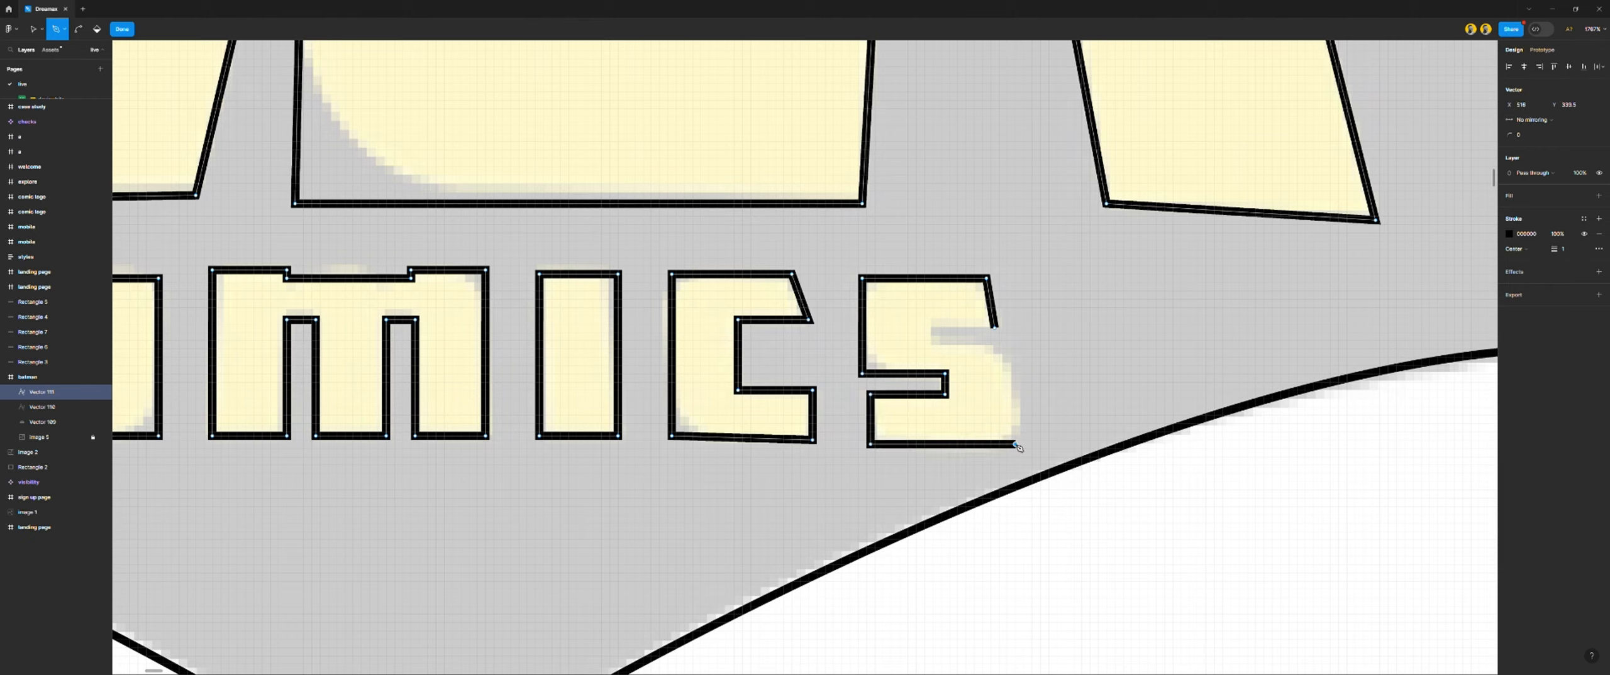
{"action": "left_click", "coordinate": [1015, 345]}
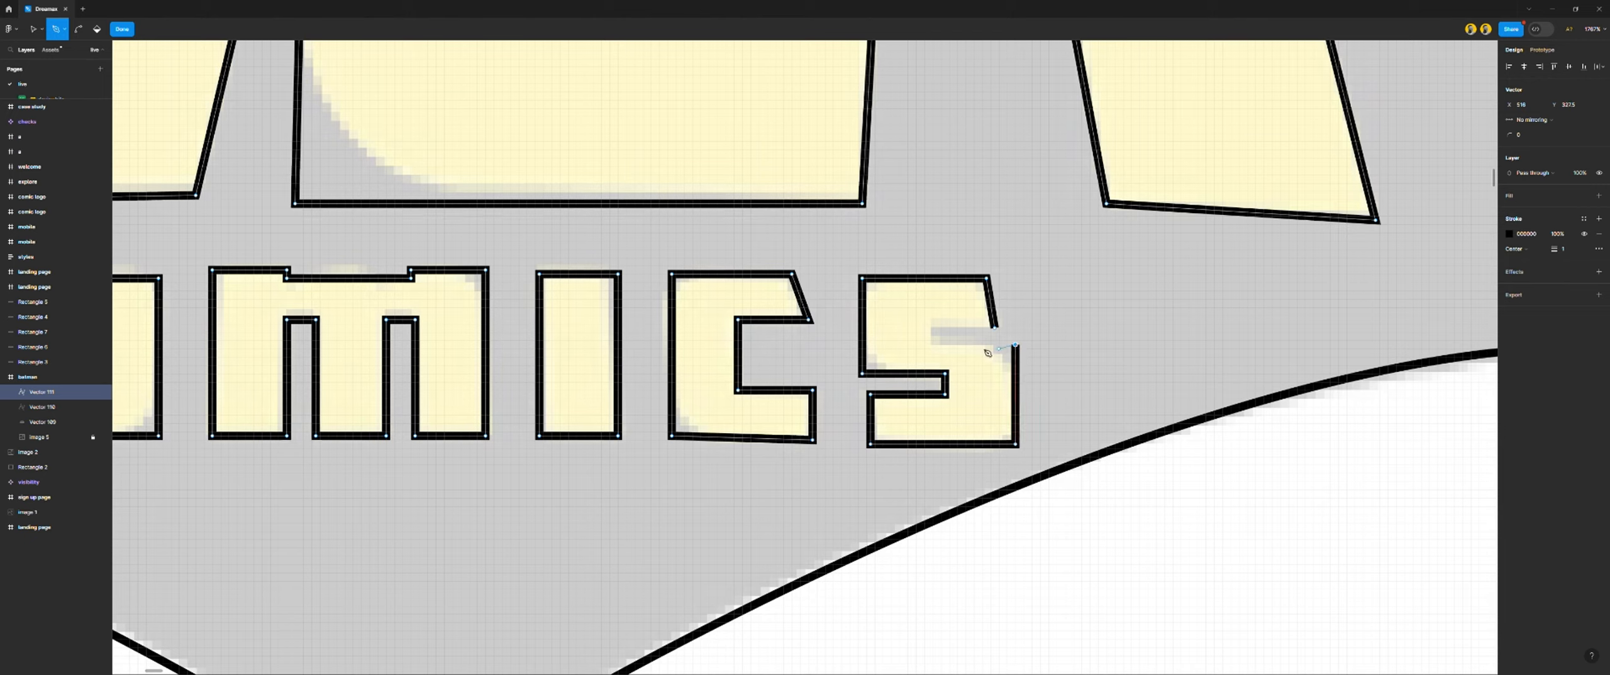
{"action": "left_click", "coordinate": [934, 346]}
{"action": "left_click", "coordinate": [933, 328]}
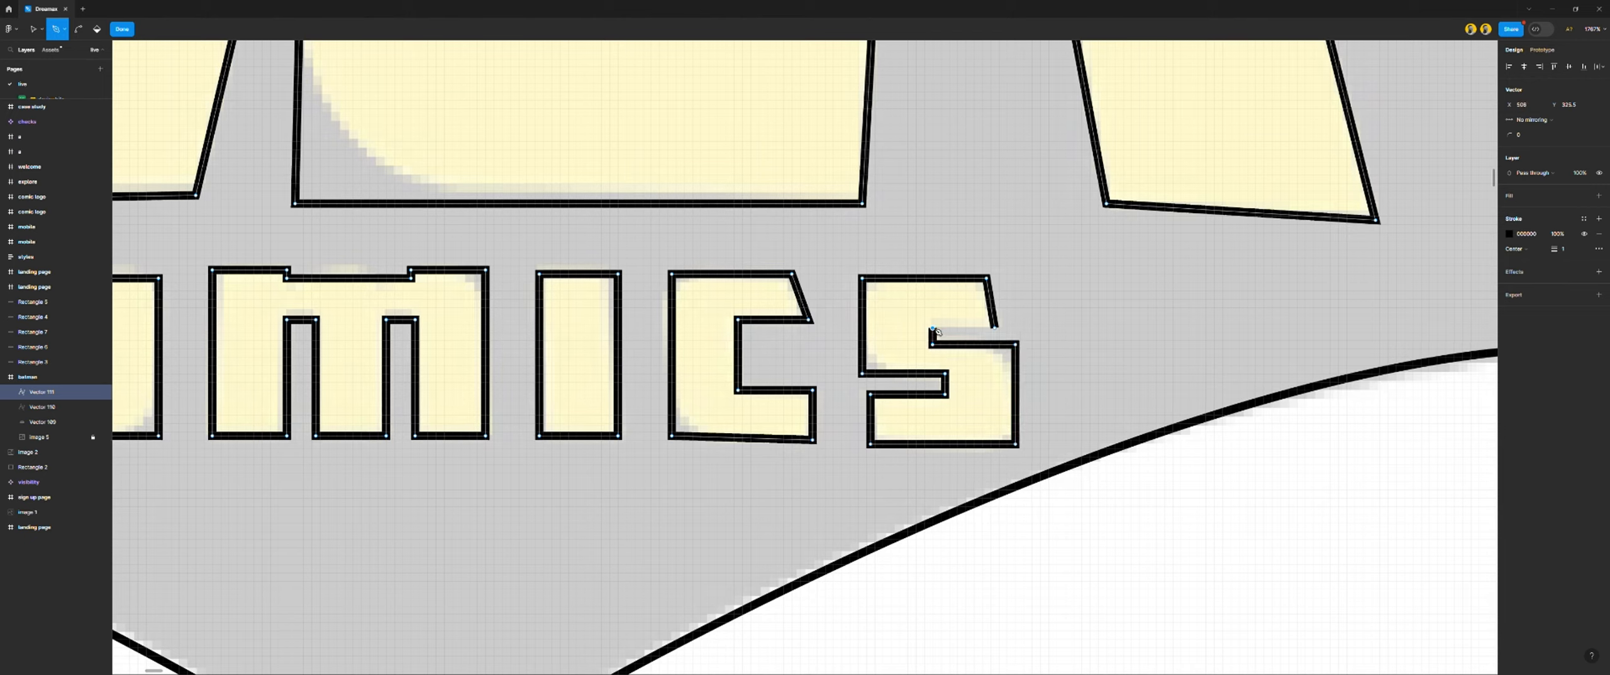
{"action": "left_click", "coordinate": [1001, 334]}
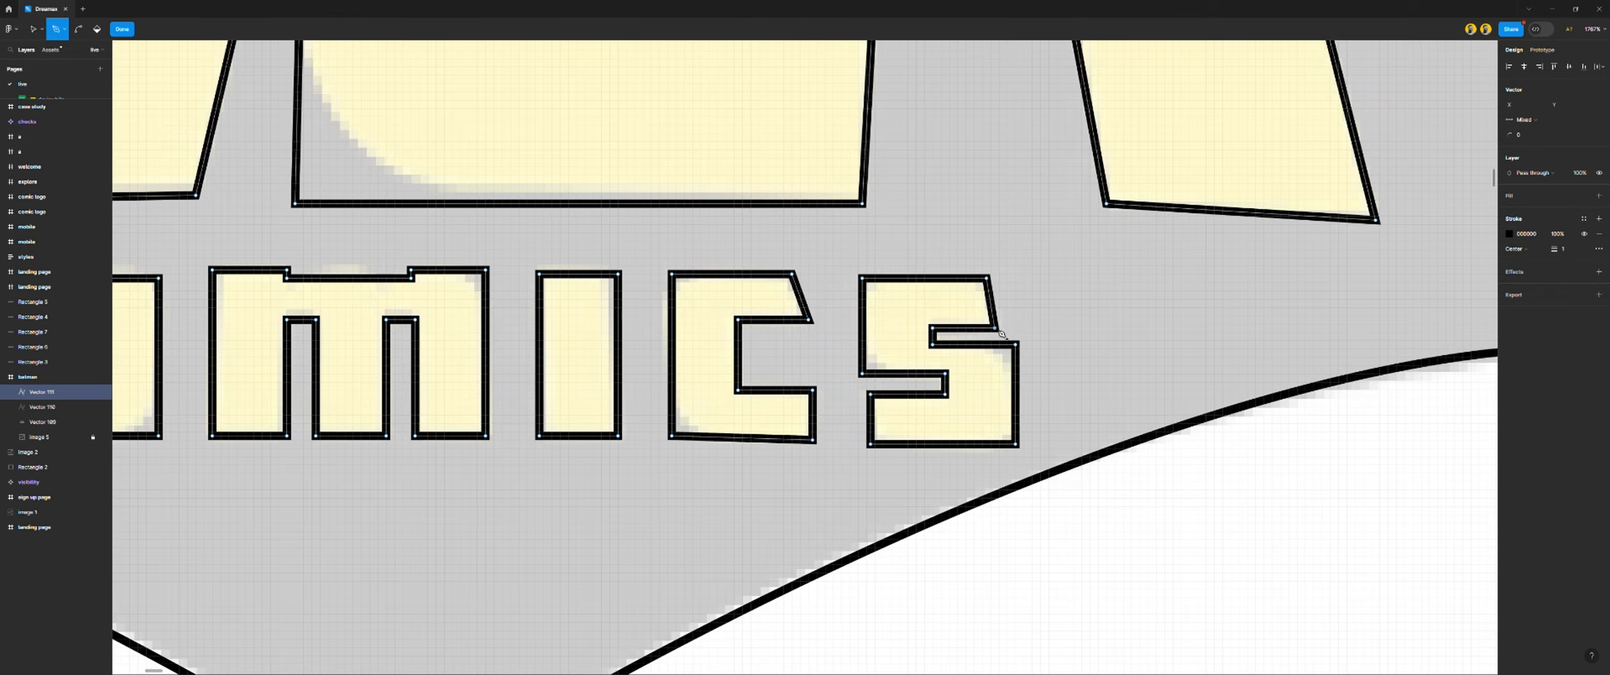
Round the outer left corners of the C in DETECTIVE with radius 17 at the upper corner and 24 at the lower
{"action": "scroll", "coordinate": [1000, 335], "scroll_direction": "down", "scroll_amount": 10, "text": "ctrl"}
{"action": "scroll", "coordinate": [1000, 339], "scroll_direction": "up", "scroll_amount": 5}
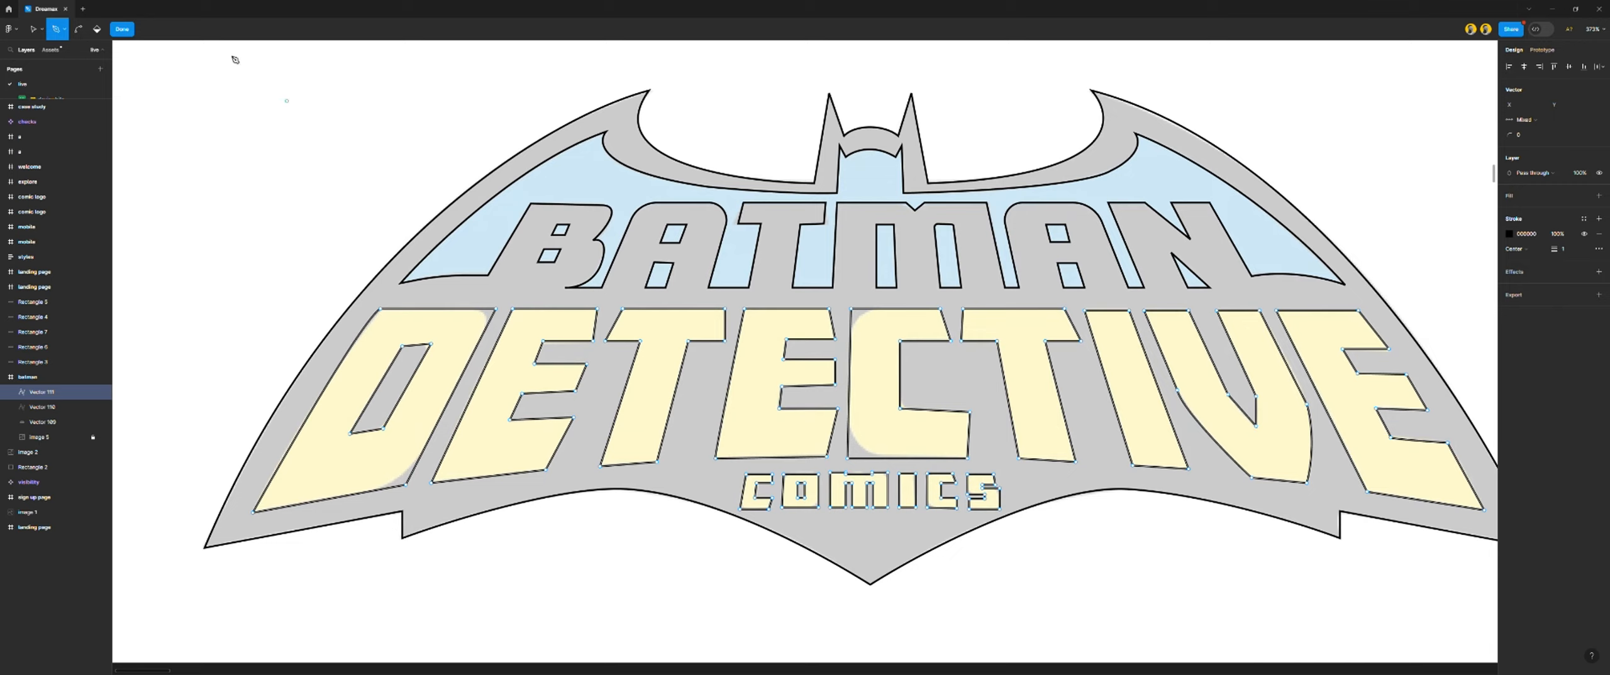
{"action": "left_click", "coordinate": [34, 32]}
{"action": "scroll", "coordinate": [861, 368], "scroll_direction": "up", "scroll_amount": 4}
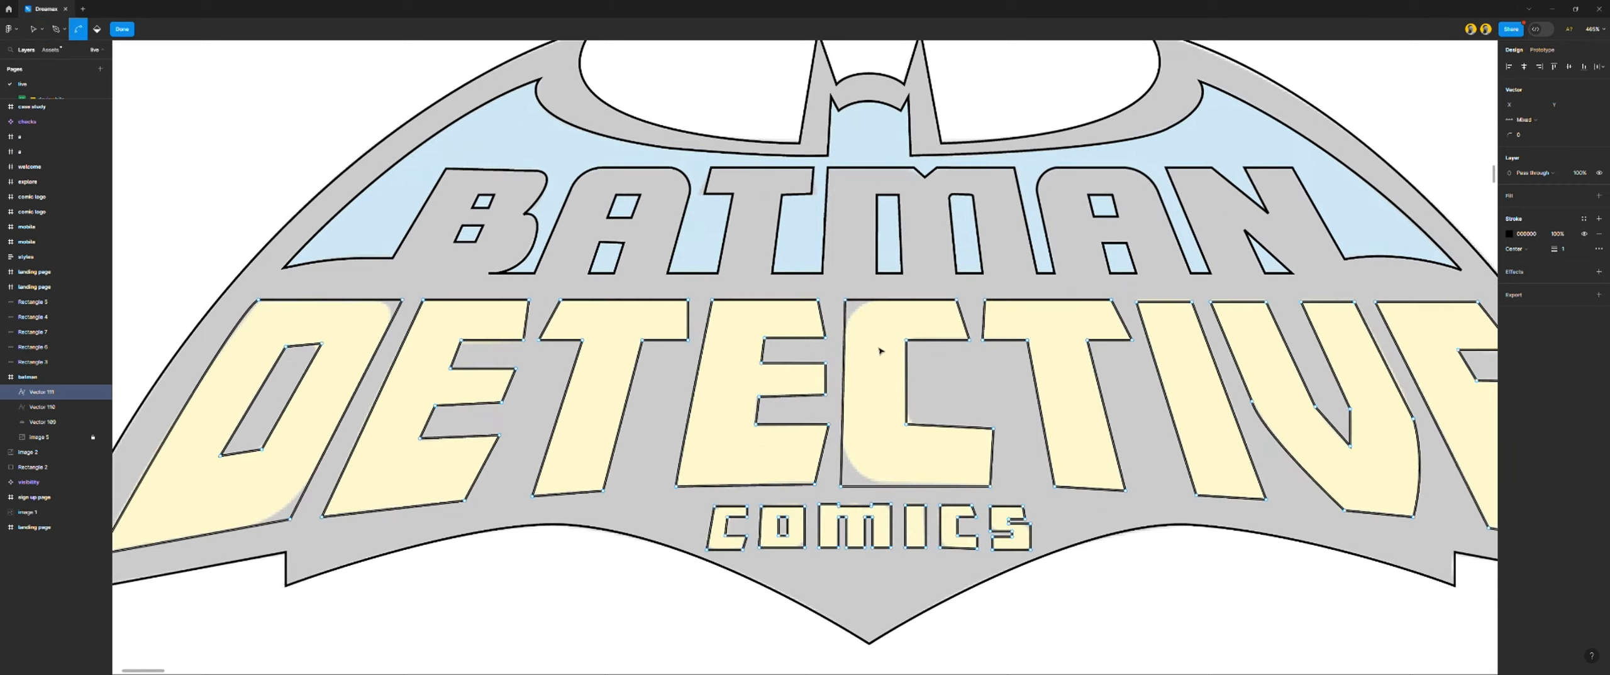
{"action": "left_click_drag", "start_coordinate": [864, 278], "coordinate": [871, 316]}
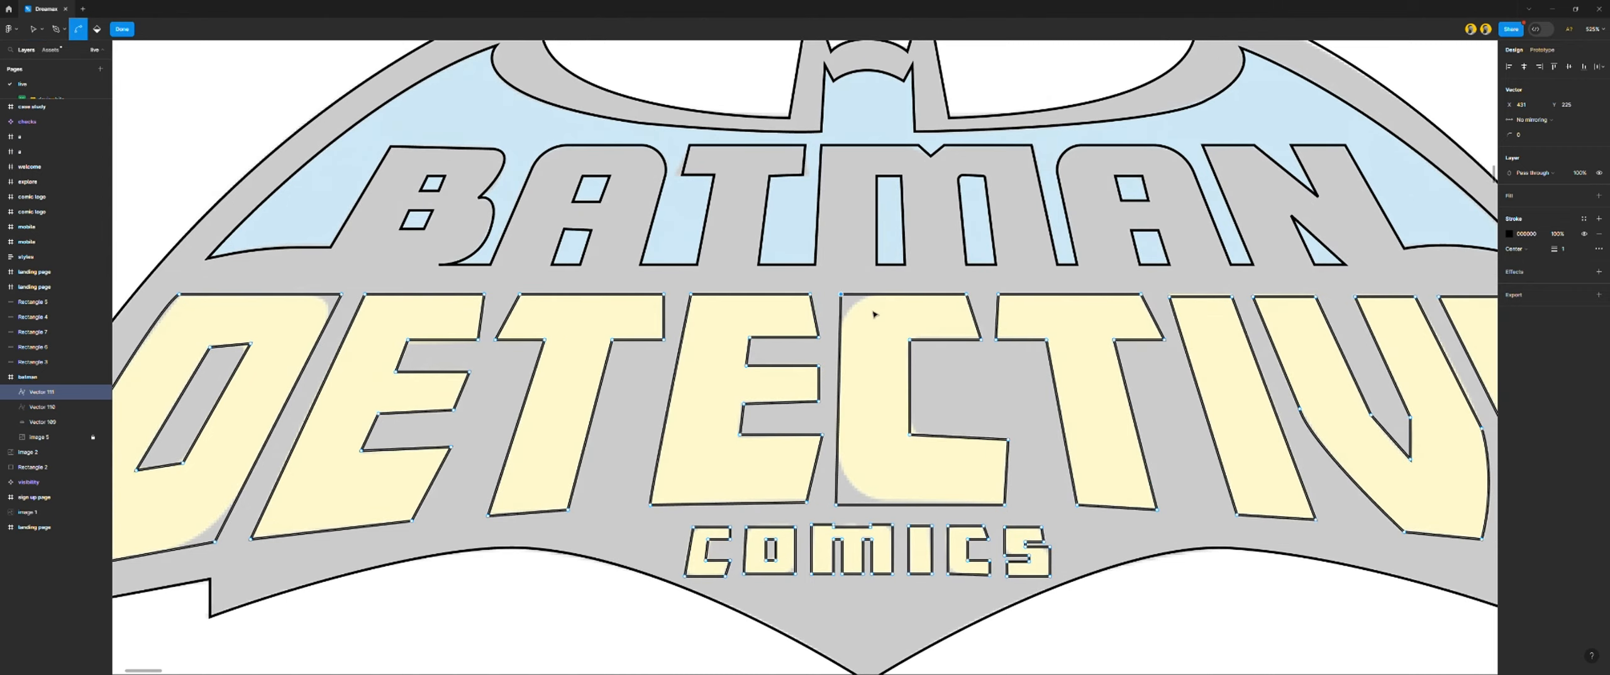
{"action": "scroll", "coordinate": [871, 308], "scroll_direction": "up", "scroll_amount": 3}
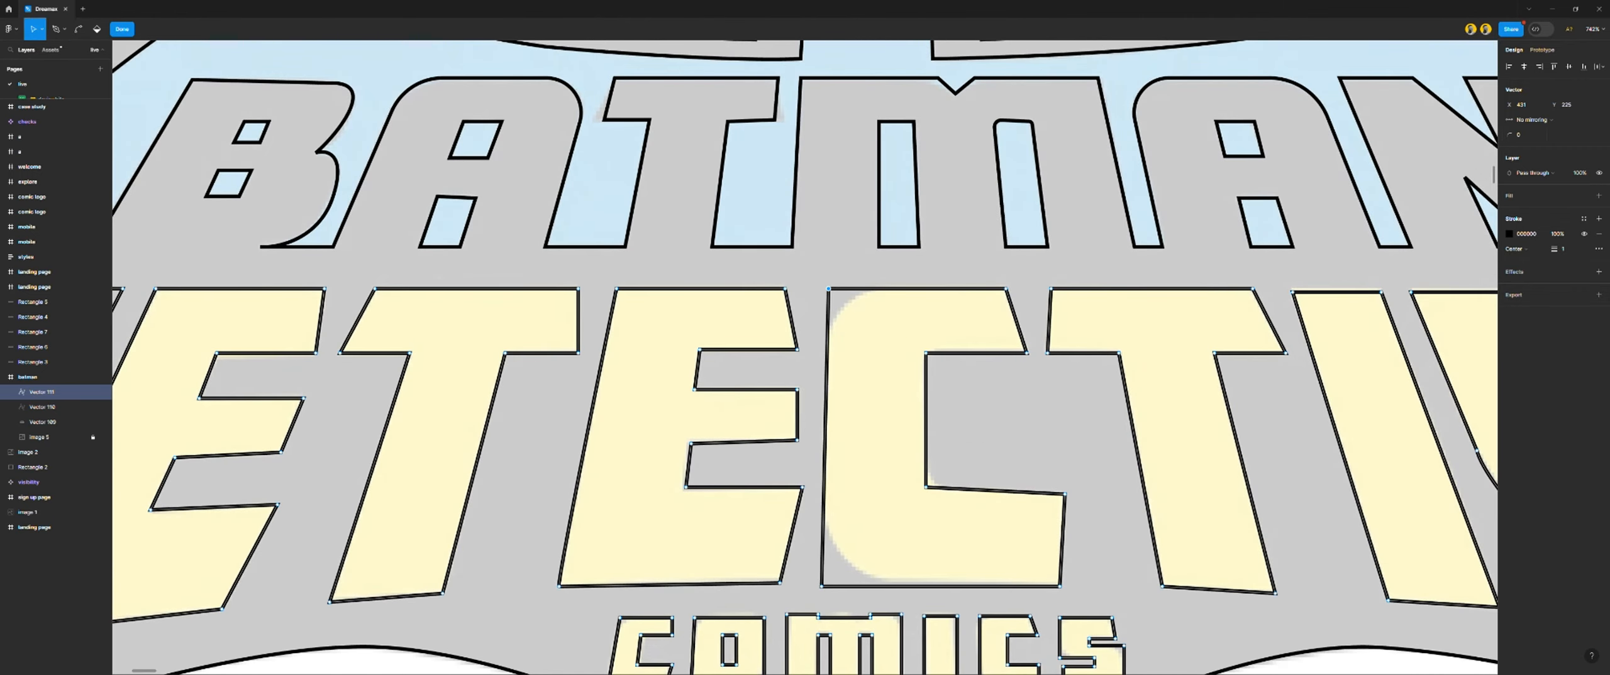
{"action": "left_click_drag", "start_coordinate": [1509, 135], "coordinate": [1519, 134]}
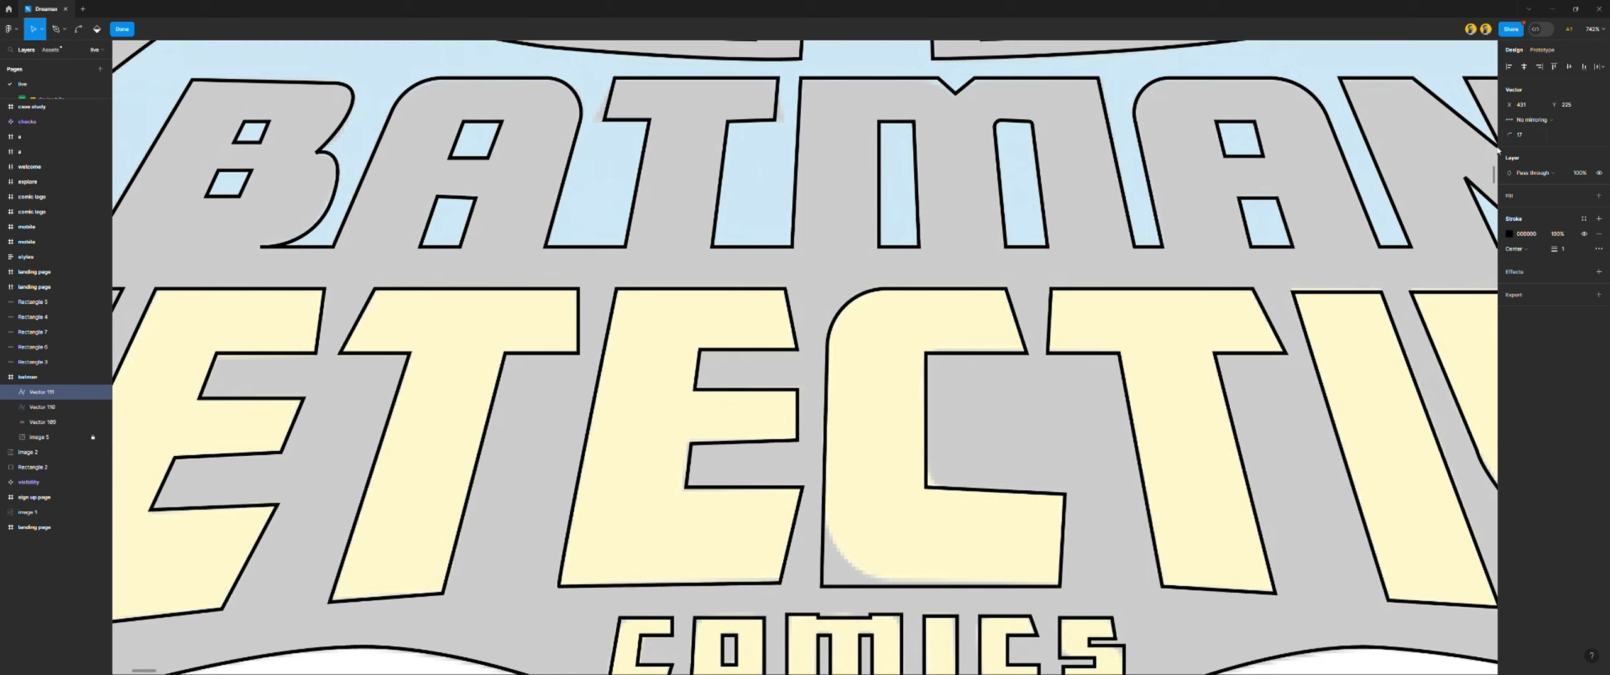
{"action": "left_click", "coordinate": [821, 584]}
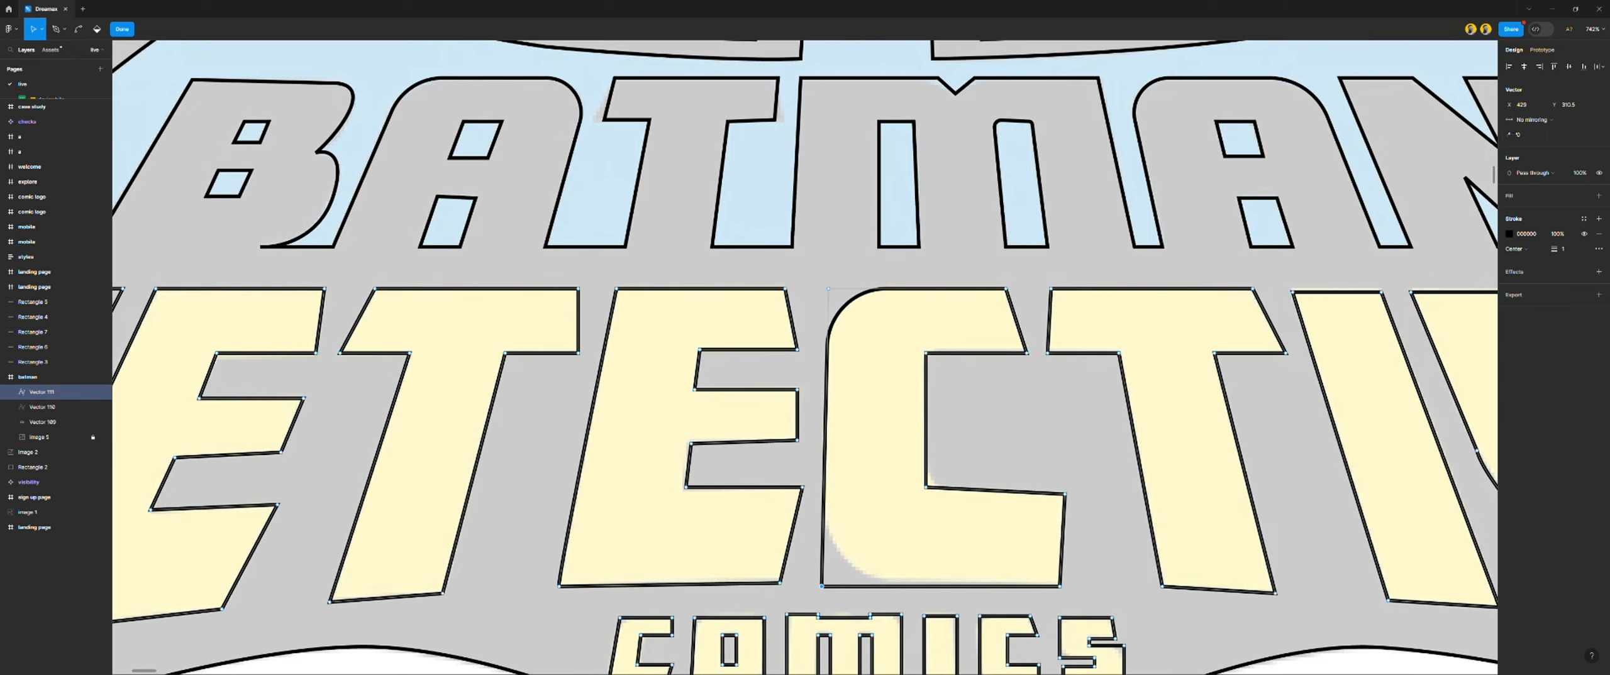
{"action": "left_click_drag", "start_coordinate": [1514, 134], "coordinate": [1529, 135]}
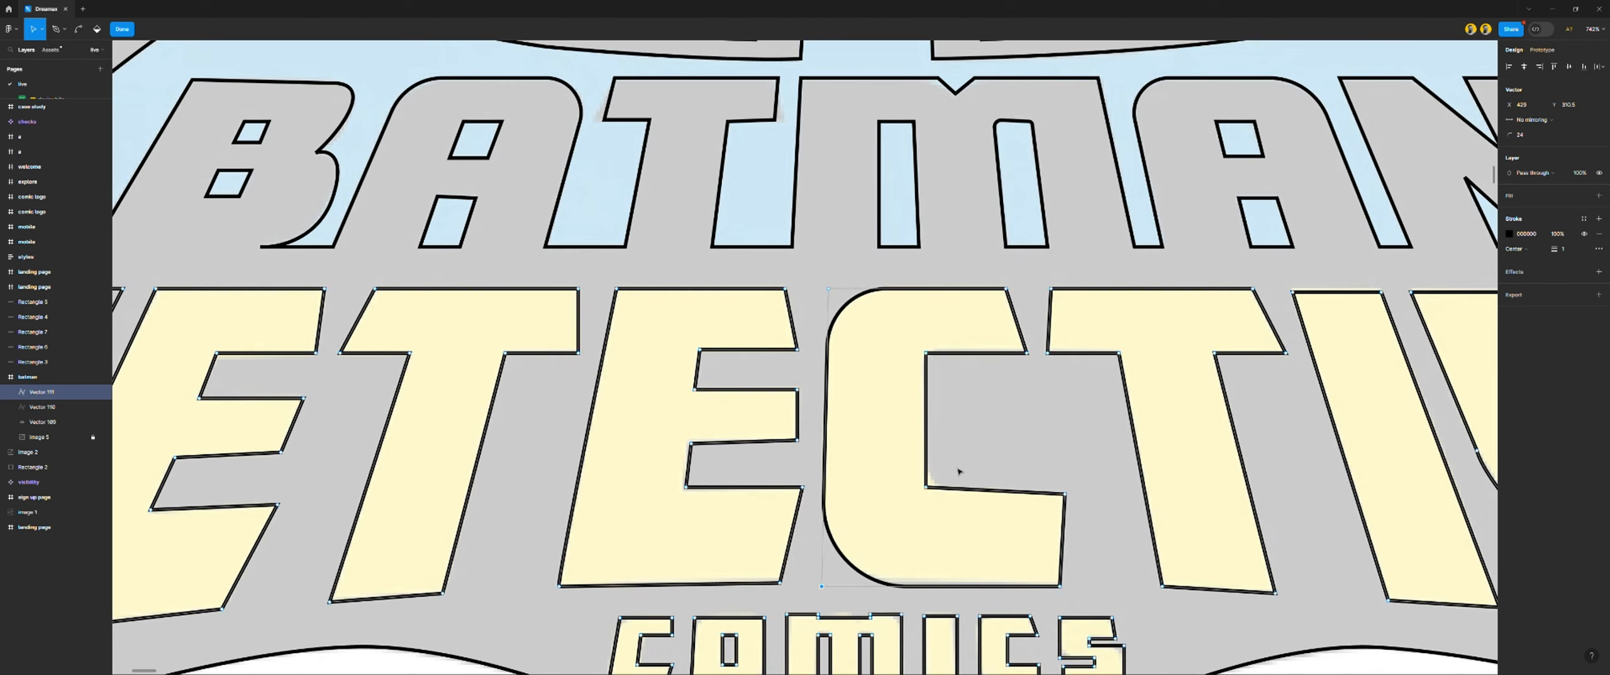
Round the two inner corners of the C in DETECTIVE, giving the upper one a radius of 3
{"action": "left_click", "coordinate": [926, 486]}
{"action": "mouse_move", "coordinate": [1514, 136]}
{"action": "left_mouse_down"}
{"action": "mouse_move", "coordinate": [1480, 144]}
{"action": "mouse_move", "coordinate": [1516, 143]}
{"action": "left_mouse_up"}
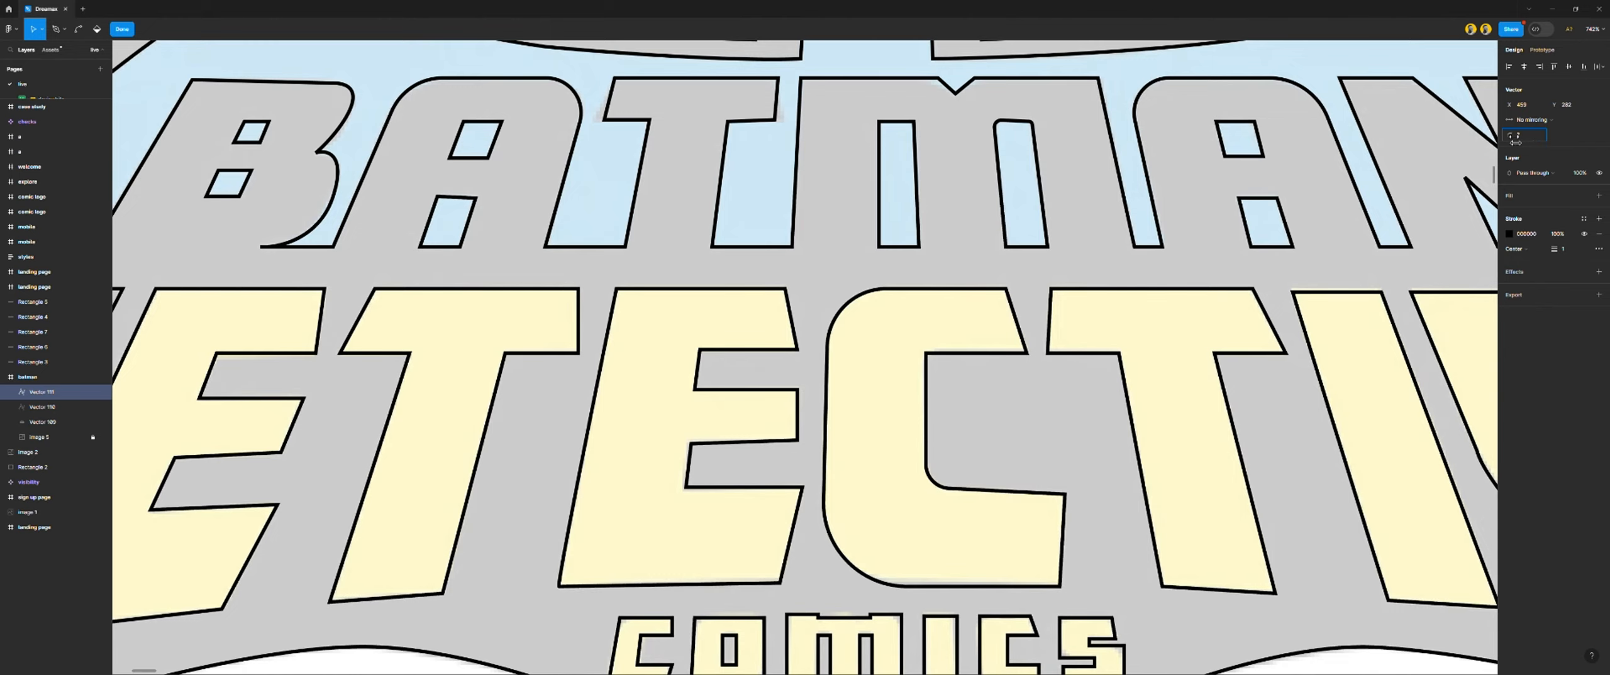
{"action": "left_click", "coordinate": [925, 354]}
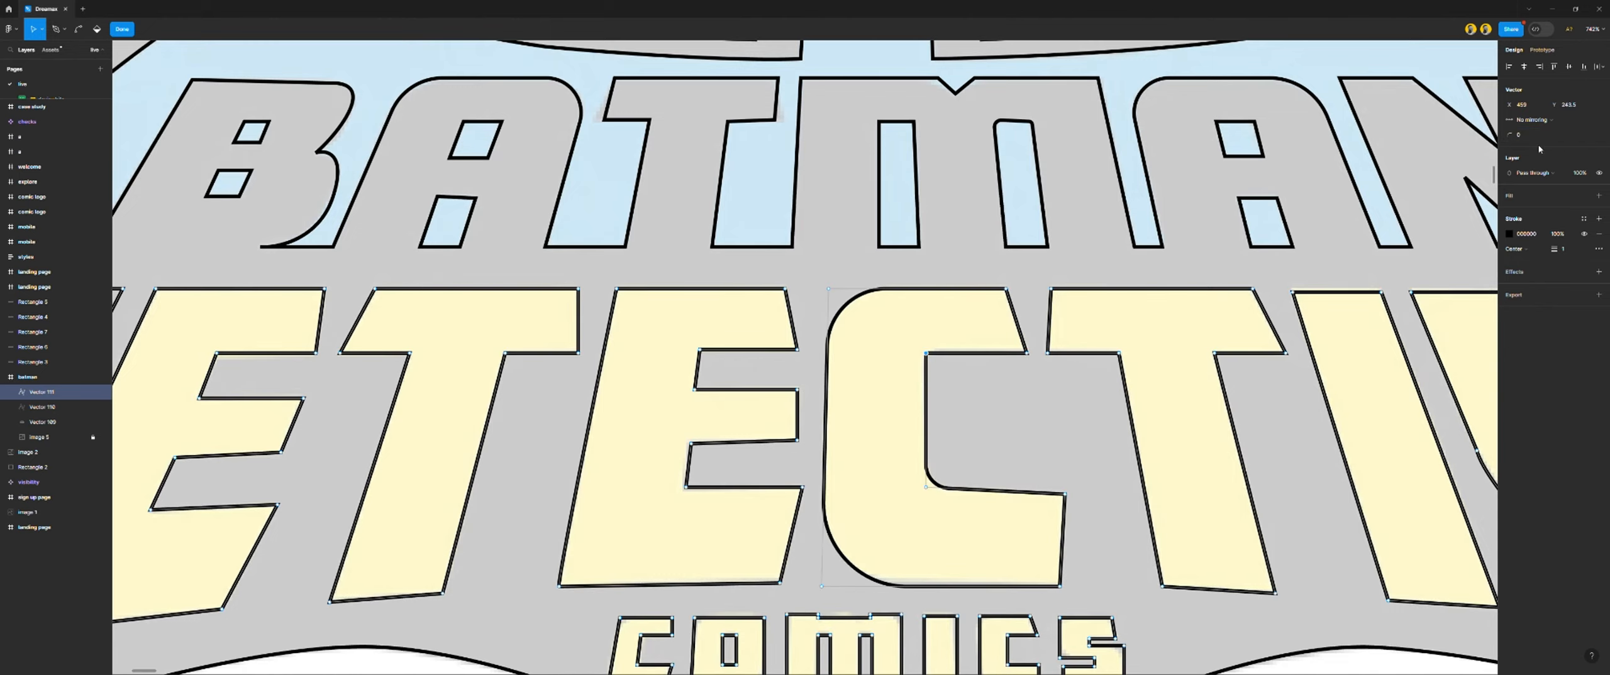
{"action": "left_click_drag", "start_coordinate": [1508, 135], "coordinate": [1511, 135]}
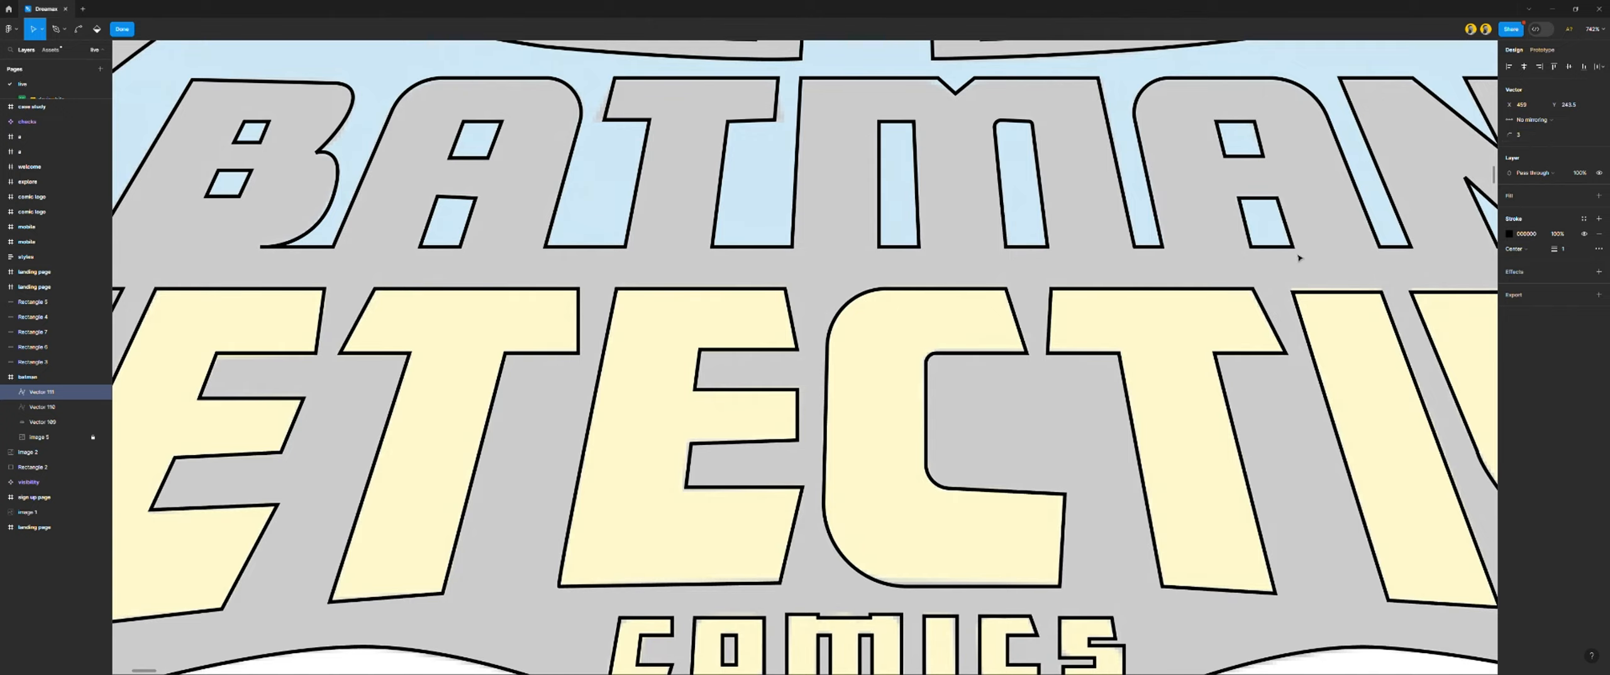
Round the bend points on the inner opening of the V in DETECTIVE with a larger corner radius
{"action": "scroll", "coordinate": [1056, 418], "scroll_direction": "down", "scroll_amount": 5}
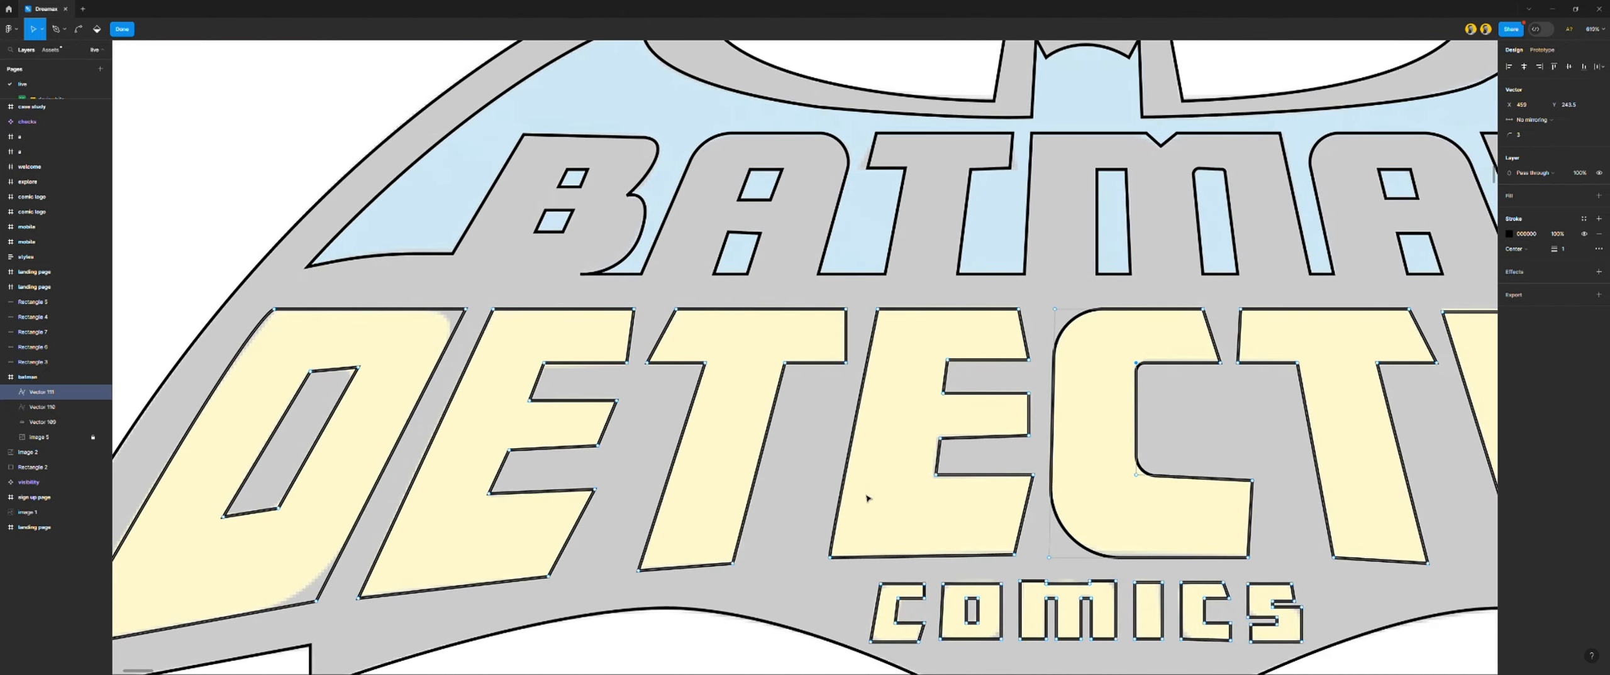
{"action": "scroll", "coordinate": [866, 499], "scroll_direction": "up", "scroll_amount": 3}
{"action": "scroll", "coordinate": [866, 499], "scroll_direction": "right", "scroll_amount": 6}
{"action": "scroll", "coordinate": [866, 498], "scroll_direction": "down", "scroll_amount": 2}
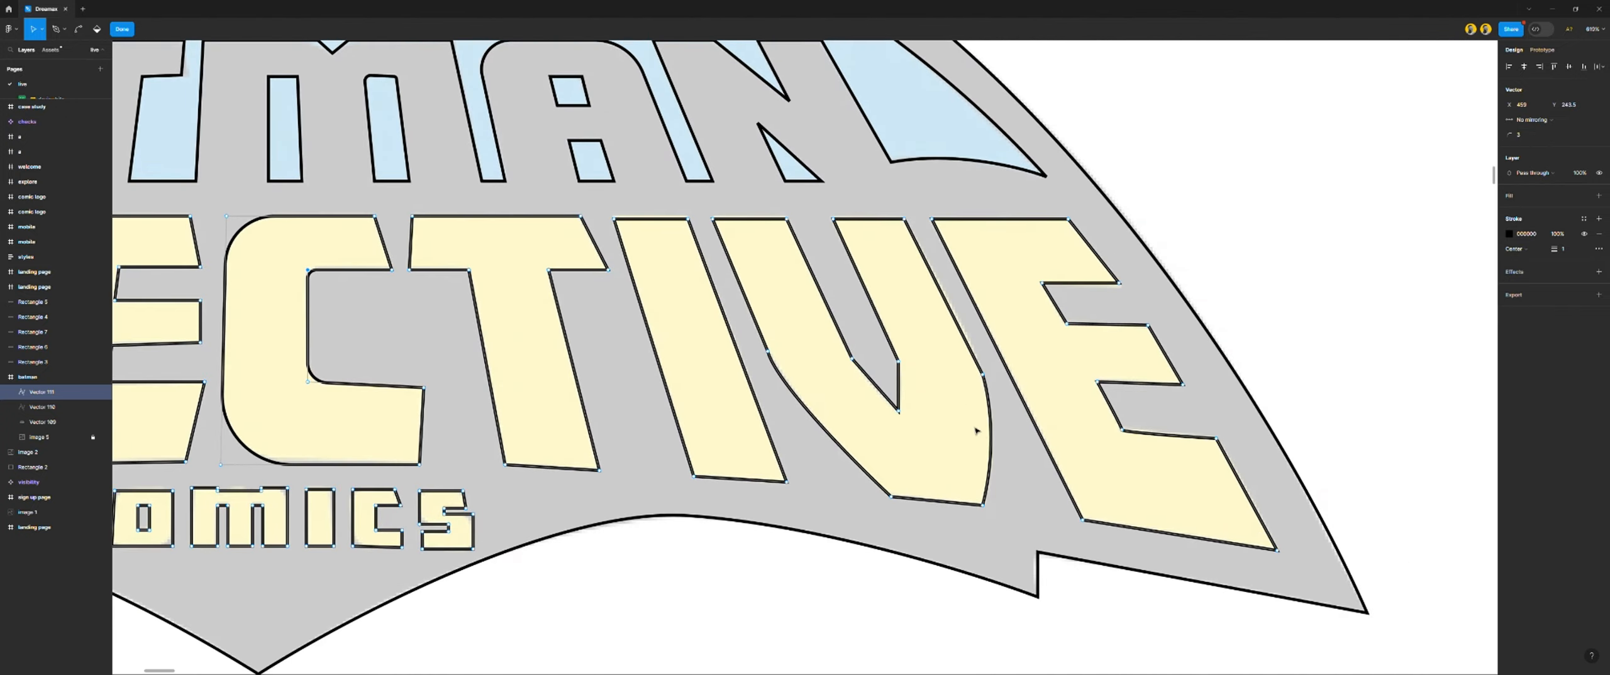
{"action": "scroll", "coordinate": [910, 372], "scroll_direction": "up", "scroll_amount": 3}
{"action": "left_click_drag", "start_coordinate": [916, 325], "coordinate": [800, 395]}
{"action": "left_click_drag", "start_coordinate": [1509, 134], "coordinate": [1543, 134]}
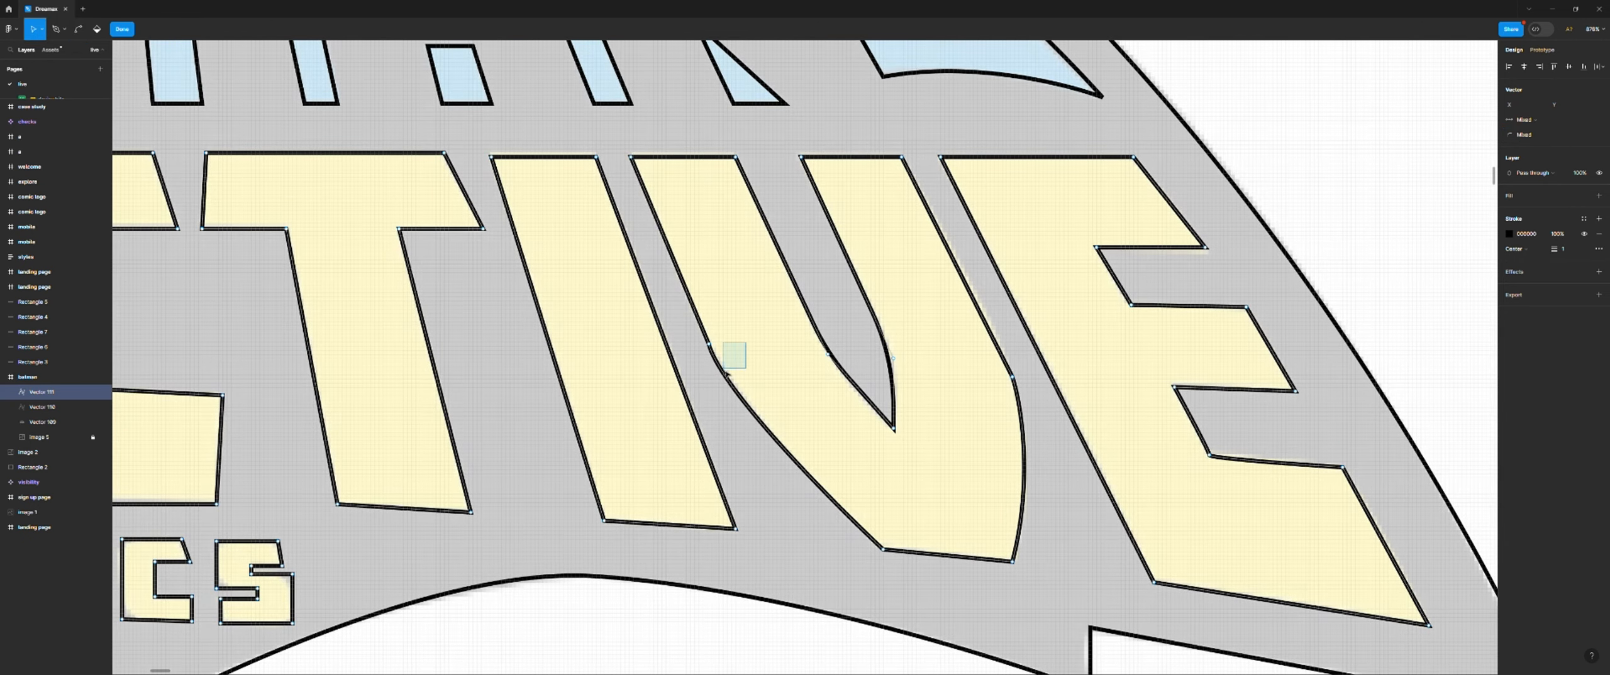
Round the bend points on the left and right outer sides of the V in DETECTIVE with large corner radii
{"action": "left_click", "coordinate": [709, 344]}
{"action": "left_click_drag", "start_coordinate": [1503, 136], "coordinate": [110, 157]}
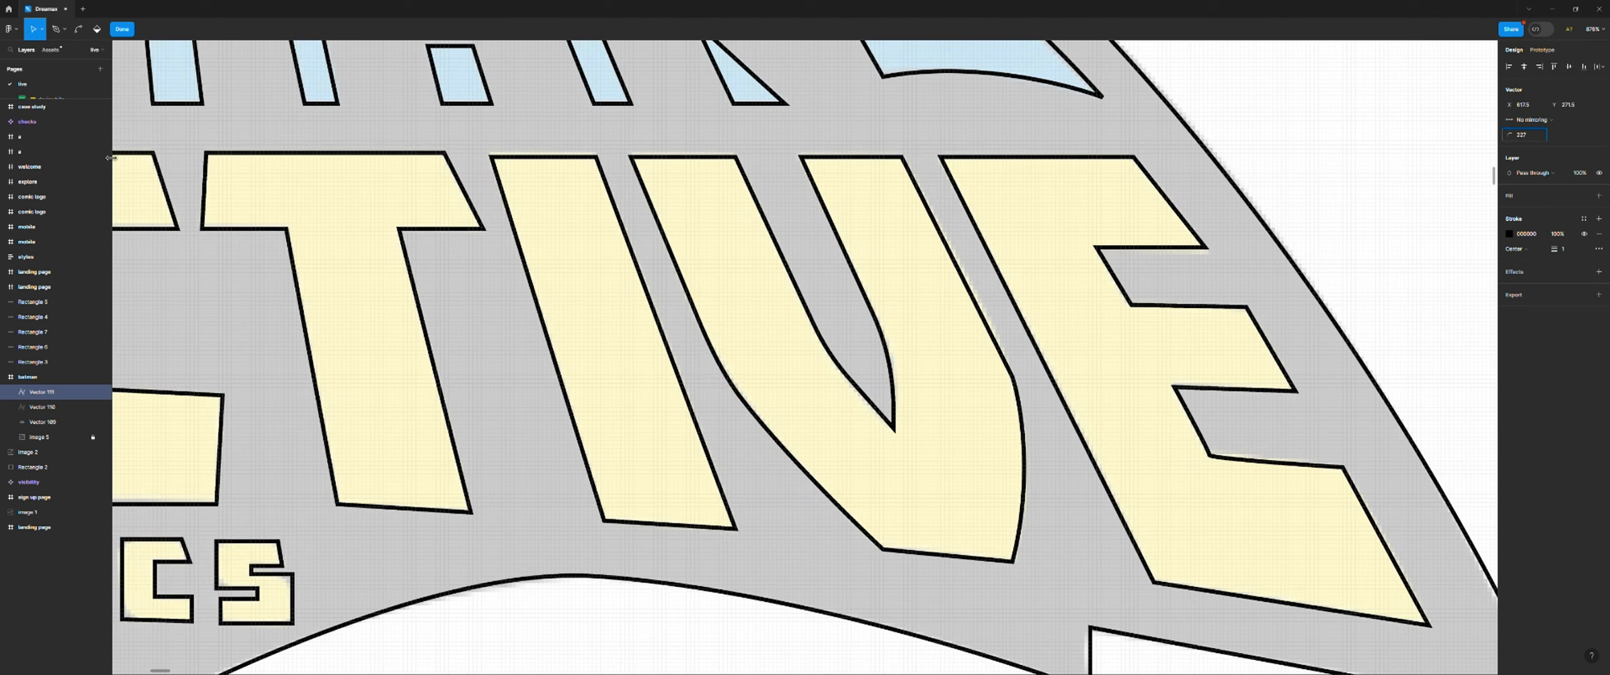
{"action": "left_click", "coordinate": [1011, 377]}
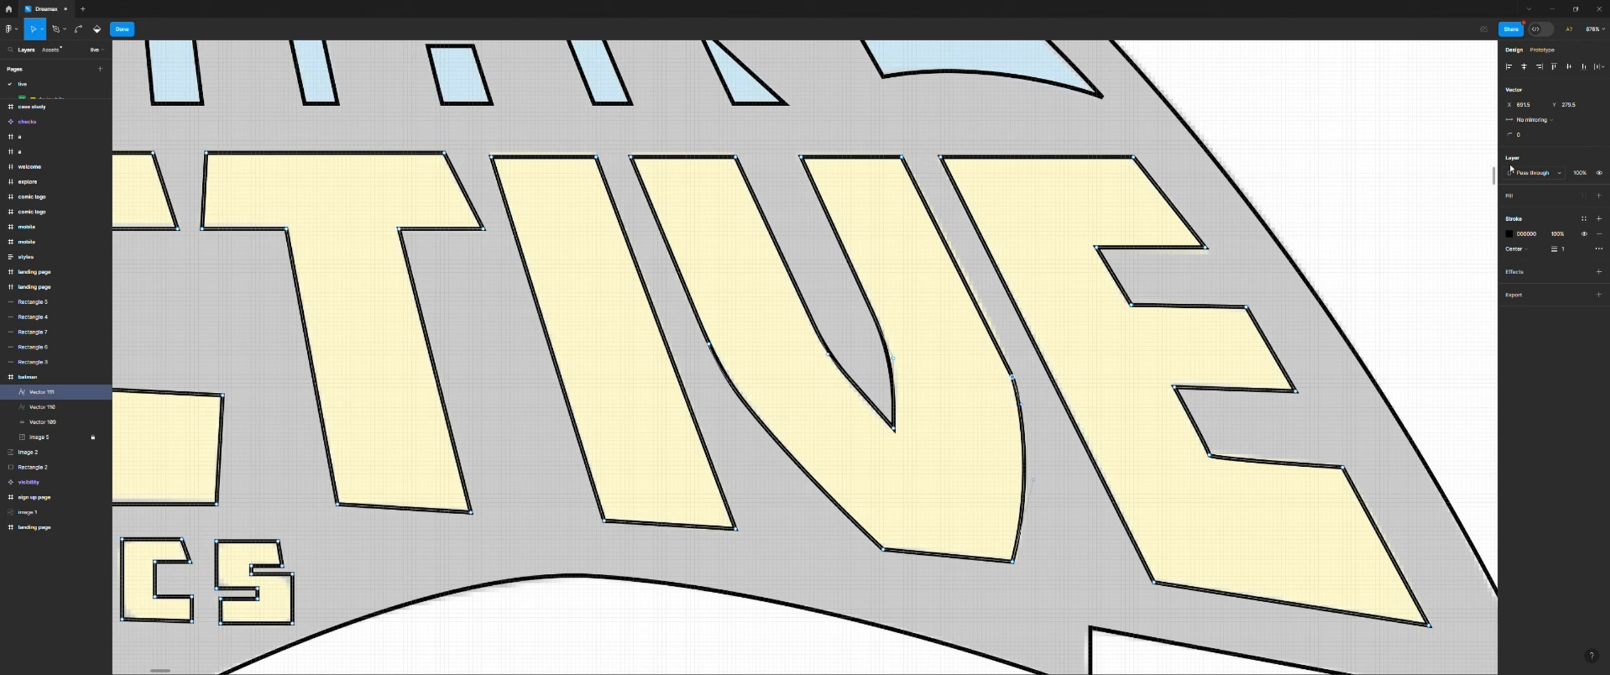
{"action": "left_click_drag", "start_coordinate": [1516, 135], "coordinate": [78, 159]}
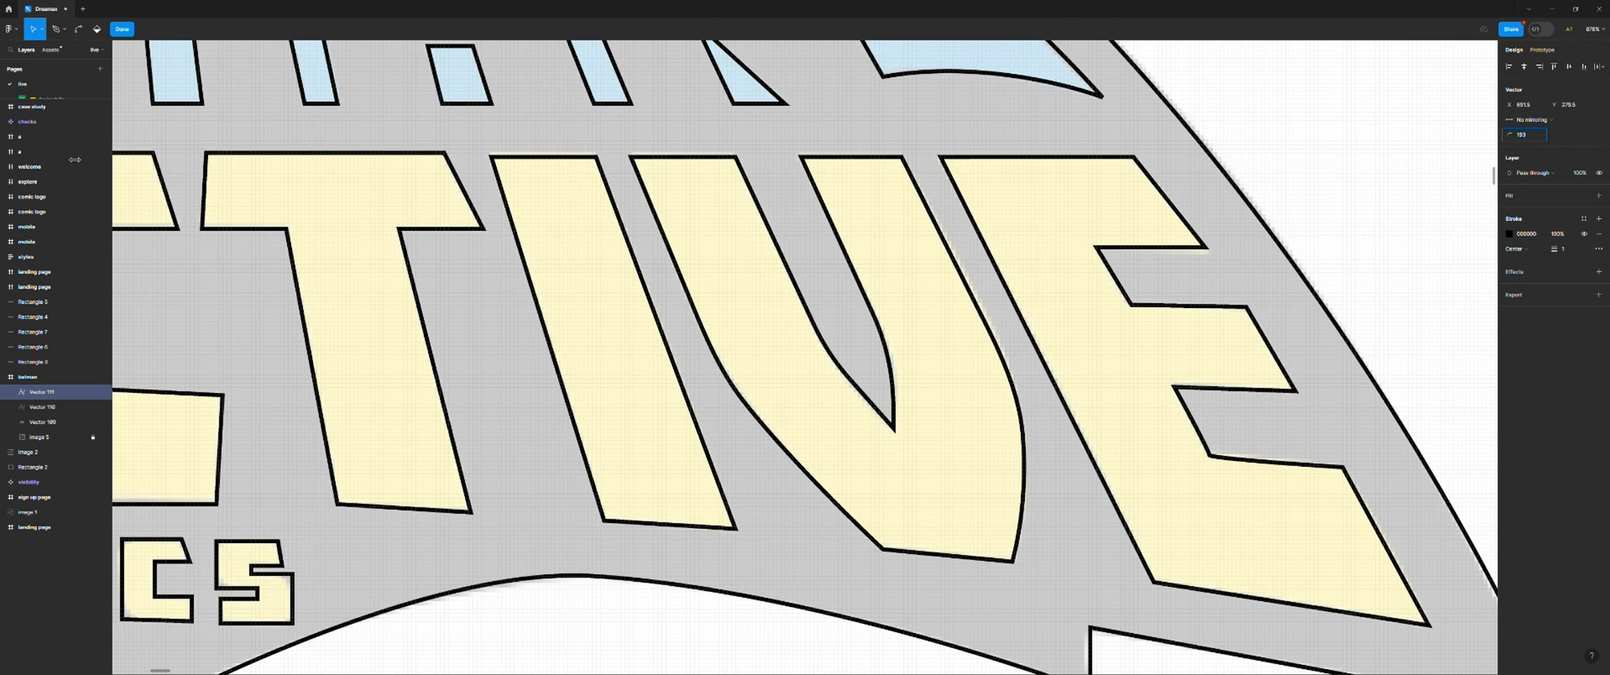
Round the lower-right and upper-right outer corners of the D in DETECTIVE to match the reference image
{"action": "scroll", "coordinate": [1213, 319], "scroll_direction": "down", "scroll_amount": 5}
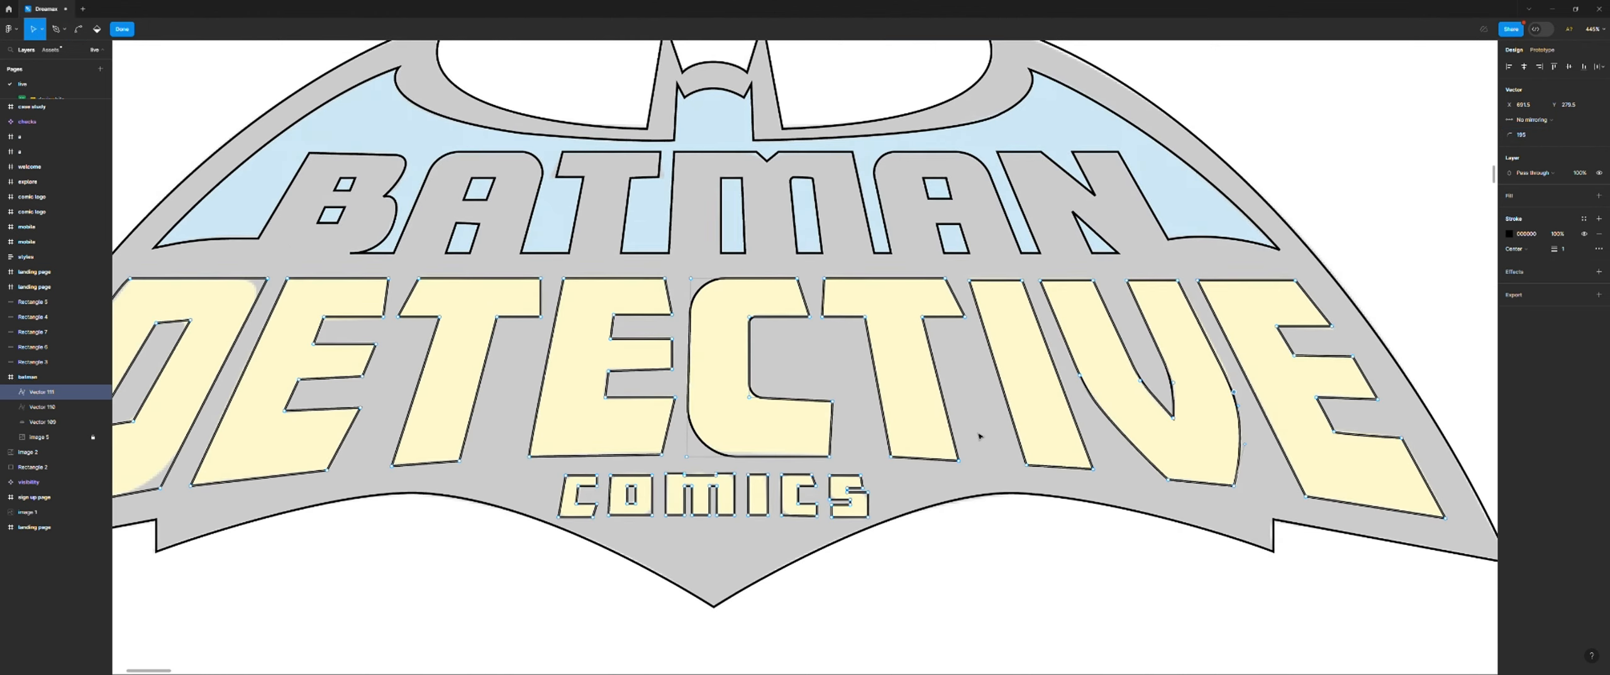
{"action": "scroll", "coordinate": [979, 435], "scroll_direction": "left", "scroll_amount": 3}
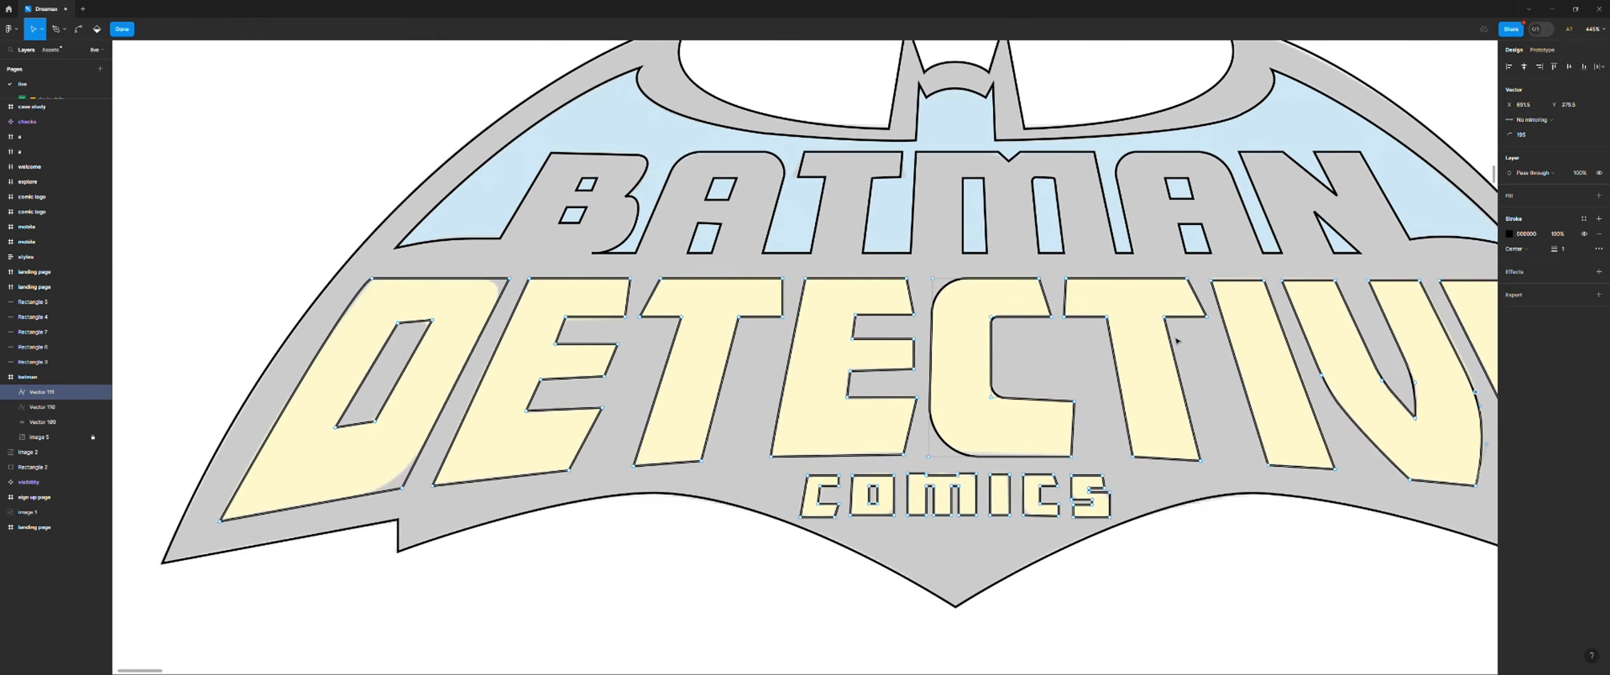
{"action": "scroll", "coordinate": [1177, 341], "scroll_direction": "left", "scroll_amount": 6}
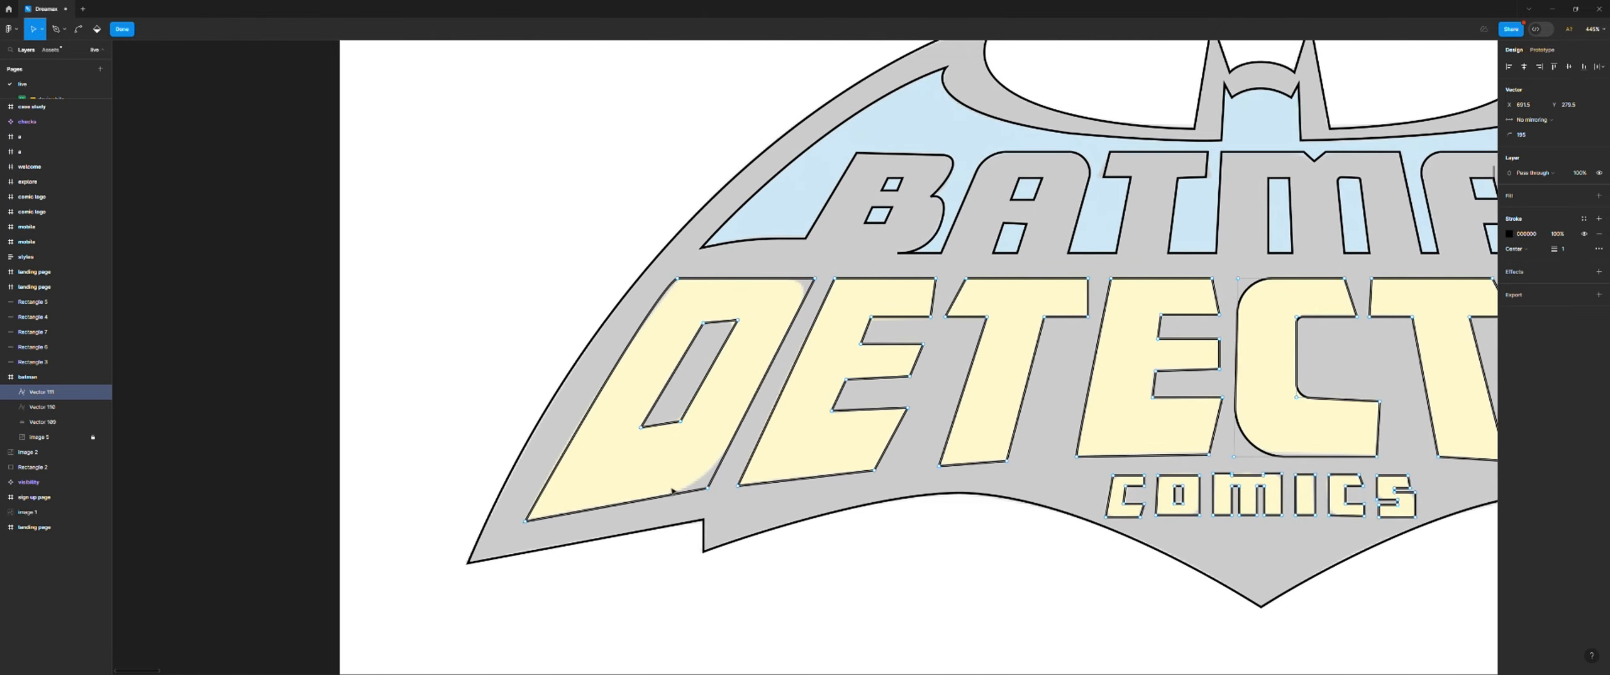
{"action": "left_click", "coordinate": [707, 488]}
{"action": "scroll", "coordinate": [682, 489], "scroll_direction": "up", "scroll_amount": 4}
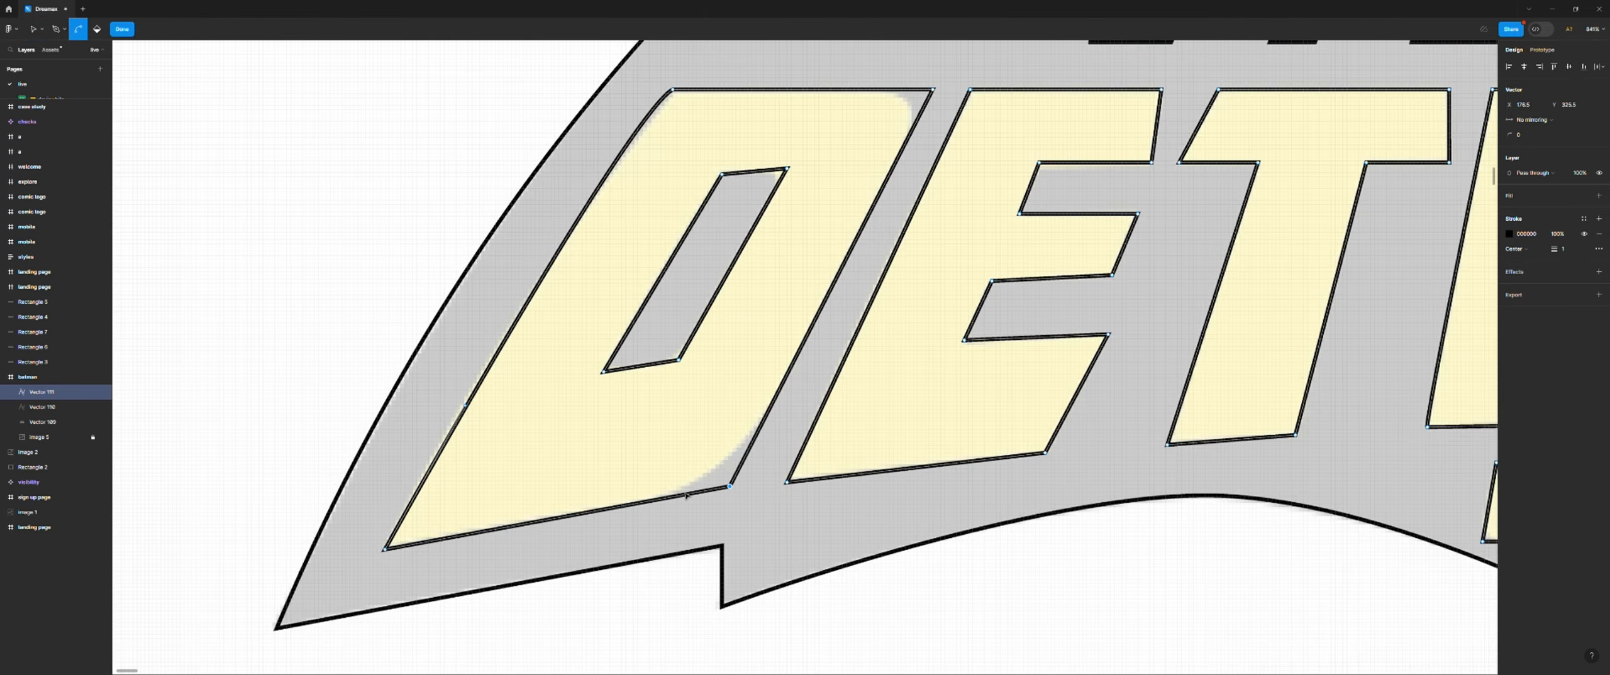
{"action": "scroll", "coordinate": [686, 495], "scroll_direction": "up", "scroll_amount": 1}
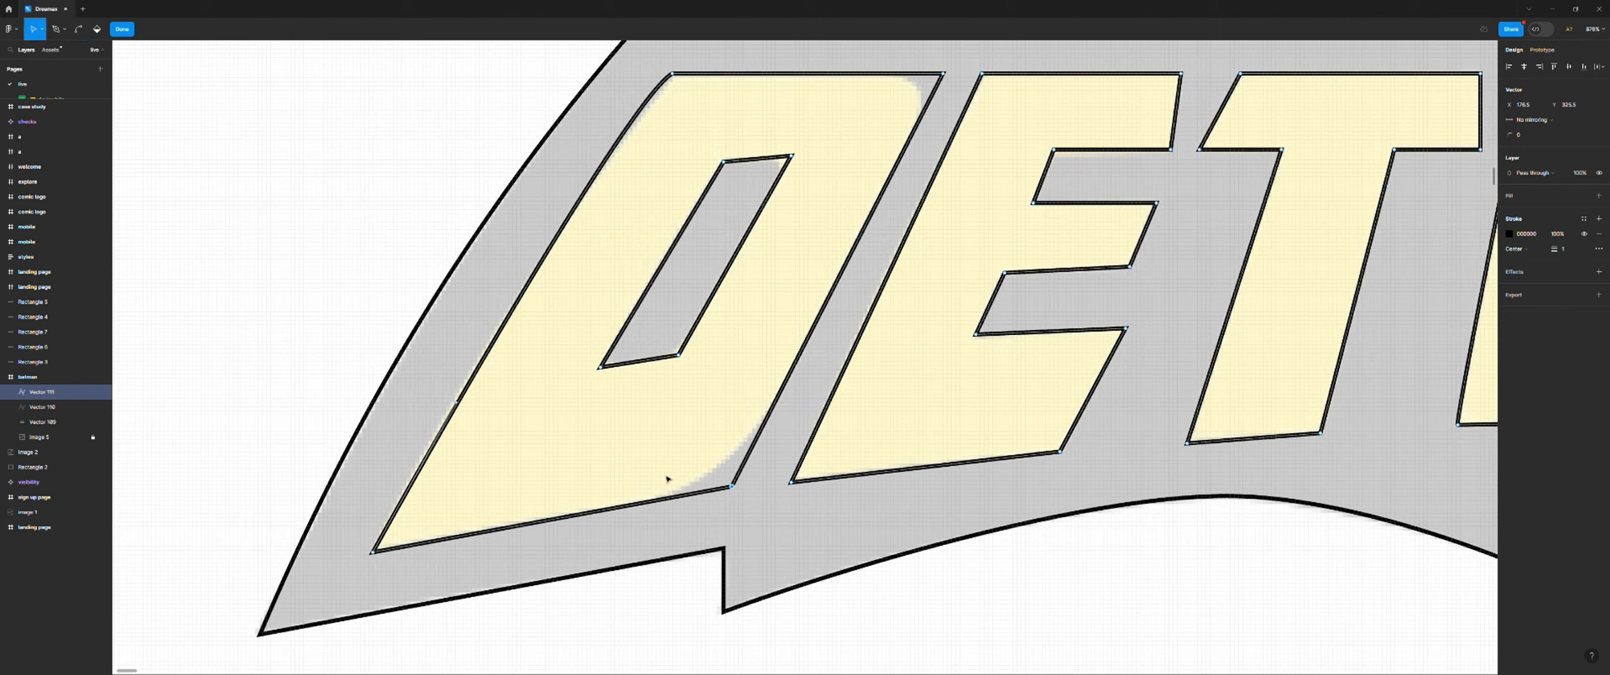
{"action": "left_click_drag", "start_coordinate": [1509, 134], "coordinate": [1558, 147]}
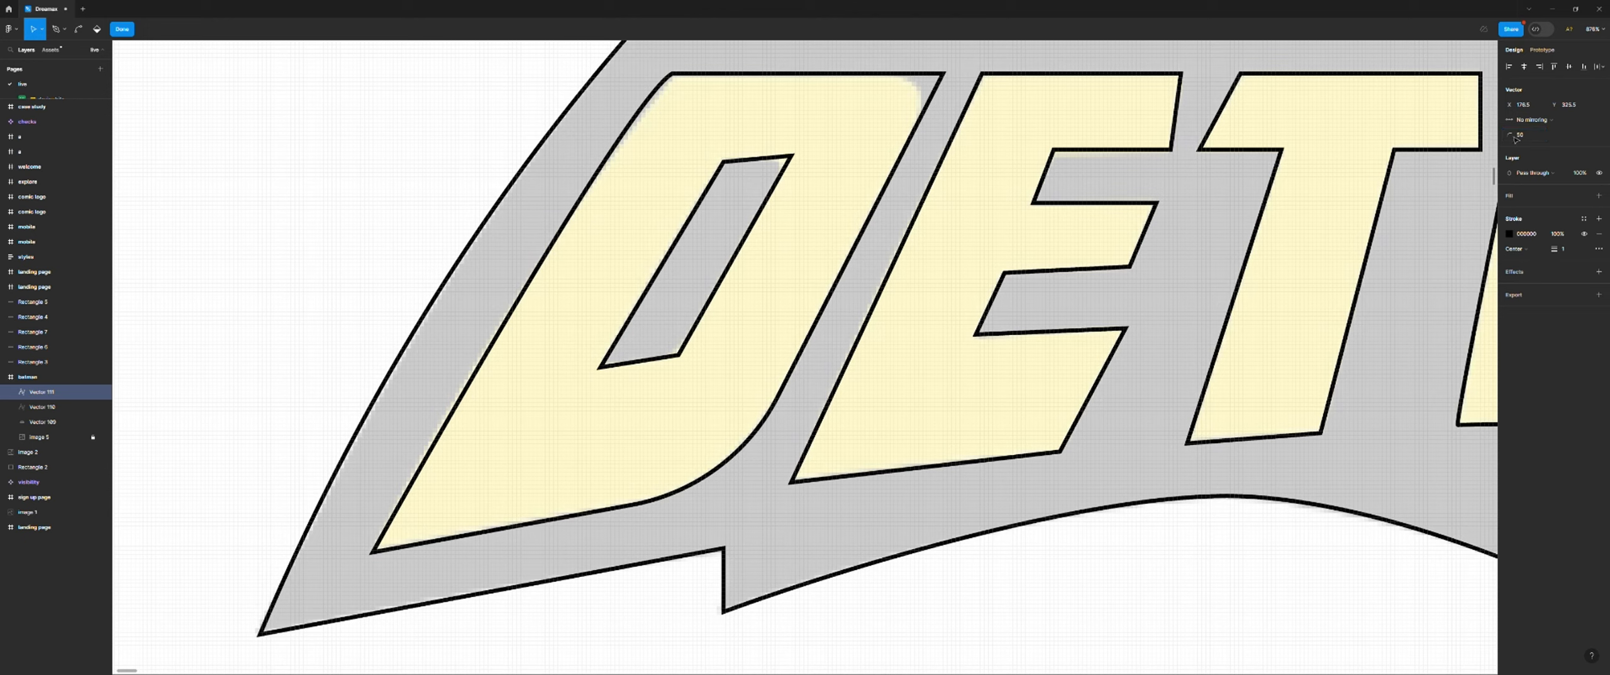
{"action": "left_click", "coordinate": [942, 74]}
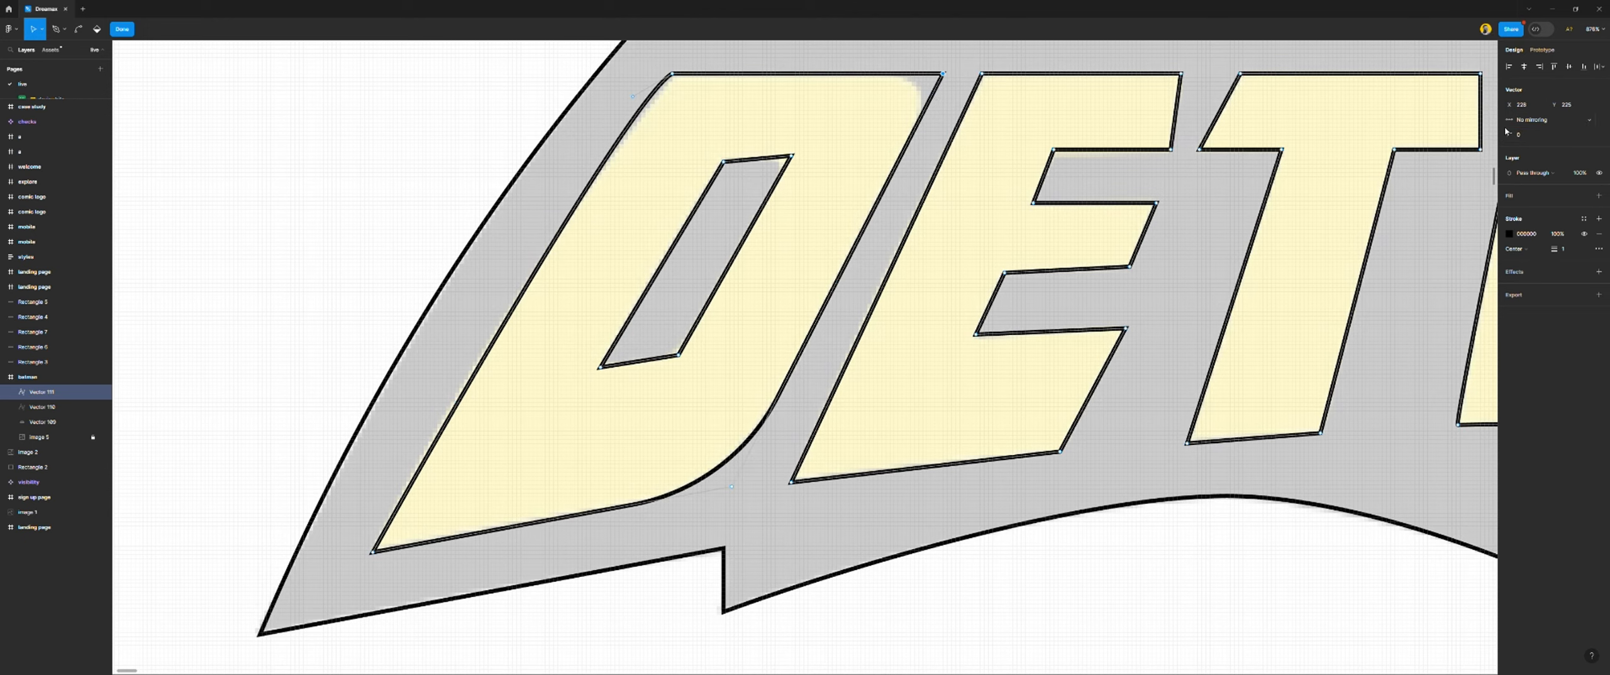
{"action": "left_click_drag", "start_coordinate": [1511, 135], "coordinate": [1517, 136]}
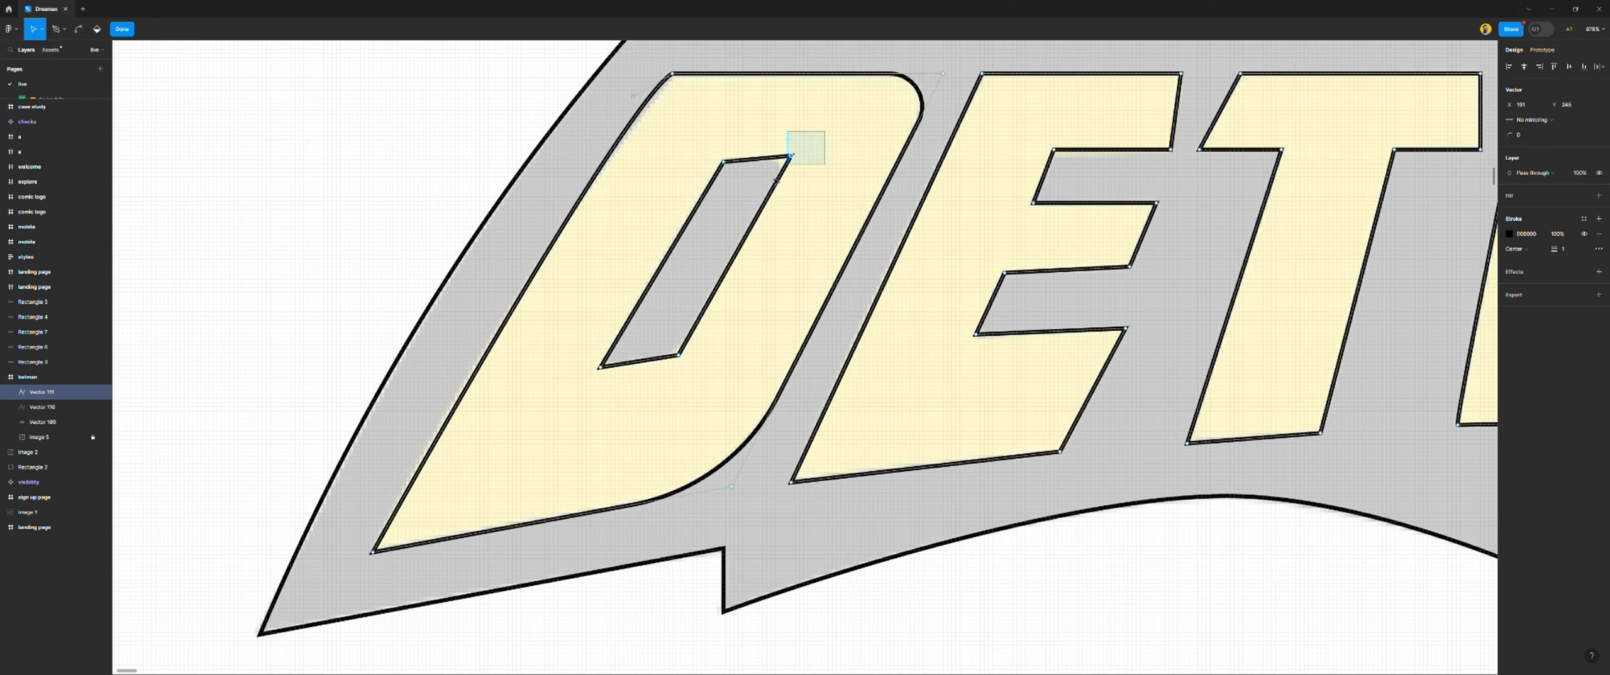
Round the D's inner opening with radius 3 at the upper-right corner and radius 1 at the lower-left corner
{"action": "left_click", "coordinate": [792, 155]}
{"action": "left_click_drag", "start_coordinate": [1506, 135], "coordinate": [1509, 144]}
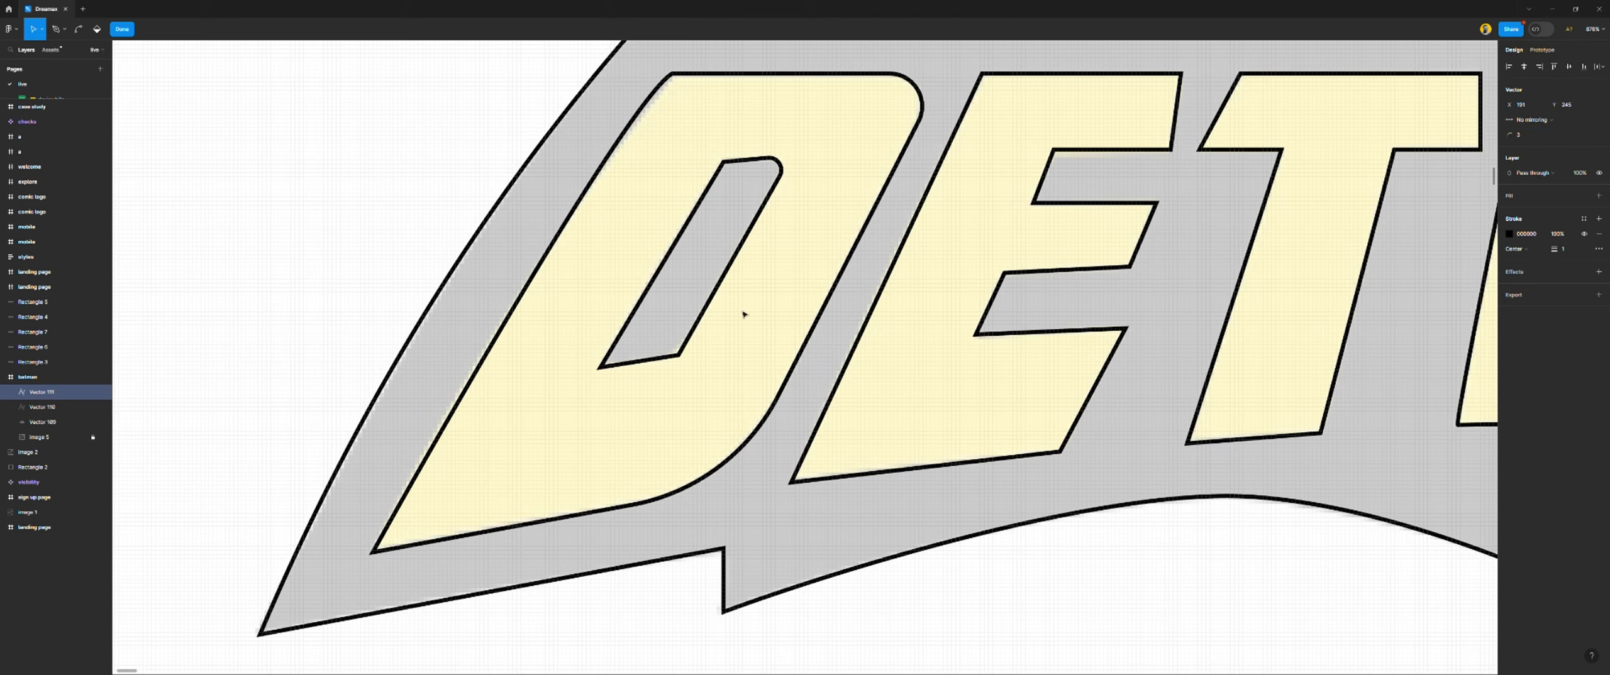
{"action": "left_click_drag", "start_coordinate": [632, 385], "coordinate": [580, 360]}
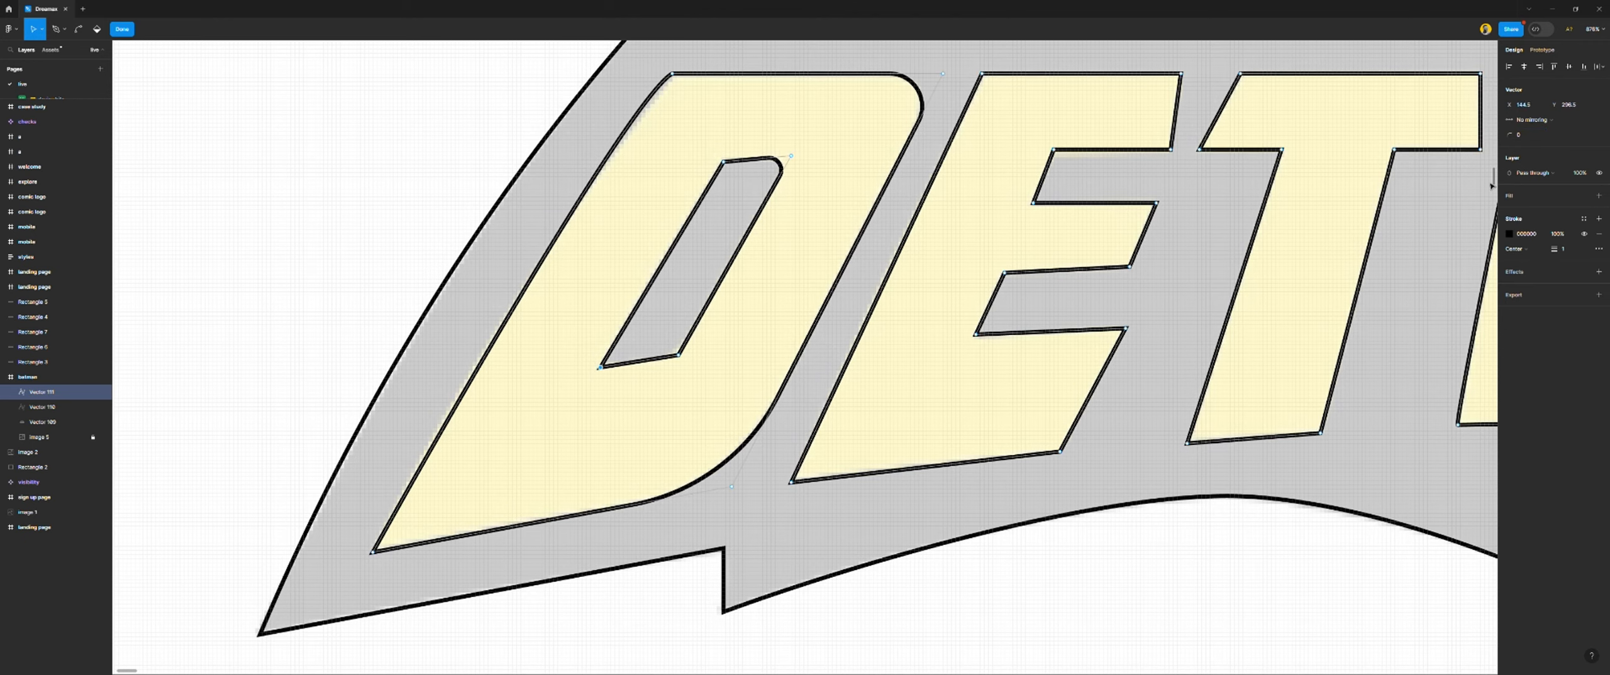
{"action": "left_click_drag", "start_coordinate": [1509, 136], "coordinate": [1509, 137]}
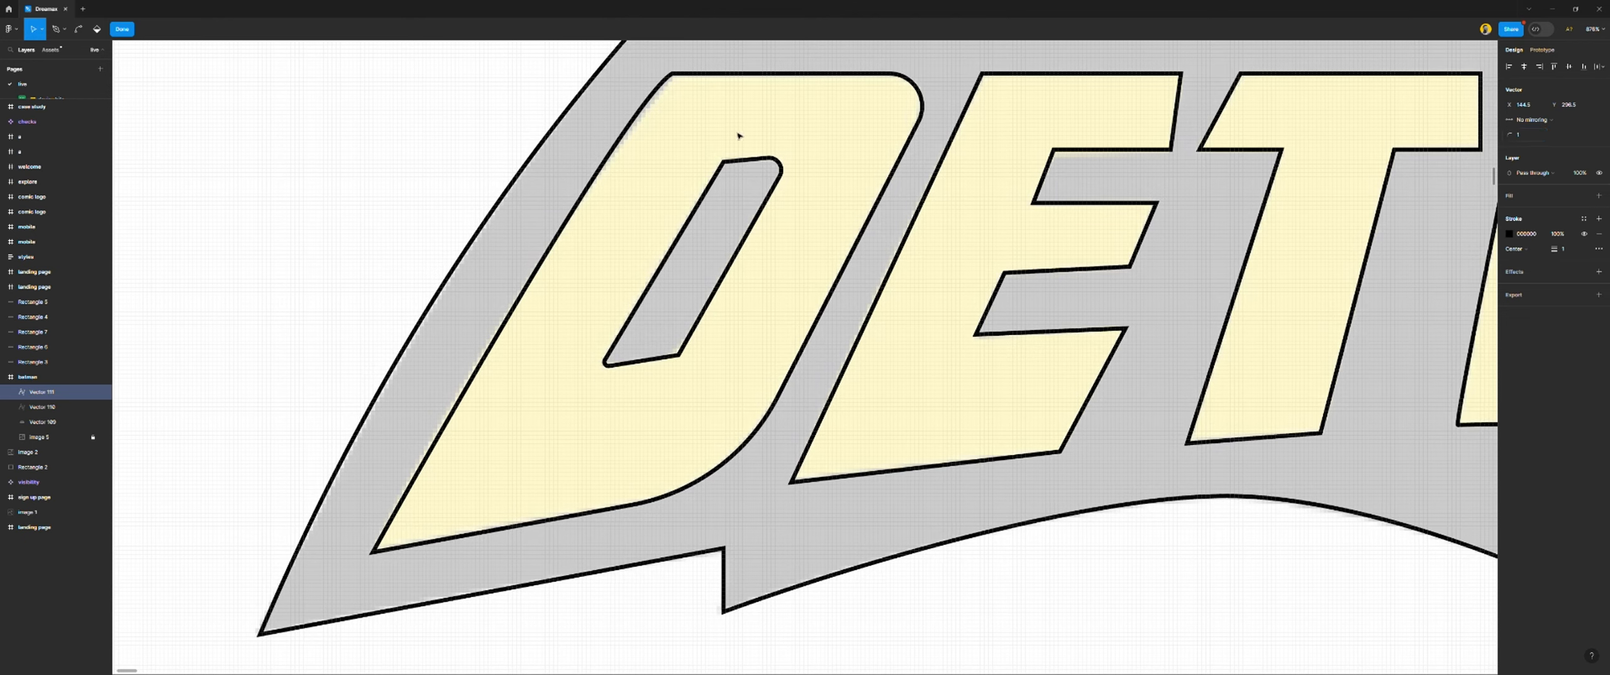
Round the lower-right corner of the D's inner opening, increasing the radius until it follows the reference
{"action": "left_click", "coordinate": [723, 162]}
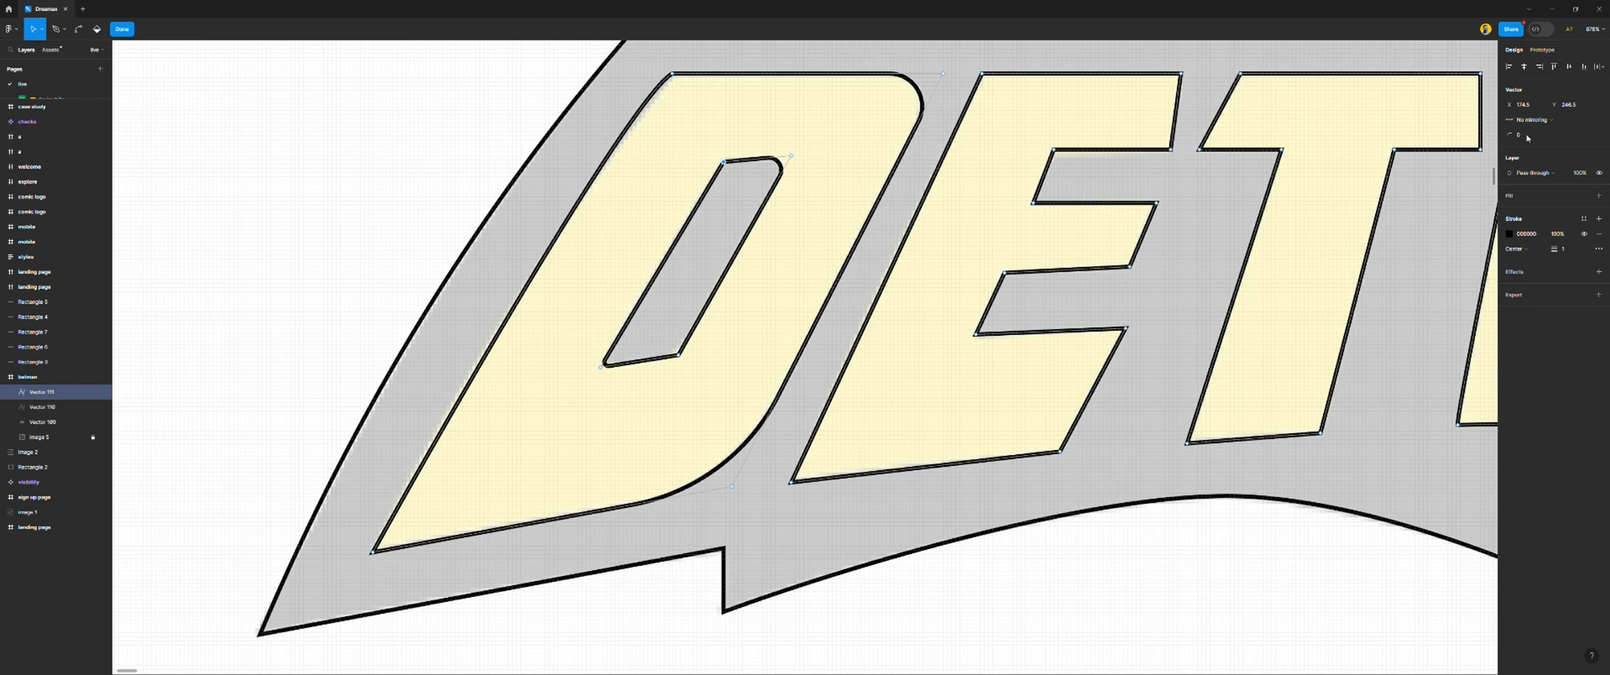
{"action": "left_click", "coordinate": [678, 355]}
{"action": "left_click", "coordinate": [1529, 137]}
{"action": "type", "text": "2"}
{"action": "key", "text": "Return"}
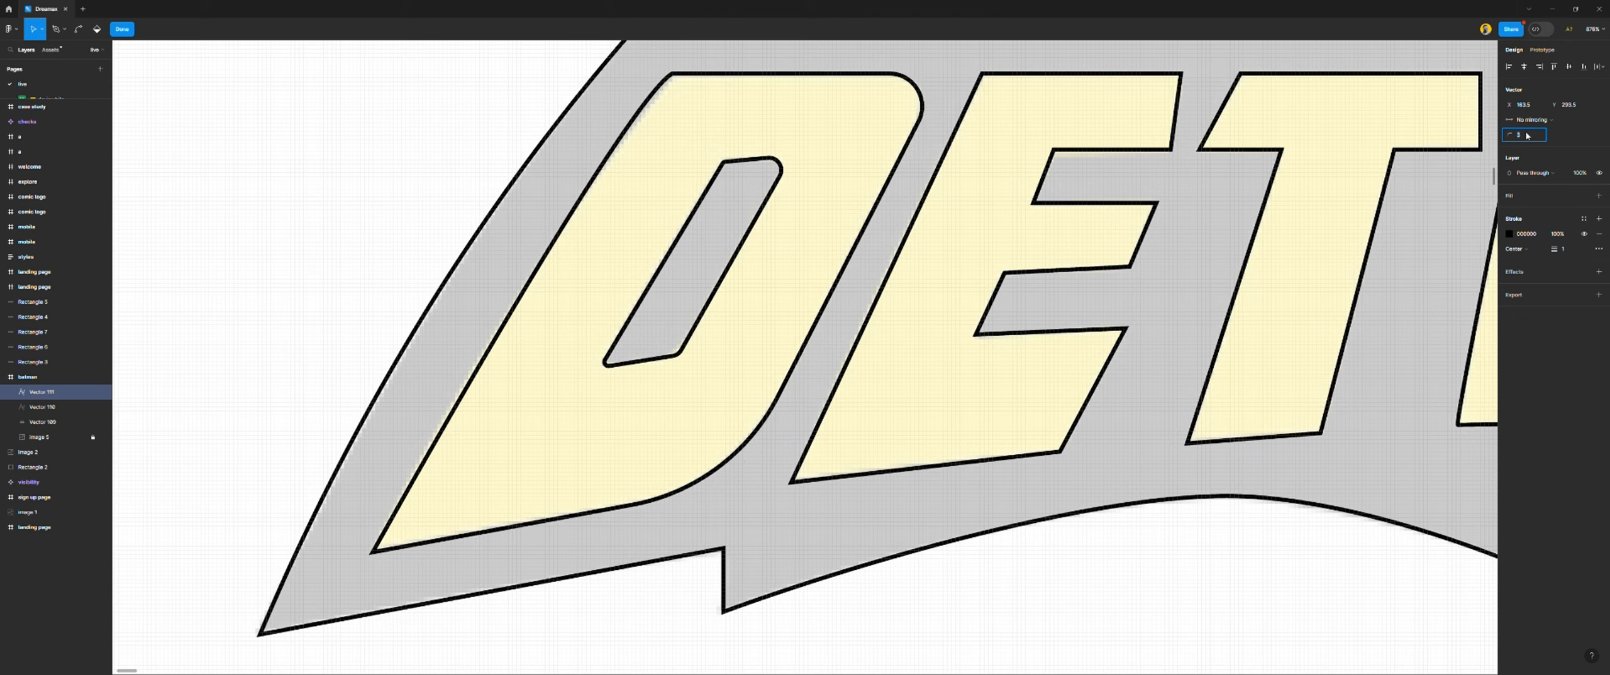
{"action": "key", "text": "Up"}
{"action": "key", "text": "Up"}
{"action": "key", "text": "Up"}
{"action": "key", "text": "Up"}
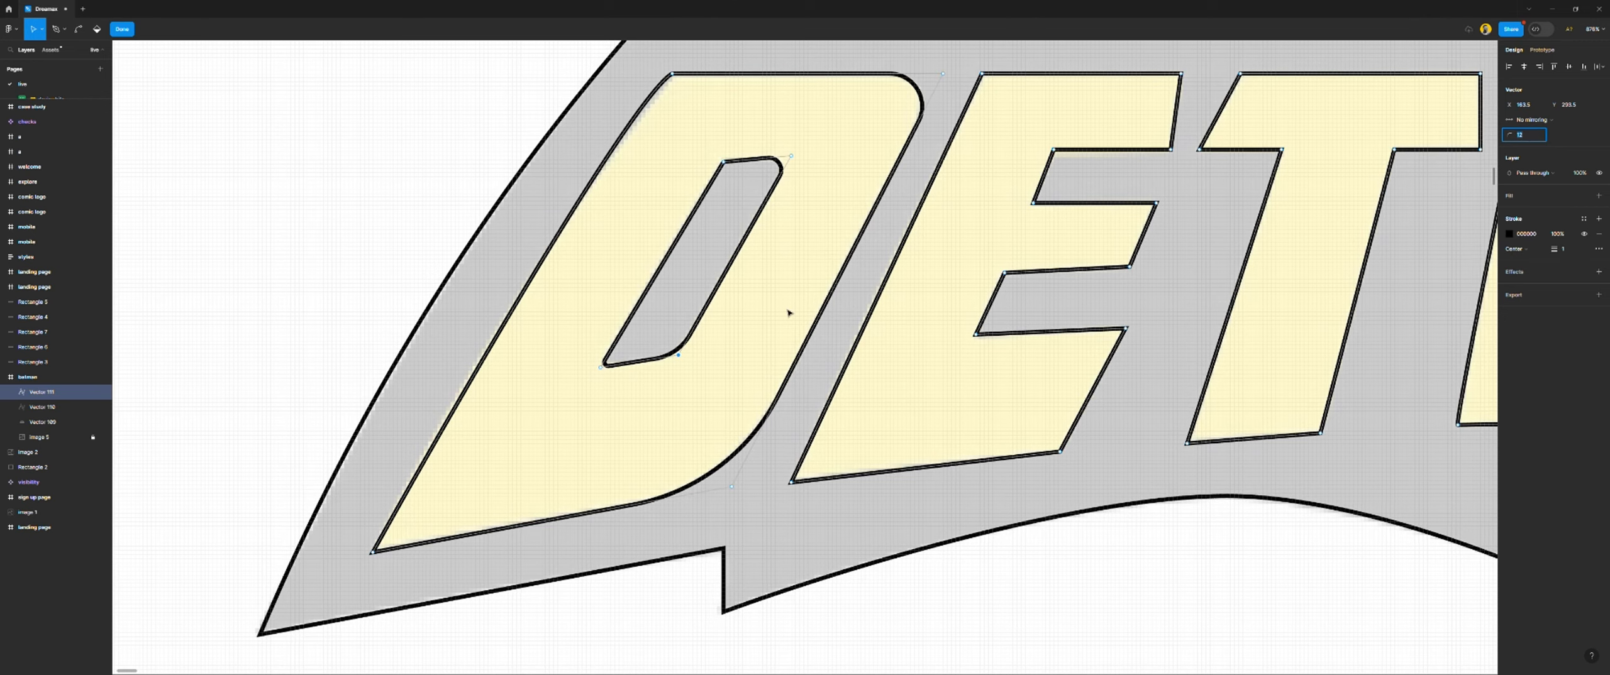
Try to round the upper-left outer corner of the D in DETECTIVE
{"action": "left_click", "coordinate": [672, 73]}
{"action": "left_click_drag", "start_coordinate": [1508, 135], "coordinate": [1519, 135]}
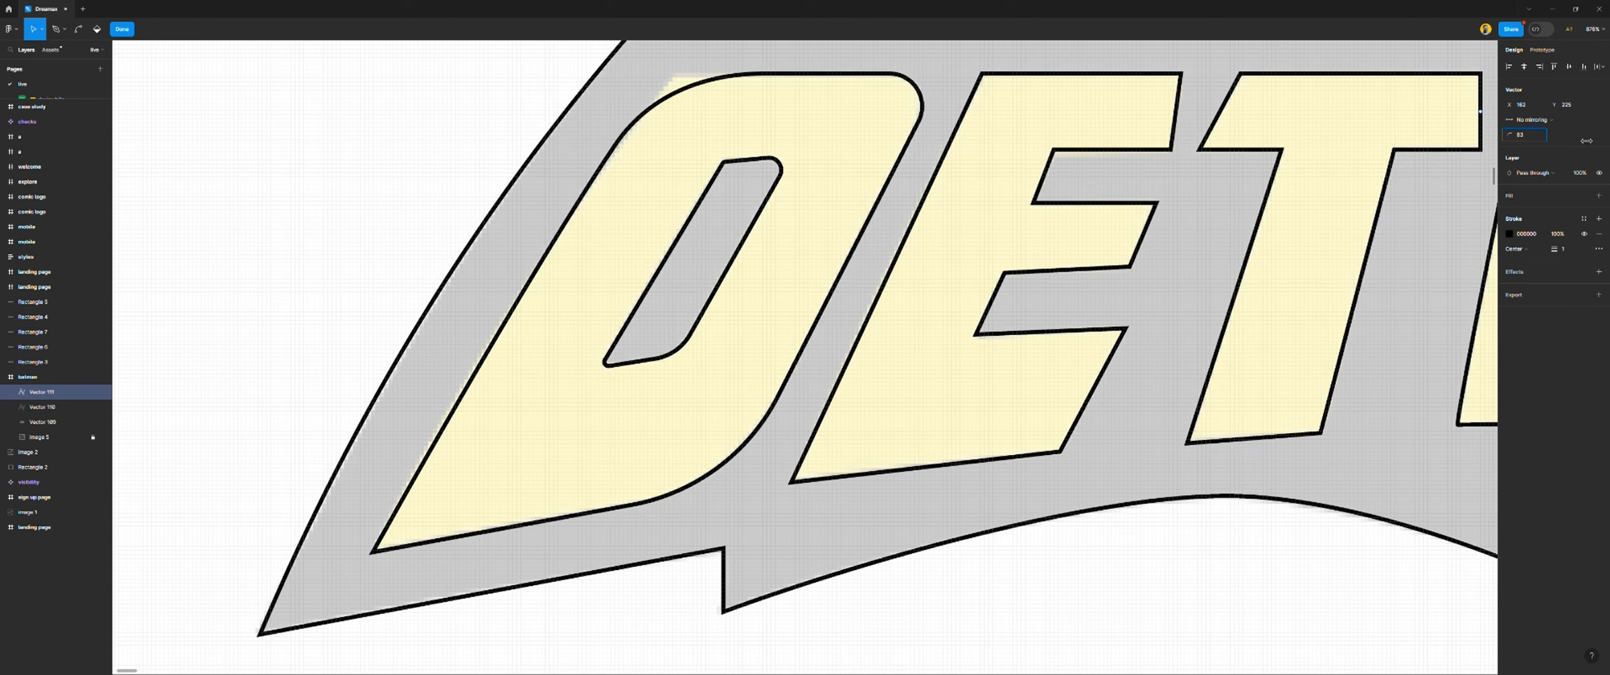
{"action": "key", "text": "ctrl+z"}
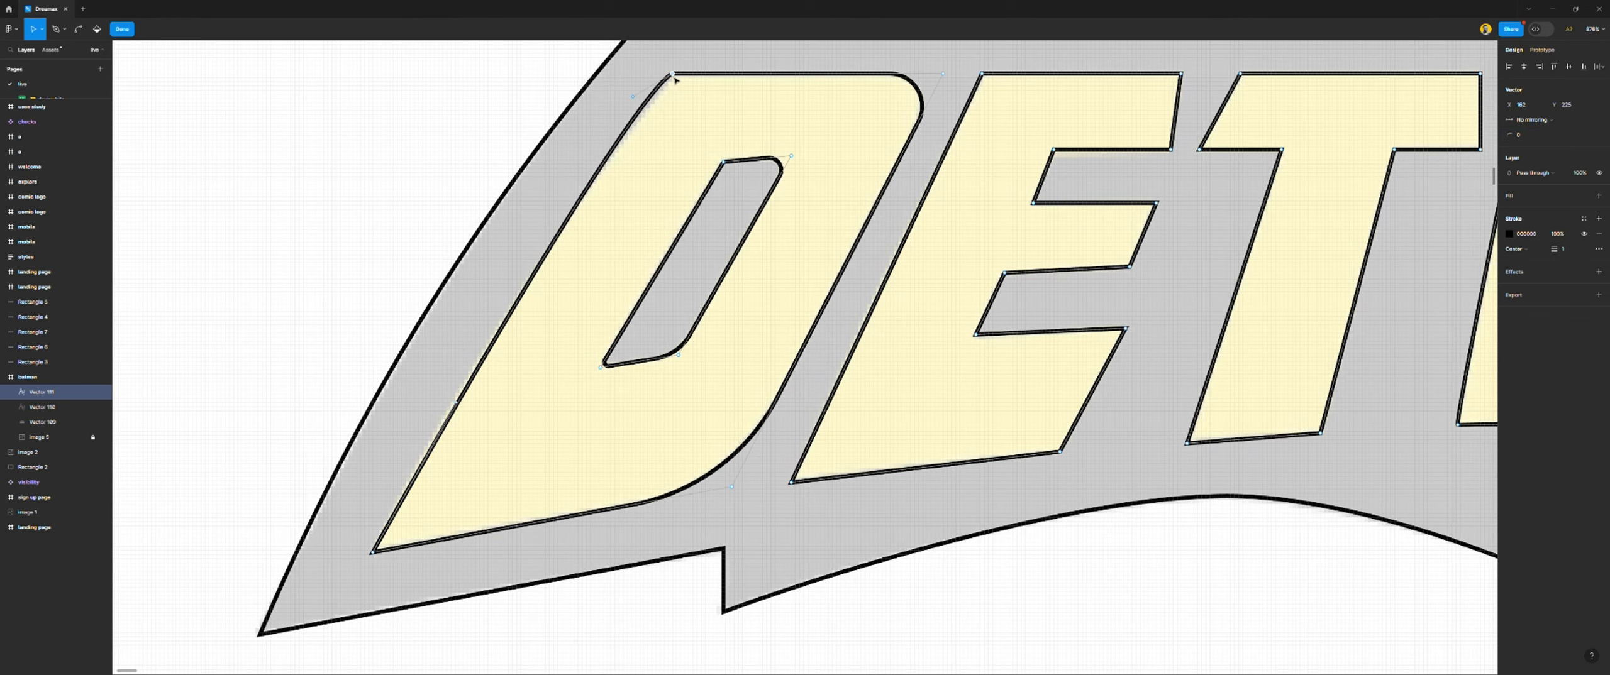
Reshape the D's left edge by extending its upper curve handle down the edge and shifting the lower anchor point slightly outward
{"action": "left_click", "coordinate": [626, 128]}
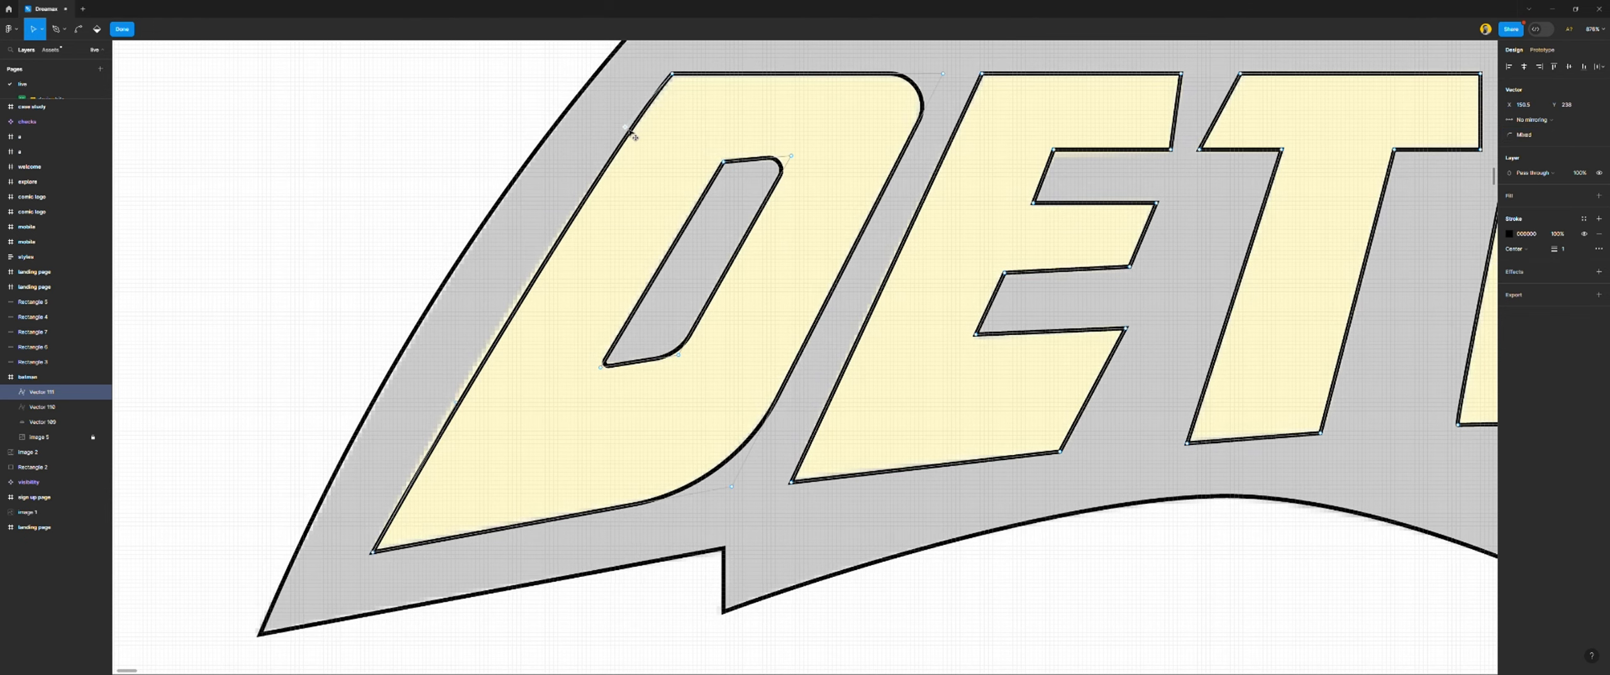
{"action": "left_click_drag", "start_coordinate": [632, 134], "coordinate": [559, 233]}
{"action": "left_click_drag", "start_coordinate": [550, 239], "coordinate": [548, 239]}
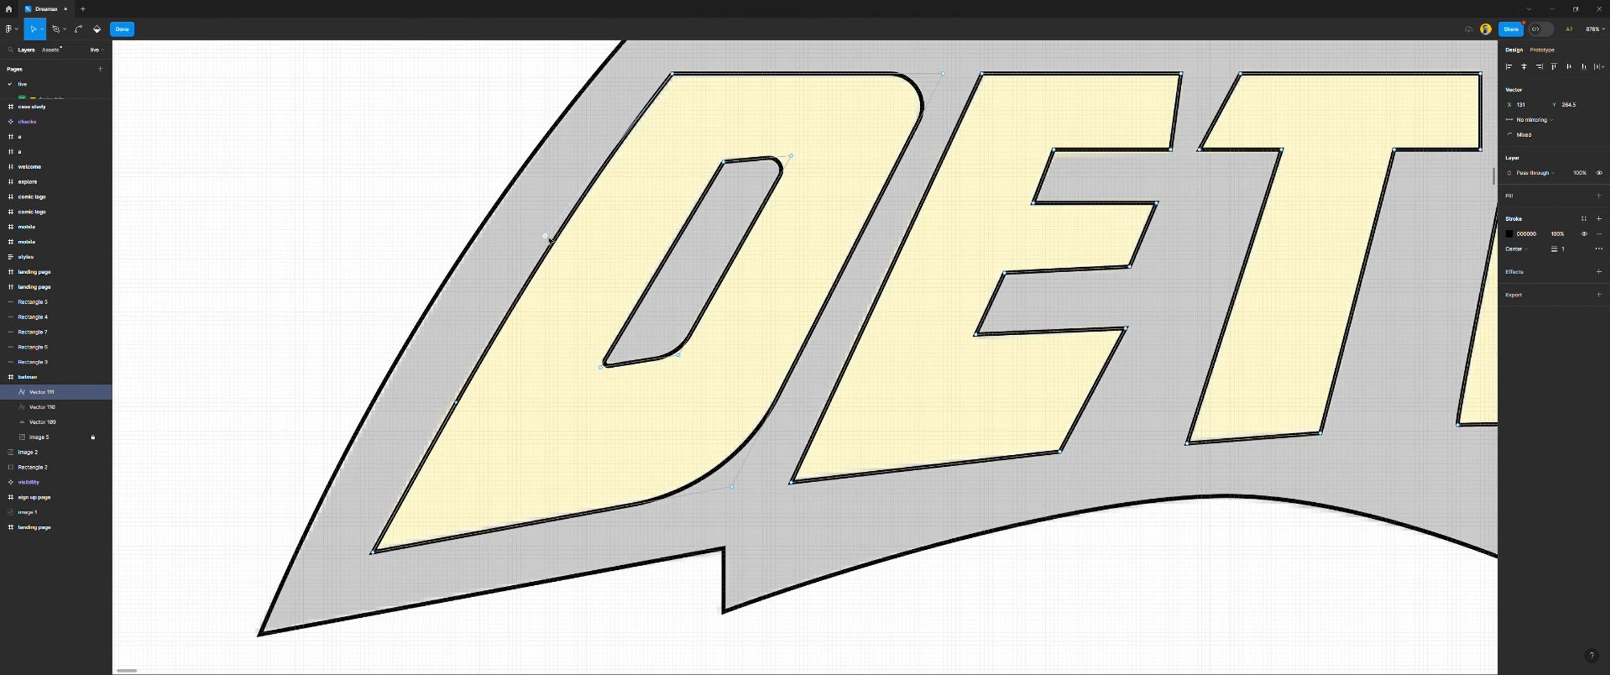
{"action": "left_click_drag", "start_coordinate": [458, 404], "coordinate": [450, 407]}
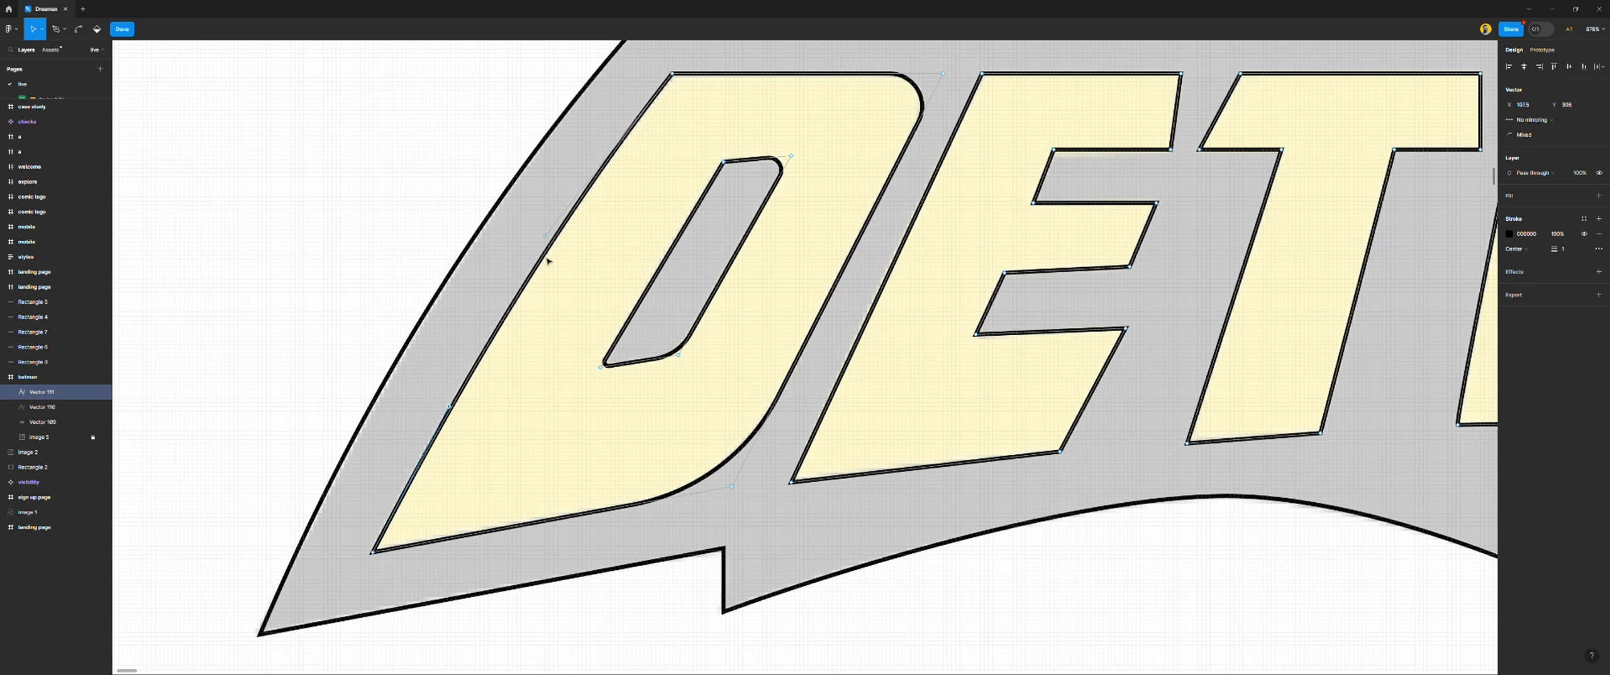
{"action": "left_click_drag", "start_coordinate": [548, 240], "coordinate": [434, 255]}
{"action": "key", "text": "ctrl+z"}
Move the upper-right corner of the first E in DETECTIVE outward so its top arm ends in a slant parallel to the neighbouring T
{"action": "scroll", "coordinate": [1069, 182], "scroll_direction": "right", "scroll_amount": 3}
{"action": "scroll", "coordinate": [1071, 179], "scroll_direction": "up", "scroll_amount": 4}
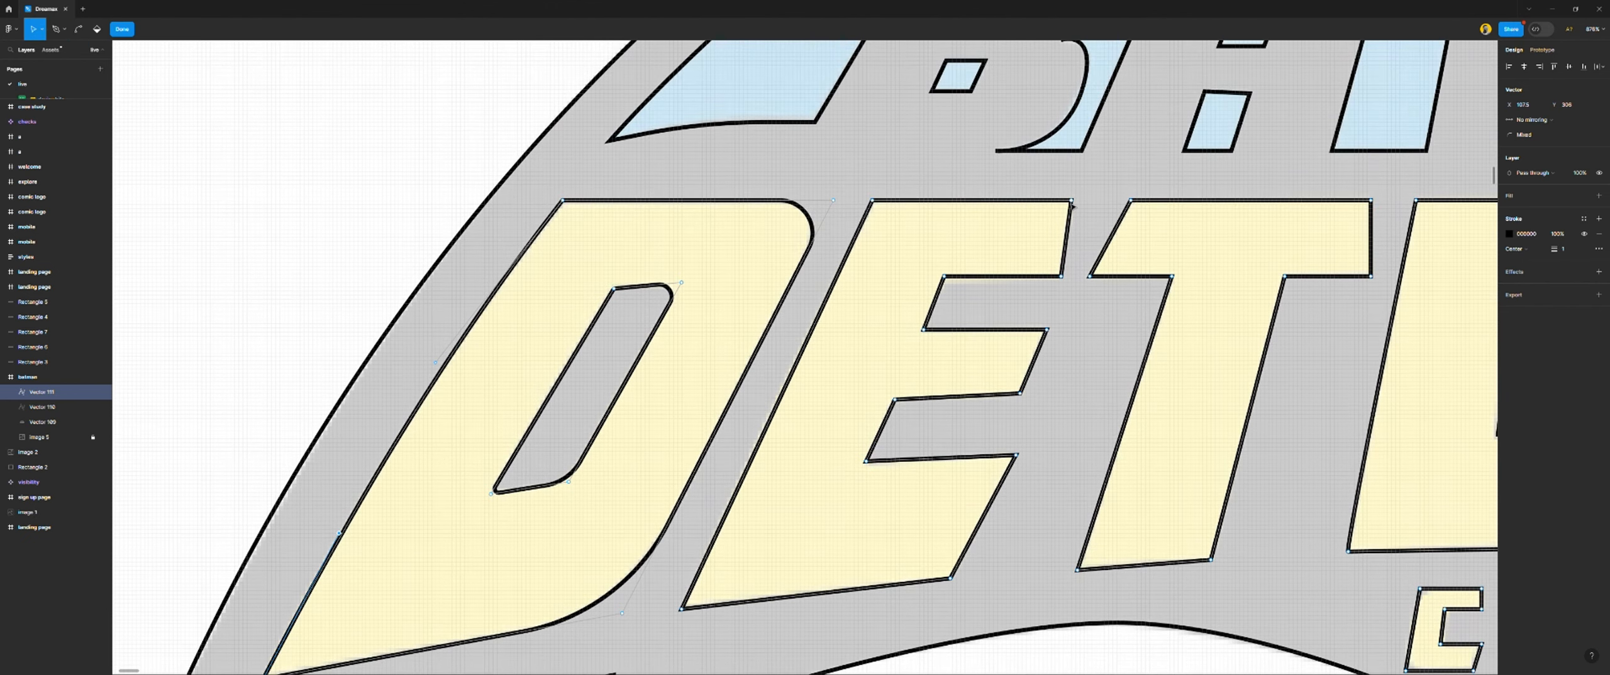
{"action": "left_click", "coordinate": [1072, 201]}
{"action": "left_click_drag", "start_coordinate": [1073, 202], "coordinate": [1090, 200]}
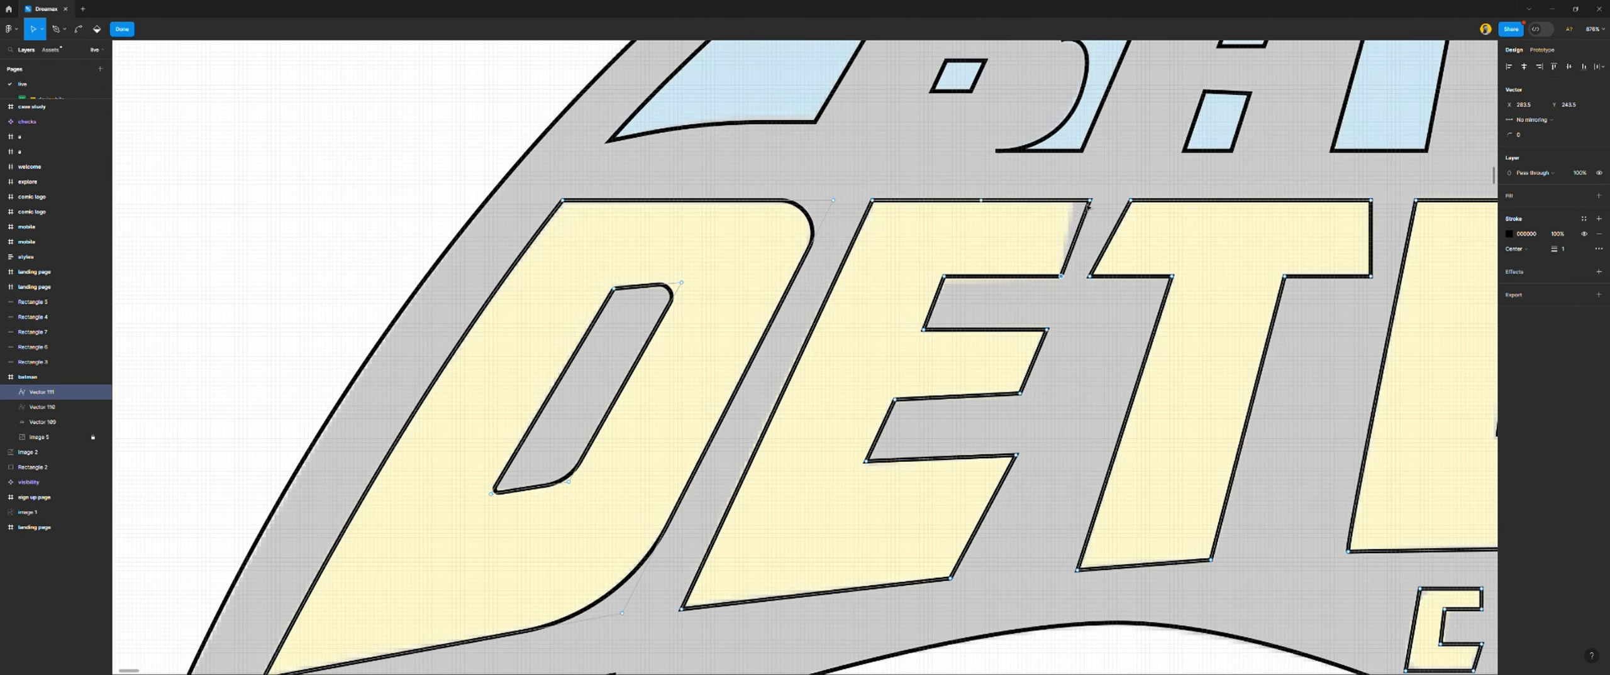
{"action": "left_click_drag", "start_coordinate": [1092, 204], "coordinate": [1101, 207]}
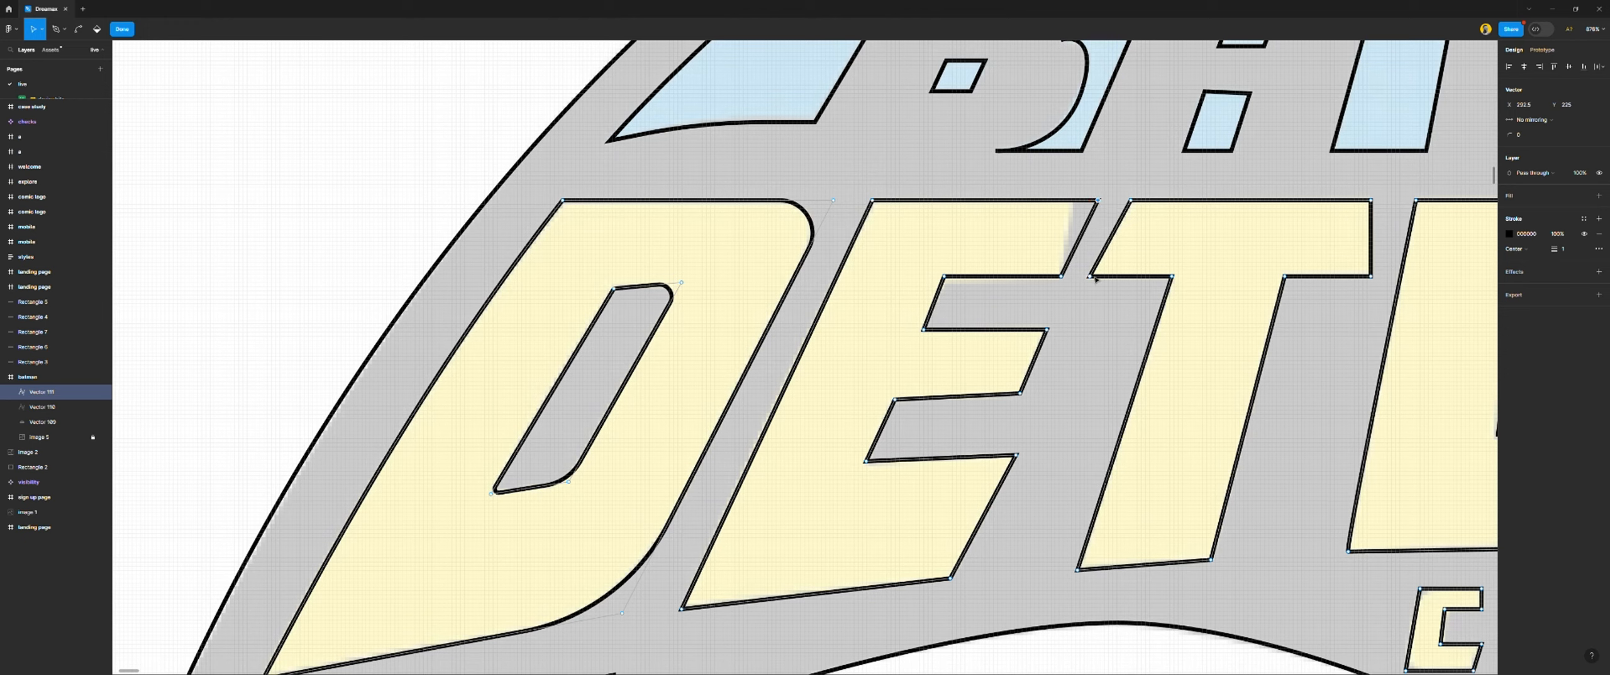
{"action": "key", "text": "Escape"}
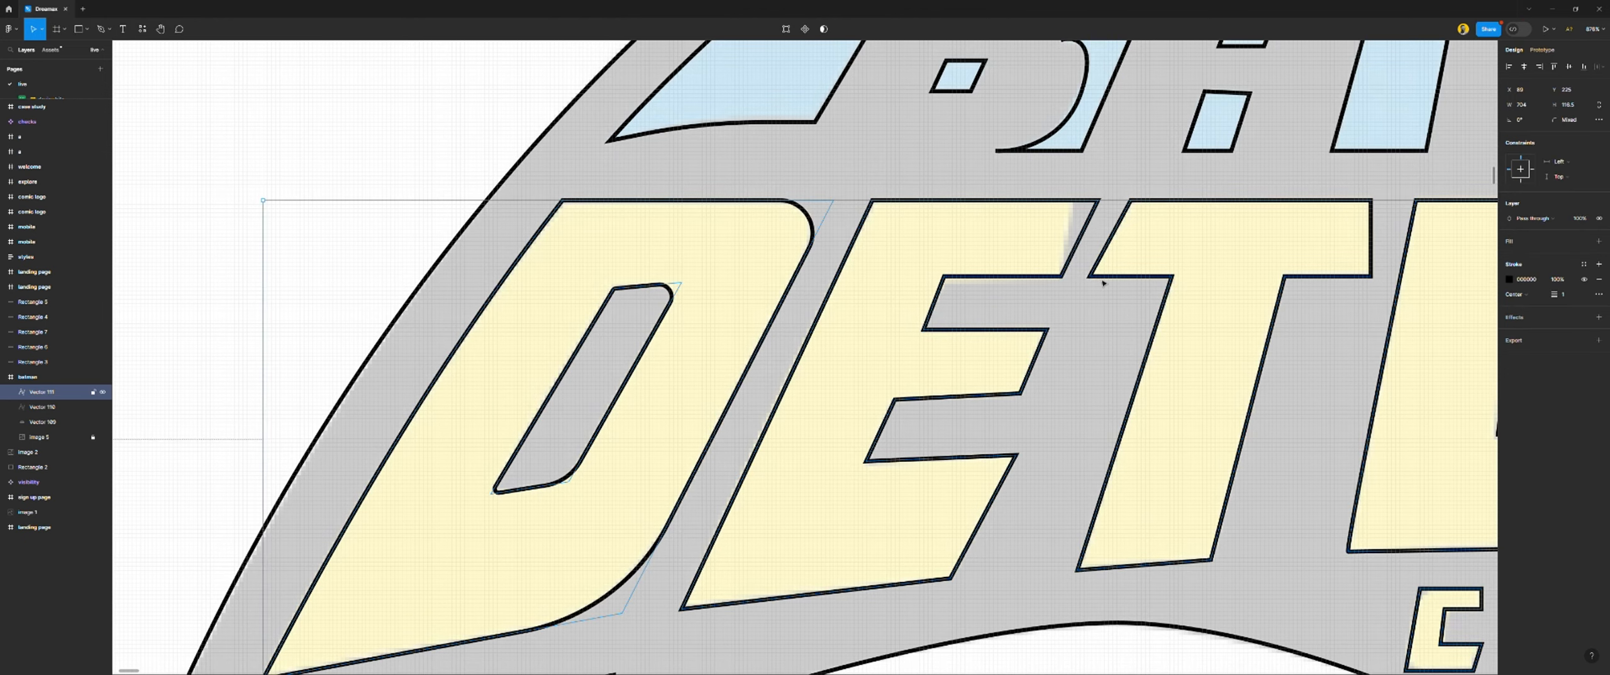
Slant the right end of the first T's crossbar by moving its upper corner outward and its lower corner inward
{"action": "key", "text": "Return"}
{"action": "scroll", "coordinate": [1103, 280], "scroll_direction": "right", "scroll_amount": 5}
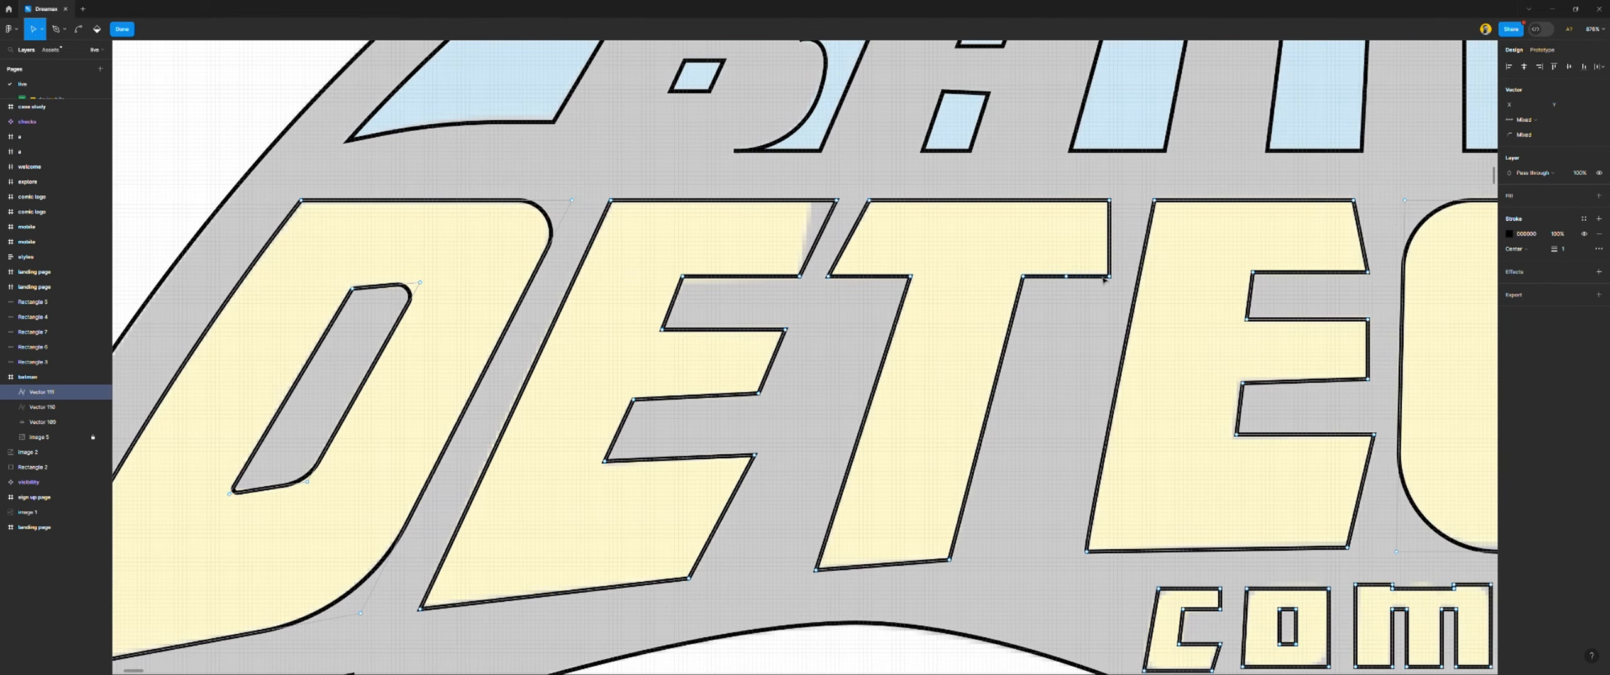
{"action": "left_click", "coordinate": [1111, 202]}
{"action": "left_click_drag", "start_coordinate": [1110, 201], "coordinate": [1119, 204]}
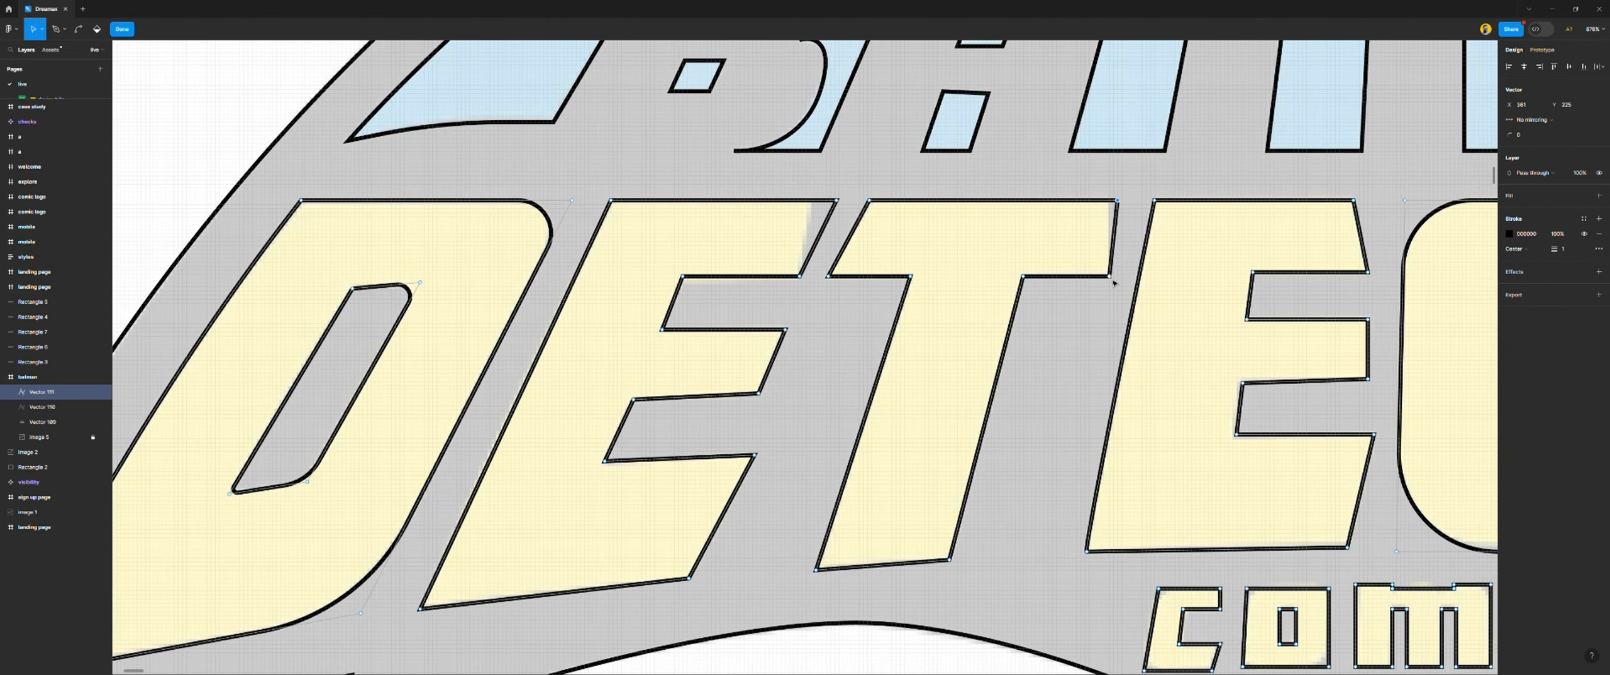
{"action": "left_click_drag", "start_coordinate": [1110, 278], "coordinate": [1105, 281]}
{"action": "key", "text": "Left"}
Move the upper-right and lower-right corners of the second E in DETECTIVE outward to narrow the gap to the C
{"action": "scroll", "coordinate": [1107, 281], "scroll_direction": "right", "scroll_amount": 5}
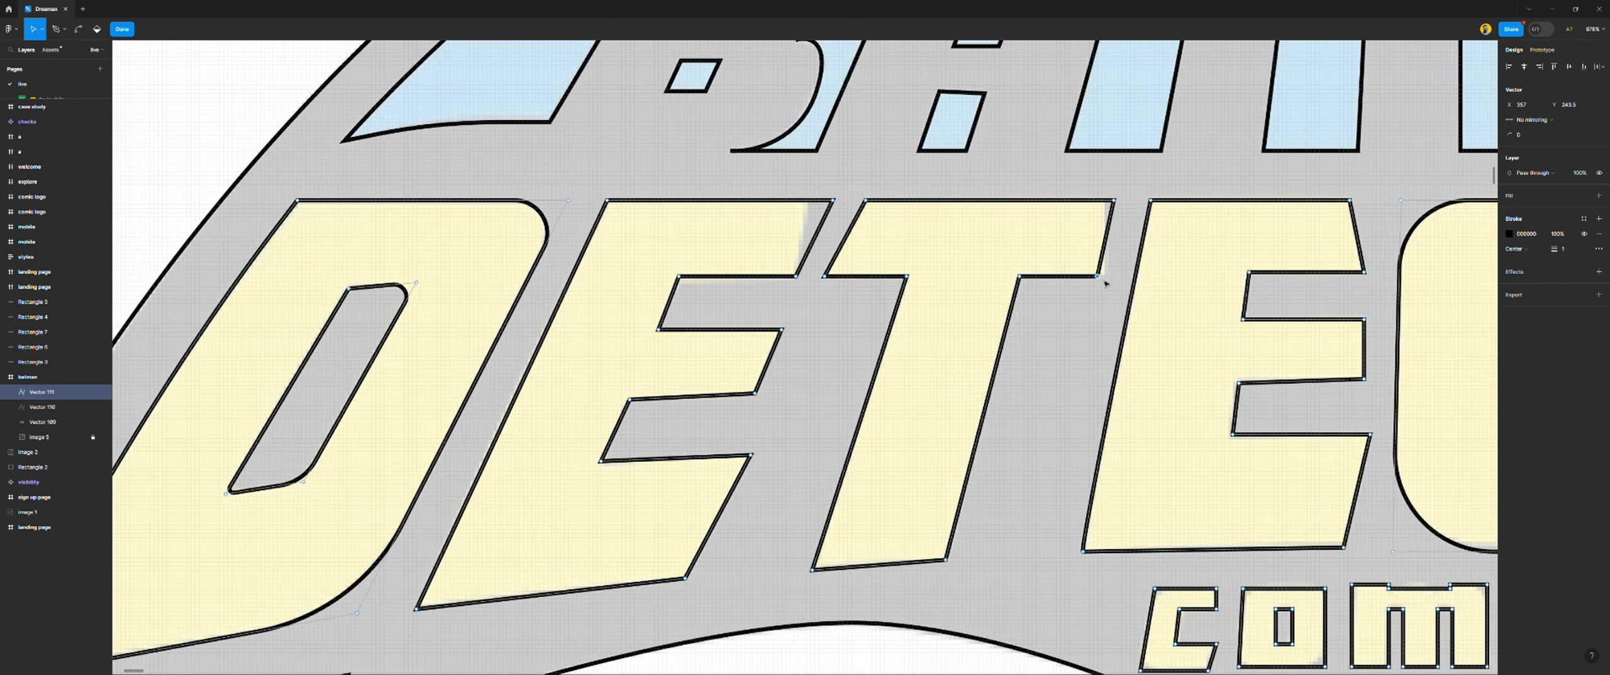
{"action": "left_click", "coordinate": [1093, 201]}
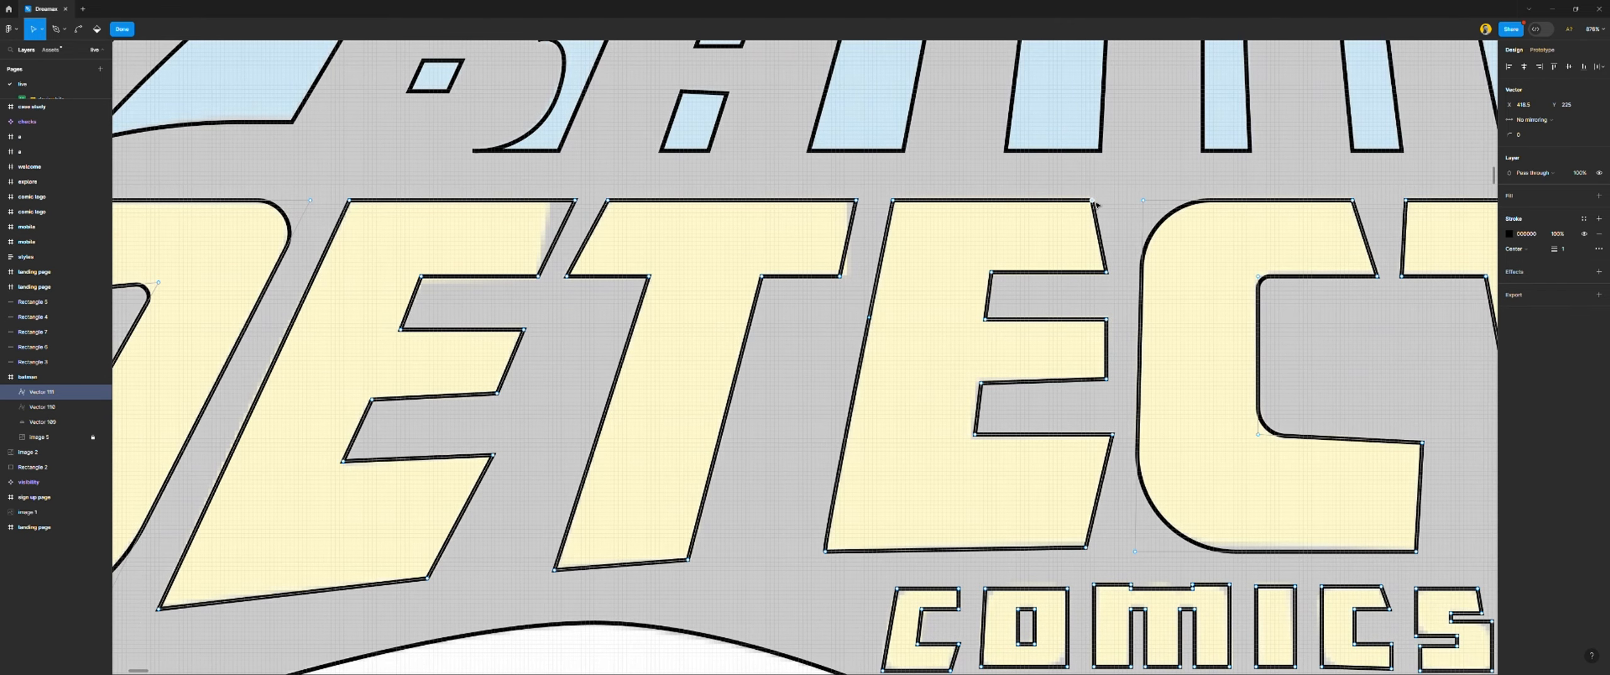
{"action": "left_click_drag", "start_coordinate": [1093, 201], "coordinate": [1122, 210]}
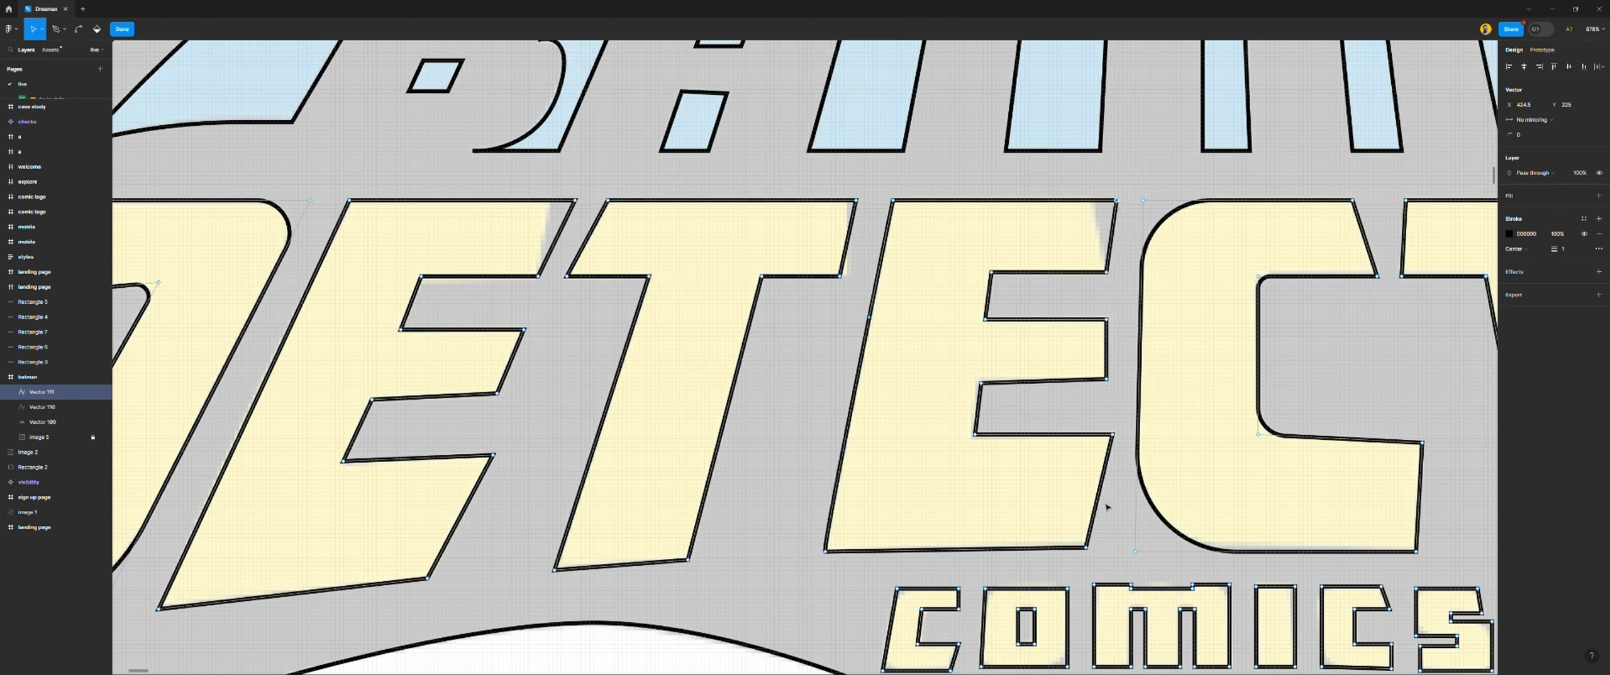
{"action": "left_click_drag", "start_coordinate": [1088, 551], "coordinate": [1117, 557]}
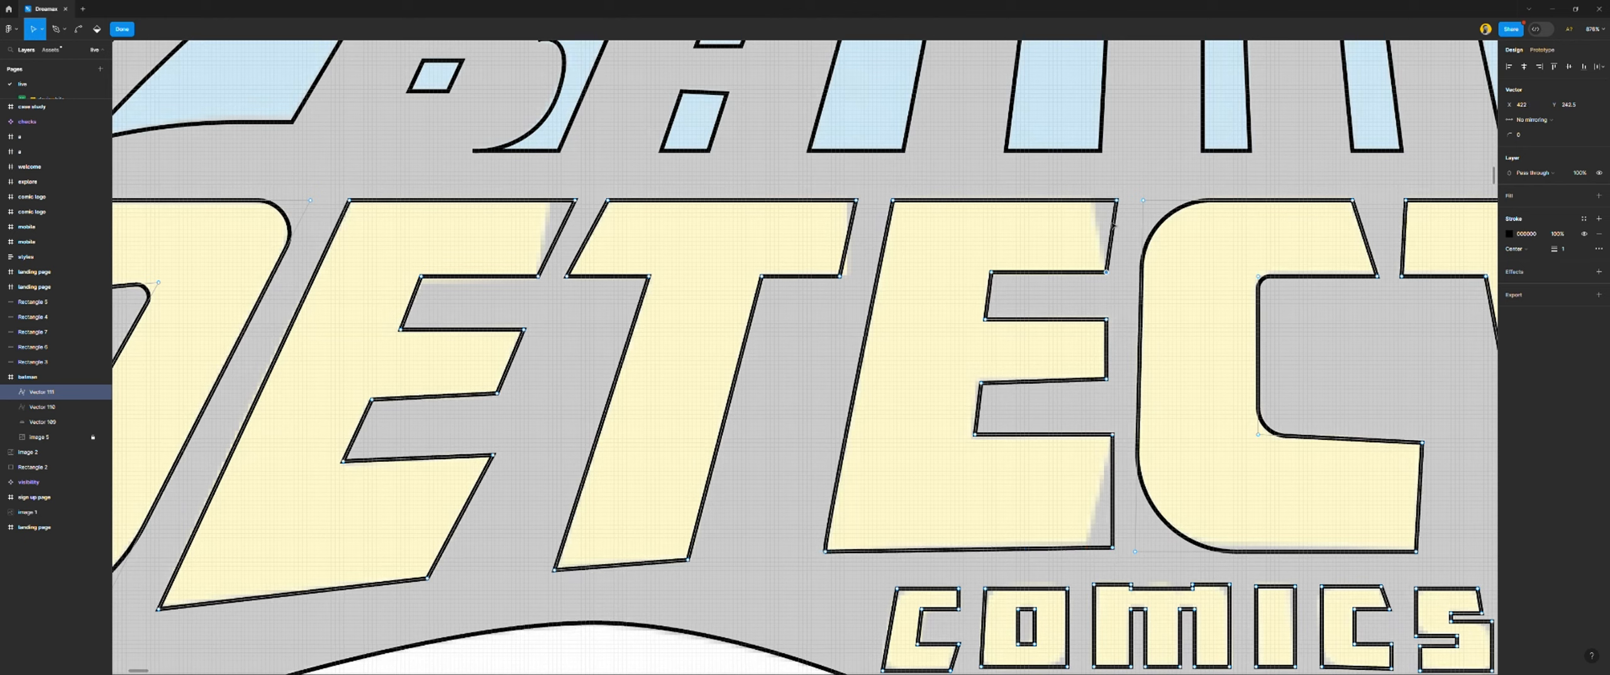
{"action": "left_click_drag", "start_coordinate": [1117, 201], "coordinate": [1109, 203]}
Move the C's upper-right corner outward and shift the left end of the second T's crossbar slightly inward
{"action": "scroll", "coordinate": [1103, 388], "scroll_direction": "right", "scroll_amount": 4}
{"action": "scroll", "coordinate": [1101, 388], "scroll_direction": "right", "scroll_amount": 3}
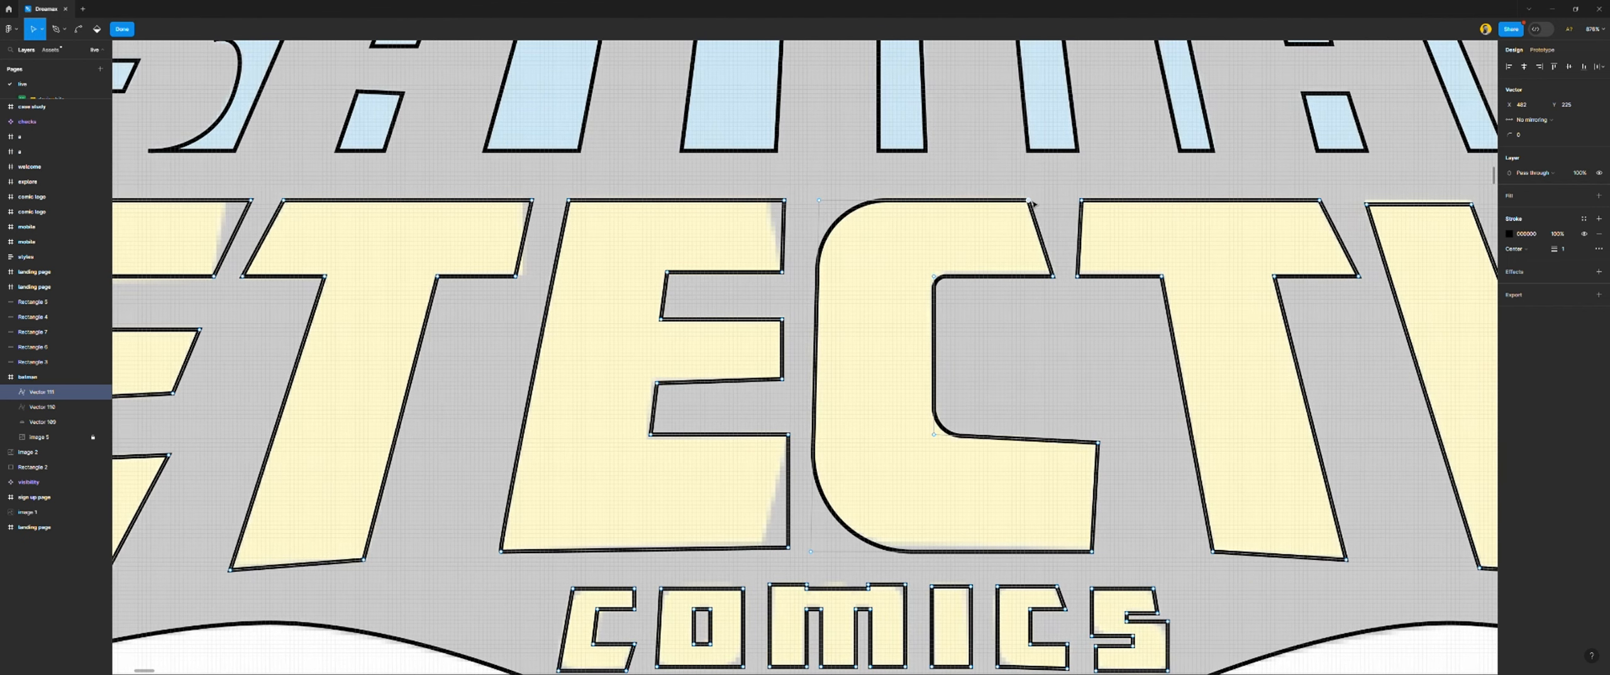
{"action": "mouse_move", "coordinate": [1031, 202]}
{"action": "left_mouse_down"}
{"action": "mouse_move", "coordinate": [1094, 218]}
{"action": "mouse_move", "coordinate": [1073, 281]}
{"action": "mouse_move", "coordinate": [1087, 281]}
{"action": "left_mouse_up"}
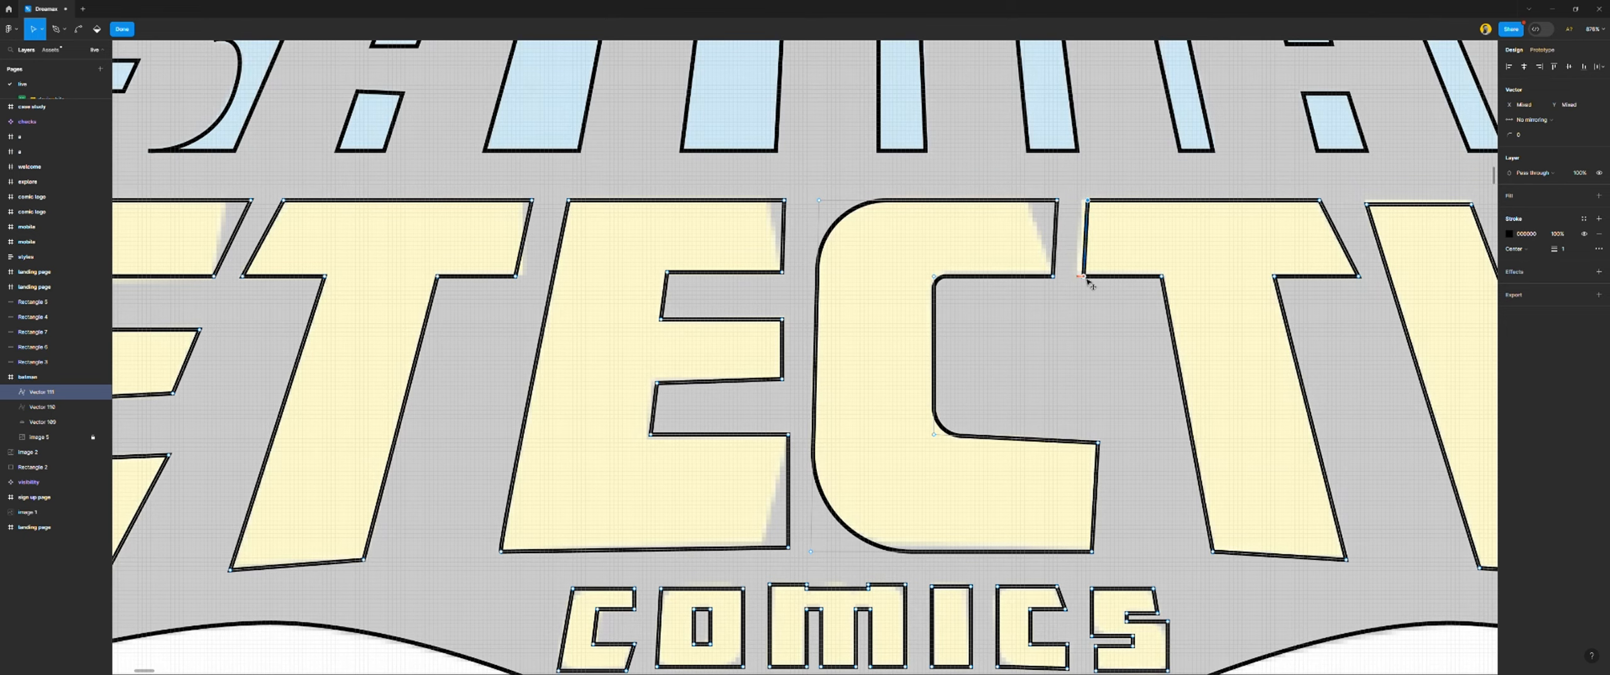
{"action": "scroll", "coordinate": [1125, 321], "scroll_direction": "right", "scroll_amount": 4}
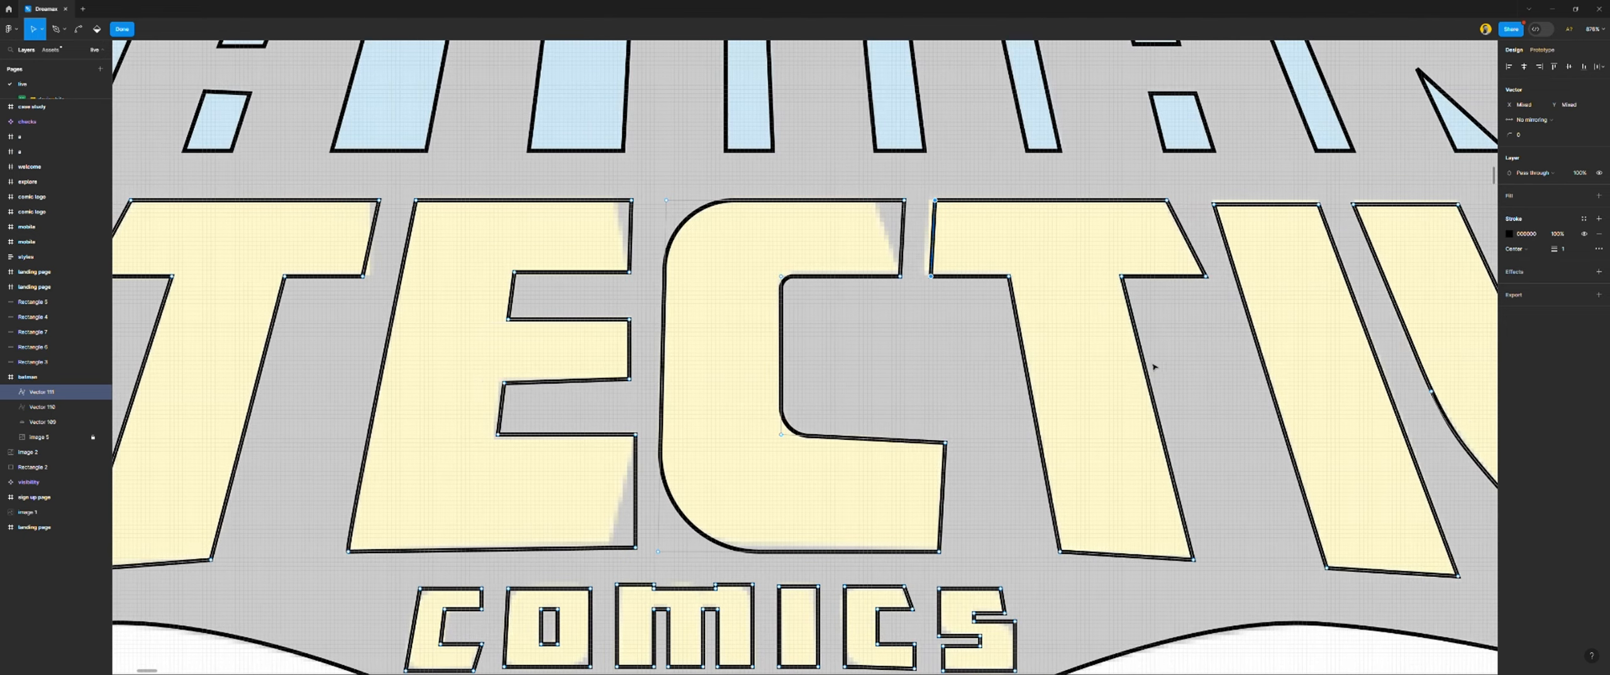
Move the lower-right corner of the C in DETECTIVE outward and shift the second T's upper-right crossbar corner slightly outward
{"action": "left_click_drag", "start_coordinate": [943, 557], "coordinate": [967, 565]}
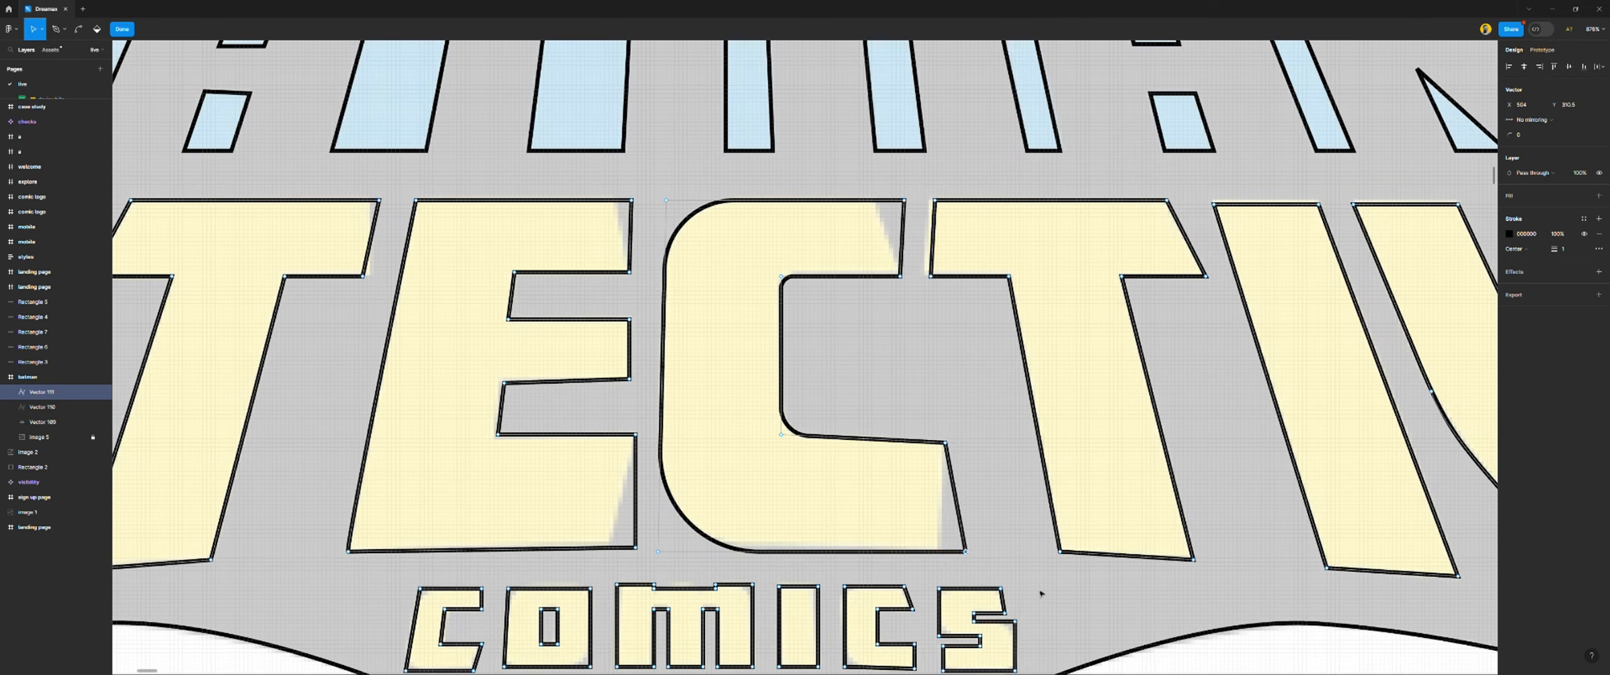
{"action": "scroll", "coordinate": [1065, 452], "scroll_direction": "right", "scroll_amount": 3}
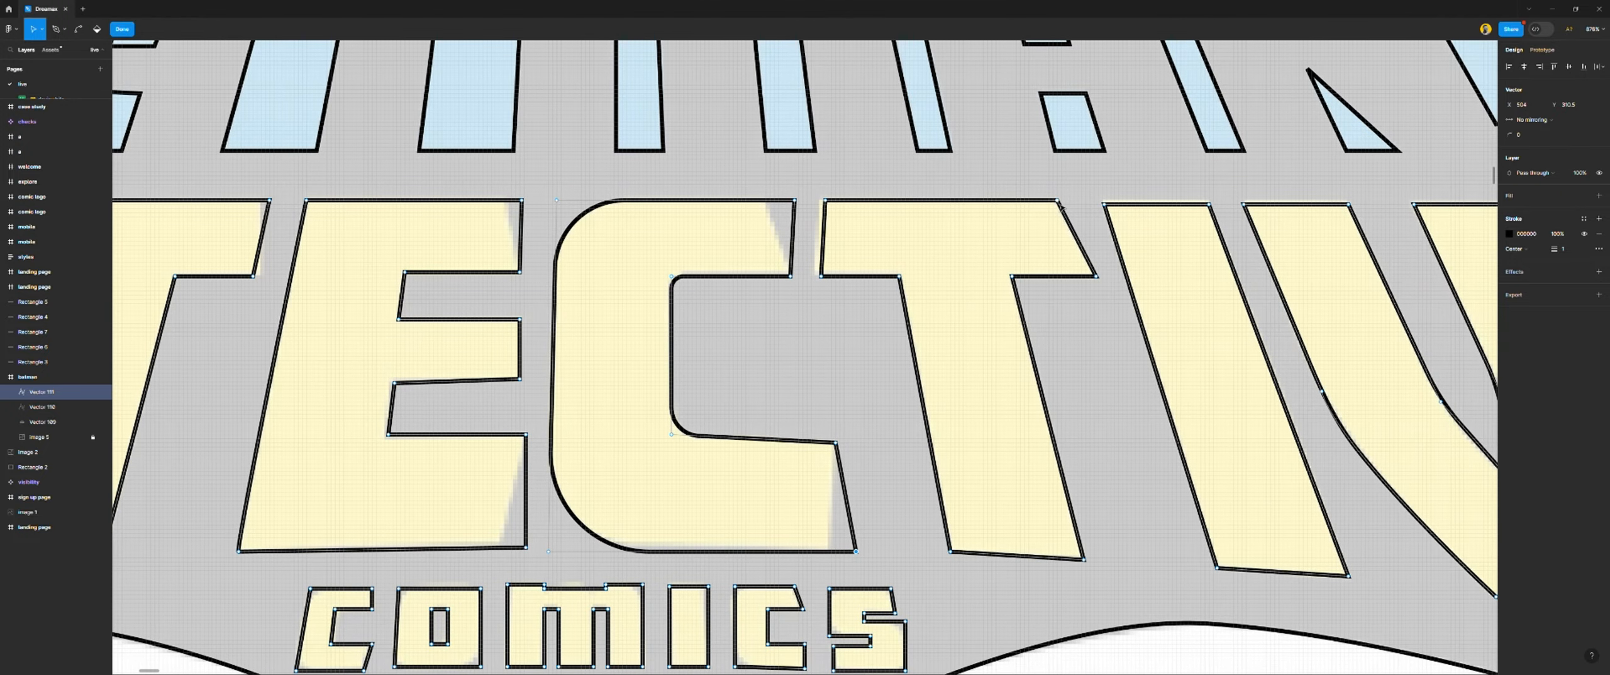
{"action": "left_click_drag", "start_coordinate": [1059, 203], "coordinate": [1073, 204]}
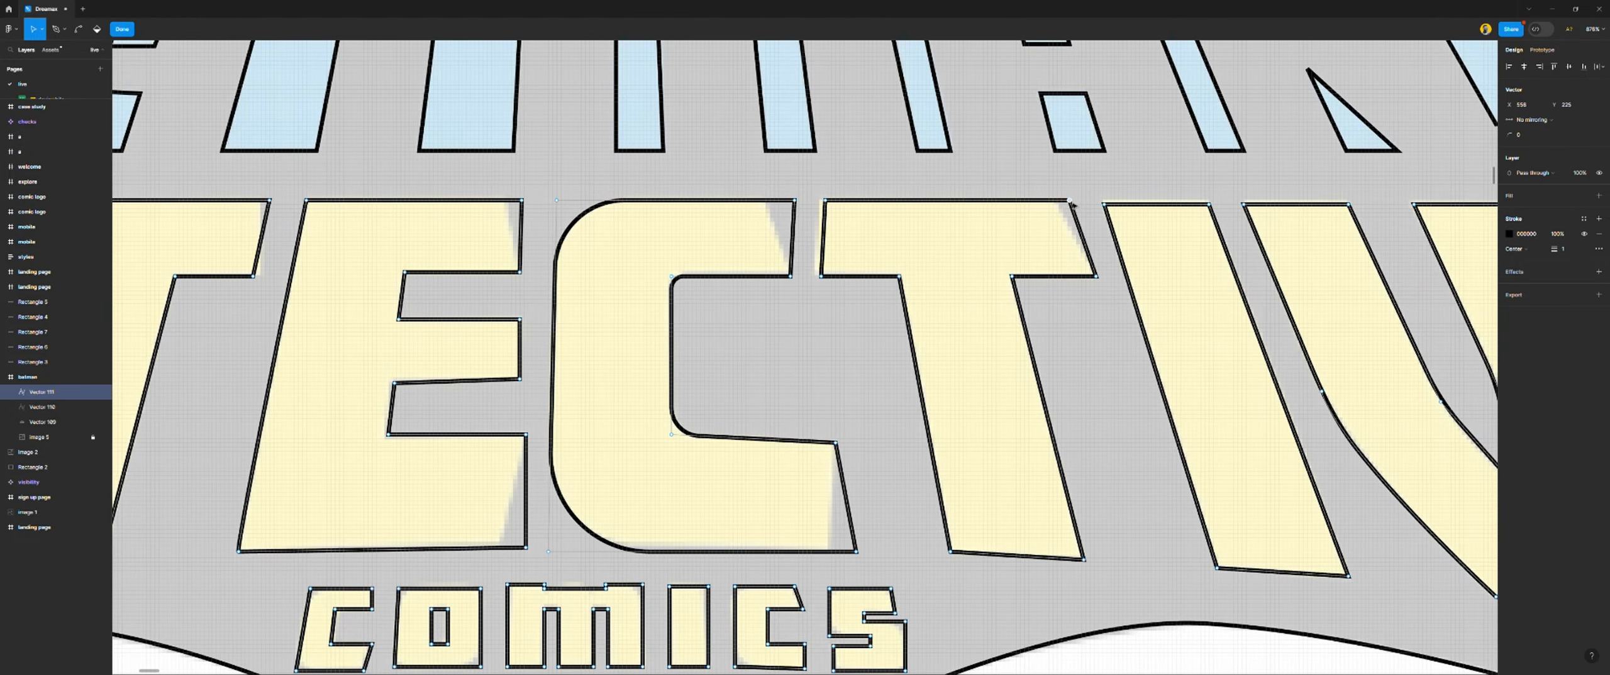
{"action": "left_click_drag", "start_coordinate": [1099, 283], "coordinate": [1099, 286]}
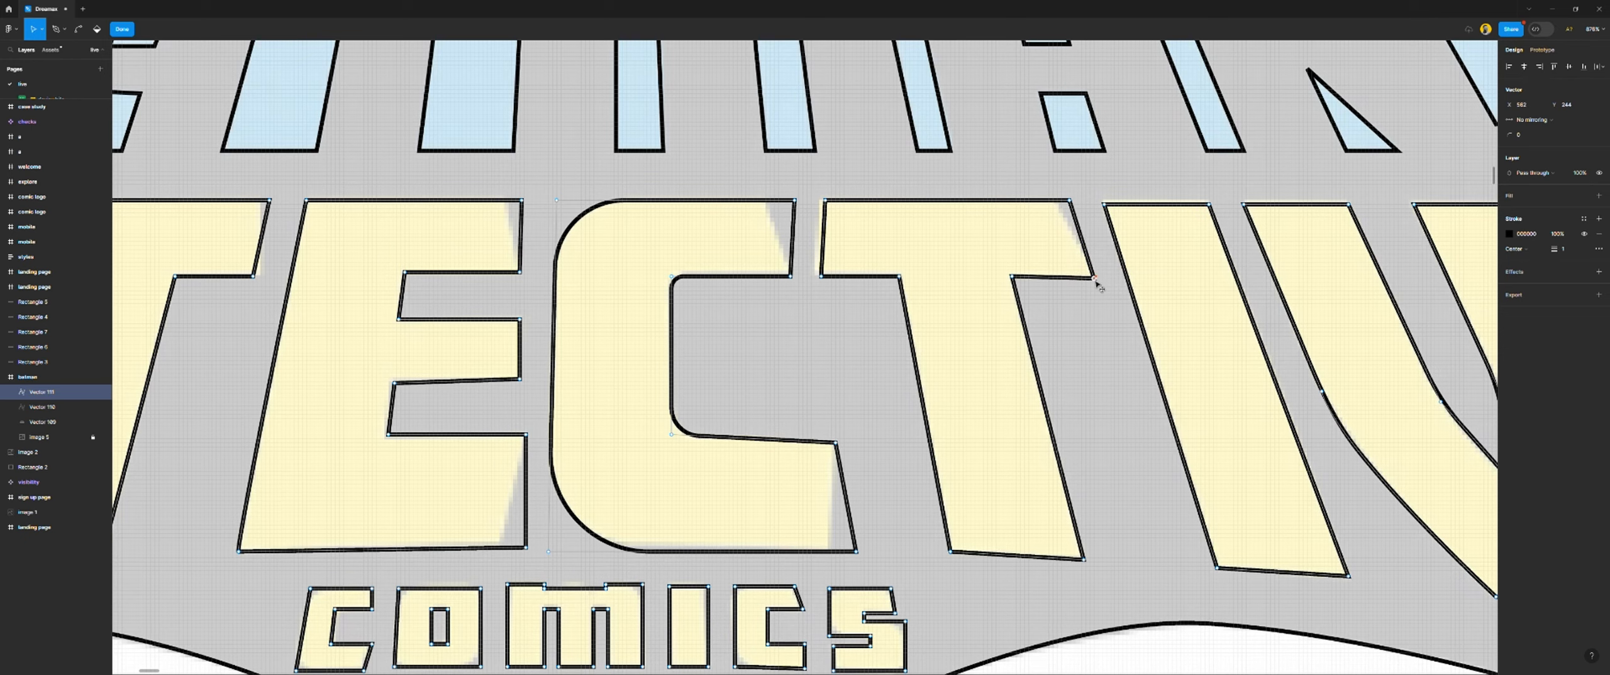
{"action": "key", "text": "ctrl+z"}
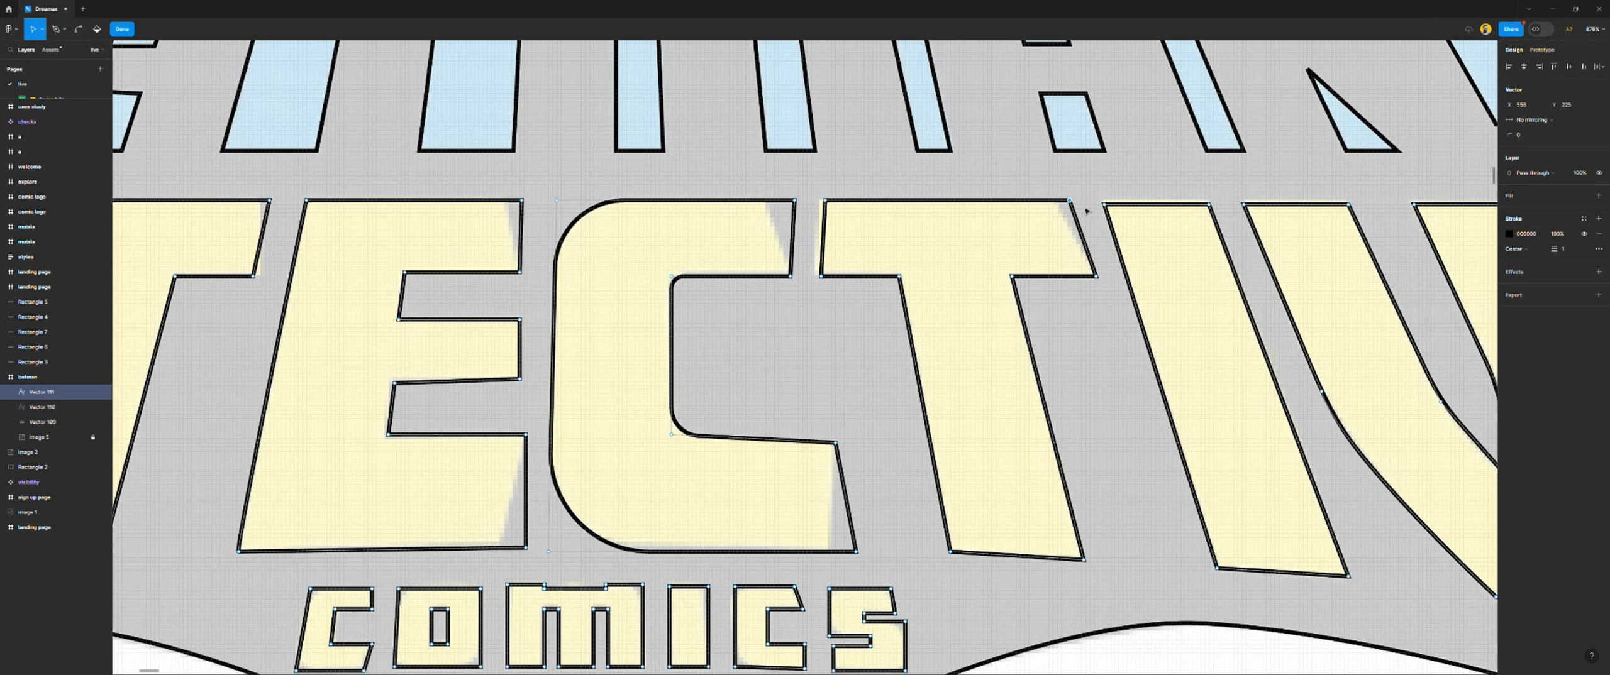
Round the lower-left corner of the upper bowl and the upper-right corner of the lower bowl on the S in COMICS
{"action": "scroll", "coordinate": [1106, 209], "scroll_direction": "right", "scroll_amount": 3}
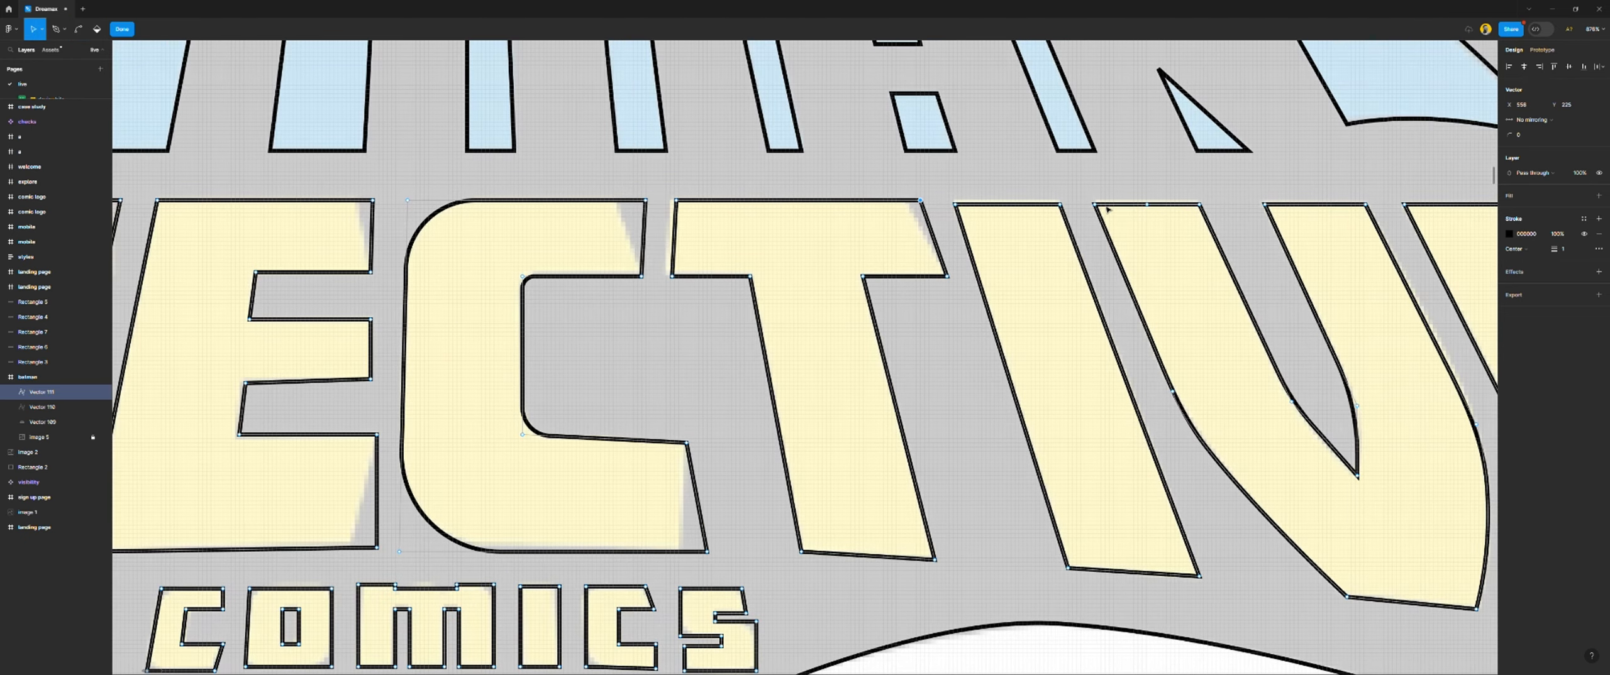
{"action": "scroll", "coordinate": [1106, 209], "scroll_direction": "right", "scroll_amount": 7}
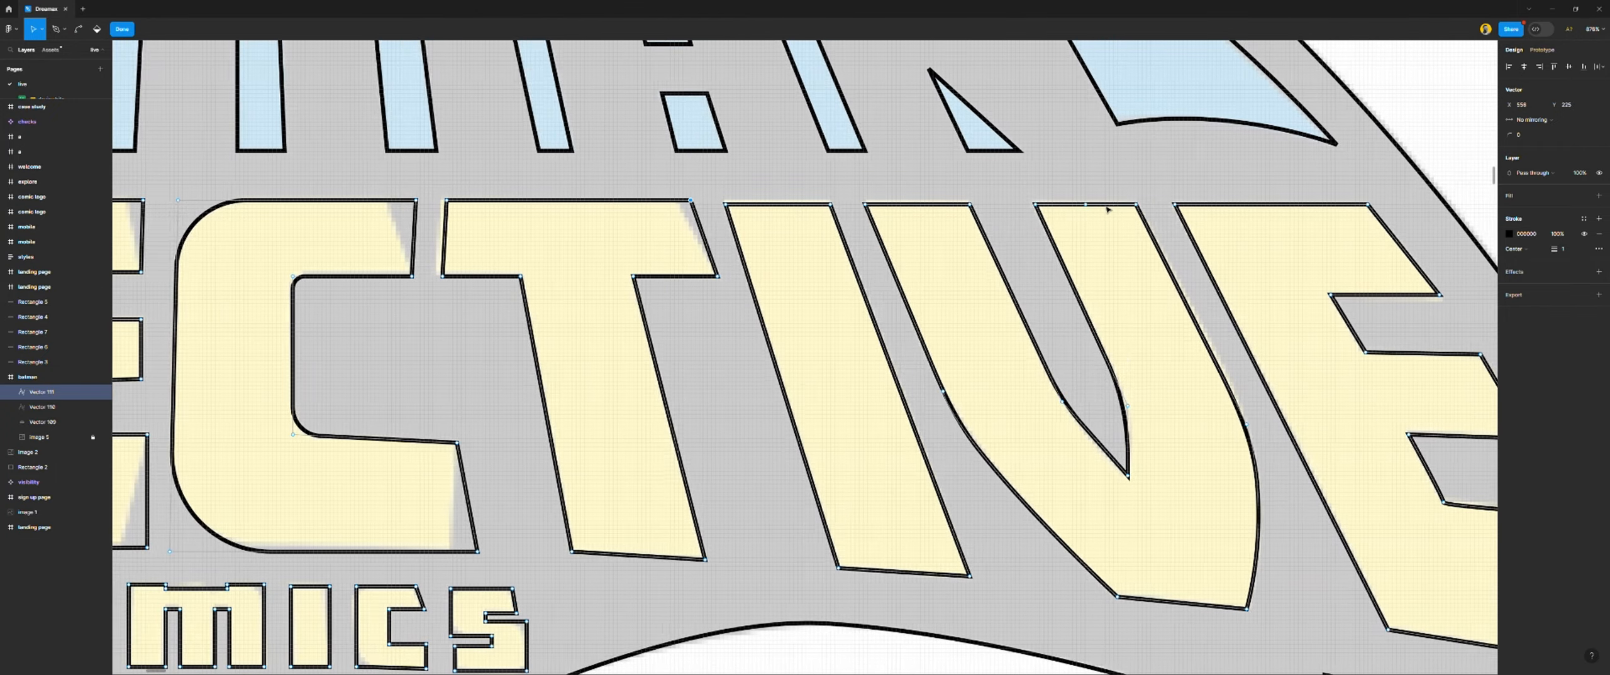
{"action": "scroll", "coordinate": [1108, 209], "scroll_direction": "down", "scroll_amount": 4}
{"action": "scroll", "coordinate": [1108, 209], "scroll_direction": "left", "scroll_amount": 3}
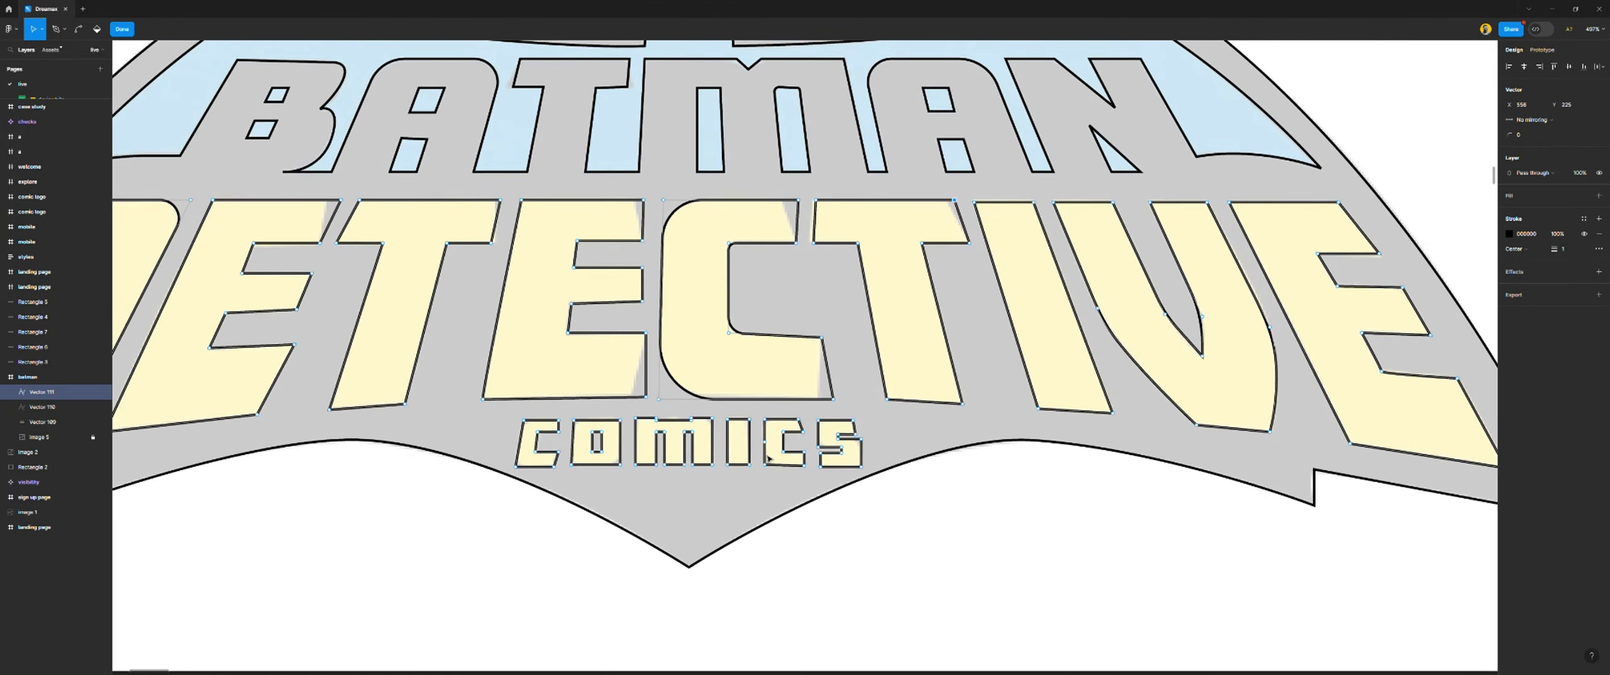
{"action": "scroll", "coordinate": [812, 470], "scroll_direction": "up", "scroll_amount": 1}
{"action": "scroll", "coordinate": [812, 471], "scroll_direction": "up", "scroll_amount": 7}
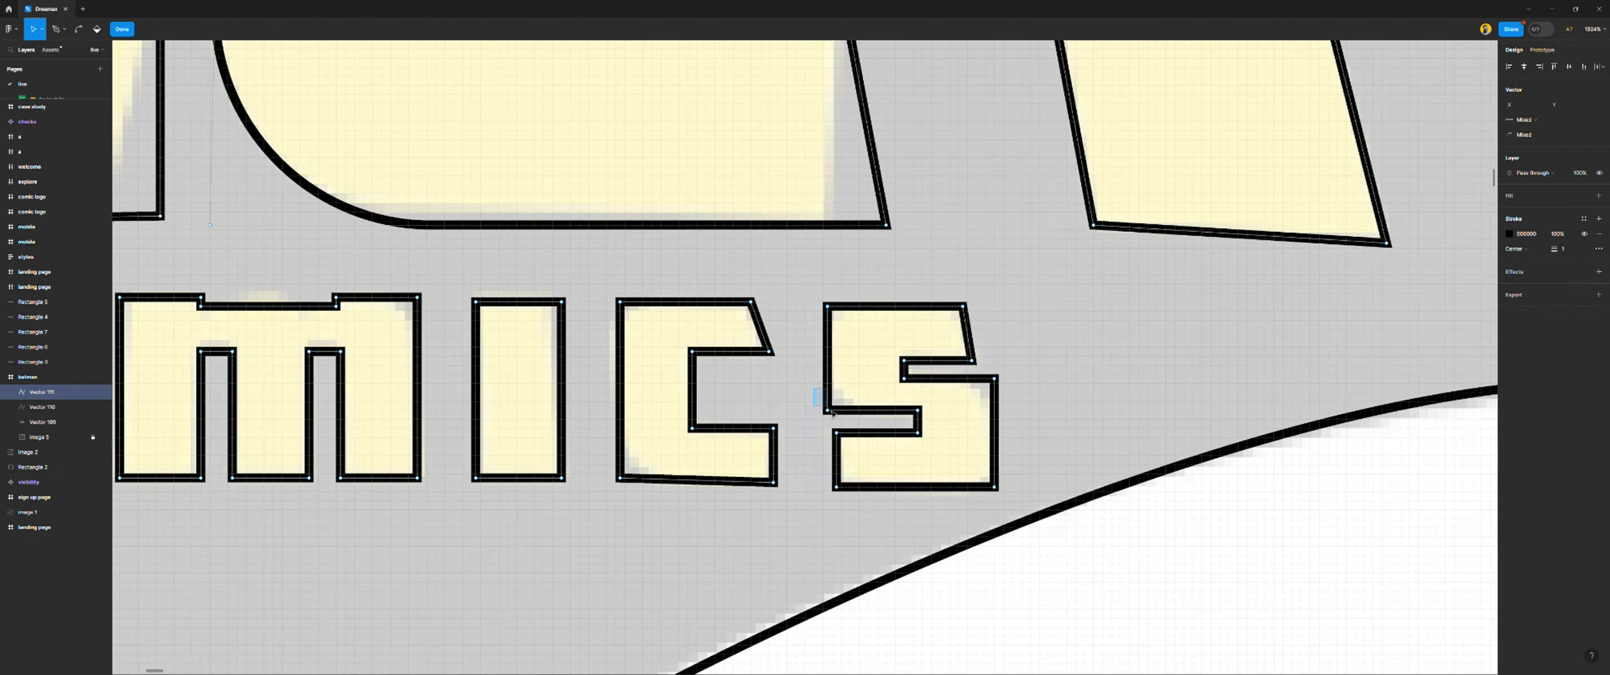
{"action": "left_click", "coordinate": [827, 410]}
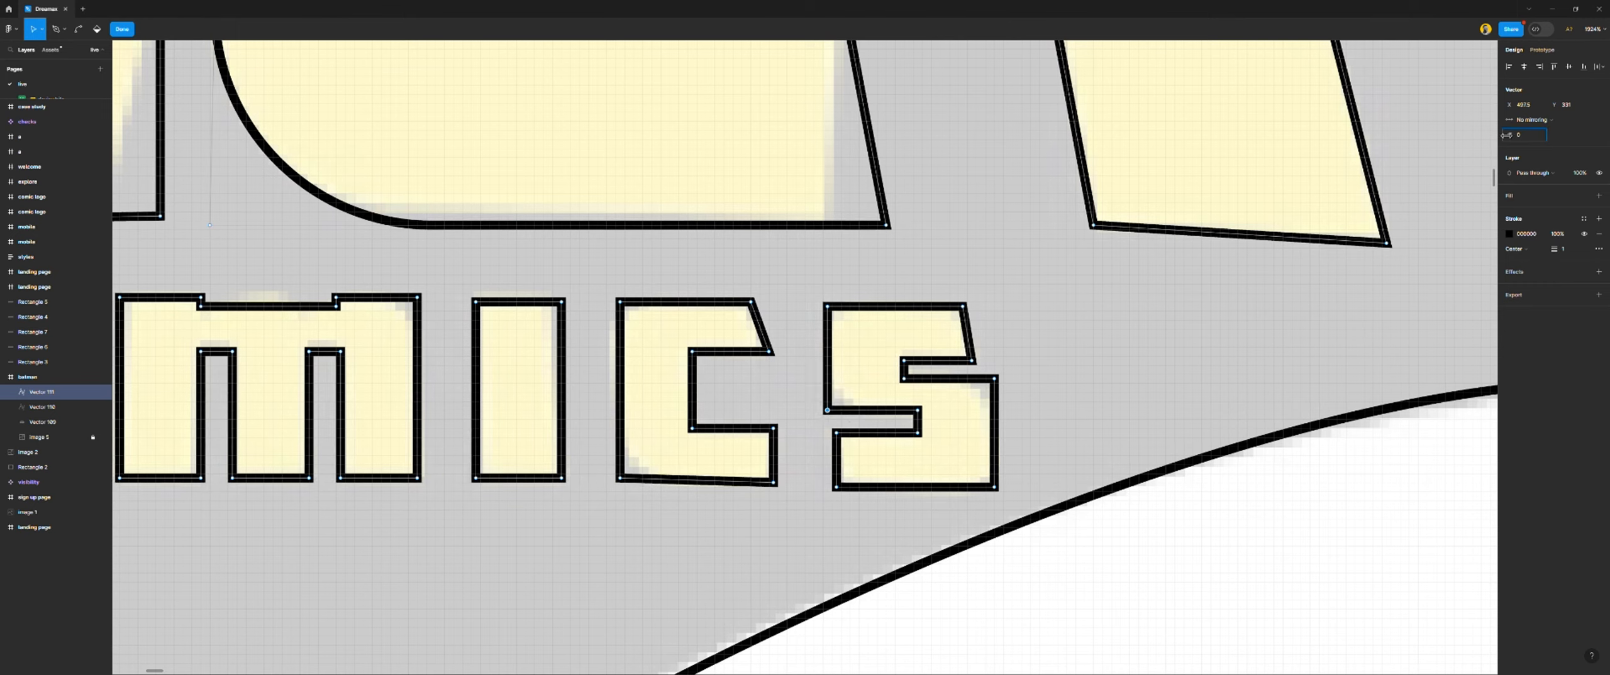
{"action": "left_click_drag", "start_coordinate": [1507, 136], "coordinate": [1510, 136]}
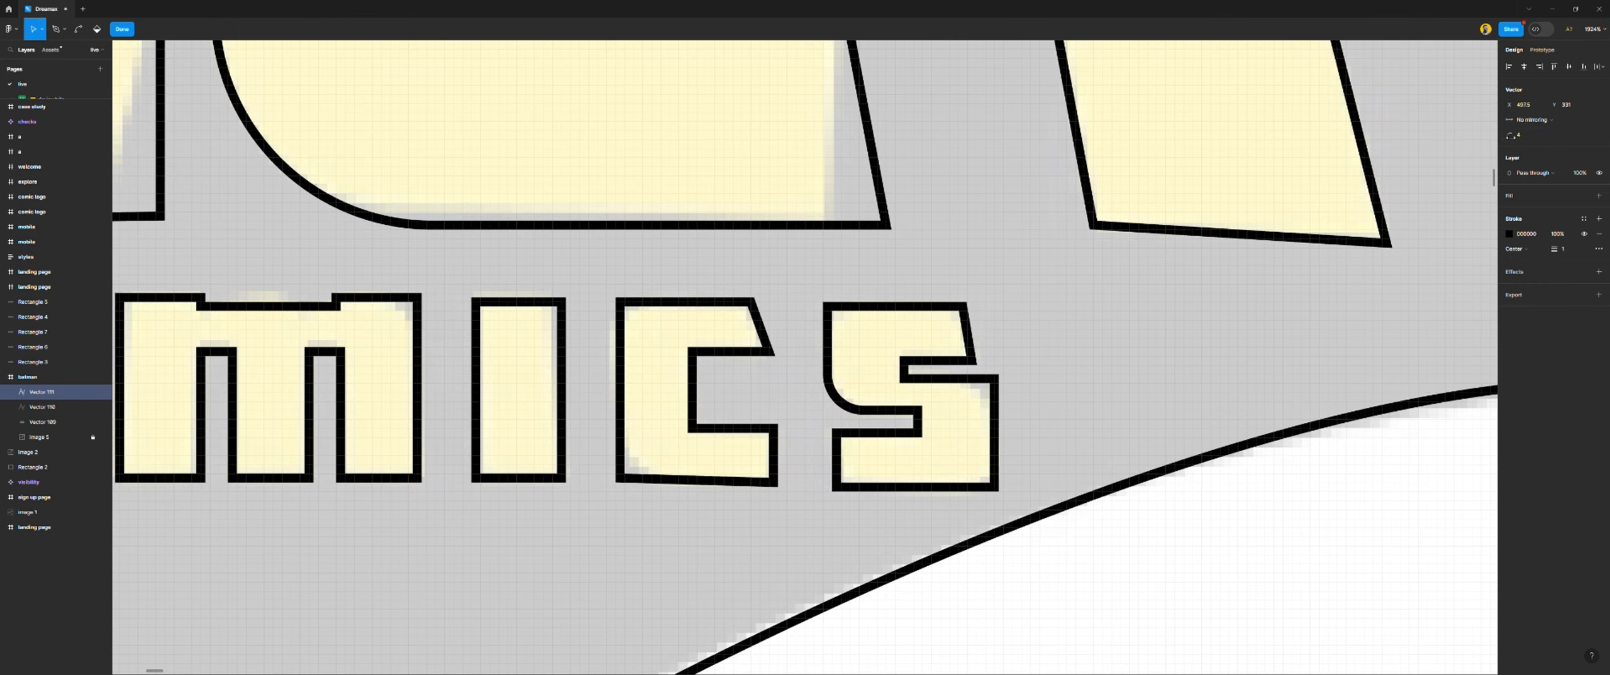
{"action": "left_click", "coordinate": [994, 379]}
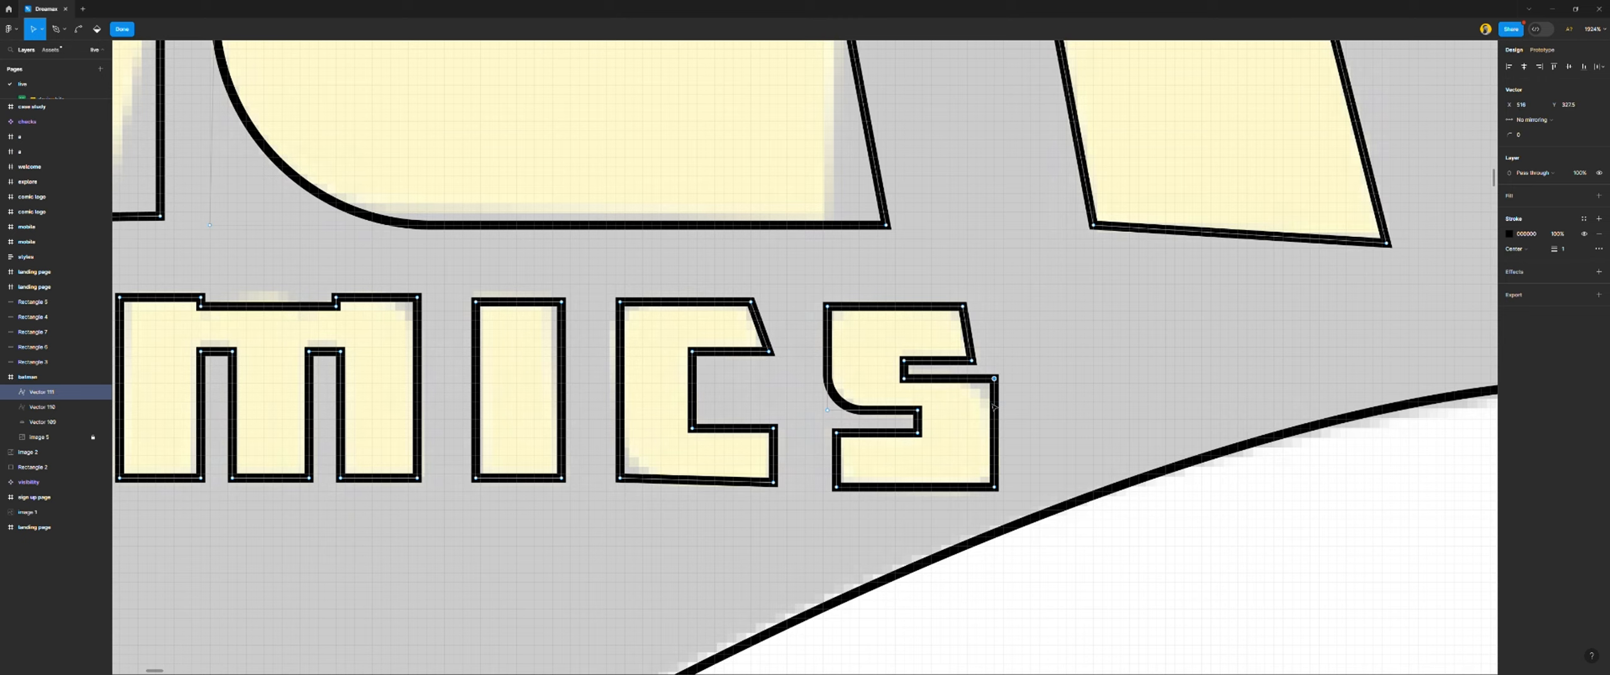
{"action": "left_click_drag", "start_coordinate": [1508, 137], "coordinate": [1512, 135]}
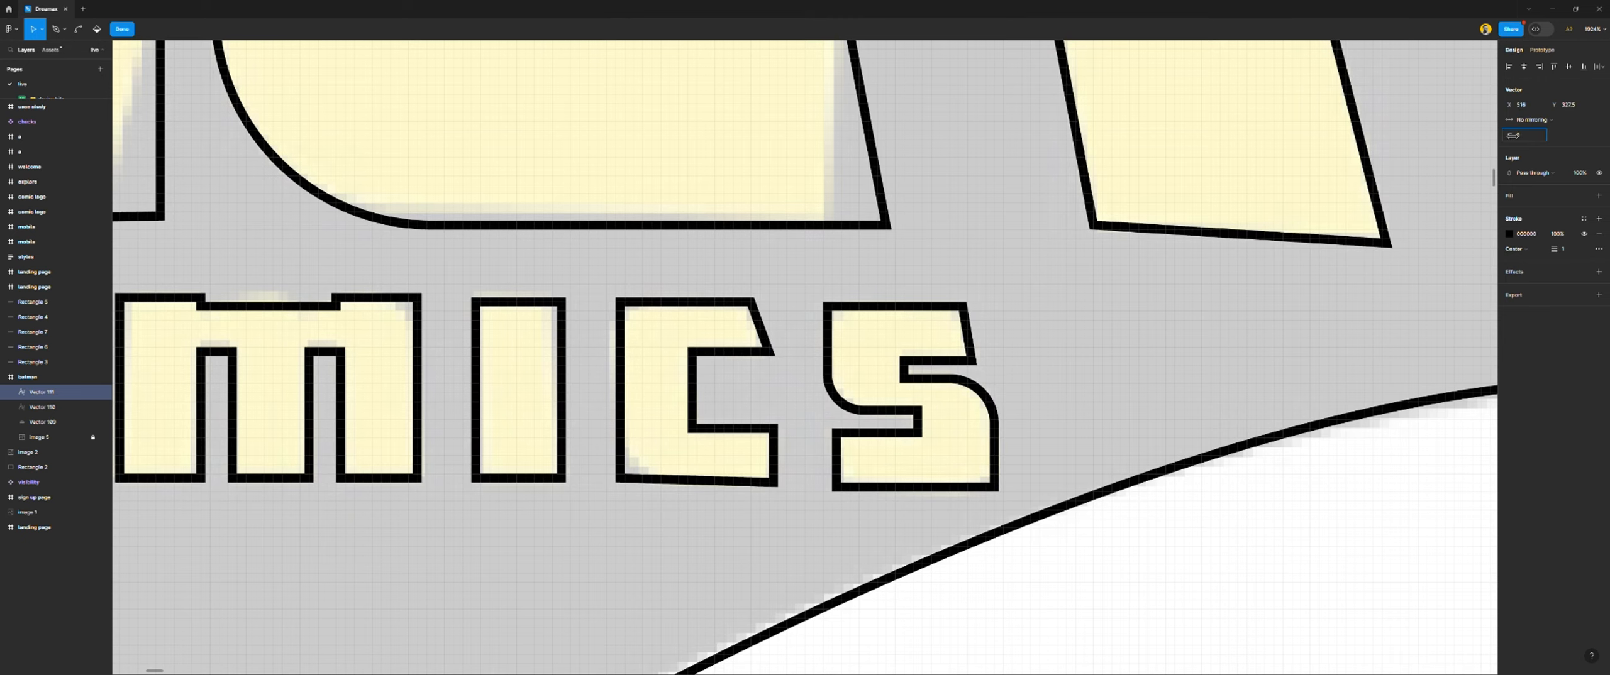
Round the upper-left corner of the S in COMICS with a radius of 2
{"action": "left_click", "coordinate": [826, 306]}
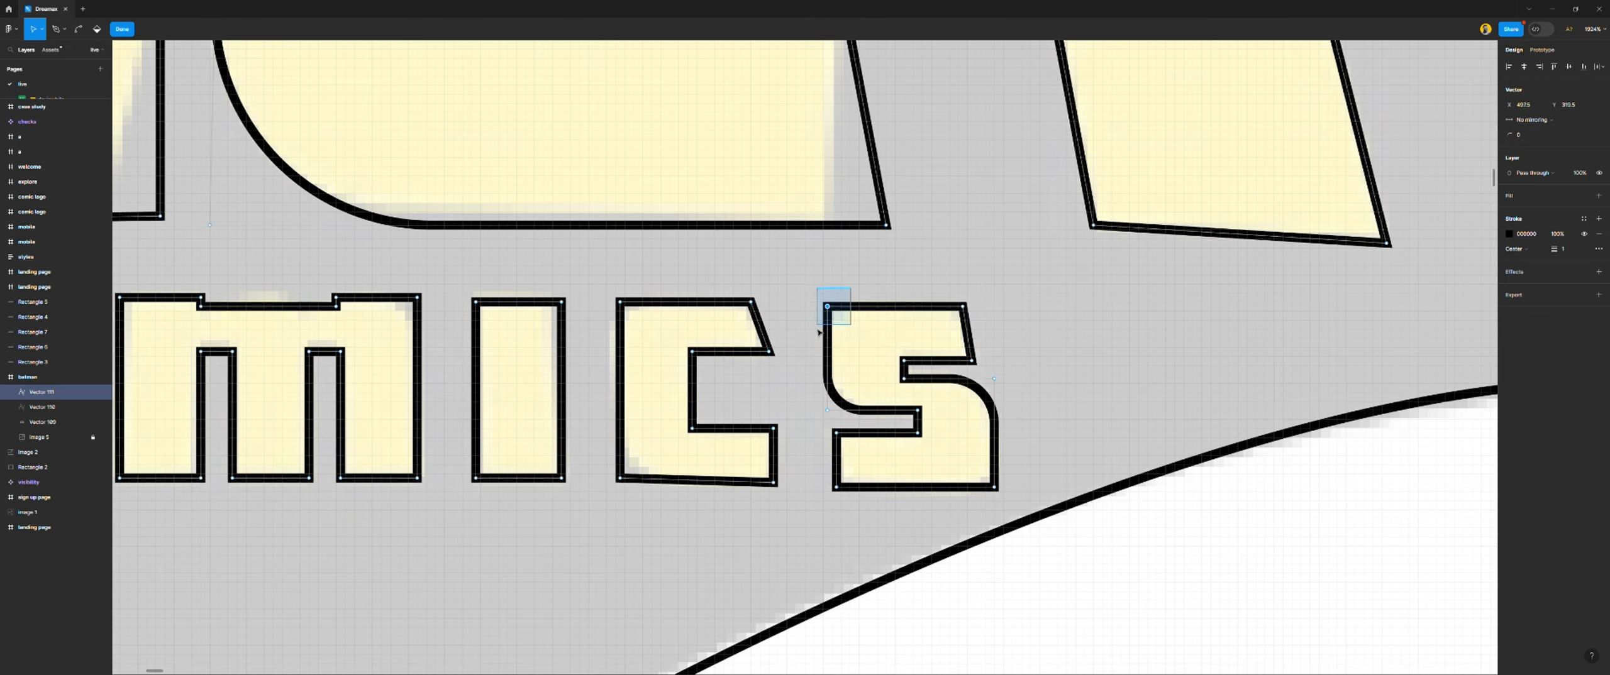
{"action": "left_click_drag", "start_coordinate": [1507, 142], "coordinate": [1506, 139]}
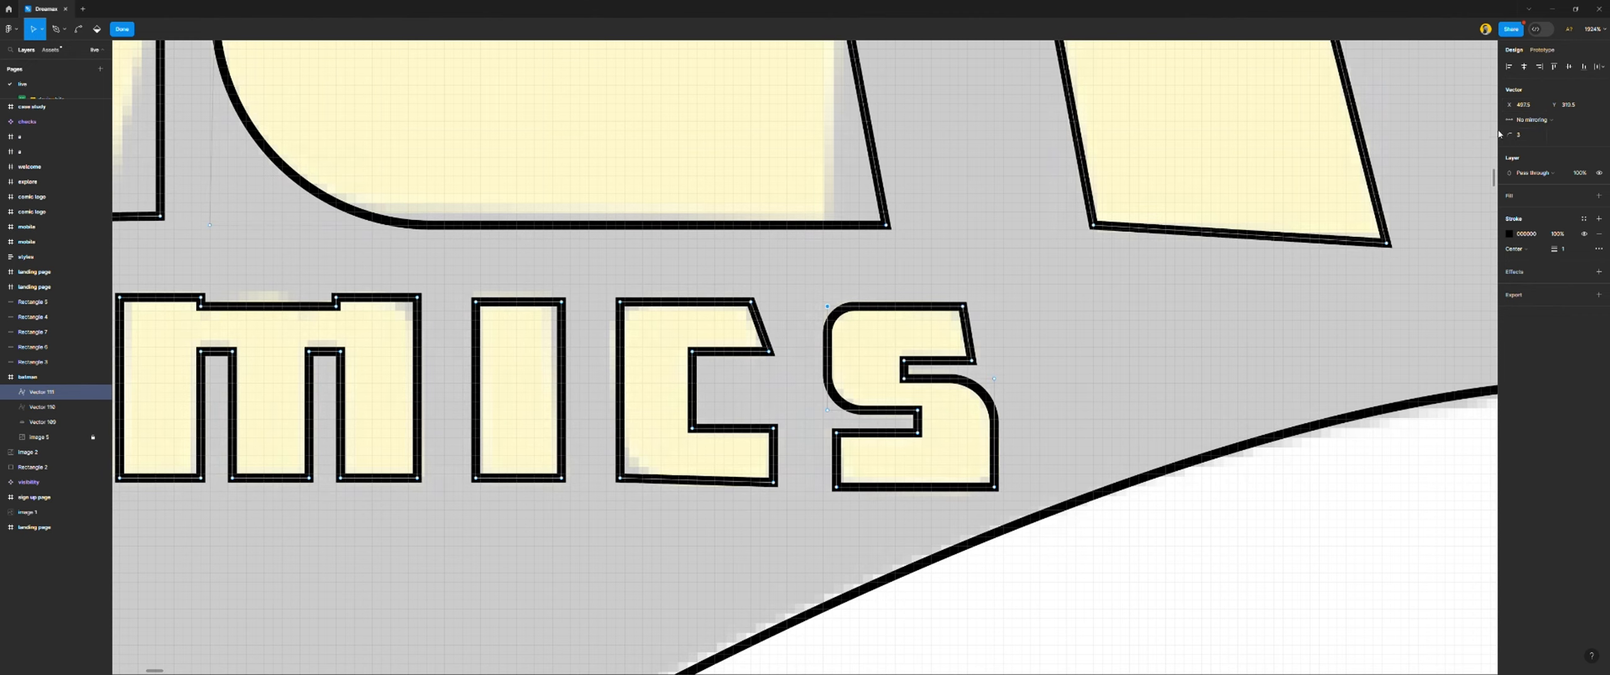
{"action": "left_click", "coordinate": [1524, 137]}
{"action": "type", "text": "2"}
{"action": "key", "text": "Return"}
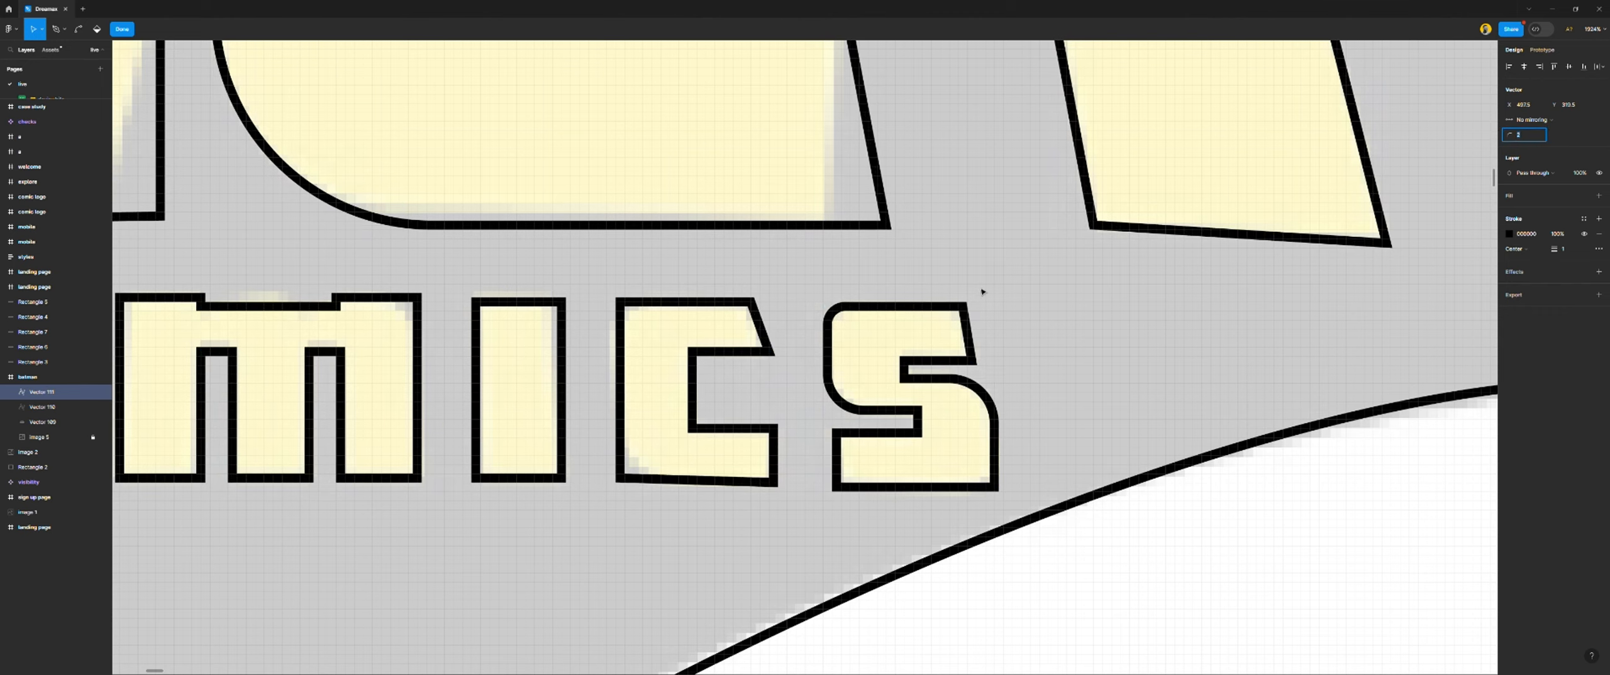
Round the S's lower-right corner with a radius of 3 and reduce the radius of the corner directly above it
{"action": "left_click_drag", "start_coordinate": [1031, 459], "coordinate": [973, 505]}
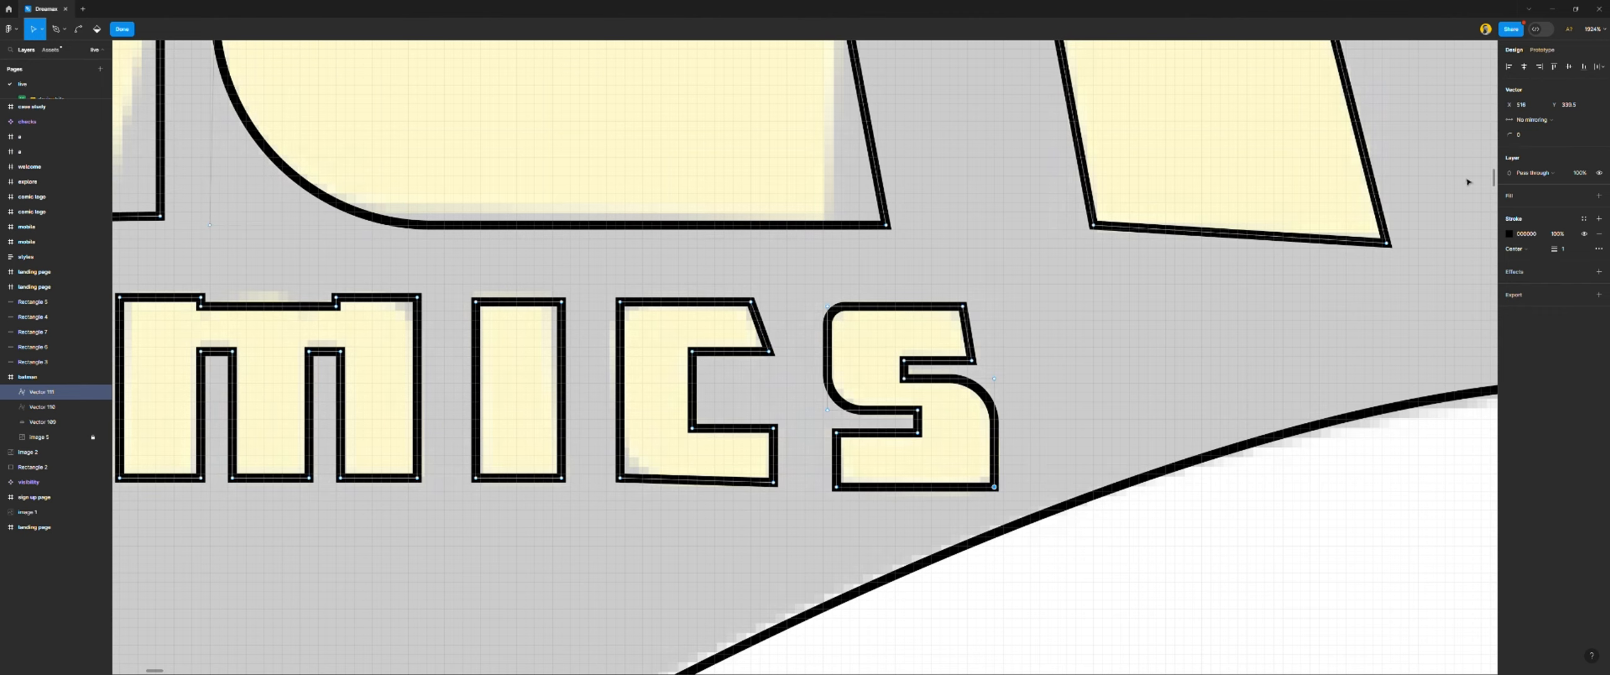
{"action": "left_click", "coordinate": [1523, 138]}
{"action": "type", "text": "2"}
{"action": "key", "text": "Return"}
{"action": "type", "text": "3"}
{"action": "key", "text": "Return"}
{"action": "left_click", "coordinate": [993, 379]}
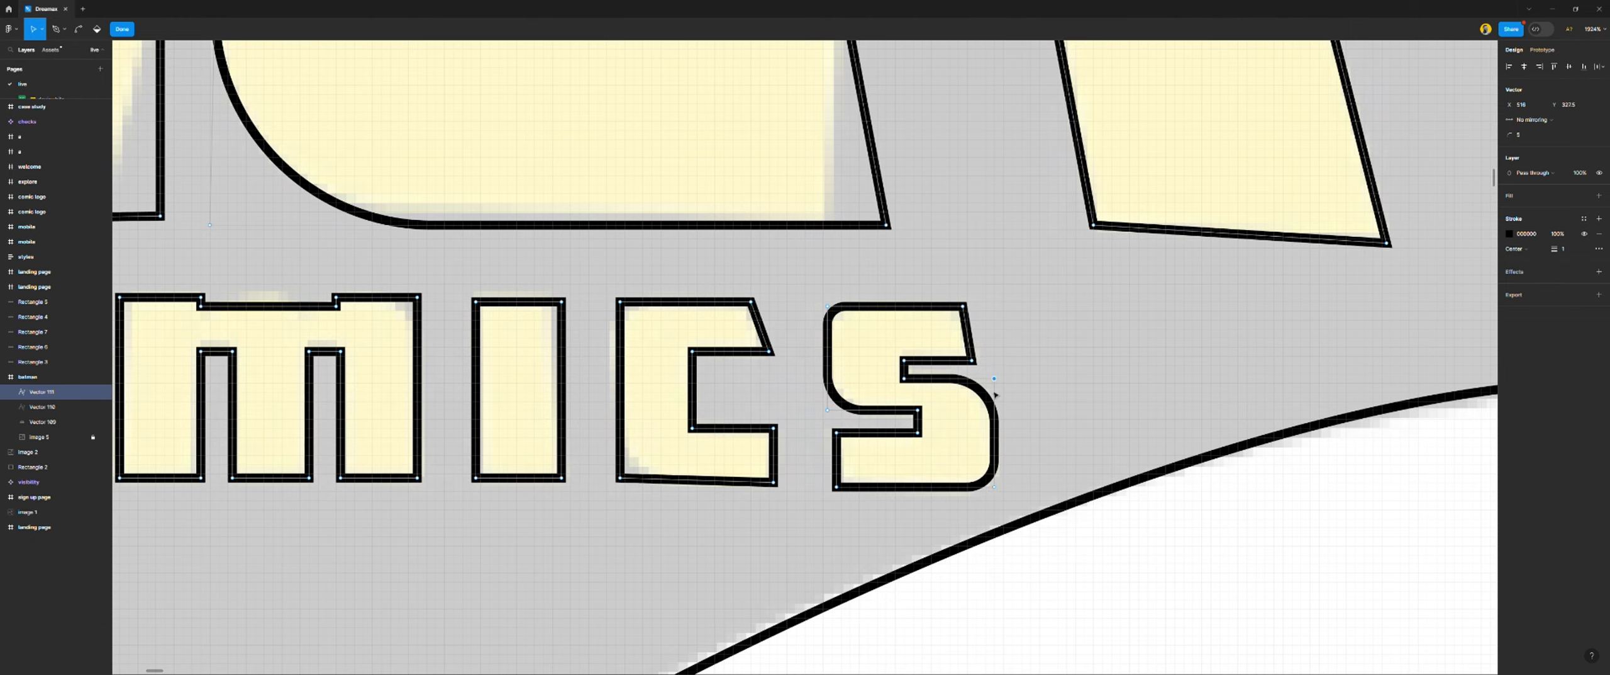
{"action": "left_click", "coordinate": [1519, 136]}
{"action": "key", "text": "Down"}
Round the closed inner ends of both horizontal slots in the S of COMICS
{"action": "left_click_drag", "start_coordinate": [946, 401], "coordinate": [909, 456]}
{"action": "left_click_drag", "start_coordinate": [1508, 136], "coordinate": [1513, 136]}
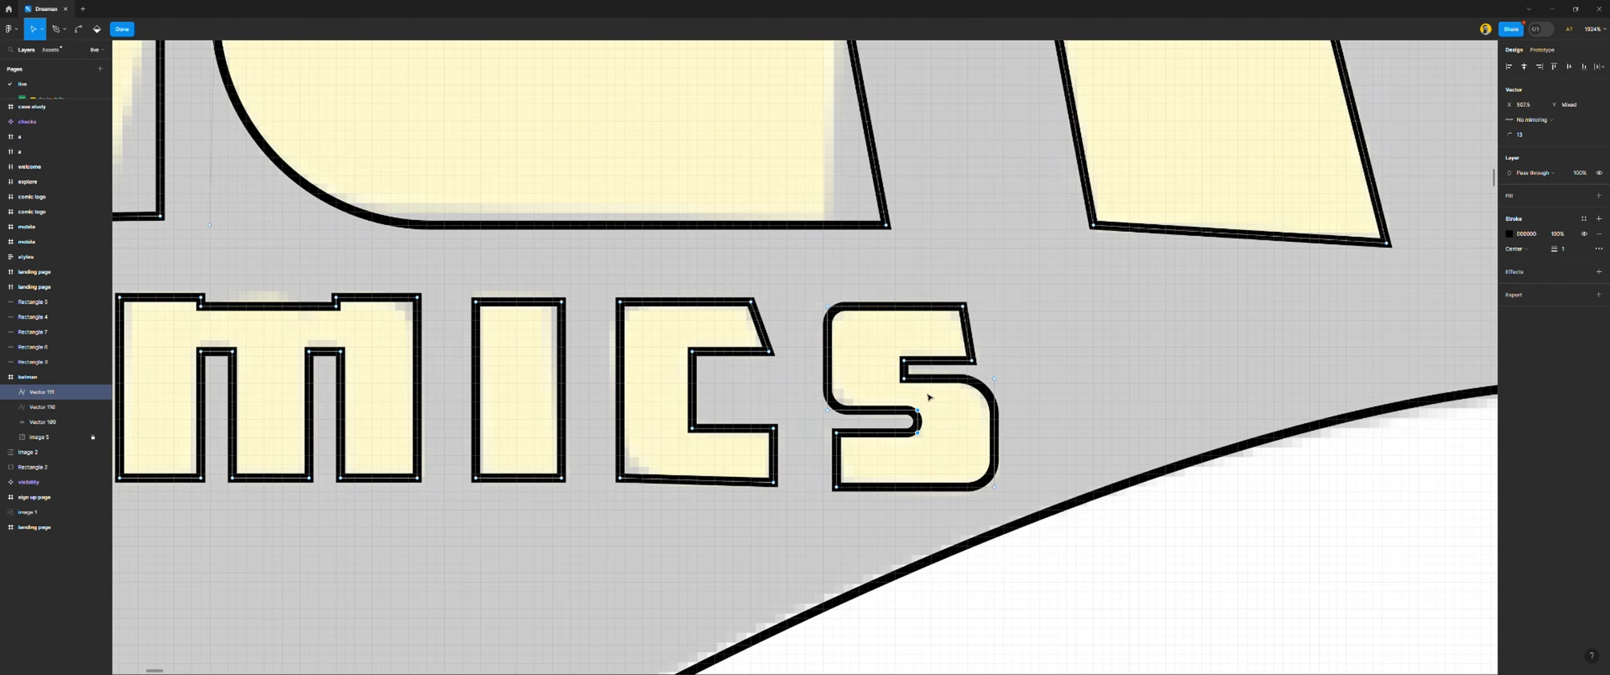
{"action": "left_click_drag", "start_coordinate": [926, 393], "coordinate": [894, 346]}
{"action": "left_click_drag", "start_coordinate": [1509, 136], "coordinate": [1512, 136]}
{"action": "left_click_drag", "start_coordinate": [974, 364], "coordinate": [970, 302]}
{"action": "key", "text": "ctrl+z"}
{"action": "scroll", "coordinate": [976, 304], "scroll_direction": "left", "scroll_amount": 5}
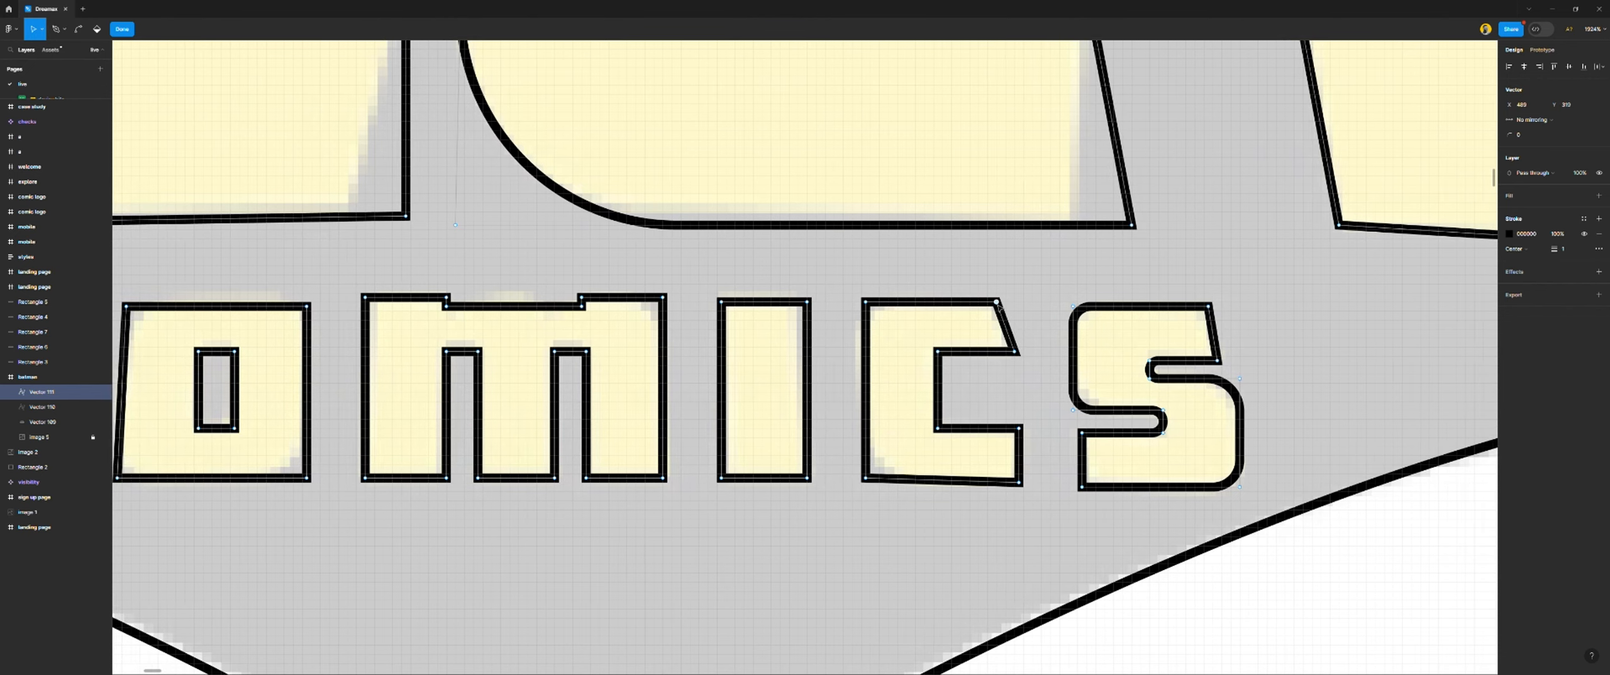
{"action": "left_click_drag", "start_coordinate": [999, 305], "coordinate": [1006, 312]}
{"action": "key", "text": "ctrl+z"}
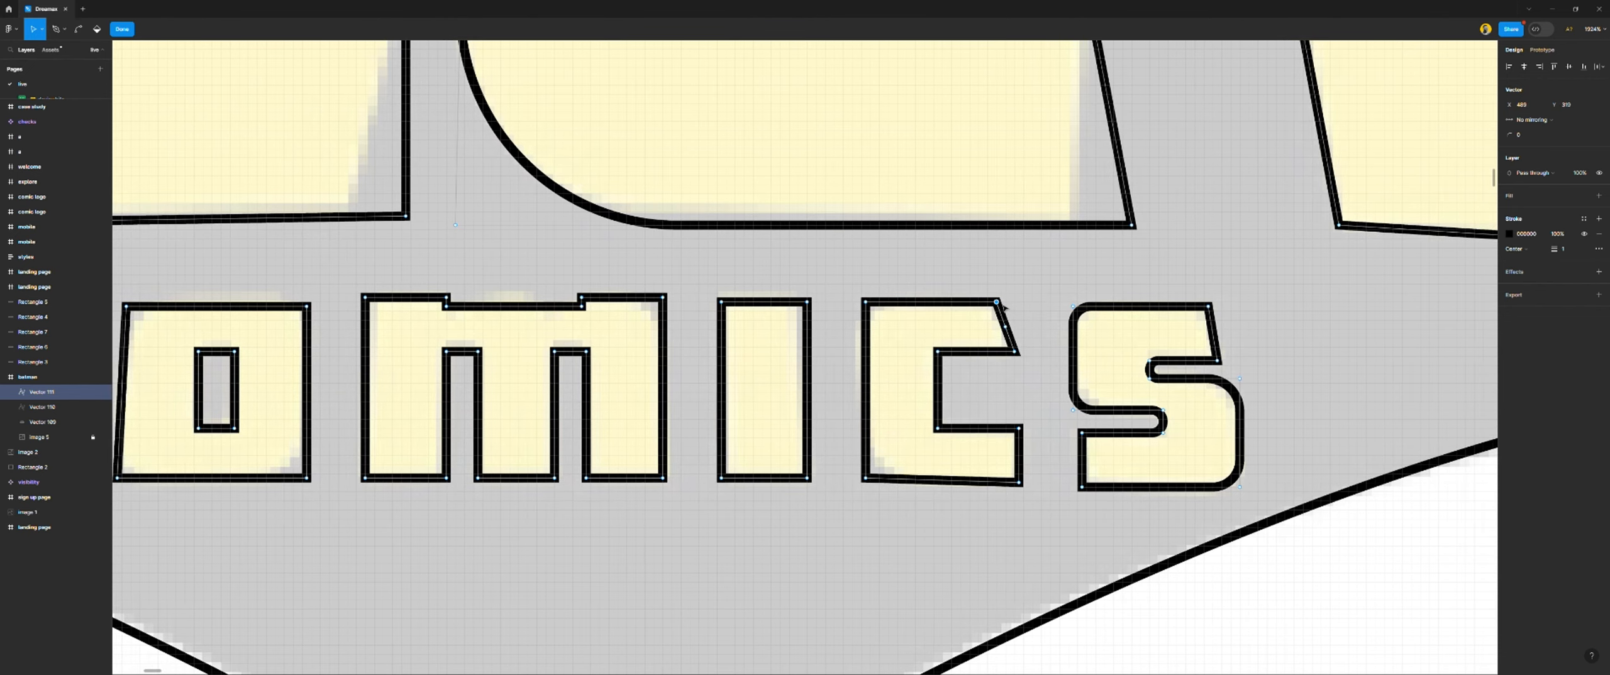
Round the M's two outer top corners and the top corners of its two inner slots in COMICS
{"action": "scroll", "coordinate": [899, 355], "scroll_direction": "left", "scroll_amount": 8}
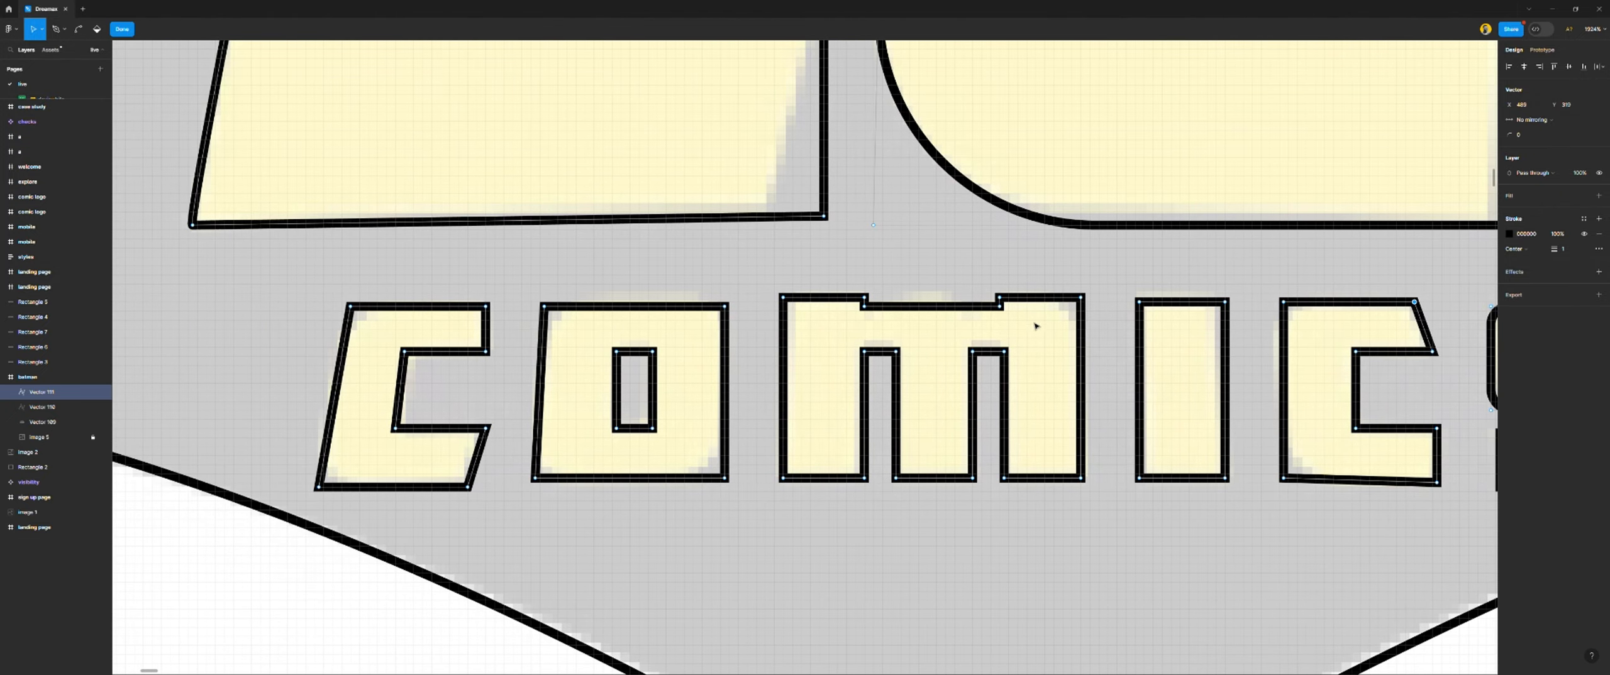
{"action": "left_click", "coordinate": [1081, 297]}
{"action": "left_click", "coordinate": [783, 297], "text": "shift"}
{"action": "left_click_drag", "start_coordinate": [1509, 135], "coordinate": [1499, 146]}
{"action": "left_click_drag", "start_coordinate": [1033, 346], "coordinate": [840, 377]}
{"action": "left_click_drag", "start_coordinate": [1508, 135], "coordinate": [1505, 135]}
Round the corners of the O's inner opening into a pill shape and round its four outer corners
{"action": "scroll", "coordinate": [949, 417], "scroll_direction": "left", "scroll_amount": 3}
{"action": "scroll", "coordinate": [949, 416], "scroll_direction": "left", "scroll_amount": 2}
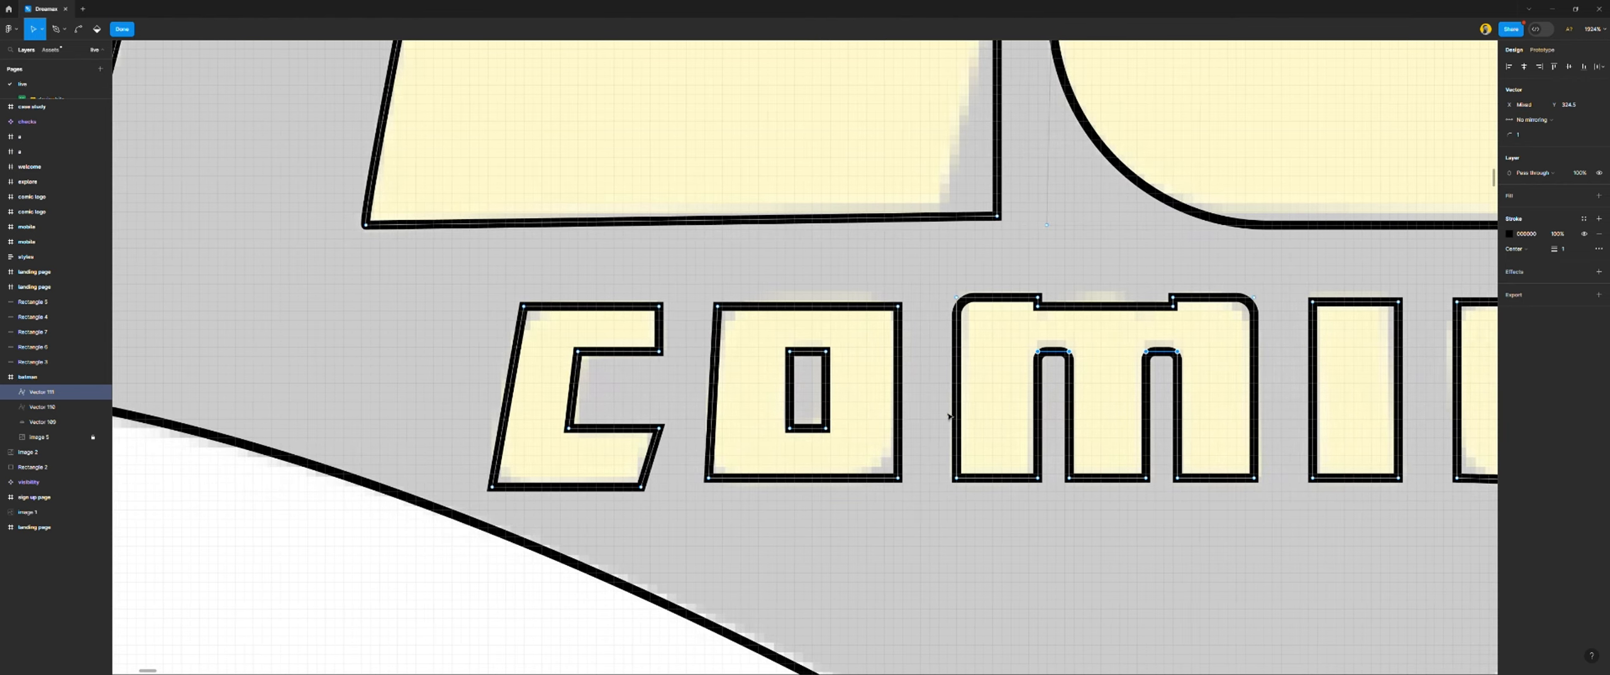
{"action": "left_click_drag", "start_coordinate": [845, 335], "coordinate": [777, 446]}
{"action": "left_click_drag", "start_coordinate": [1515, 137], "coordinate": [1526, 137]}
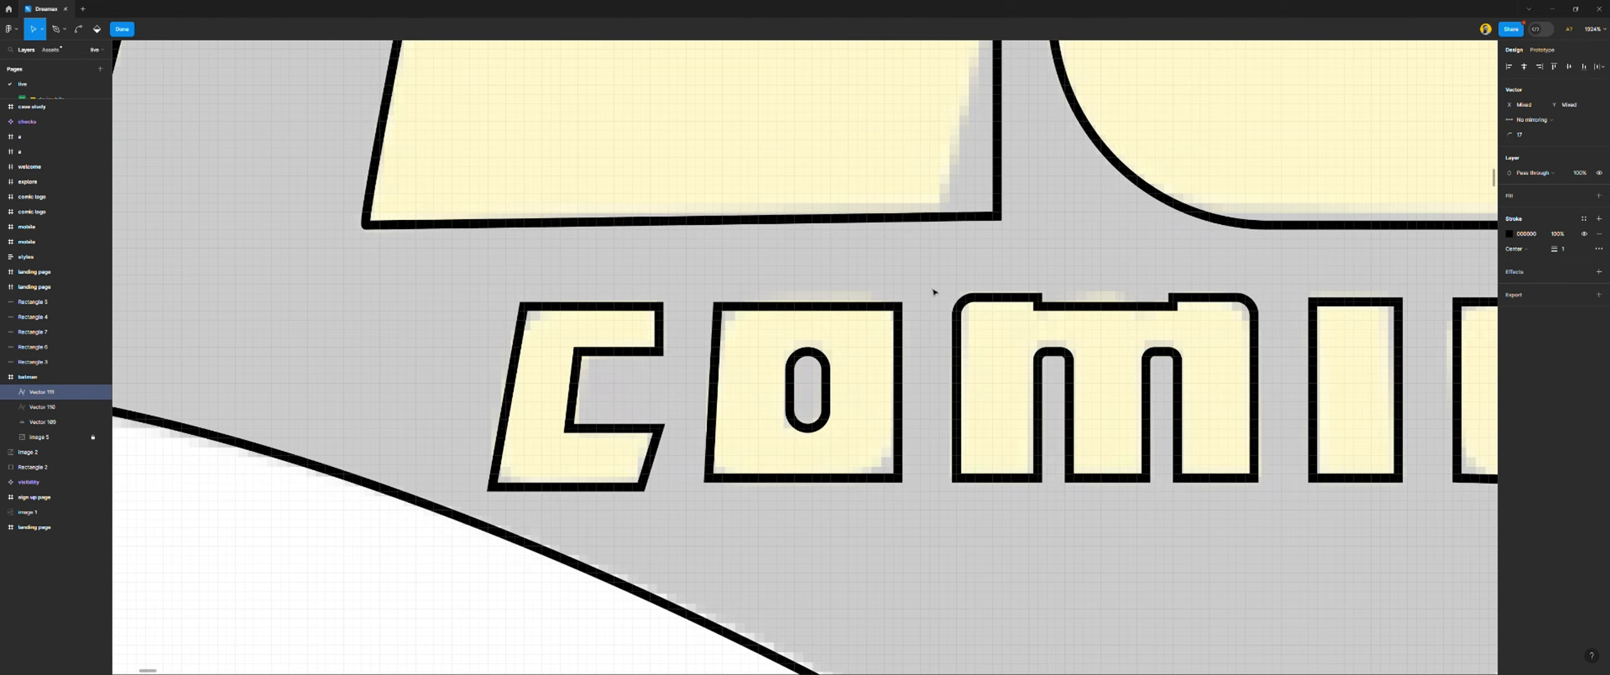
{"action": "left_click_drag", "start_coordinate": [928, 287], "coordinate": [880, 497]}
{"action": "left_click_drag", "start_coordinate": [1509, 132], "coordinate": [1513, 132]}
{"action": "left_click_drag", "start_coordinate": [752, 279], "coordinate": [687, 501]}
{"action": "left_click_drag", "start_coordinate": [1510, 135], "coordinate": [1517, 135]}
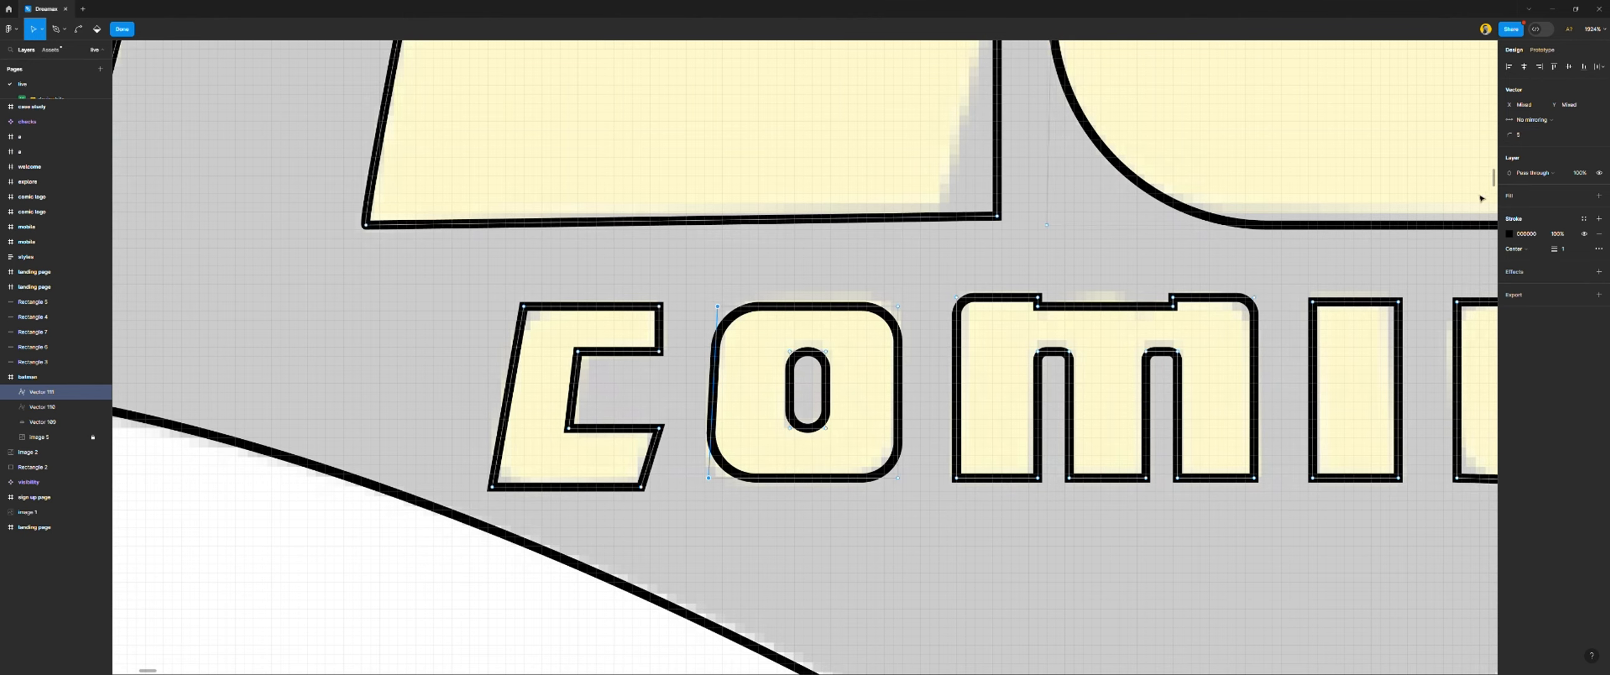
Round the upper-left and lower-left outer corners of the first C in COMICS
{"action": "scroll", "coordinate": [922, 297], "scroll_direction": "down", "scroll_amount": 5}
{"action": "scroll", "coordinate": [891, 295], "scroll_direction": "up", "scroll_amount": 5}
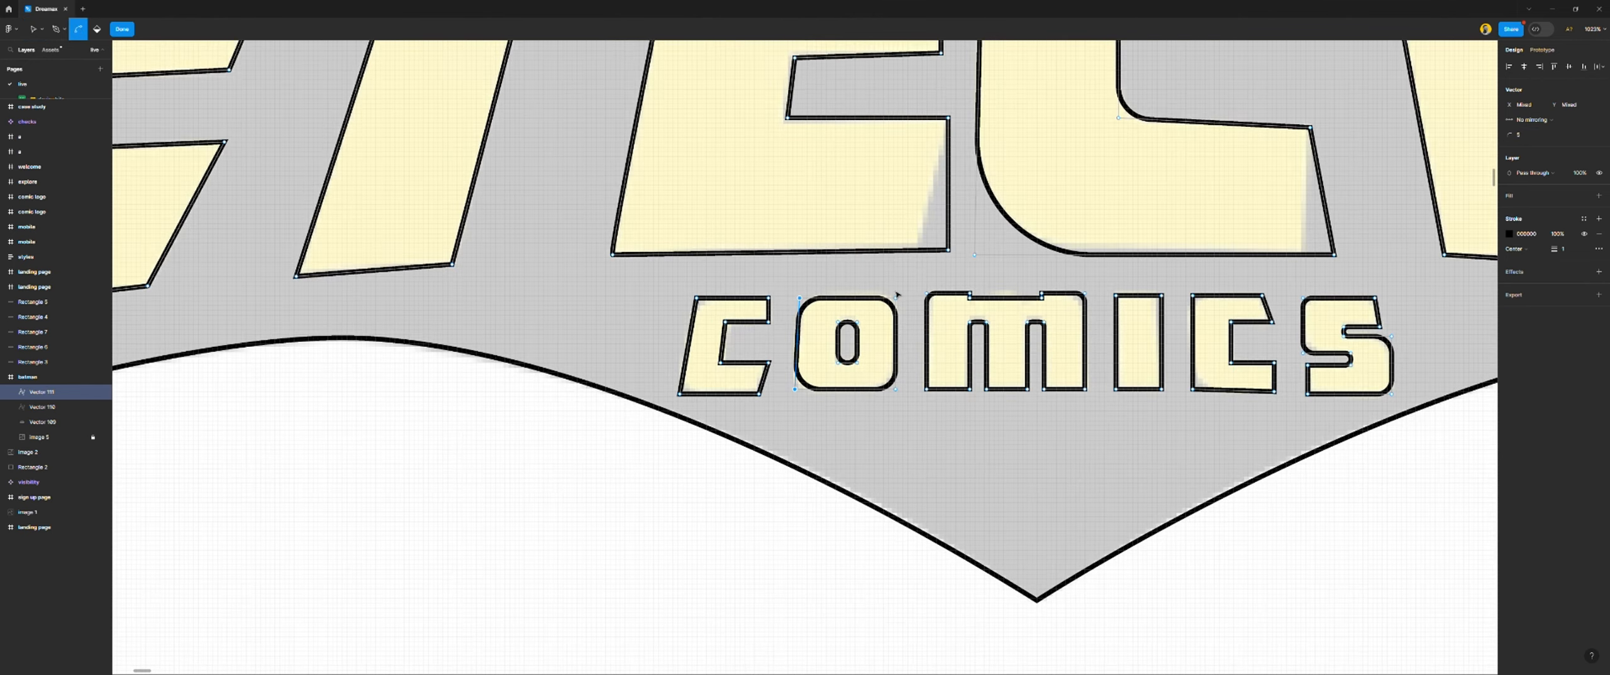
{"action": "left_click_drag", "start_coordinate": [594, 278], "coordinate": [513, 490]}
{"action": "left_click_drag", "start_coordinate": [1510, 134], "coordinate": [1510, 134]}
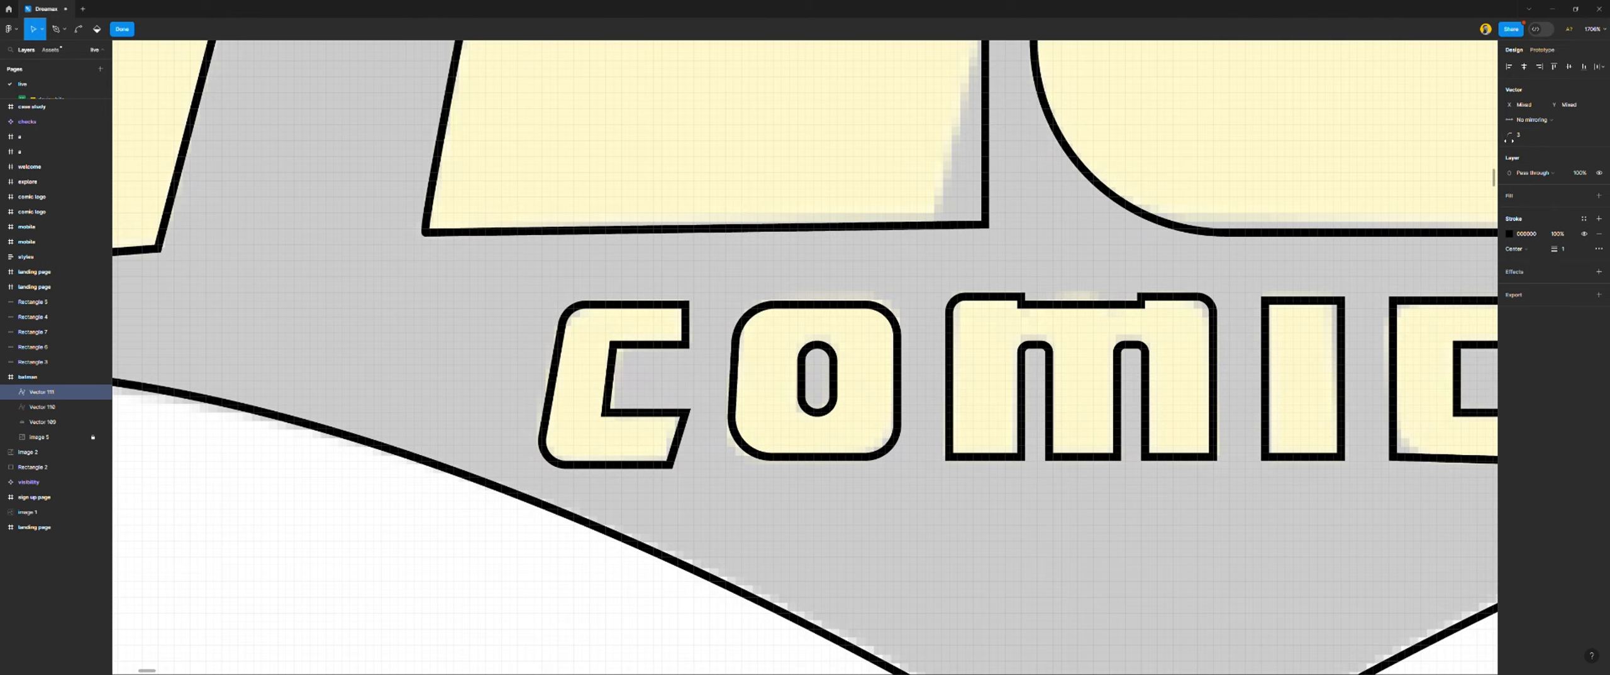
Round the upper-left and lower-left outer corners of the second C in COMICS
{"action": "scroll", "coordinate": [1008, 355], "scroll_direction": "down", "scroll_amount": 4}
{"action": "scroll", "coordinate": [1008, 355], "scroll_direction": "right", "scroll_amount": 2}
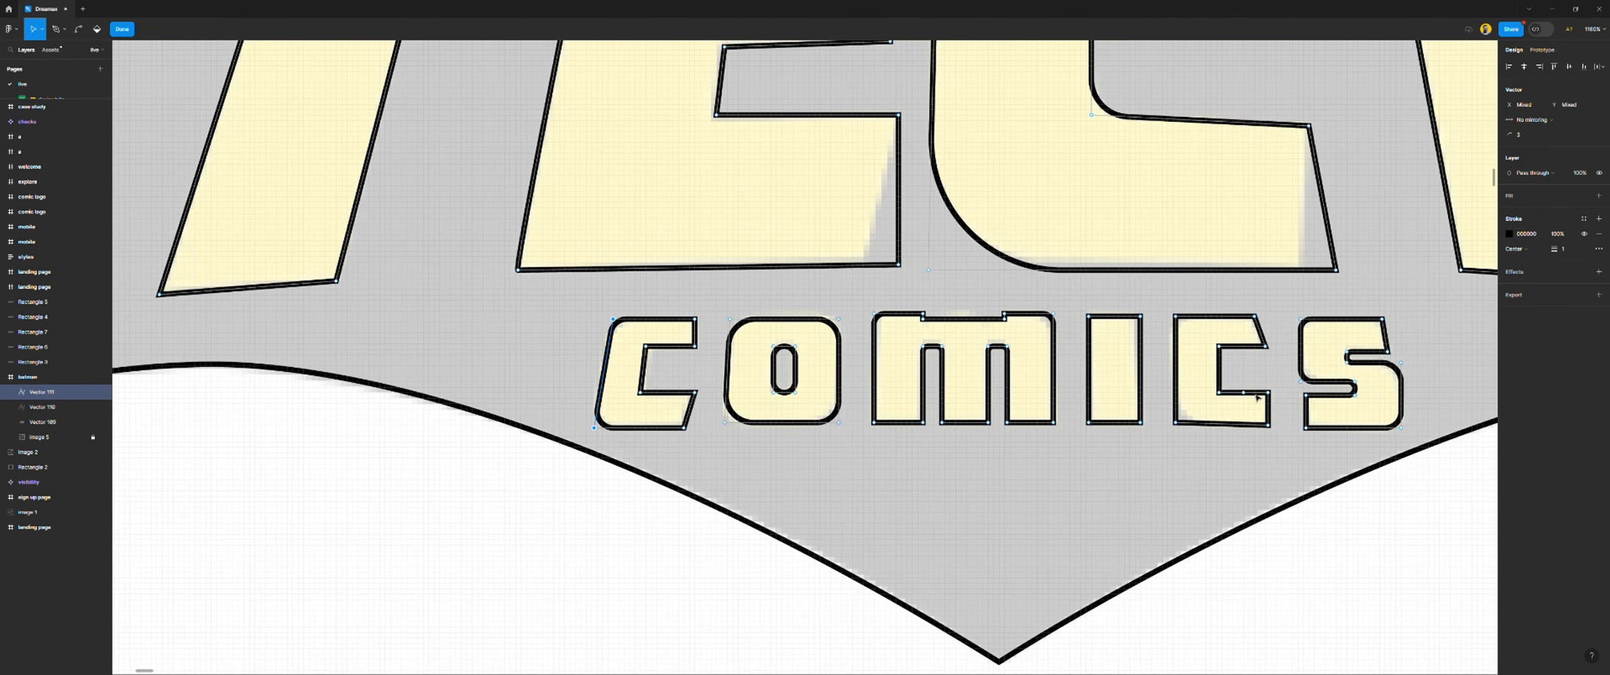
{"action": "scroll", "coordinate": [1250, 417], "scroll_direction": "up", "scroll_amount": 4}
{"action": "left_click_drag", "start_coordinate": [1161, 445], "coordinate": [1120, 242]}
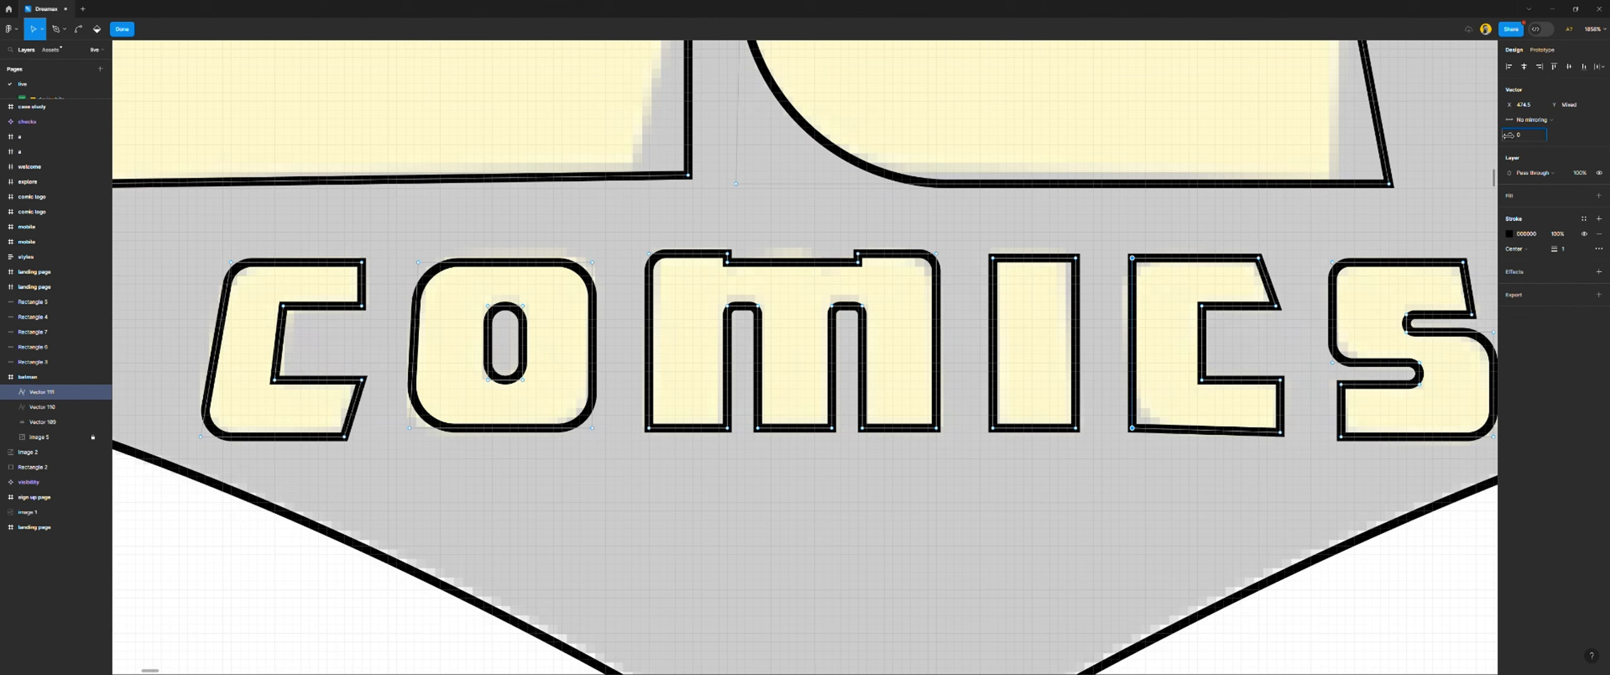
{"action": "left_click_drag", "start_coordinate": [1509, 136], "coordinate": [1510, 136]}
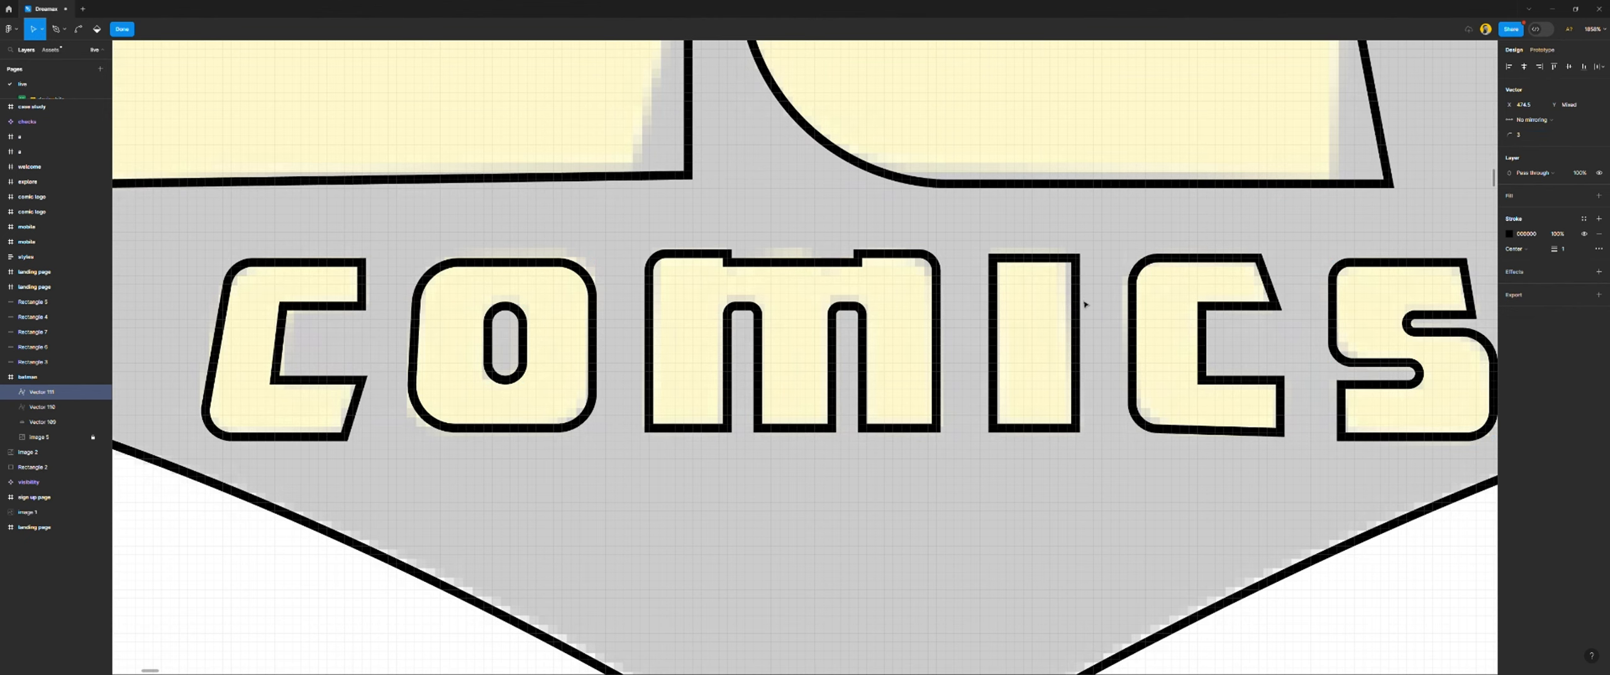
Move the lower-right corner of the first C in COMICS outward so its lower arm ends vertically
{"action": "scroll", "coordinate": [958, 400], "scroll_direction": "down", "scroll_amount": 2}
{"action": "scroll", "coordinate": [705, 433], "scroll_direction": "left", "scroll_amount": 4}
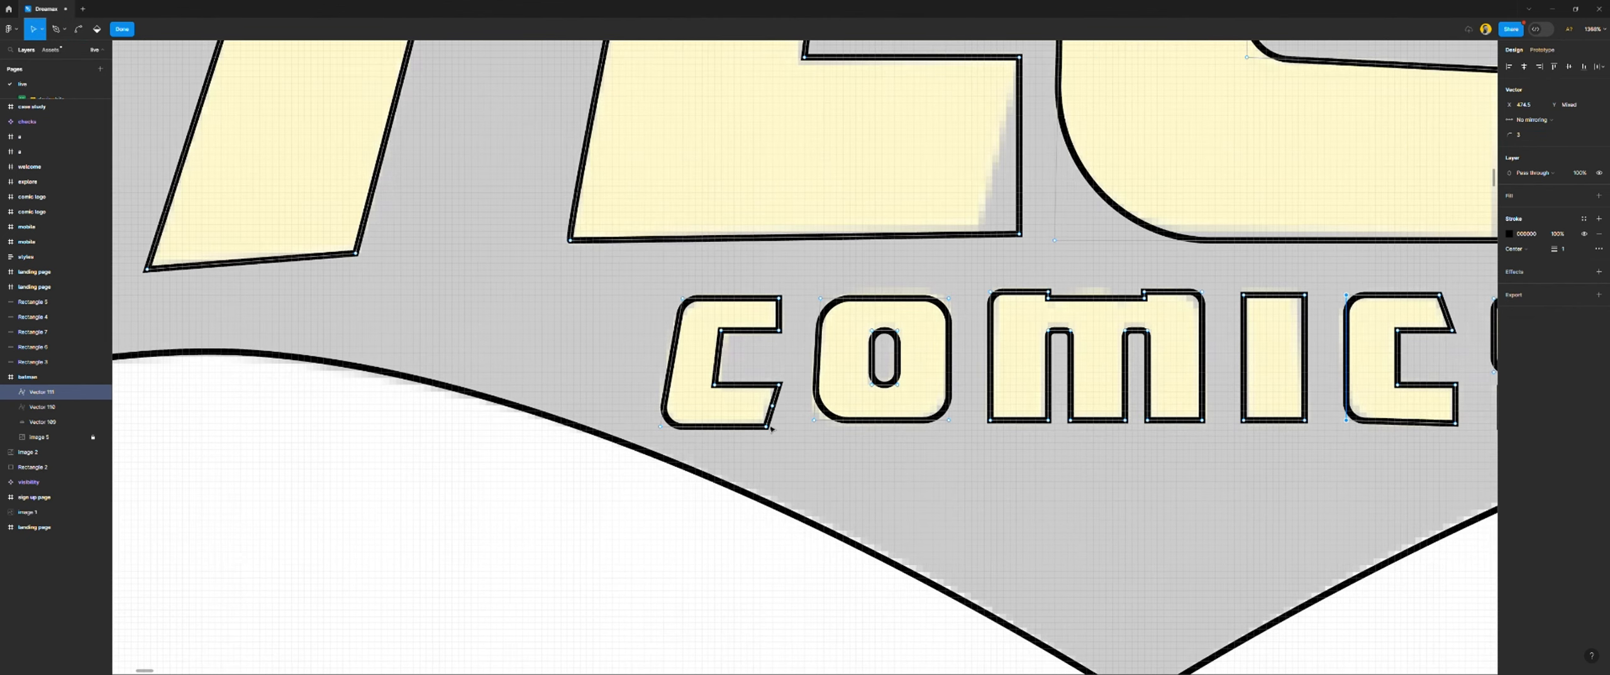
{"action": "left_click", "coordinate": [768, 427]}
{"action": "left_click_drag", "start_coordinate": [769, 431], "coordinate": [781, 430]}
{"action": "scroll", "coordinate": [839, 453], "scroll_direction": "down", "scroll_amount": 3}
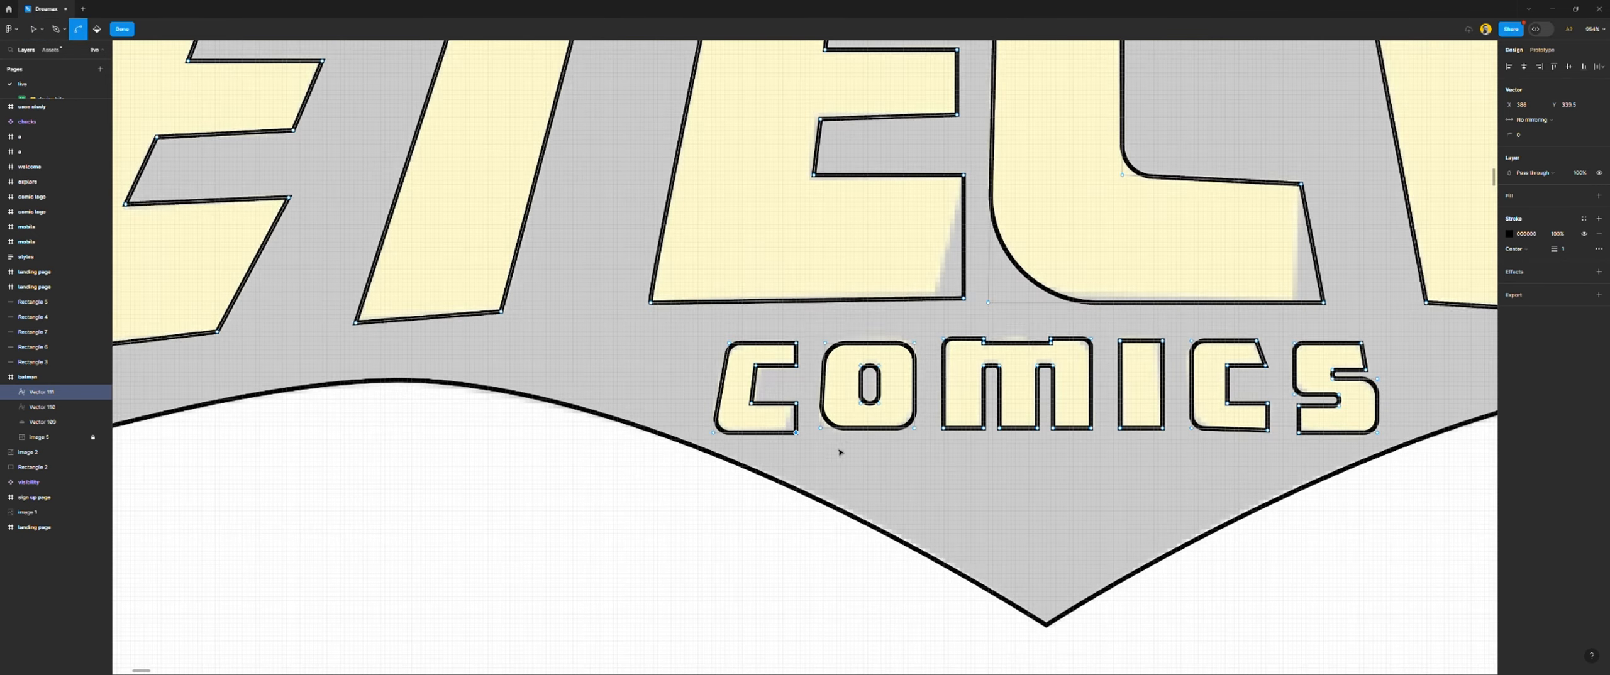
Finish editing the lettering's vector points and deselect the shape
{"action": "scroll", "coordinate": [840, 453], "scroll_direction": "down", "scroll_amount": 5}
{"action": "scroll", "coordinate": [908, 424], "scroll_direction": "down", "scroll_amount": 1}
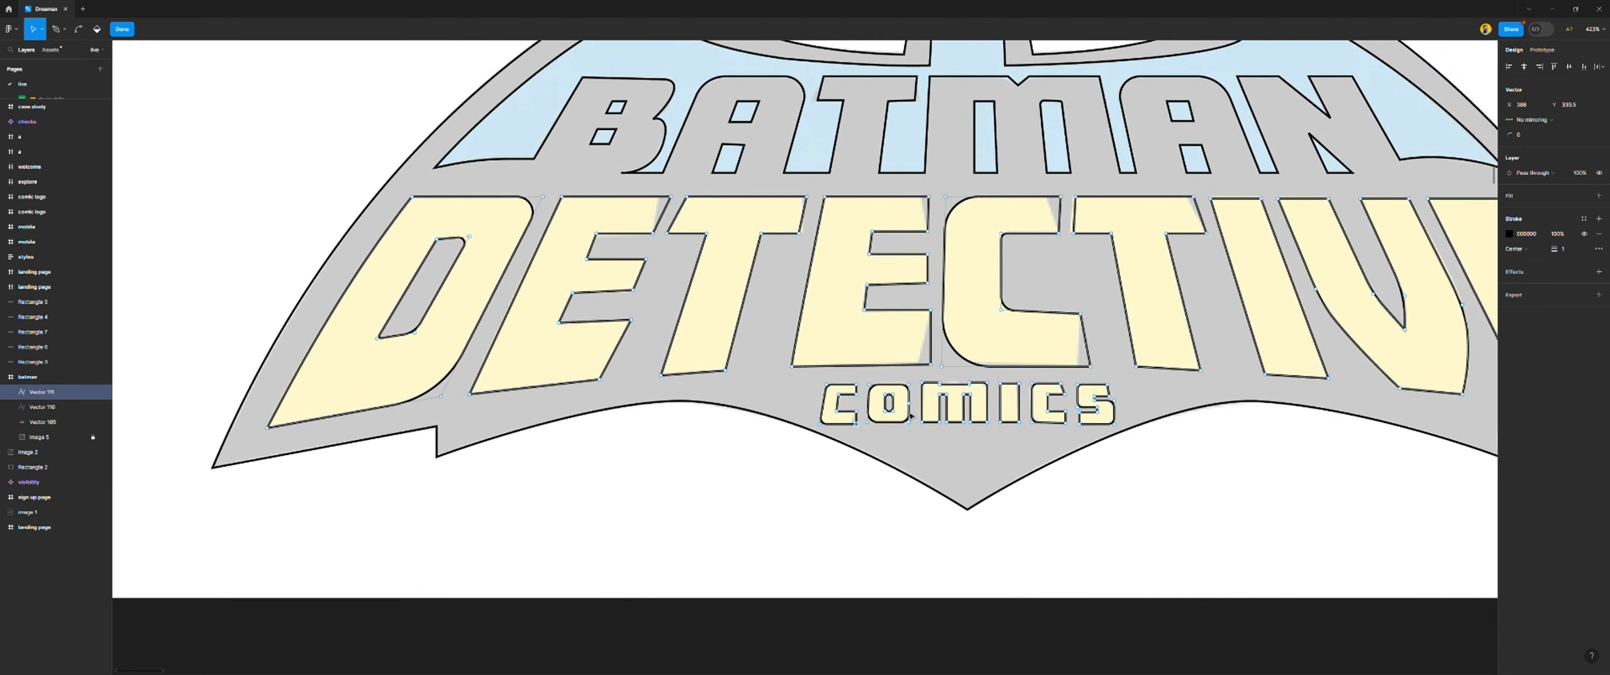
{"action": "scroll", "coordinate": [910, 415], "scroll_direction": "down", "scroll_amount": 2}
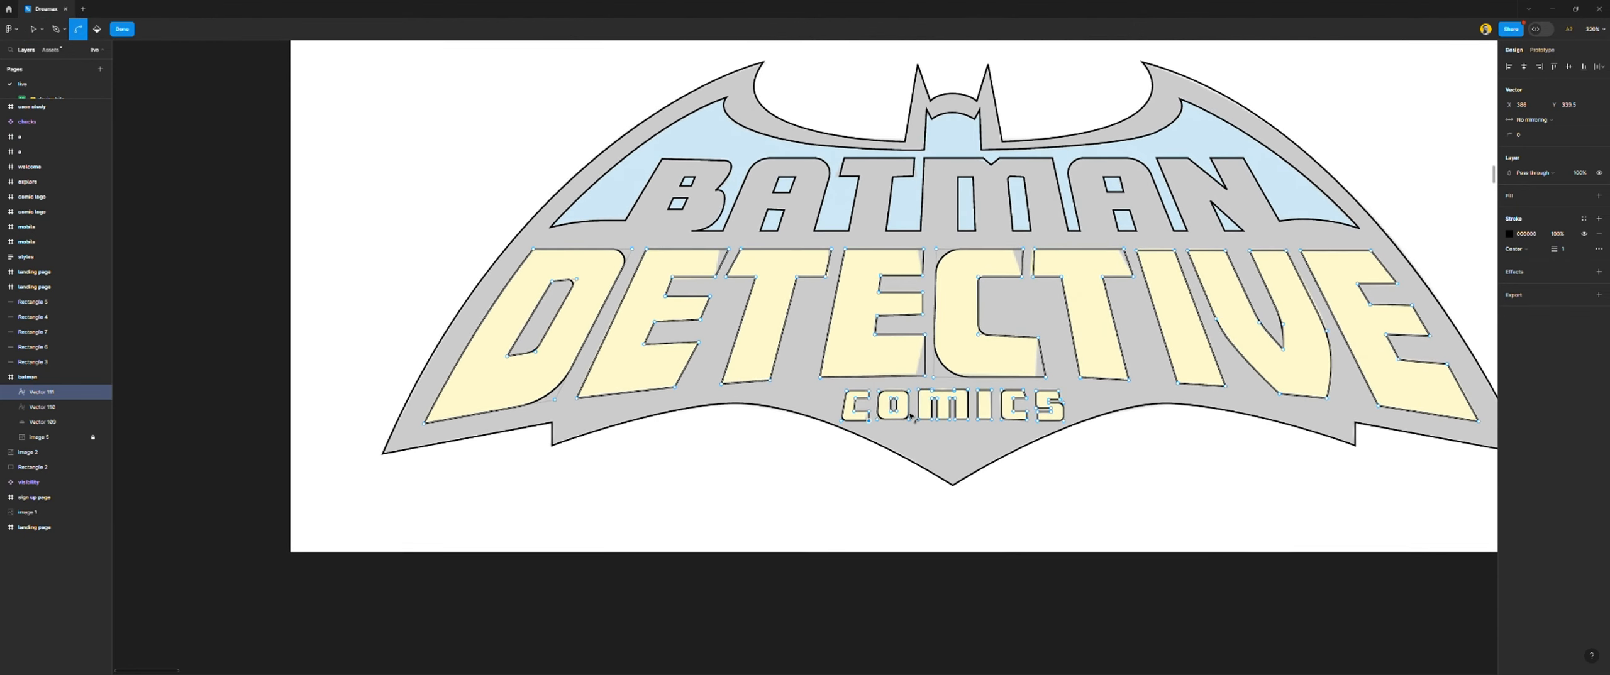
{"action": "left_click", "coordinate": [122, 29]}
{"action": "key", "text": "Escape"}
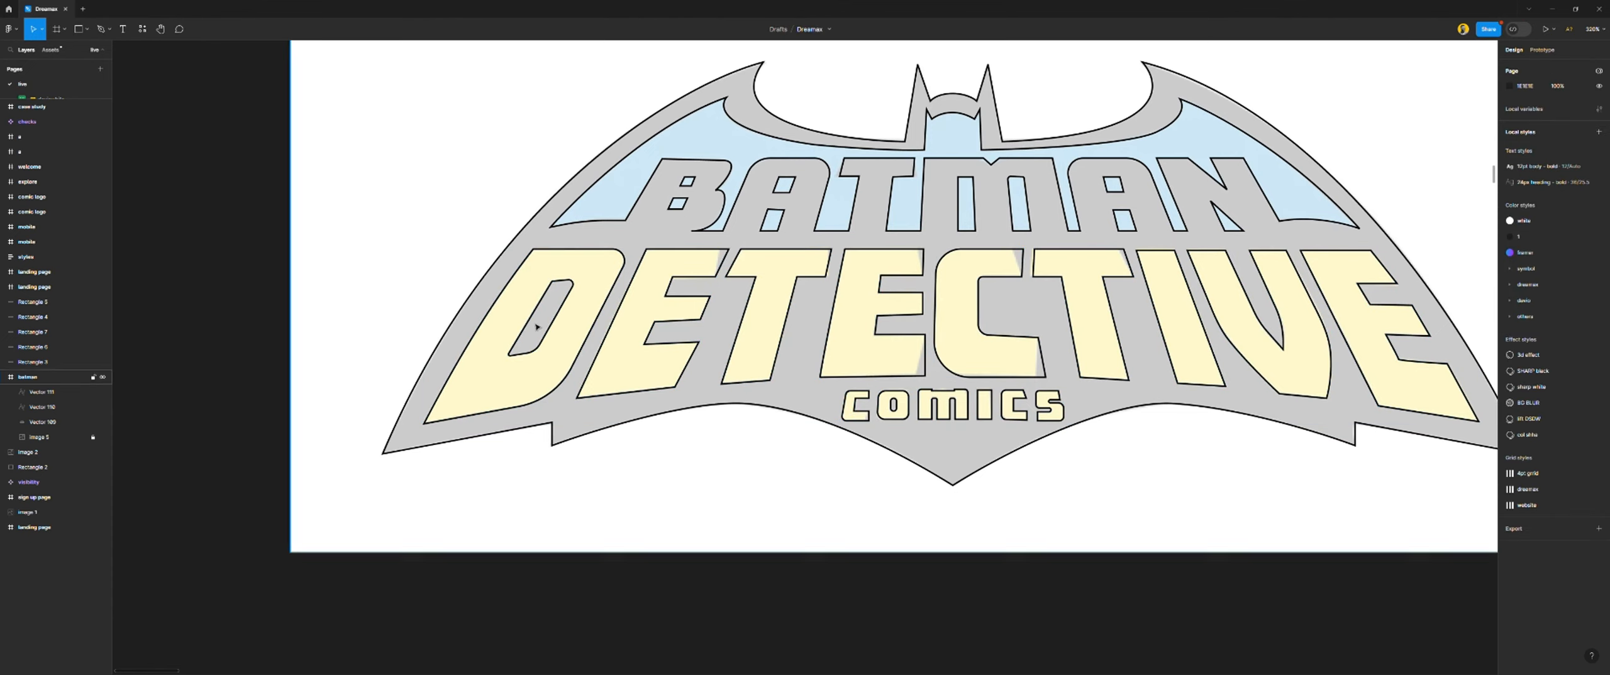
{"action": "scroll", "coordinate": [536, 327], "scroll_direction": "up", "scroll_amount": 3}
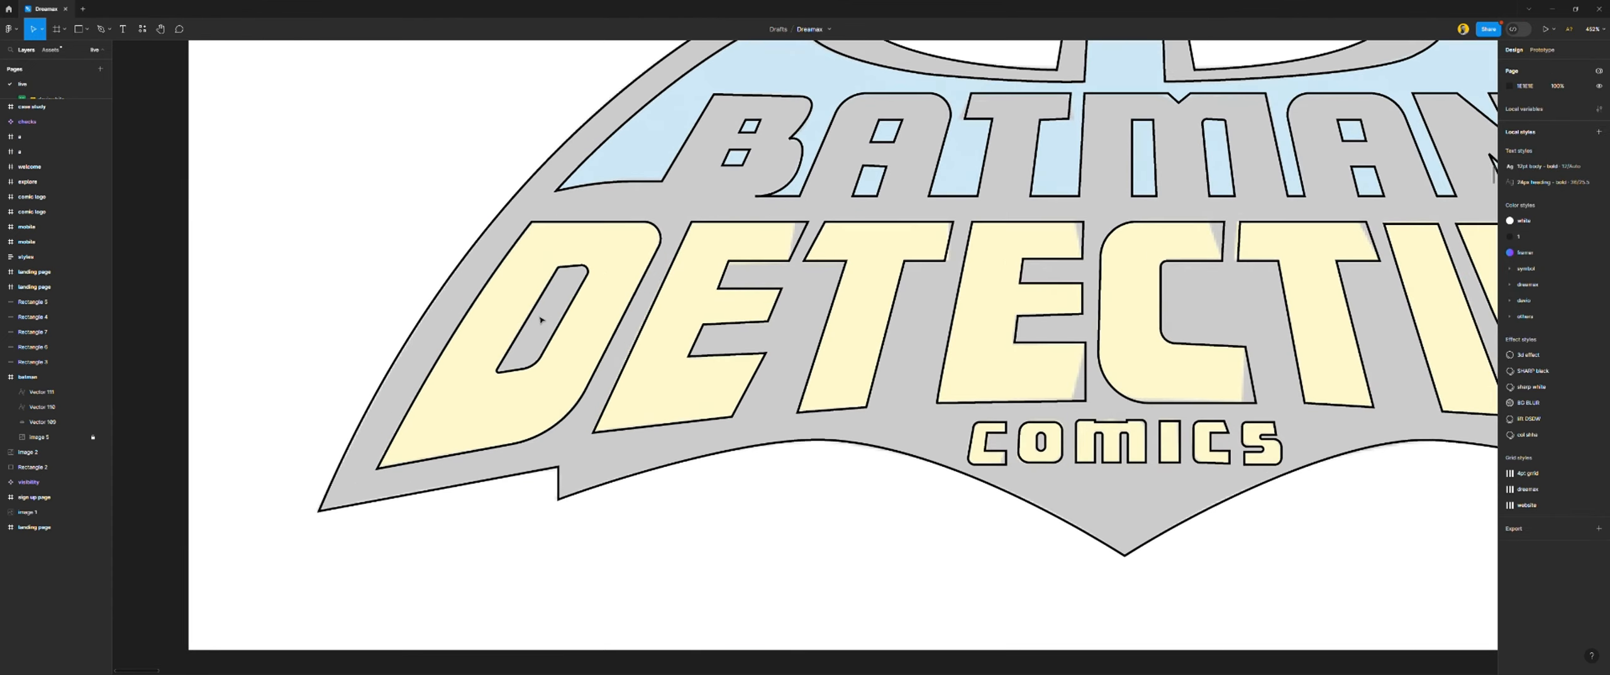
{"action": "left_click", "coordinate": [586, 284]}
{"action": "scroll", "coordinate": [591, 314], "scroll_direction": "down", "scroll_amount": 2}
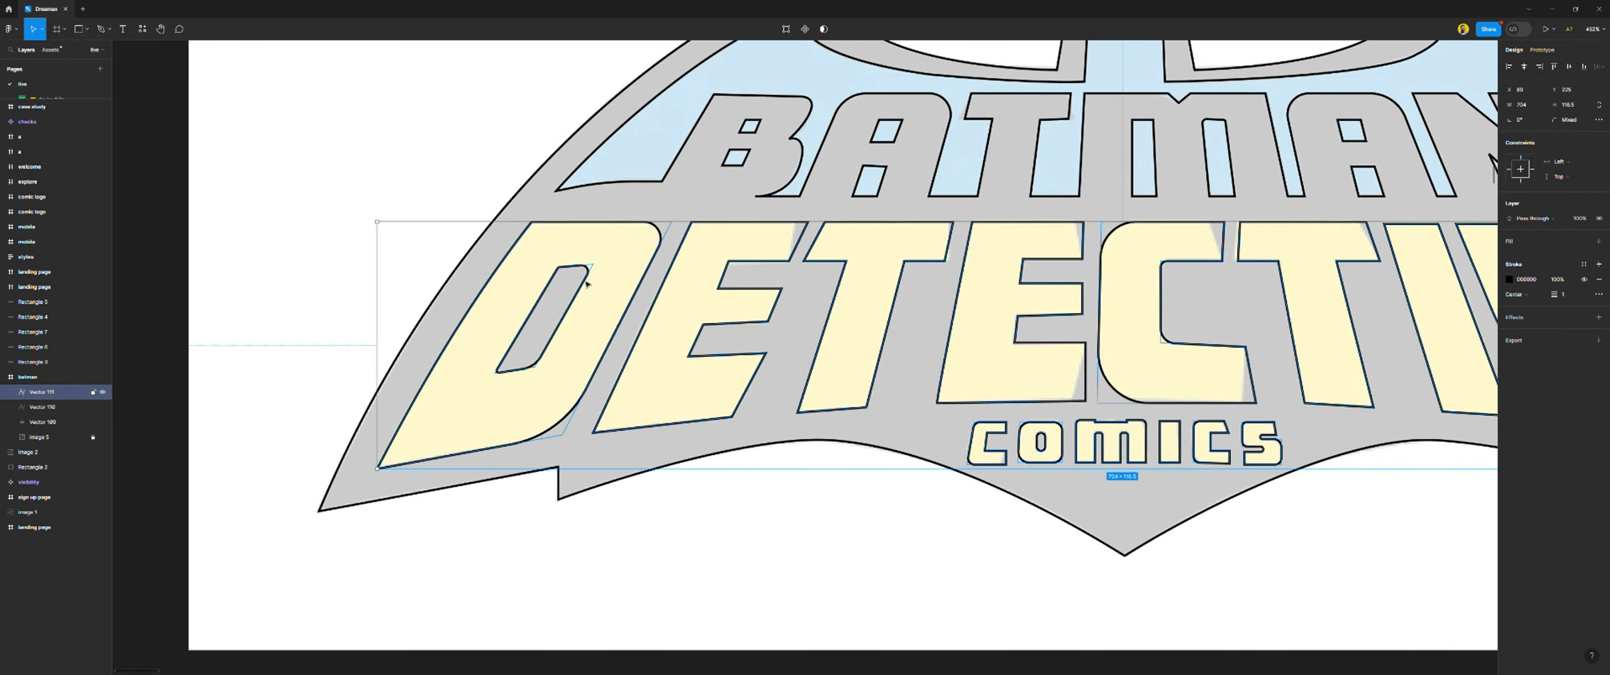
{"action": "scroll", "coordinate": [691, 333], "scroll_direction": "down", "scroll_amount": 3}
{"action": "scroll", "coordinate": [762, 335], "scroll_direction": "up", "scroll_amount": 2}
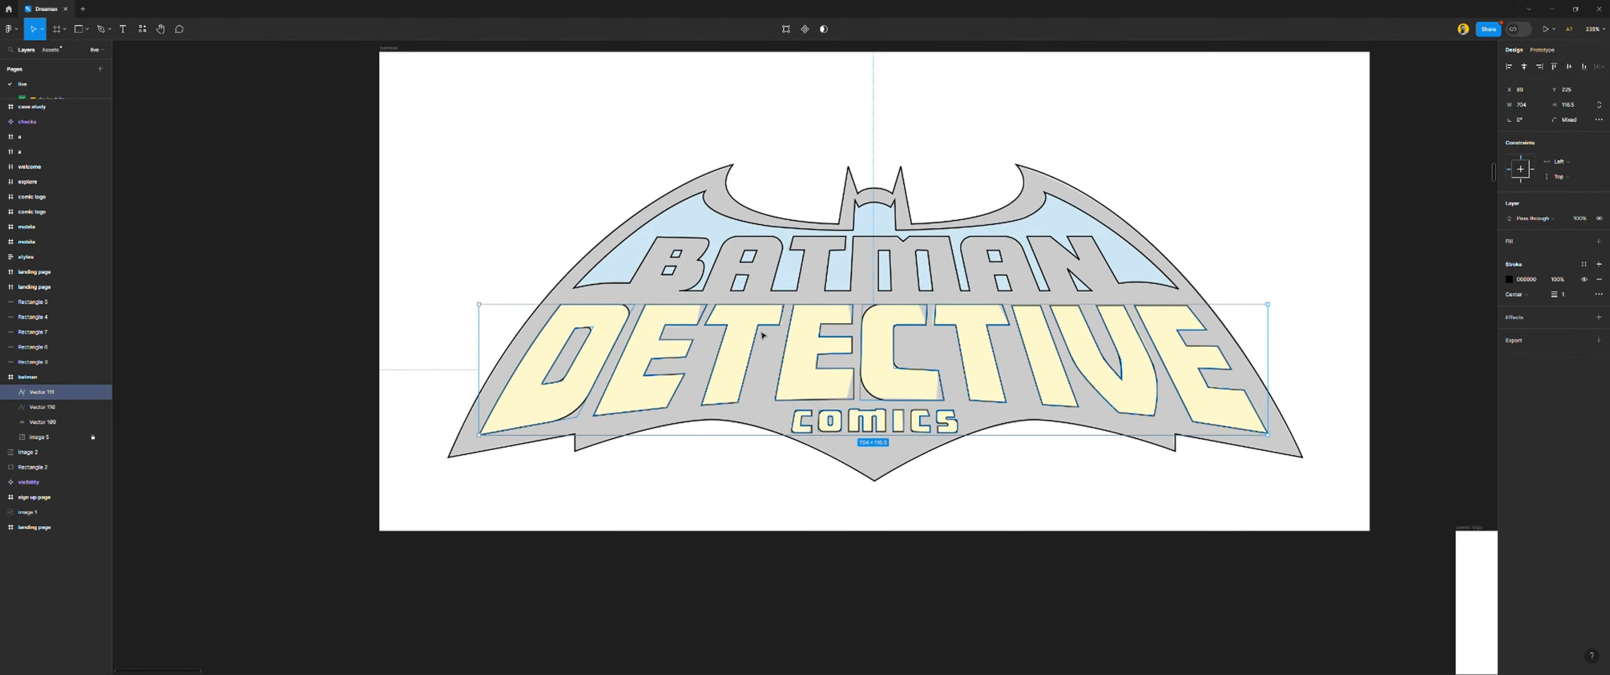
{"action": "scroll", "coordinate": [920, 178], "scroll_direction": "down", "scroll_amount": 3}
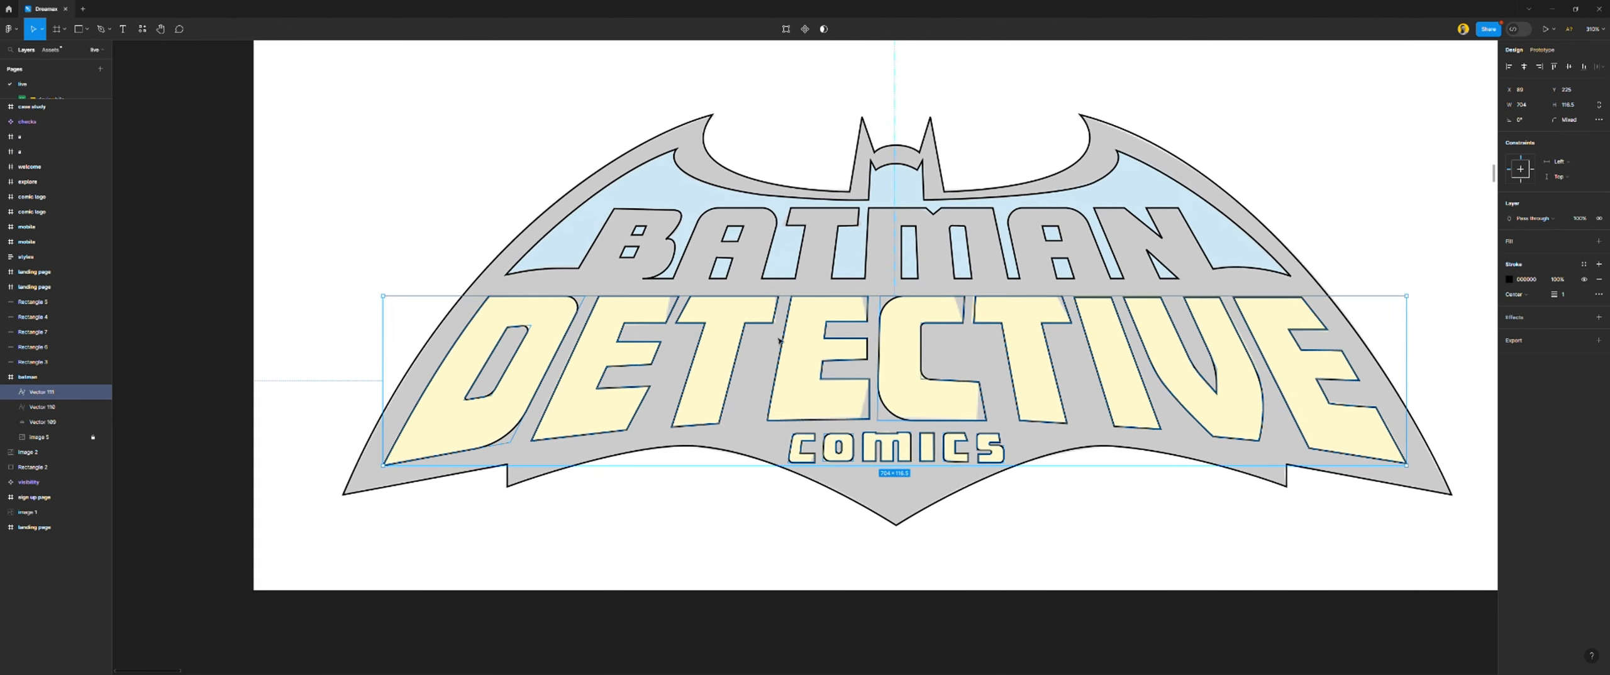
{"action": "scroll", "coordinate": [1008, 182], "scroll_direction": "down", "scroll_amount": 2}
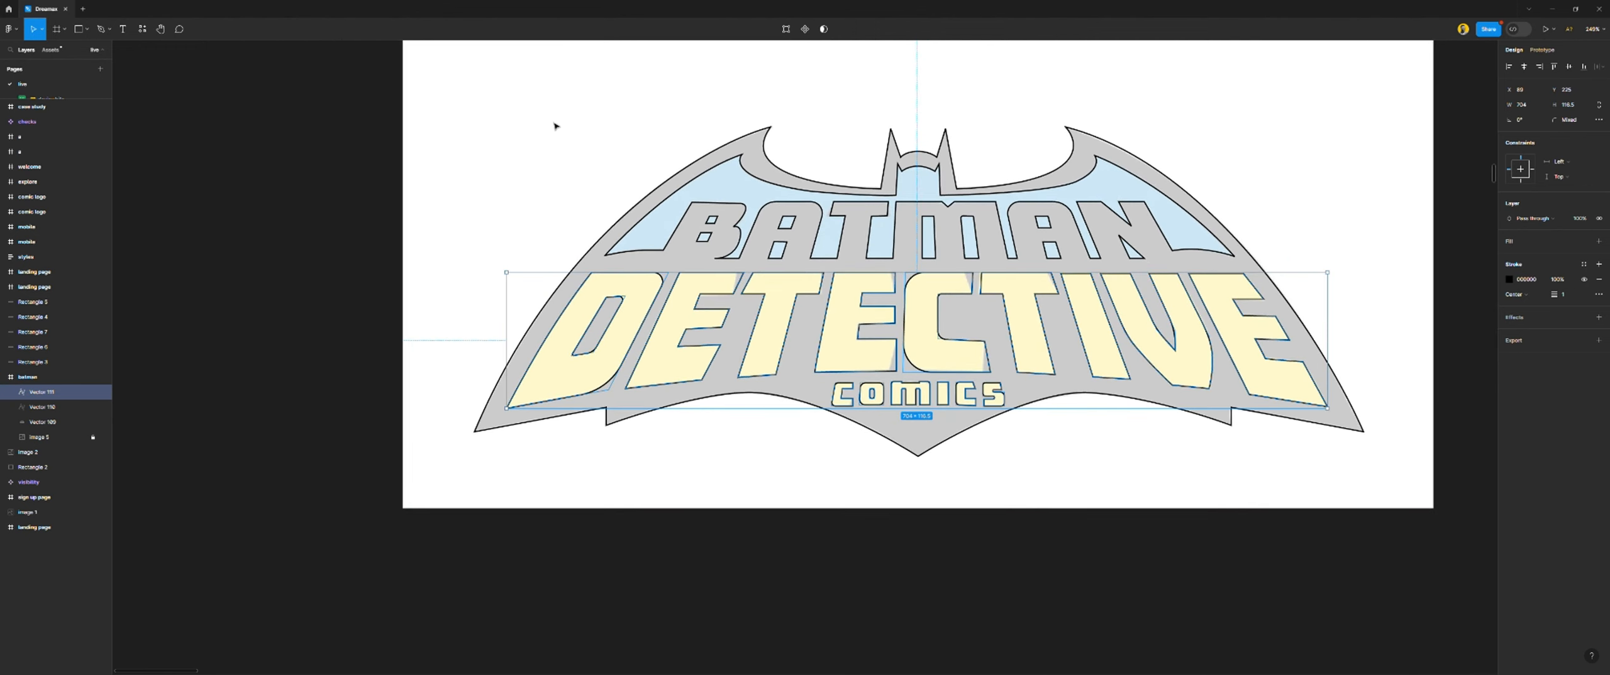
Place a copy of the reference image, scaled down to about 264 × 127, in the upper-left corner of the batman frame
{"action": "left_click", "coordinate": [527, 144]}
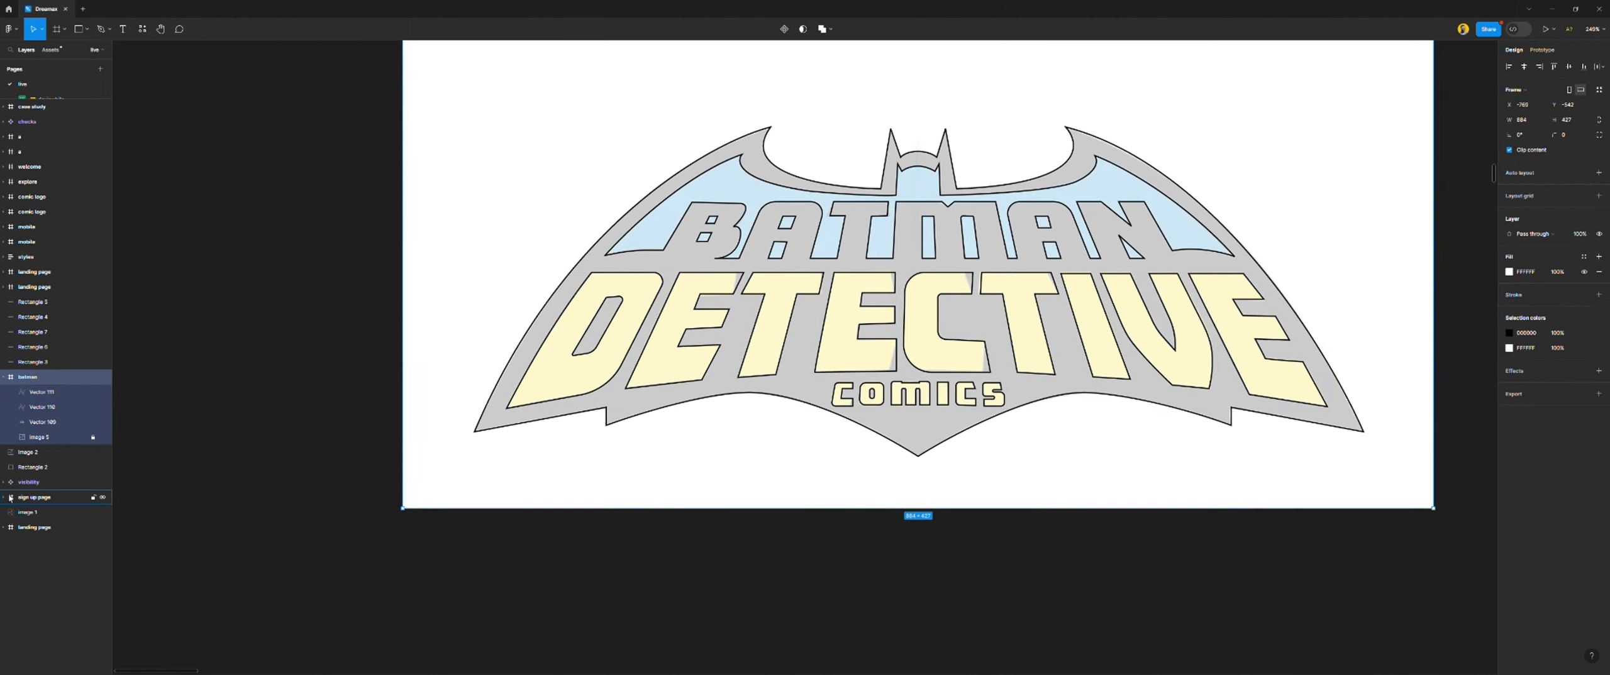
{"action": "left_click", "coordinate": [73, 438]}
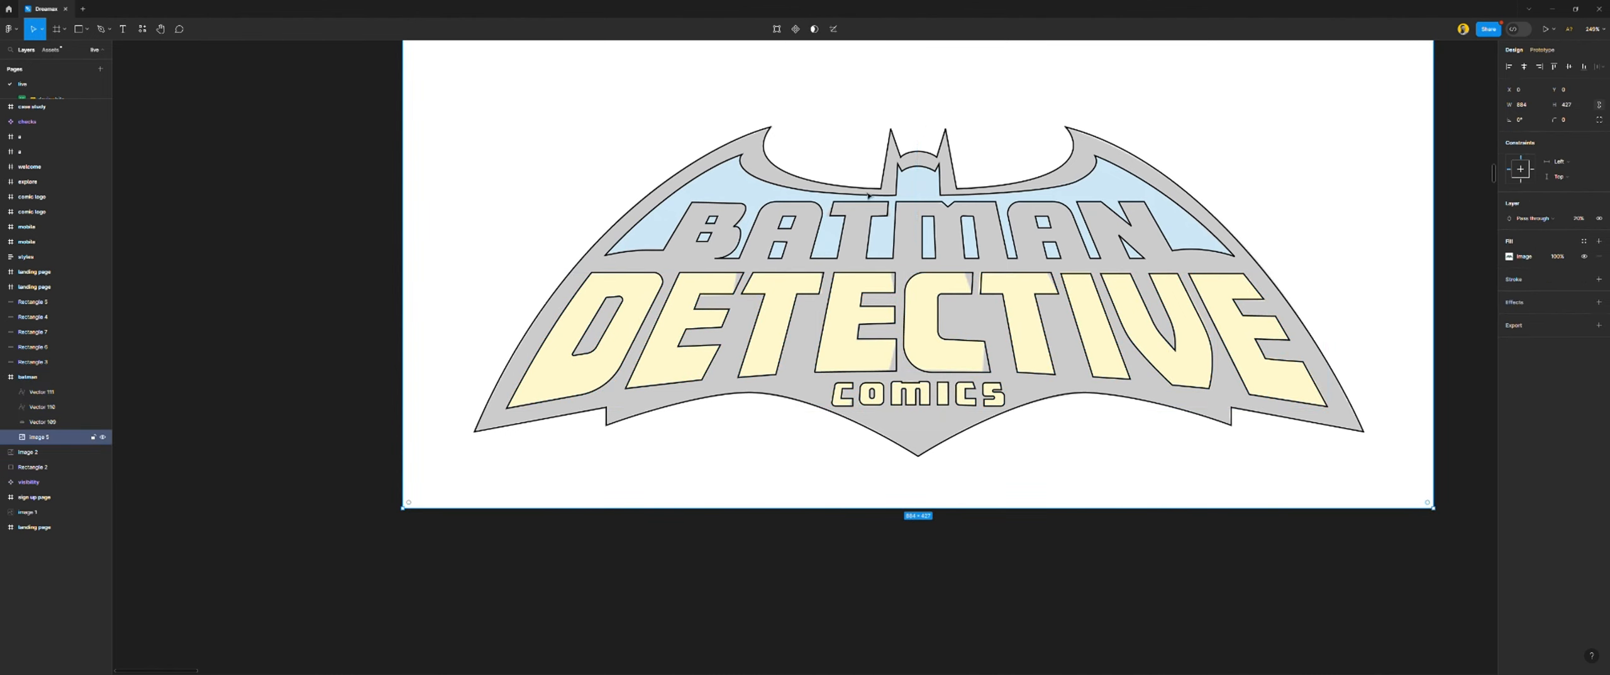
{"action": "left_click_drag", "start_coordinate": [1386, 256], "coordinate": [918, 258]}
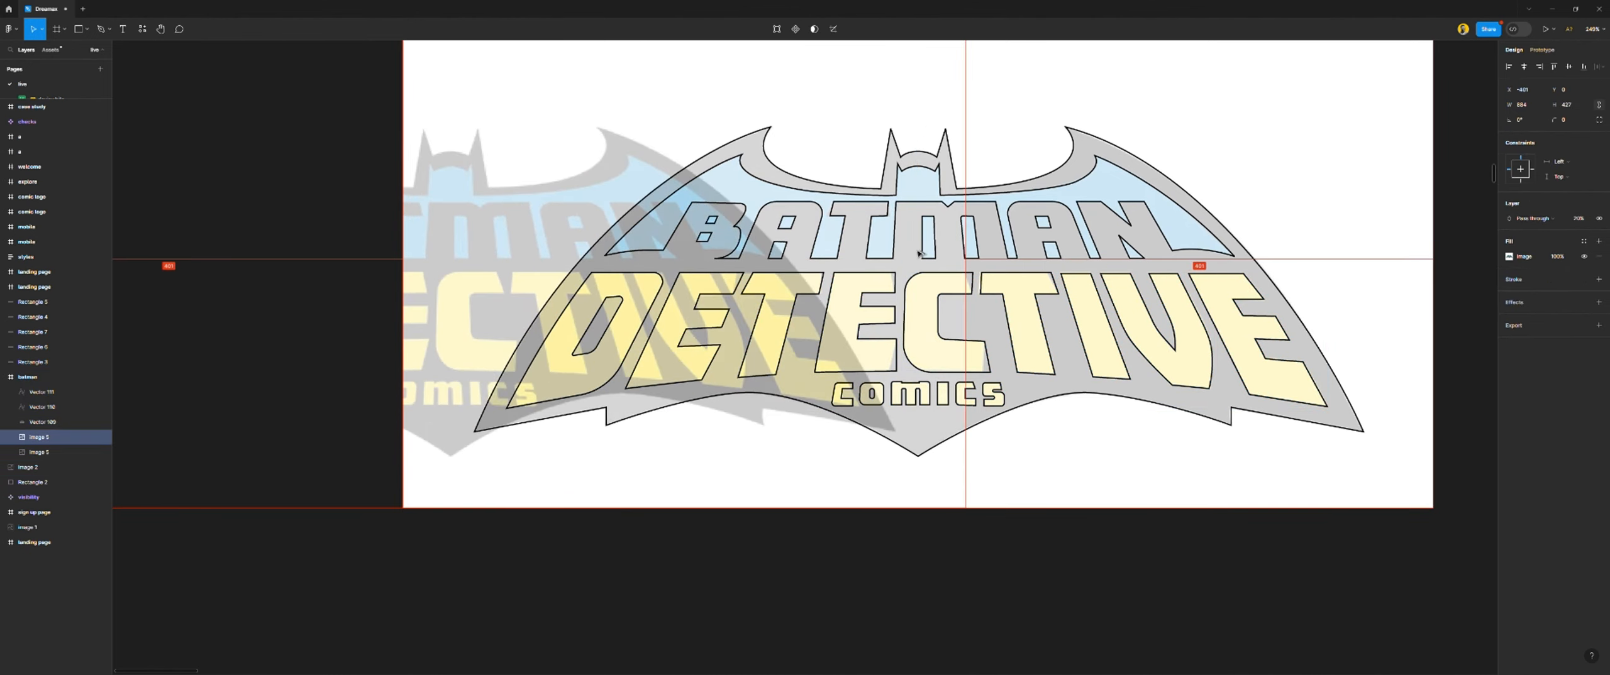
{"action": "left_click_drag", "start_coordinate": [972, 171], "coordinate": [612, 193]}
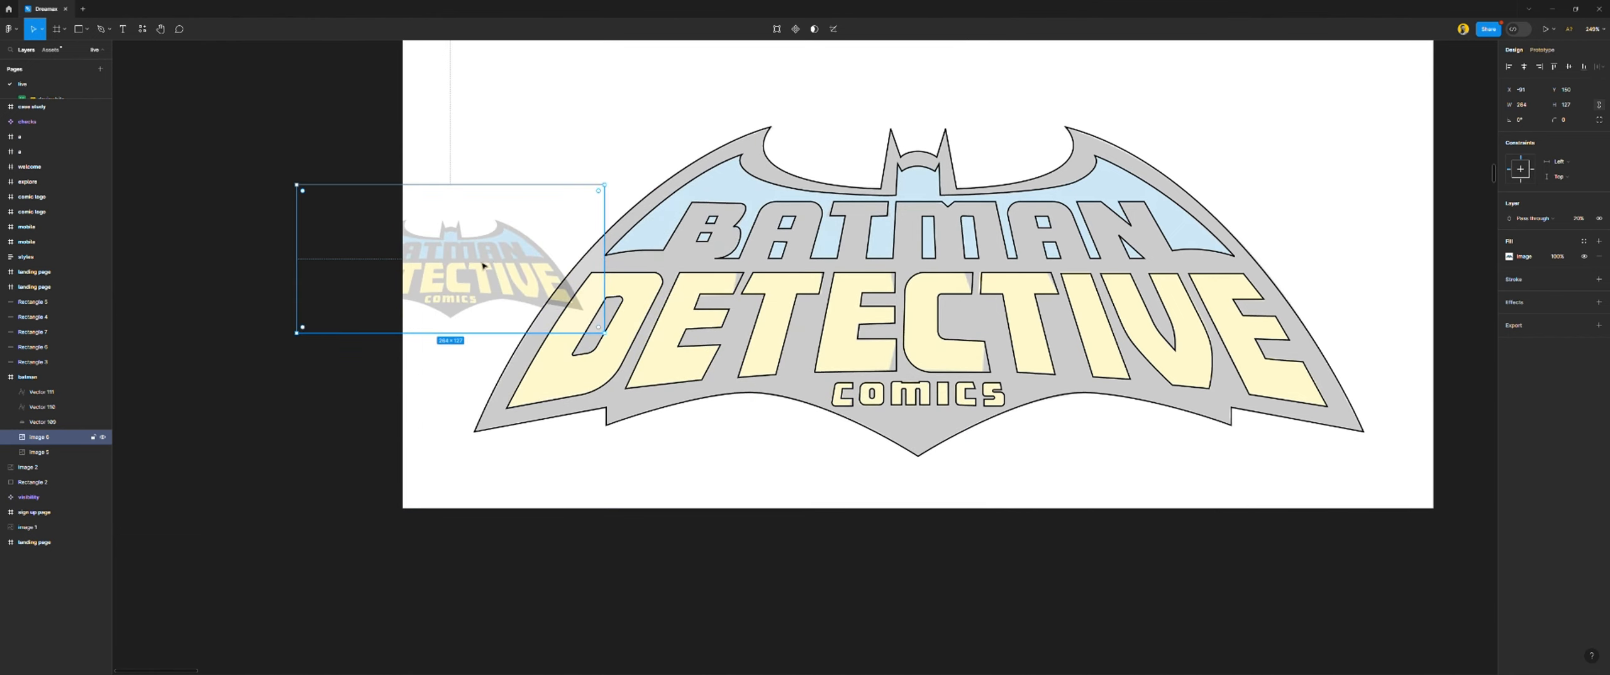
{"action": "left_click_drag", "start_coordinate": [483, 265], "coordinate": [584, 127]}
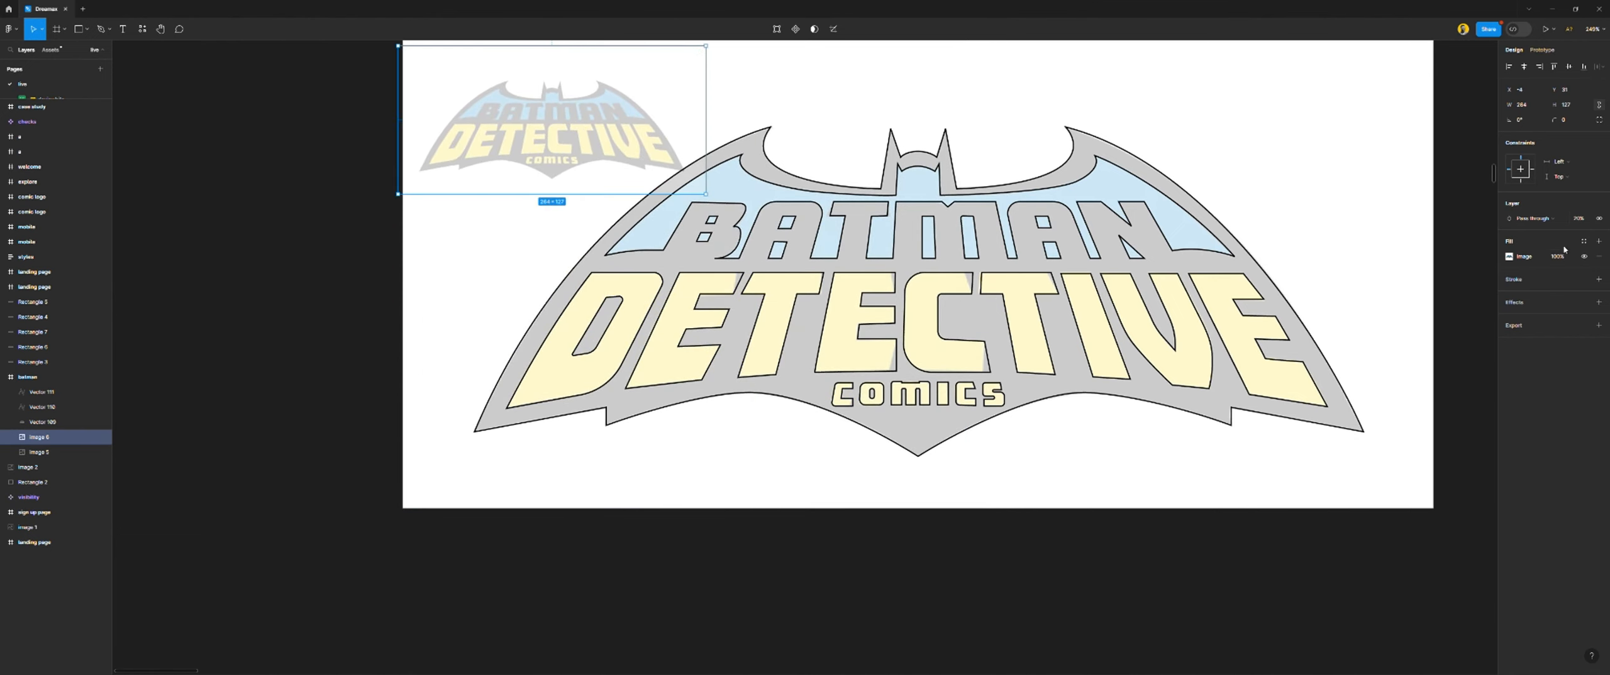
Set the small reference copy's opacity to 100% and send it behind the large reference image, flush with the frame's left edge
{"action": "left_click", "coordinate": [1582, 220]}
{"action": "type", "text": "111"}
{"action": "key", "text": "Return"}
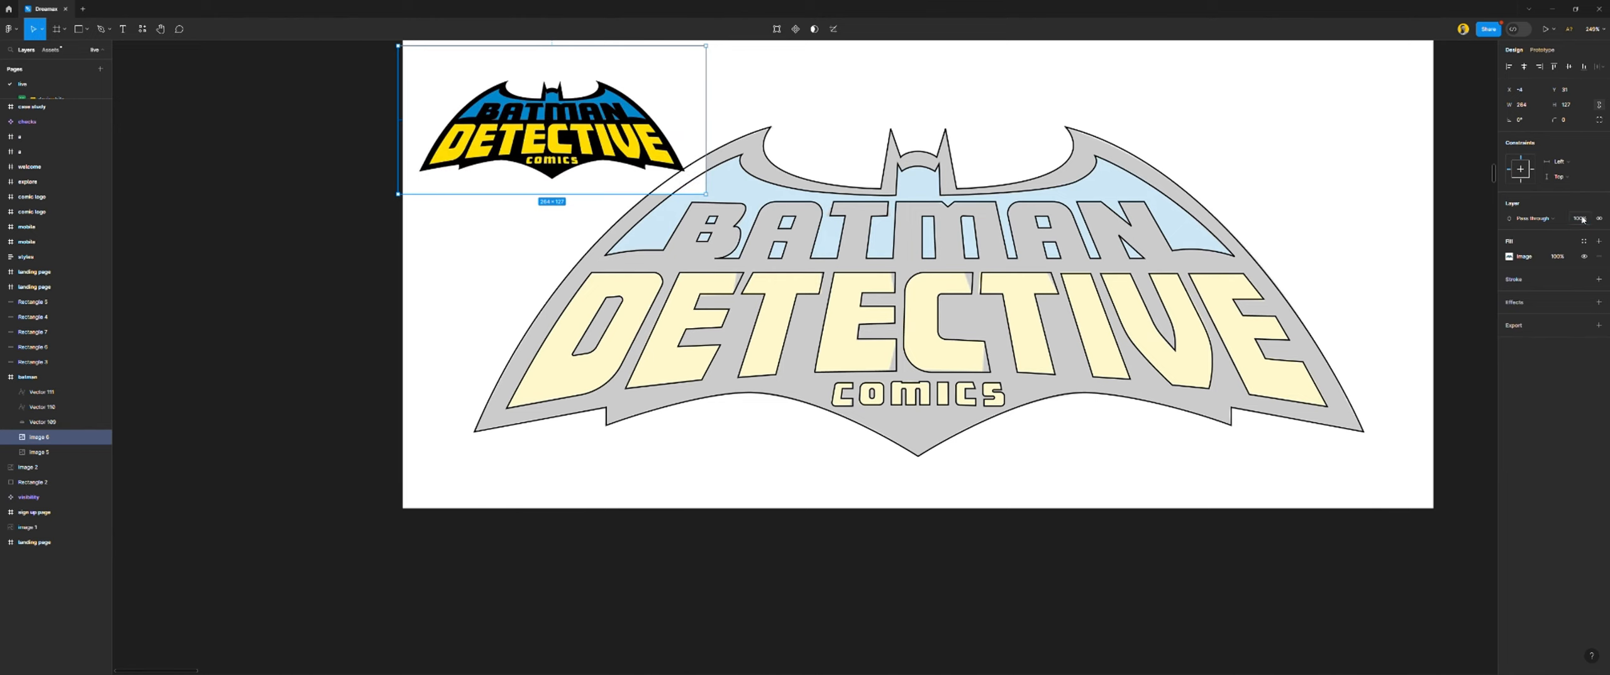
{"action": "left_click_drag", "start_coordinate": [578, 140], "coordinate": [584, 133]}
{"action": "scroll", "coordinate": [583, 134], "scroll_direction": "up", "scroll_amount": 1}
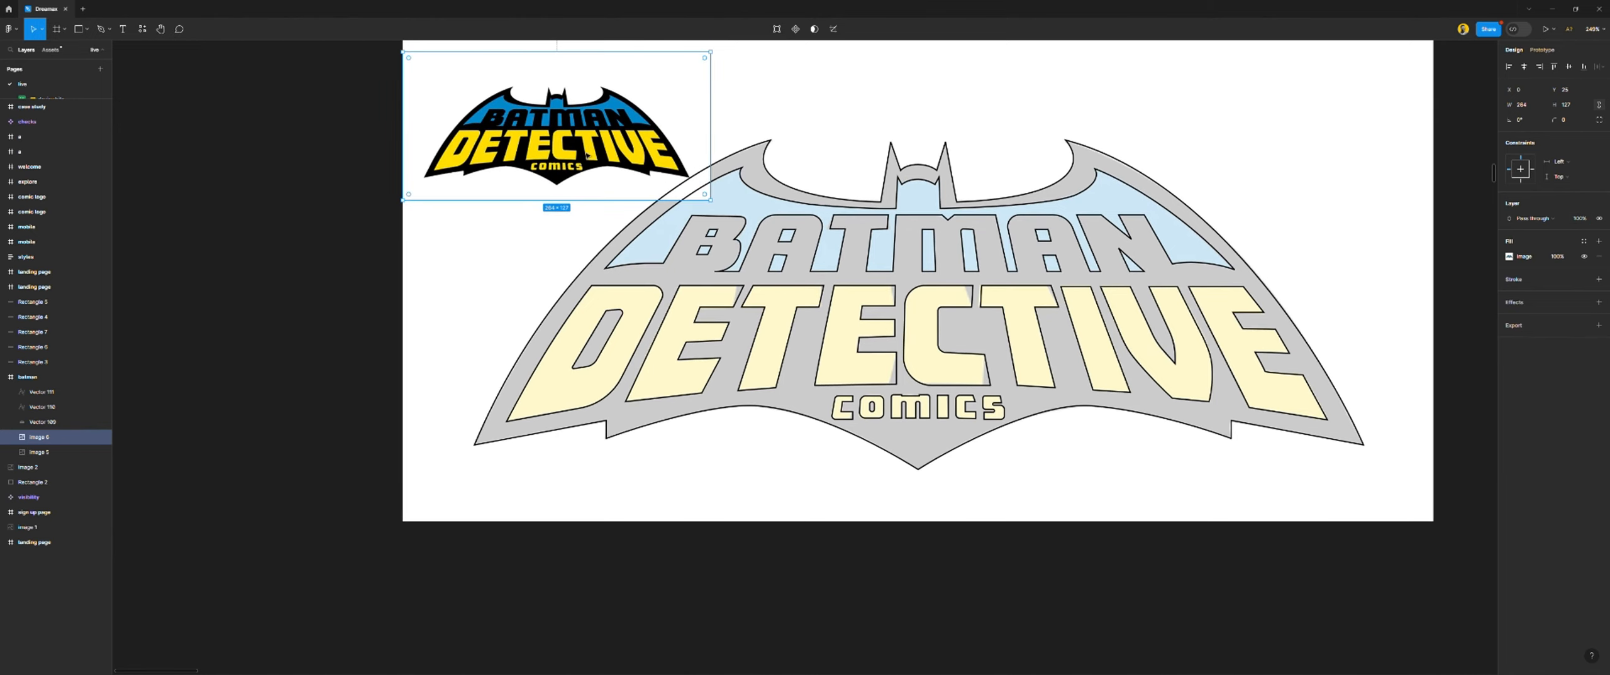
{"action": "scroll", "coordinate": [706, 157], "scroll_direction": "up", "scroll_amount": 3}
{"action": "key", "text": "ctrl+bracketleft"}
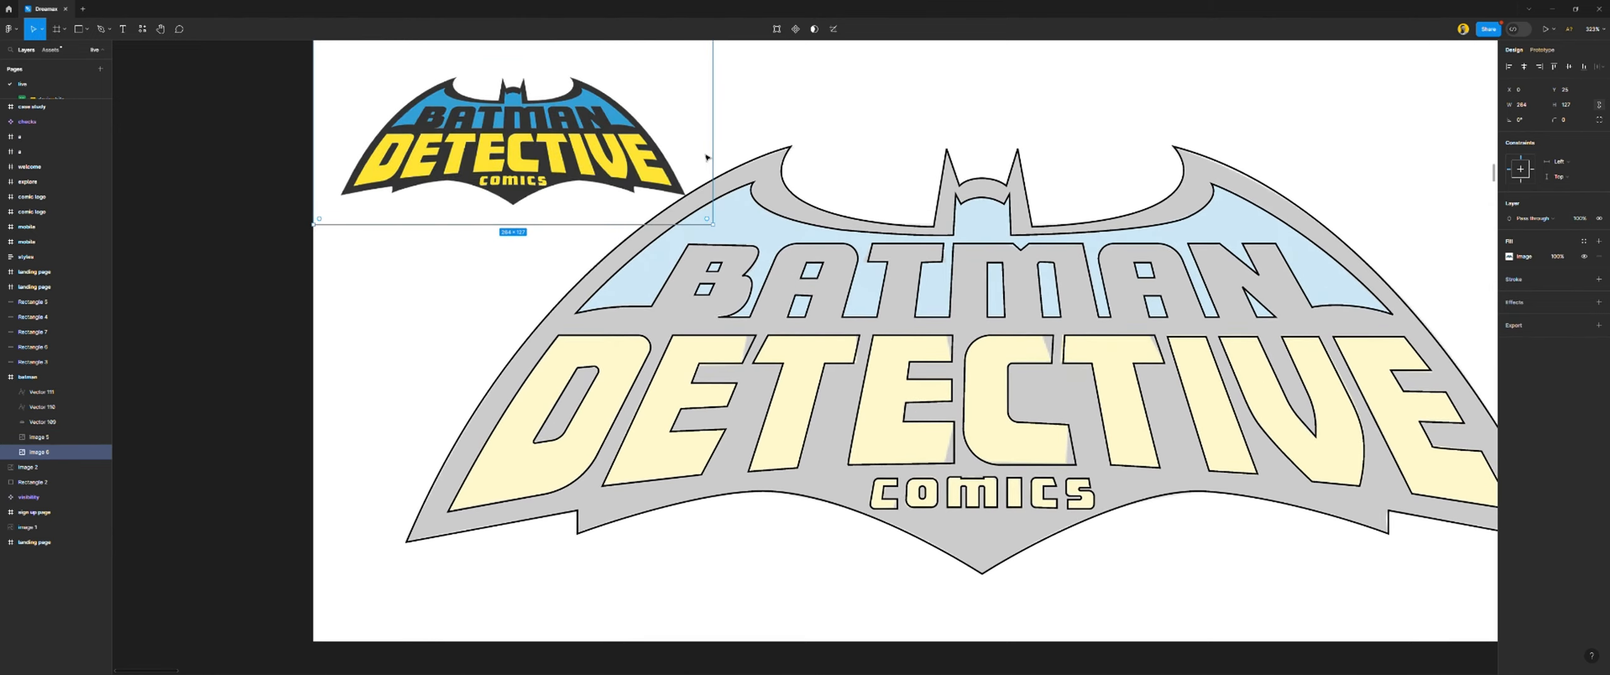
Remove the outline from the shape around the BATMAN lettering and fill it with the blue sampled from the small reference copy
{"action": "left_click", "coordinate": [954, 279]}
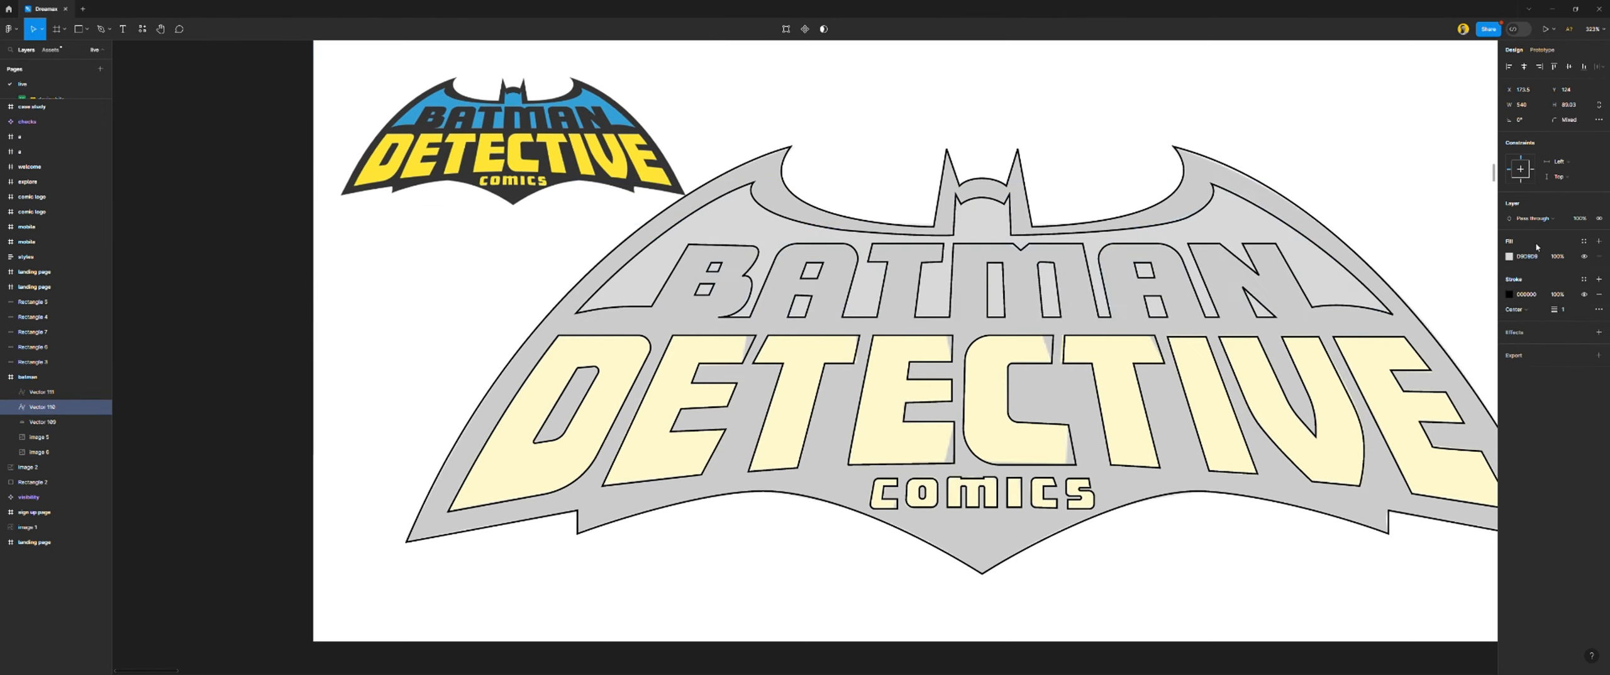
{"action": "left_click", "coordinate": [1598, 294]}
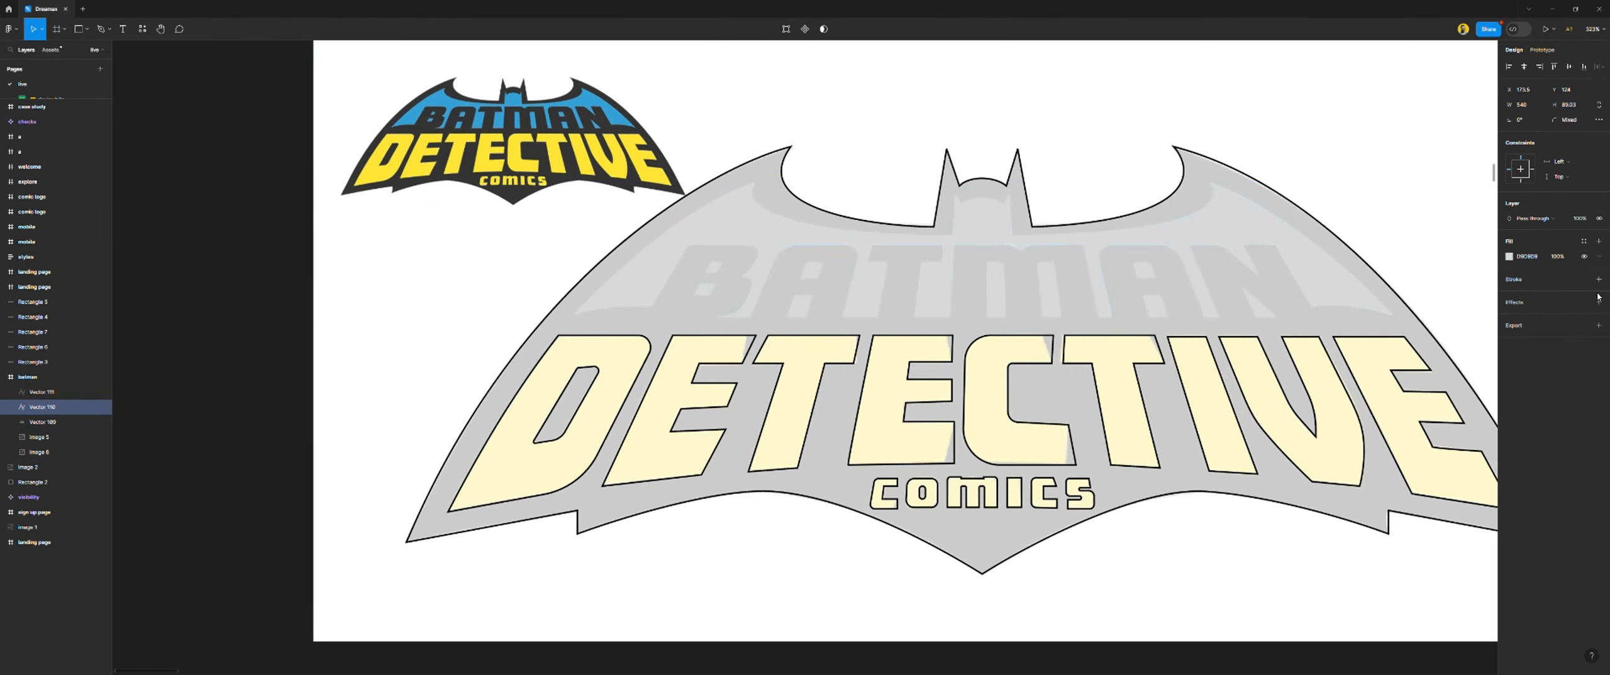
{"action": "key", "text": "i"}
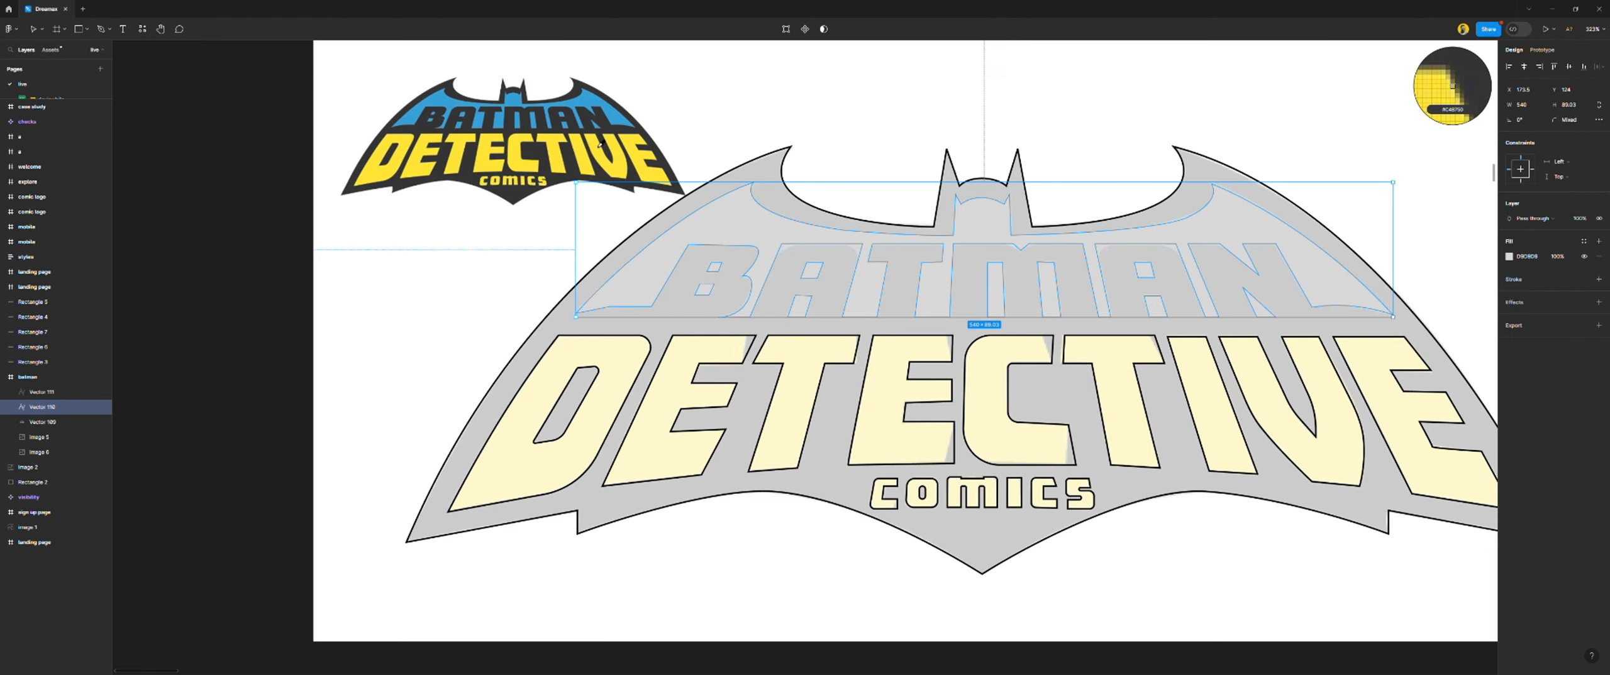
{"action": "left_click", "coordinate": [586, 110]}
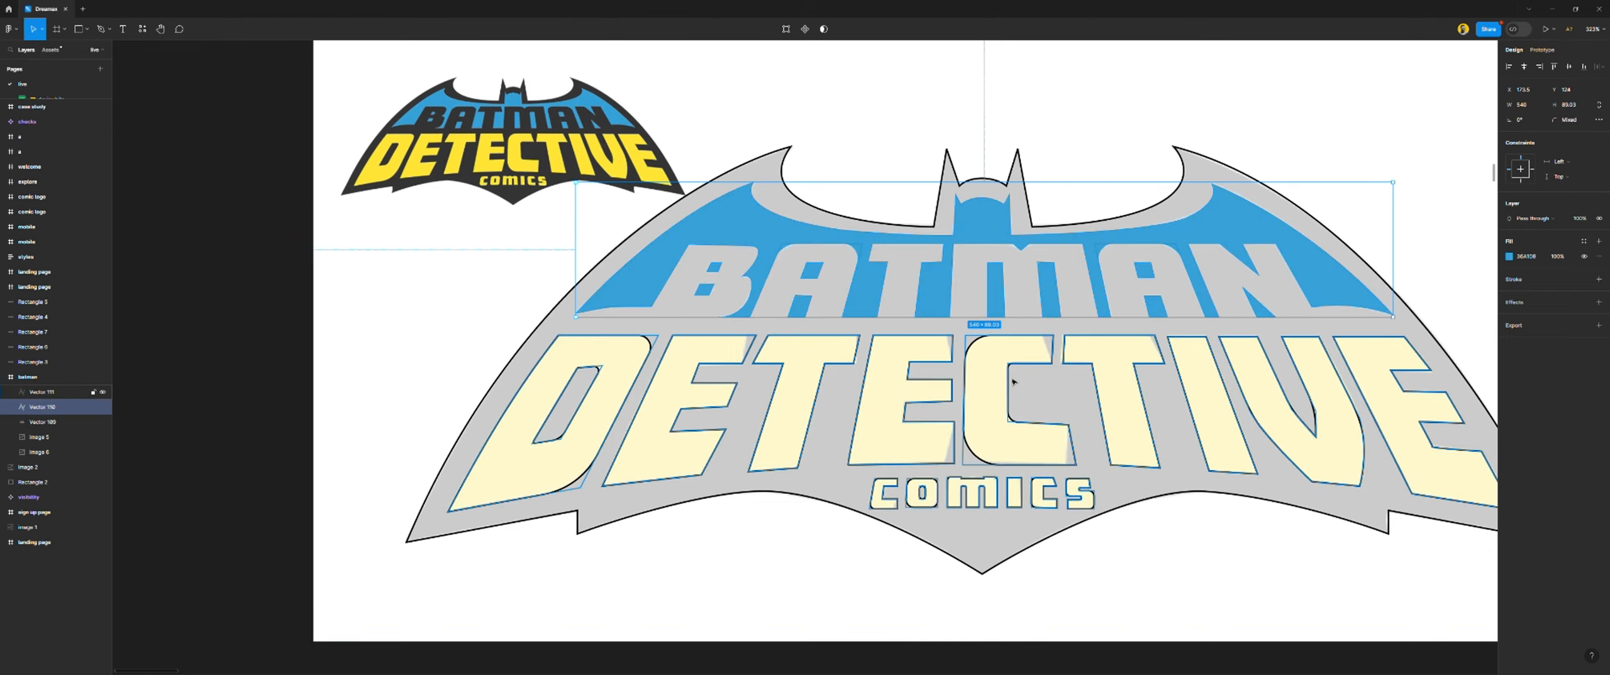
Remove the outline from the DETECTIVE COMICS lettering and fill it with the yellow sampled from the small reference copy
{"action": "left_click", "coordinate": [989, 391]}
{"action": "left_click", "coordinate": [1598, 241]}
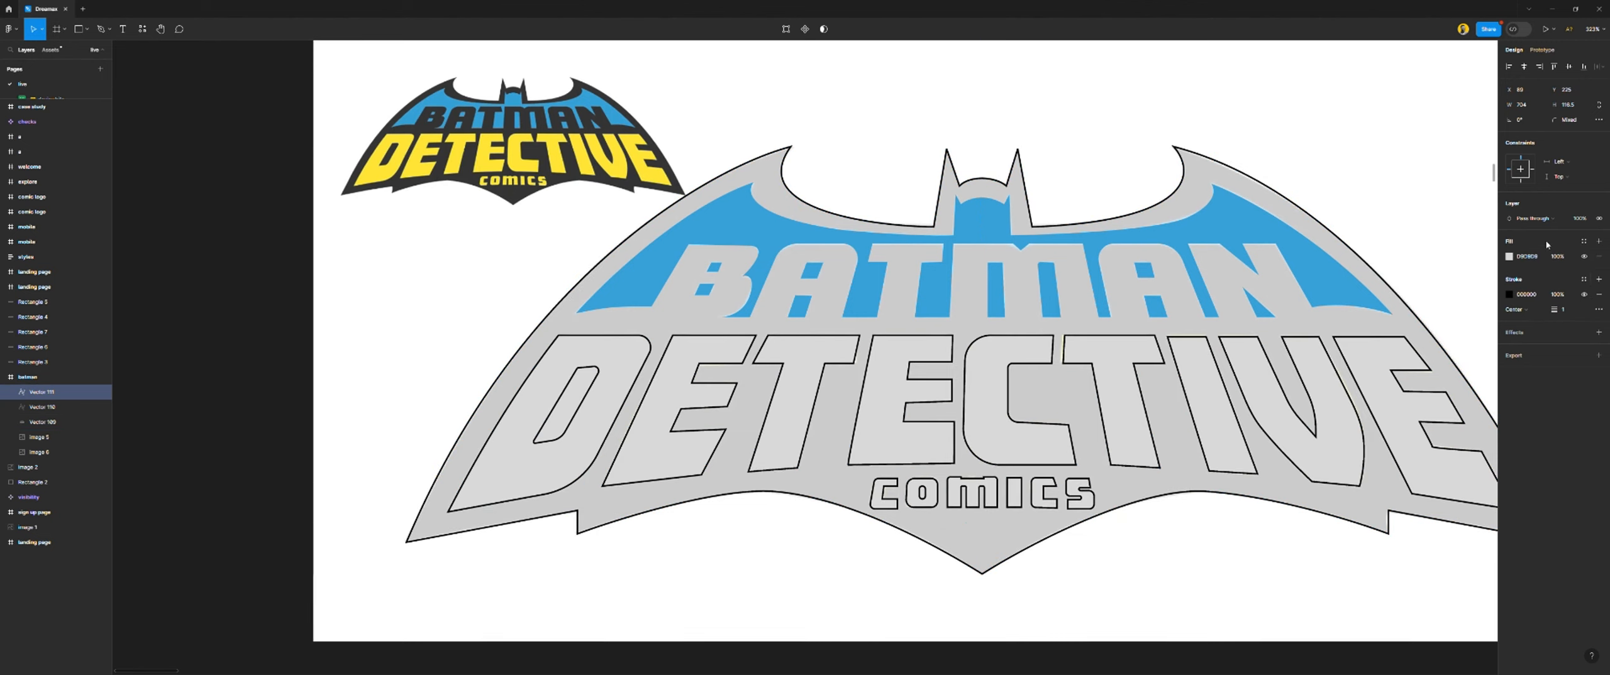
{"action": "left_click", "coordinate": [1598, 298]}
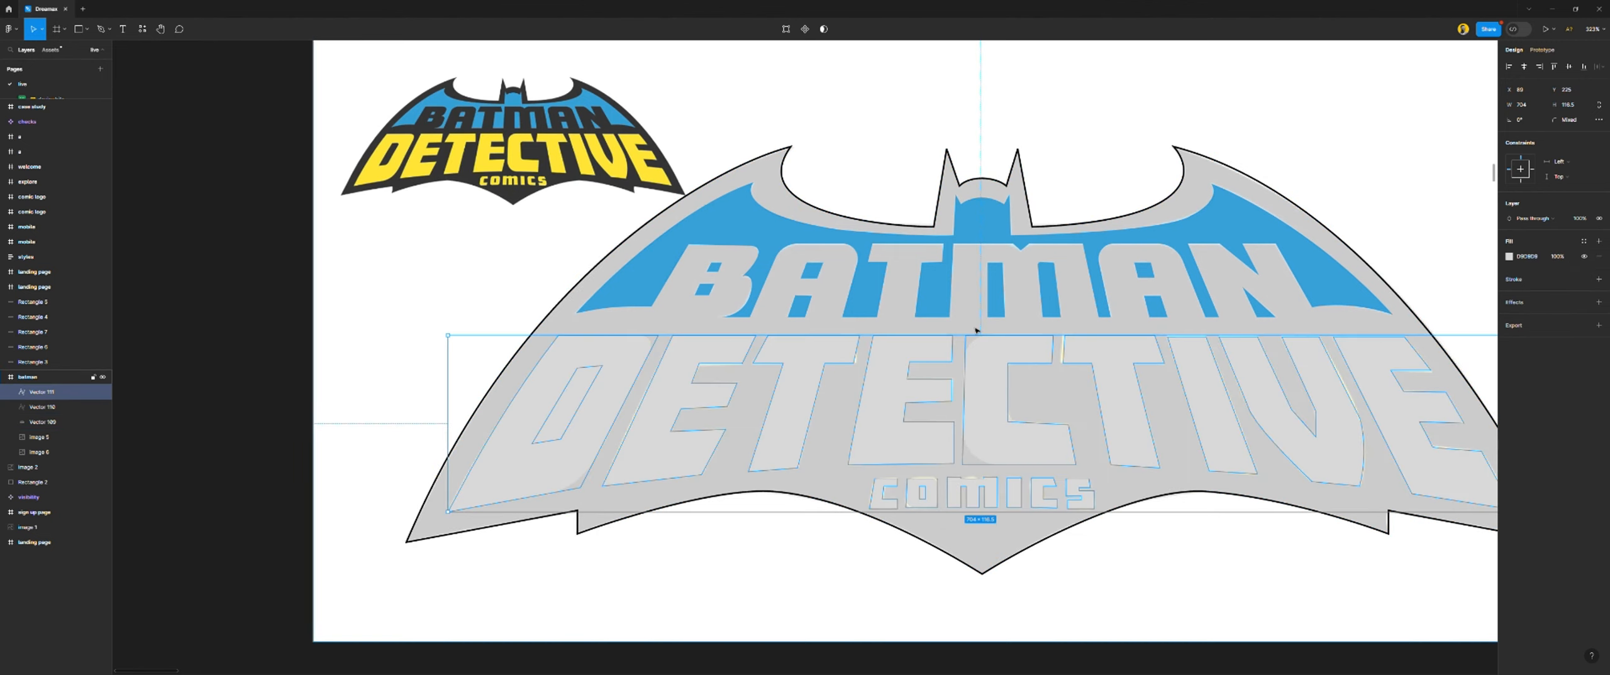
{"action": "key", "text": "i"}
{"action": "left_click", "coordinate": [519, 162]}
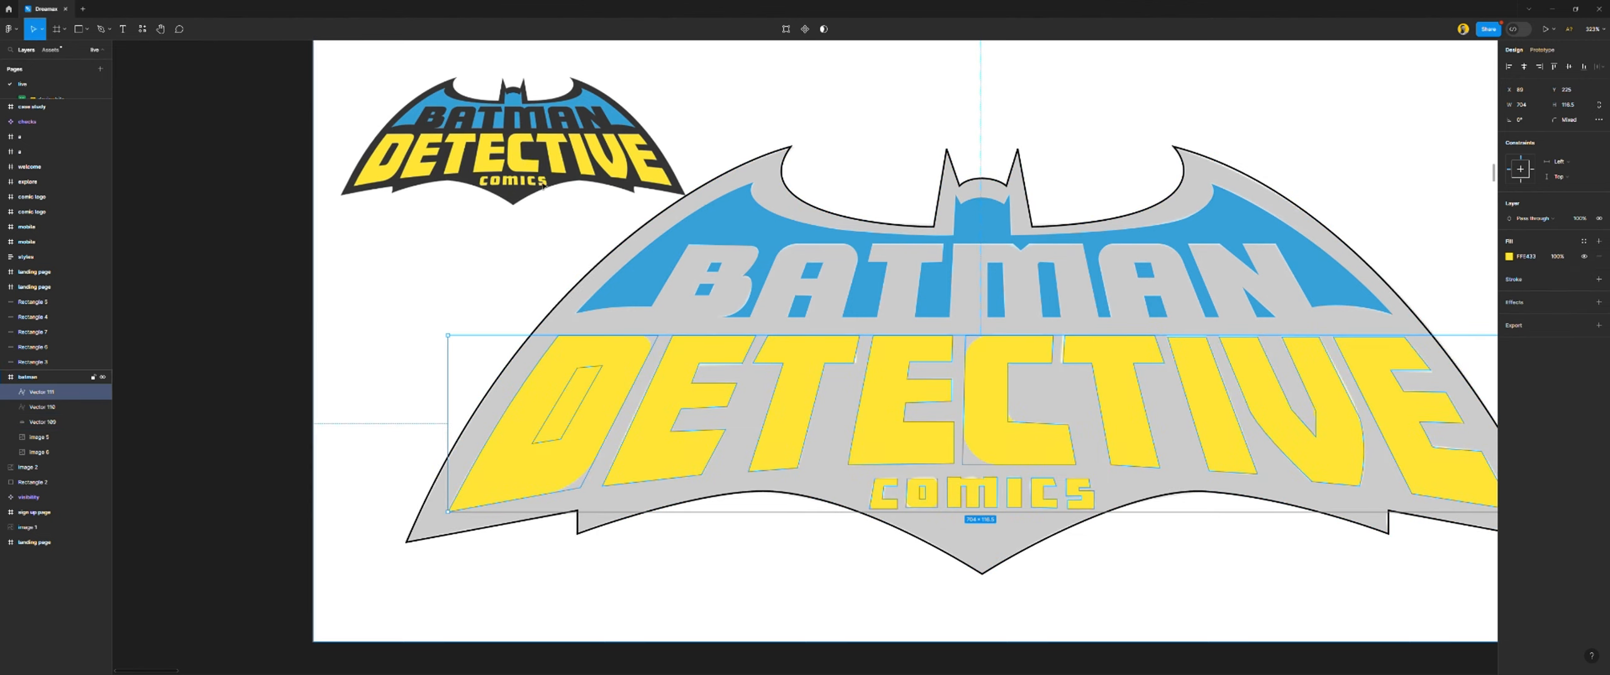
{"action": "left_click", "coordinate": [786, 29]}
{"action": "scroll", "coordinate": [538, 438], "scroll_direction": "up", "scroll_amount": 3}
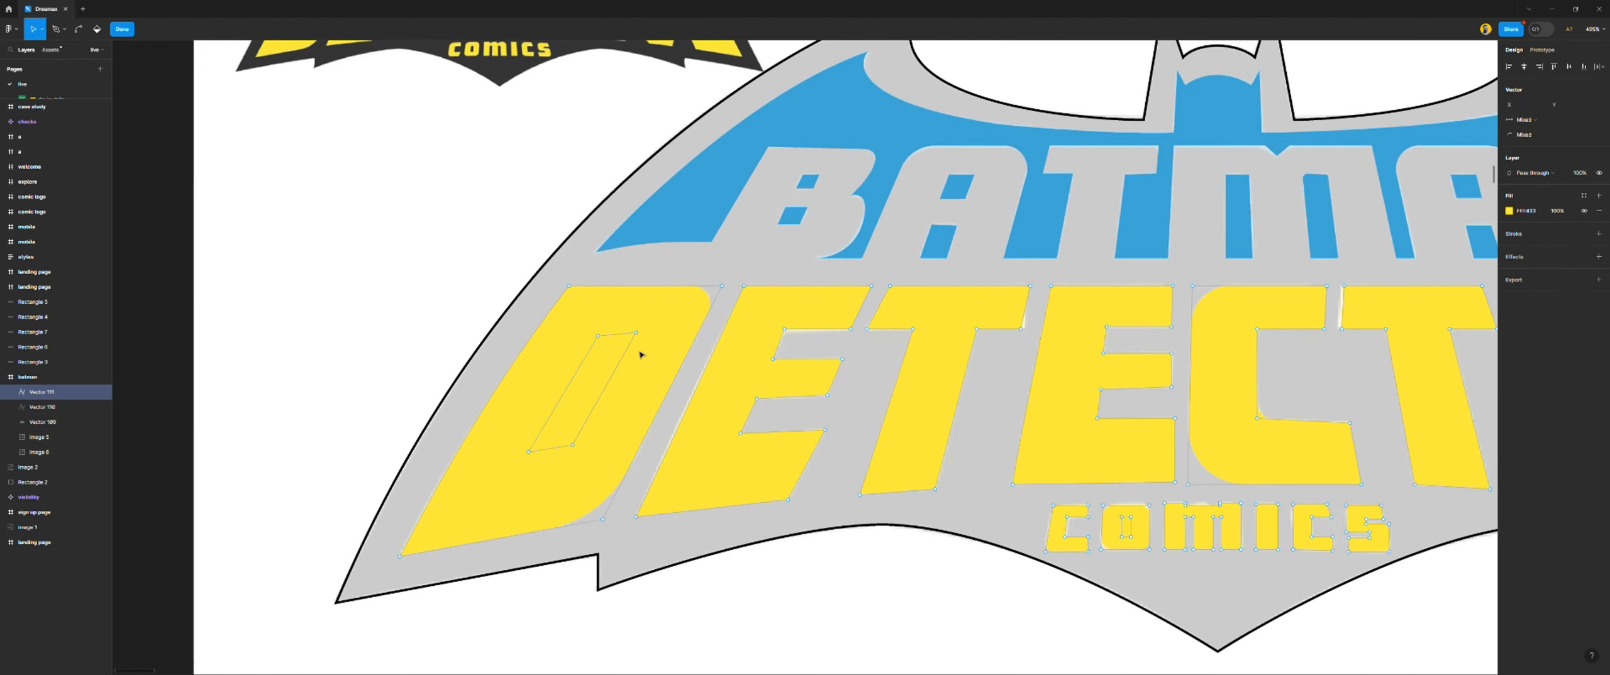
{"action": "left_click", "coordinate": [637, 334]}
{"action": "left_click", "coordinate": [598, 338], "text": "shift"}
{"action": "key", "text": "Delete"}
{"action": "key", "text": "ctrl"}
{"action": "key", "text": "ctrl+z"}
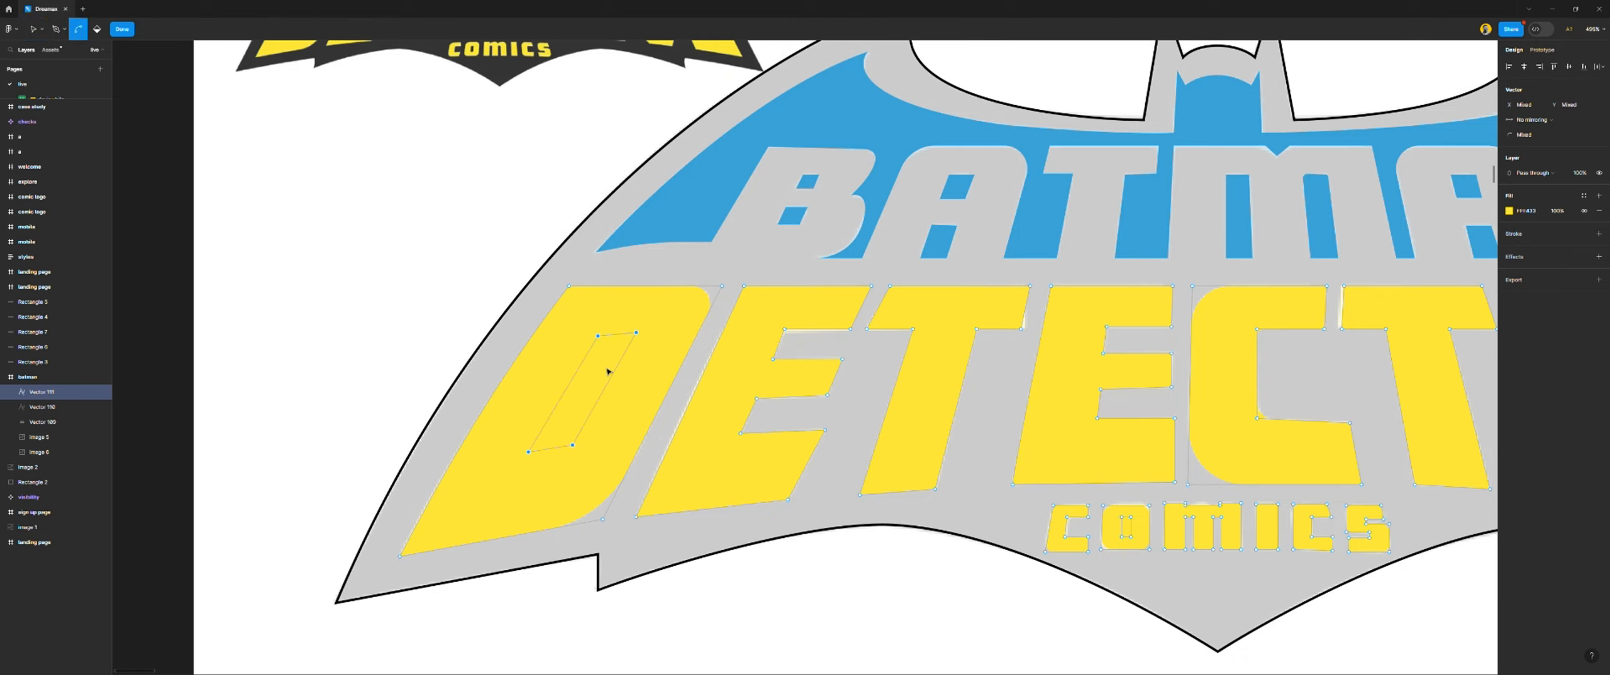
{"action": "left_click", "coordinate": [123, 29]}
{"action": "scroll", "coordinate": [704, 369], "scroll_direction": "down", "scroll_amount": 4}
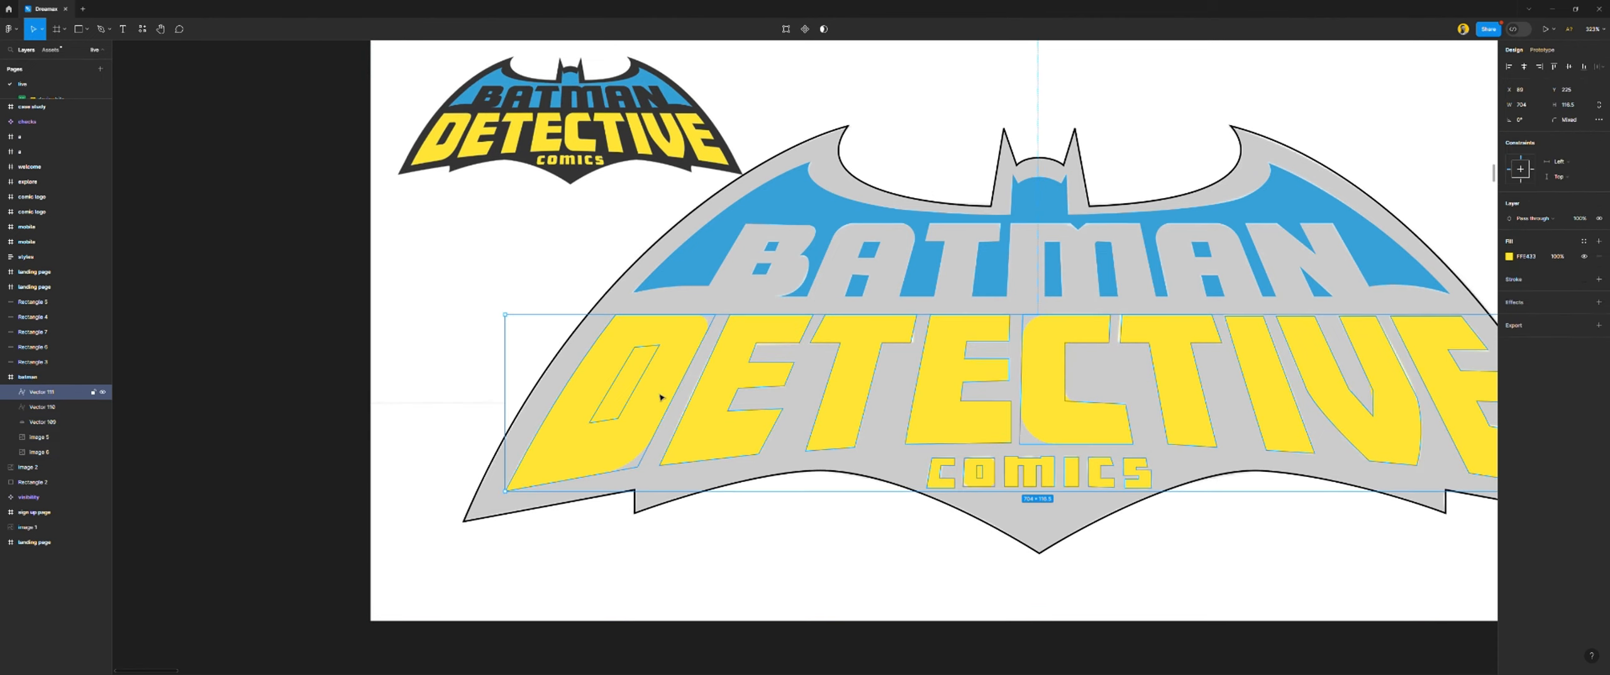
Duplicate the DETECTIVE COMICS lettering and delete all points of the duplicate except those of the first letter D
{"action": "key", "text": "ctrl+d"}
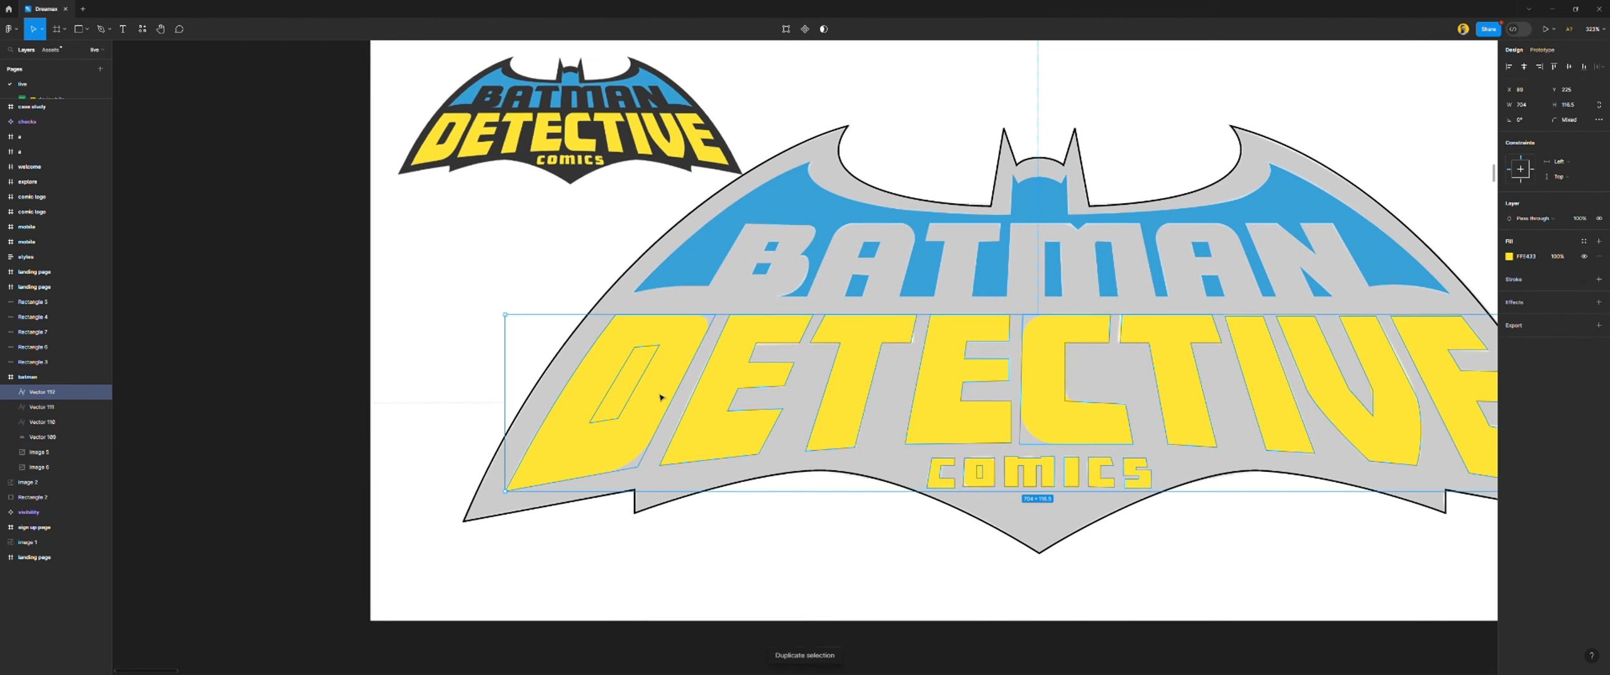
{"action": "scroll", "coordinate": [676, 393], "scroll_direction": "down", "scroll_amount": 3}
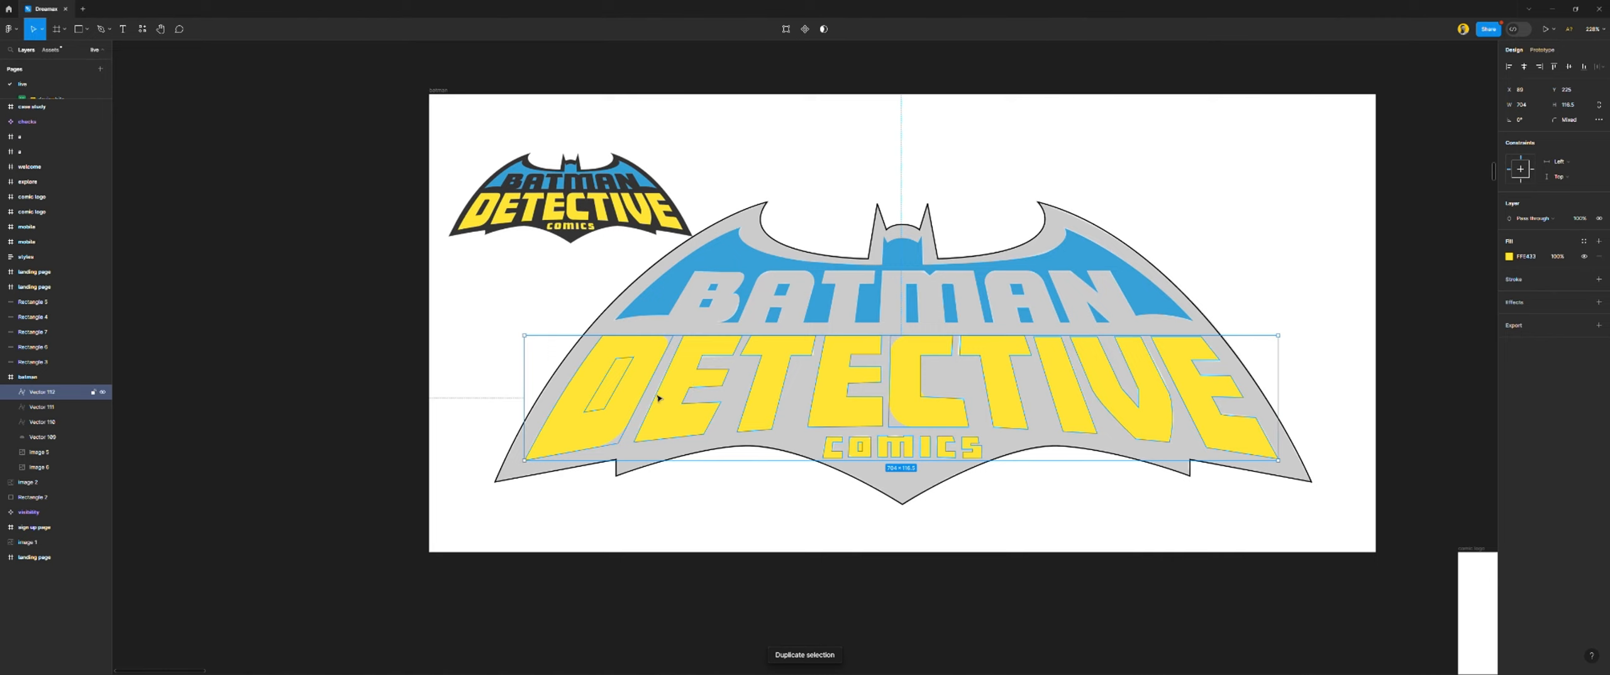
{"action": "scroll", "coordinate": [658, 398], "scroll_direction": "up", "scroll_amount": 3}
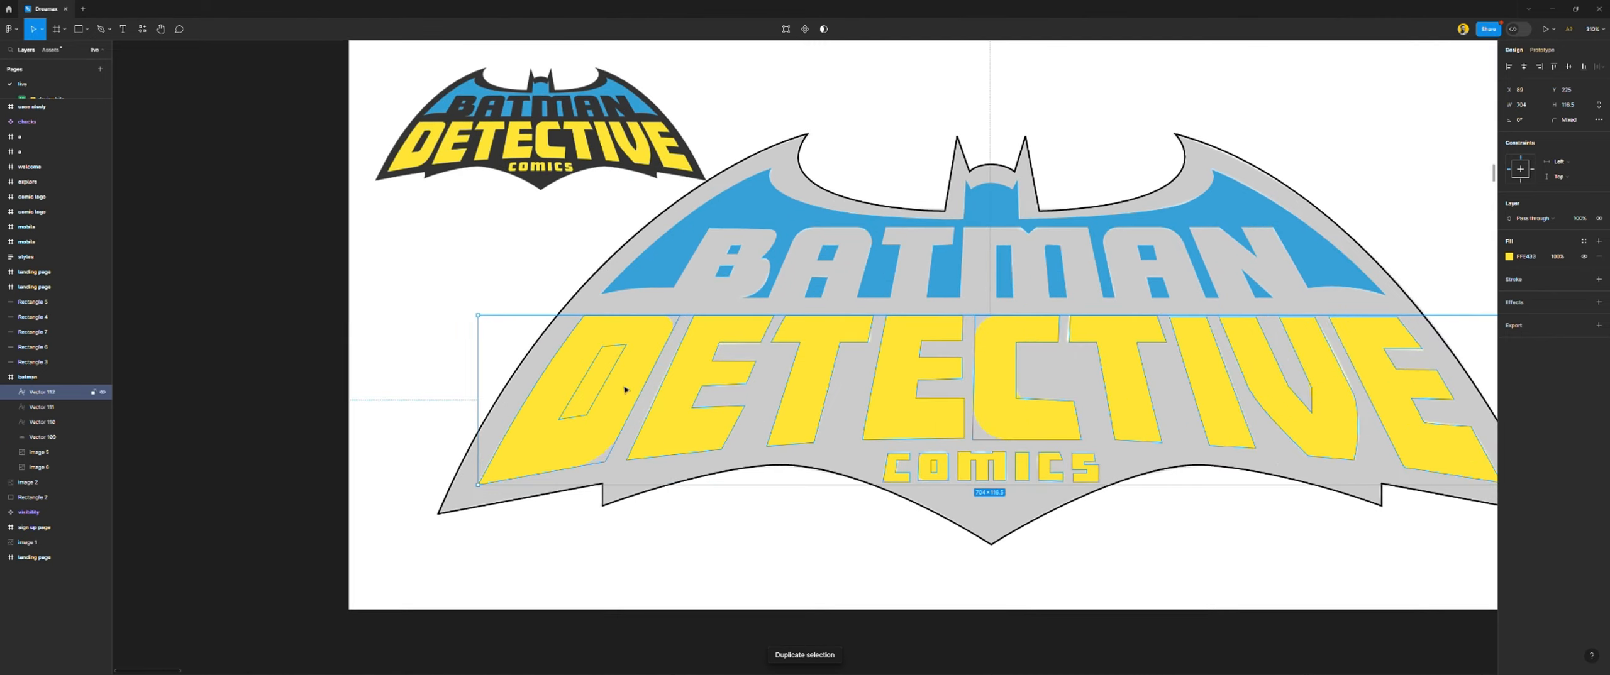
{"action": "left_click", "coordinate": [804, 29]}
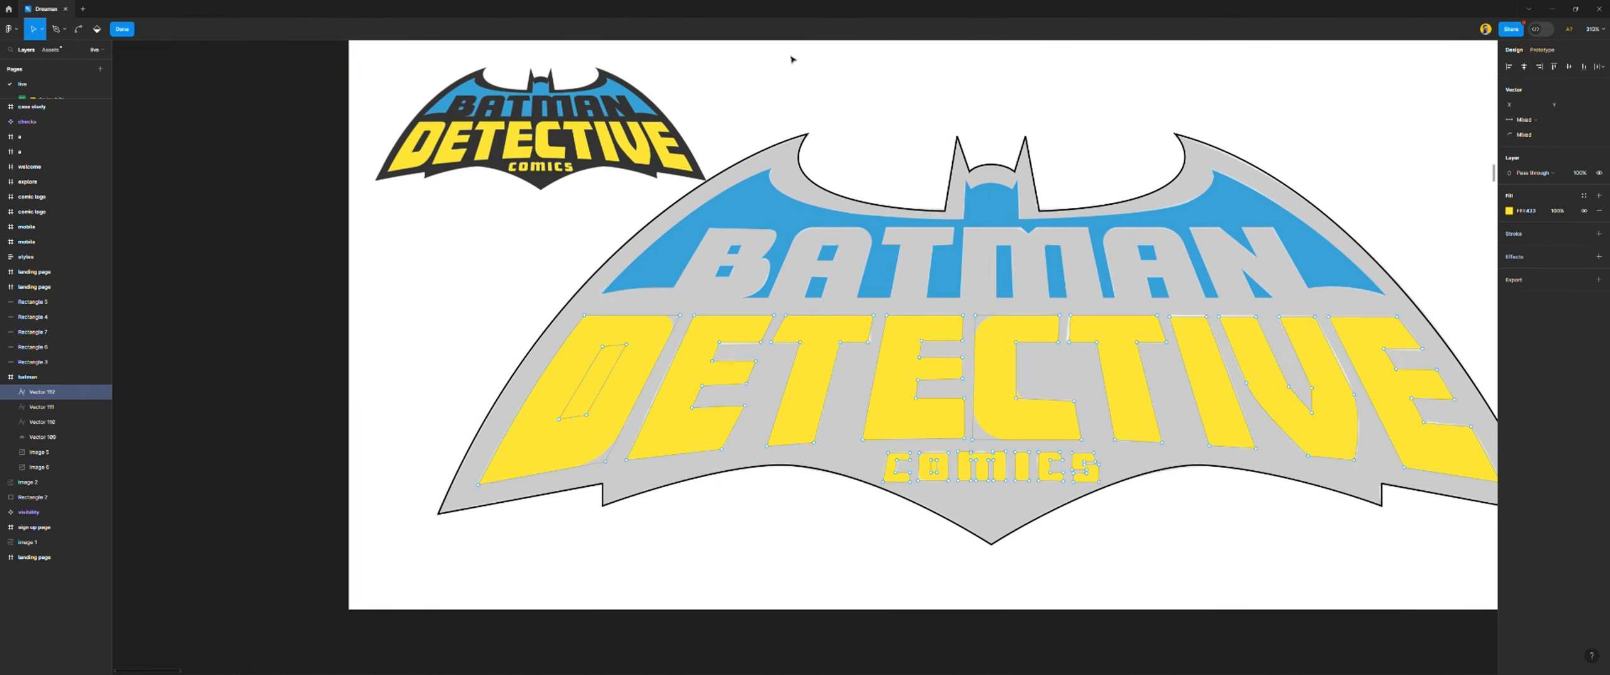
{"action": "left_click_drag", "start_coordinate": [690, 306], "coordinate": [1454, 513]}
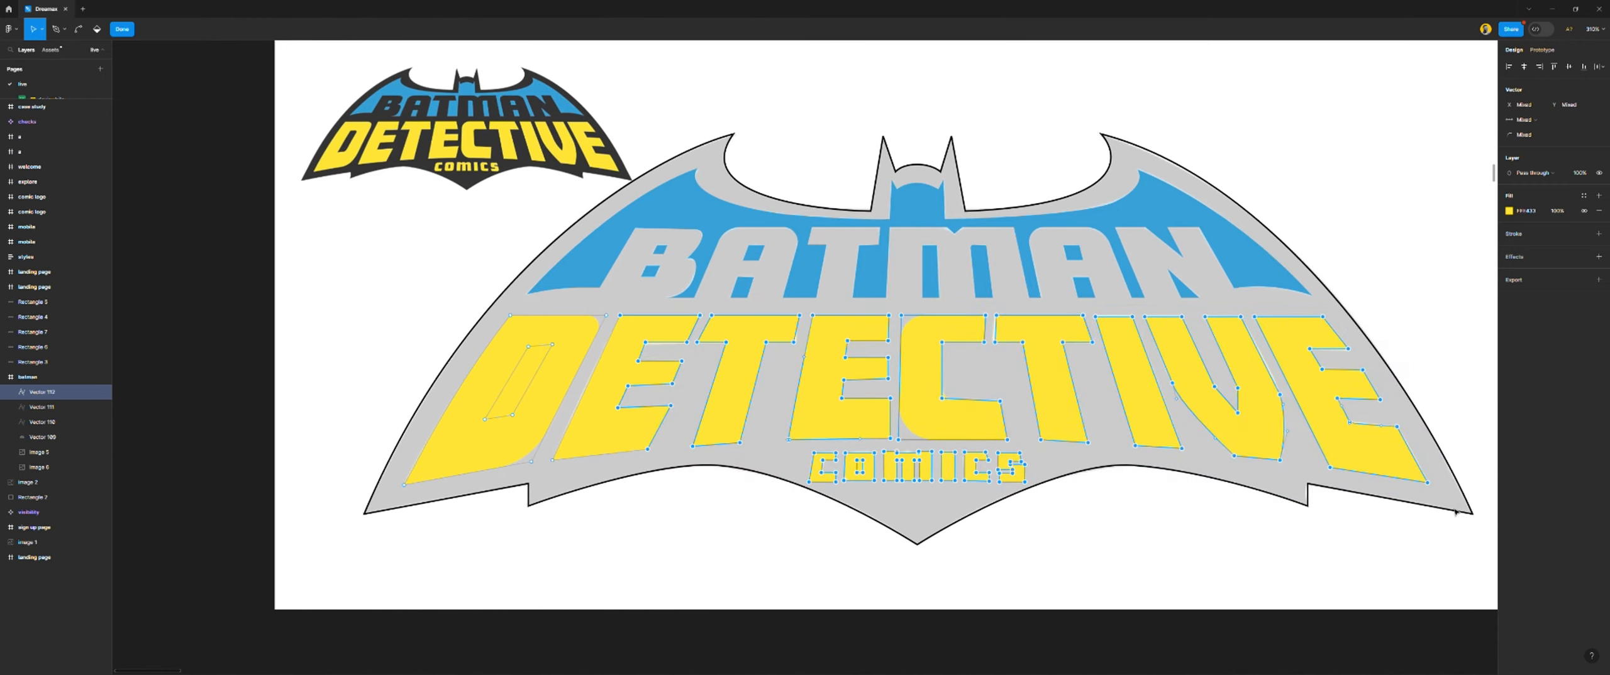
{"action": "key", "text": "Delete"}
Delete the outer outline of the duplicated D, keeping only its inner opening as a separate shape
{"action": "scroll", "coordinate": [850, 412], "scroll_direction": "left", "scroll_amount": 5}
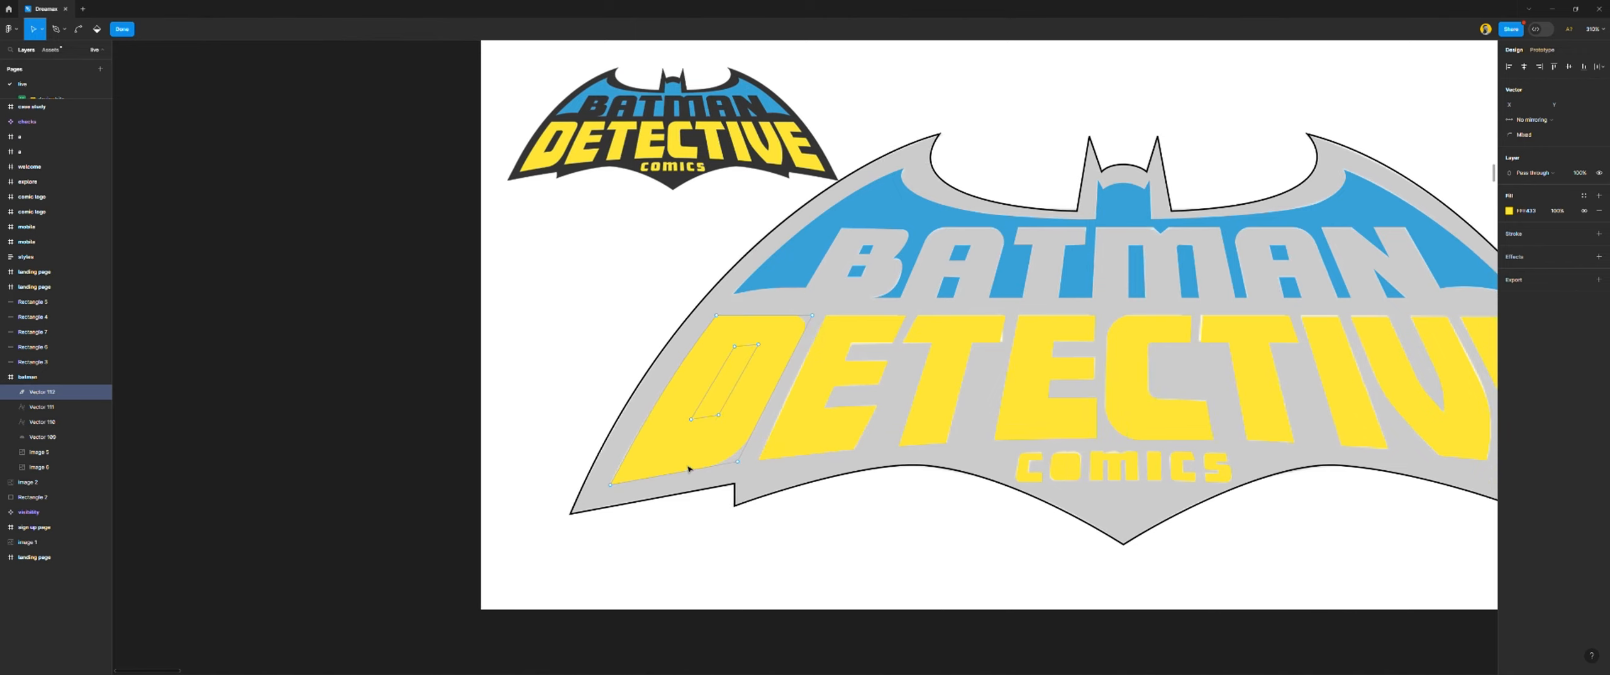
{"action": "scroll", "coordinate": [688, 468], "scroll_direction": "up", "scroll_amount": 5}
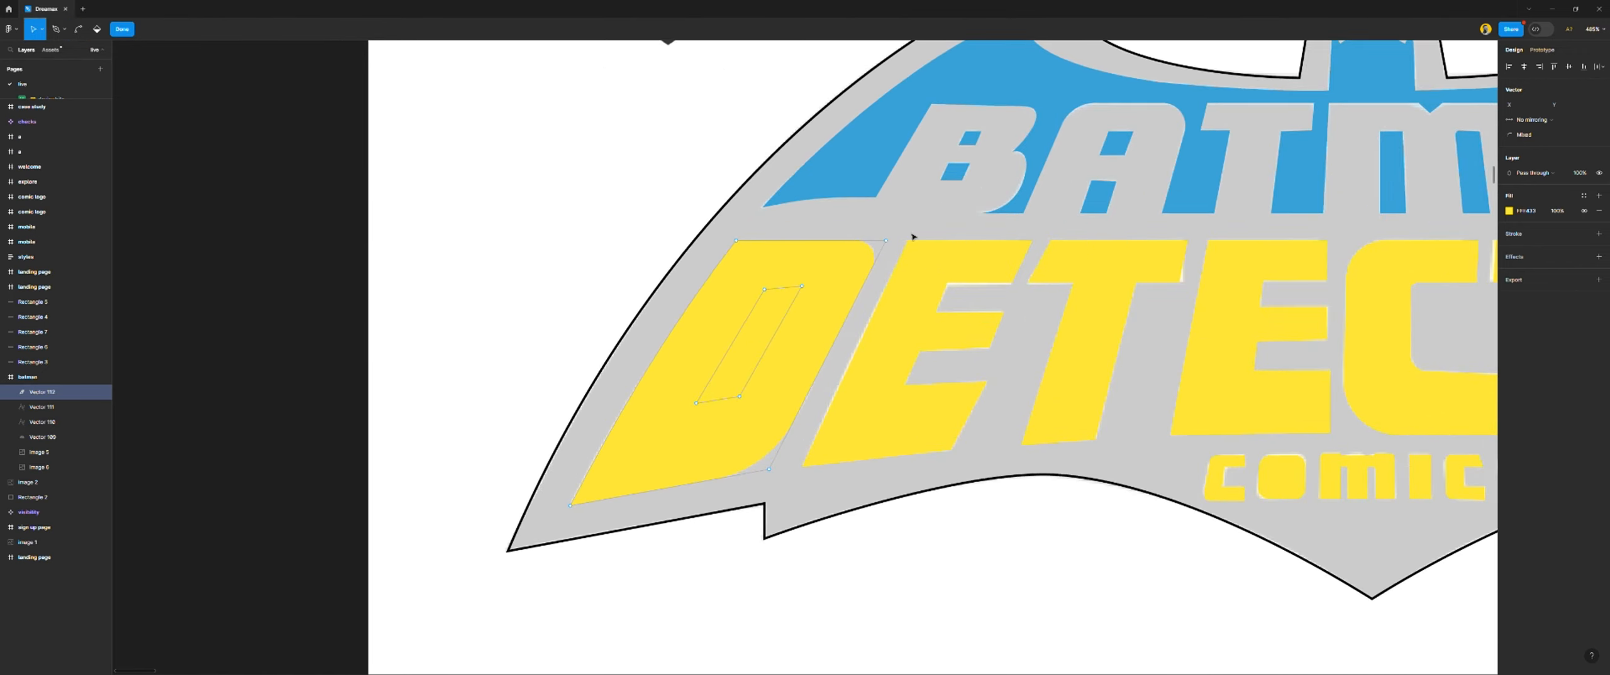
{"action": "left_click_drag", "start_coordinate": [913, 233], "coordinate": [825, 442]}
{"action": "left_click_drag", "start_coordinate": [758, 220], "coordinate": [706, 275]}
{"action": "left_click_drag", "start_coordinate": [559, 500], "coordinate": [594, 521]}
{"action": "key", "text": "Escape"}
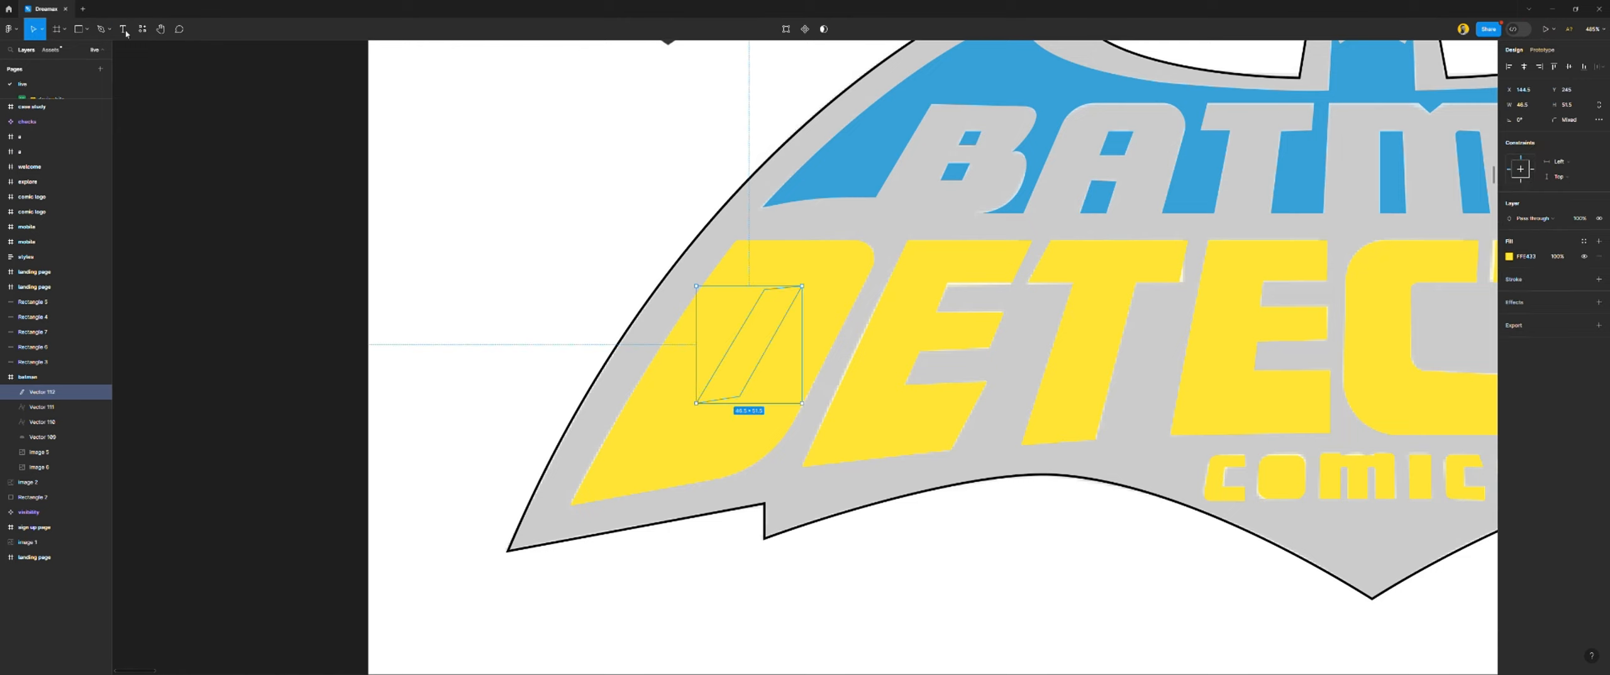
Fill the D's inner opening shape with black and deselect it
{"action": "left_click", "coordinate": [1508, 257]}
{"action": "left_click_drag", "start_coordinate": [1416, 333], "coordinate": [1497, 397]}
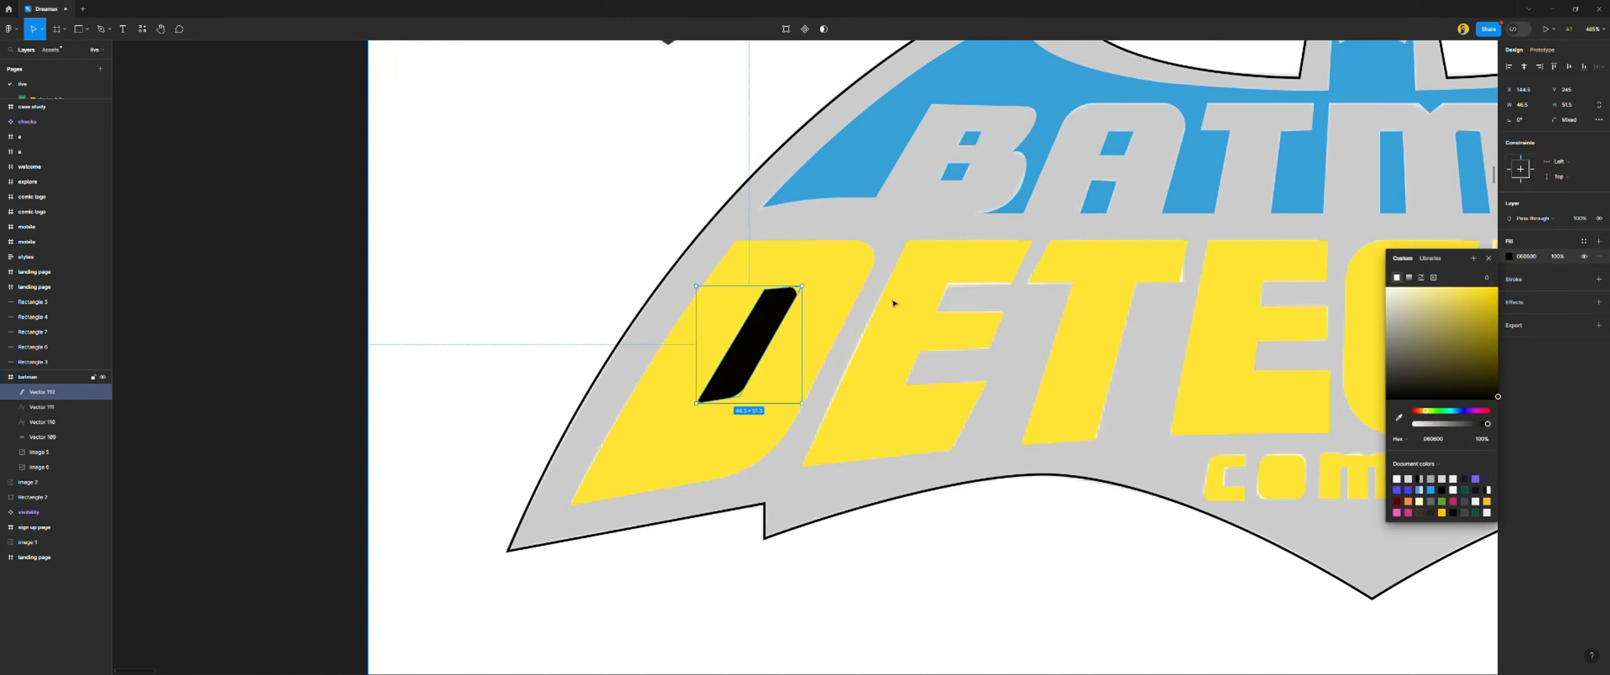
{"action": "scroll", "coordinate": [829, 319], "scroll_direction": "down", "scroll_amount": 5, "text": "ctrl"}
{"action": "scroll", "coordinate": [828, 318], "scroll_direction": "right", "scroll_amount": 3}
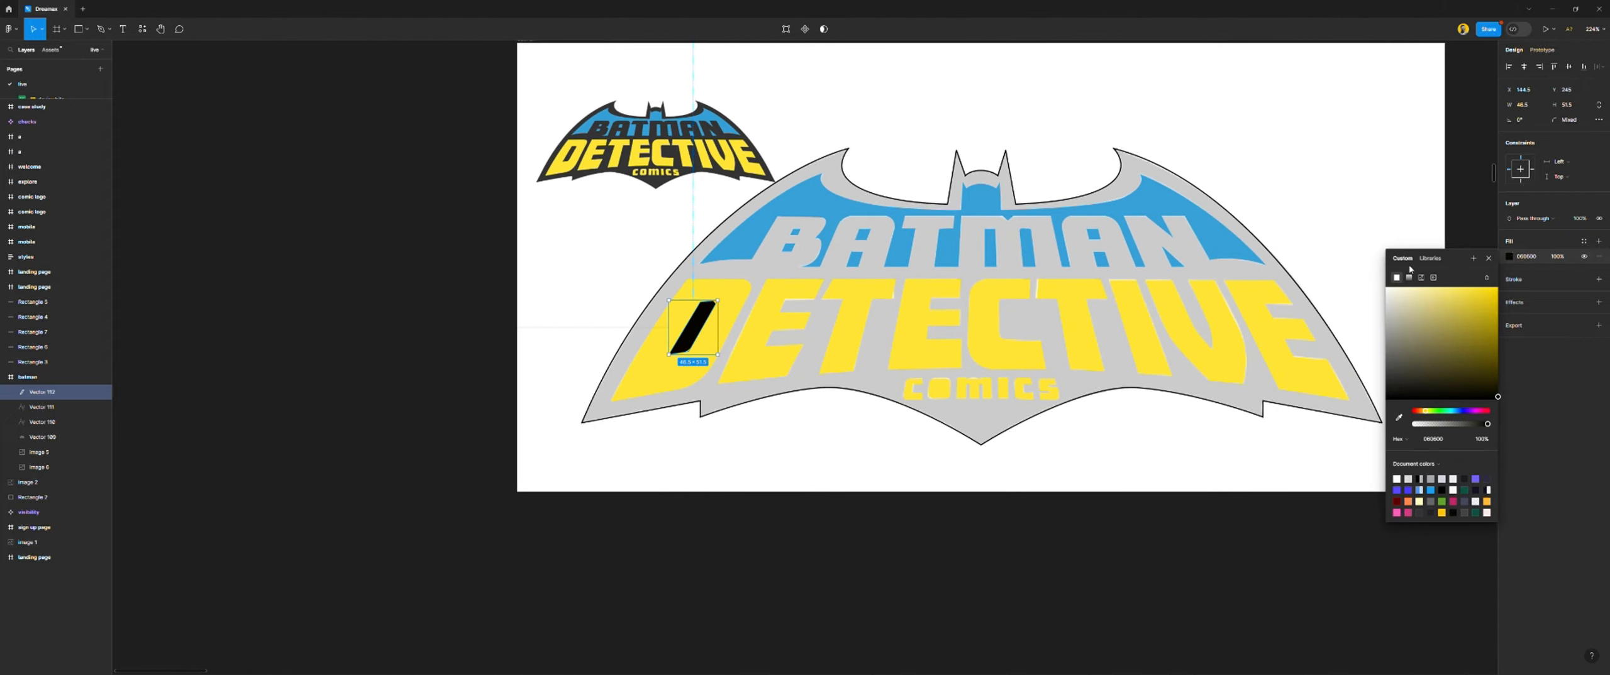
{"action": "left_click", "coordinate": [1488, 258]}
{"action": "left_click", "coordinate": [1401, 381]}
{"action": "scroll", "coordinate": [862, 333], "scroll_direction": "down", "scroll_amount": 3, "text": "ctrl"}
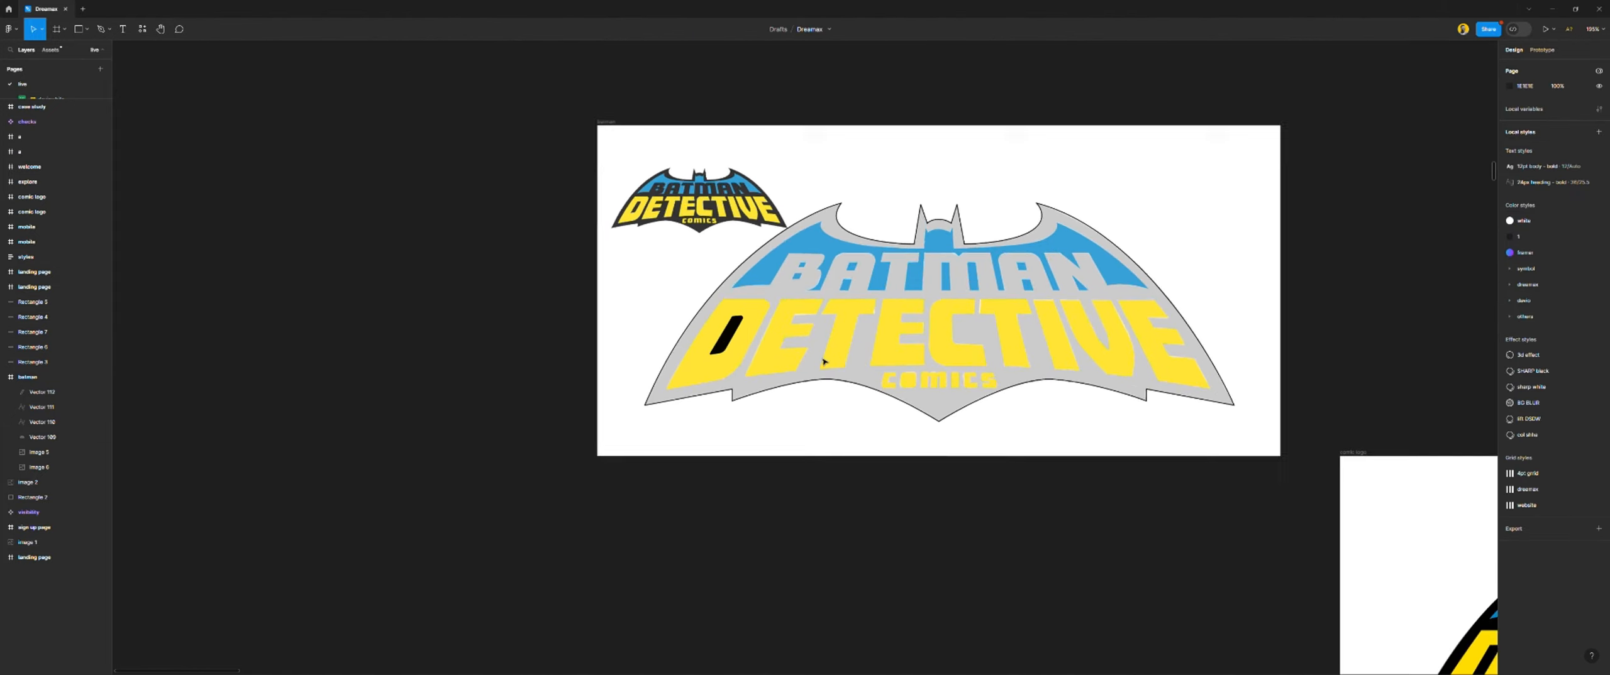
Subtract the black D opening shape from the yellow DETECTIVE COMICS lettering
{"action": "left_click", "coordinate": [869, 331]}
{"action": "scroll", "coordinate": [869, 332], "scroll_direction": "up", "scroll_amount": 4, "text": "ctrl"}
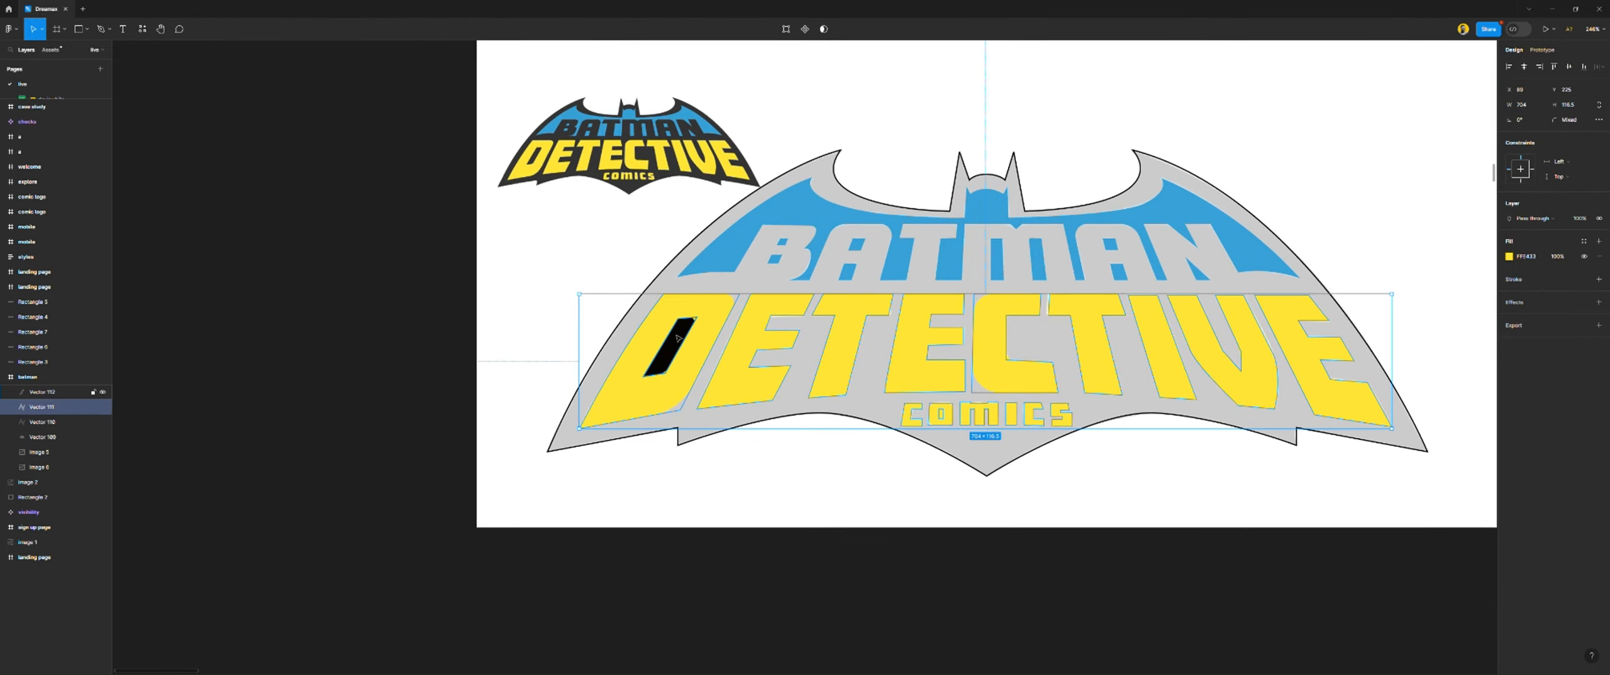
{"action": "left_click", "coordinate": [694, 319], "text": "shift"}
{"action": "scroll", "coordinate": [694, 320], "scroll_direction": "up", "scroll_amount": 3, "text": "ctrl"}
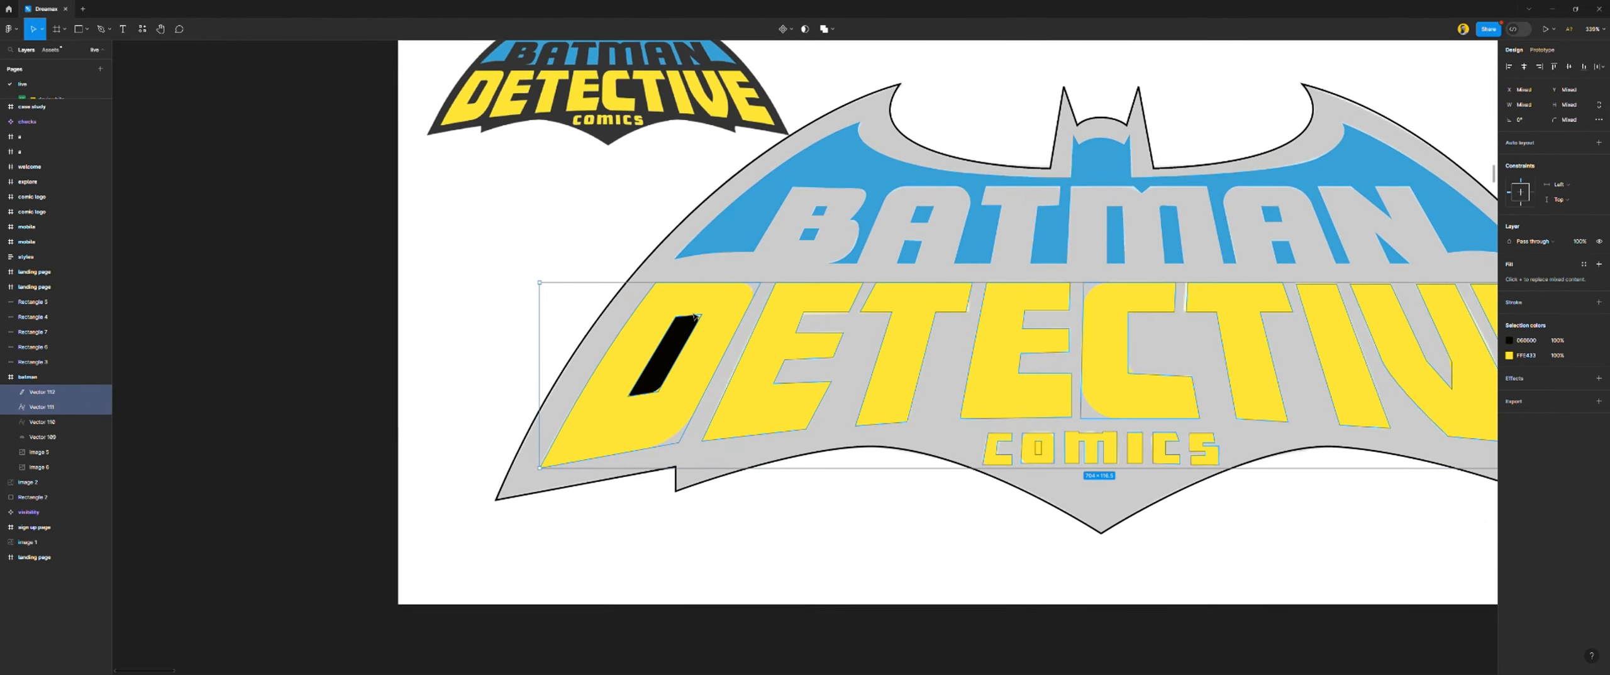
{"action": "left_click", "coordinate": [832, 32]}
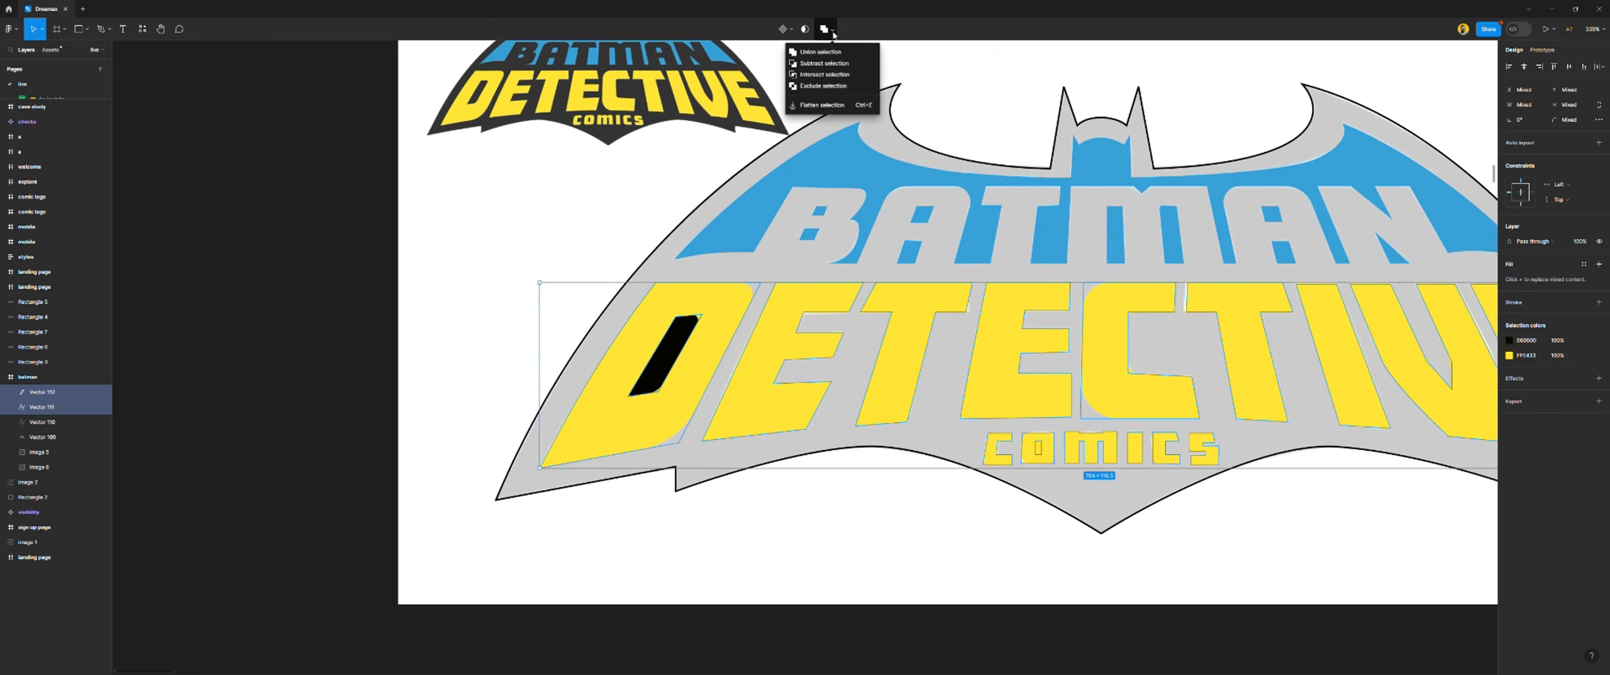
{"action": "left_click", "coordinate": [826, 64]}
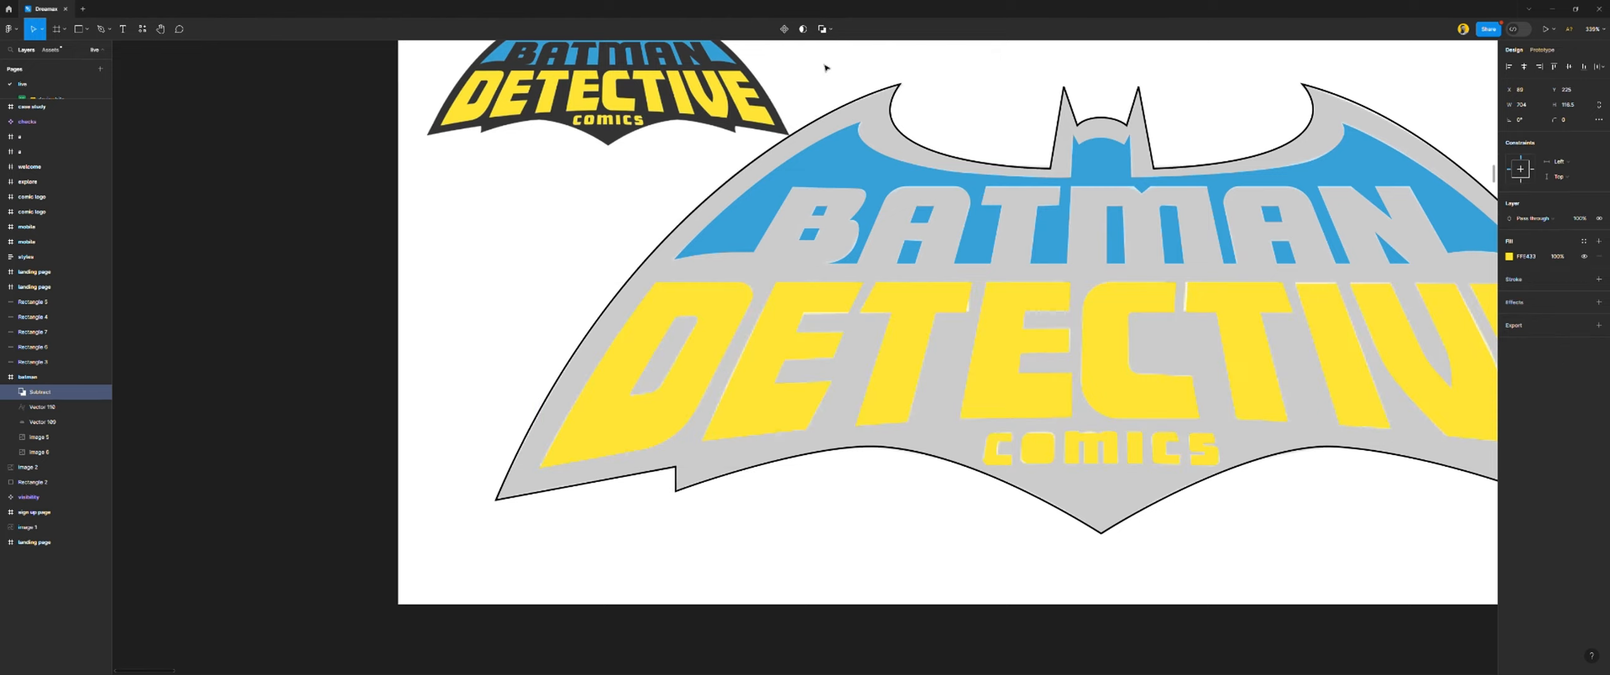
{"action": "mouse_move", "coordinate": [694, 359]}
{"action": "left_mouse_down"}
{"action": "mouse_move", "coordinate": [503, 317]}
{"action": "mouse_move", "coordinate": [632, 337]}
{"action": "mouse_move", "coordinate": [665, 366]}
{"action": "left_mouse_up"}
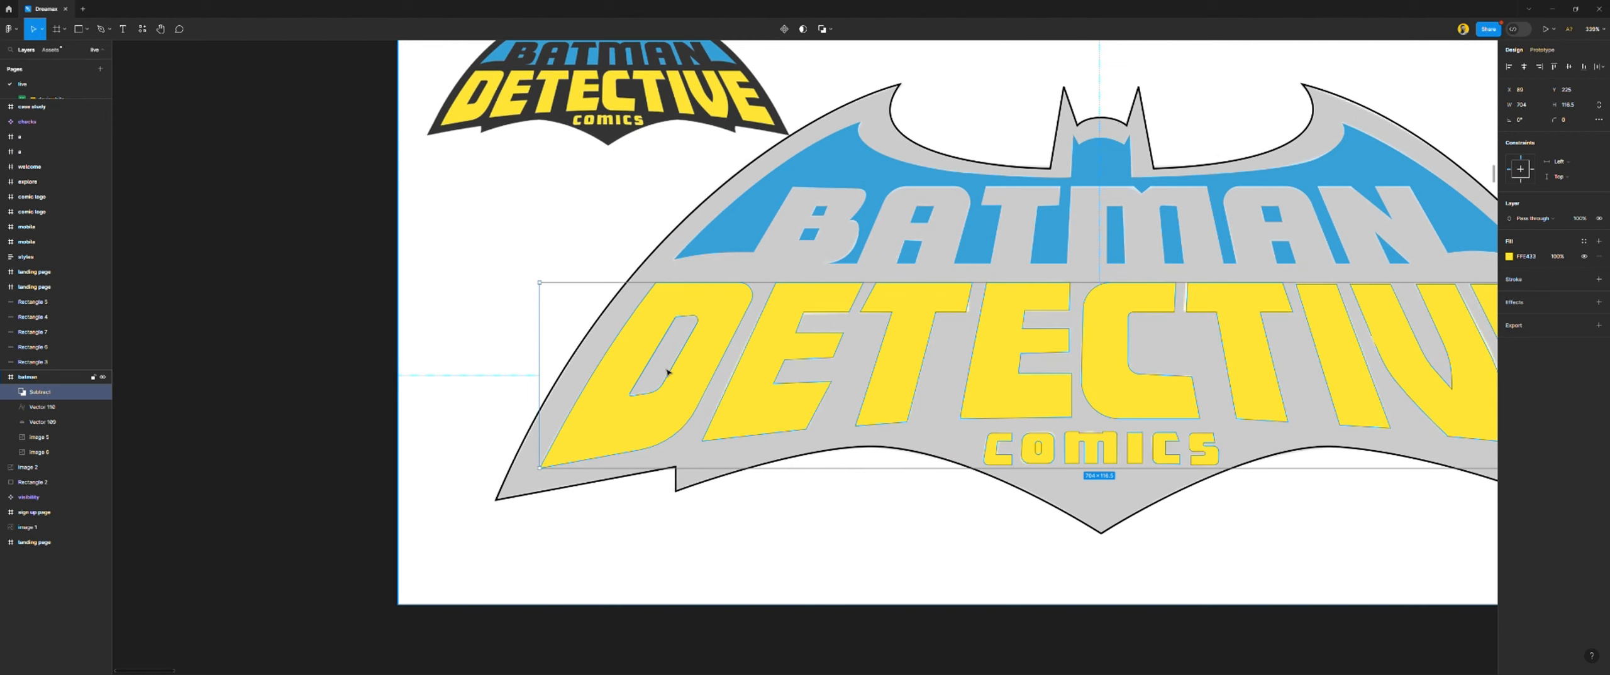
{"action": "left_click", "coordinate": [1104, 559]}
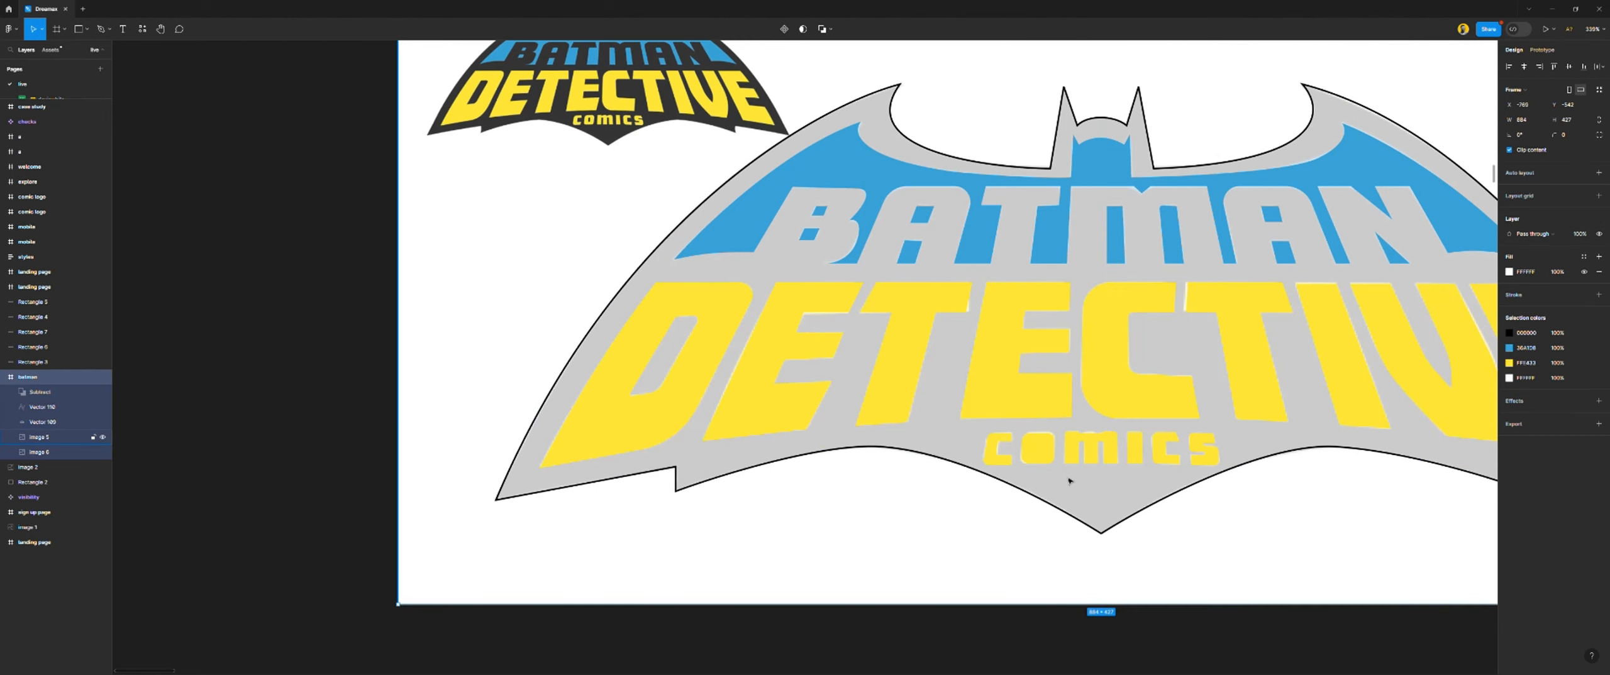
Duplicate the subtracted DETECTIVE COMICS lettering to use as the source for the O's inner opening
{"action": "scroll", "coordinate": [1057, 453], "scroll_direction": "up", "scroll_amount": 6}
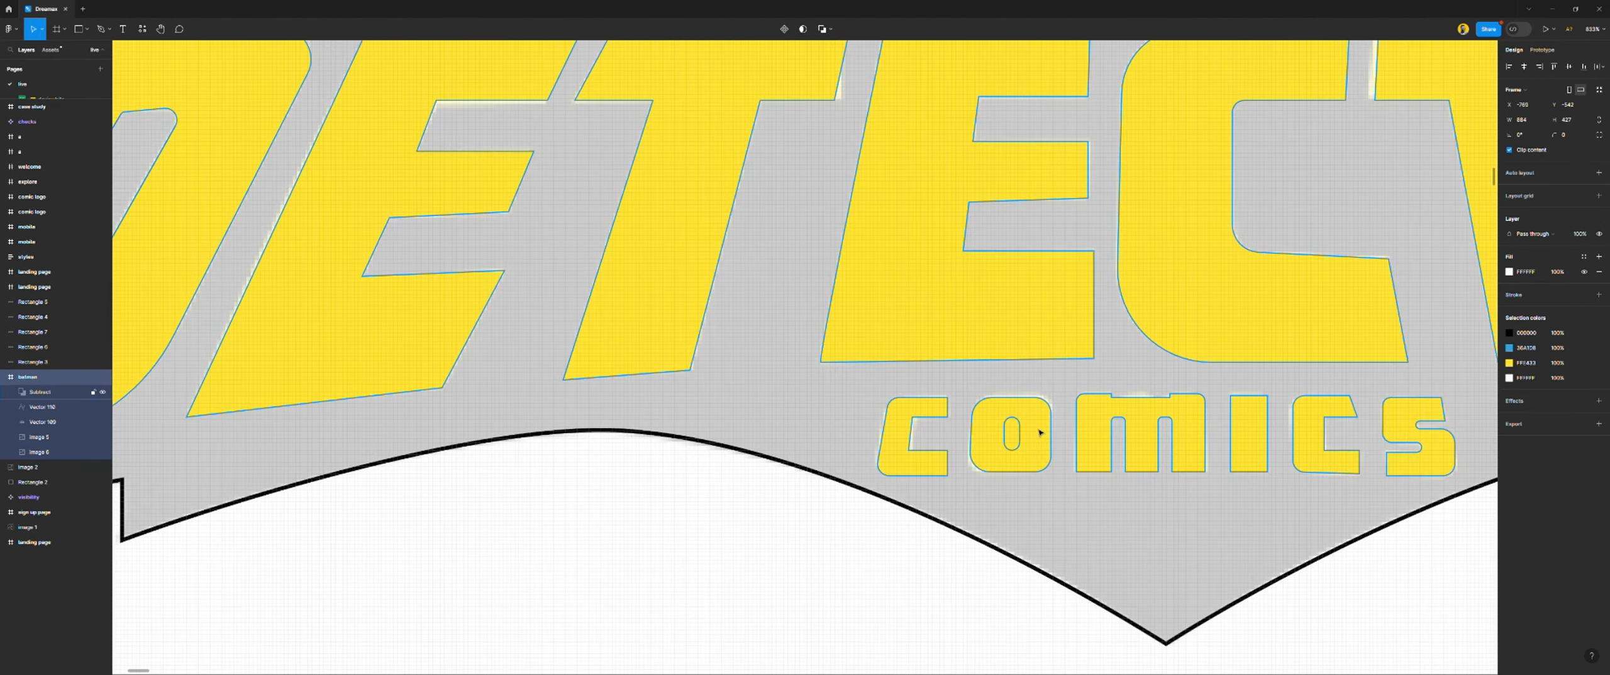
{"action": "left_click", "coordinate": [1039, 432]}
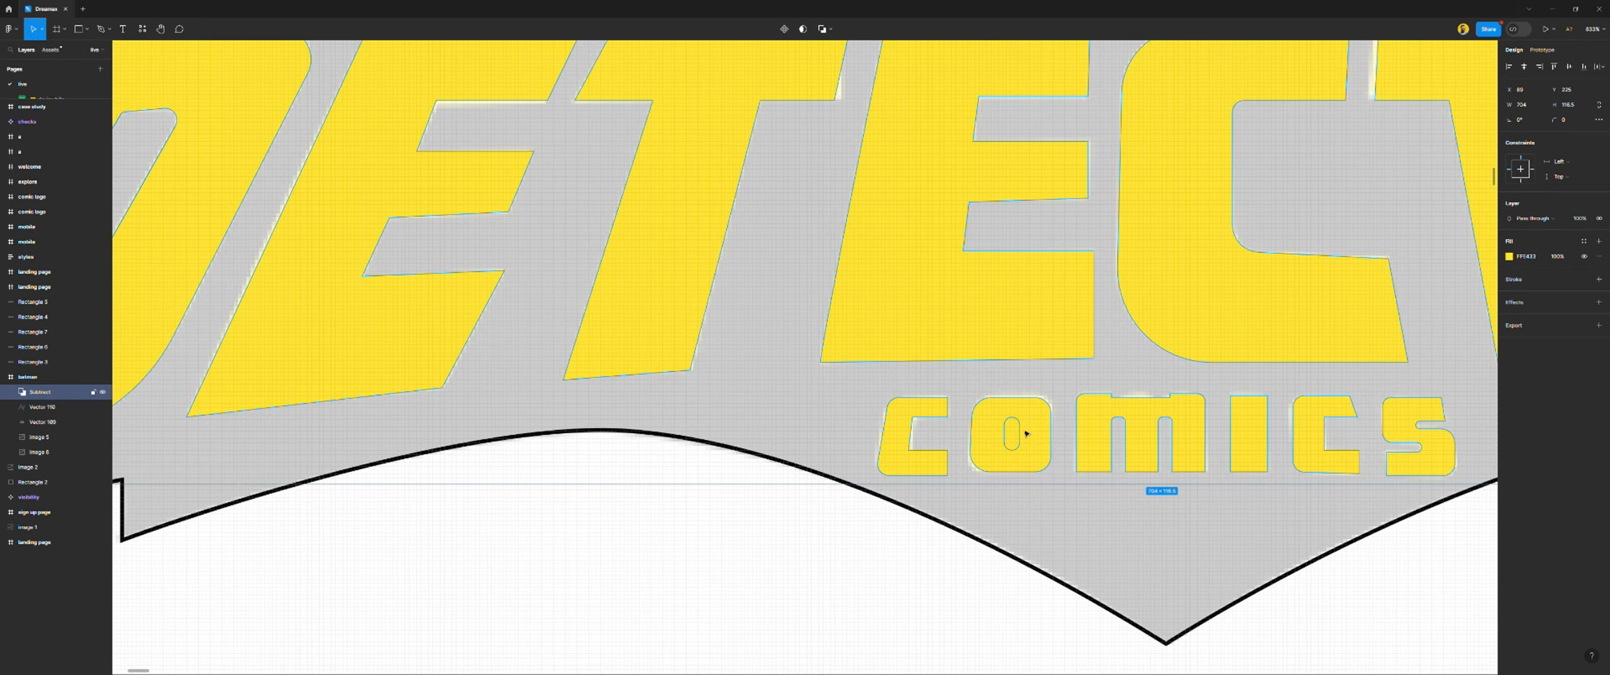
{"action": "scroll", "coordinate": [913, 420], "scroll_direction": "down", "scroll_amount": 4}
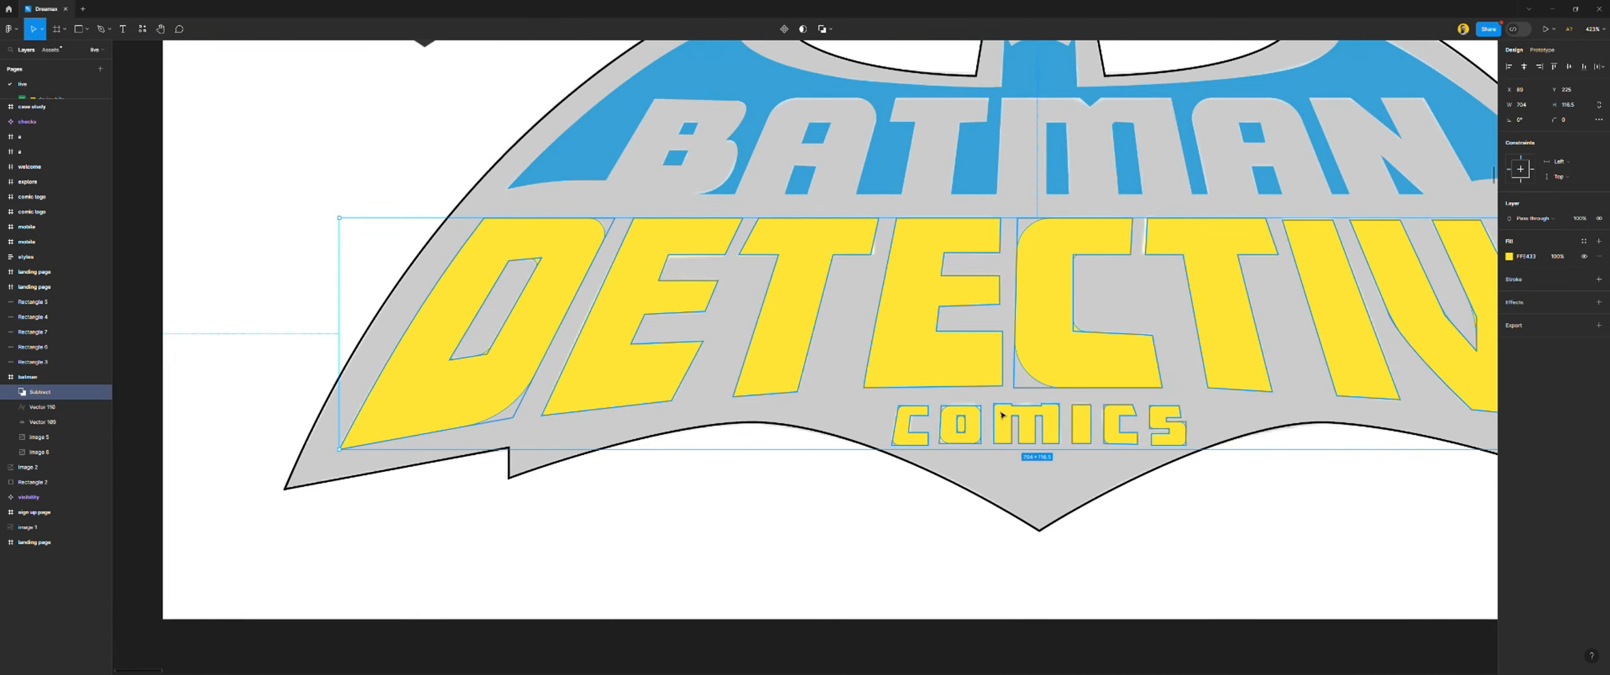
{"action": "key", "text": "ctrl+d"}
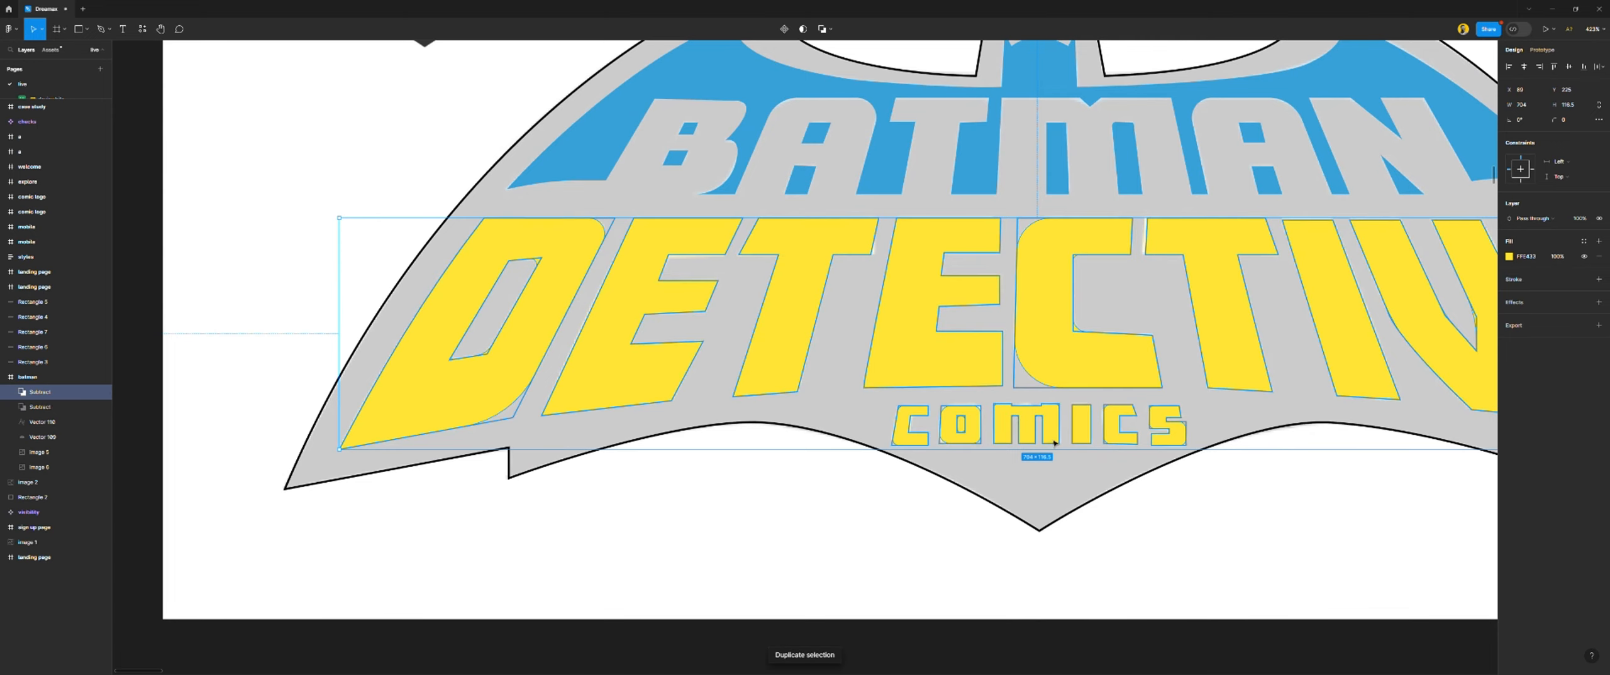
{"action": "scroll", "coordinate": [1012, 422], "scroll_direction": "up", "scroll_amount": 3}
{"action": "scroll", "coordinate": [1013, 423], "scroll_direction": "down", "scroll_amount": 4}
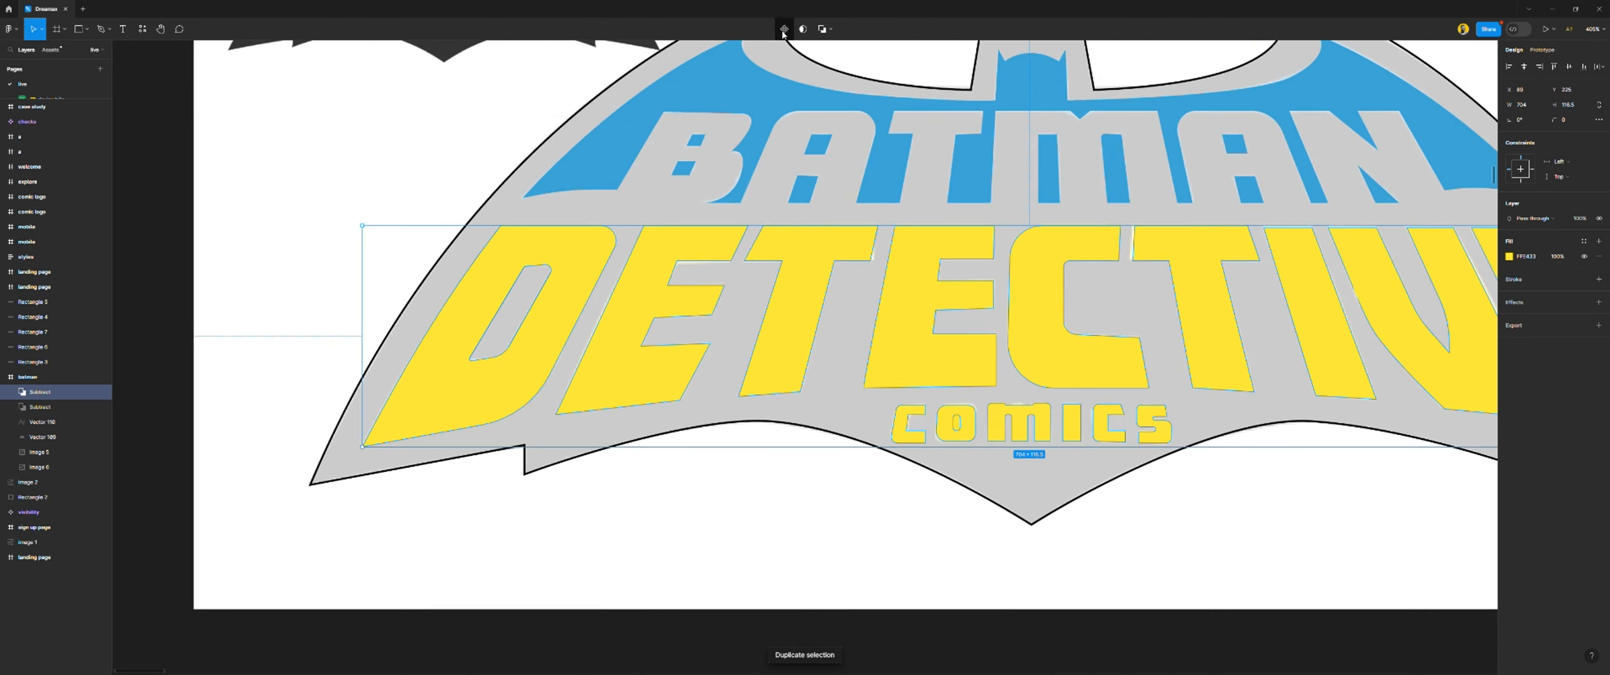
Ungroup the duplicated subtraction and delete its D opening shape, keeping only the plain lettering vector
{"action": "left_click", "coordinate": [9, 392]}
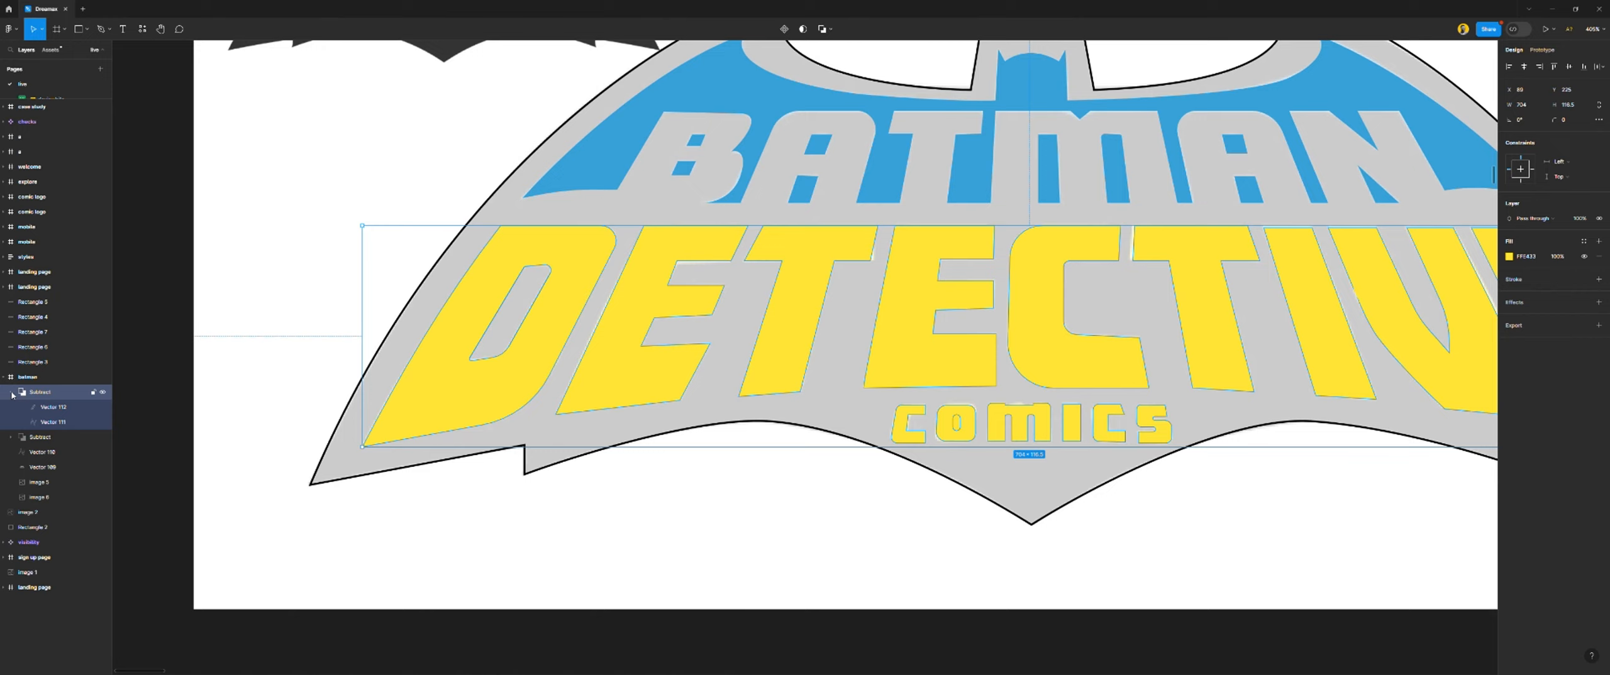
{"action": "key", "text": "ctrl+shift+g"}
{"action": "left_click", "coordinate": [55, 394]}
{"action": "key", "text": "Delete"}
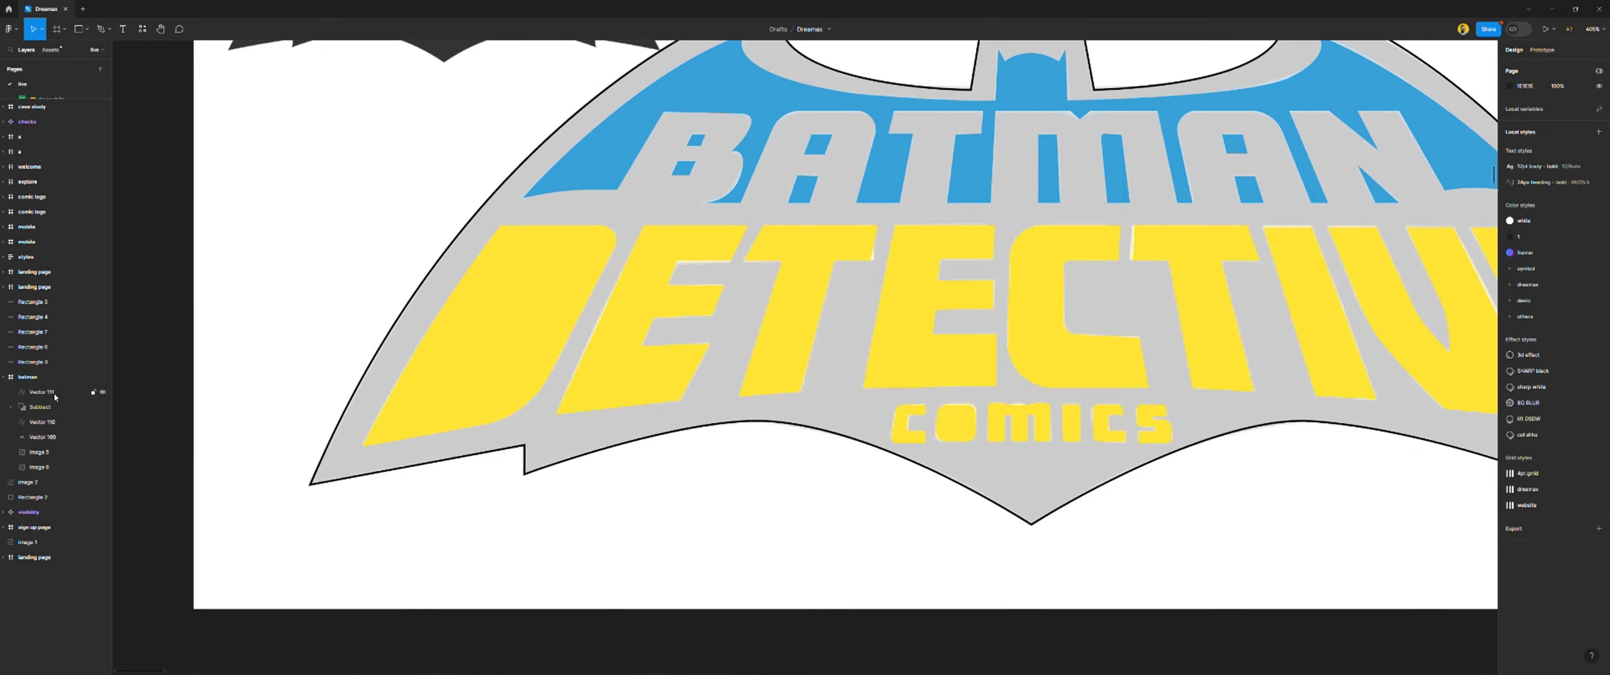
Edit the points of the duplicated lettering vector and delete those of the word DETECTIVE, keeping COMICS
{"action": "left_click", "coordinate": [55, 395]}
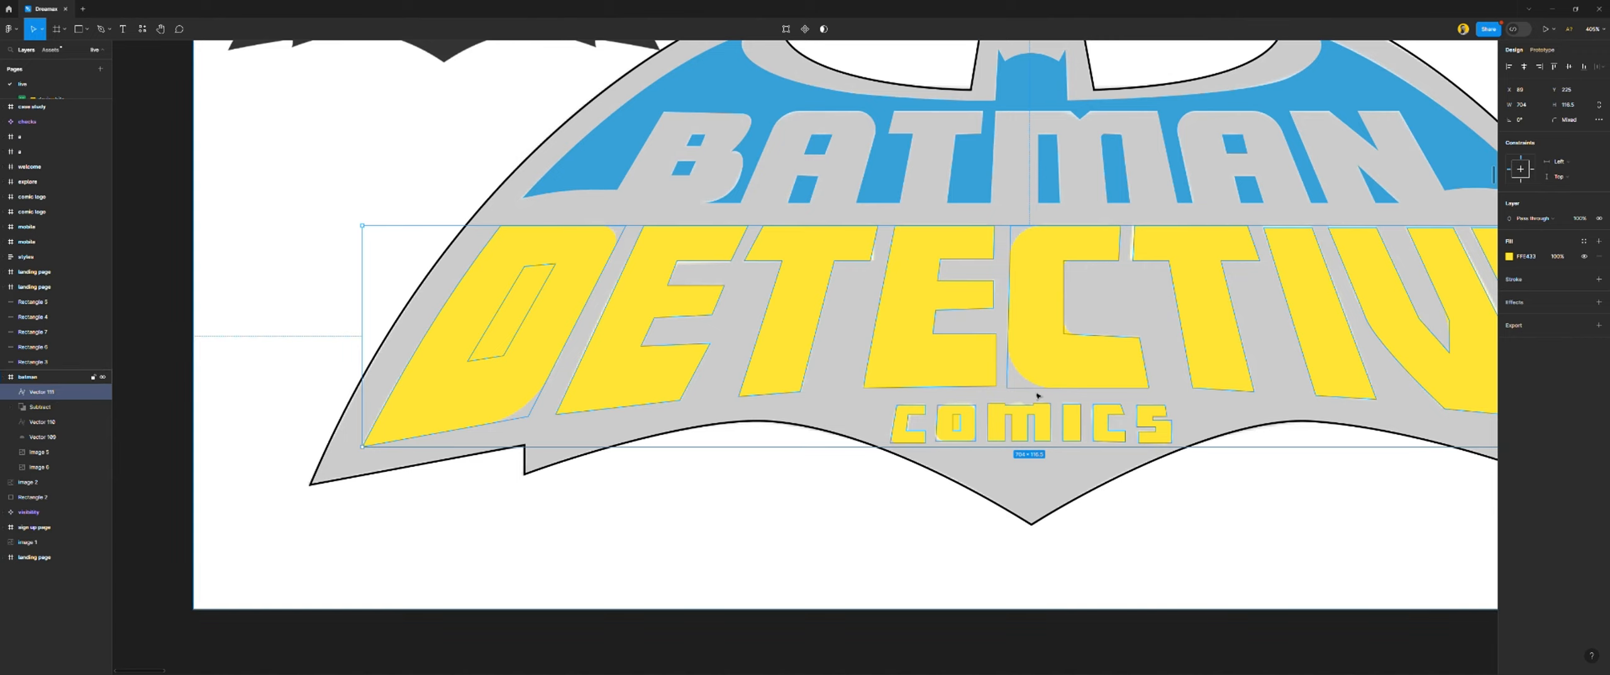
{"action": "left_click", "coordinate": [788, 31]}
{"action": "scroll", "coordinate": [891, 251], "scroll_direction": "down", "scroll_amount": 6}
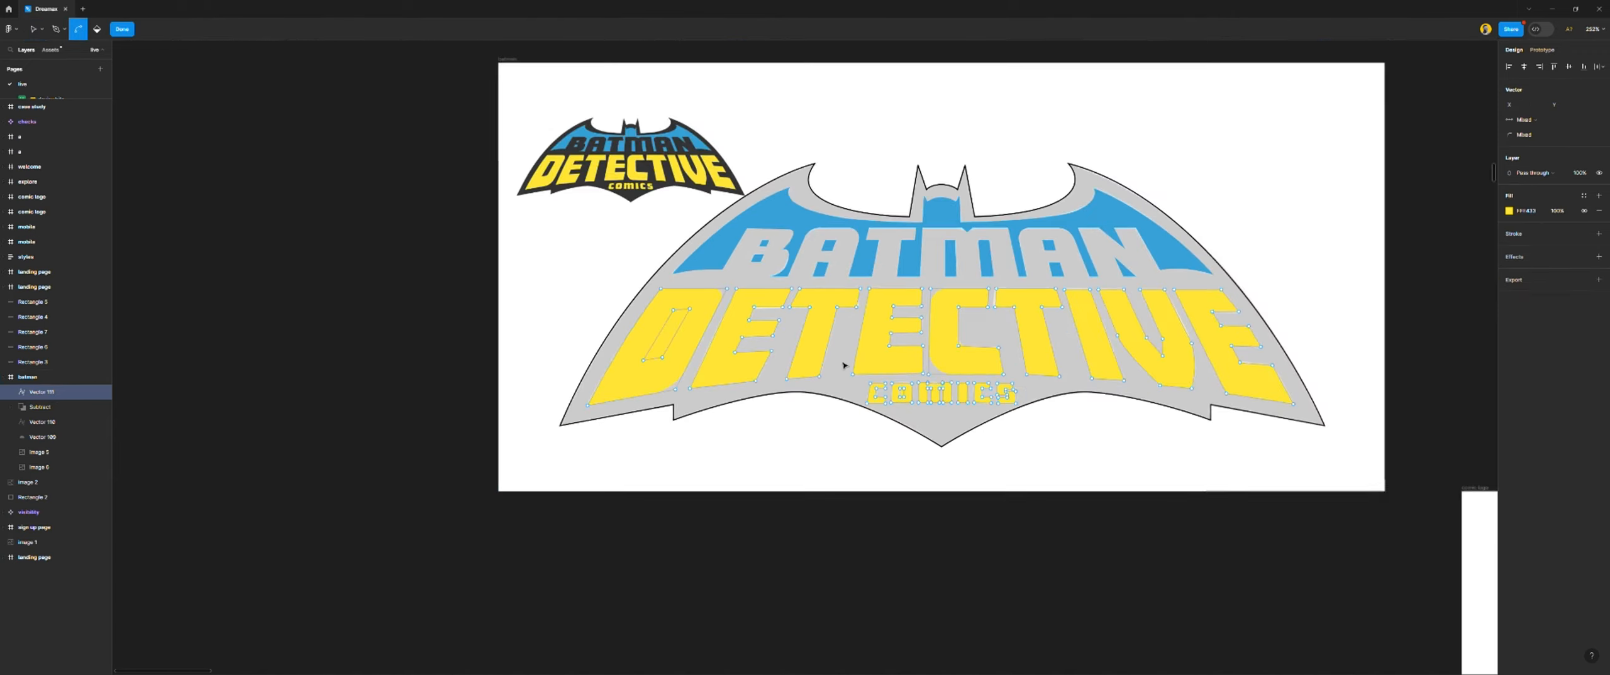
{"action": "scroll", "coordinate": [1168, 206], "scroll_direction": "up", "scroll_amount": 2}
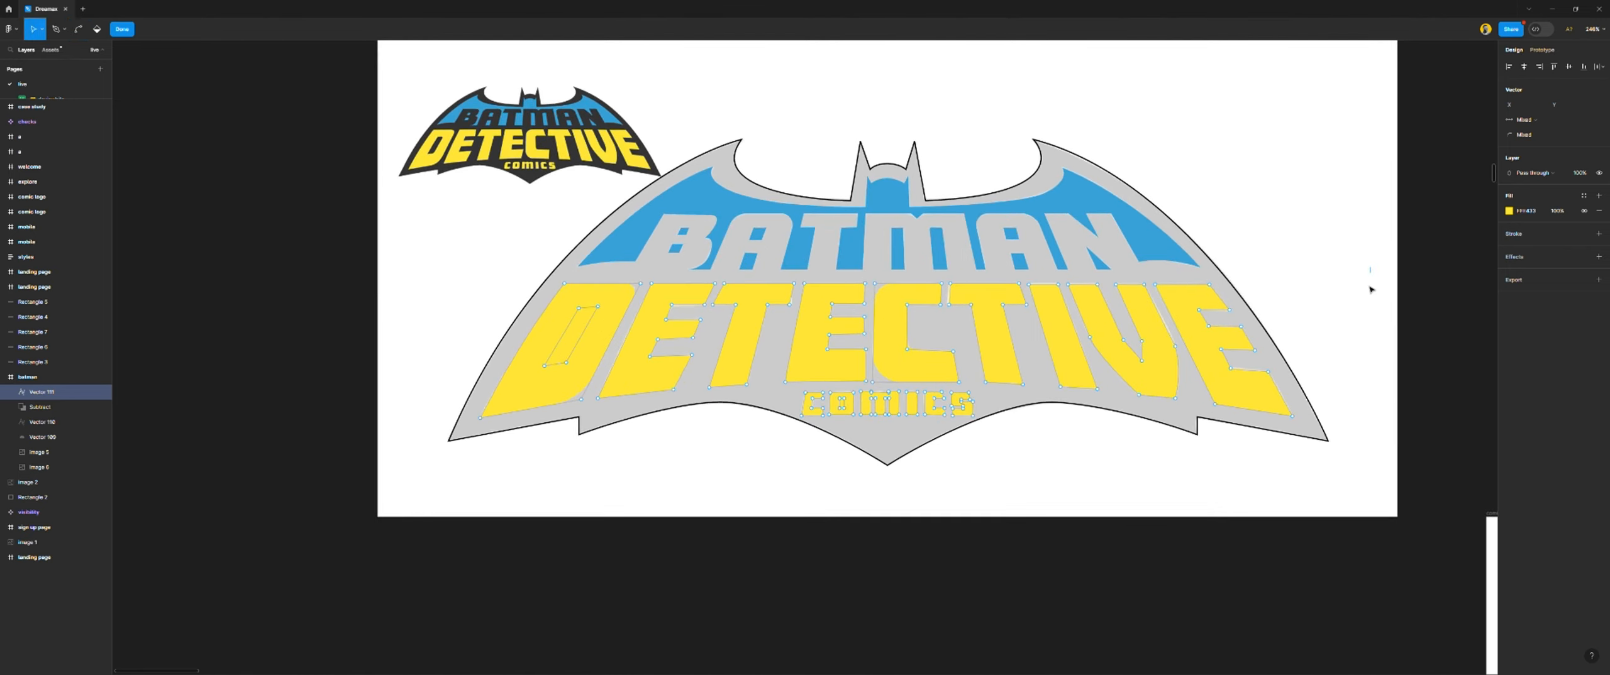
{"action": "left_click_drag", "start_coordinate": [1369, 267], "coordinate": [987, 403]}
{"action": "key", "text": "Delete"}
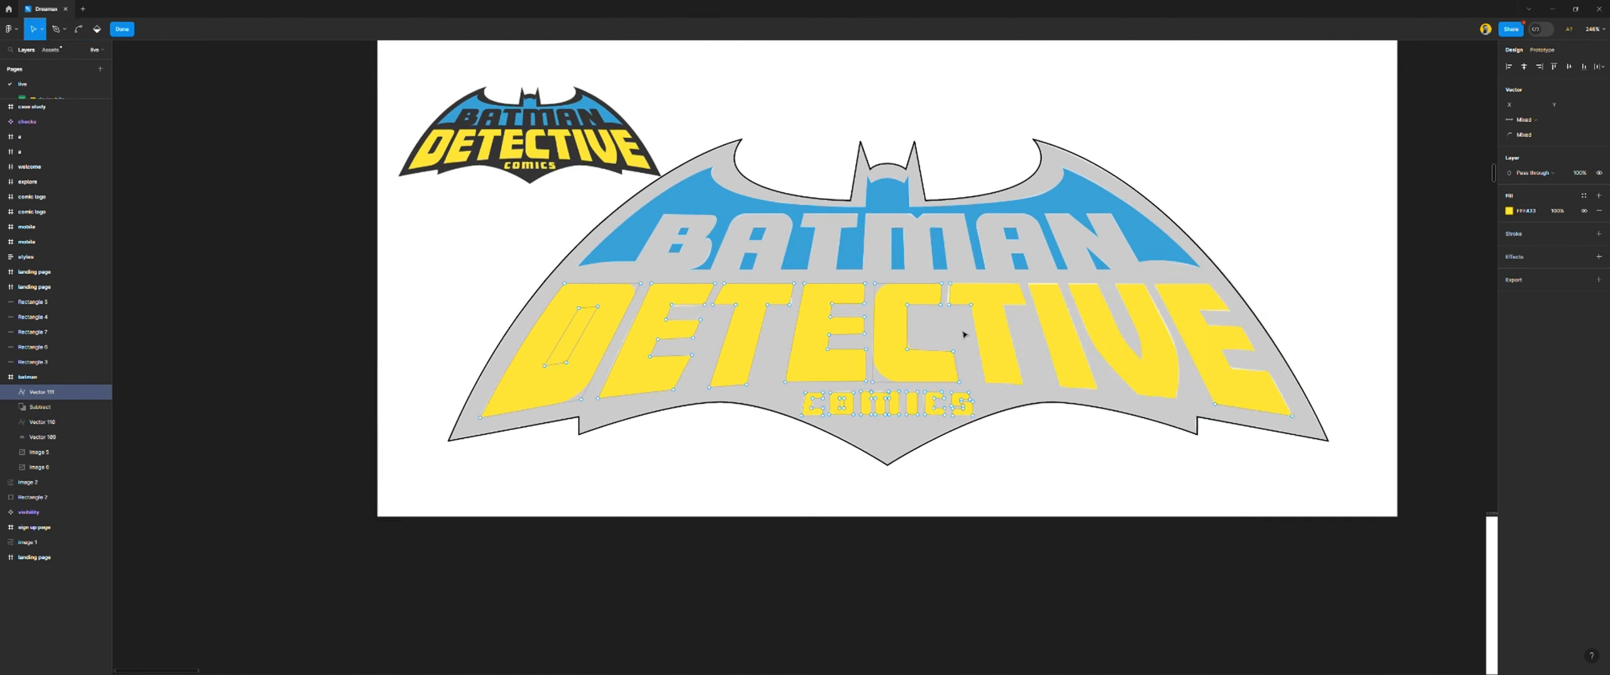
{"action": "left_click_drag", "start_coordinate": [1010, 266], "coordinate": [461, 277]}
{"action": "key", "text": "Delete"}
{"action": "key", "text": "Delete"}
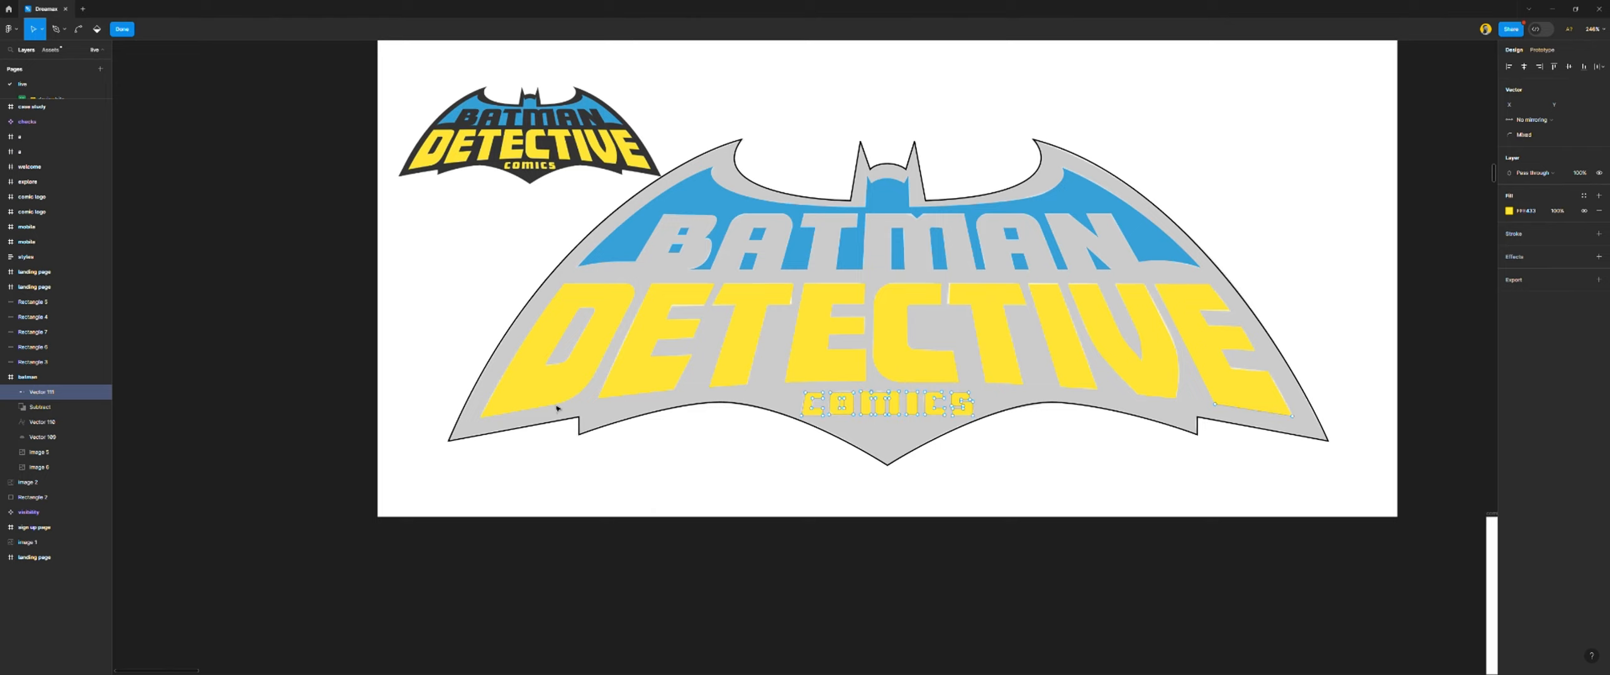
Delete the remaining COMICS points of the duplicate except those of the O's inner opening, and finish point editing
{"action": "scroll", "coordinate": [875, 427], "scroll_direction": "up", "scroll_amount": 5}
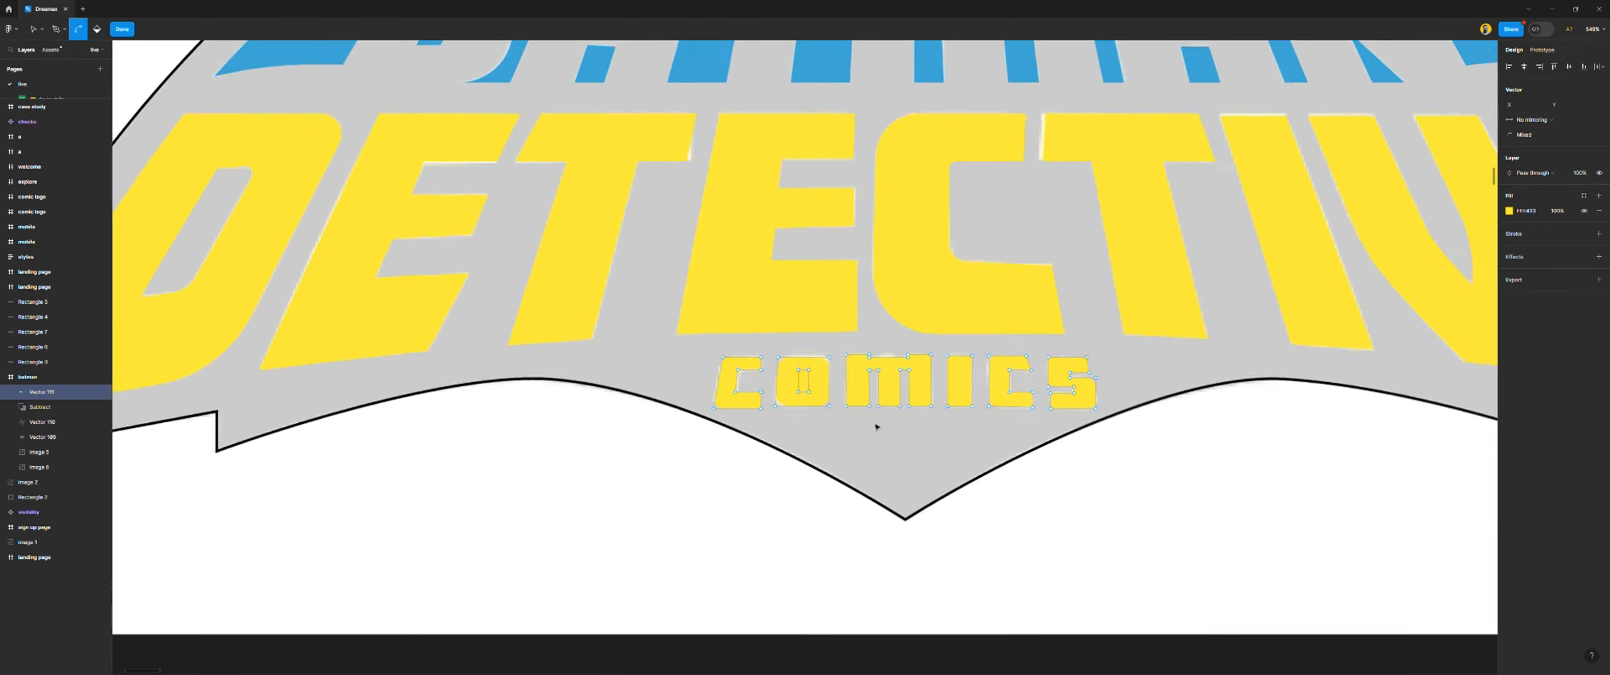
{"action": "left_click_drag", "start_coordinate": [1170, 466], "coordinate": [845, 298]}
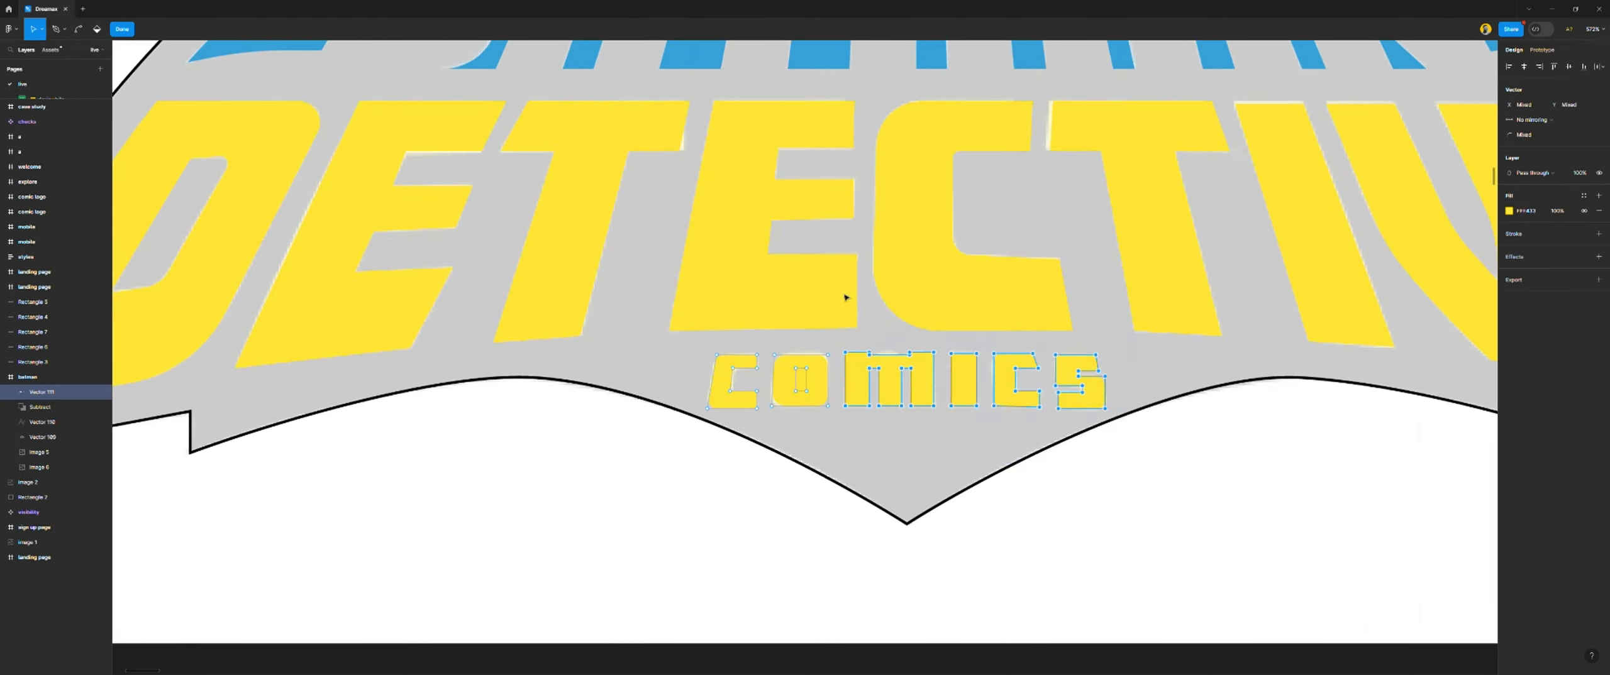
{"action": "key", "text": "Delete"}
{"action": "left_click_drag", "start_coordinate": [761, 448], "coordinate": [852, 369]}
{"action": "key", "text": "Delete"}
{"action": "key", "text": "Delete"}
{"action": "left_click_drag", "start_coordinate": [840, 430], "coordinate": [754, 405]}
{"action": "key", "text": "Delete"}
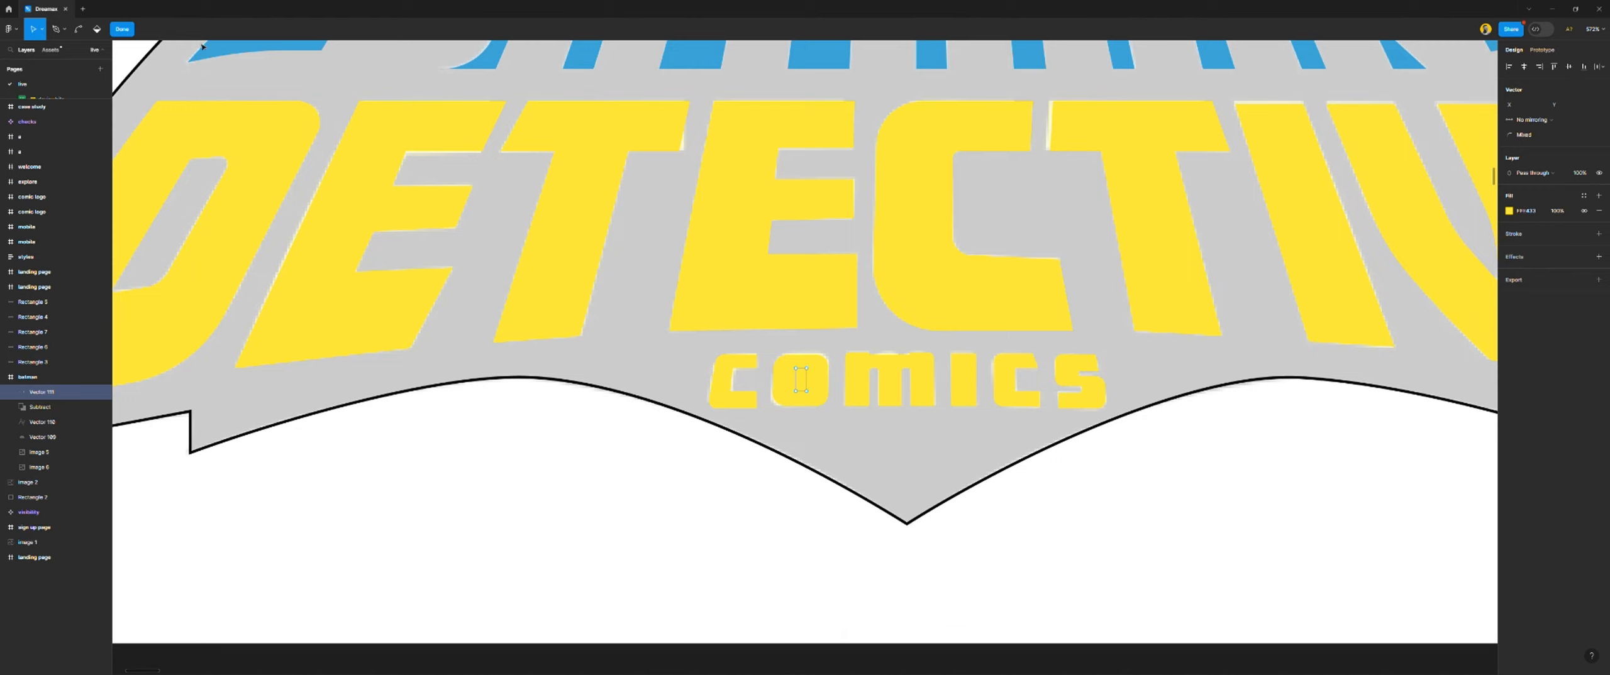
{"action": "key", "text": "Escape"}
Fill the O's inner opening shape with black and delete its stray points near the last E of DETECTIVE
{"action": "scroll", "coordinate": [657, 343], "scroll_direction": "down", "scroll_amount": 5}
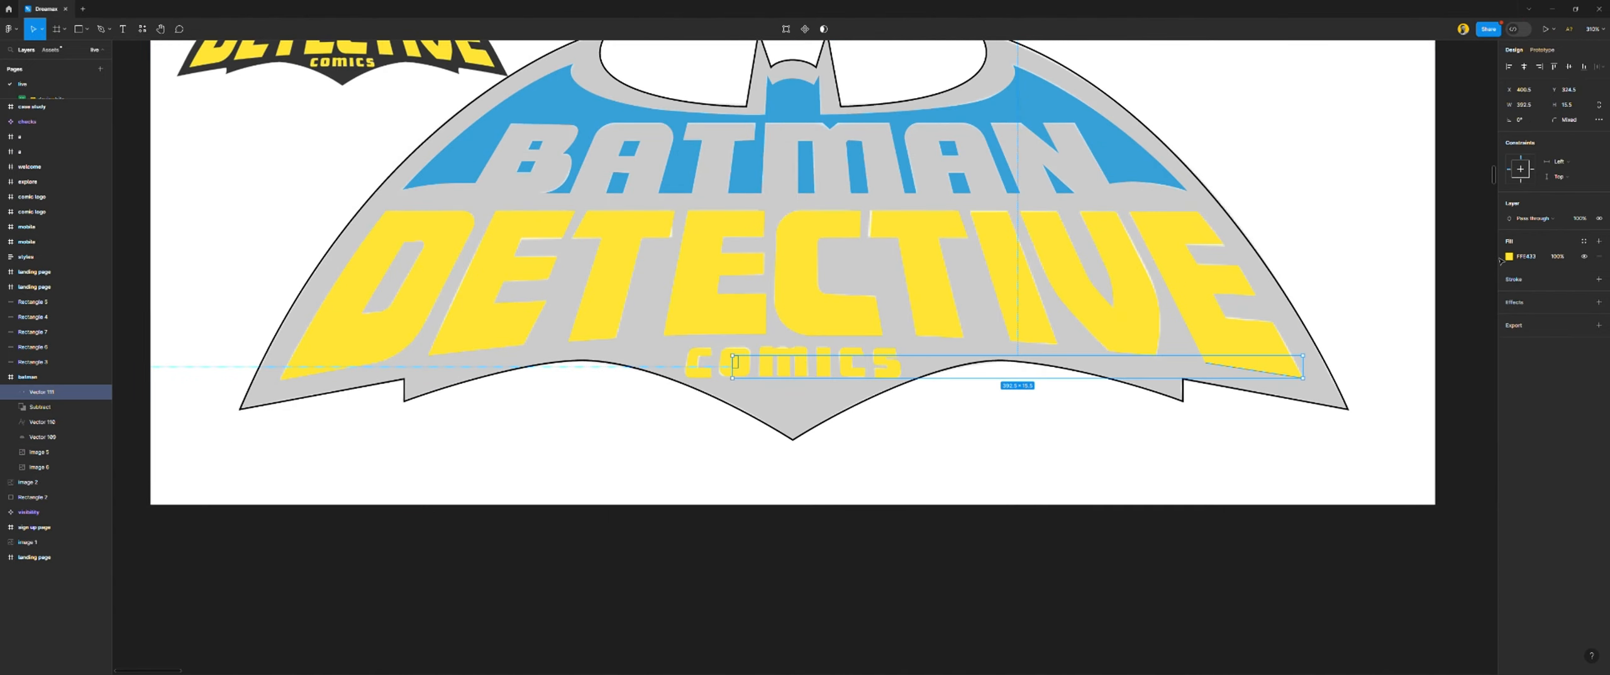
{"action": "left_click", "coordinate": [1508, 257]}
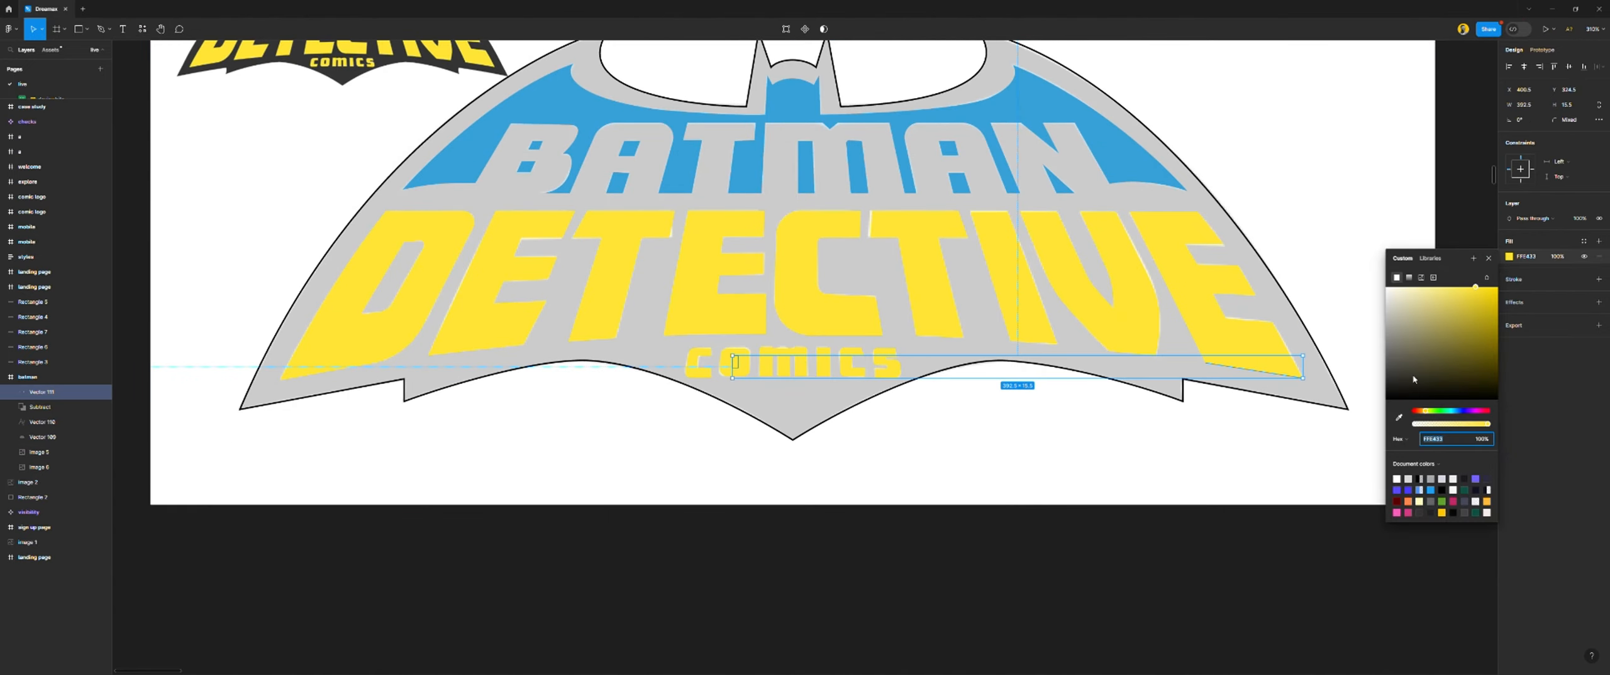
{"action": "left_click_drag", "start_coordinate": [1414, 379], "coordinate": [1498, 401]}
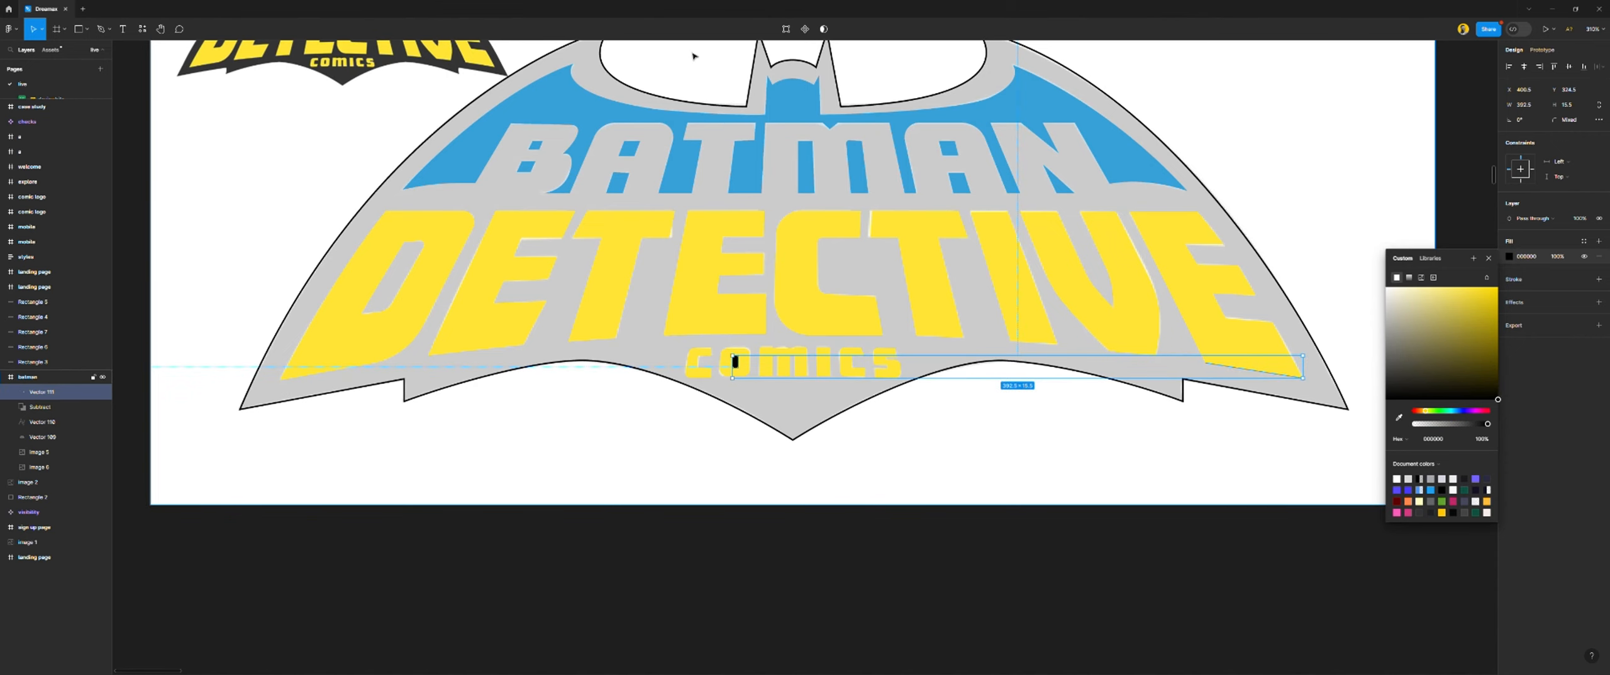
{"action": "key", "text": "Return"}
{"action": "left_click_drag", "start_coordinate": [1381, 350], "coordinate": [1195, 429]}
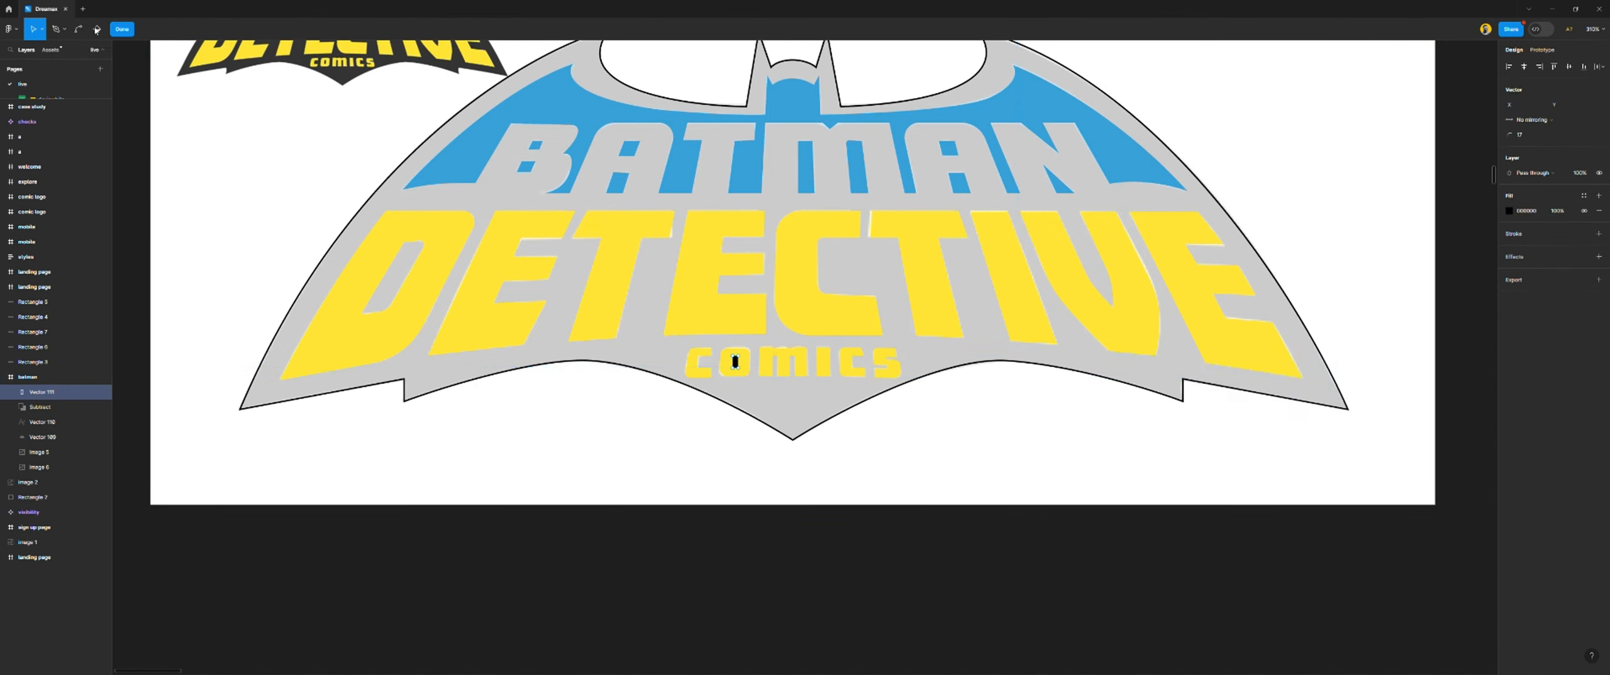
{"action": "left_click", "coordinate": [122, 28]}
Move the O's inner opening shape into the lettering's Subtract group so it cuts through the O of COMICS
{"action": "scroll", "coordinate": [657, 320], "scroll_direction": "up", "scroll_amount": 3}
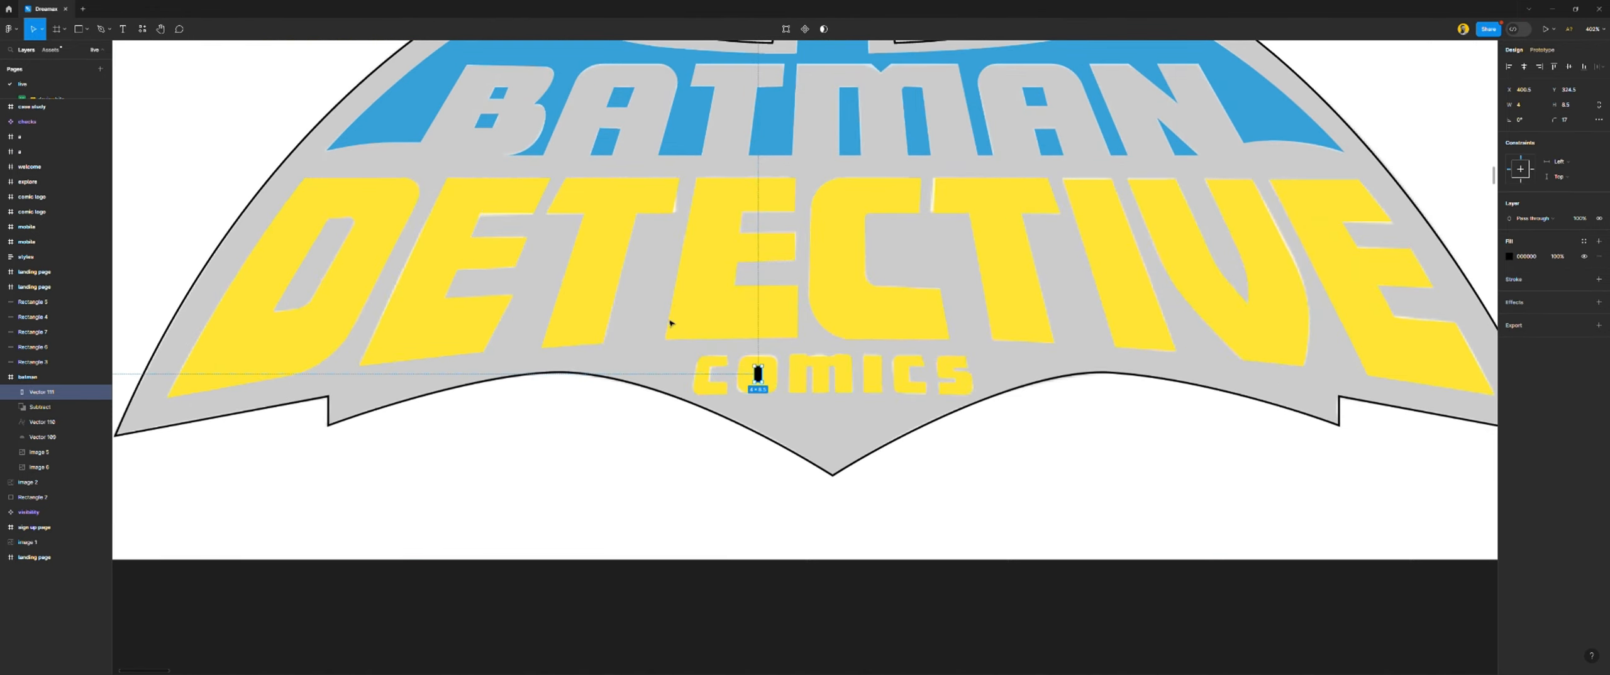
{"action": "left_click", "coordinate": [731, 313]}
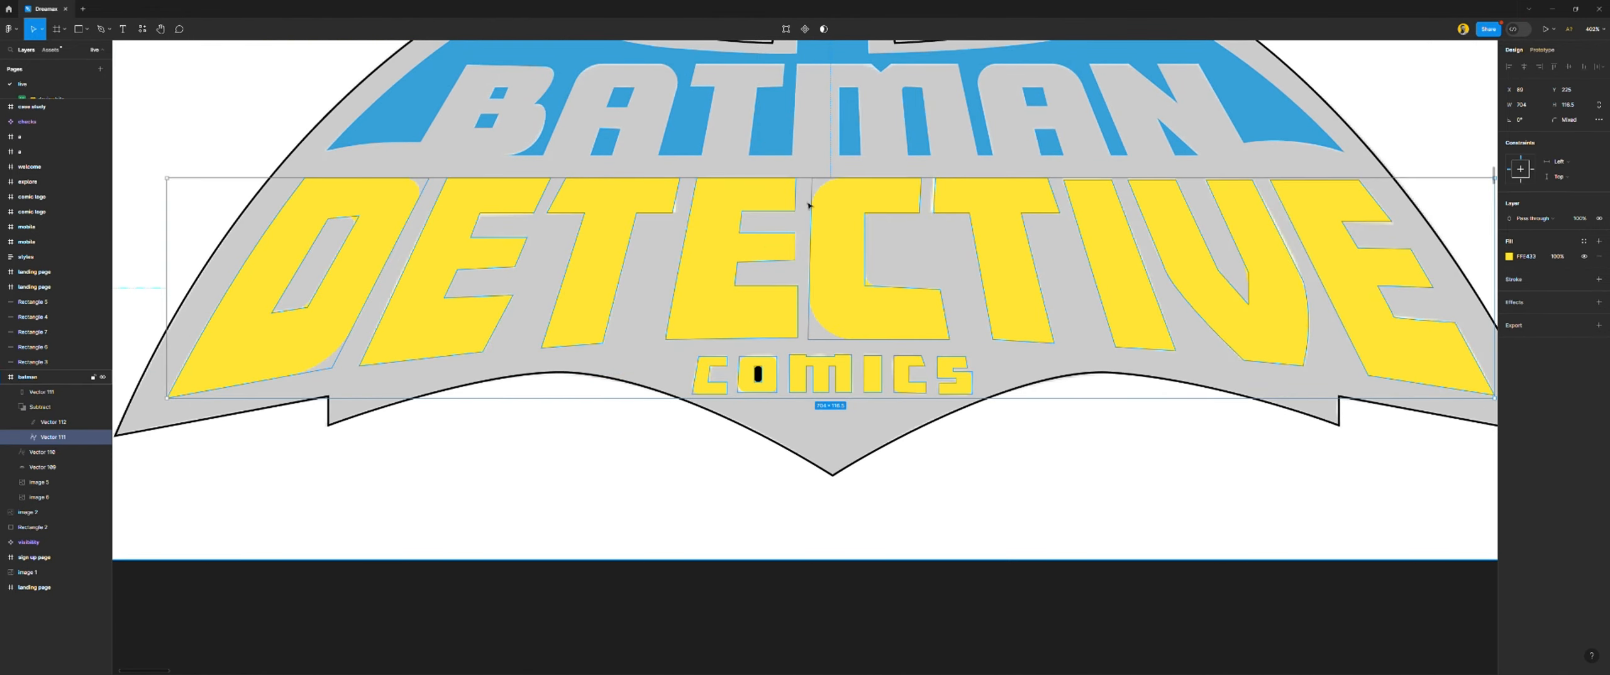
{"action": "left_click", "coordinate": [585, 471]}
{"action": "left_click", "coordinate": [44, 393]}
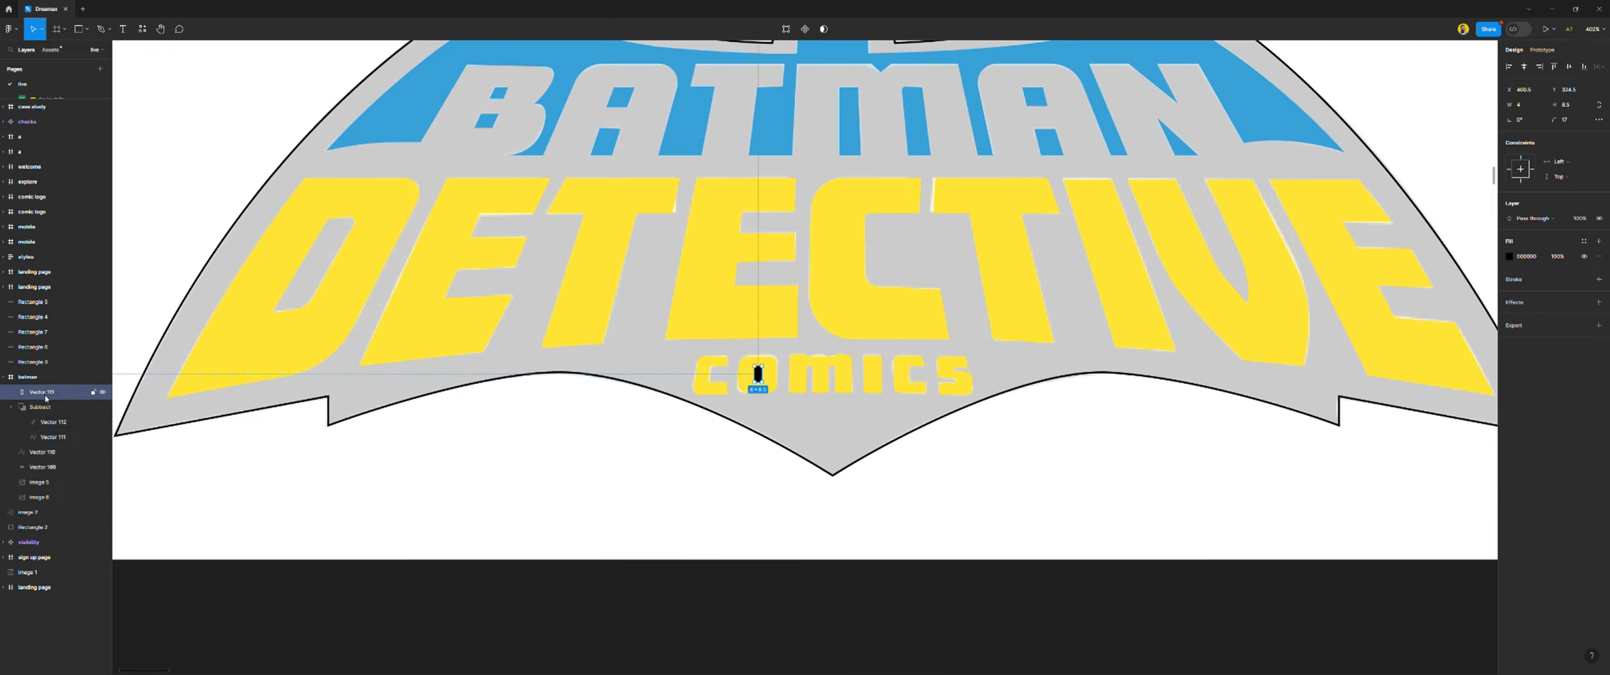
{"action": "left_click_drag", "start_coordinate": [57, 395], "coordinate": [60, 421]}
{"action": "left_click", "coordinate": [700, 507]}
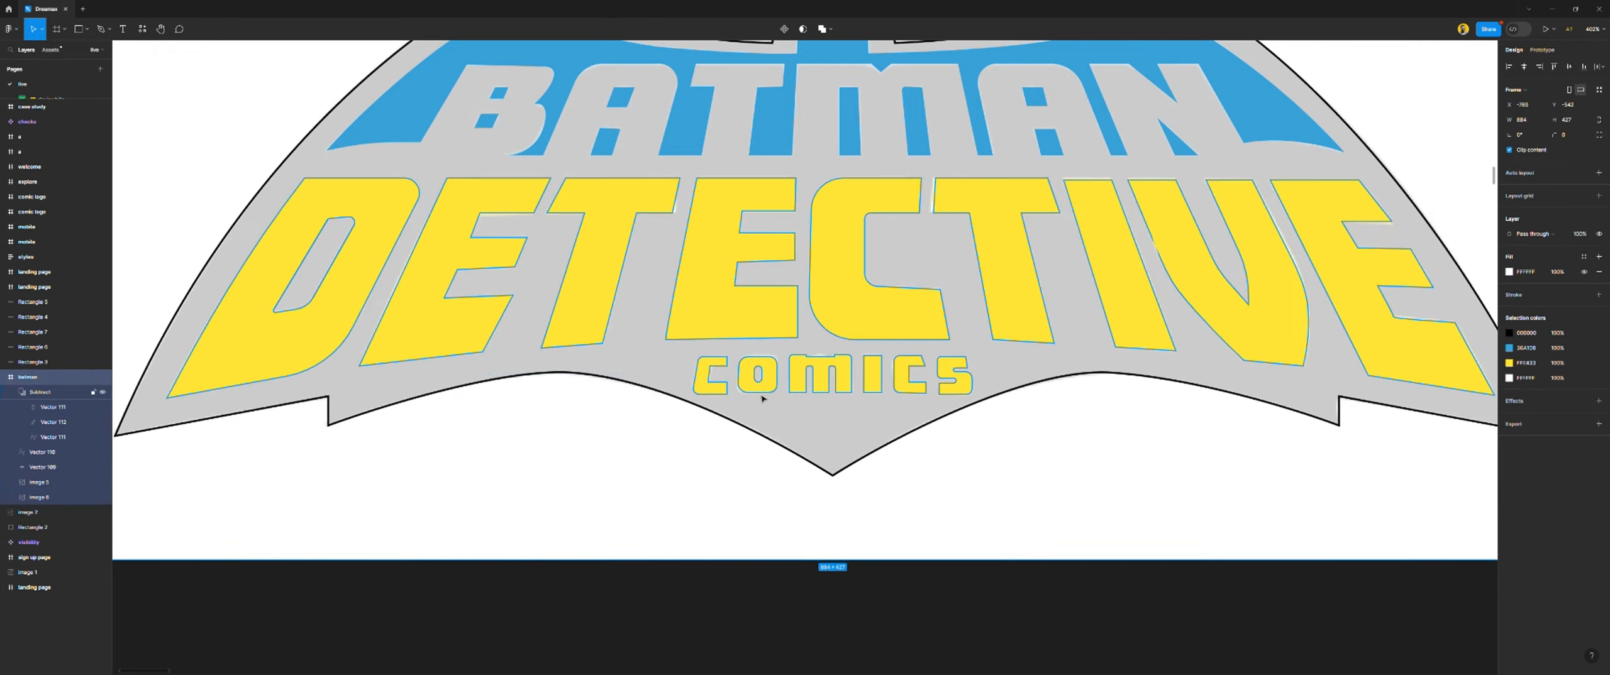
Add a fill to the outer bat silhouette and remove its black stroke
{"action": "scroll", "coordinate": [762, 398], "scroll_direction": "down", "scroll_amount": 5}
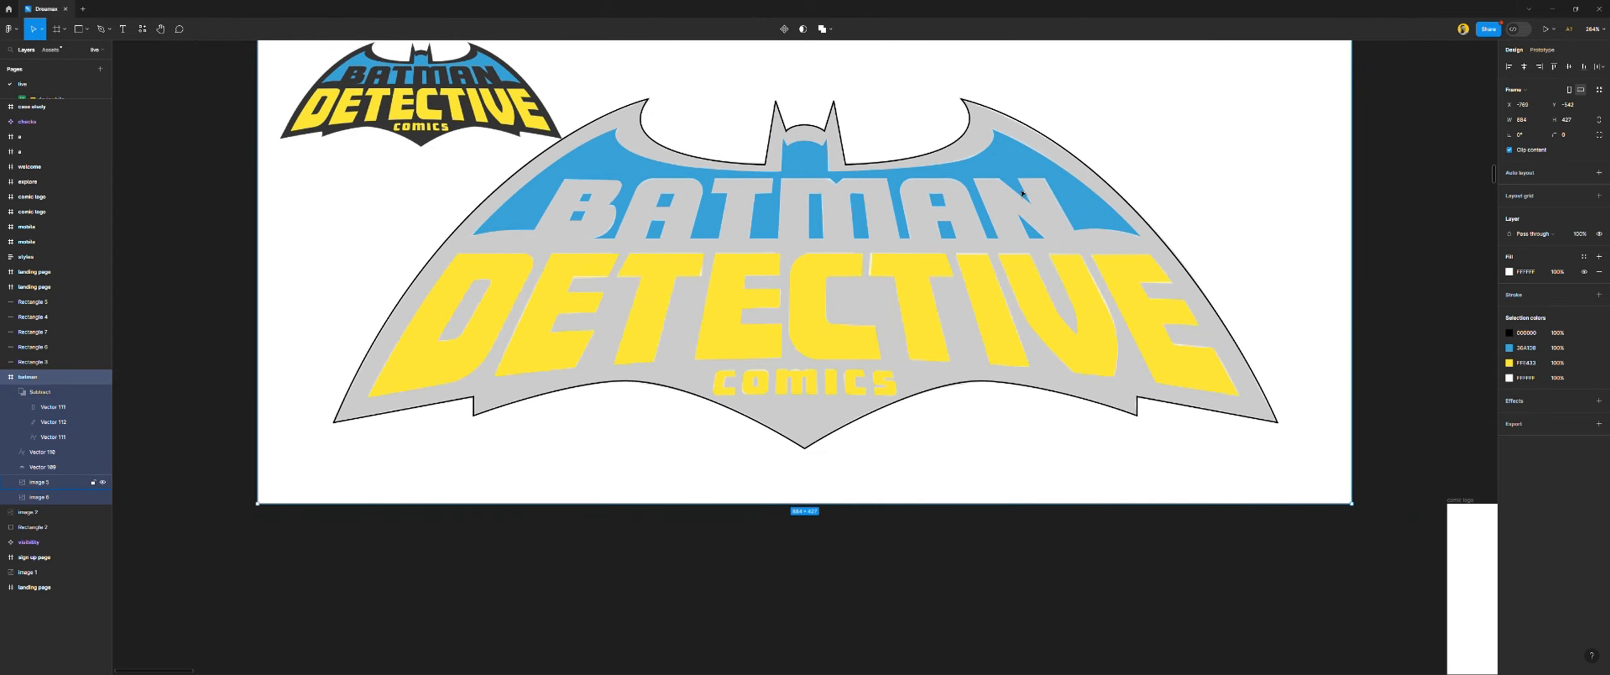
{"action": "left_click", "coordinate": [1011, 125]}
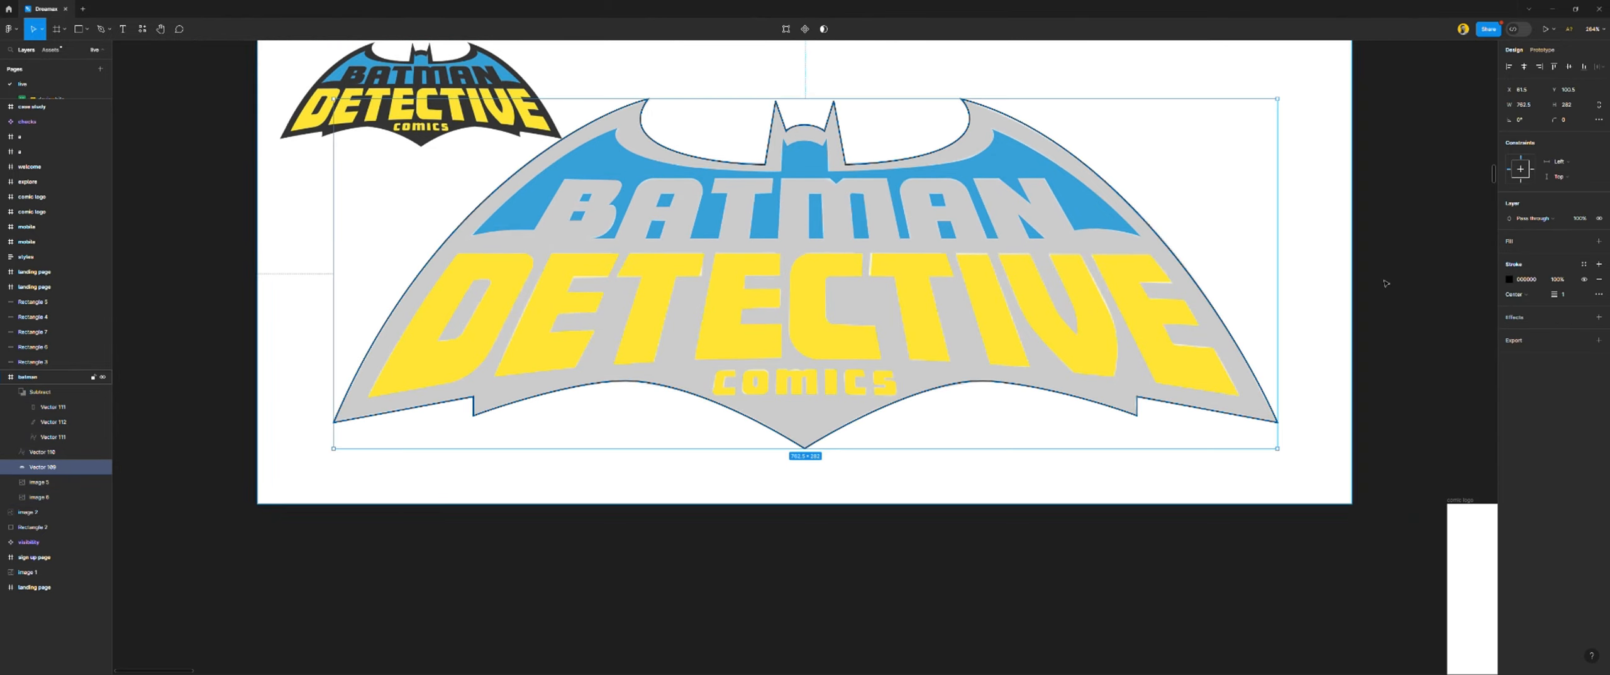
{"action": "left_click", "coordinate": [1536, 244]}
{"action": "left_click", "coordinate": [1599, 294]}
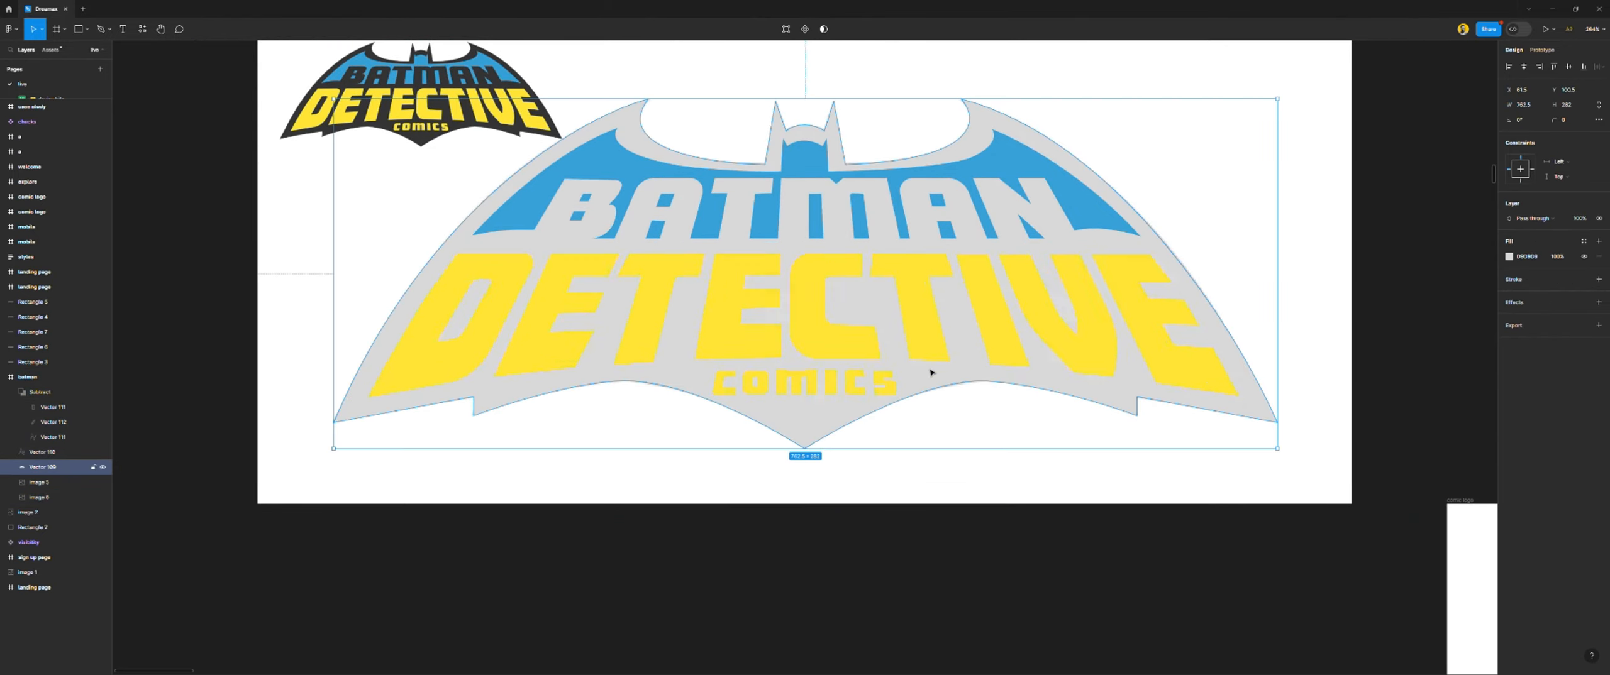
Fill the bat silhouette with the dark colour sampled from the small reference copy and deselect it
{"action": "scroll", "coordinate": [930, 371], "scroll_direction": "down", "scroll_amount": 4}
{"action": "scroll", "coordinate": [771, 277], "scroll_direction": "up", "scroll_amount": 3}
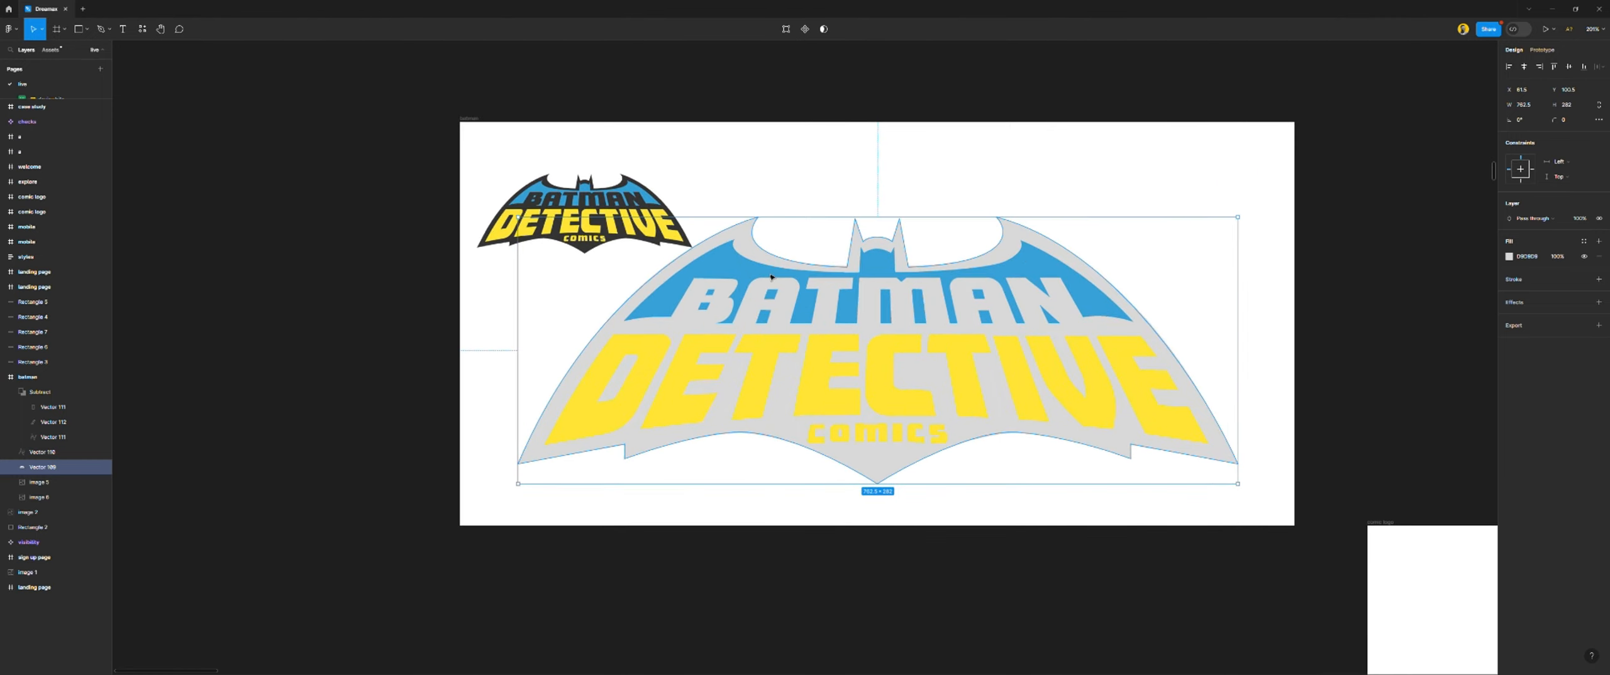
{"action": "key", "text": "i"}
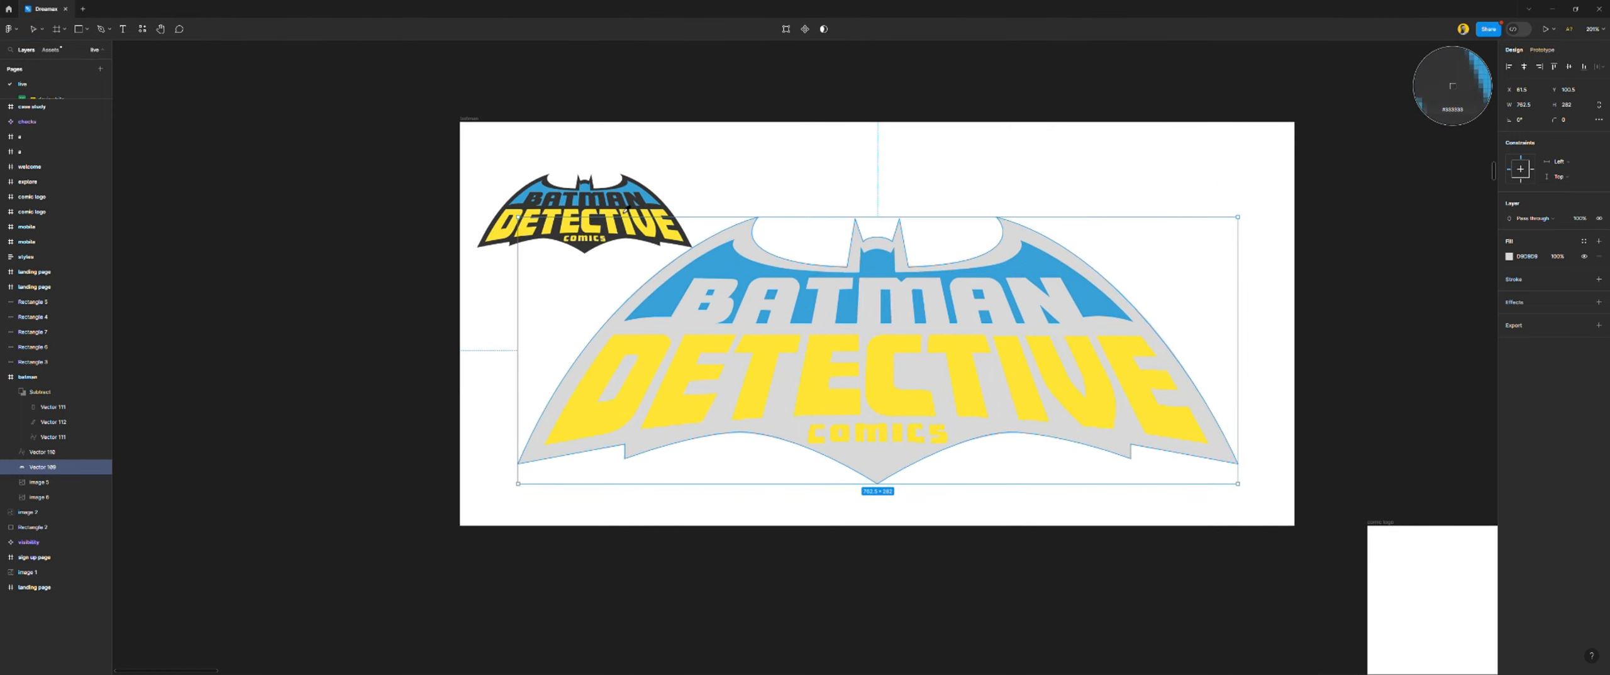
{"action": "left_click", "coordinate": [1452, 86]}
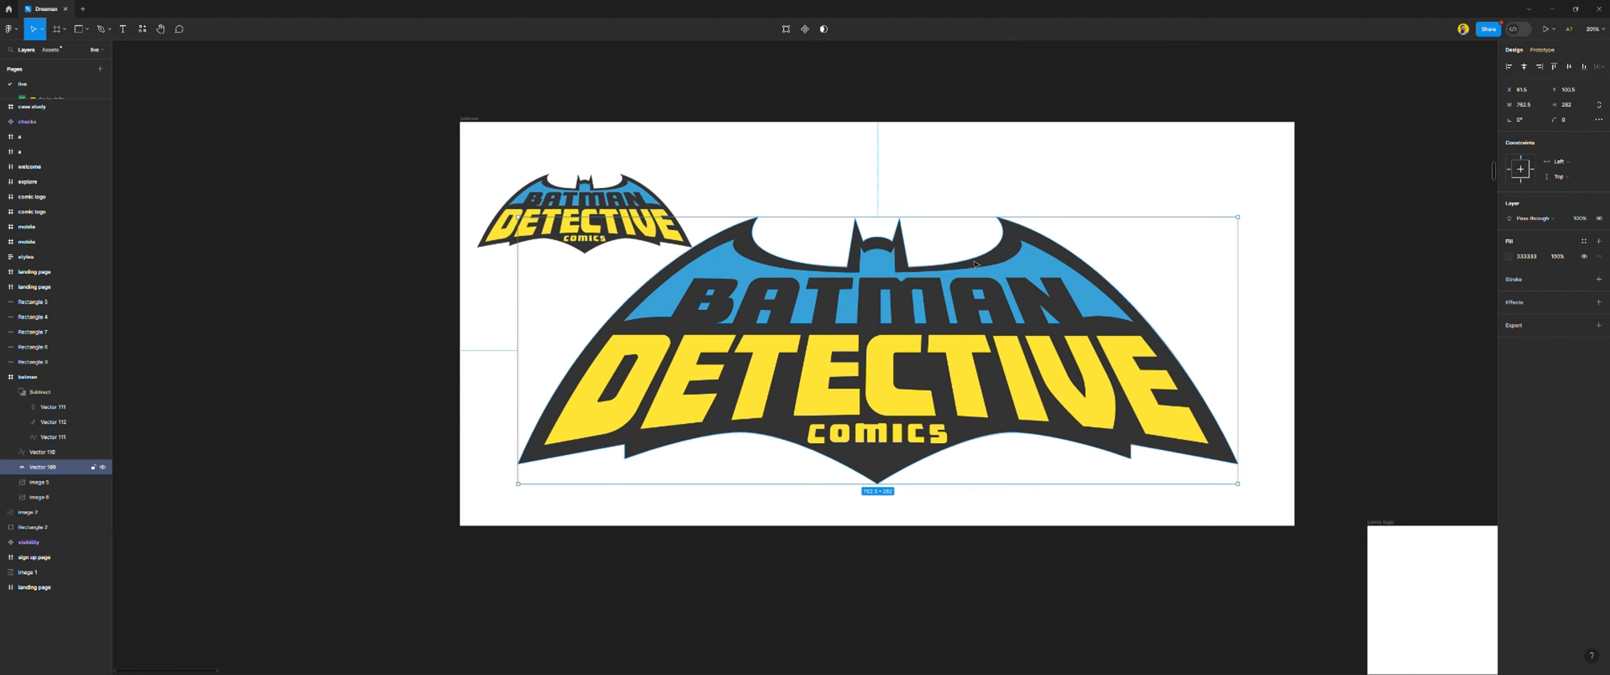
{"action": "key", "text": "Escape"}
{"action": "scroll", "coordinate": [1078, 254], "scroll_direction": "up", "scroll_amount": 4}
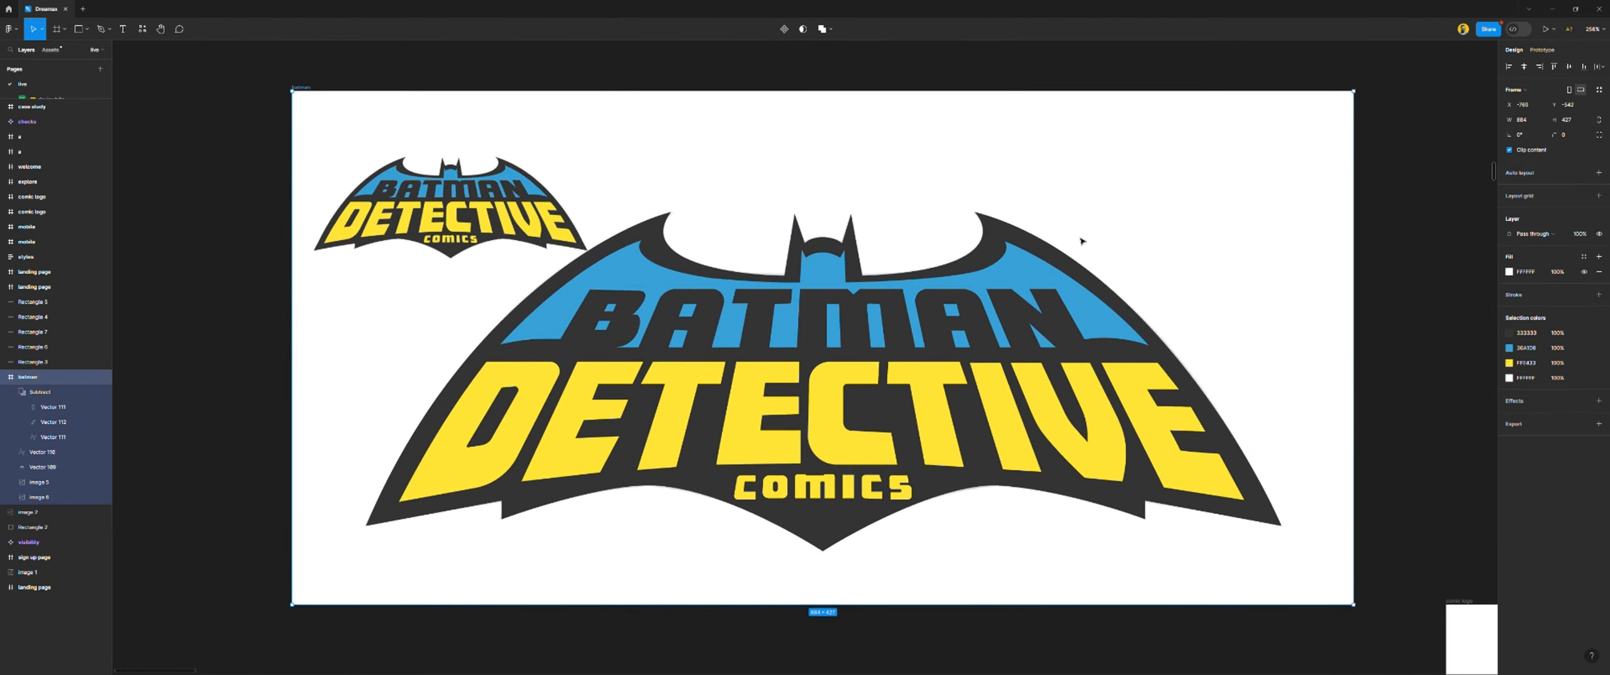
{"action": "scroll", "coordinate": [782, 190], "scroll_direction": "up", "scroll_amount": 2}
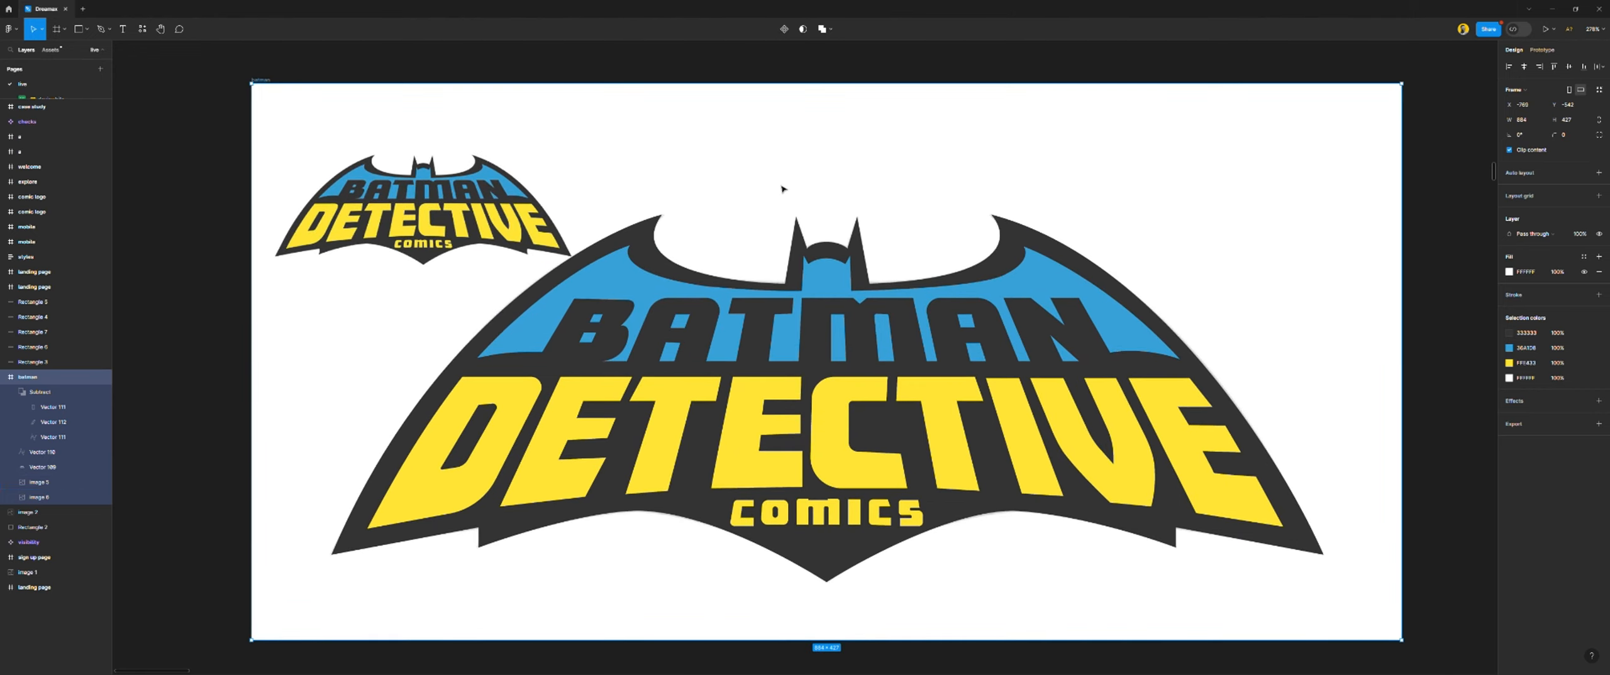